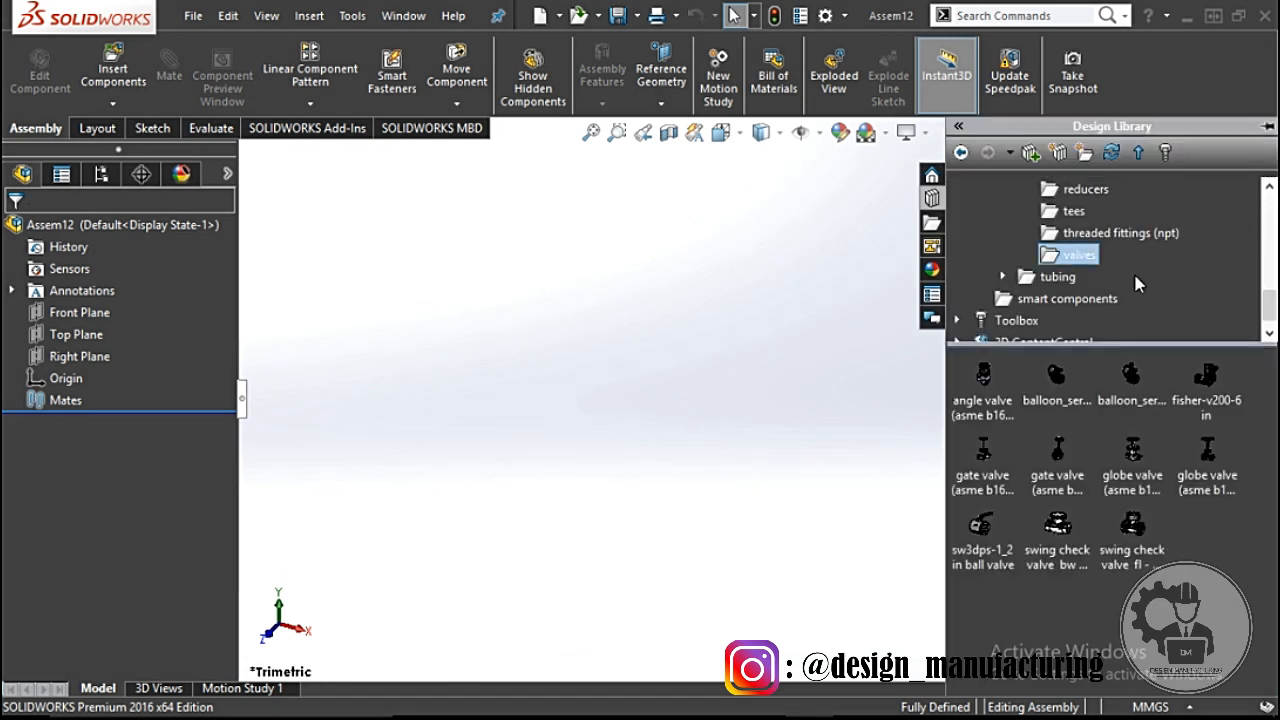
Step: Open the piping equipment folder within the routing section of the Design Library
scroll(1040, 260, up, 10)
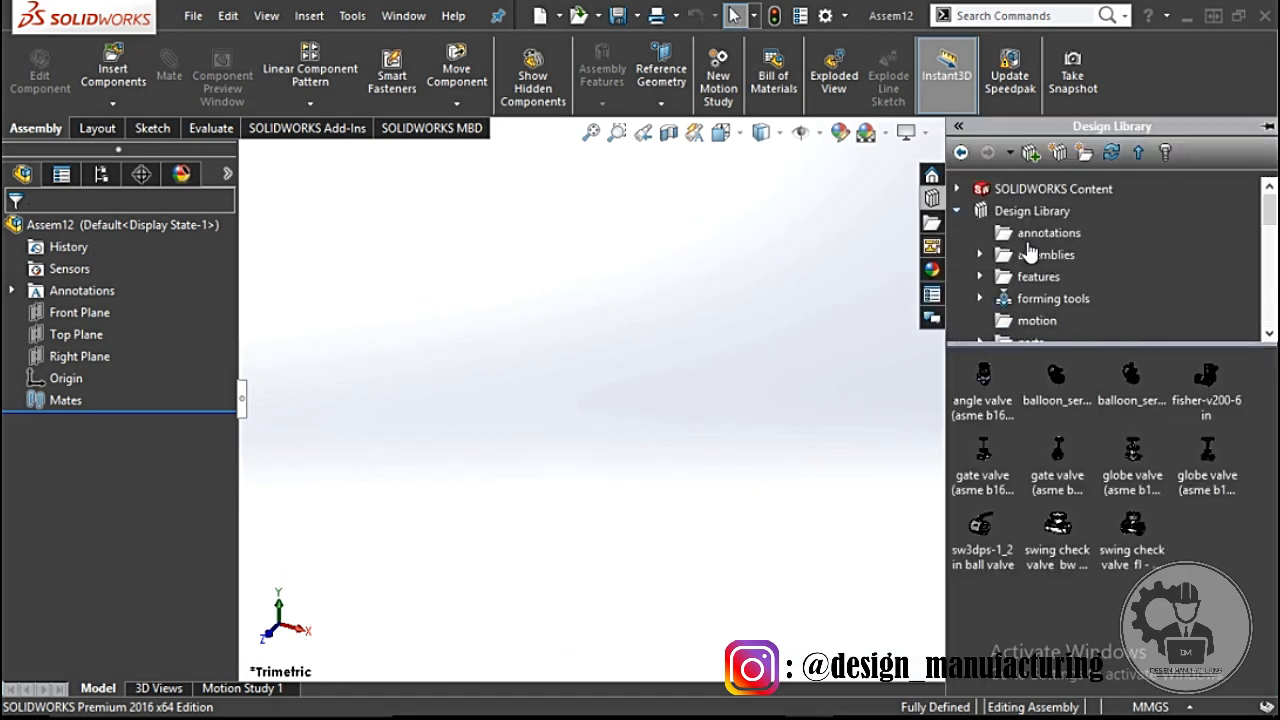
scroll(1028, 245, down, 1)
scroll(1030, 245, up, 1)
click(1030, 211)
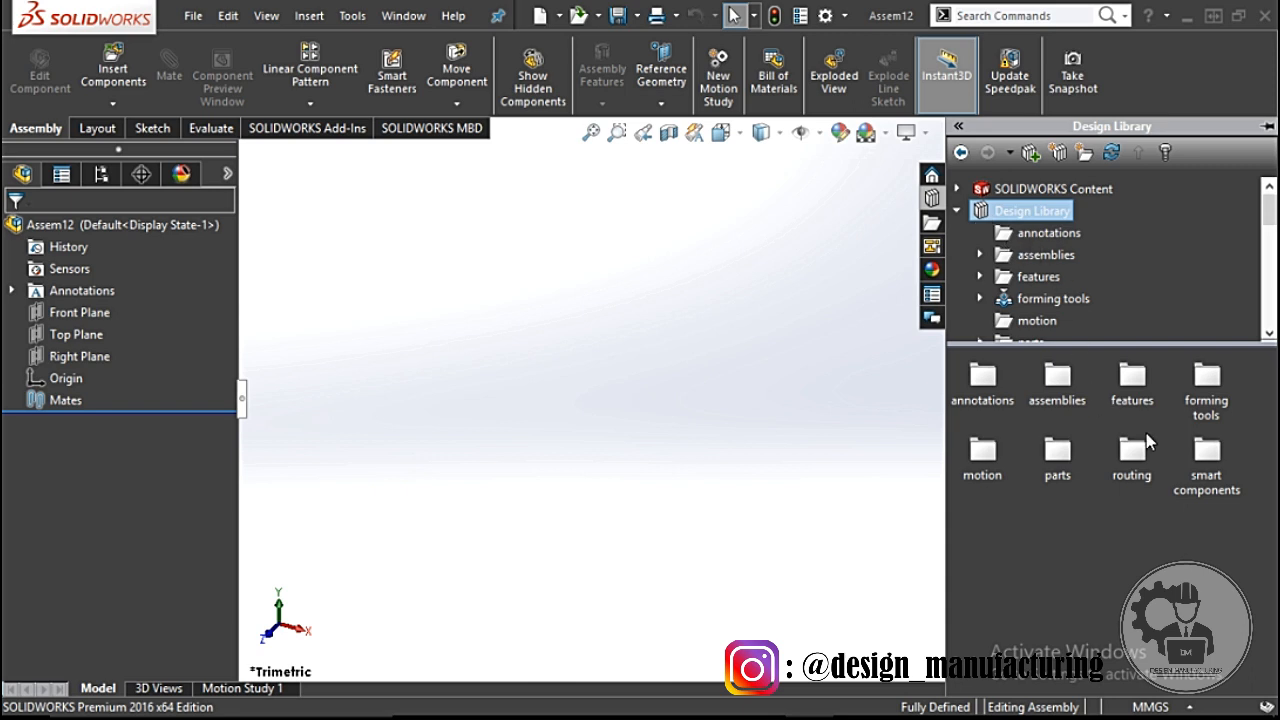
scroll(1037, 294, down, 5)
scroll(1090, 300, up, 1)
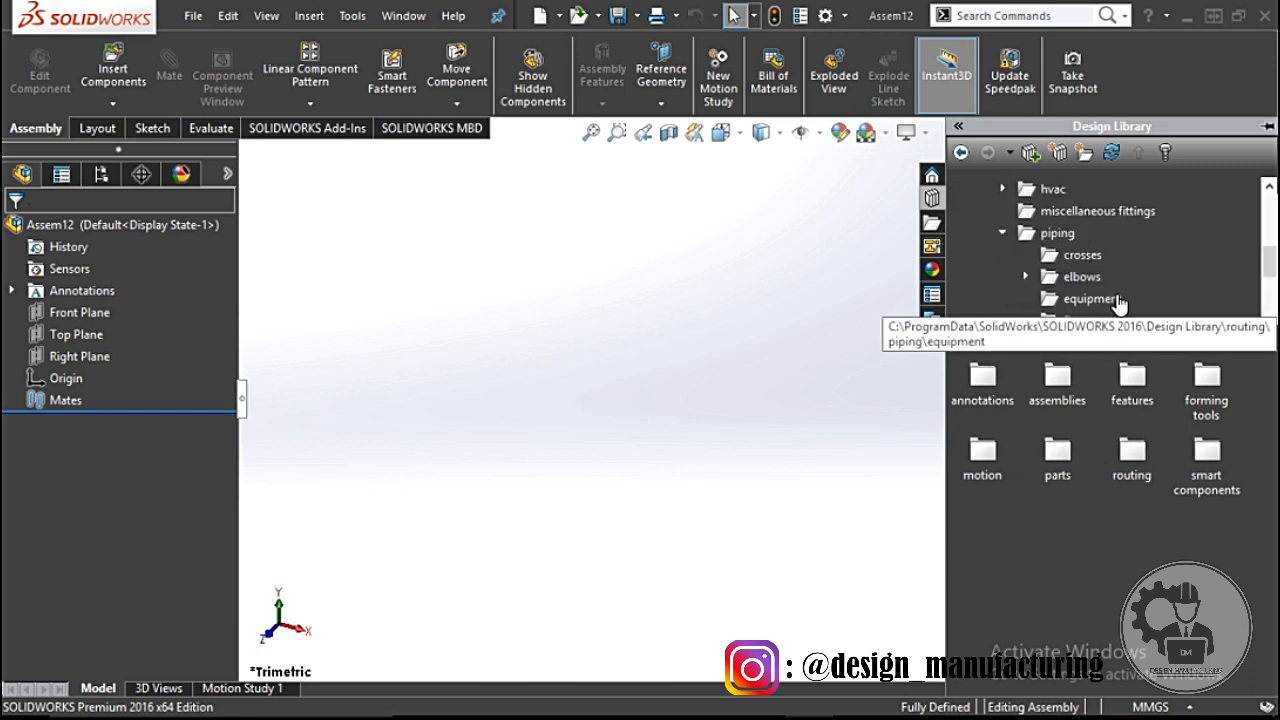
click(1057, 233)
scroll(1126, 298, down, 2)
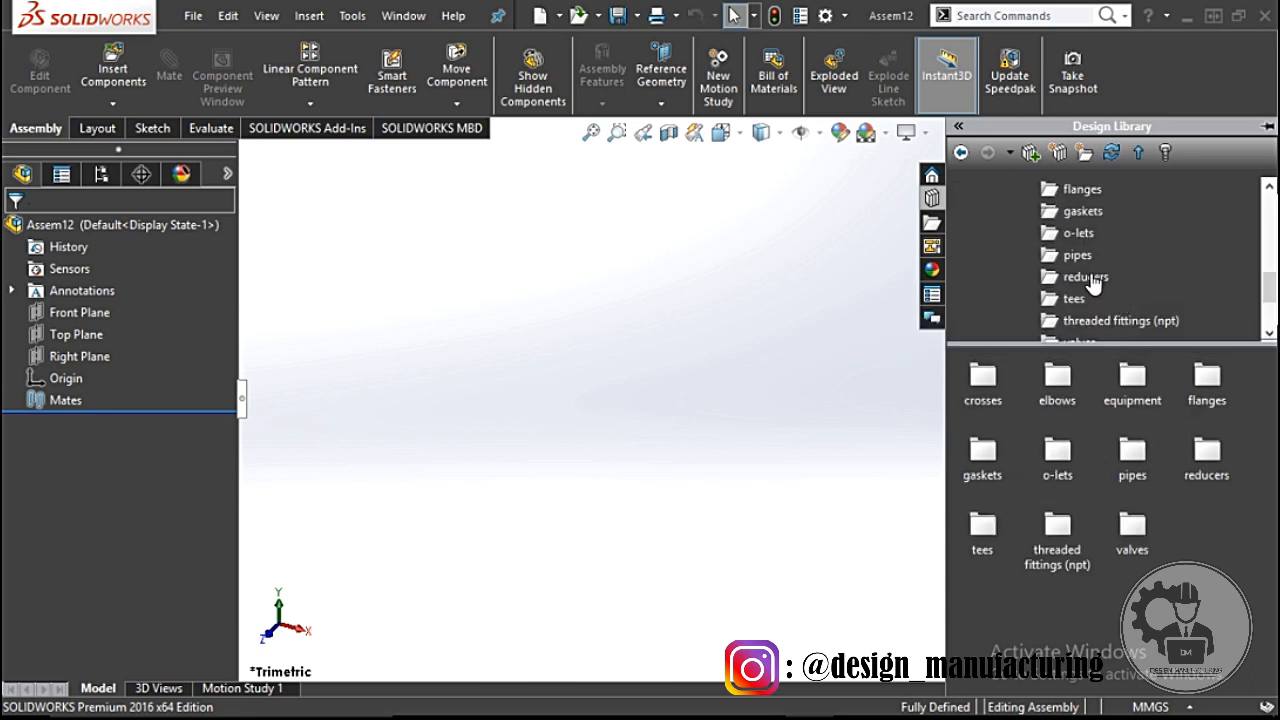
scroll(1092, 284, up, 2)
click(1086, 277)
key(Down)
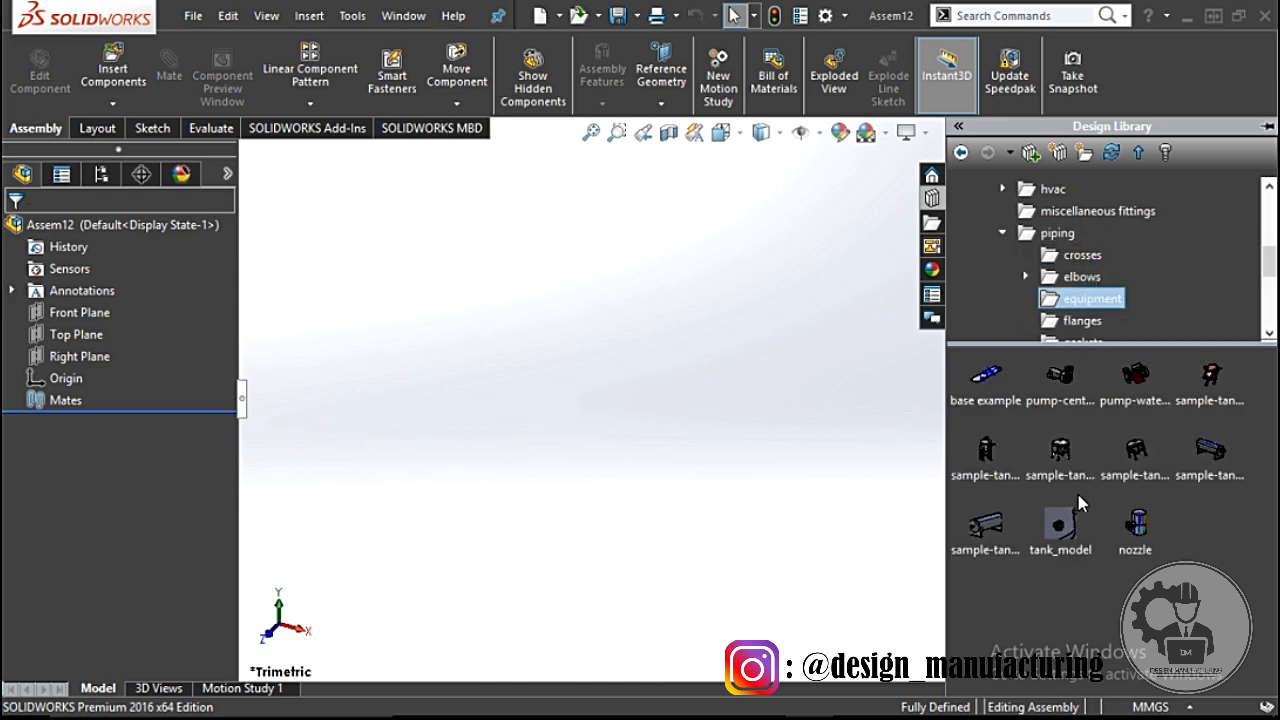
Step: Insert the tank_model component from the library into the assembly using the Default<As Welded> configuration
drag(1033, 530, 495, 370)
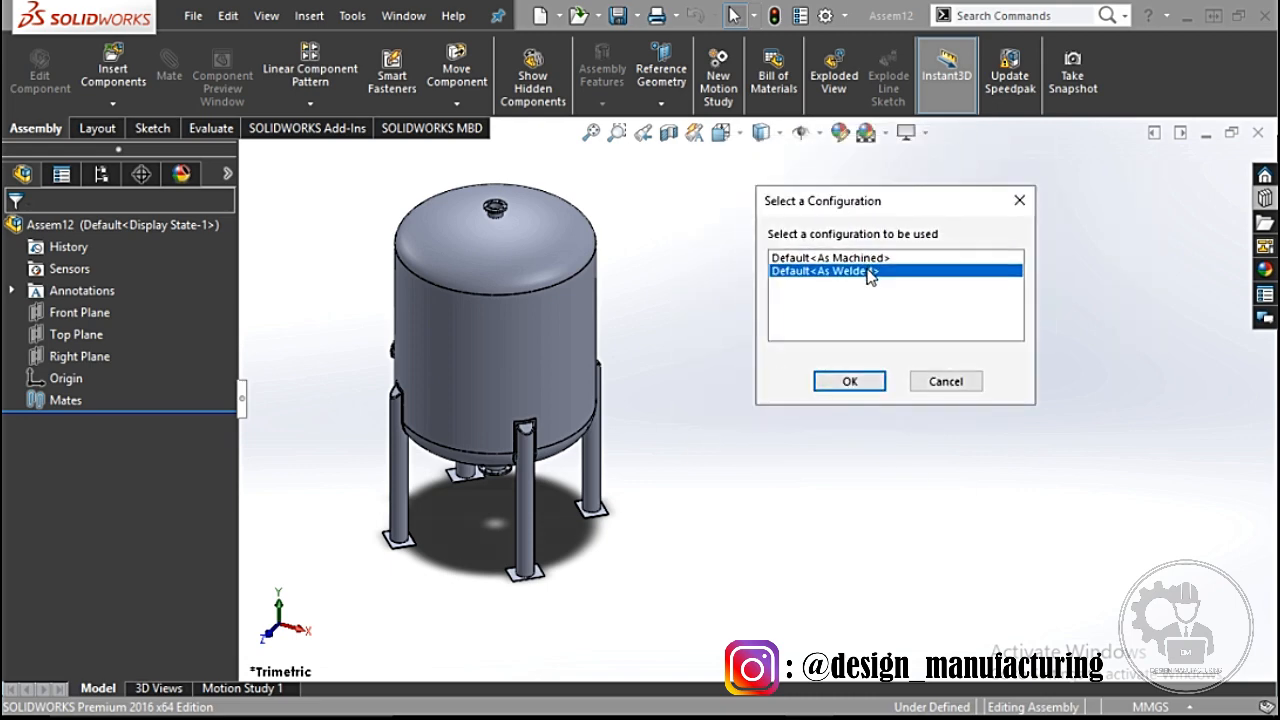
click(850, 381)
key(Escape)
Step: Float the inserted tank_model component so that it can move freely
middle_drag(634, 409, 865, 388)
right_click(186, 400)
click(215, 318)
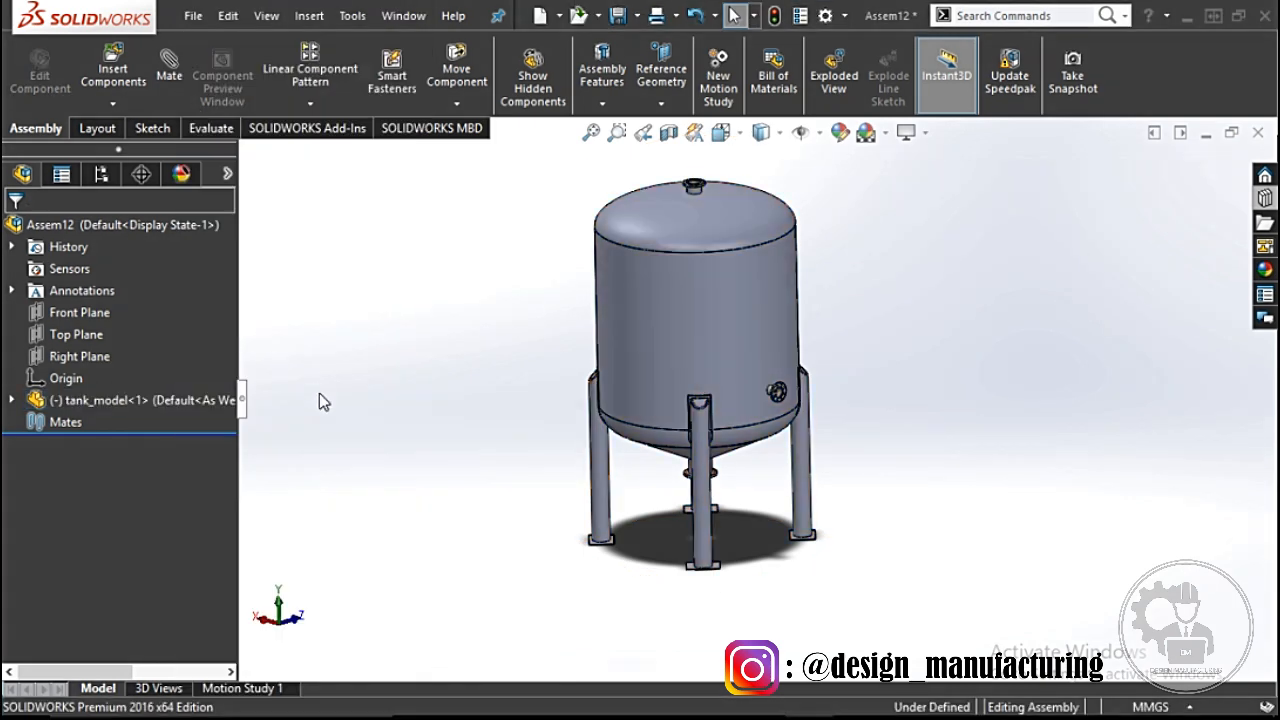
Step: Mate the tank_model origin coincident with the assembly origin, with Align axes enabled
scroll(772, 364, up, 1)
scroll(859, 322, down, 1)
middle_drag(760, 470, 745, 430)
click(65, 383)
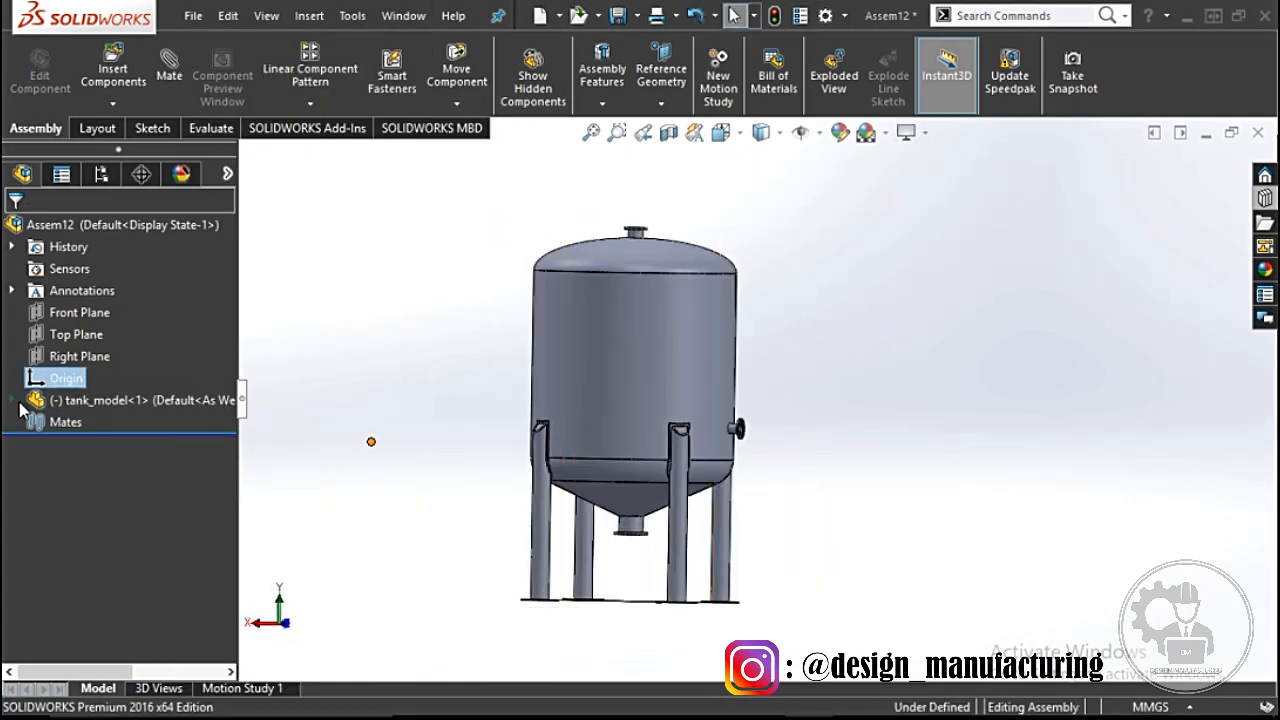
click(12, 400)
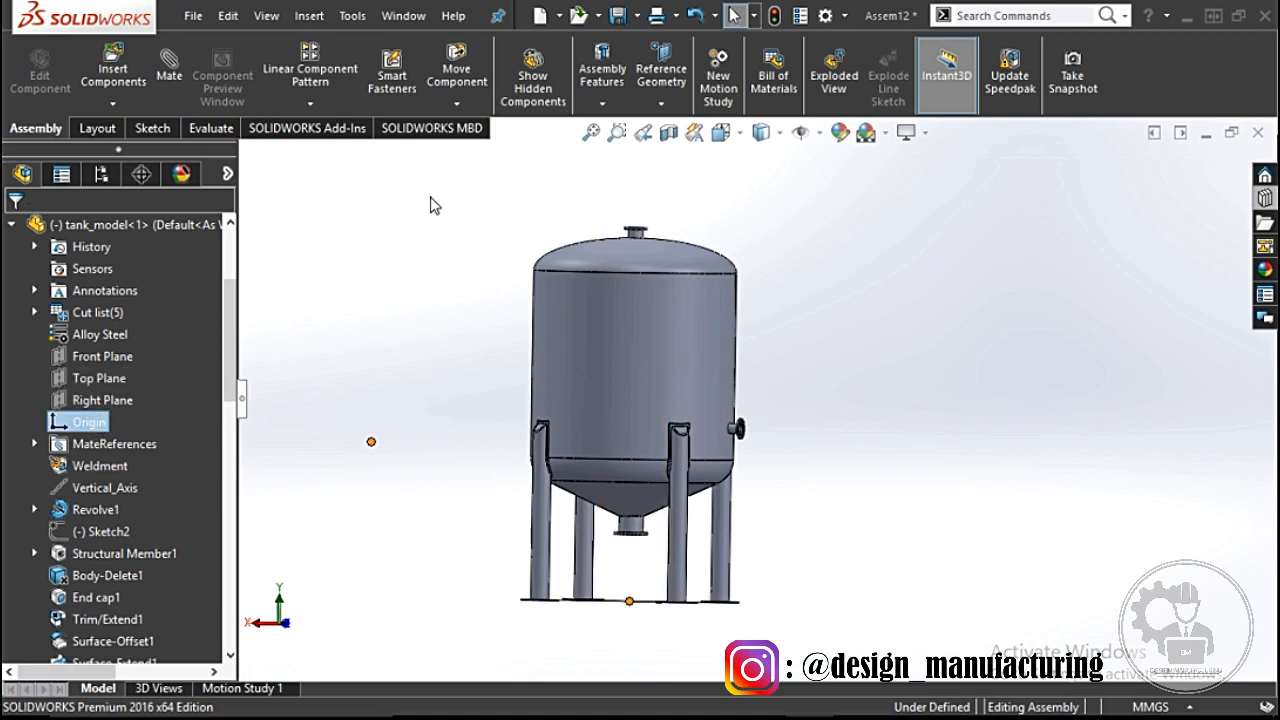
click(170, 80)
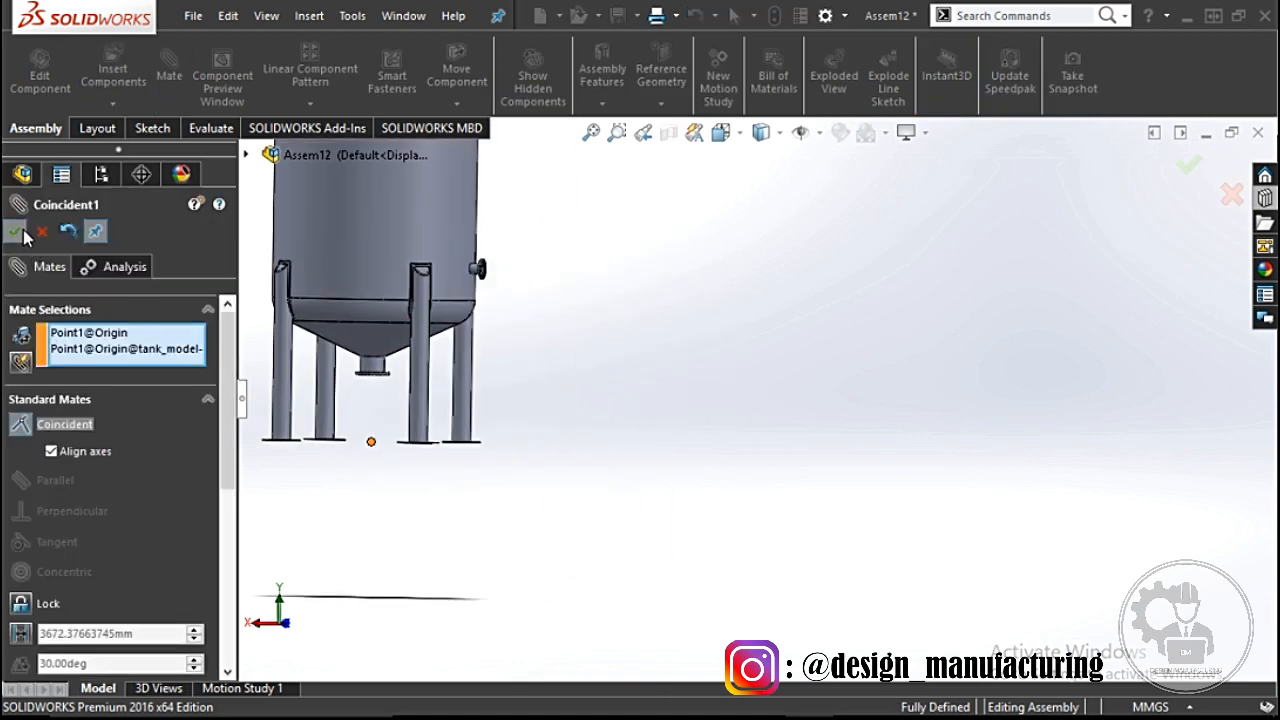
click(15, 232)
click(15, 232)
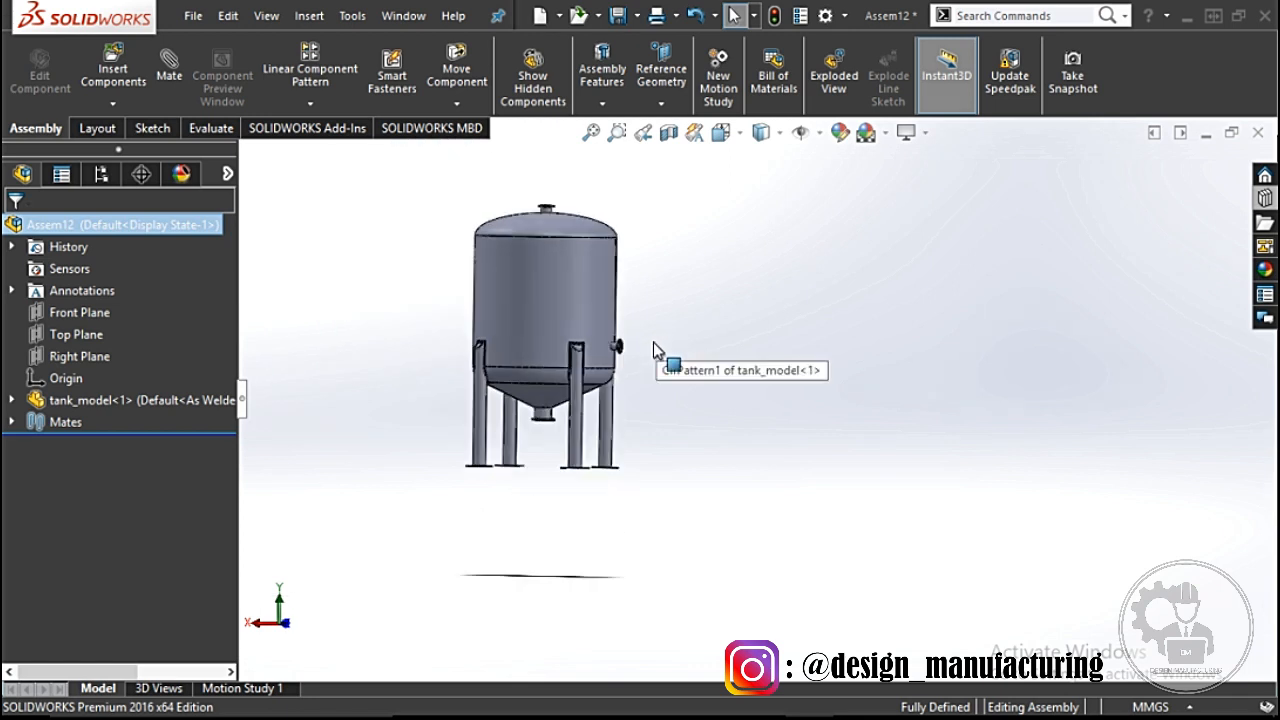
Step: Toggle the shadow display off and on again to refresh the floor shadow beneath the tank
middle_drag(654, 342, 675, 396)
click(924, 134)
click(916, 183)
click(924, 138)
click(918, 182)
scroll(612, 318, up, 2)
scroll(620, 316, down, 2)
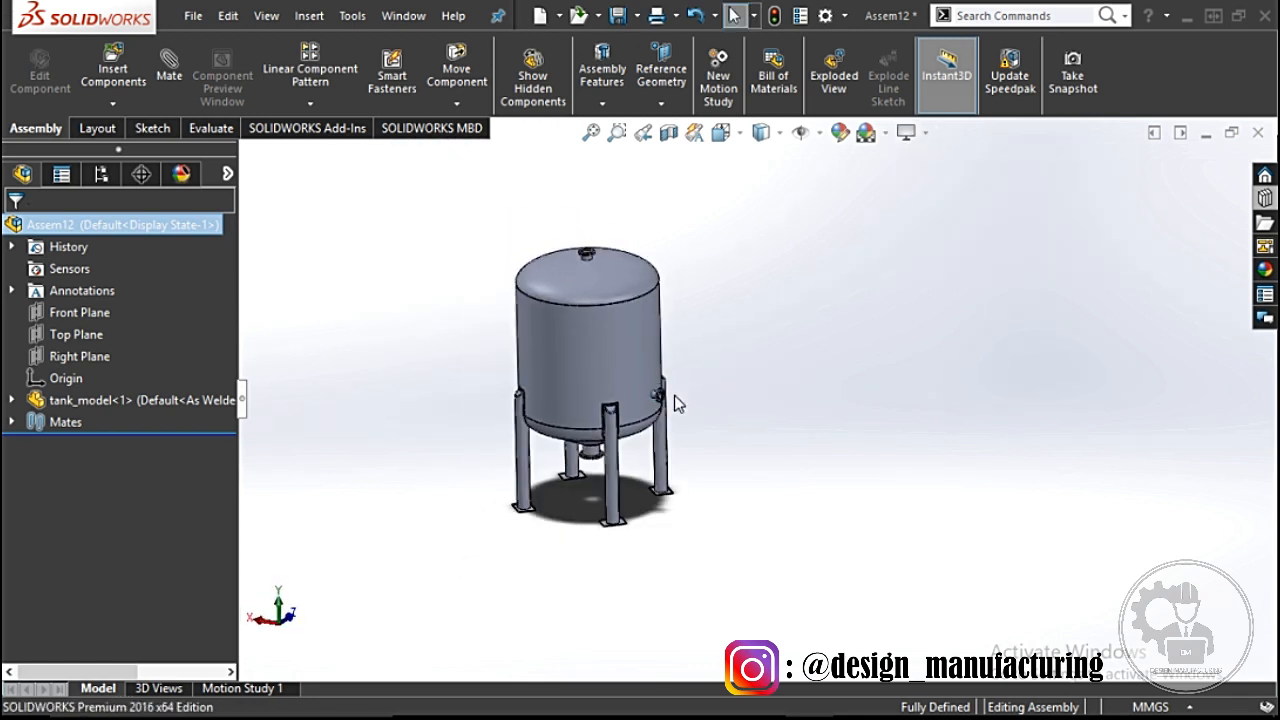
Step: Insert the horizontal sample-tank-14 from the equipment library beside the vertical tank
scroll(674, 398, down, 2)
click(1264, 197)
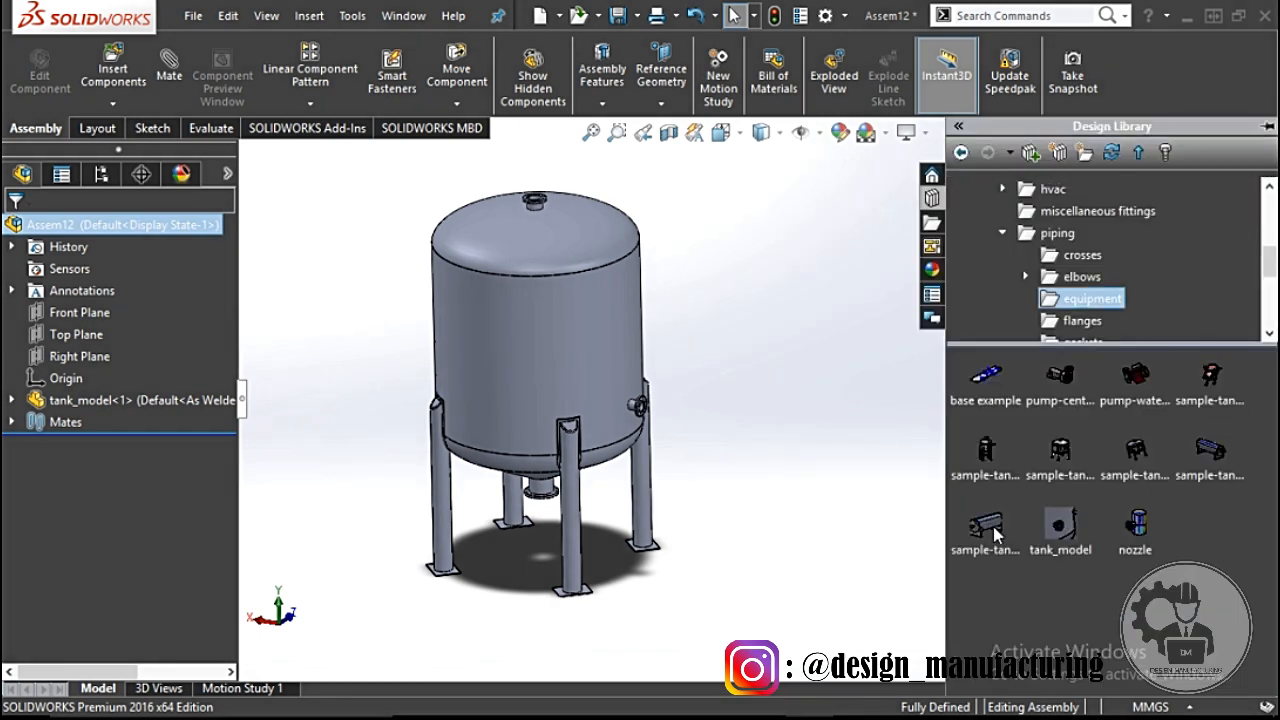
drag(930, 563, 873, 538)
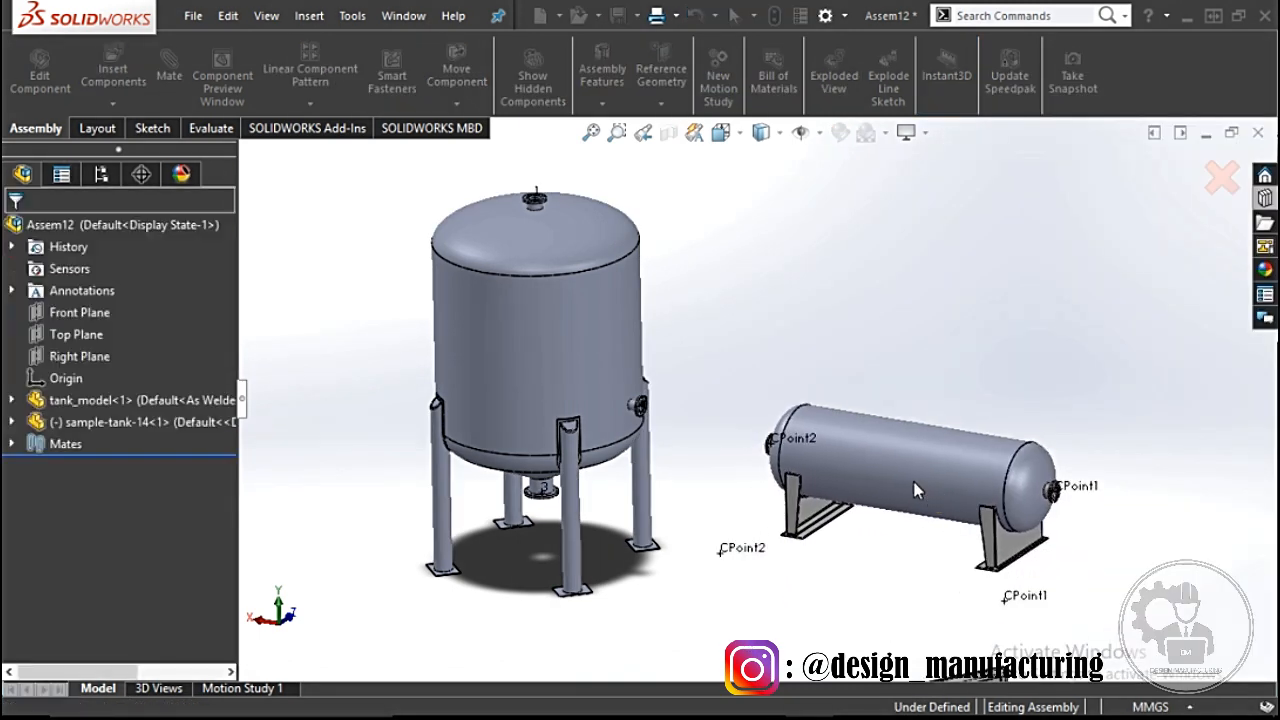
Step: Add a coincident mate between the base plate undersides of the vertical tank's leg and the horizontal tank's leg
scroll(808, 512, up, 2)
middle_drag(805, 508, 920, 444)
scroll(800, 503, down, 8)
scroll(920, 444, up, 3)
scroll(922, 449, up, 3)
click(170, 72)
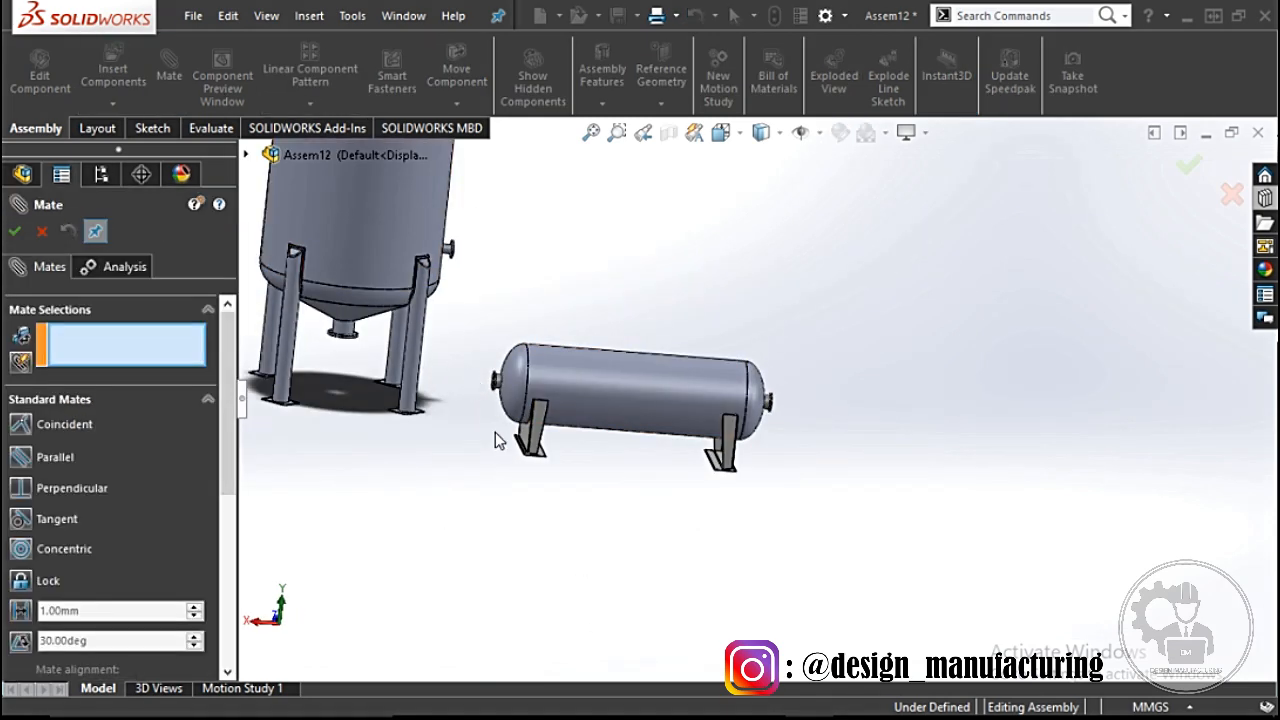
scroll(420, 360, down, 5)
click(443, 331)
click(830, 565)
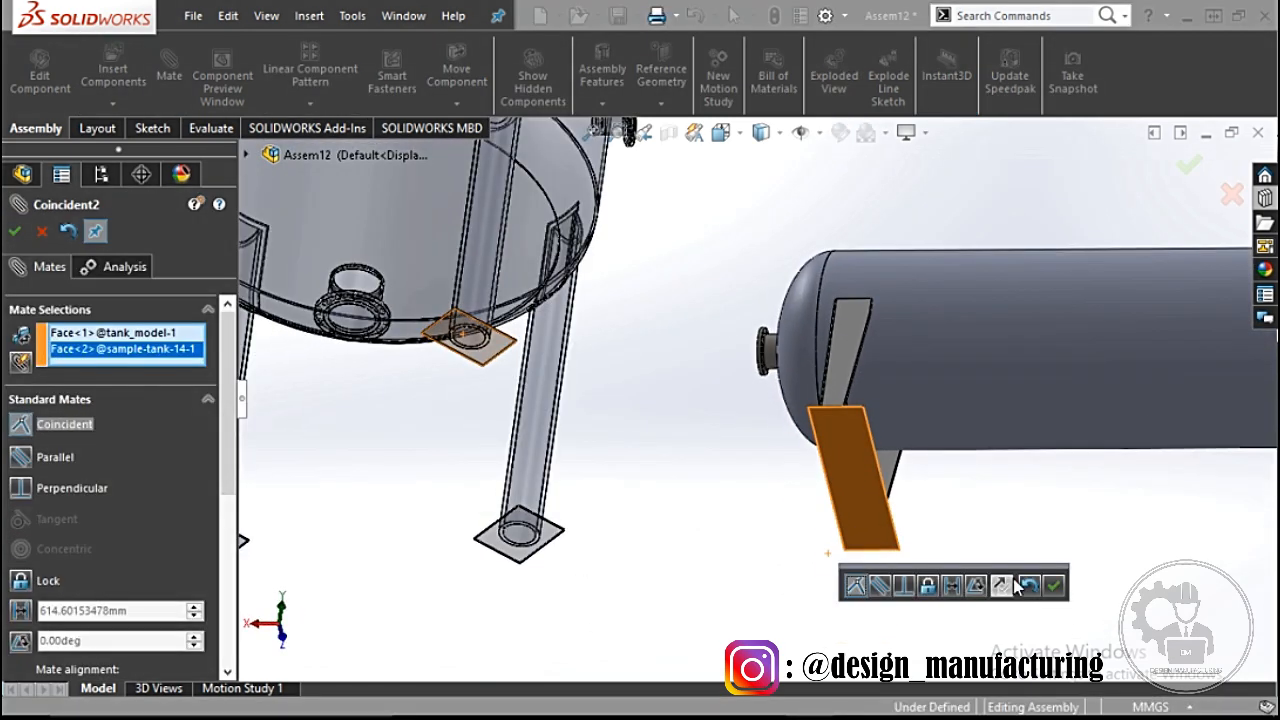
right_click(829, 562)
scroll(817, 506, up, 7)
middle_drag(817, 506, 779, 373)
scroll(790, 340, down, 3)
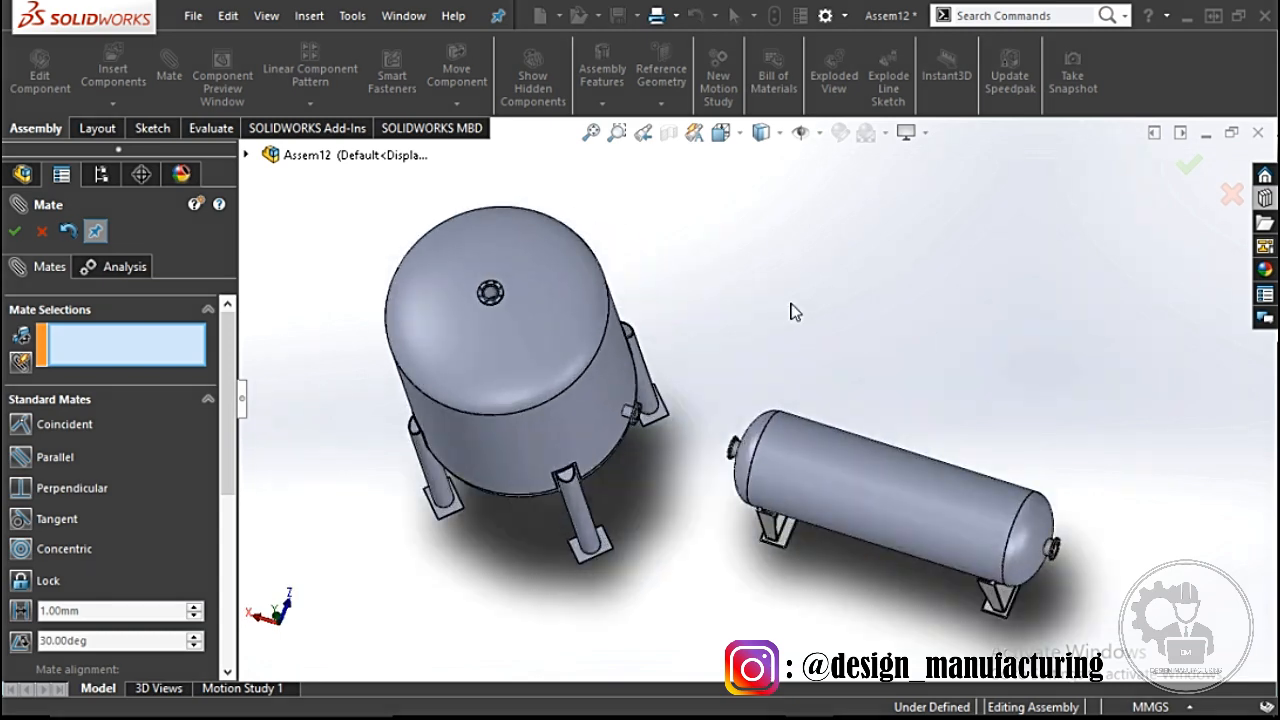
scroll(737, 351, up, 2)
click(15, 232)
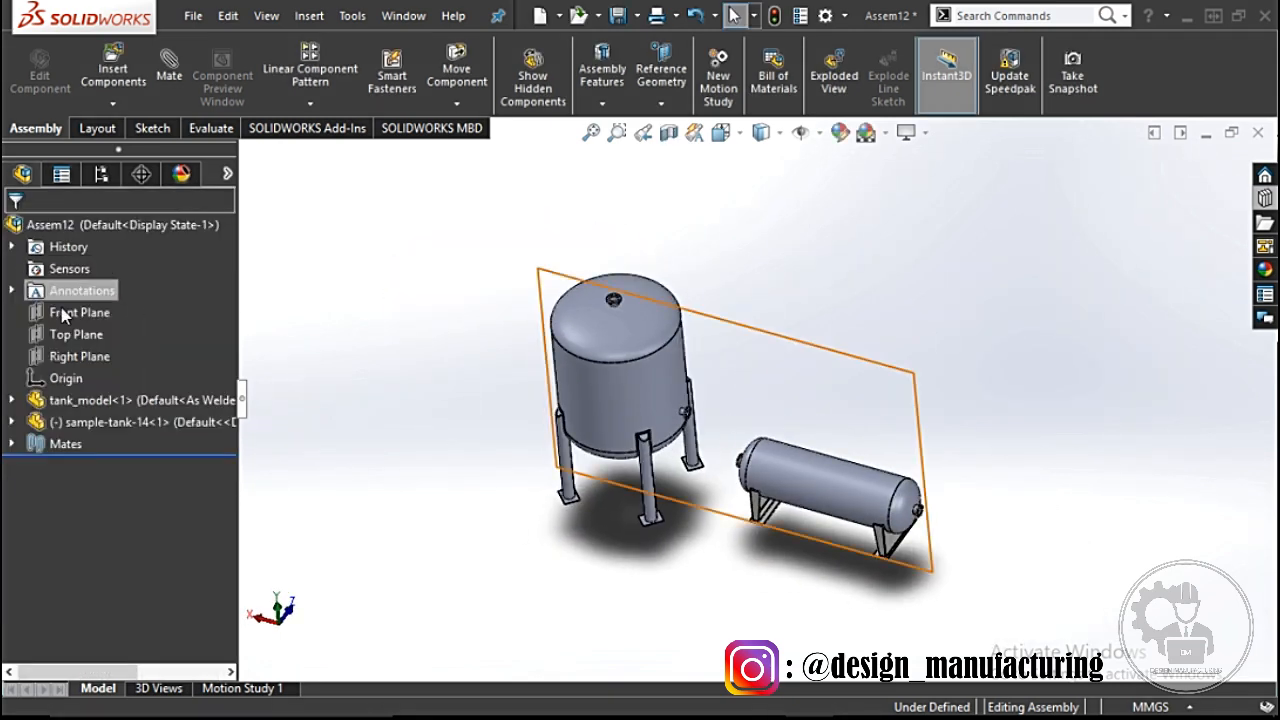
Step: Show the Front Plane of tank_model and hide the Top and Right Planes of sample-tank-14
click(89, 397)
click(88, 378)
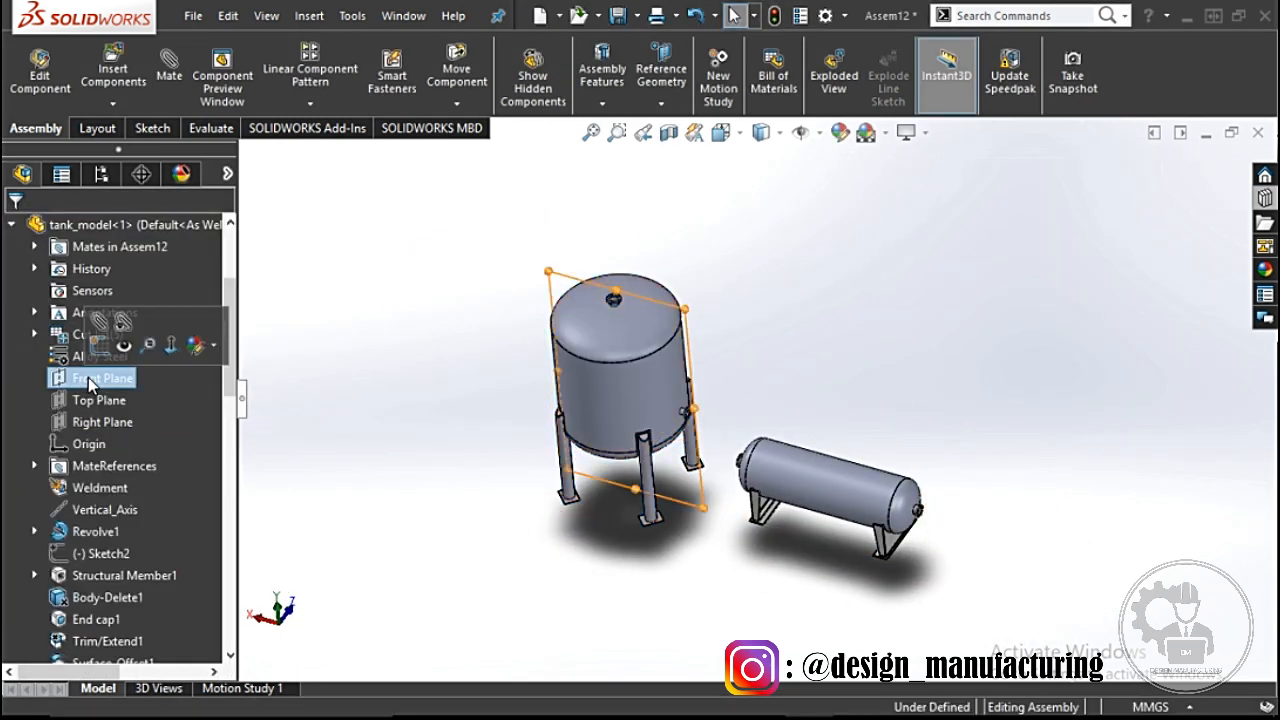
click(801, 480)
click(123, 617)
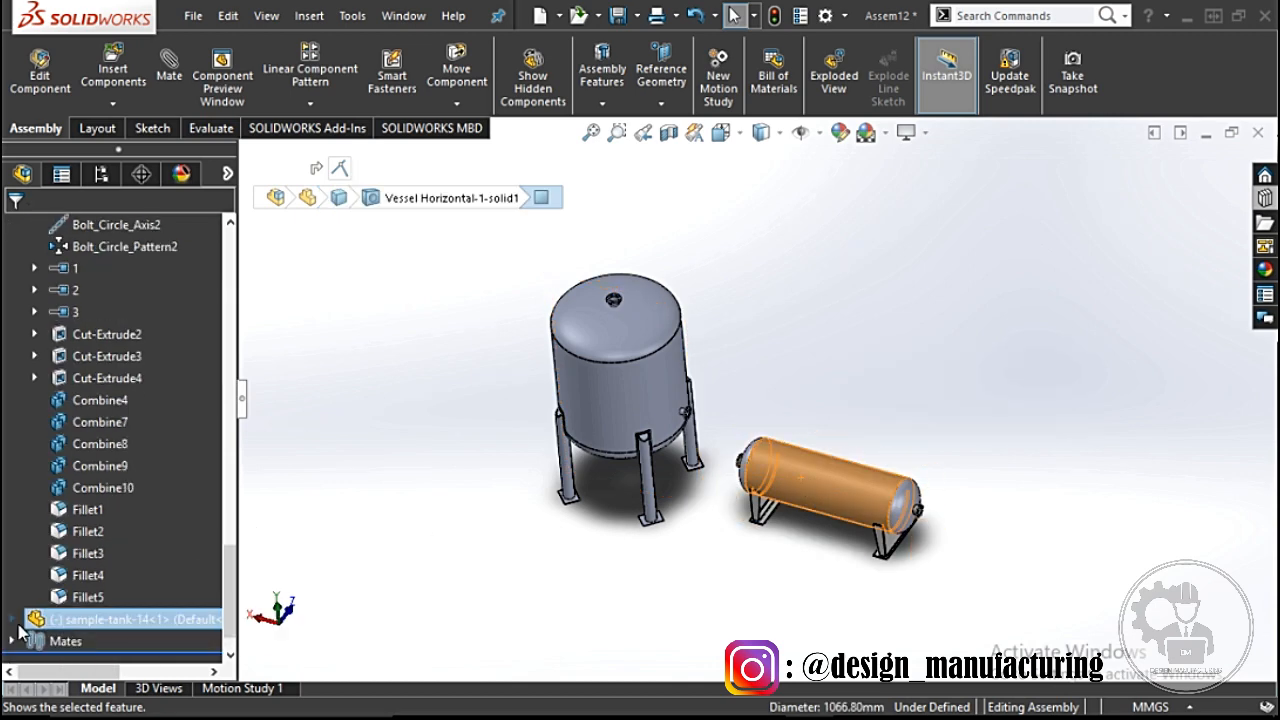
click(90, 380)
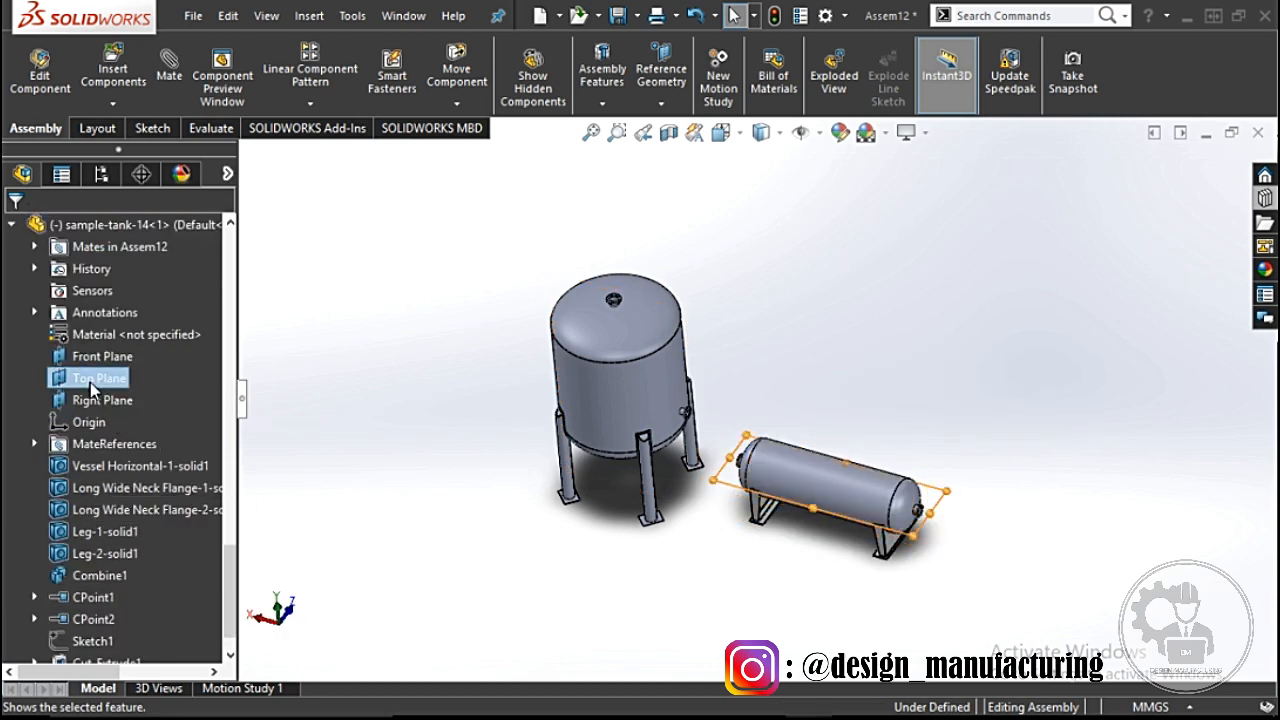
click(125, 350)
click(91, 400)
right_click(91, 400)
click(128, 338)
Step: Turn on the display of planes so both tanks' Front Planes can be selected in the view
click(111, 358)
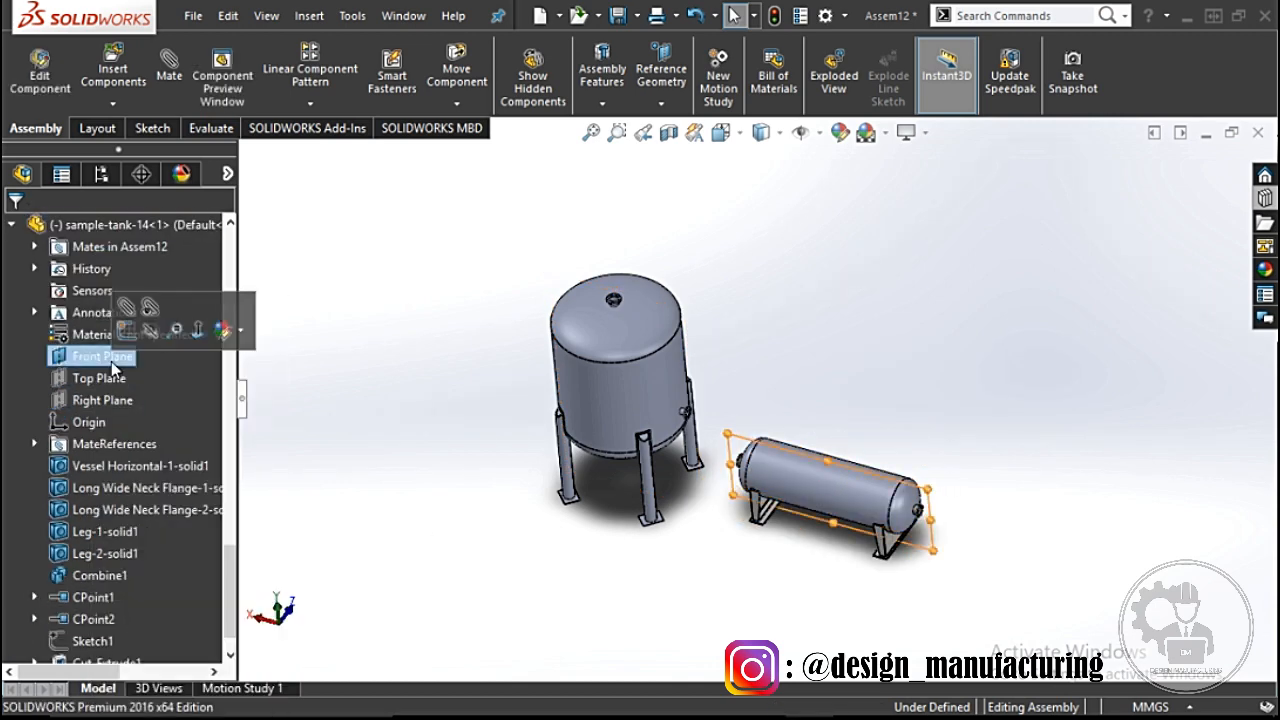
click(802, 136)
click(801, 161)
click(714, 160)
Step: Add a 4000 mm distance mate between the Front Planes of both tanks, with the dimension direction flipped
scroll(750, 372, up, 2)
middle_drag(742, 335, 738, 365)
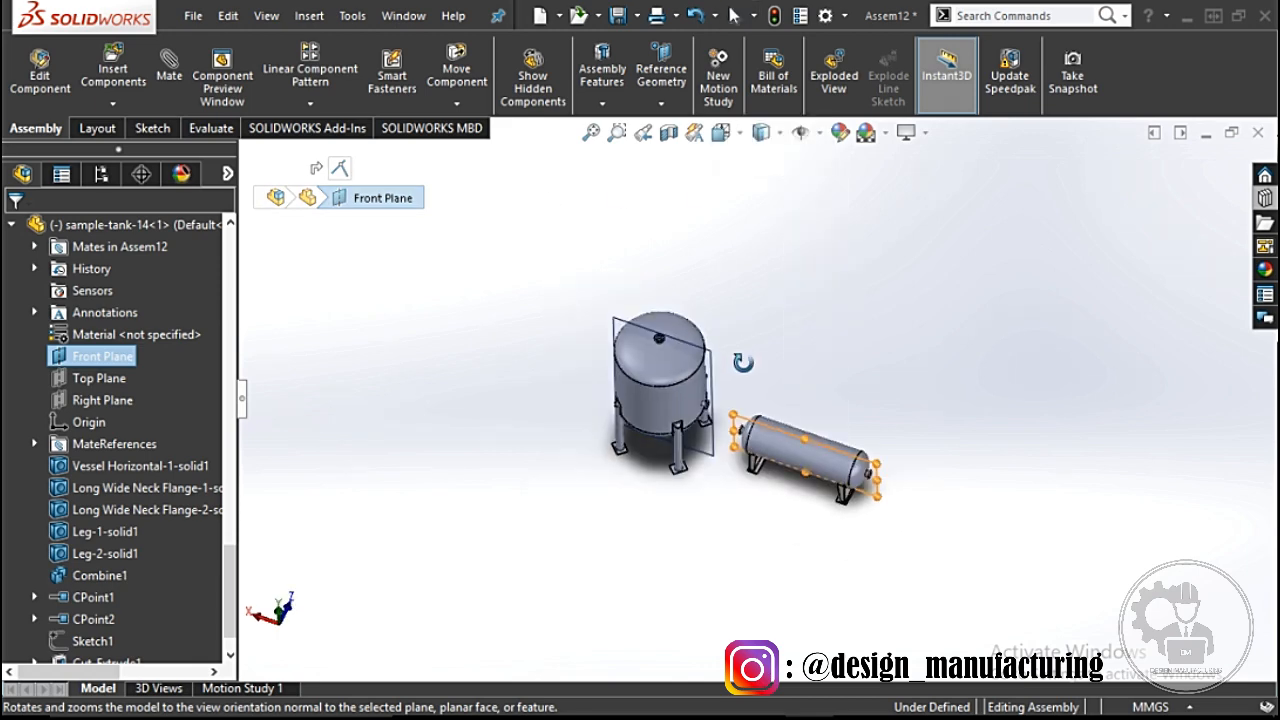
click(738, 365)
click(613, 351)
click(746, 424)
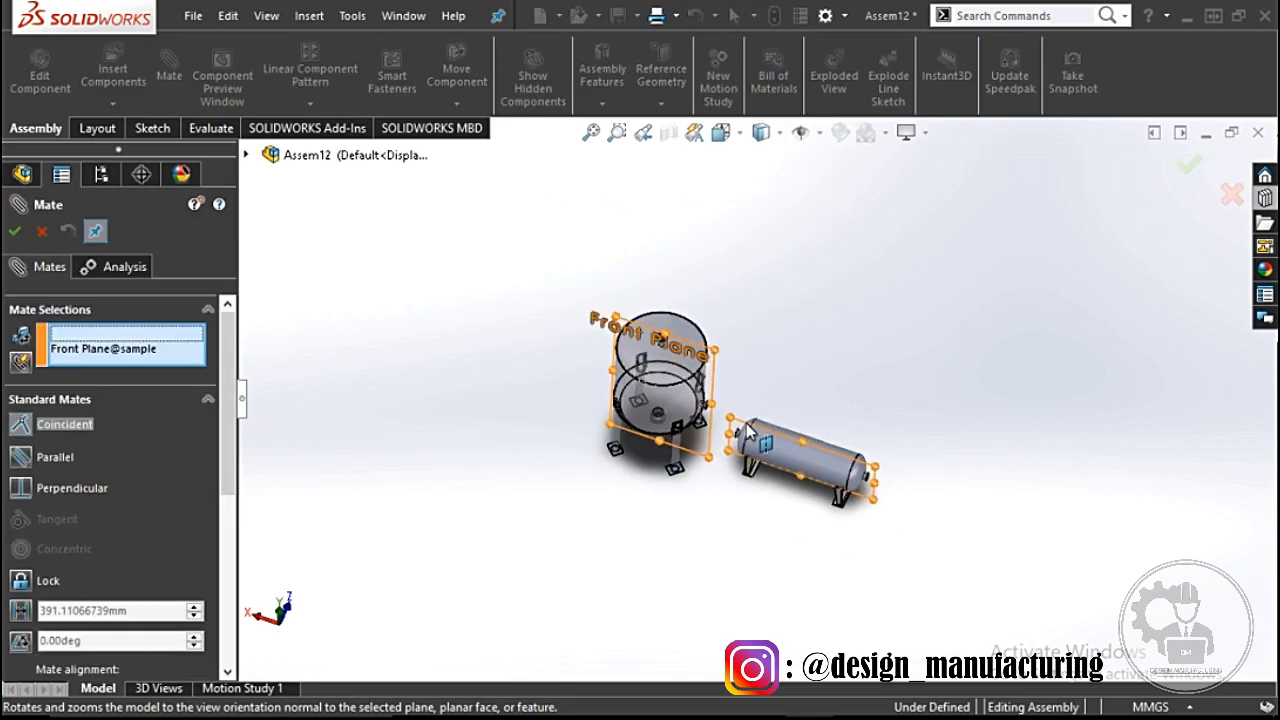
click(757, 136)
click(720, 133)
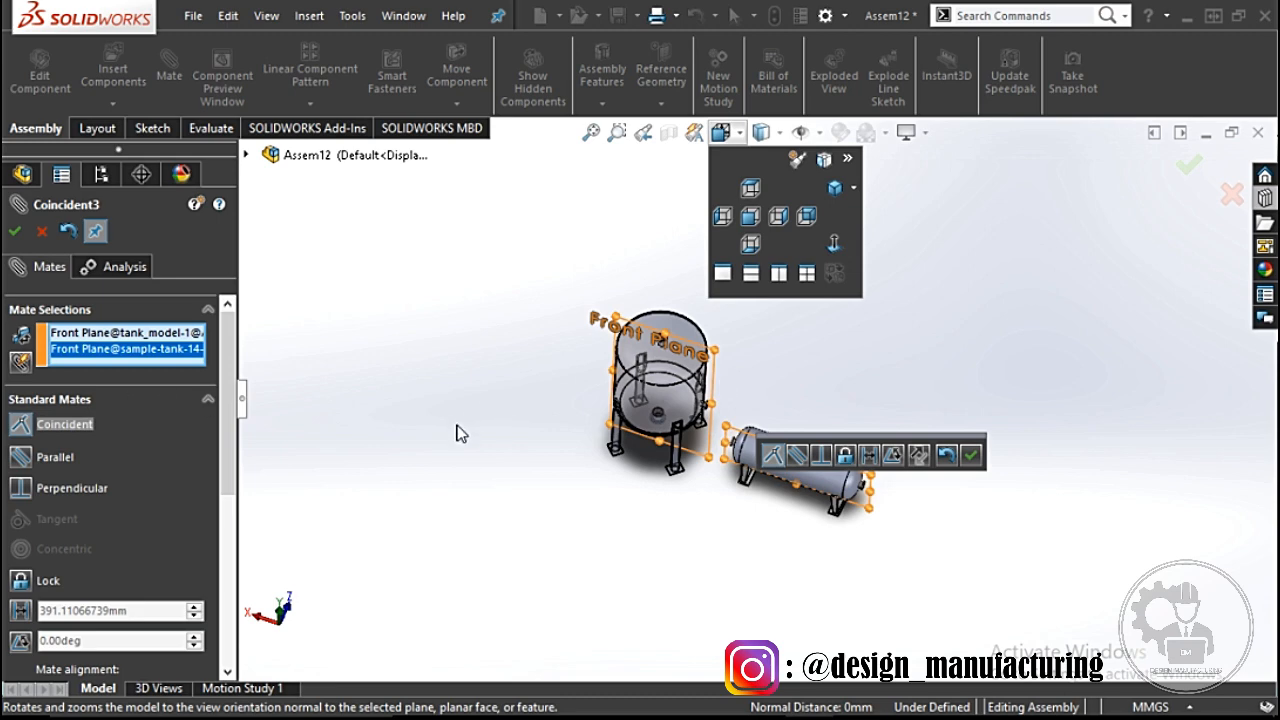
click(139, 614)
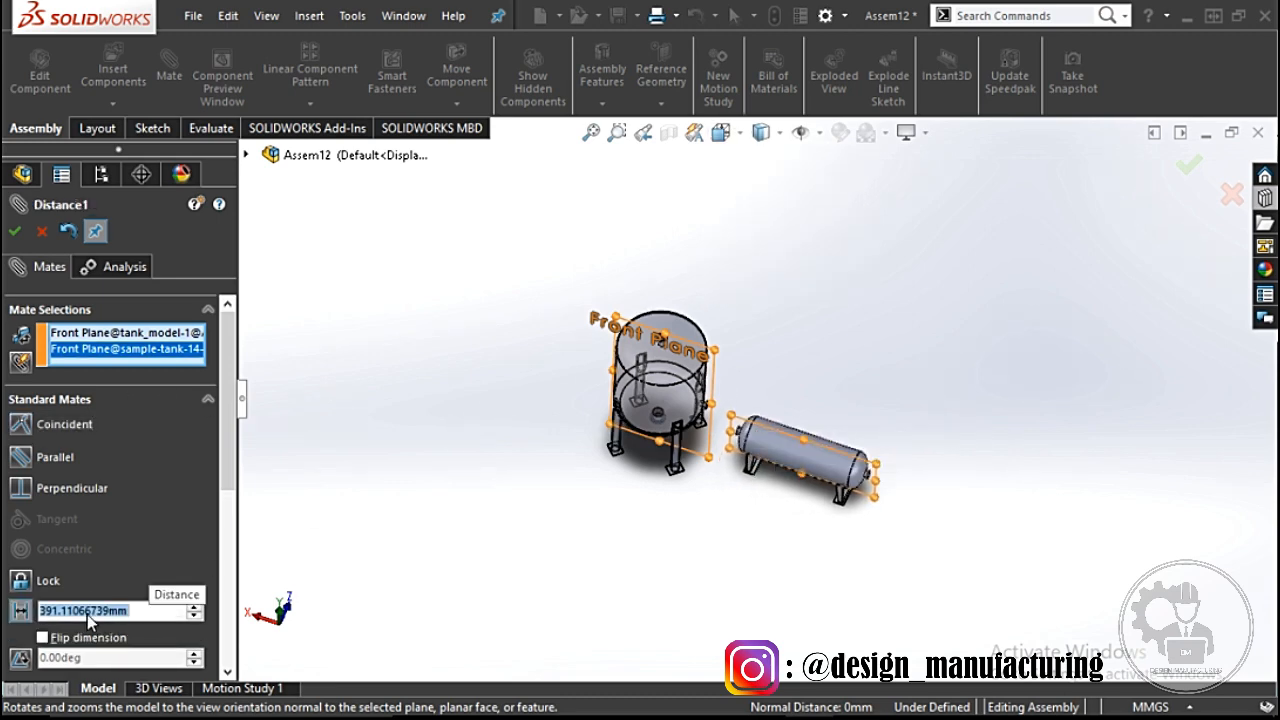
click(44, 639)
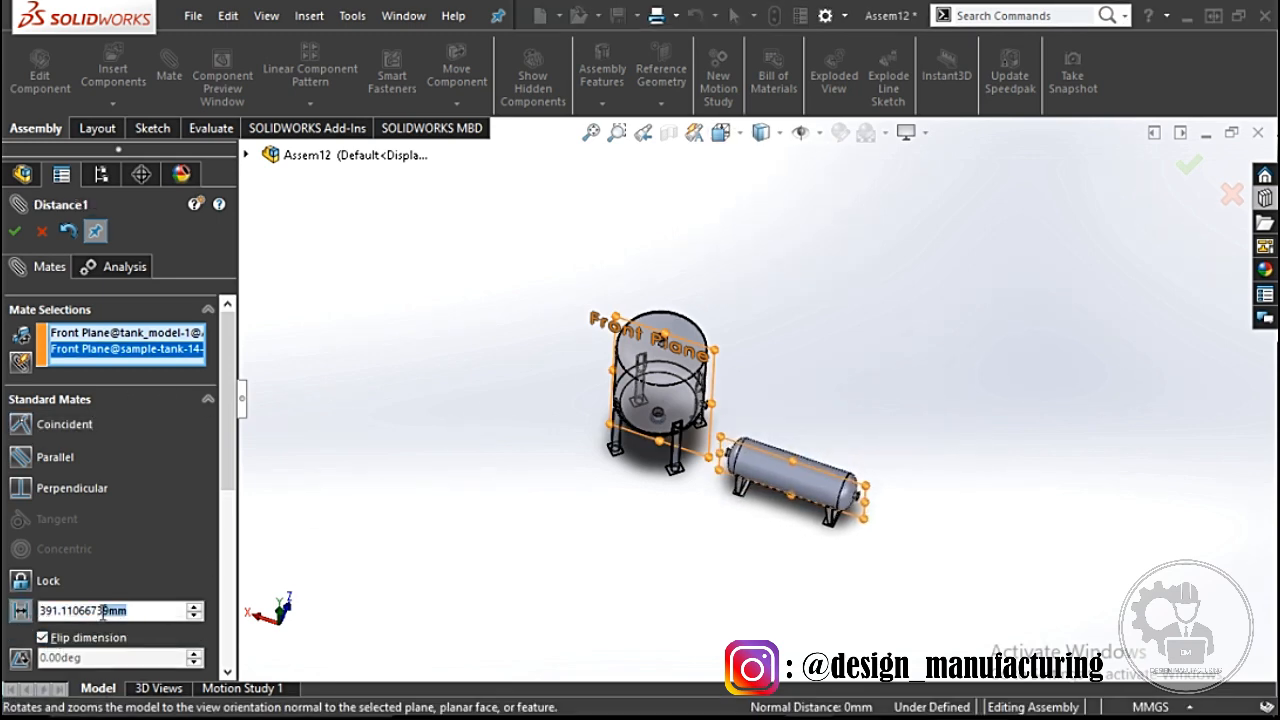
text(4000)
key(Return)
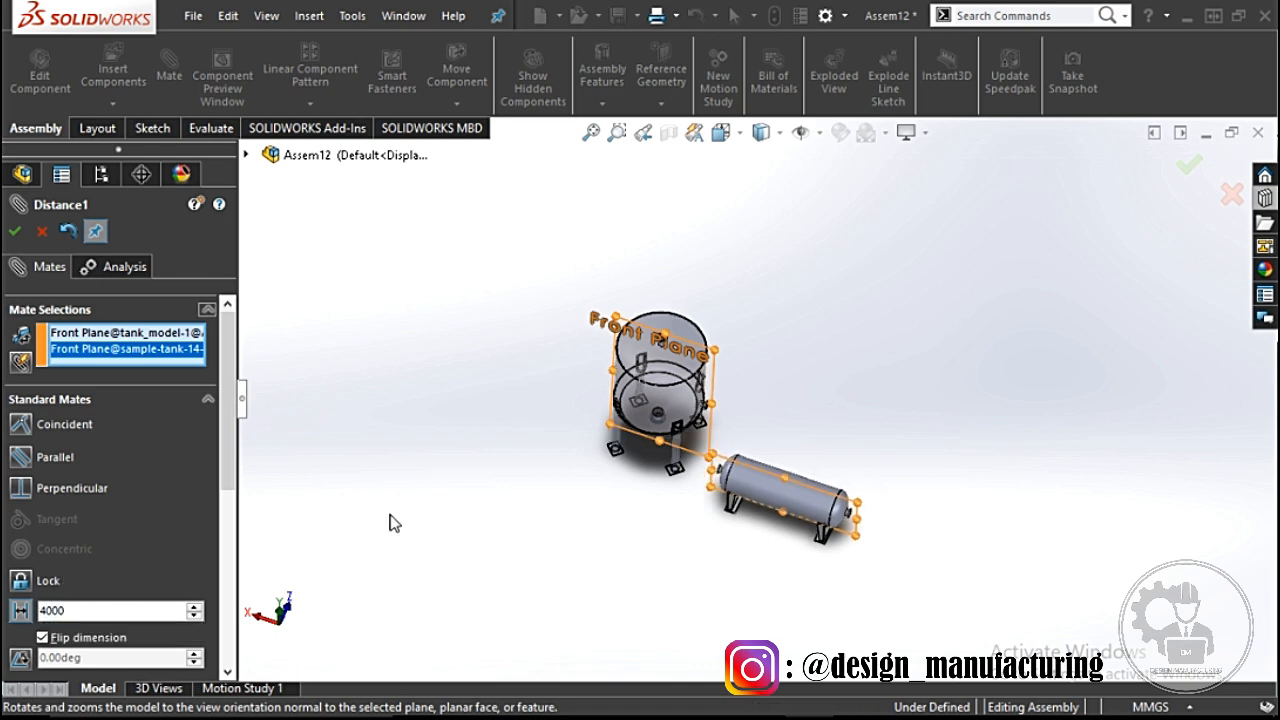
scroll(411, 508, up, 2)
mouse_move(423, 497)
middle_down()
mouse_move(520, 449)
mouse_move(435, 500)
middle_up()
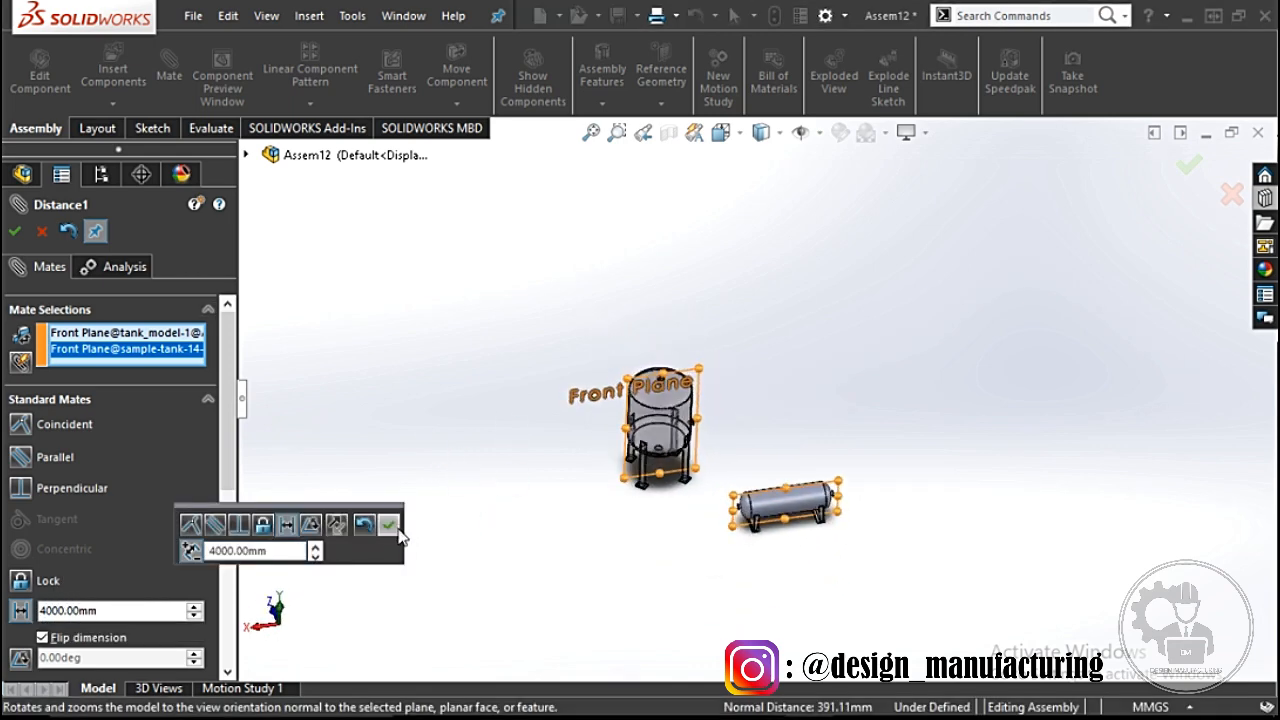
click(388, 525)
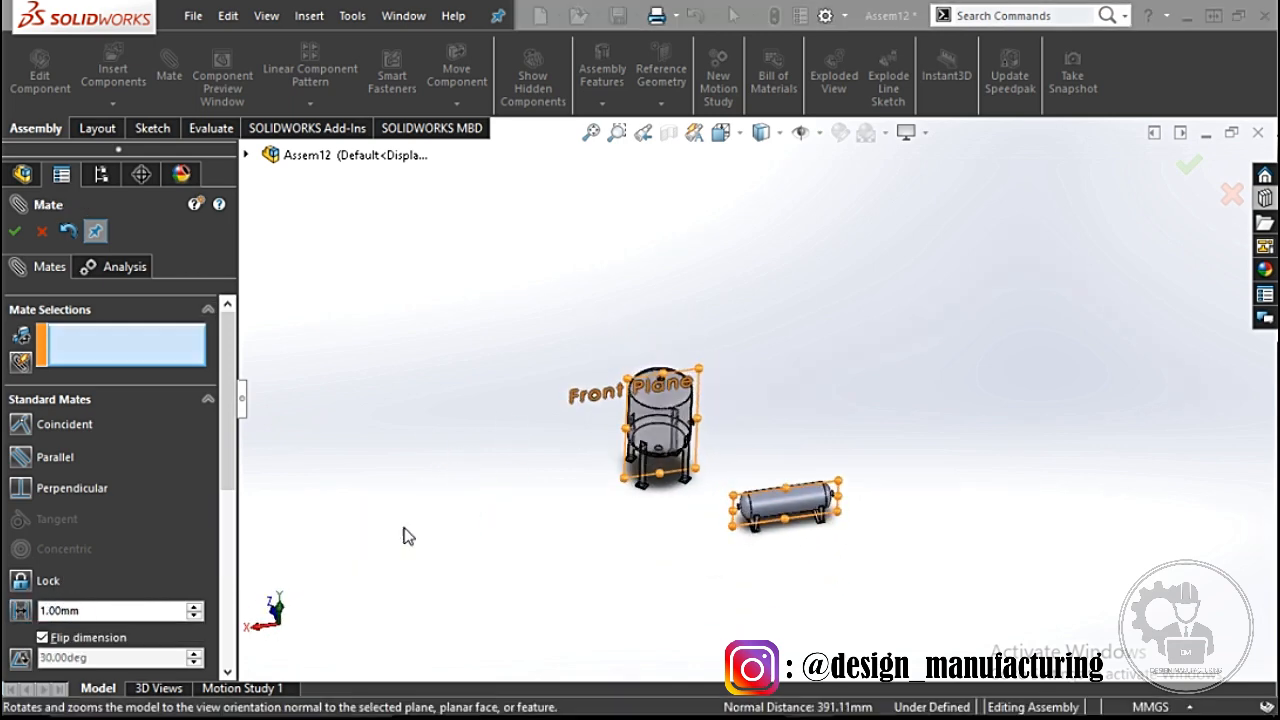
Step: Viewing the assembly from the top, move the horizontal tank sideways along X away from the vertical tank
click(721, 132)
click(763, 206)
scroll(754, 363, up, 3)
drag(708, 303, 593, 383)
mouse_move(562, 315)
mouse_down()
mouse_move(551, 315)
mouse_move(562, 315)
mouse_up()
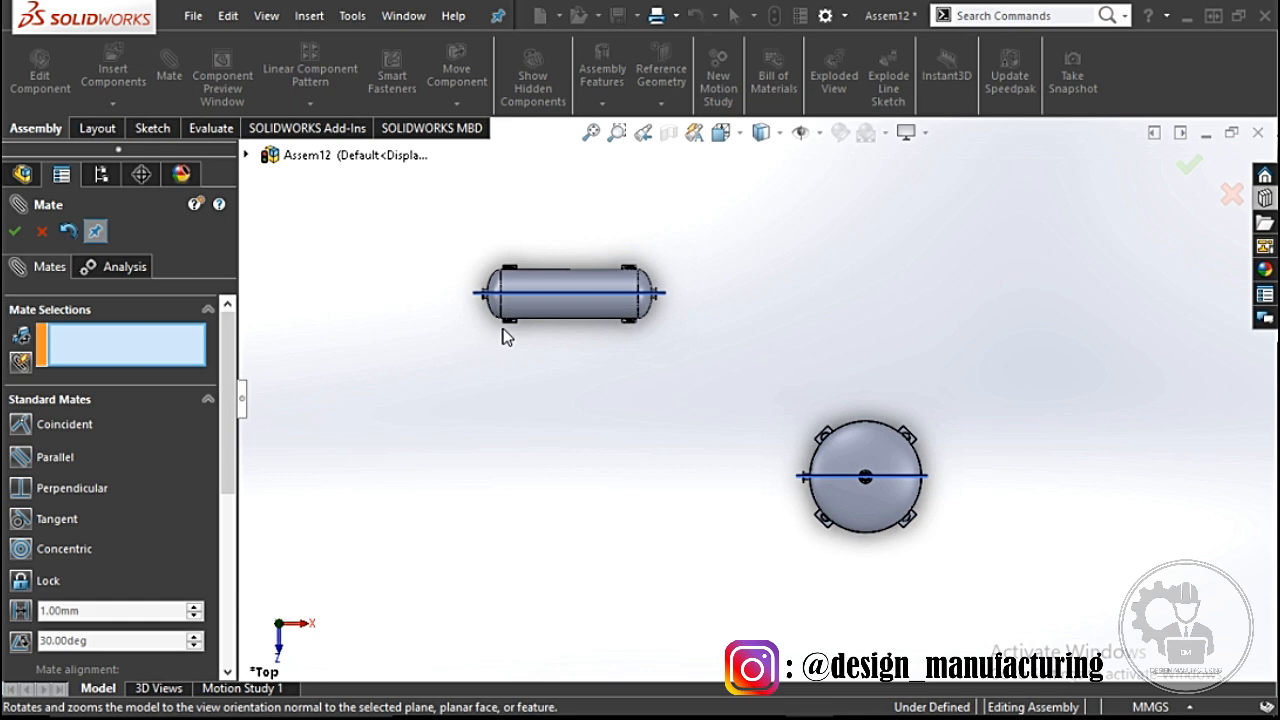
click(16, 233)
Step: Add a 3000 mm distance mate between the vertical tank's side nozzle flange face and the horizontal tank's end flange face
middle_drag(672, 594, 860, 320)
click(170, 75)
scroll(711, 363, down, 6)
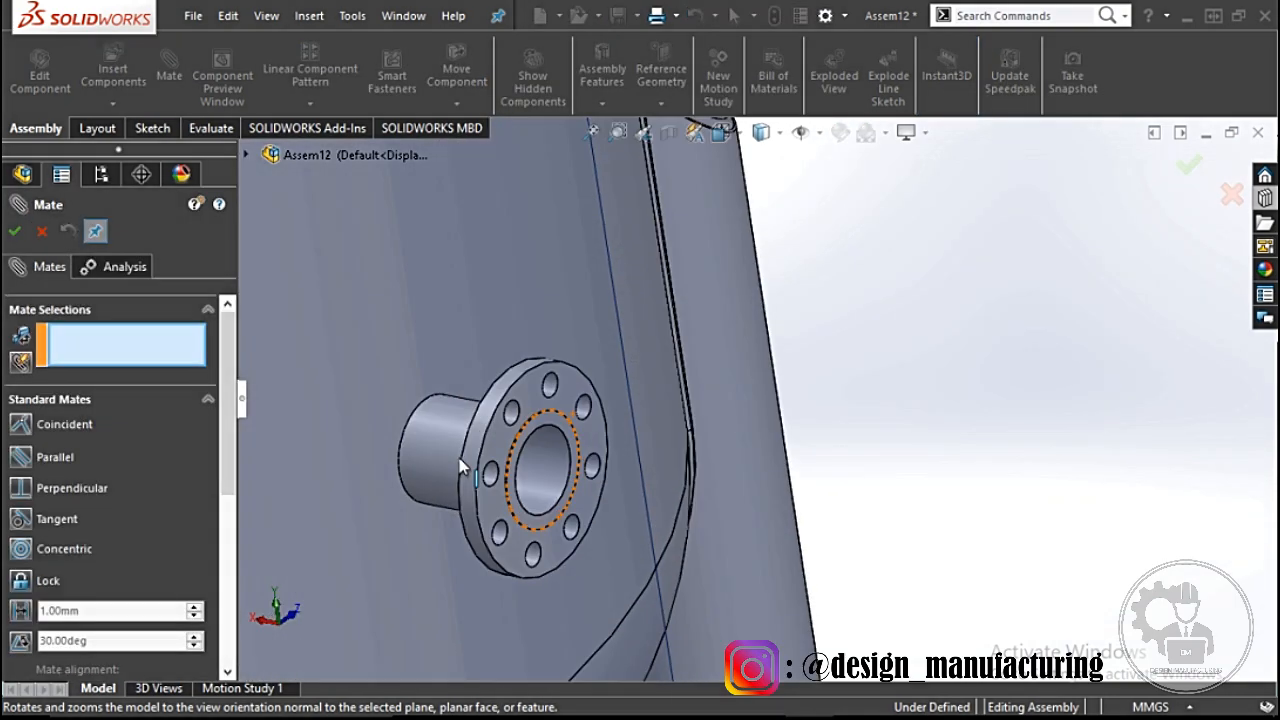
click(466, 434)
scroll(646, 458, up, 5)
scroll(647, 450, up, 4)
middle_drag(680, 450, 871, 540)
scroll(871, 540, down, 8)
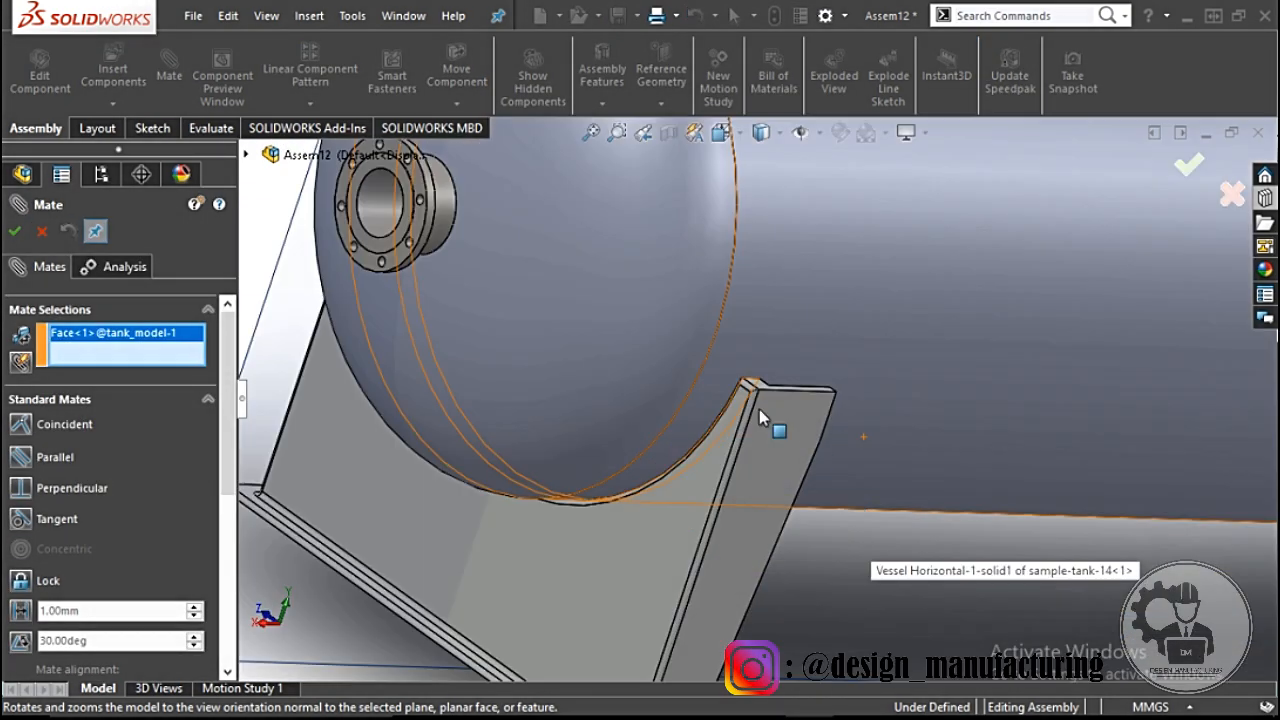
scroll(760, 417, up, 4)
scroll(603, 323, down, 4)
click(645, 347)
scroll(782, 413, up, 8)
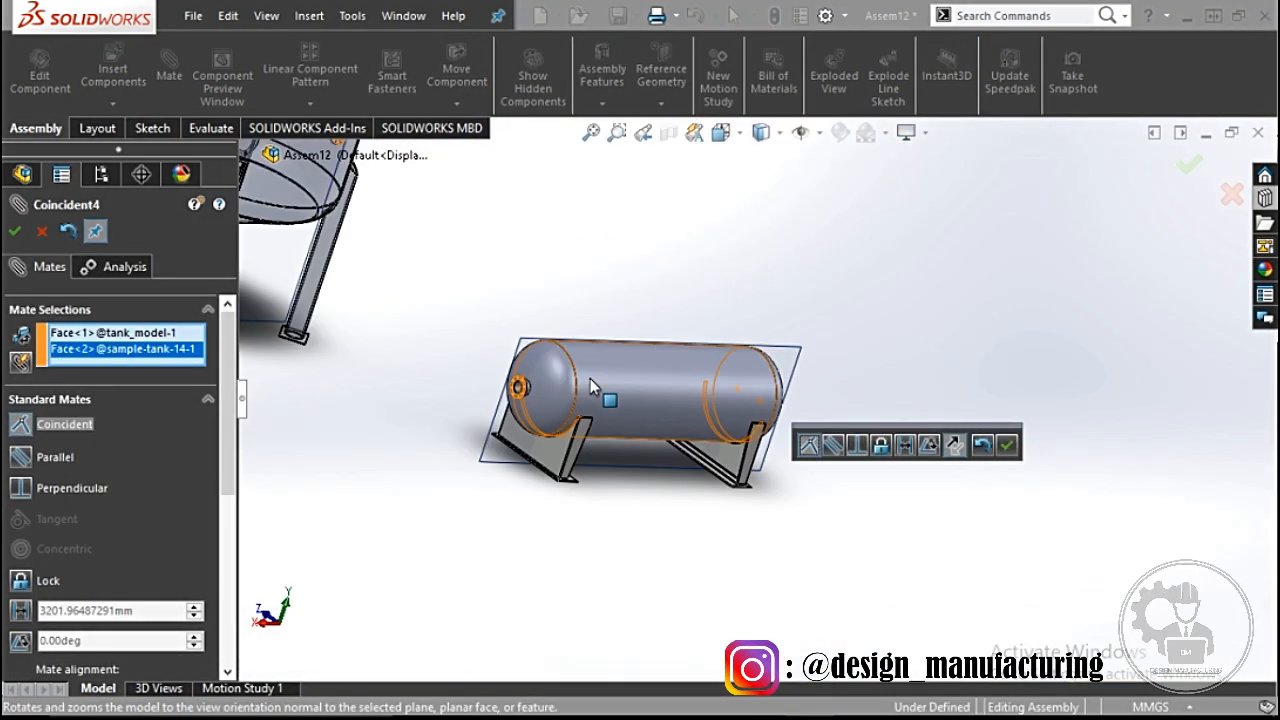
click(21, 611)
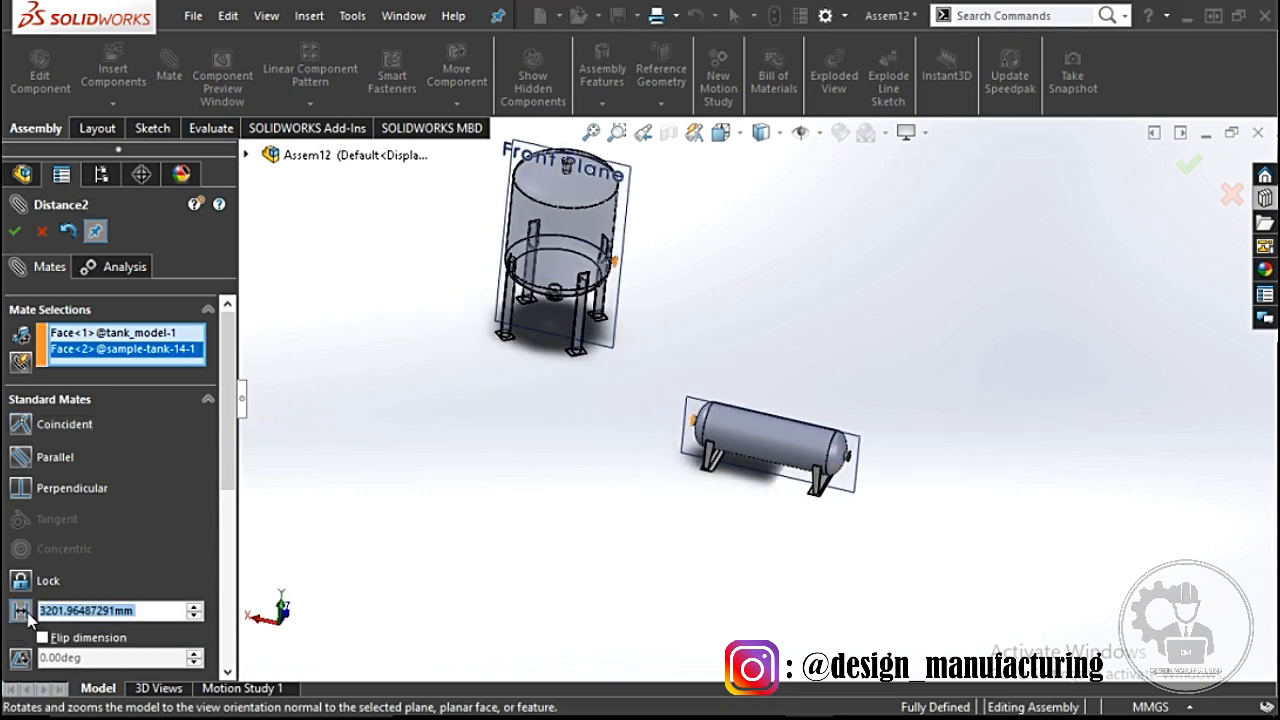
text(3000)
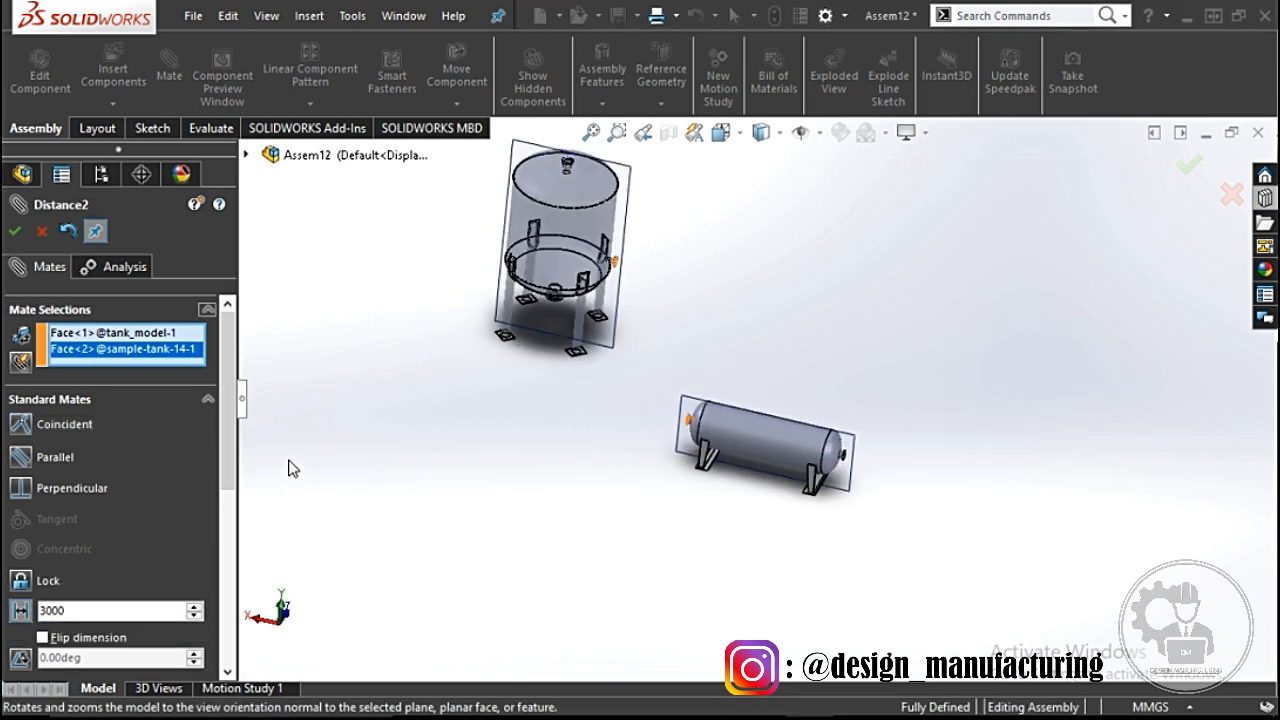
key(Return)
click(17, 231)
click(17, 231)
Step: Turn off the display of planes and reference items so only the two tanks are visible
scroll(651, 409, up, 4)
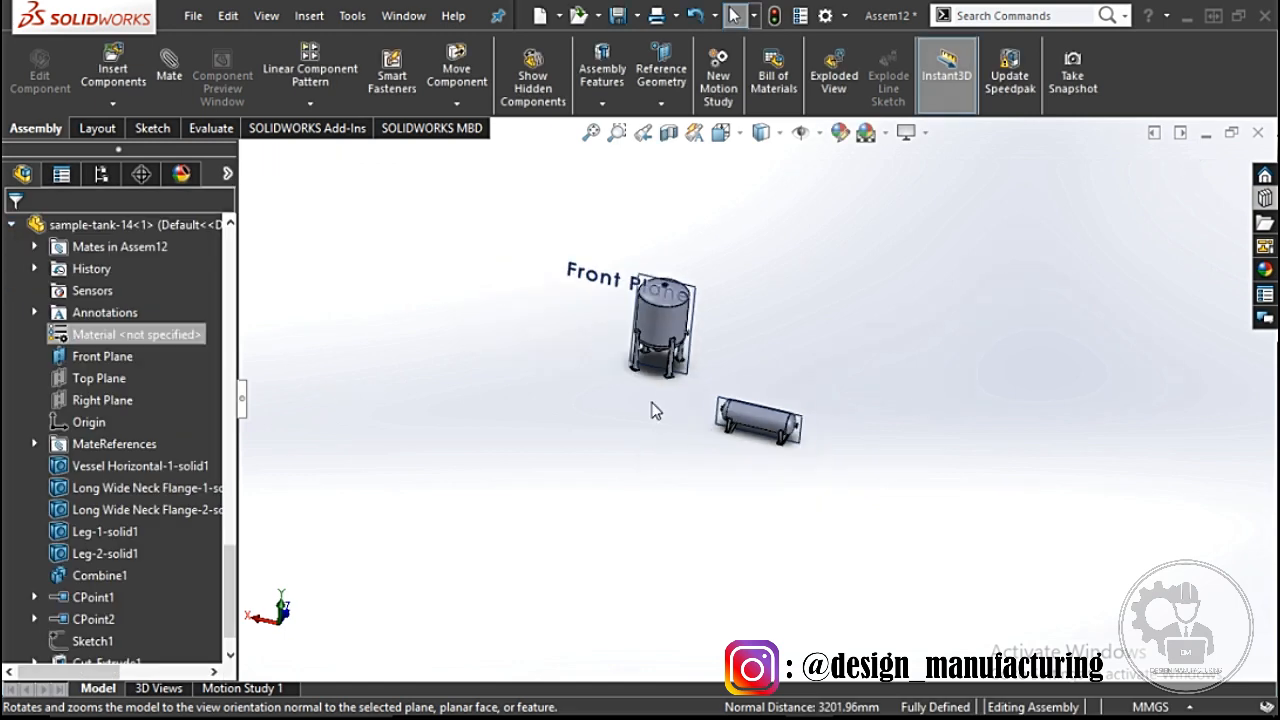
middle_drag(651, 409, 705, 440)
scroll(774, 184, down, 2)
click(805, 140)
scroll(757, 389, up, 2)
scroll(769, 389, down, 3)
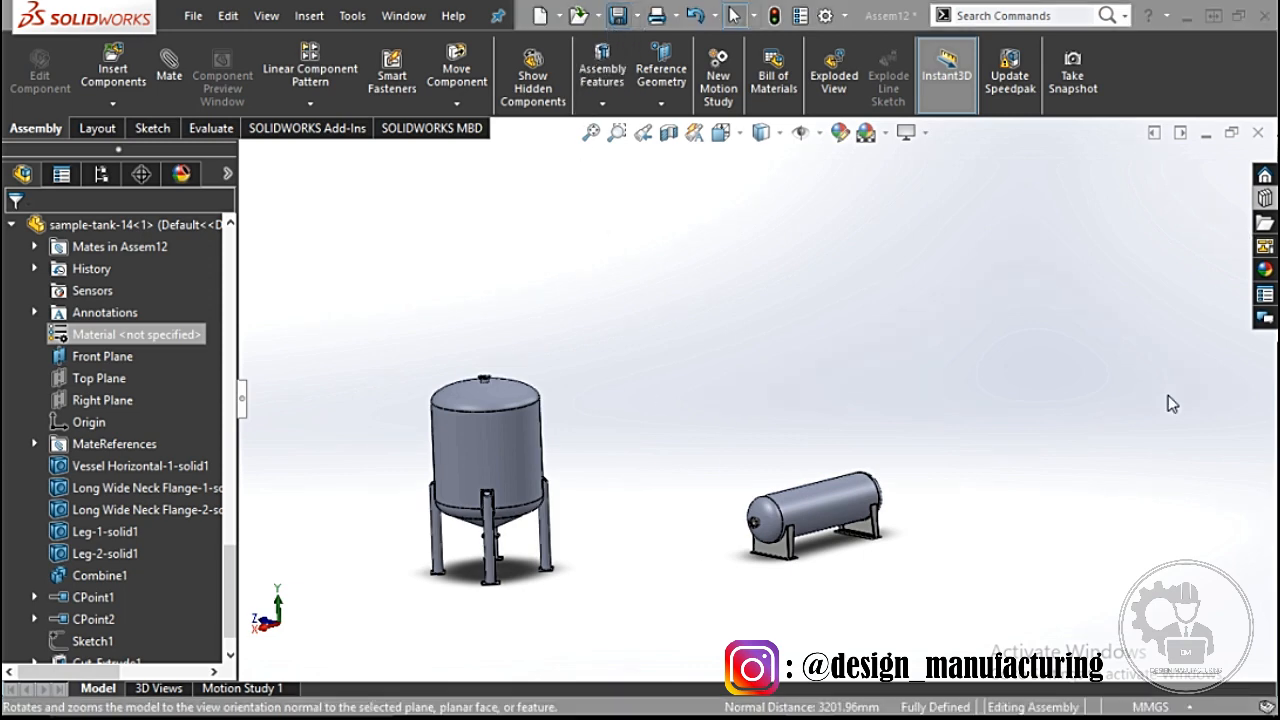
Step: Save the assembly as TANK in the PROJEC > SOLIDWORKS 2018 > TANK folder on Local Disk (E:)
key(ctrl+s)
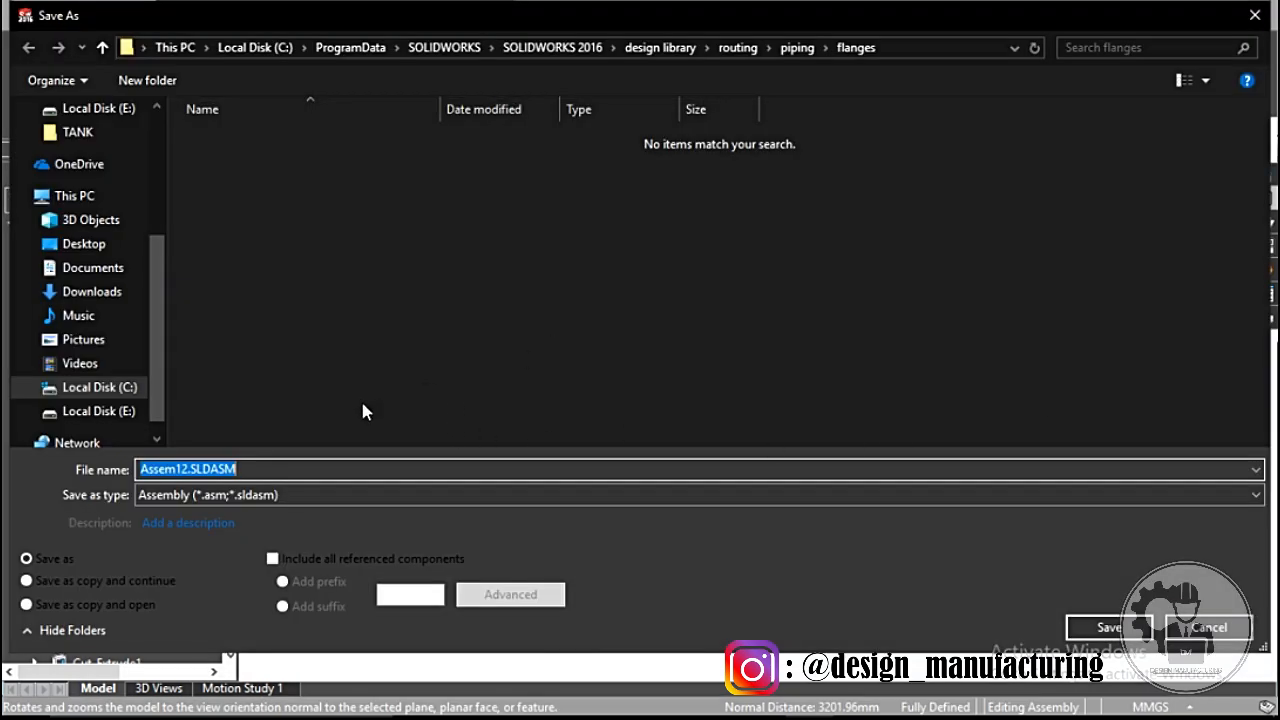
click(46, 410)
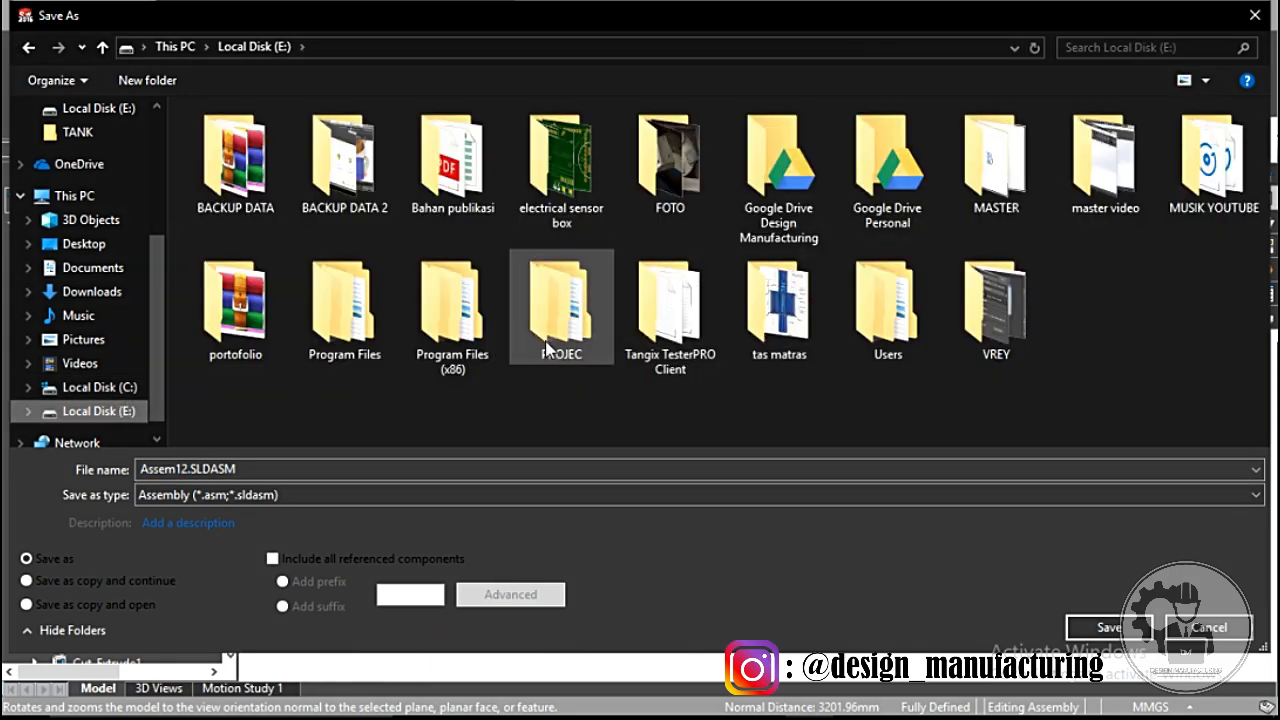
double_click(546, 347)
double_click(240, 367)
double_click(950, 300)
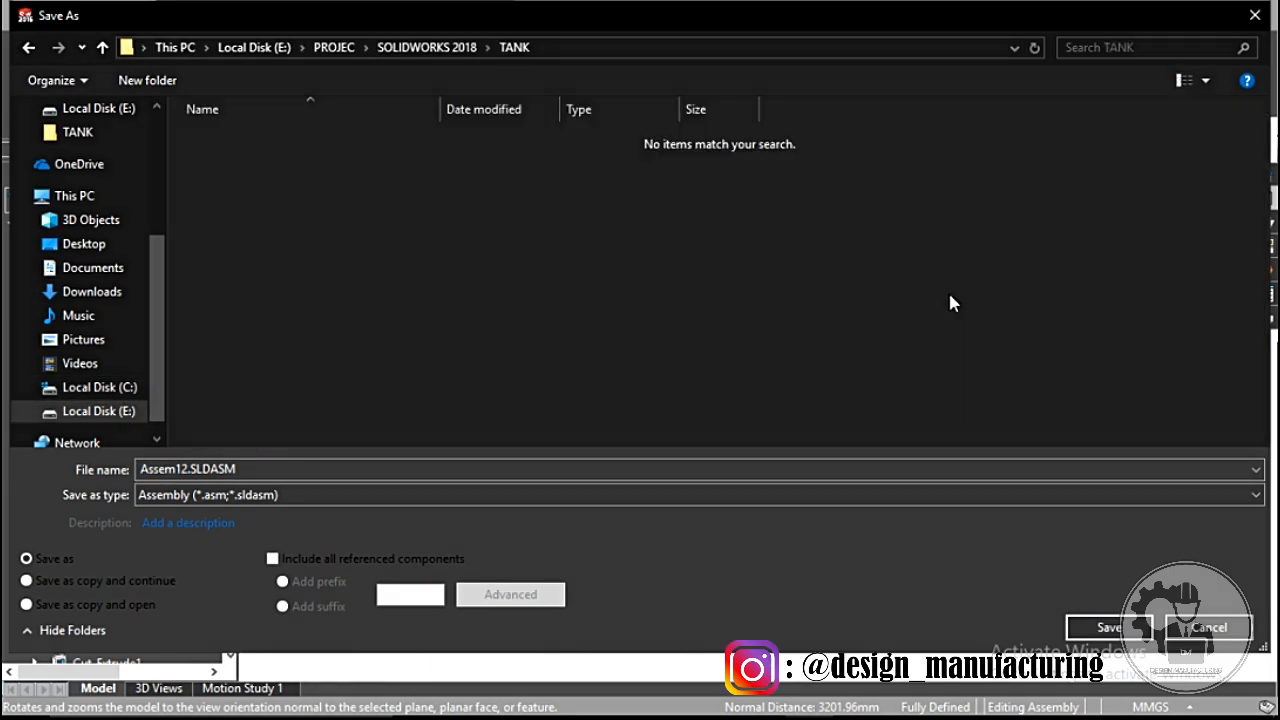
double_click(271, 474)
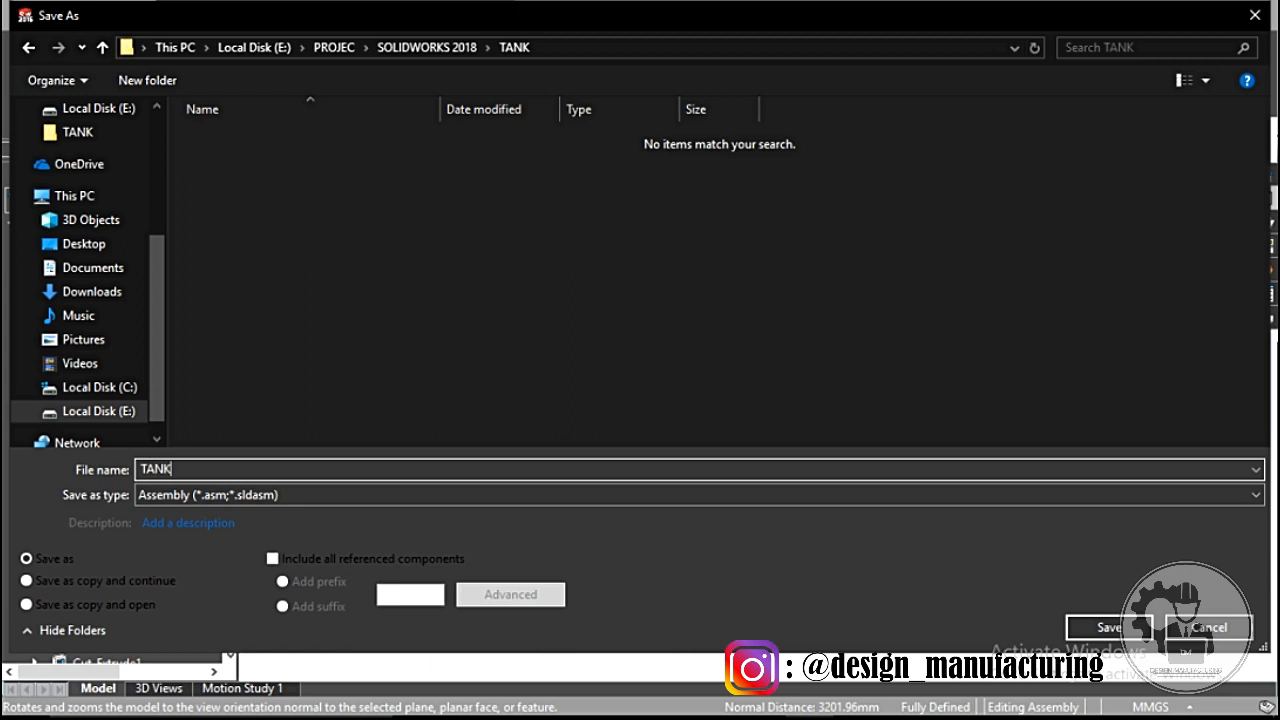
click(1116, 632)
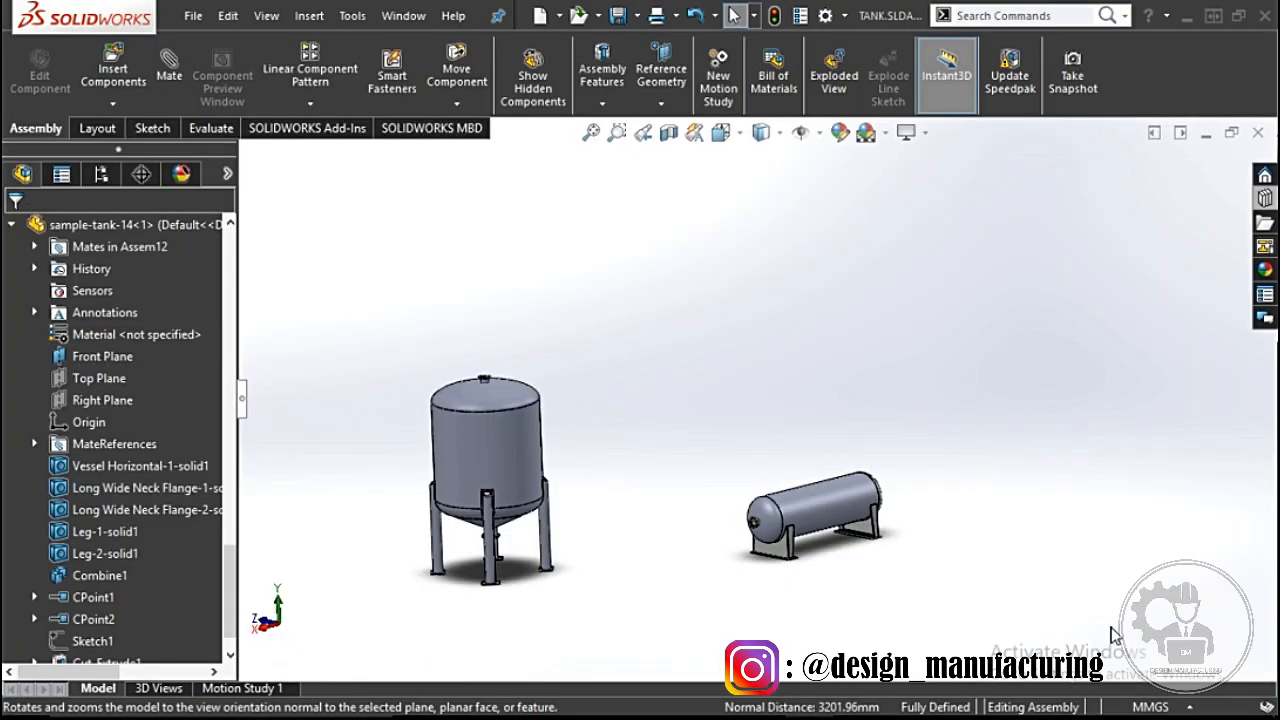
Step: Load the SOLIDWORKS Routing add-in
middle_drag(628, 578, 796, 531)
click(845, 17)
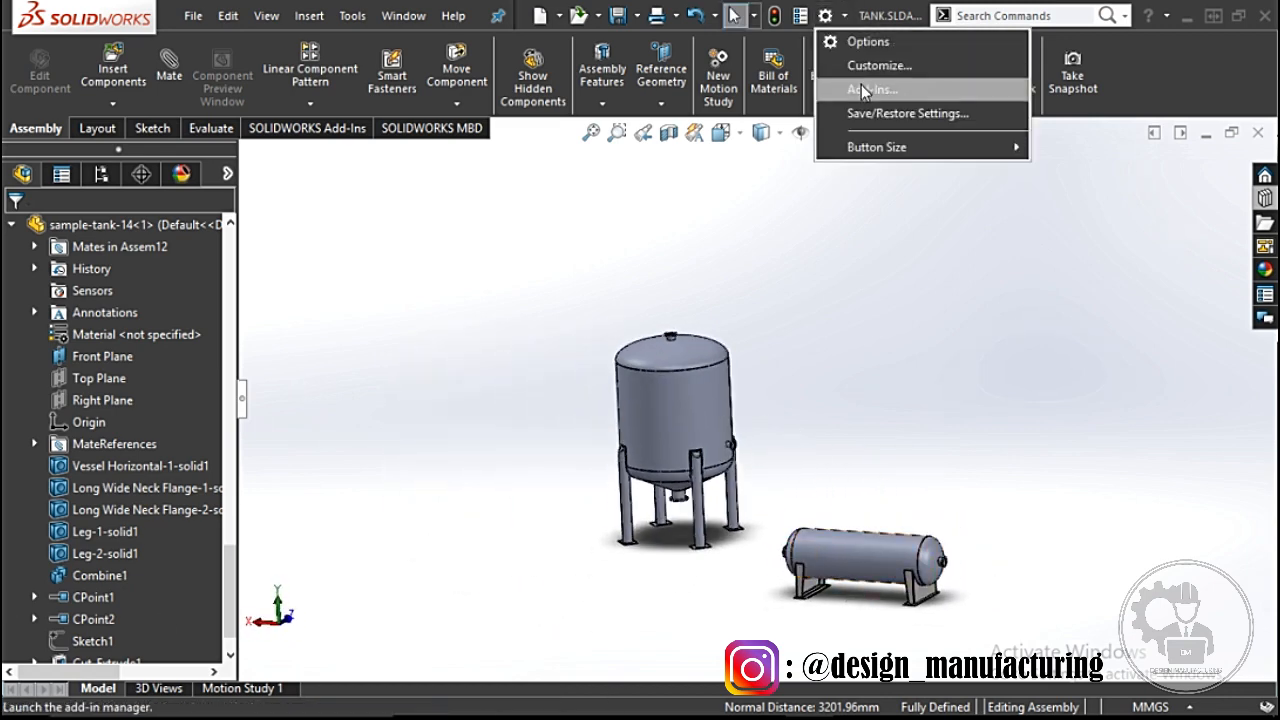
click(858, 88)
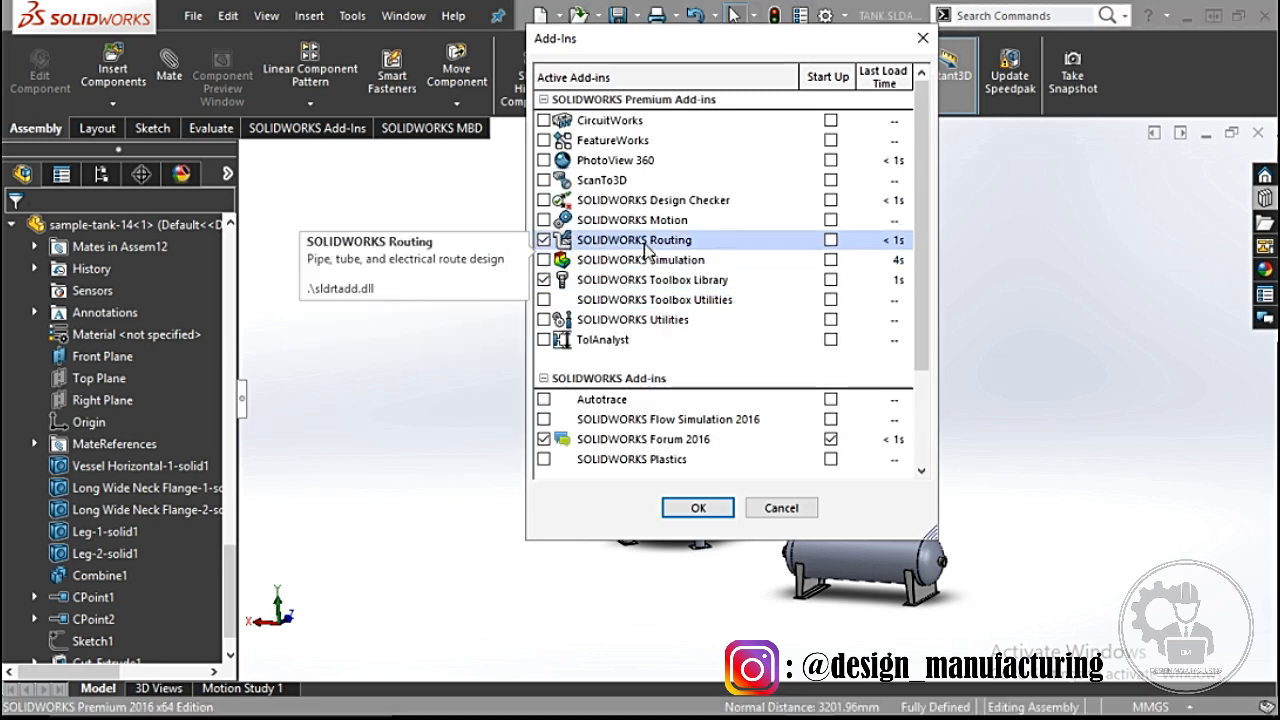
click(698, 508)
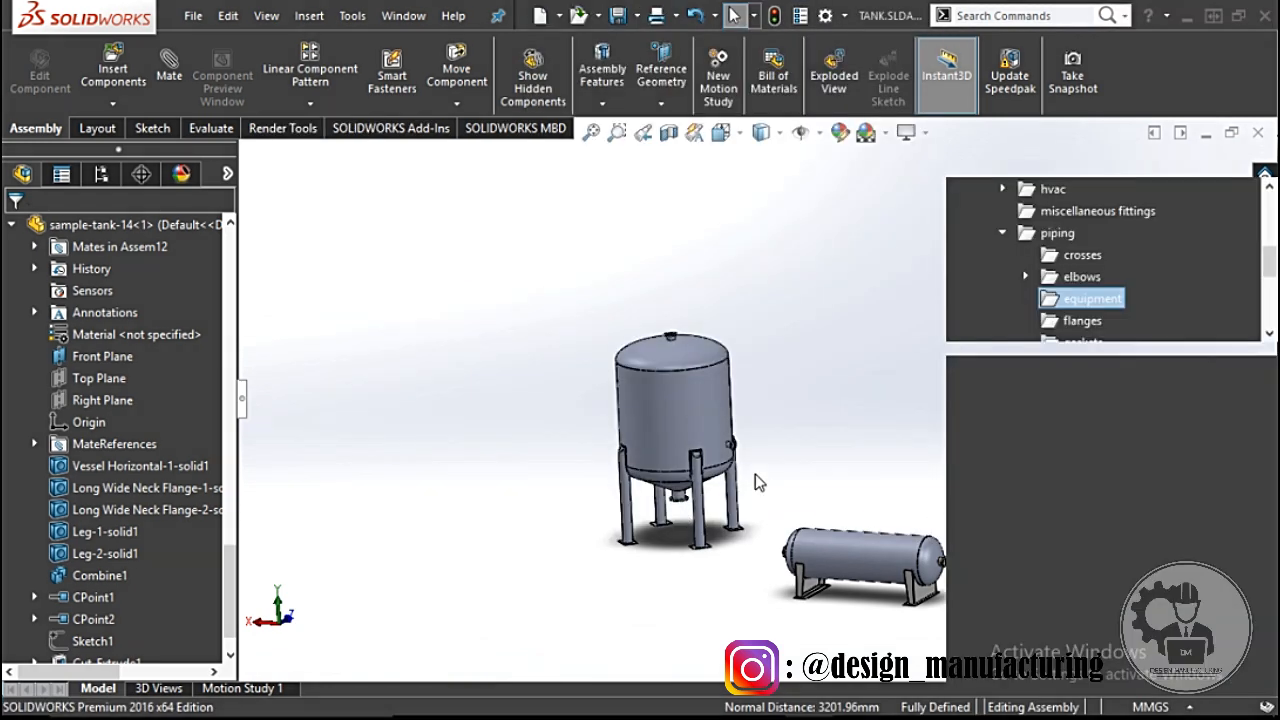
scroll(831, 513, down, 2)
scroll(654, 494, up, 2)
middle_drag(654, 494, 634, 466)
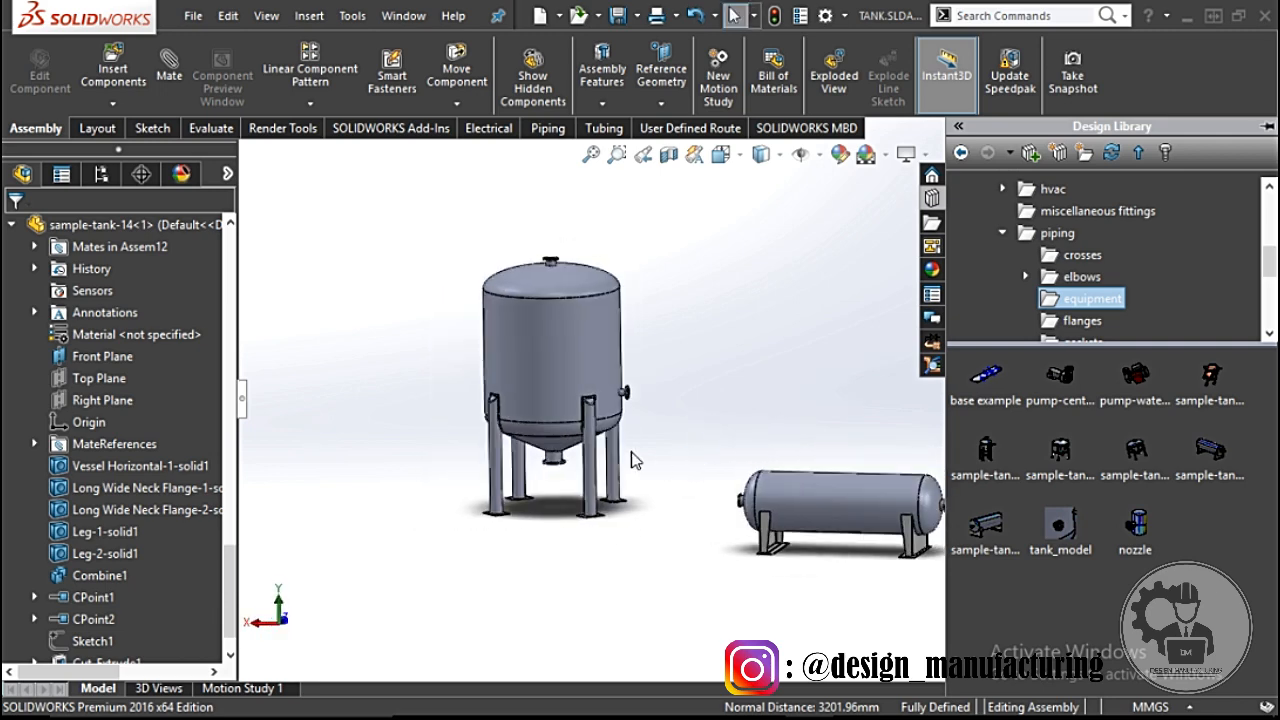
scroll(857, 450, down, 2)
scroll(720, 440, up, 3)
scroll(620, 432, down, 1)
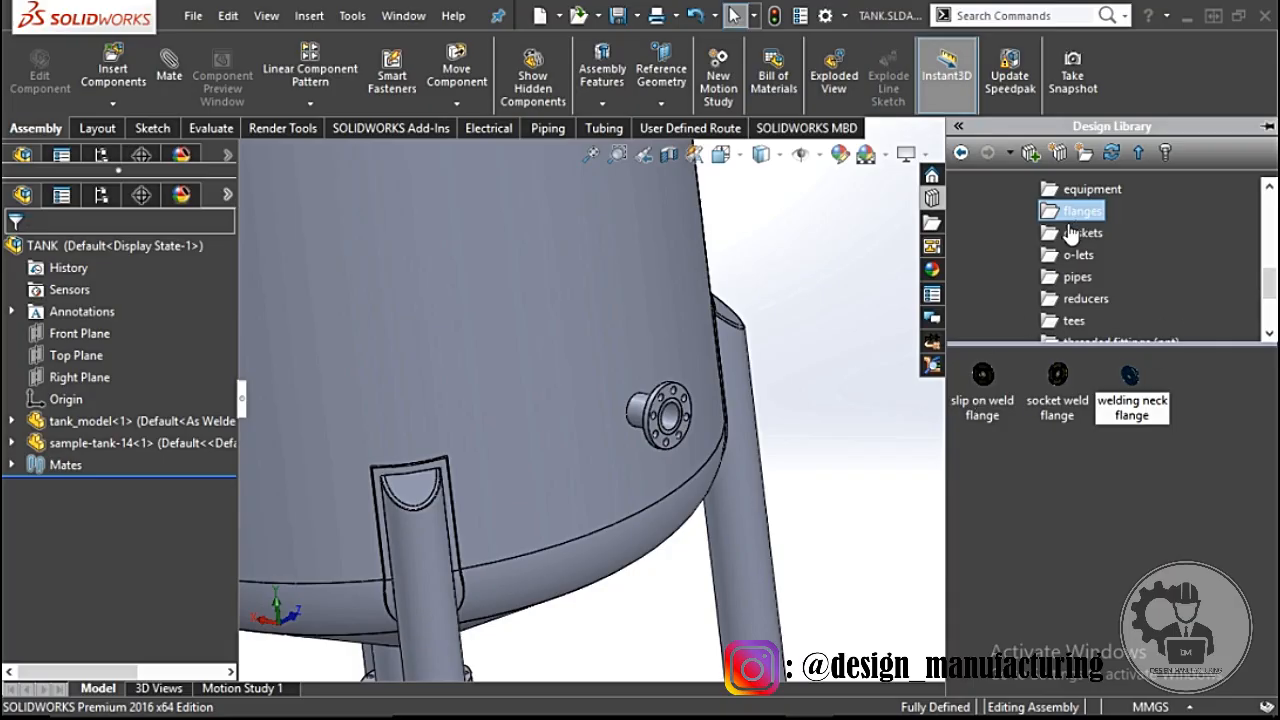
Step: Browse the Design Library through routing and piping to the flanges folder
scroll(1060, 228, up, 5)
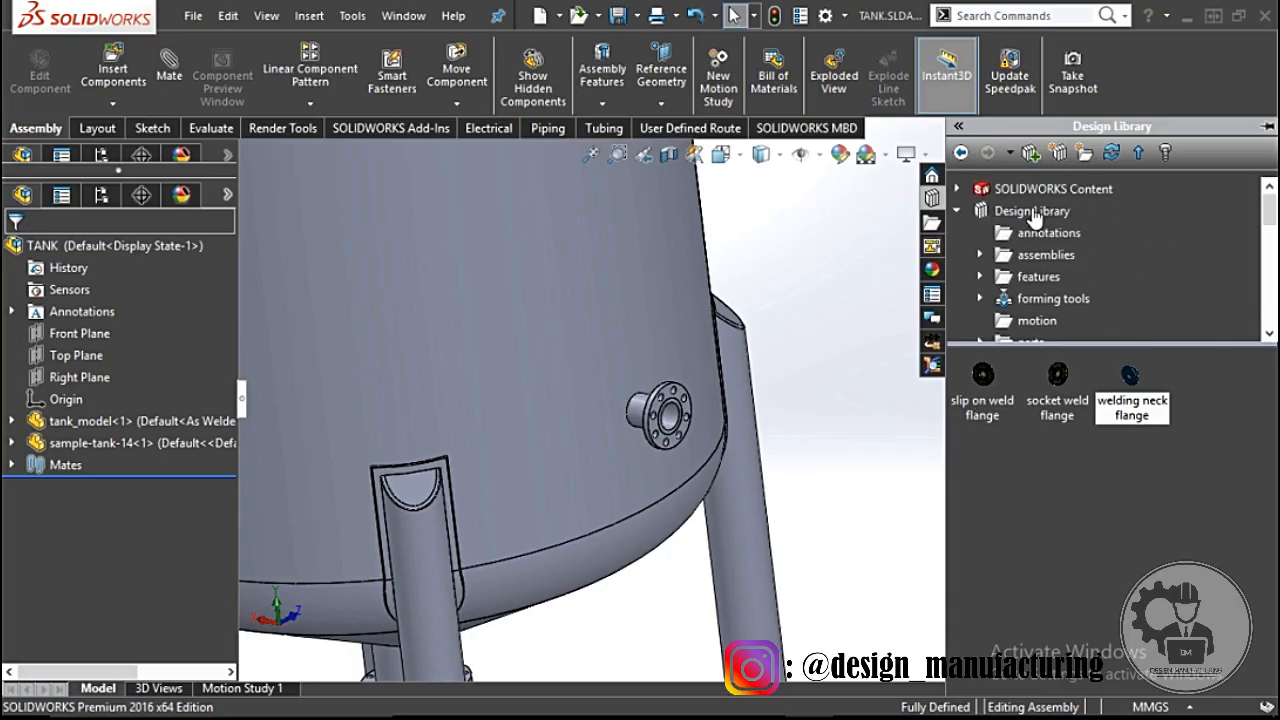
click(958, 210)
click(958, 210)
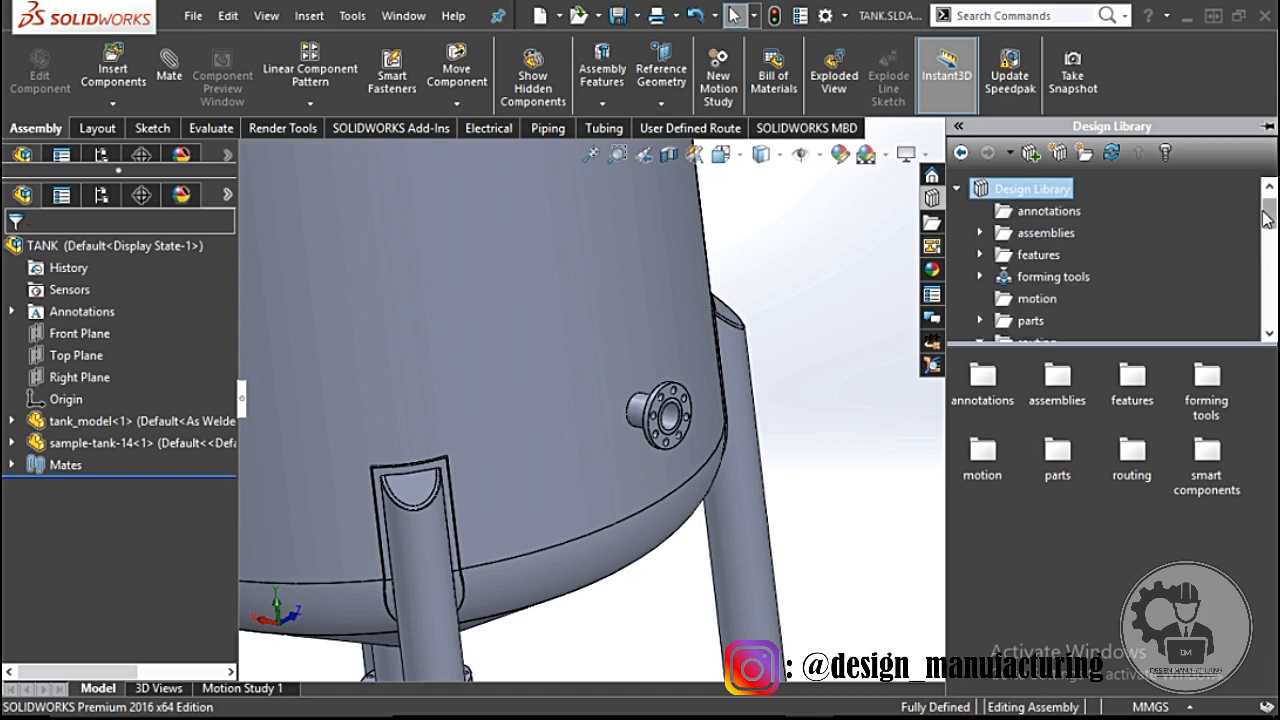
drag(1267, 218, 1266, 237)
click(1027, 258)
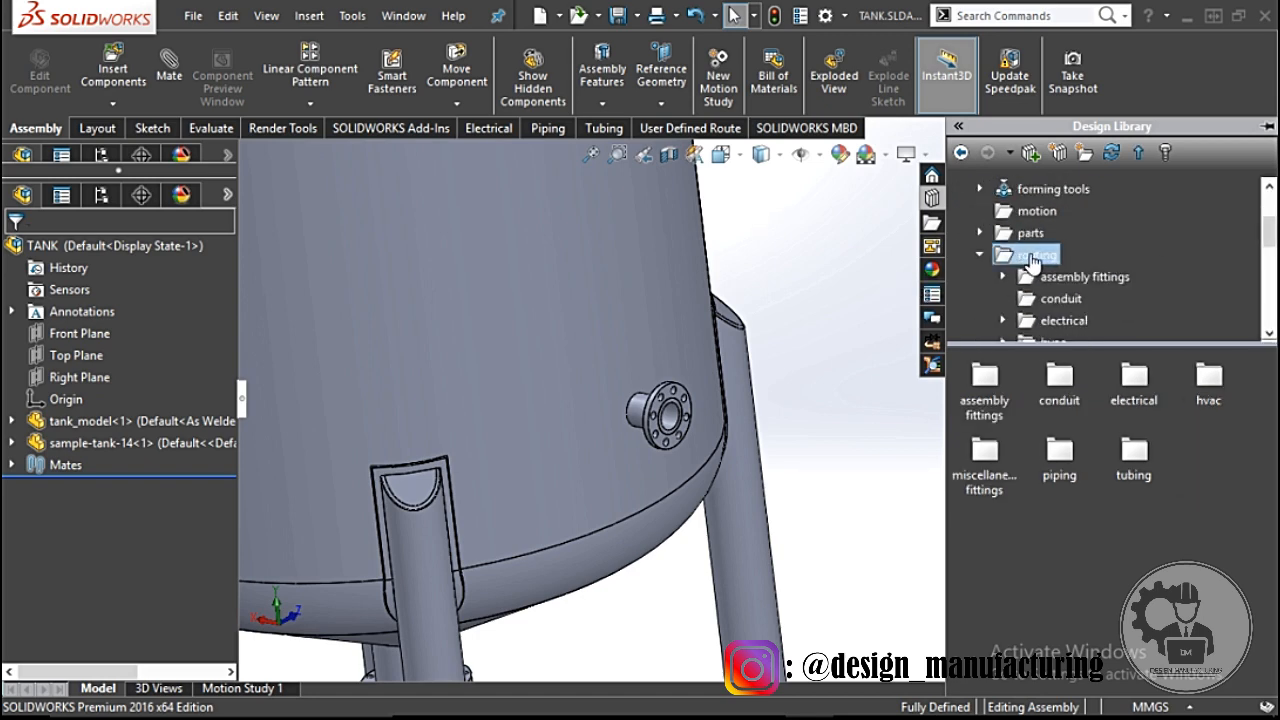
click(1063, 452)
scroll(1134, 260, down, 3)
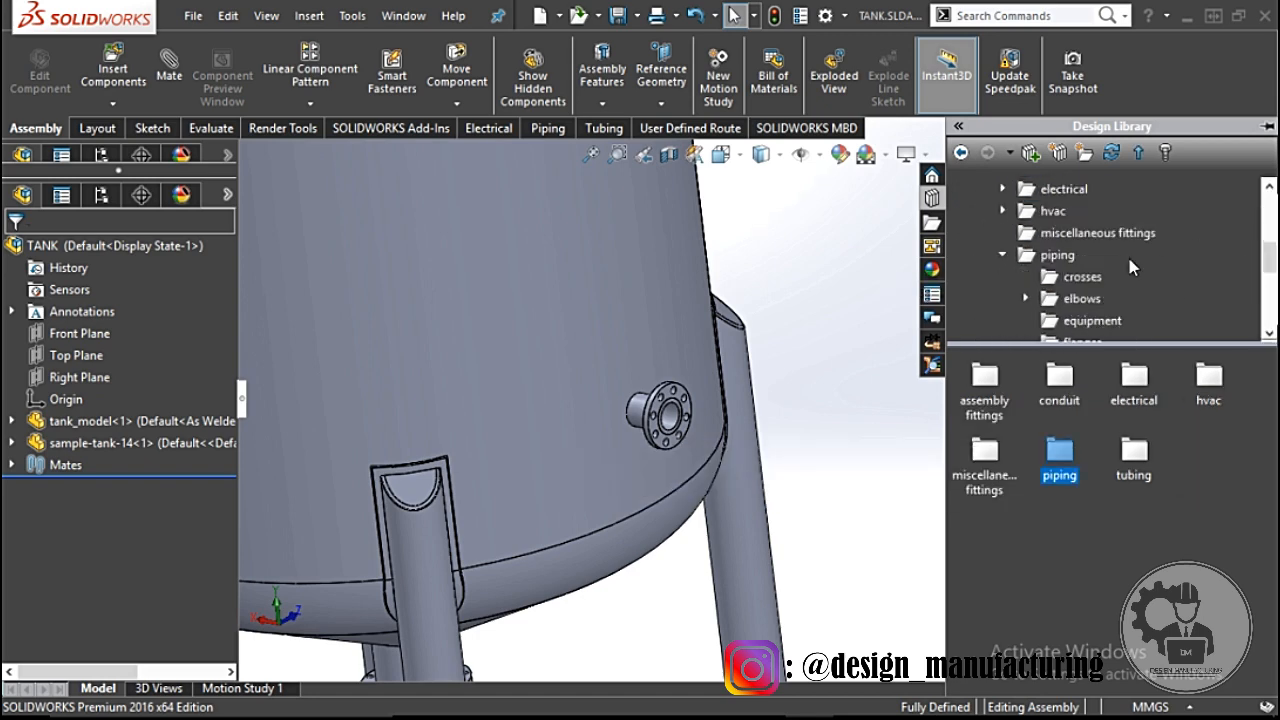
click(1057, 189)
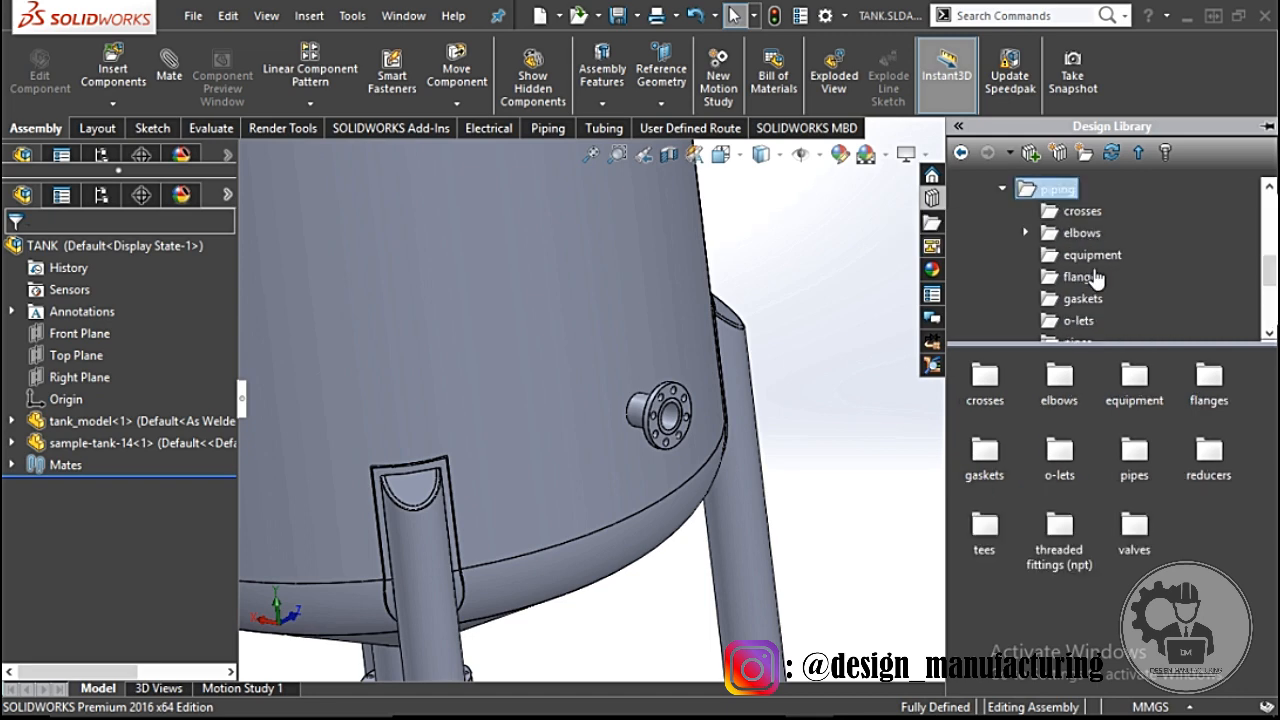
click(1082, 277)
Step: Insert a socket weld flange beside the vertical tank's side nozzle, using the Socket Flange 1500-NPS2.5 configuration
drag(1066, 390, 775, 400)
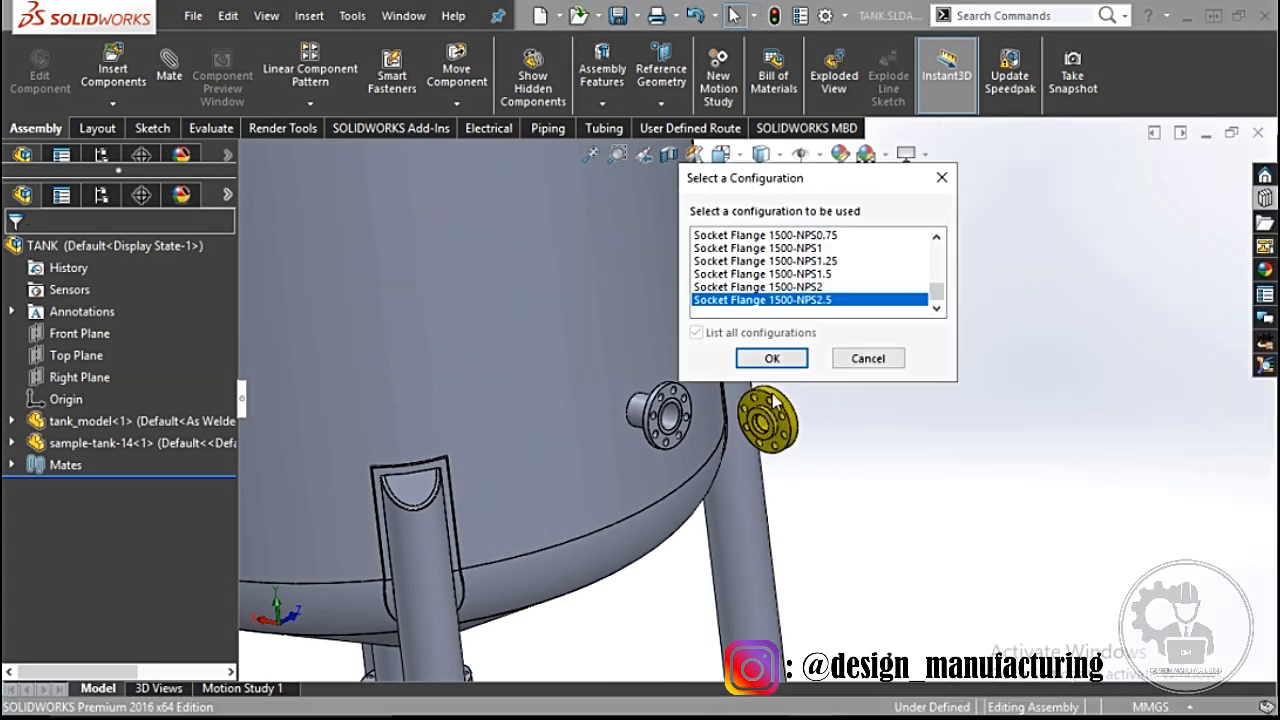
mouse_move(924, 289)
mouse_down()
mouse_move(938, 250)
mouse_move(938, 305)
mouse_up()
click(772, 360)
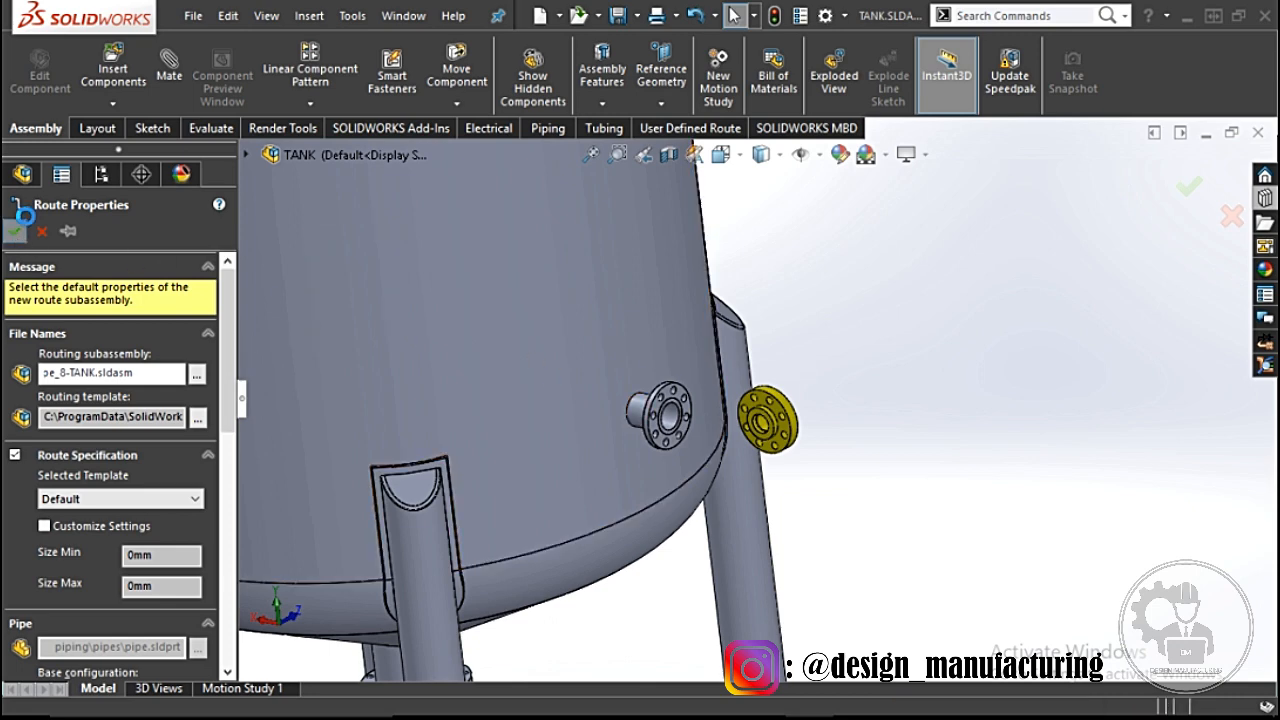
Step: Accept the default route properties and save all modified documents of the earlier pipe routes
click(41, 231)
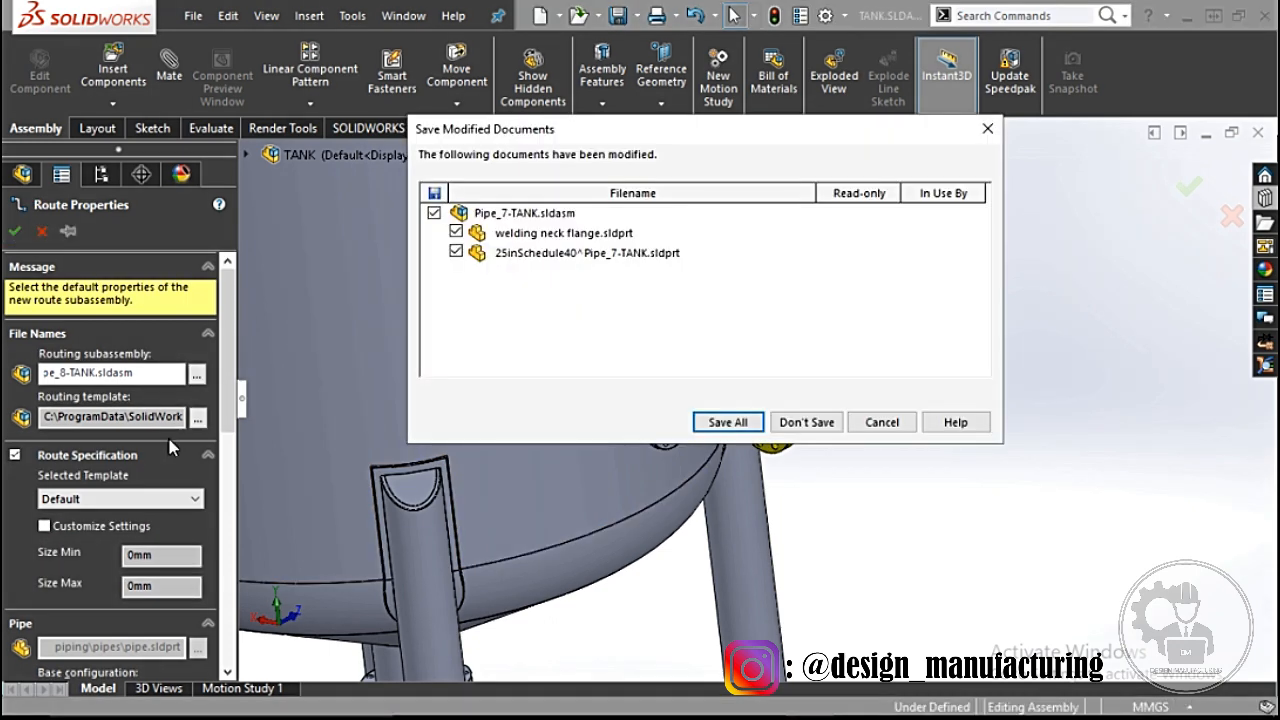
click(741, 424)
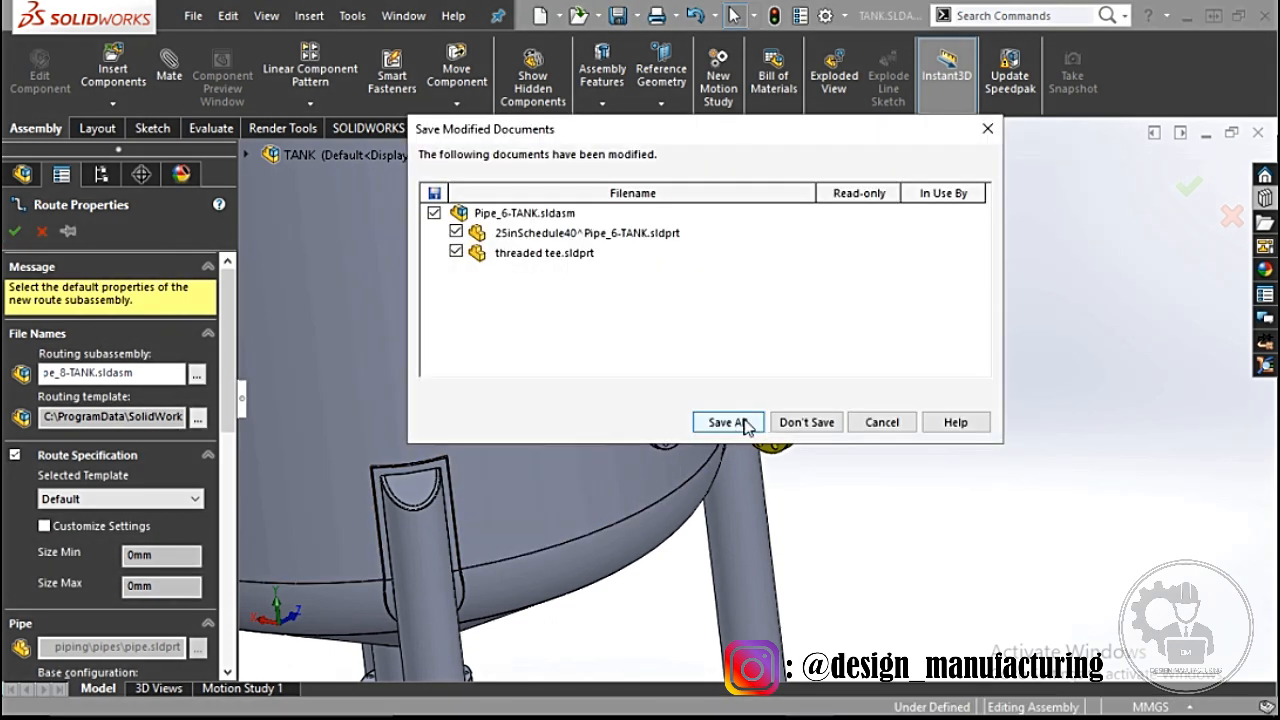
click(727, 422)
Step: Lengthen the pipe stub from the new flange and try to draw a route line from its free end
mouse_move(730, 448)
mouse_down()
mouse_move(578, 525)
mouse_move(667, 480)
mouse_up()
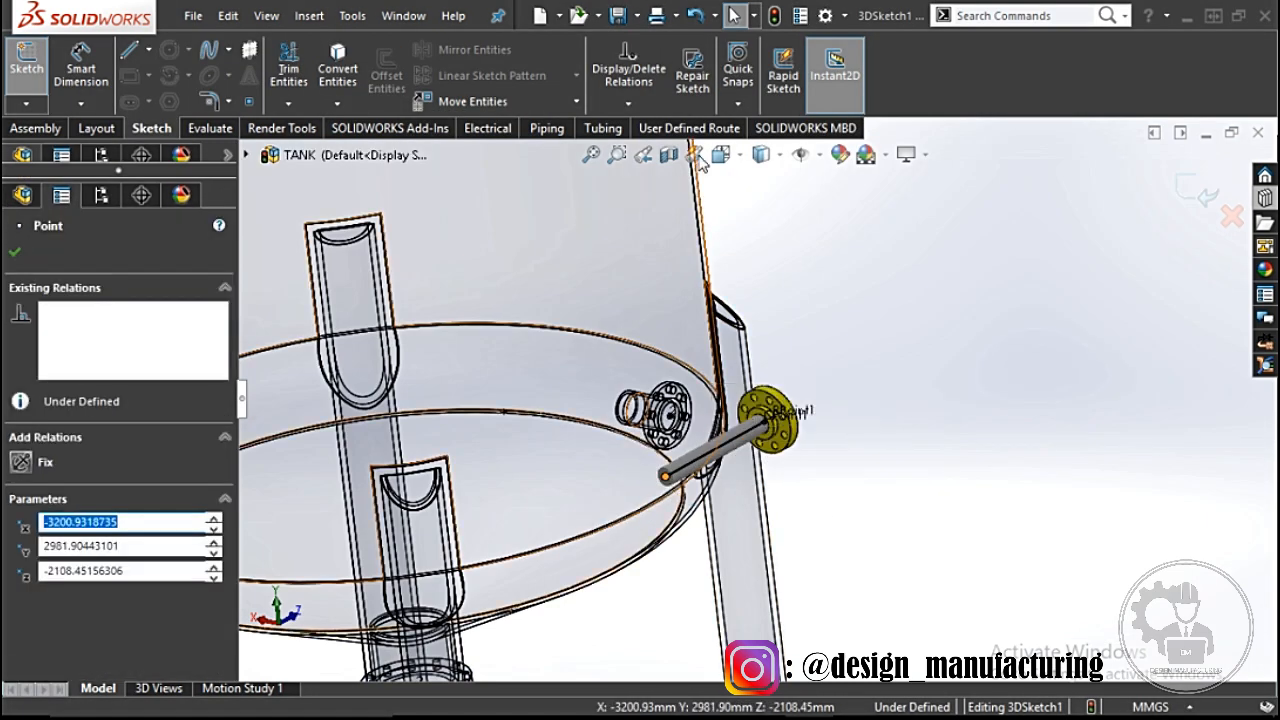
click(592, 130)
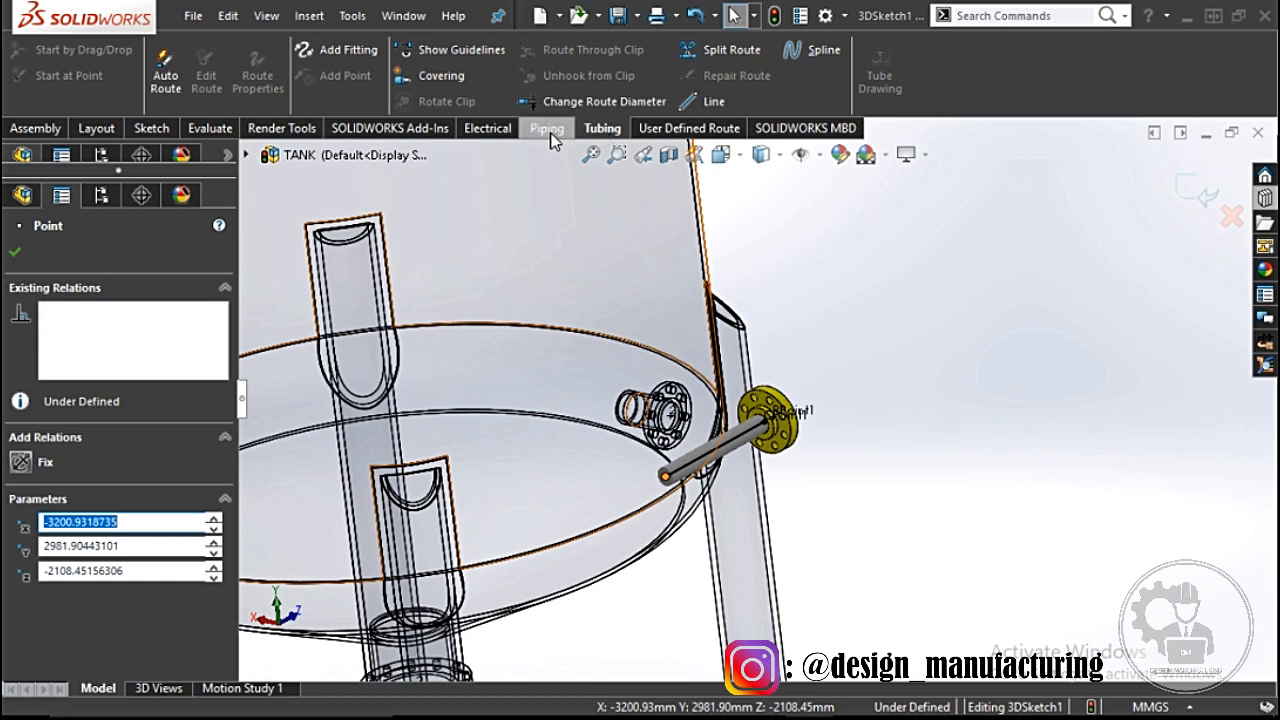
click(548, 130)
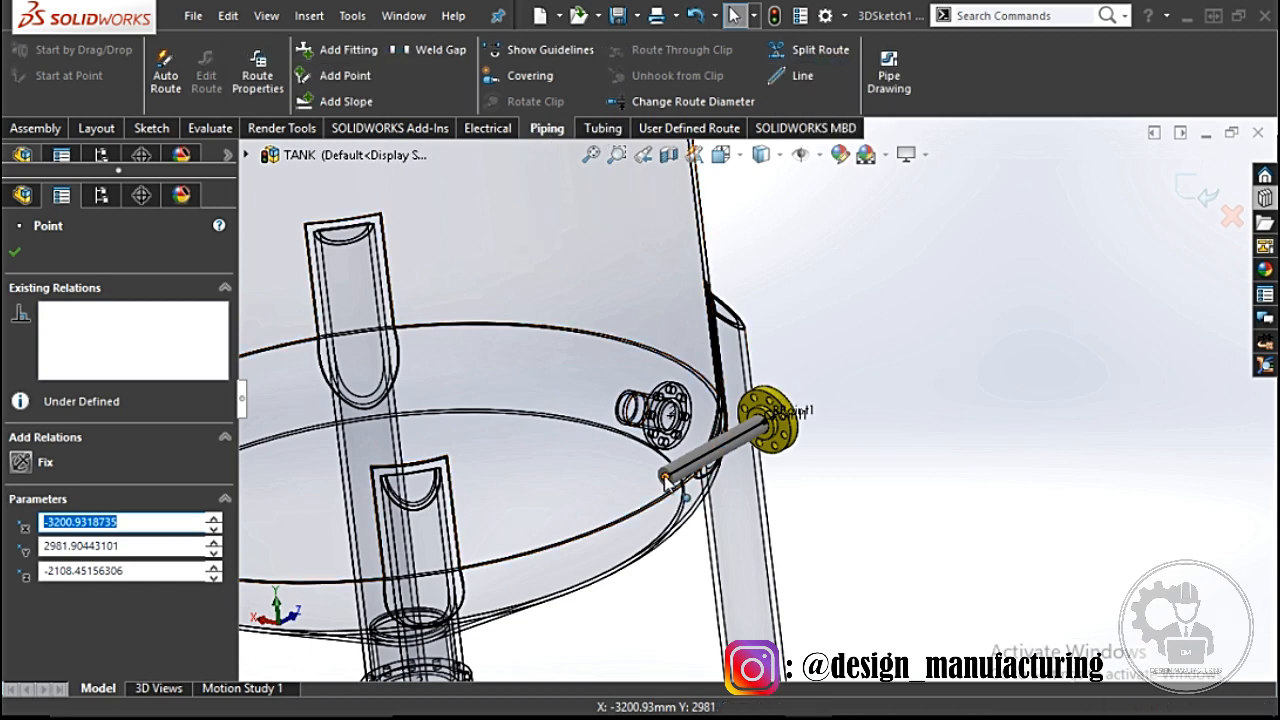
click(785, 77)
click(663, 477)
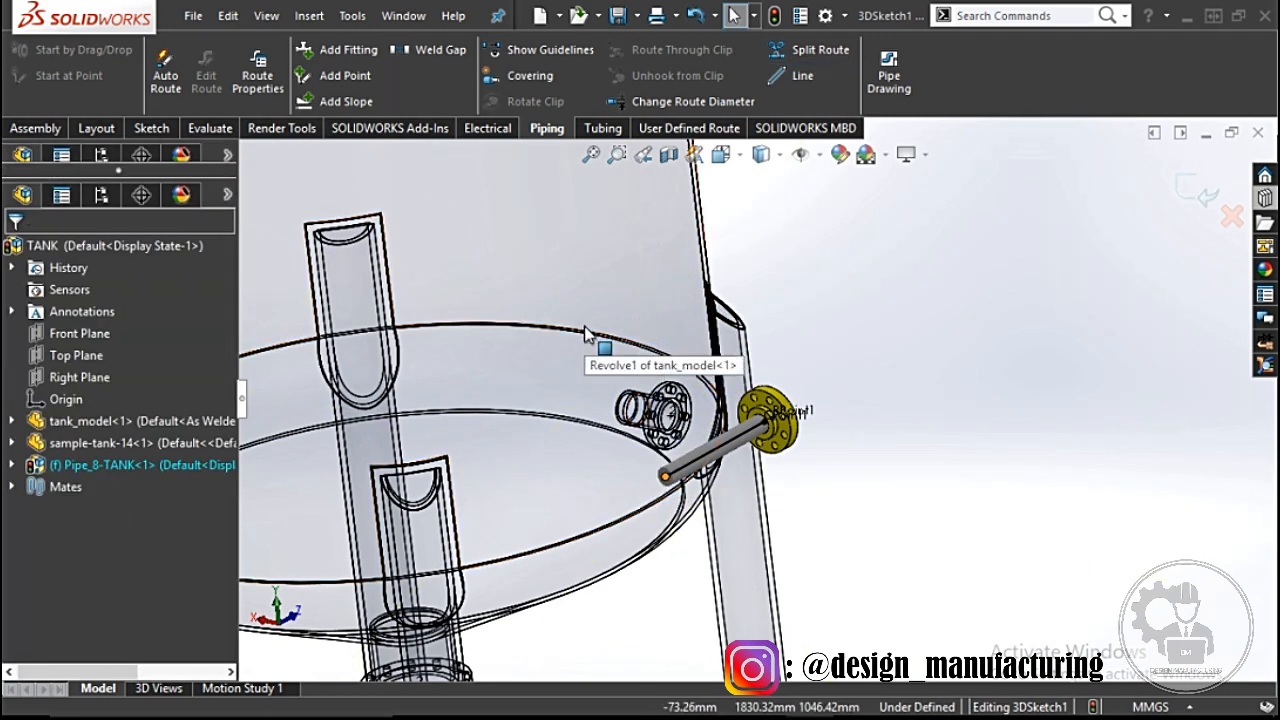
click(689, 330)
click(14, 254)
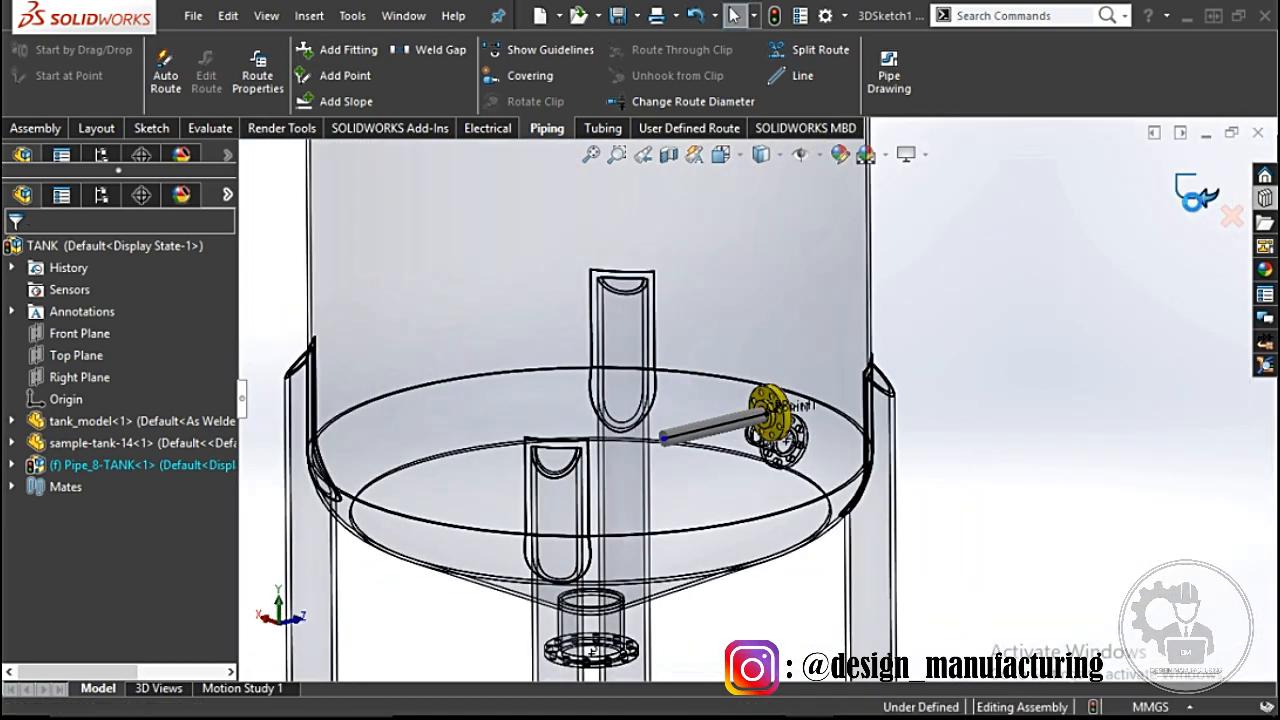
Step: Exit the route sketch and subassembly editing, and set the Pipe_8-TANK subassembly to float
click(1195, 195)
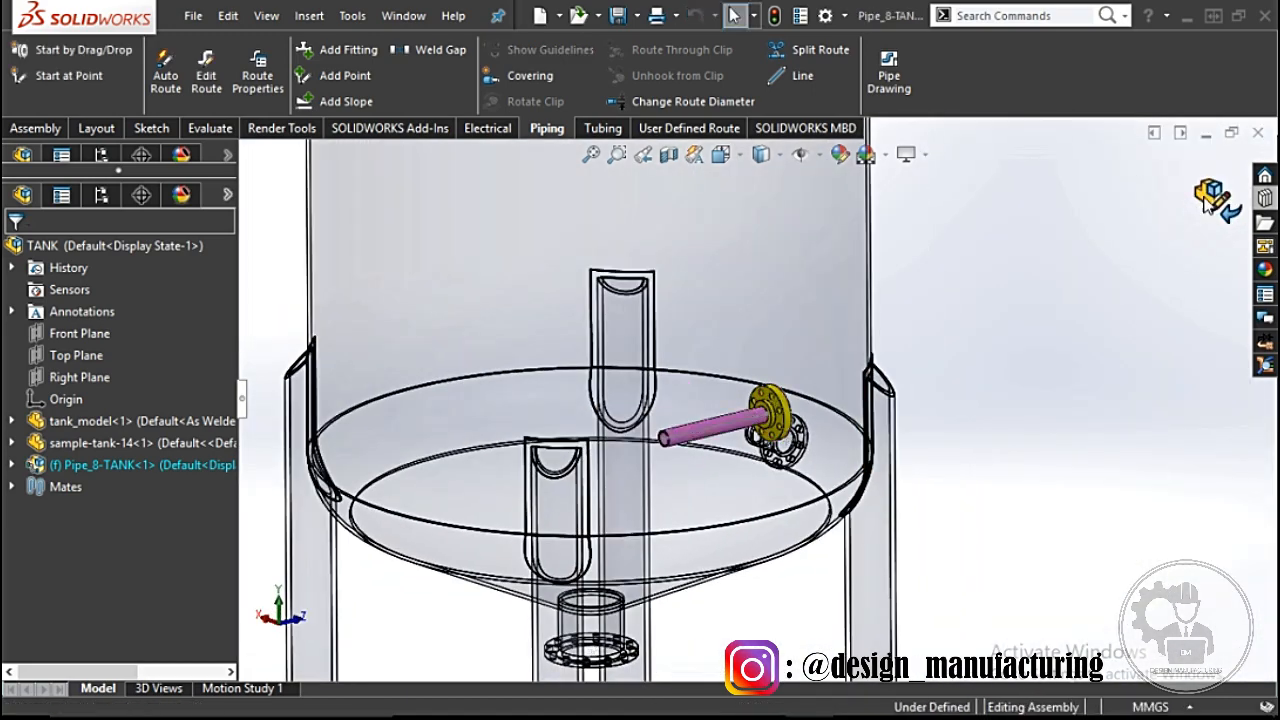
click(1210, 200)
right_click(193, 466)
click(235, 466)
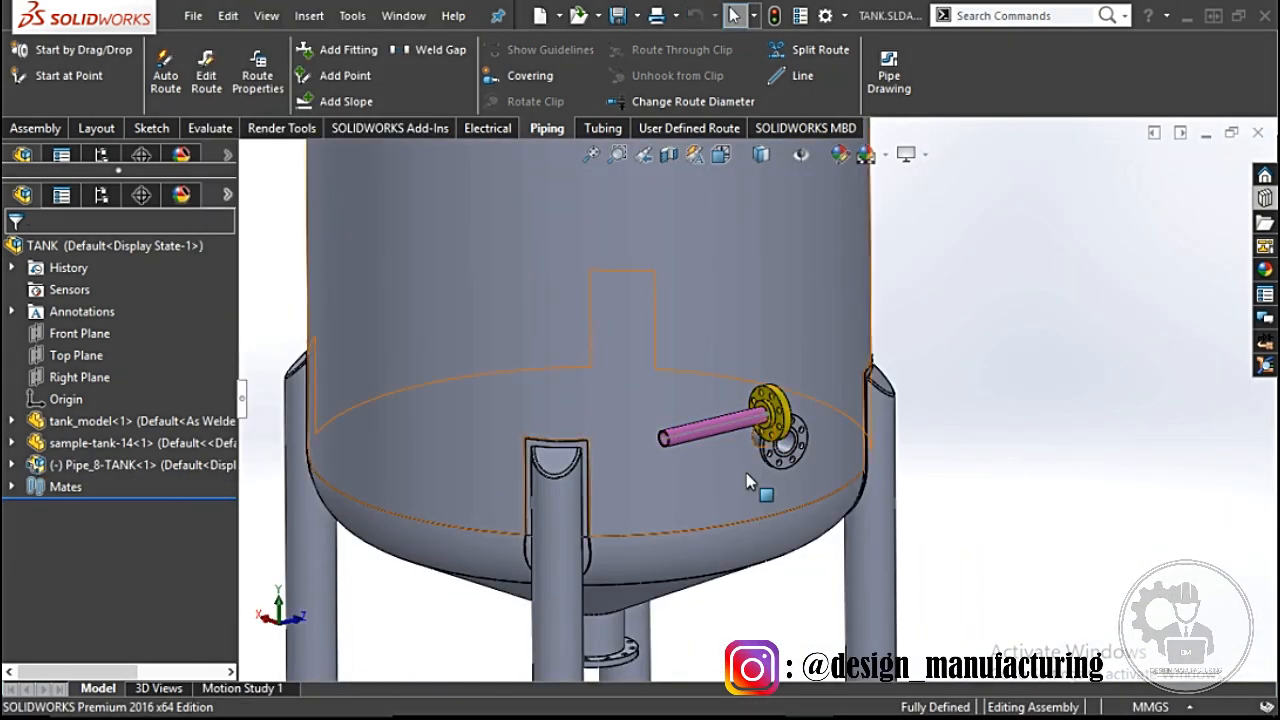
Step: Mate the face of the pipe's socket weld flange coincident with the face of the vertical tank's side nozzle flange
scroll(746, 473, up, 2)
mouse_move(746, 473)
middle_down()
mouse_move(937, 353)
mouse_move(1066, 427)
middle_up()
scroll(1066, 427, up, 2)
scroll(1066, 427, down, 4)
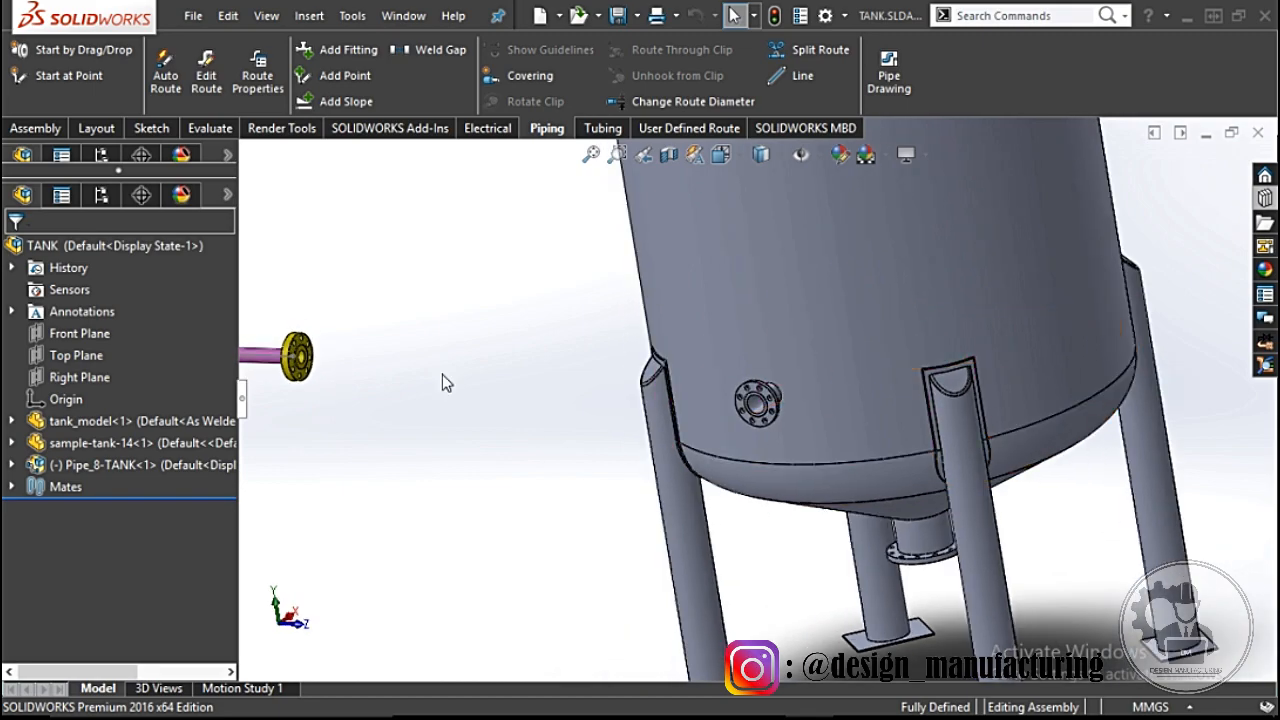
click(36, 129)
click(169, 75)
scroll(430, 410, down, 5)
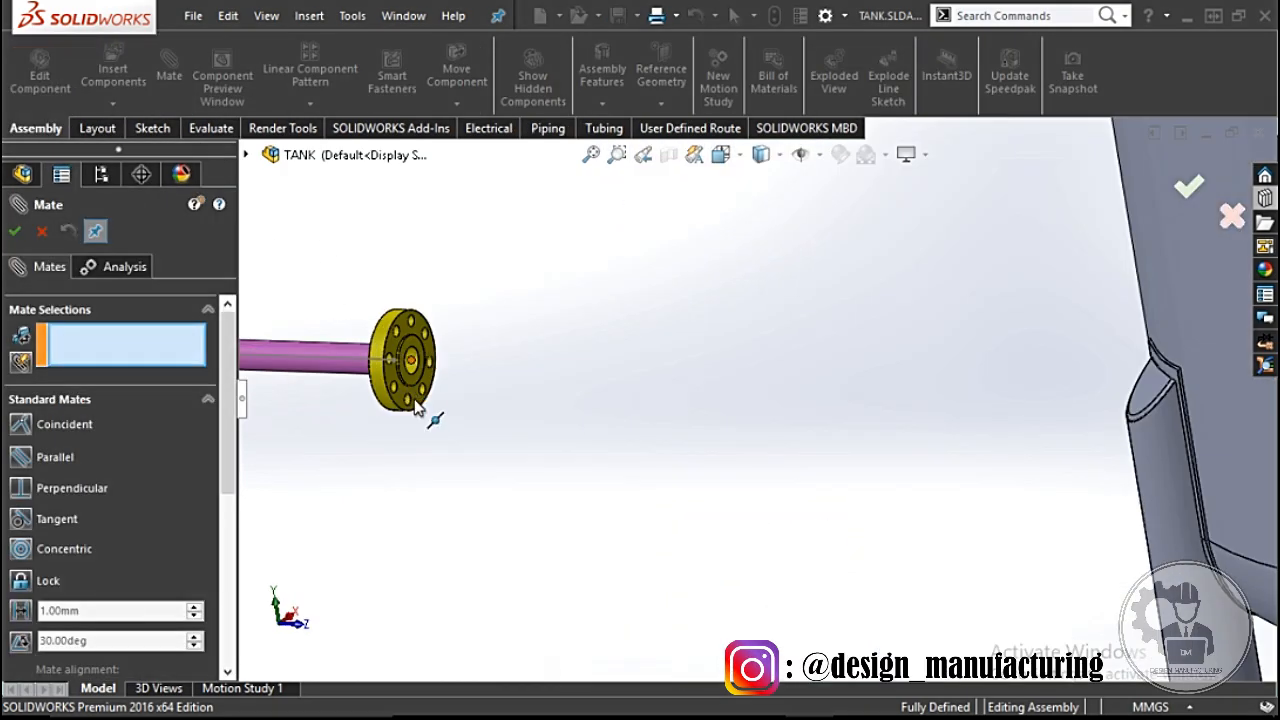
click(480, 392)
scroll(497, 409, up, 3)
scroll(911, 331, down, 6)
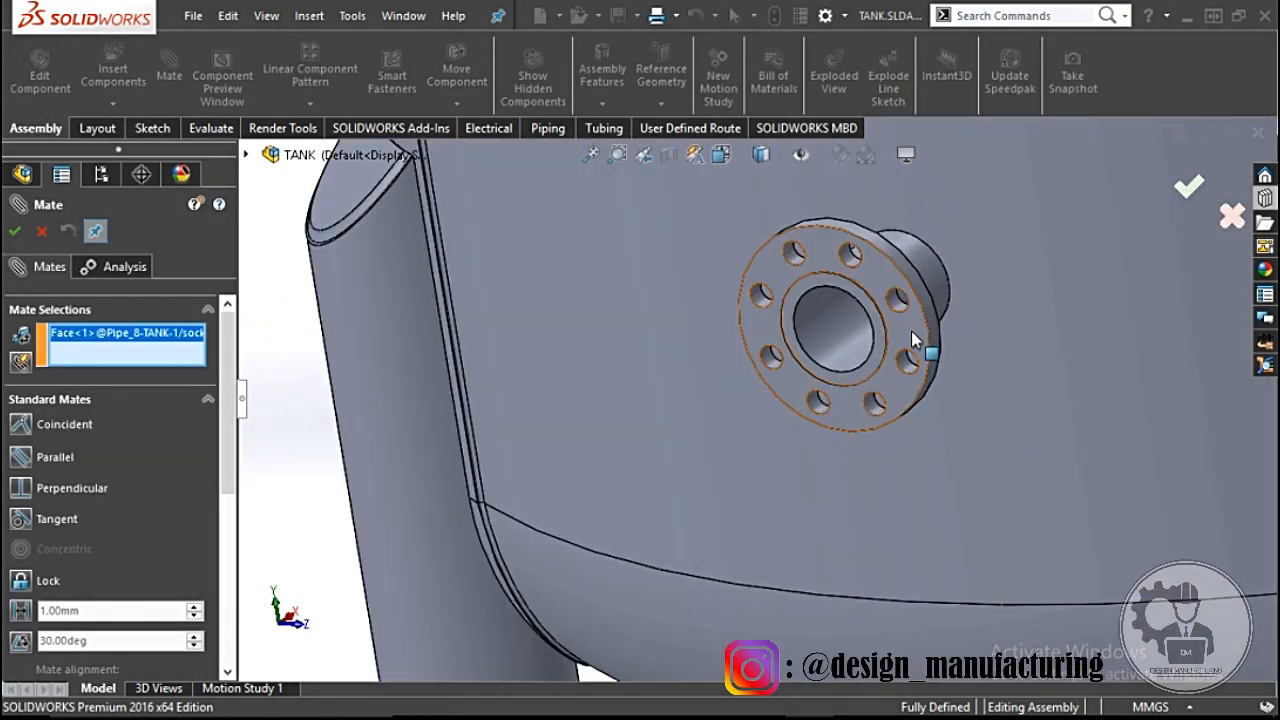
click(926, 362)
scroll(827, 414, up, 5)
click(1147, 329)
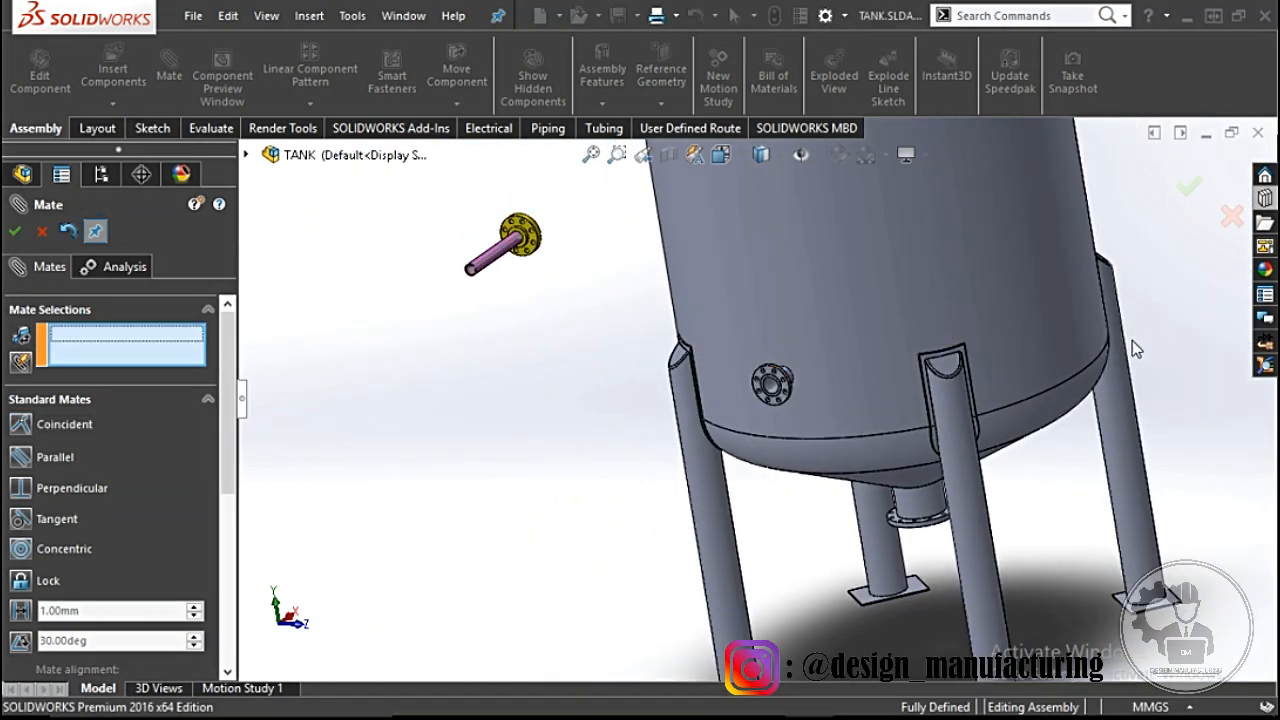
Step: Mate the outer round face of the pipe flange concentric with that of the vertical tank's nozzle flange
middle_drag(1132, 340, 958, 314)
scroll(811, 371, down, 8)
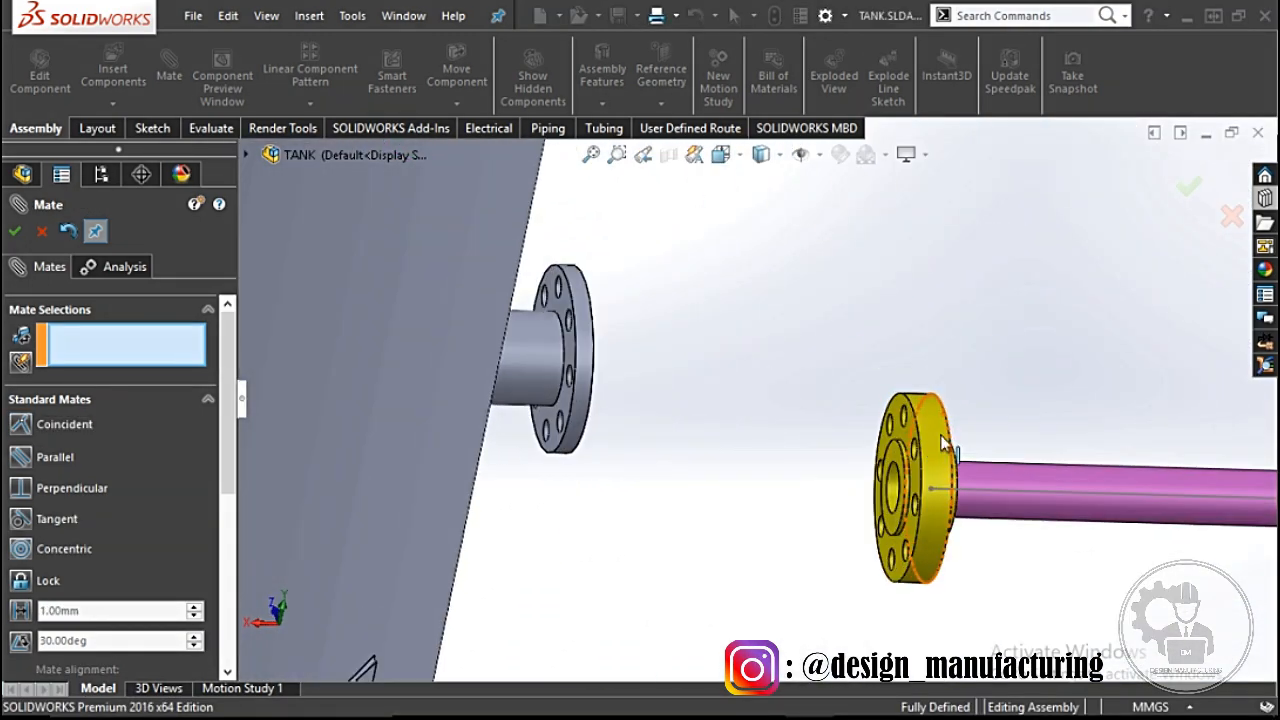
click(931, 452)
scroll(593, 350, down, 2)
click(589, 336)
click(562, 317)
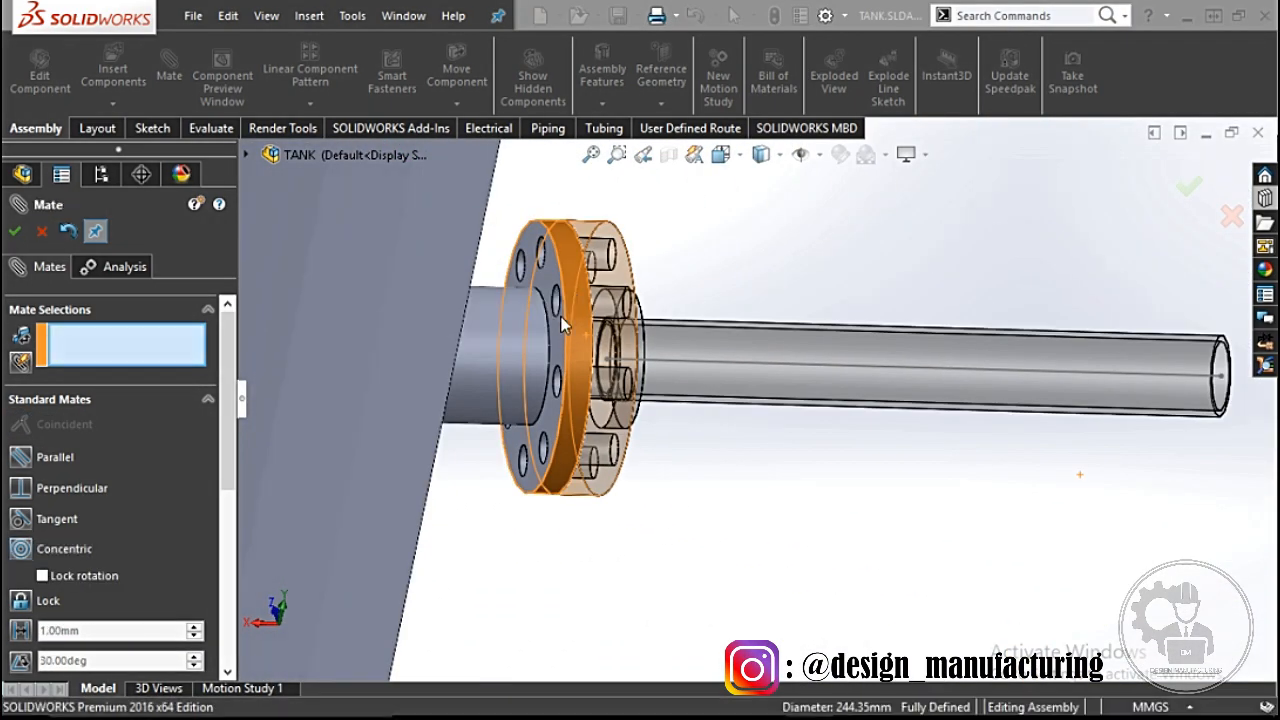
Step: Make the reference planes visible, expand Pipe_8-TANK in the feature tree, and leave the Mate command
scroll(800, 420, up, 6)
middle_drag(619, 407, 786, 434)
scroll(786, 434, up, 5)
click(801, 156)
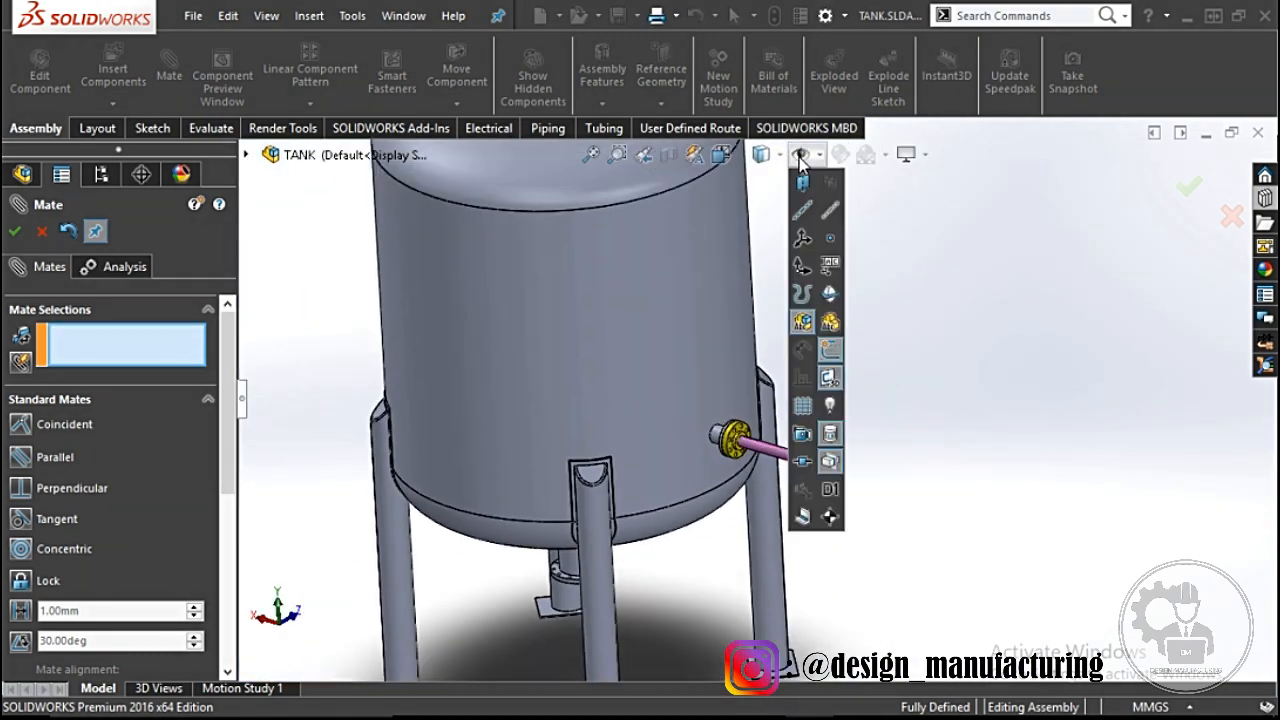
click(799, 187)
middle_drag(683, 409, 391, 455)
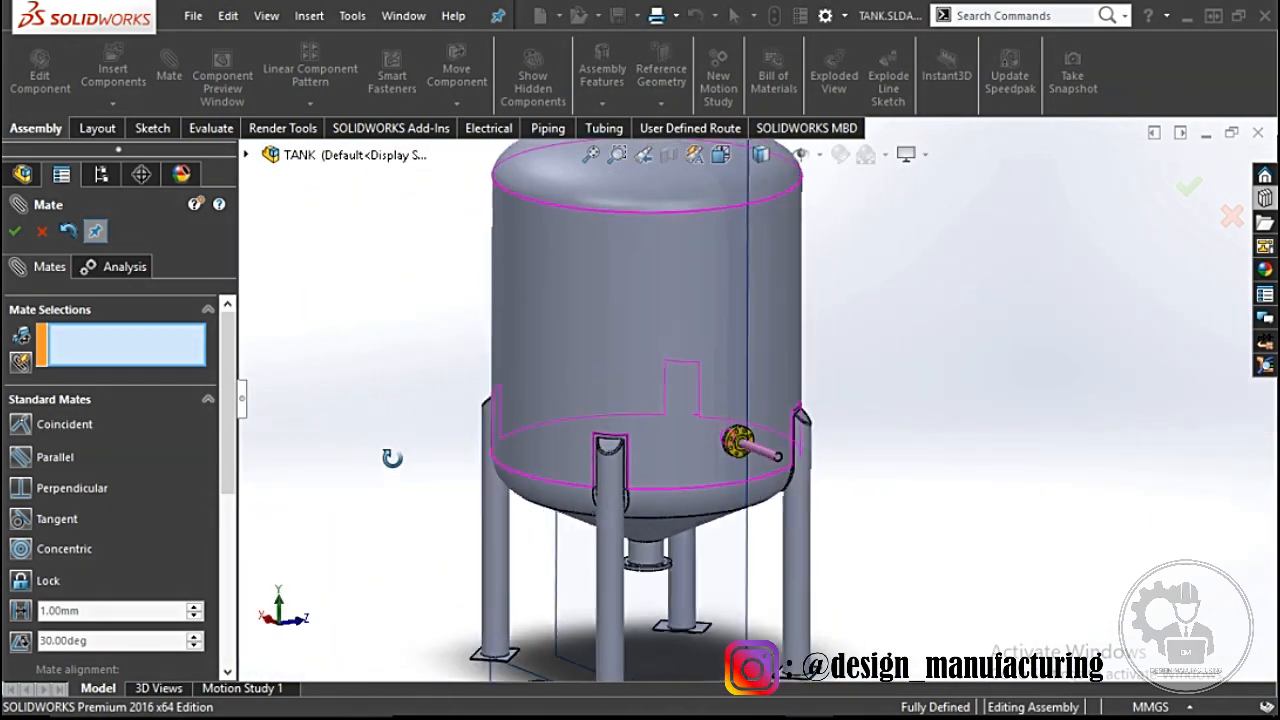
scroll(826, 456, down, 3)
click(247, 156)
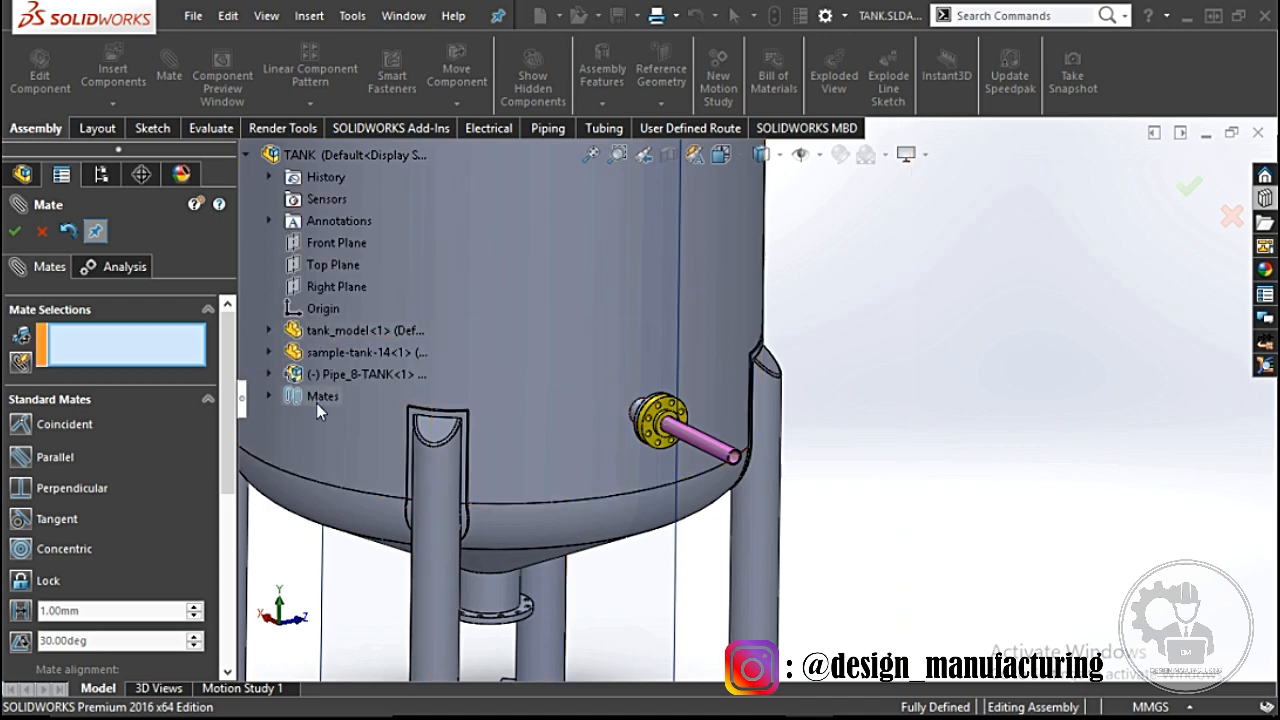
click(270, 375)
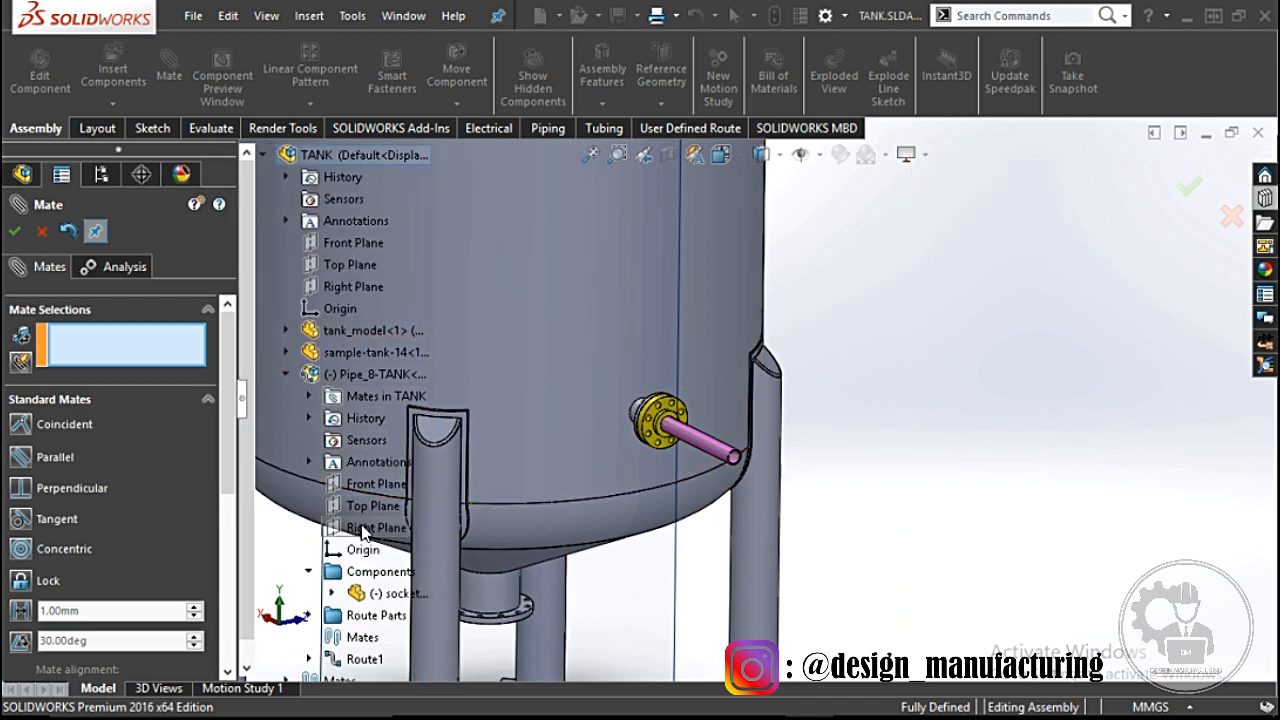
click(40, 232)
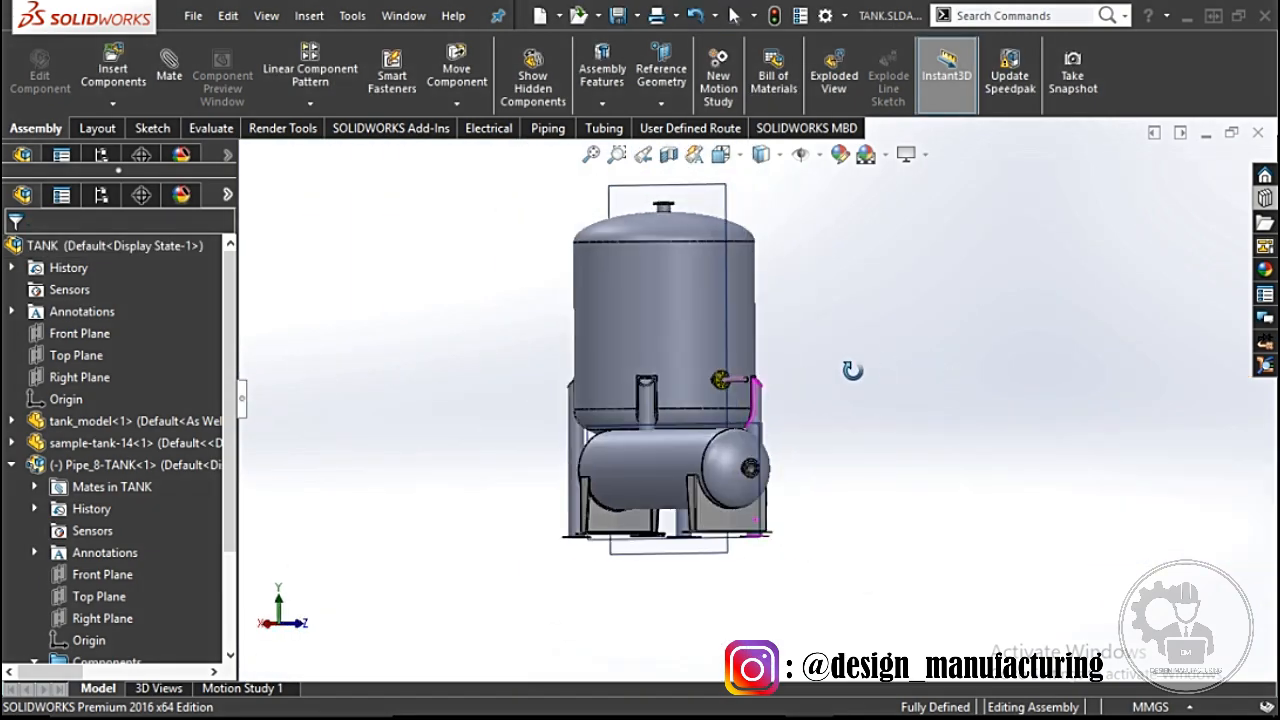
Step: Open Route1 of the Pipe_8-TANK subassembly for editing
scroll(895, 430, down, 5)
scroll(179, 556, down, 2)
right_click(87, 618)
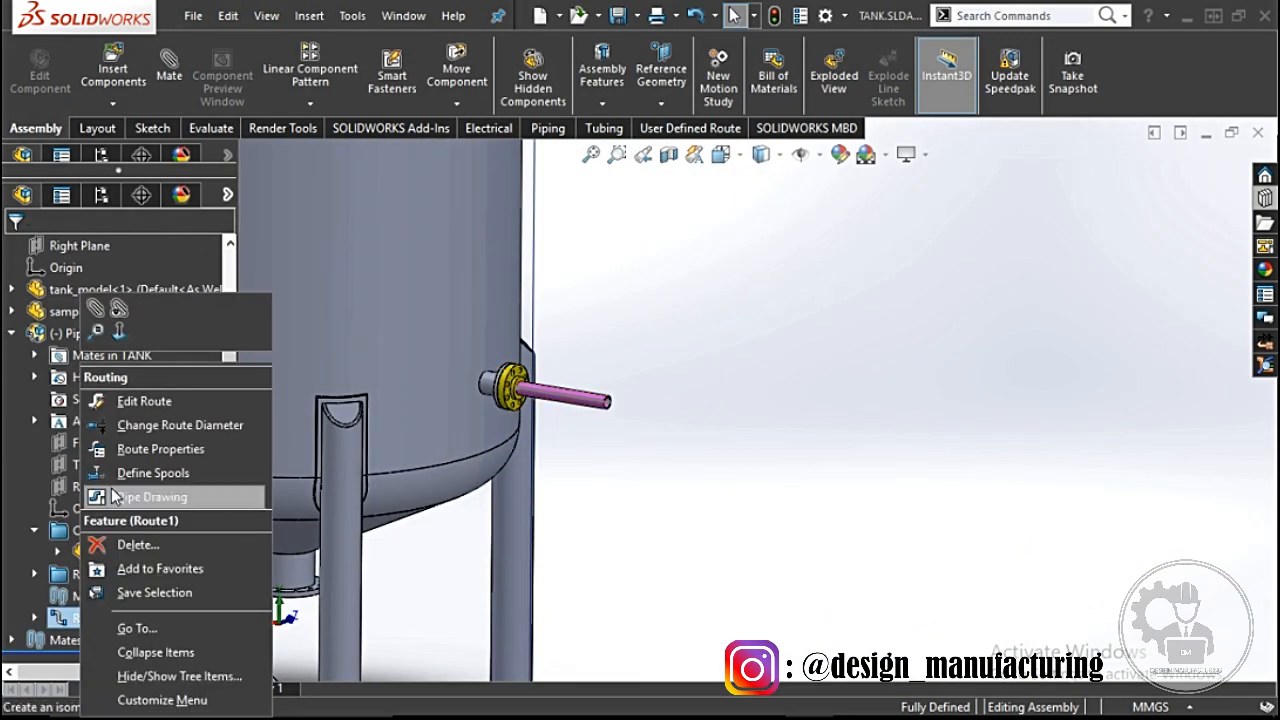
click(140, 401)
right_click(100, 620)
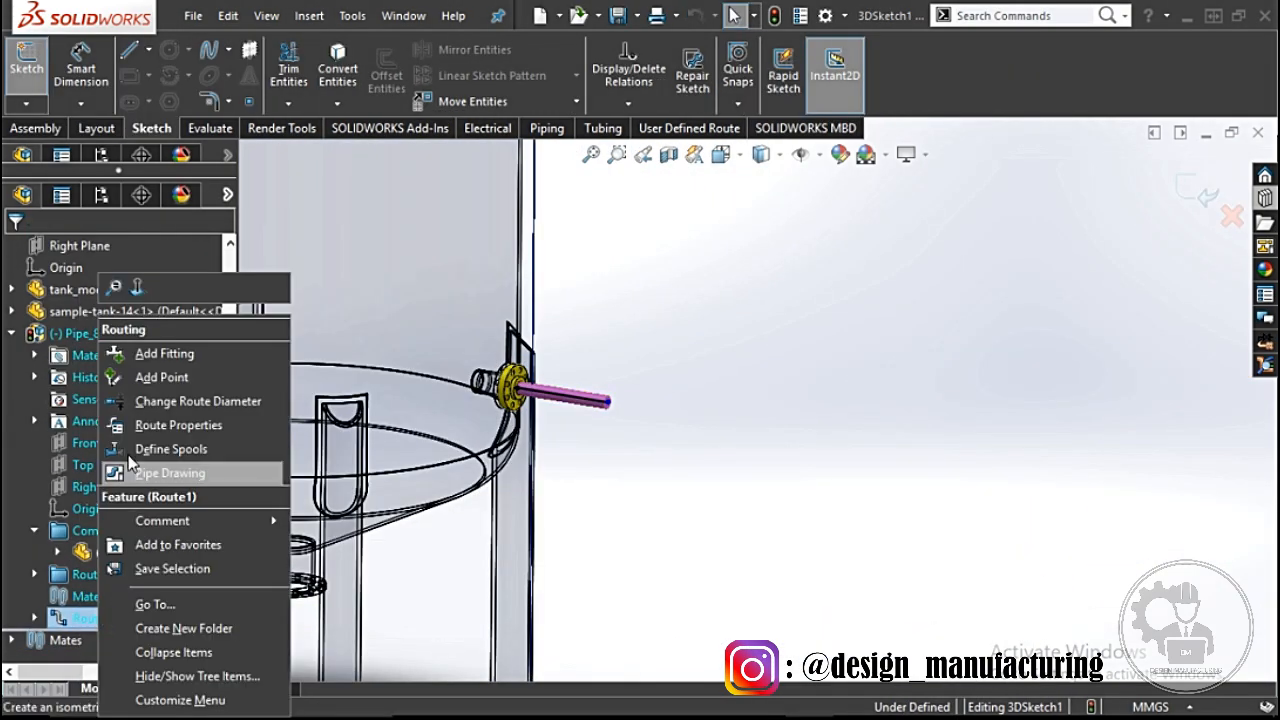
click(138, 300)
click(16, 254)
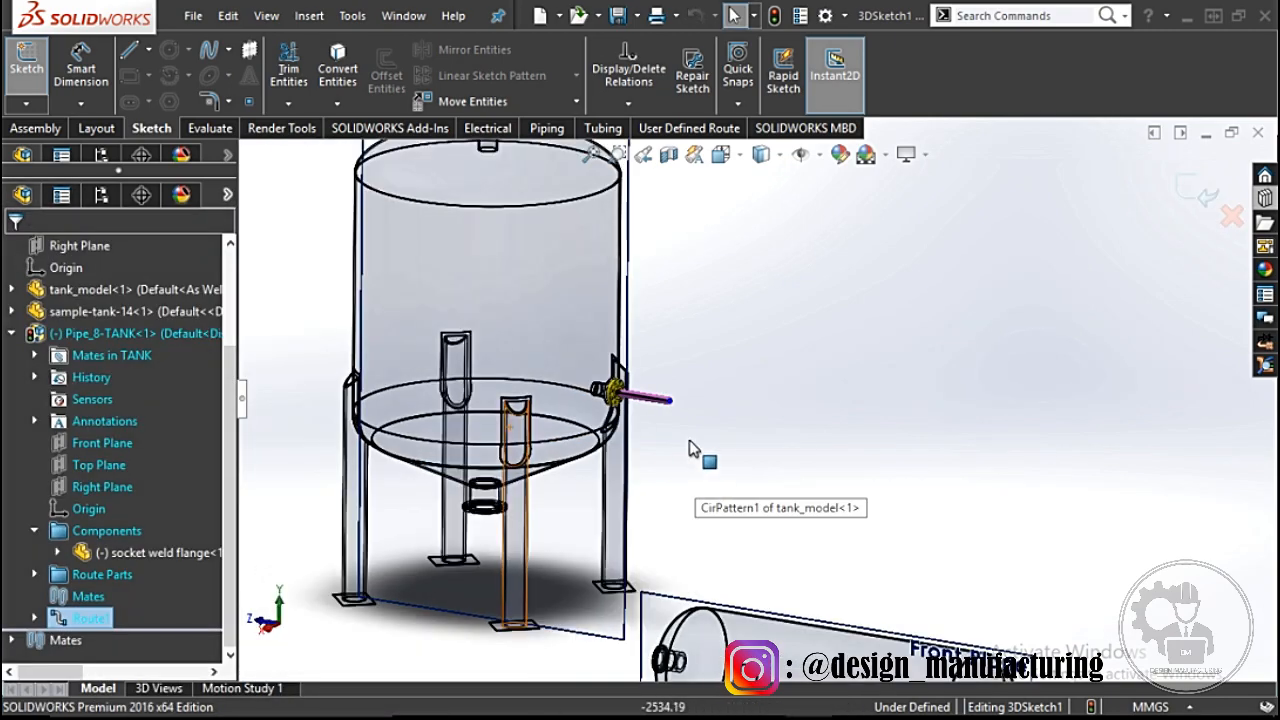
Step: In the front view, lengthen the pipe stub at the vertical tank's nozzle by moving its free end outward
click(738, 161)
click(749, 240)
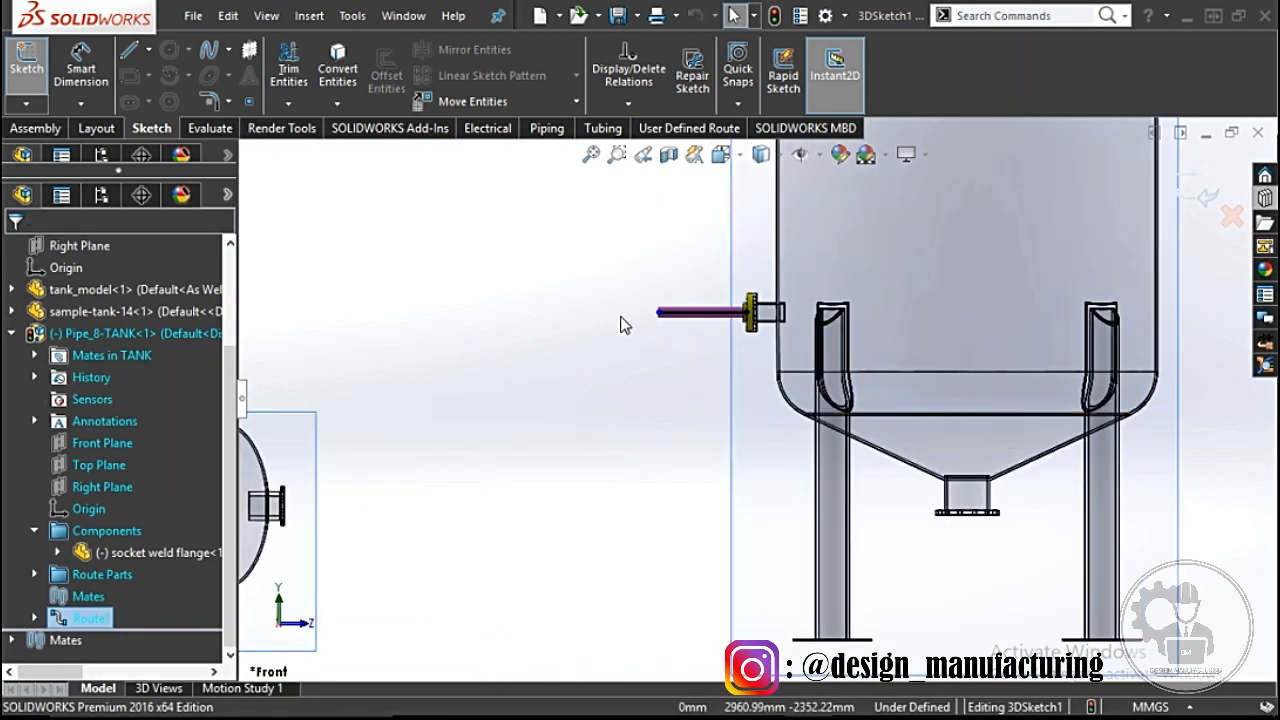
scroll(736, 268, down, 3)
mouse_move(604, 371)
mouse_down()
mouse_move(542, 371)
mouse_move(591, 371)
mouse_up()
click(15, 253)
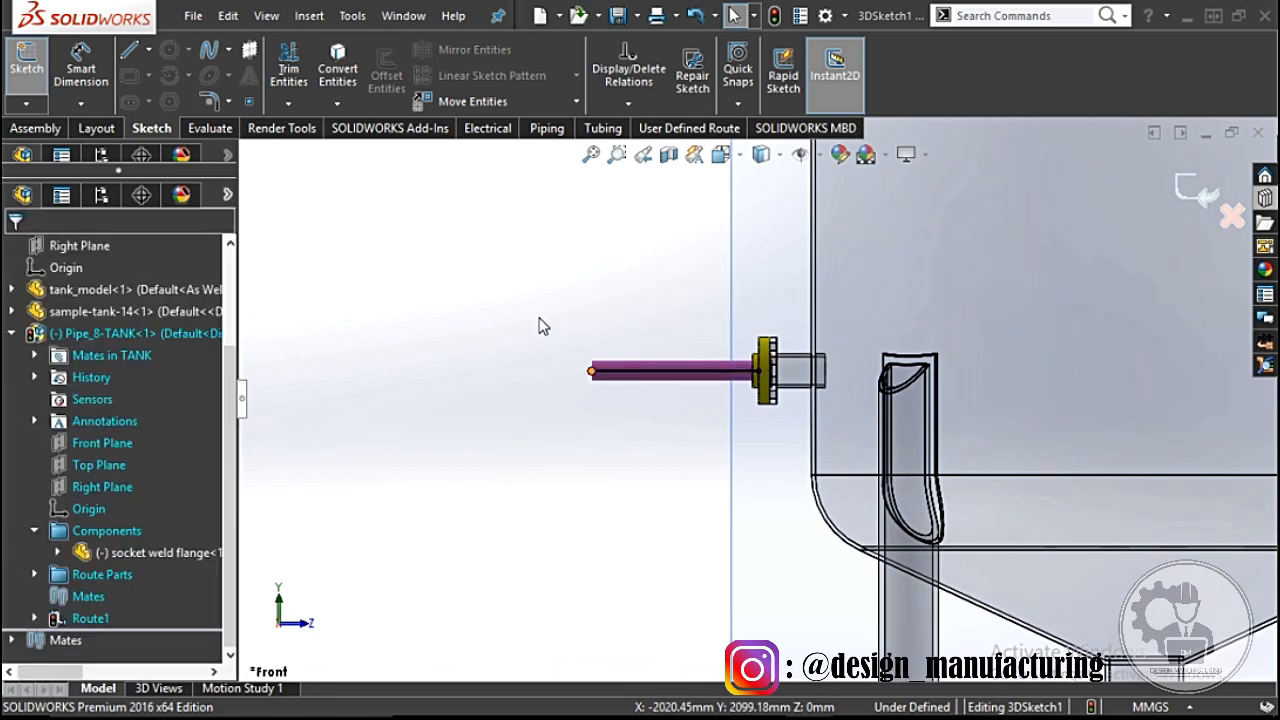
Step: Sketch route lines from the stub's free end, first straight down, then in two horizontal runs towards the horizontal tank
click(50, 128)
click(152, 128)
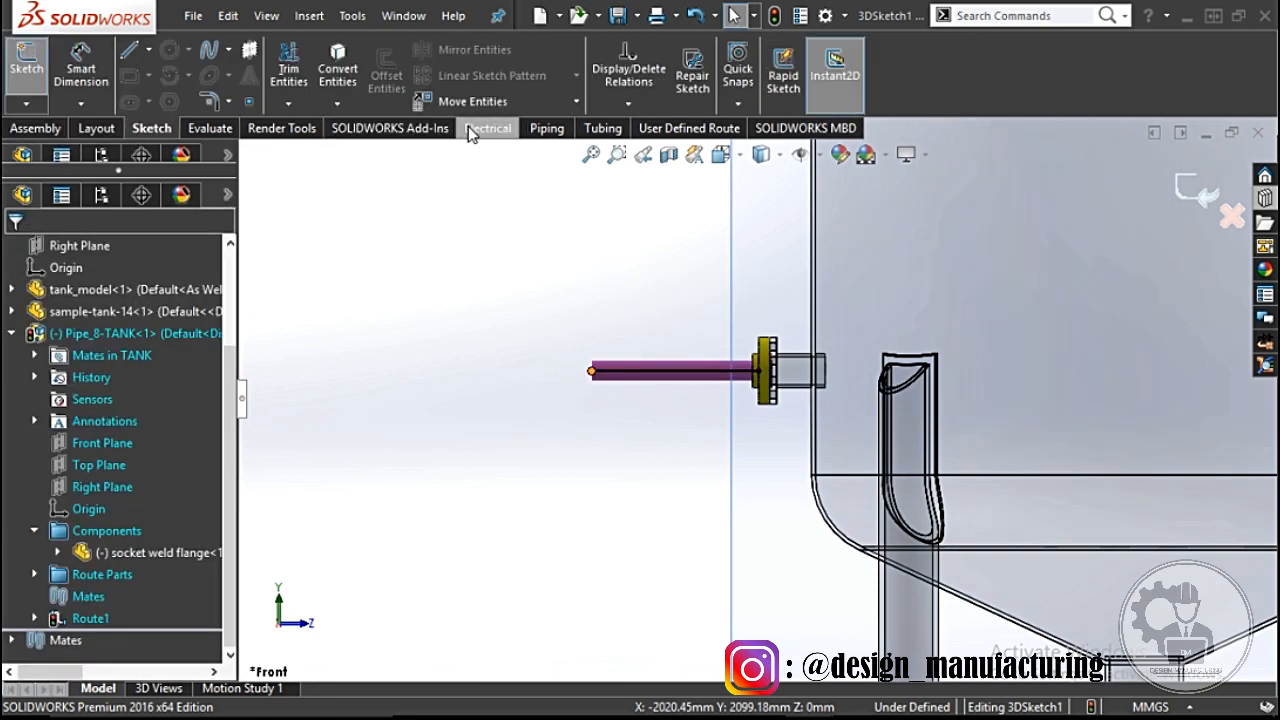
click(547, 128)
click(803, 75)
scroll(720, 300, up, 2)
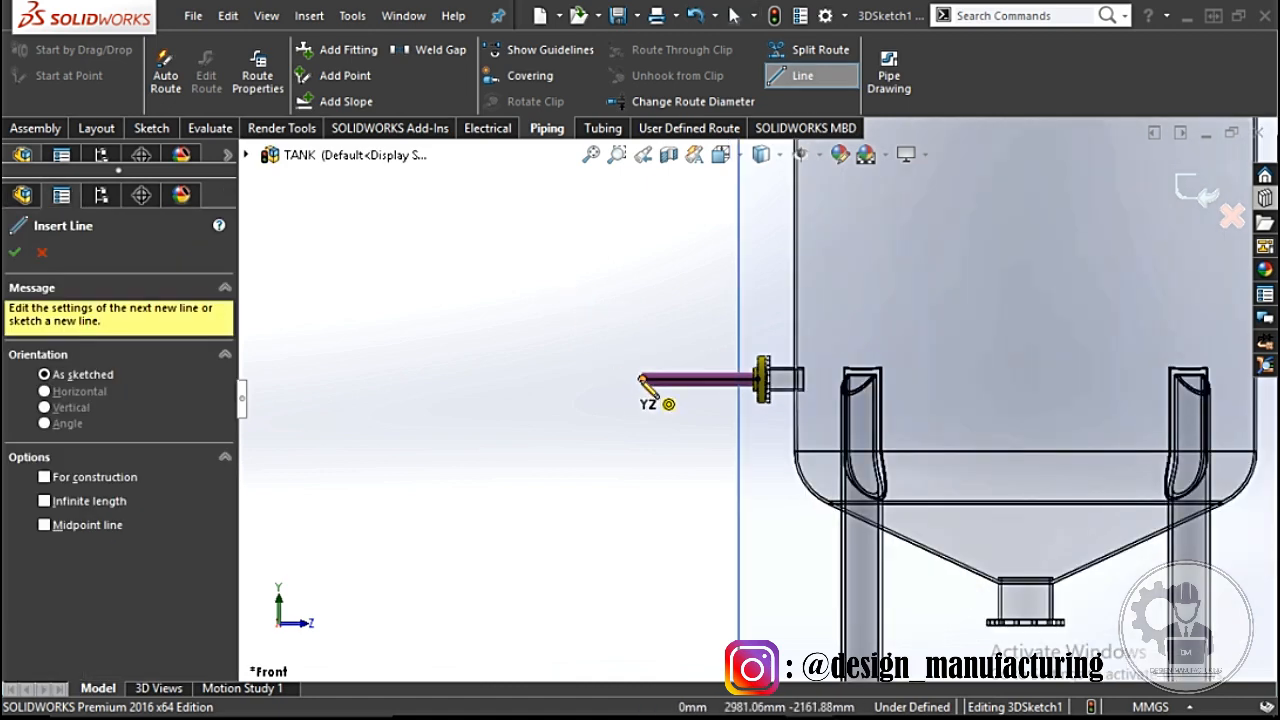
click(643, 381)
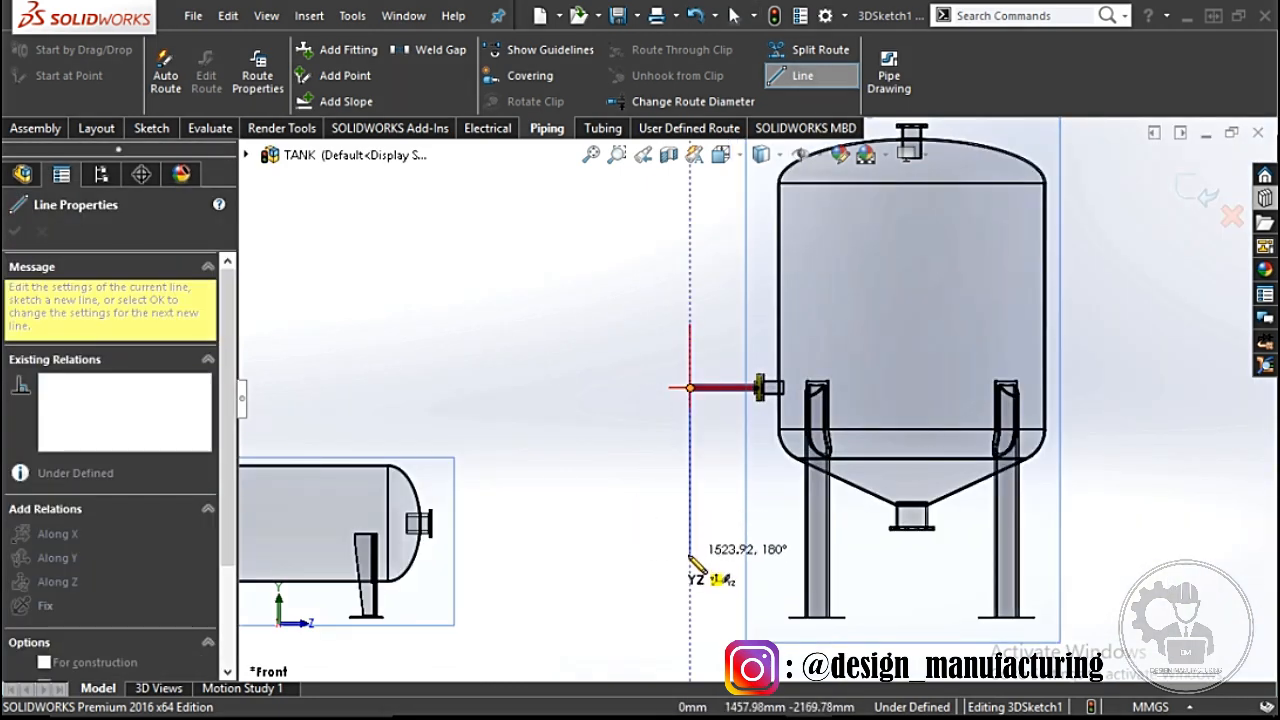
click(690, 548)
middle_drag(573, 556, 775, 517)
click(643, 402)
key(Escape)
scroll(716, 517, down, 2)
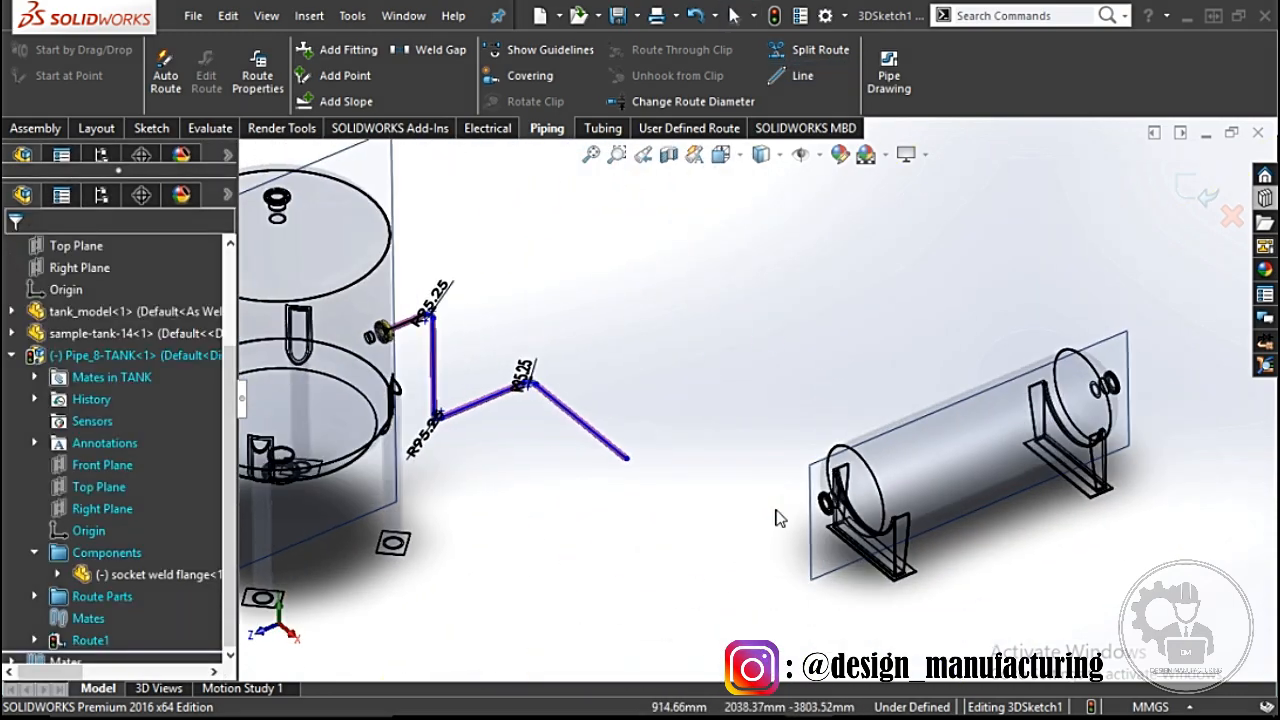
Step: Place a threaded tee from the NPT threaded fittings on the route's free end and lengthen its two open pipe stubs
scroll(640, 468, down, 7)
middle_drag(609, 443, 614, 451)
scroll(614, 451, up, 2)
scroll(560, 453, down, 3)
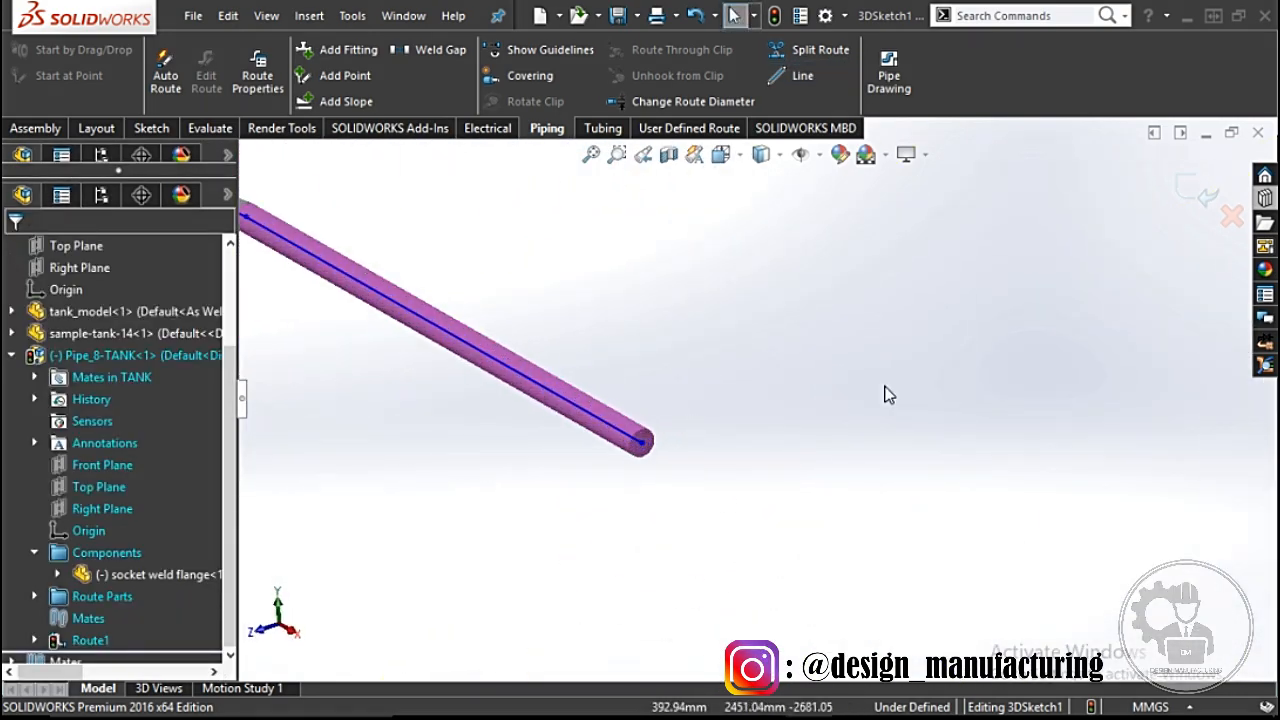
click(1265, 198)
click(1084, 302)
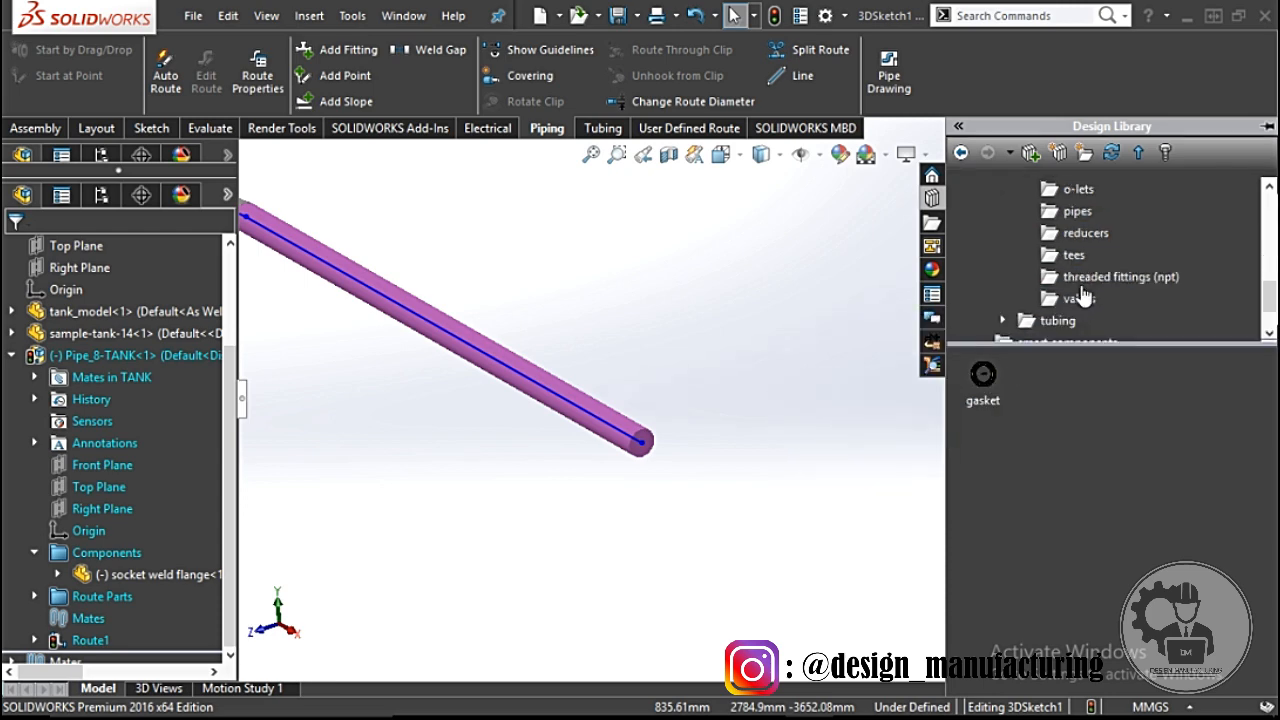
click(1083, 280)
drag(1054, 528, 735, 507)
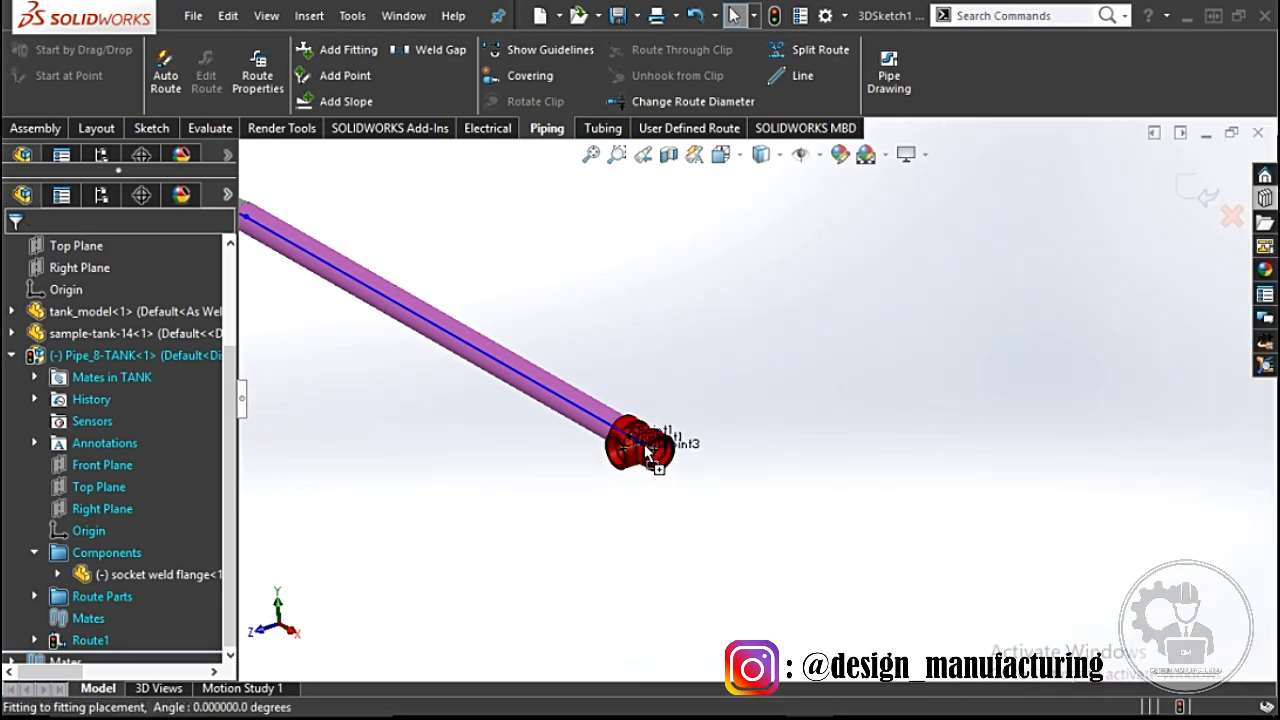
drag(648, 452, 646, 452)
click(773, 360)
scroll(660, 480, up, 2)
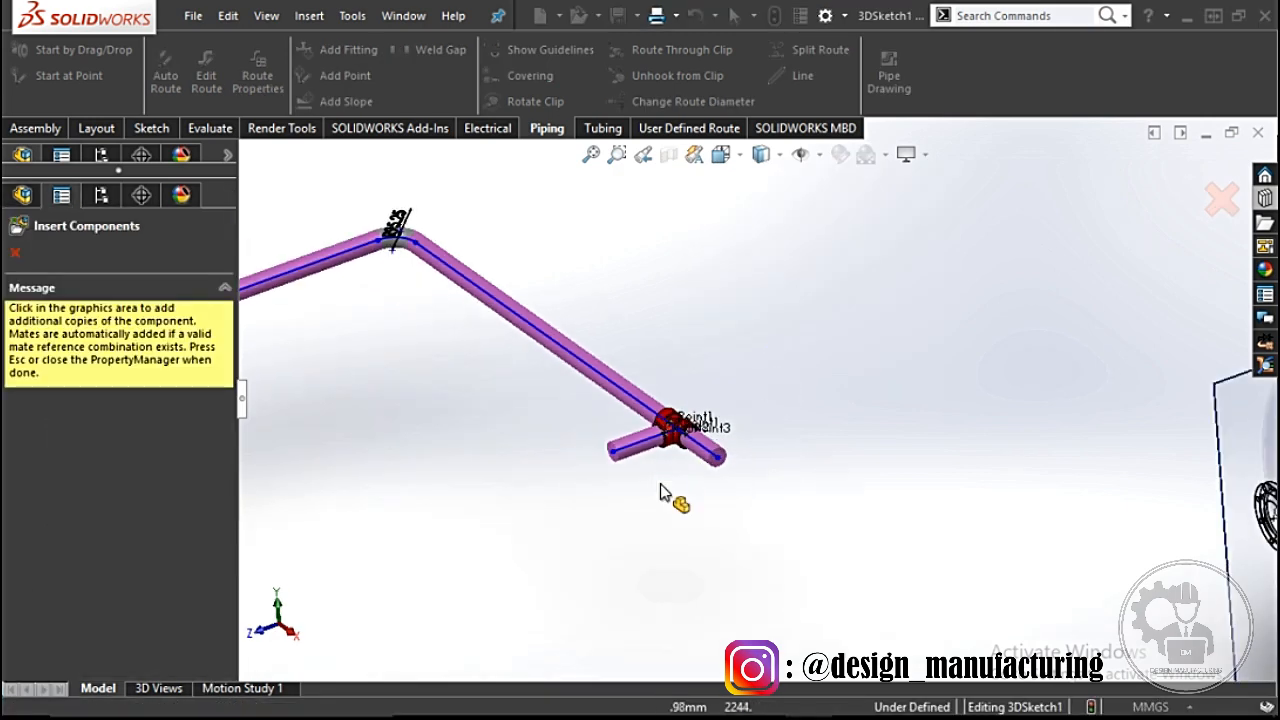
key(Escape)
drag(612, 450, 518, 478)
drag(720, 464, 789, 509)
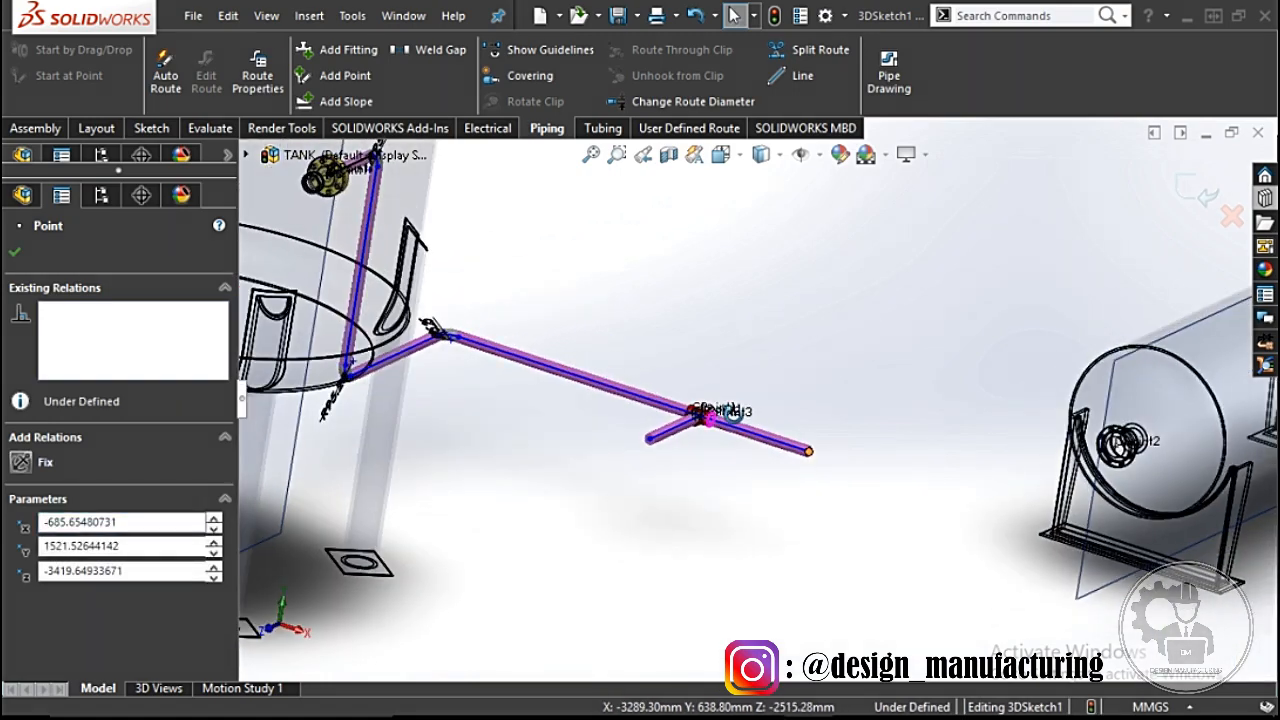
Step: Add welding neck flanges in the WNeck Flange 400-NPS2.5 configuration to both free pipe ends of the tee
click(1265, 198)
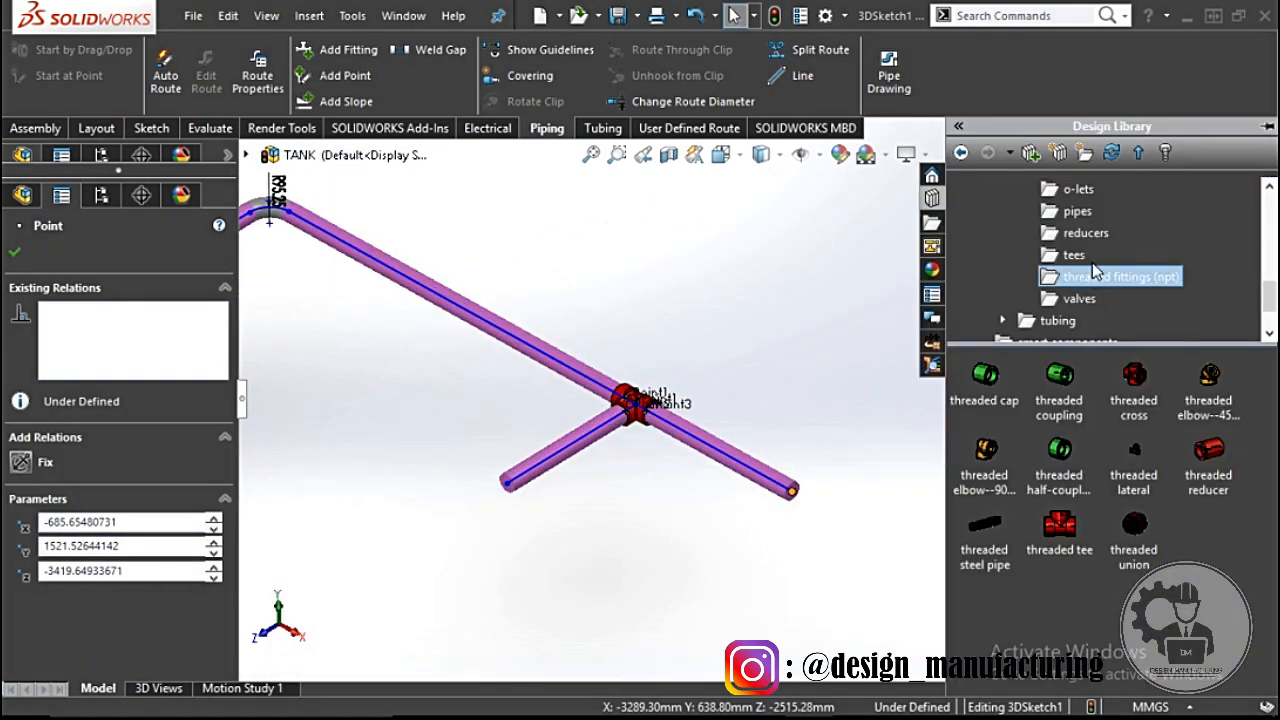
scroll(1095, 272, up, 1)
click(1082, 213)
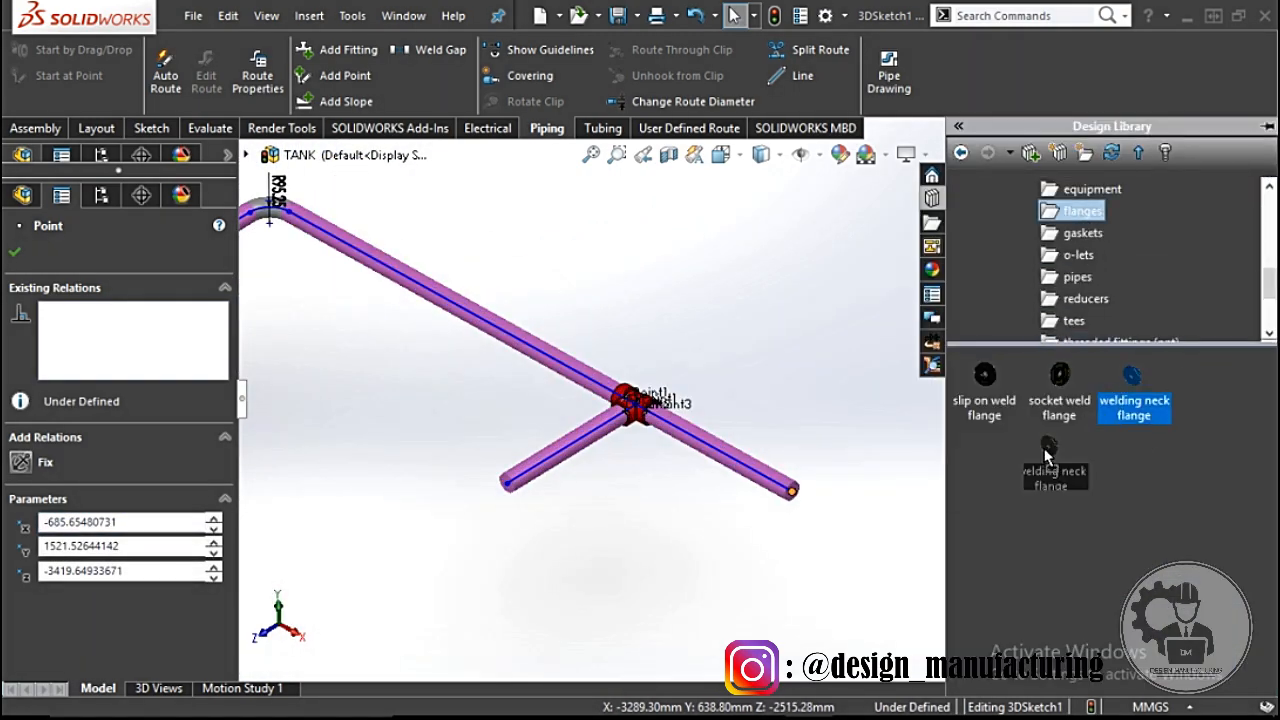
drag(1045, 455, 800, 495)
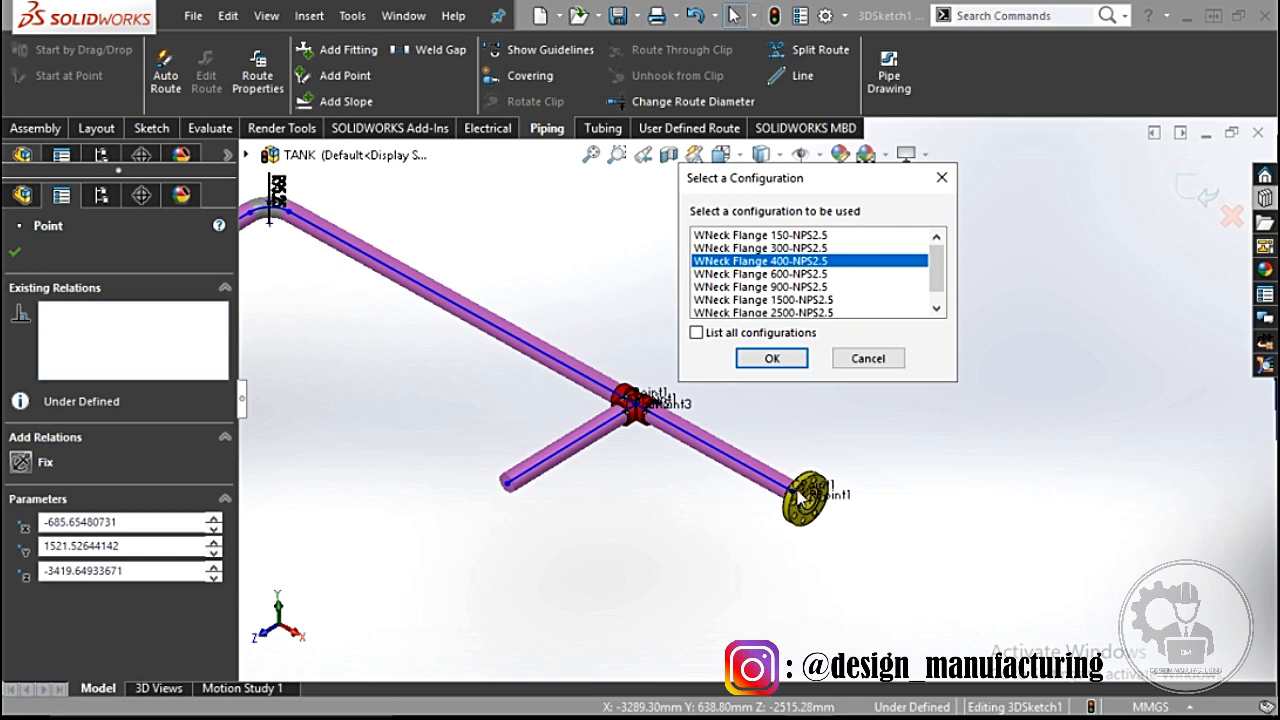
click(771, 360)
scroll(490, 550, down, 3)
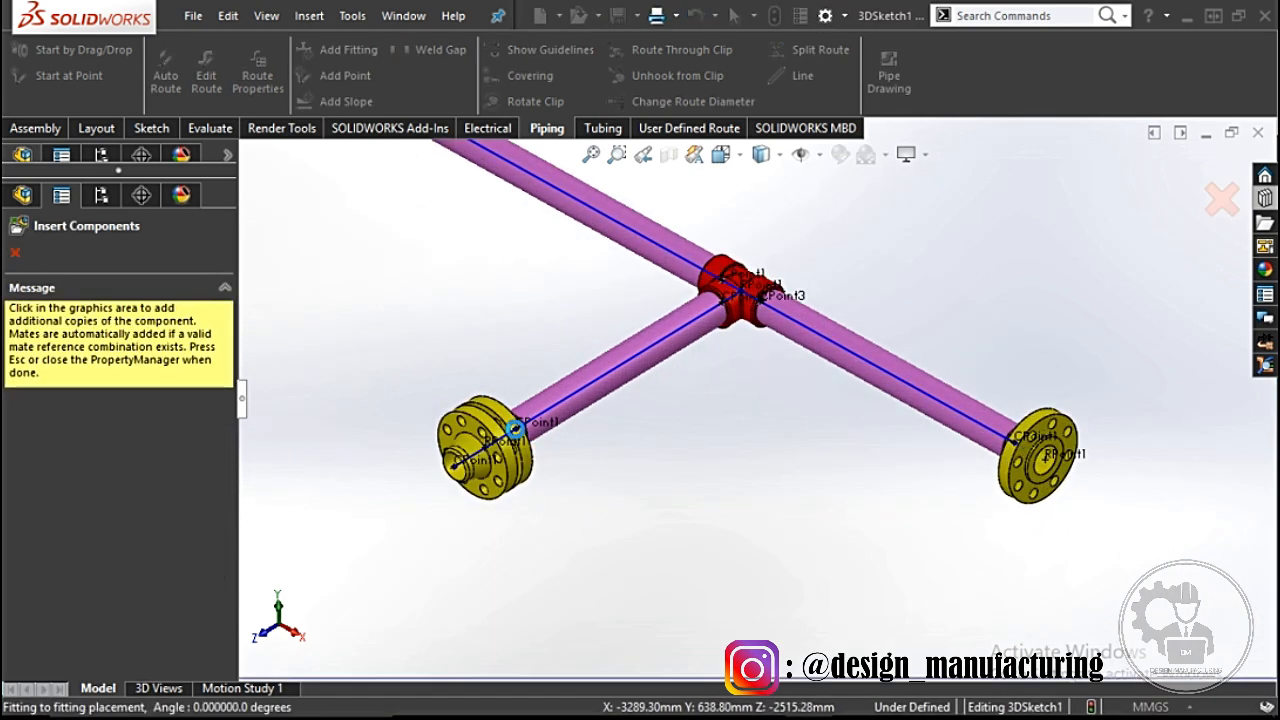
scroll(640, 460, up, 5)
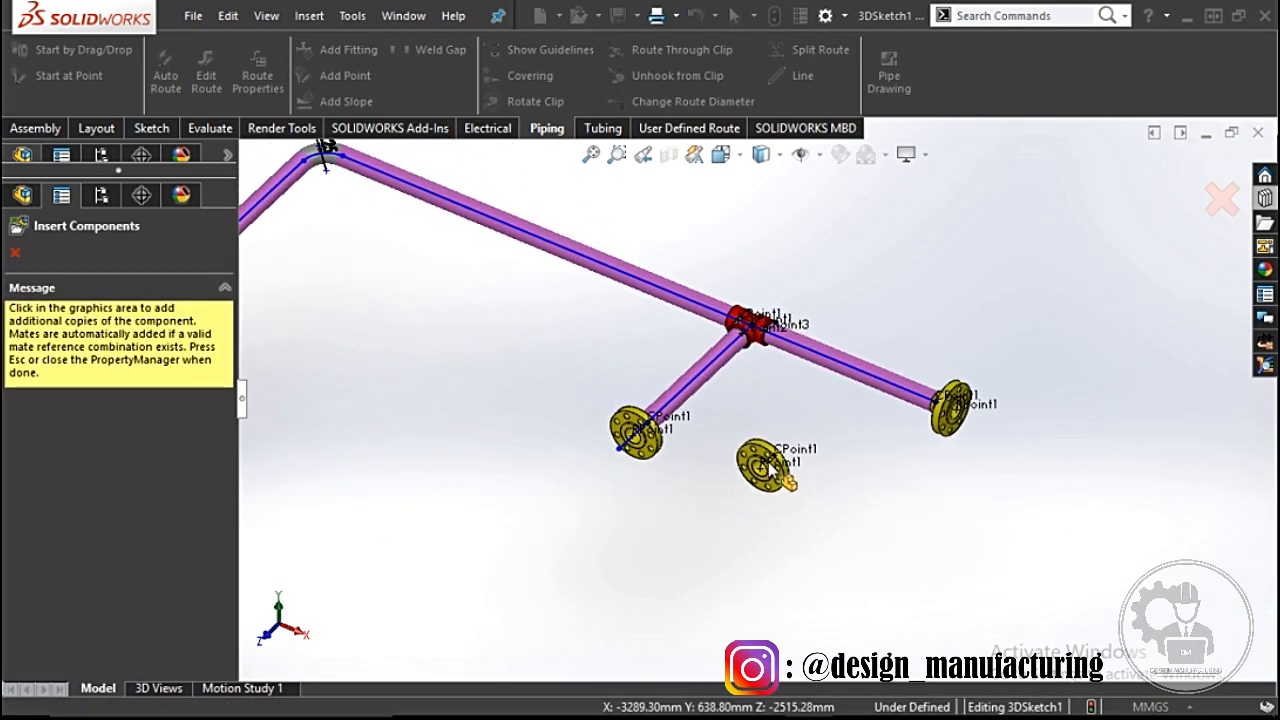
key(Escape)
Step: Remove the leftover route stub beyond the flange on the tee's side branch
middle_drag(746, 459, 749, 400)
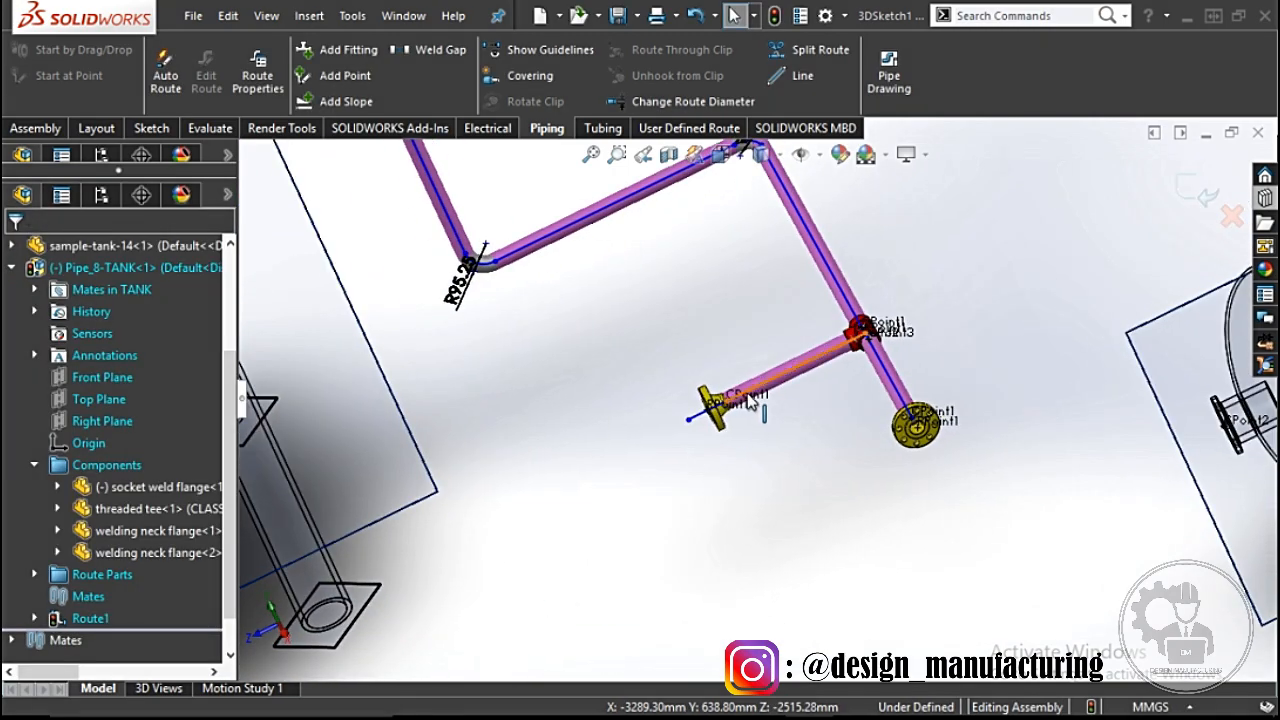
scroll(752, 394, down, 5)
click(700, 418)
scroll(735, 470, up, 8)
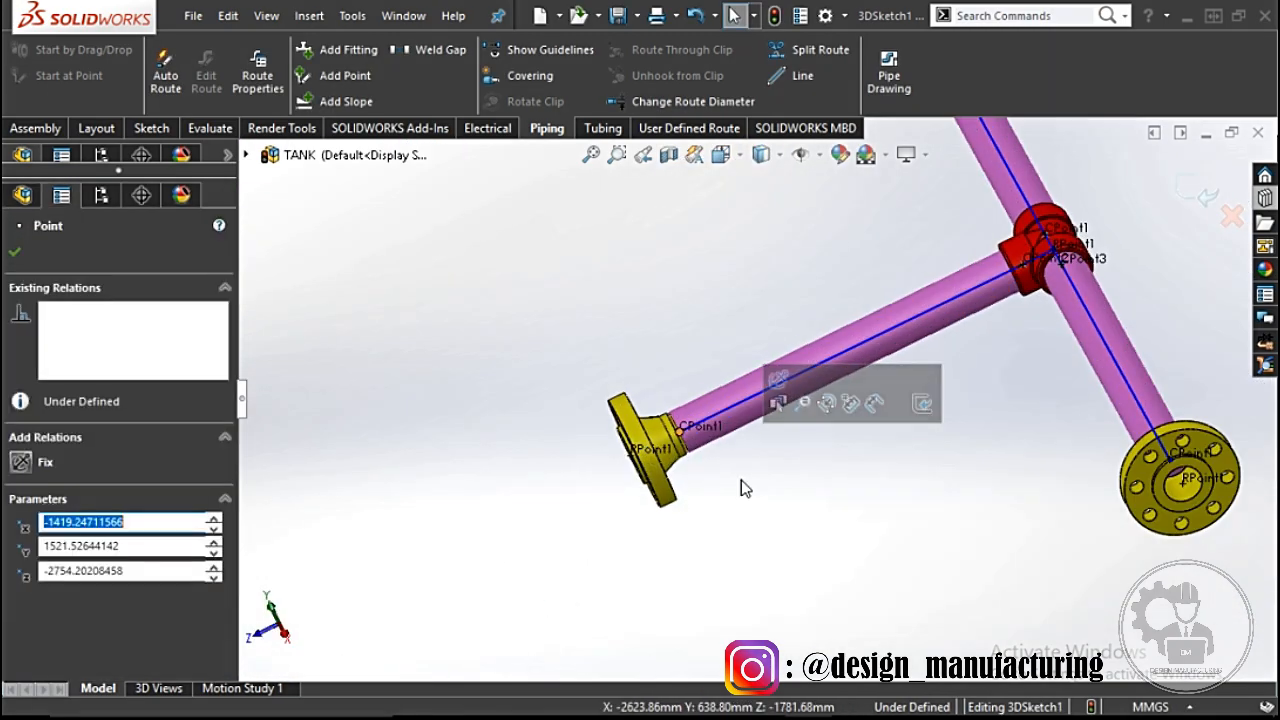
click(790, 458)
middle_drag(790, 450, 829, 452)
scroll(826, 446, down, 6)
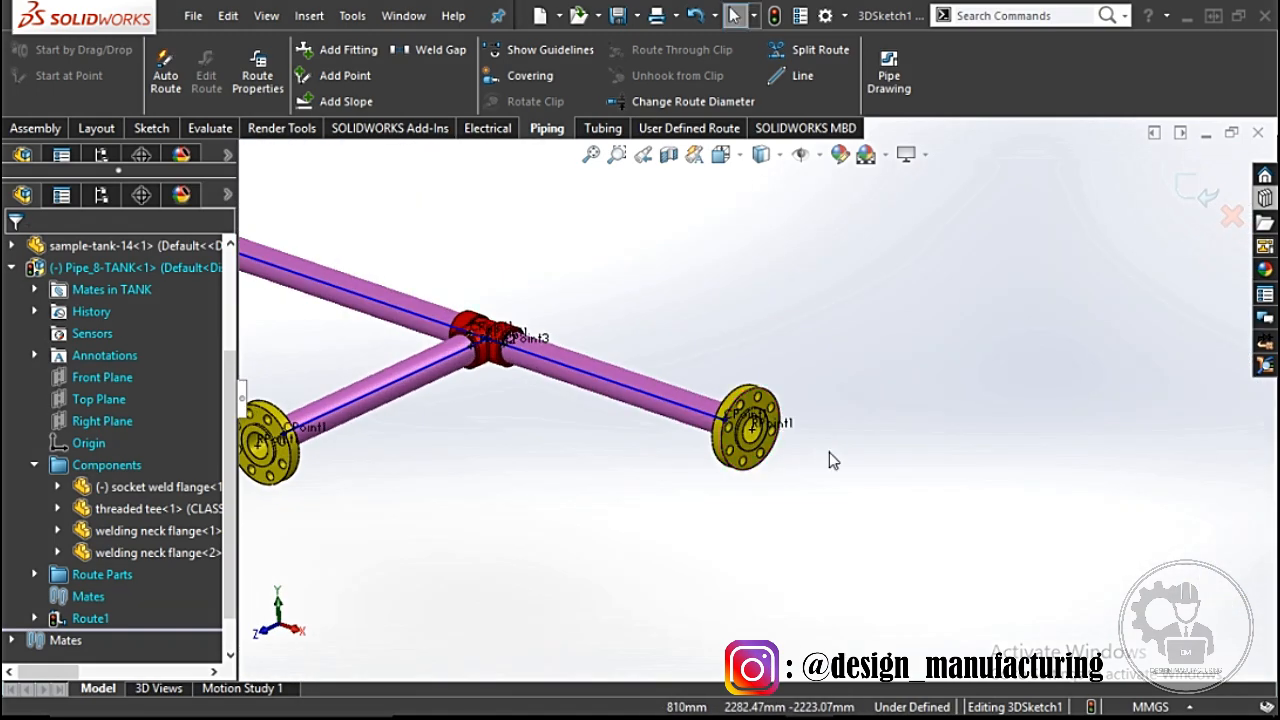
Step: Exit the route sketch to build the pipe route, and reopen the flanges folder of the Design Library
scroll(829, 452, up, 3)
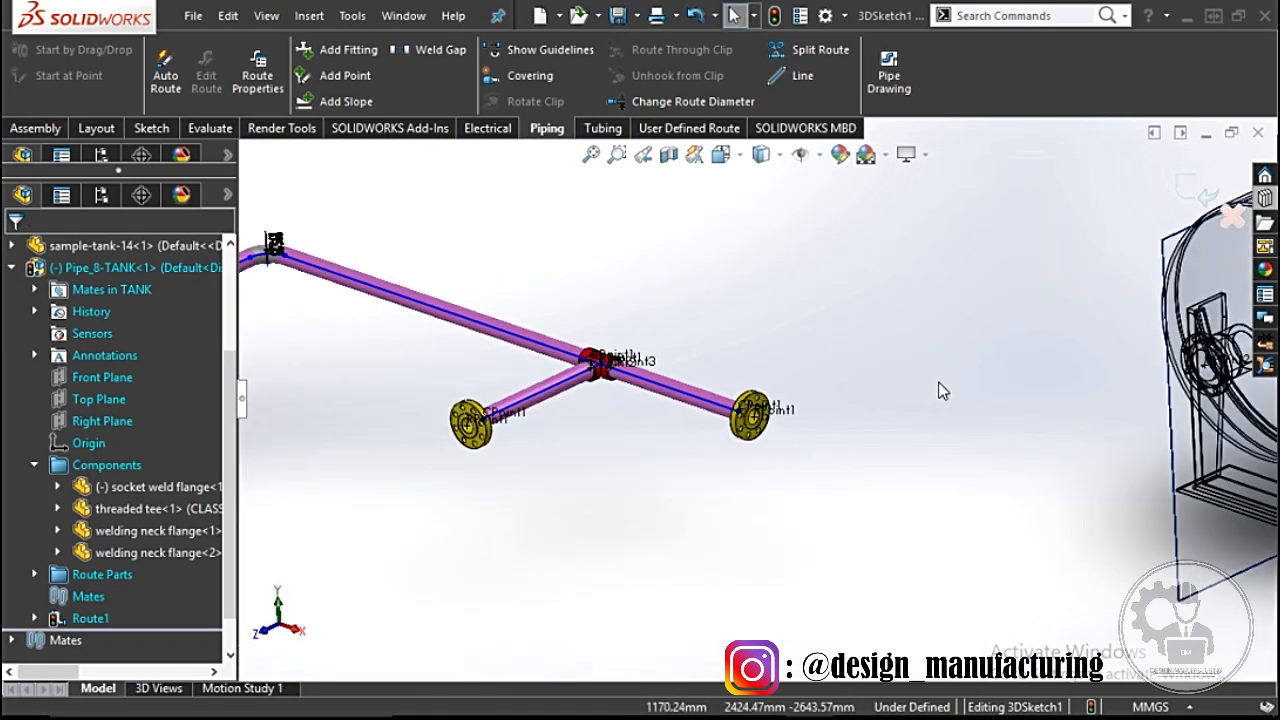
click(1178, 194)
click(1265, 197)
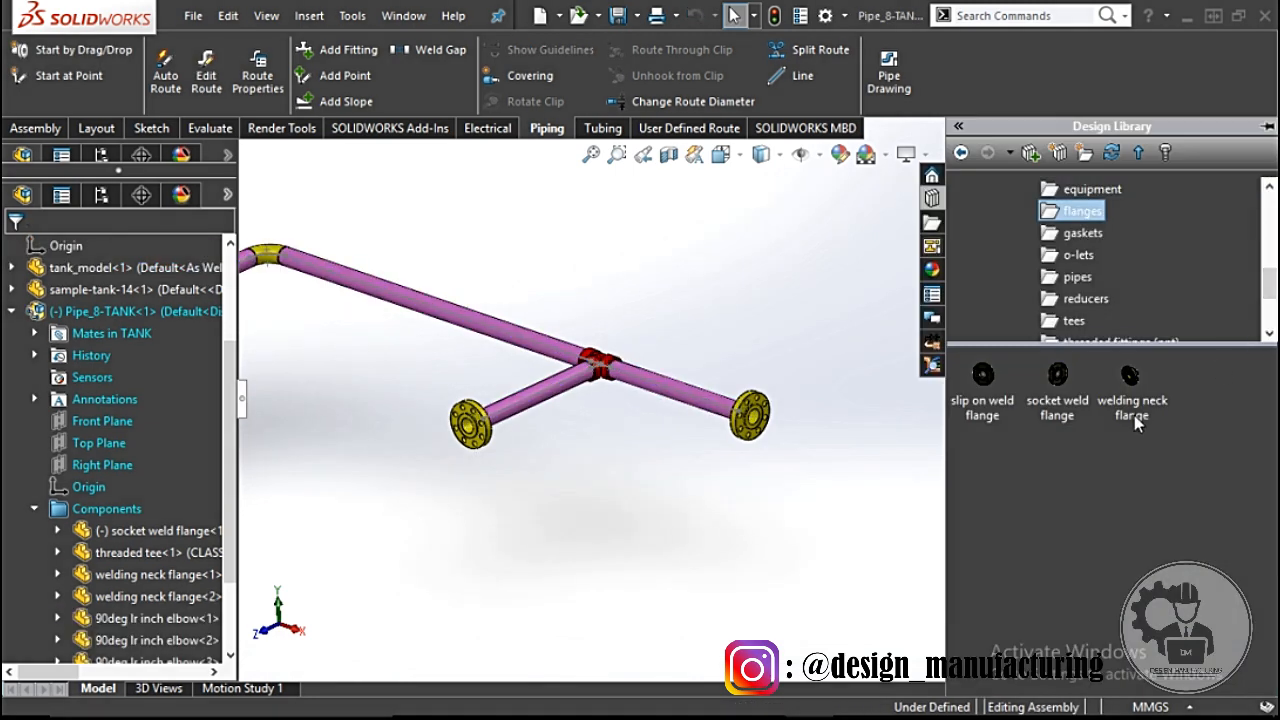
Step: Place a welding neck flange, configuration WNeck Flange 400-NPS2.5, against the straight run's end flange as a new route, and finish its route editing
drag(1136, 395, 765, 428)
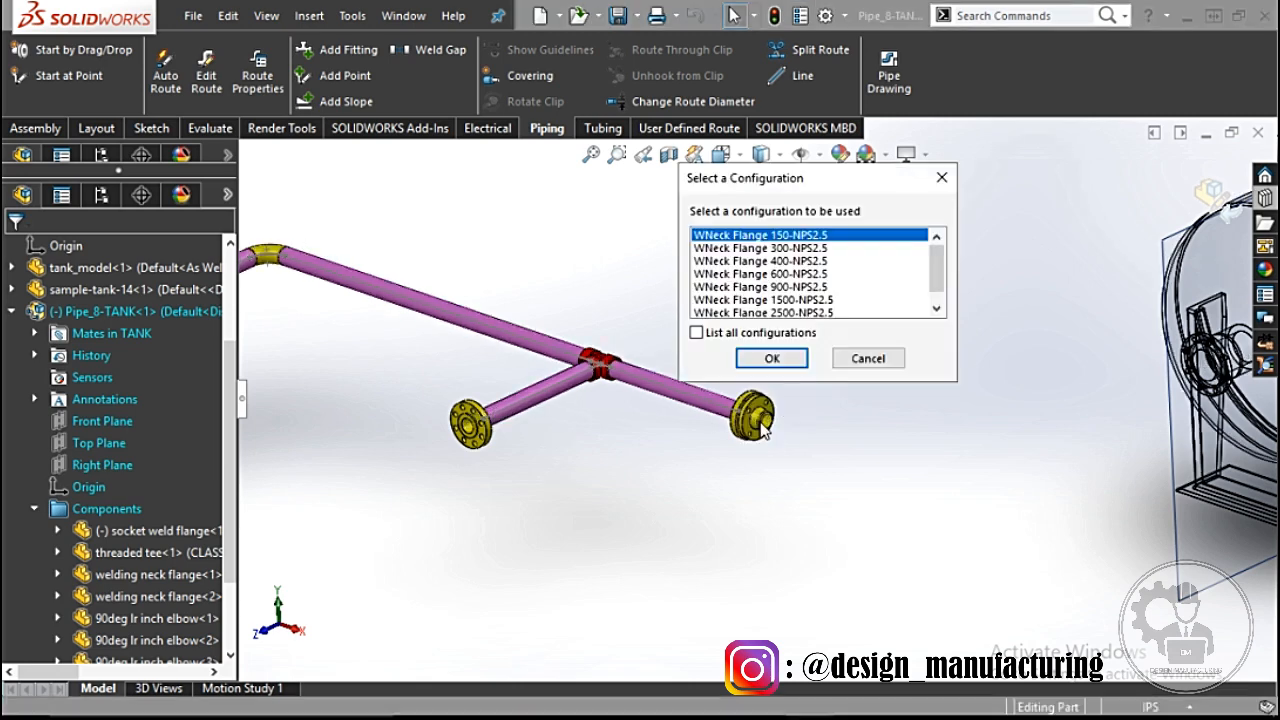
click(786, 262)
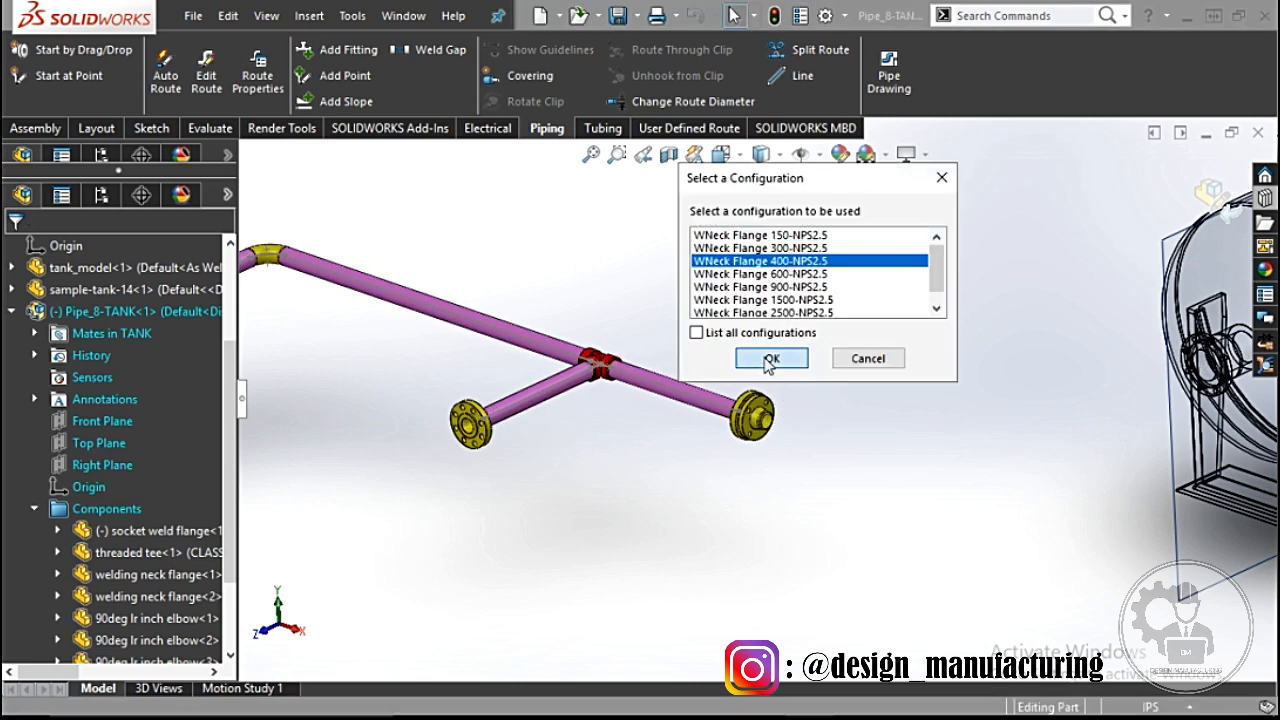
click(772, 358)
click(688, 377)
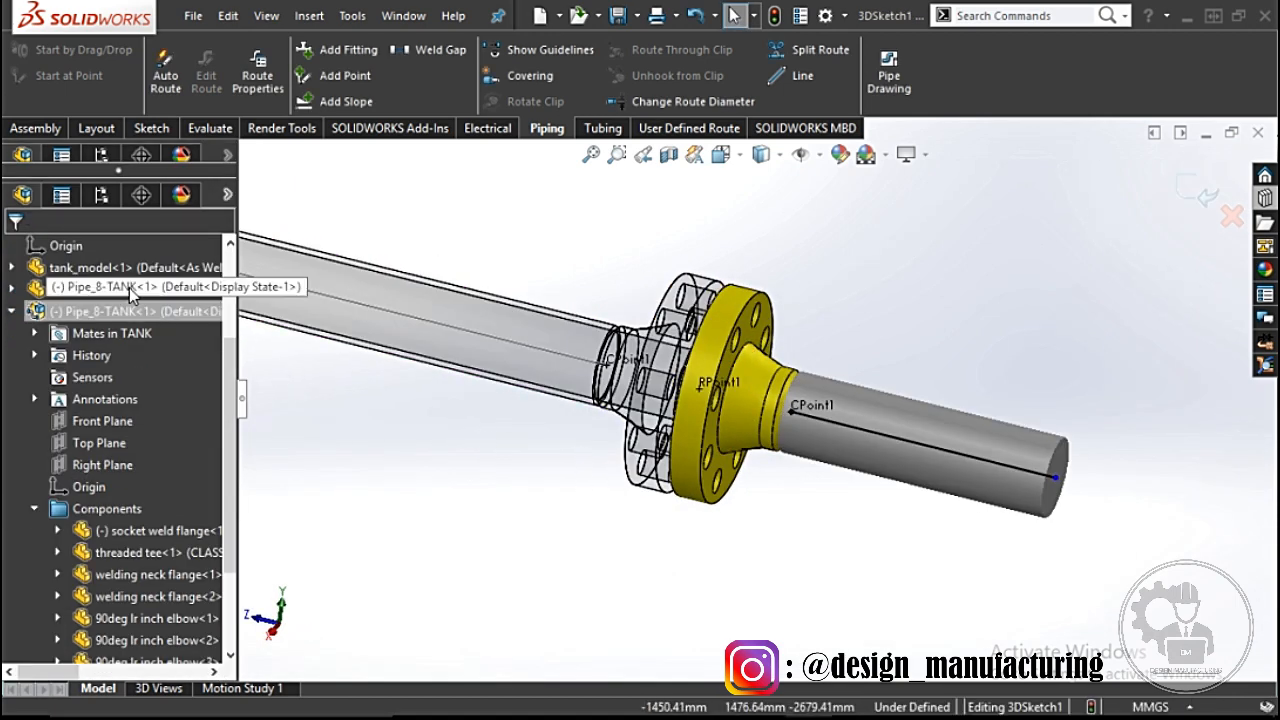
scroll(1083, 242, up, 2)
click(1182, 191)
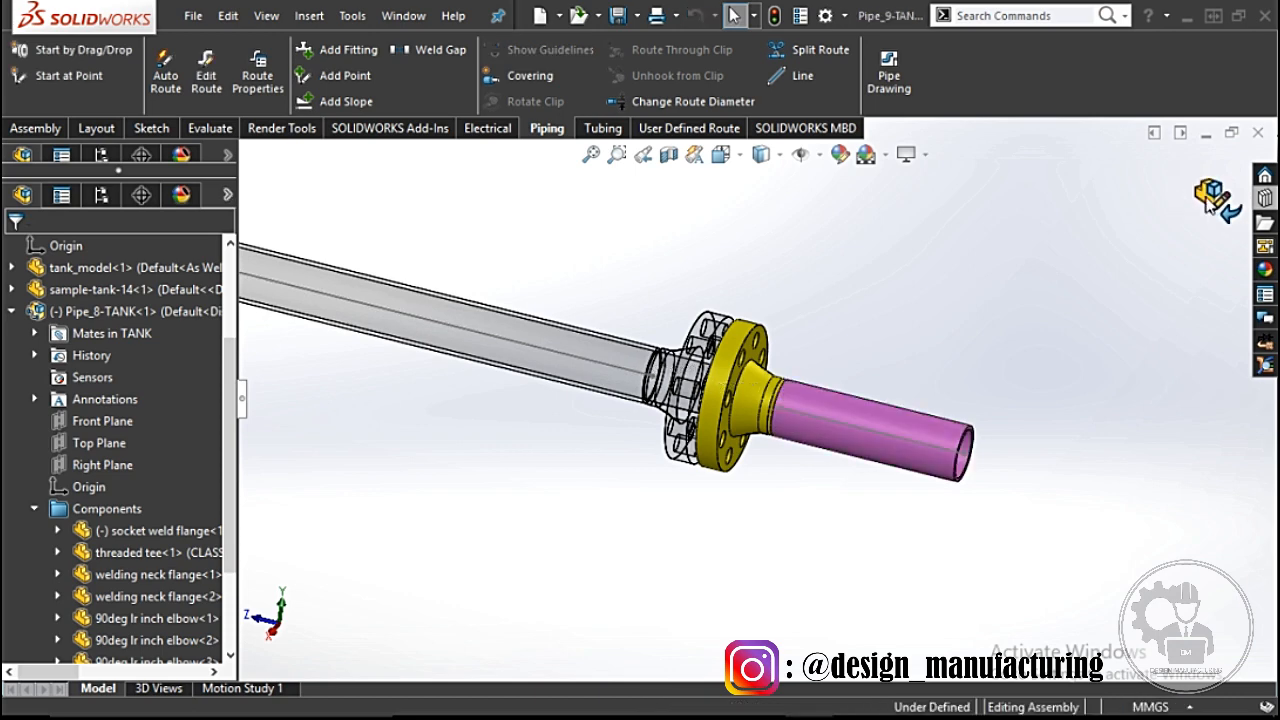
click(1210, 198)
right_click(99, 313)
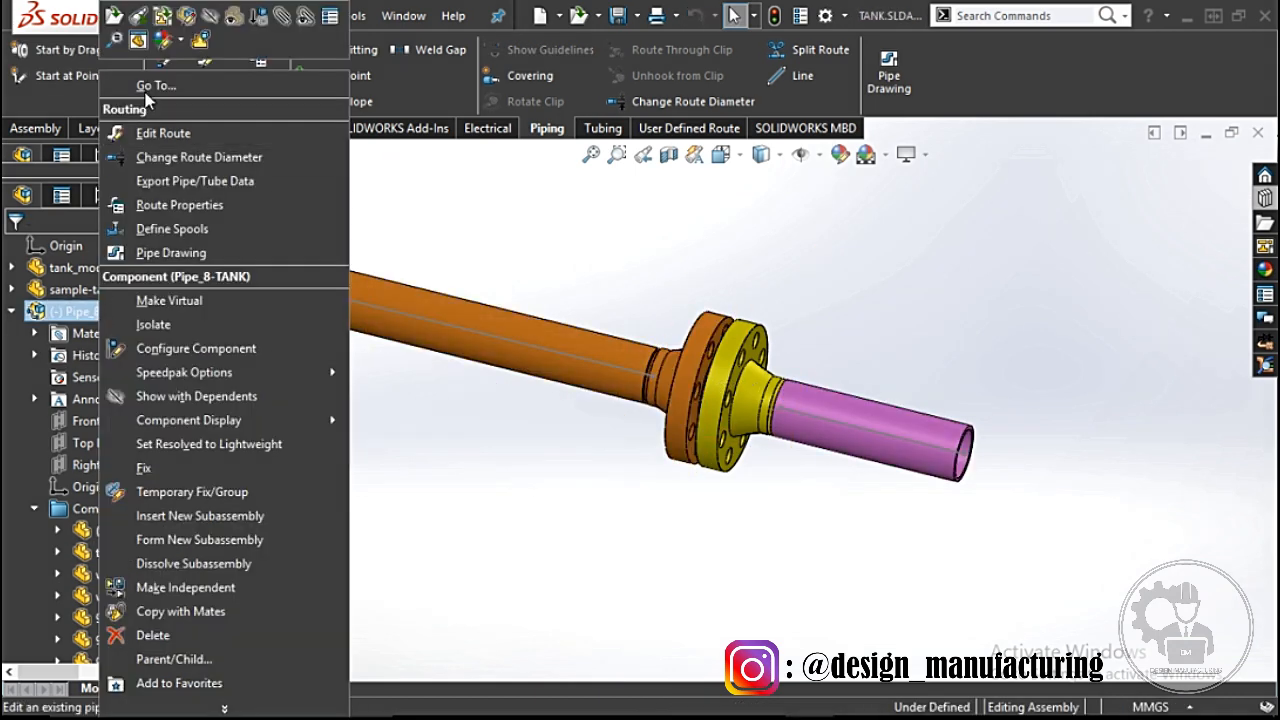
click(172, 14)
click(1205, 200)
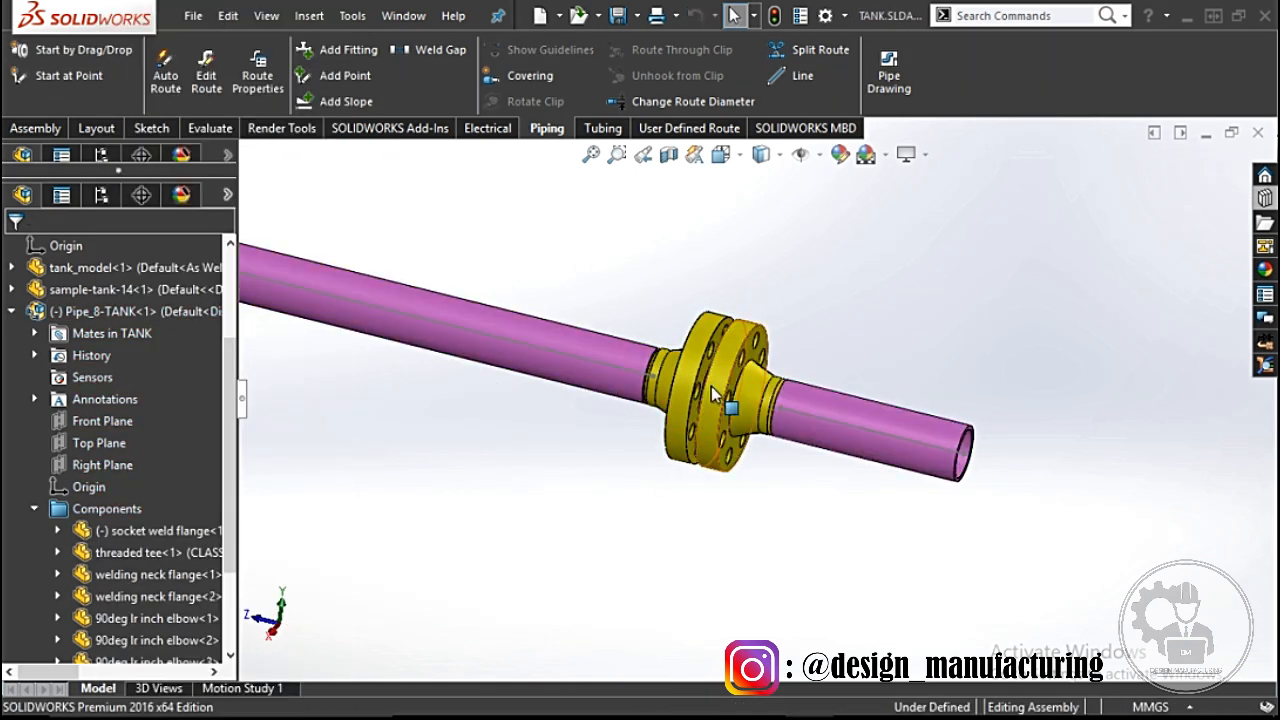
right_click(97, 355)
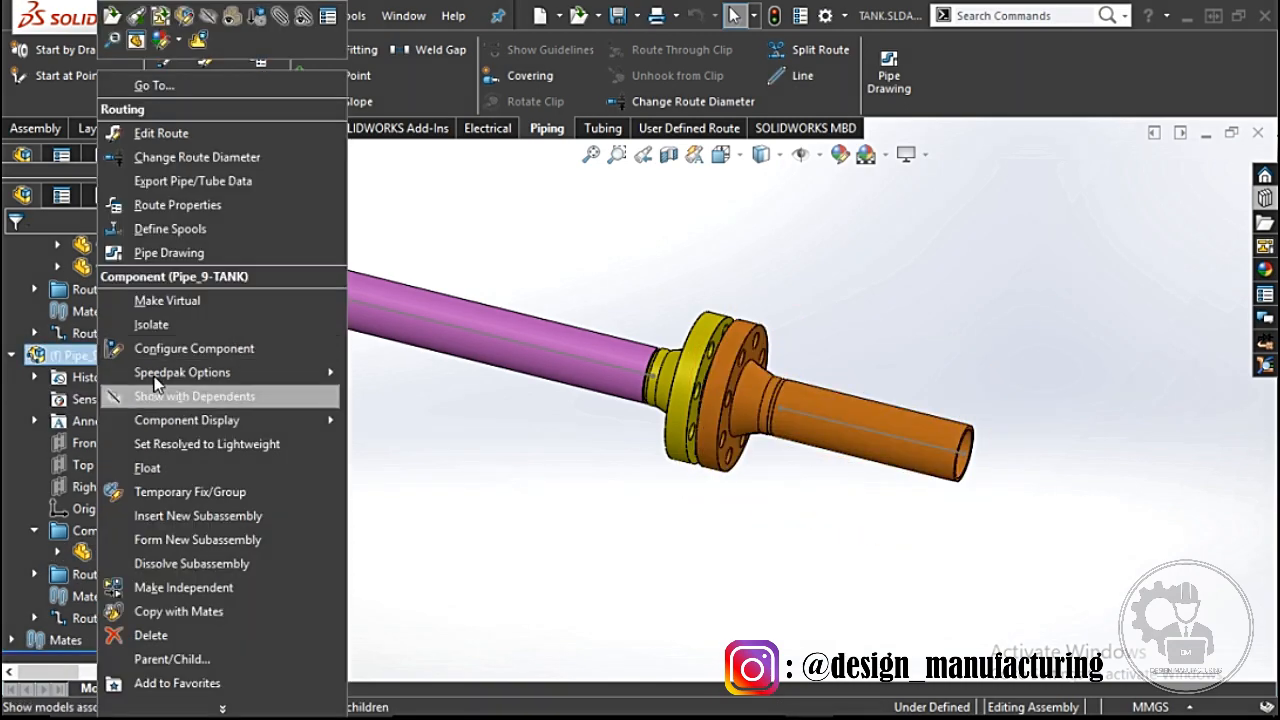
click(158, 135)
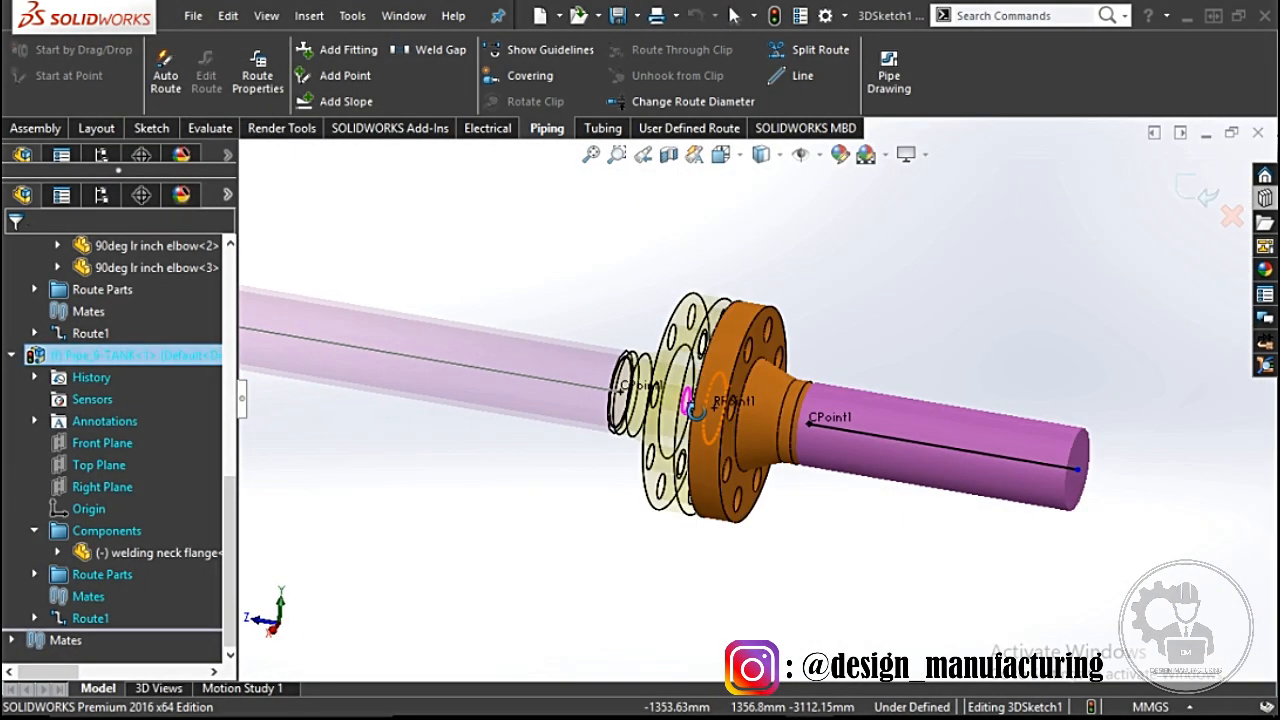
click(1203, 200)
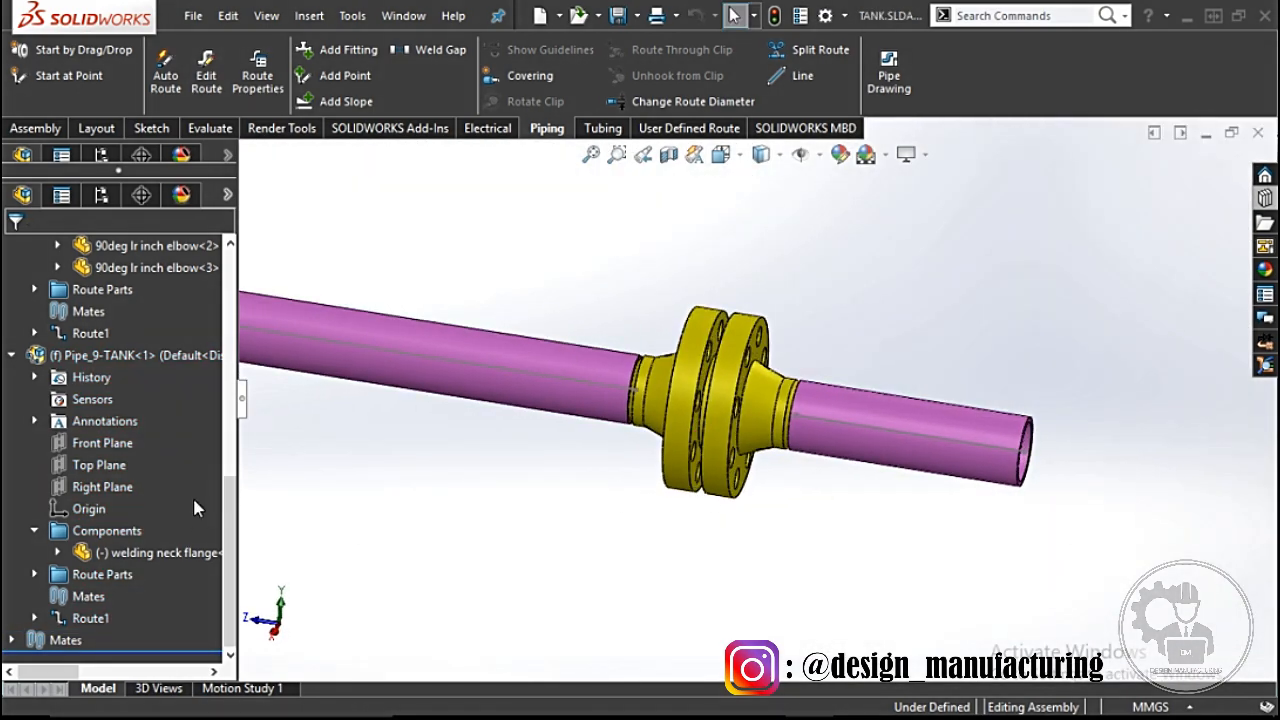
Step: Float the new pipe route subassembly and move its flange away from the facing flange
right_click(117, 361)
click(192, 468)
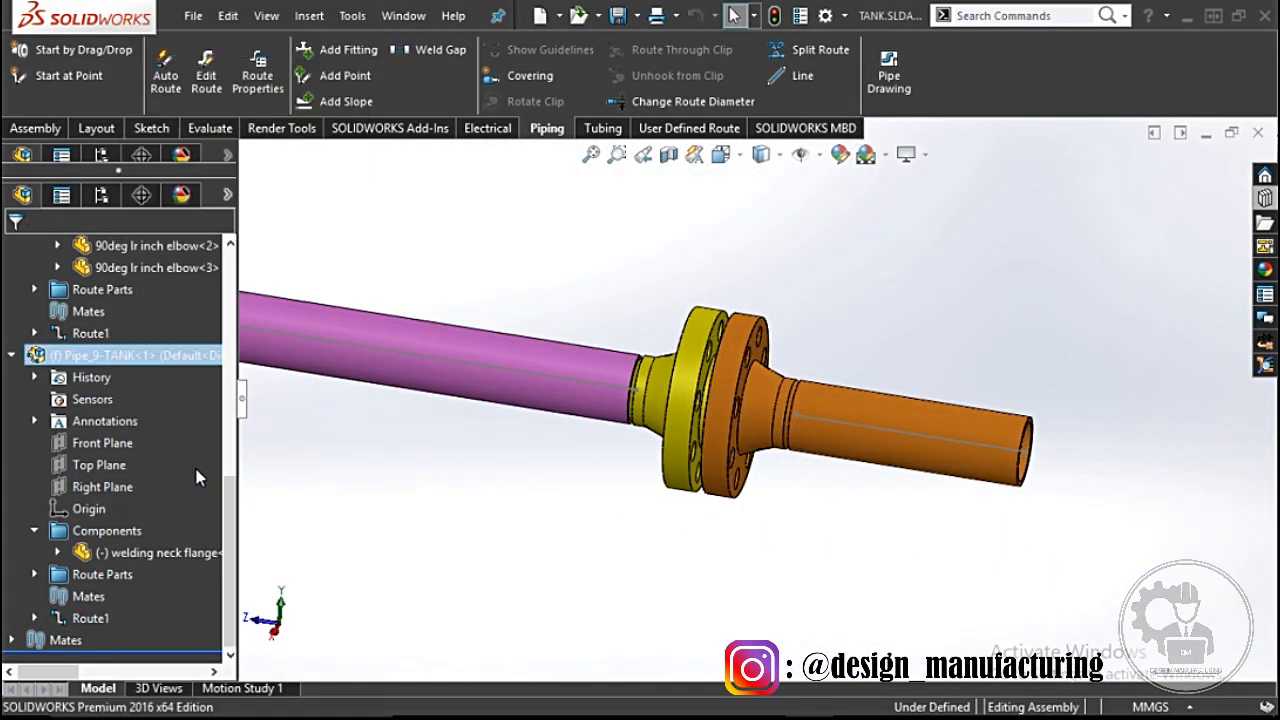
click(576, 485)
scroll(834, 348, down, 2)
drag(706, 416, 776, 428)
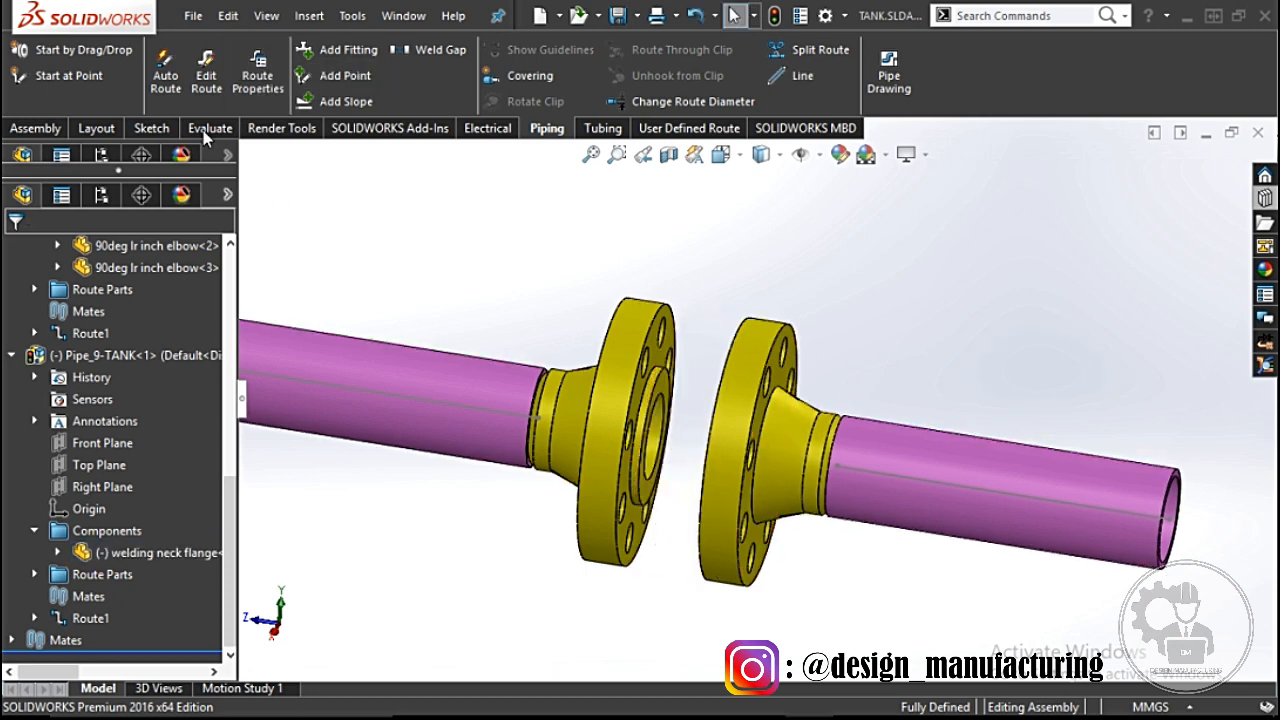
Step: Mate the outer cylindrical faces of the two facing welding neck flanges as concentric
click(50, 130)
click(176, 77)
click(650, 364)
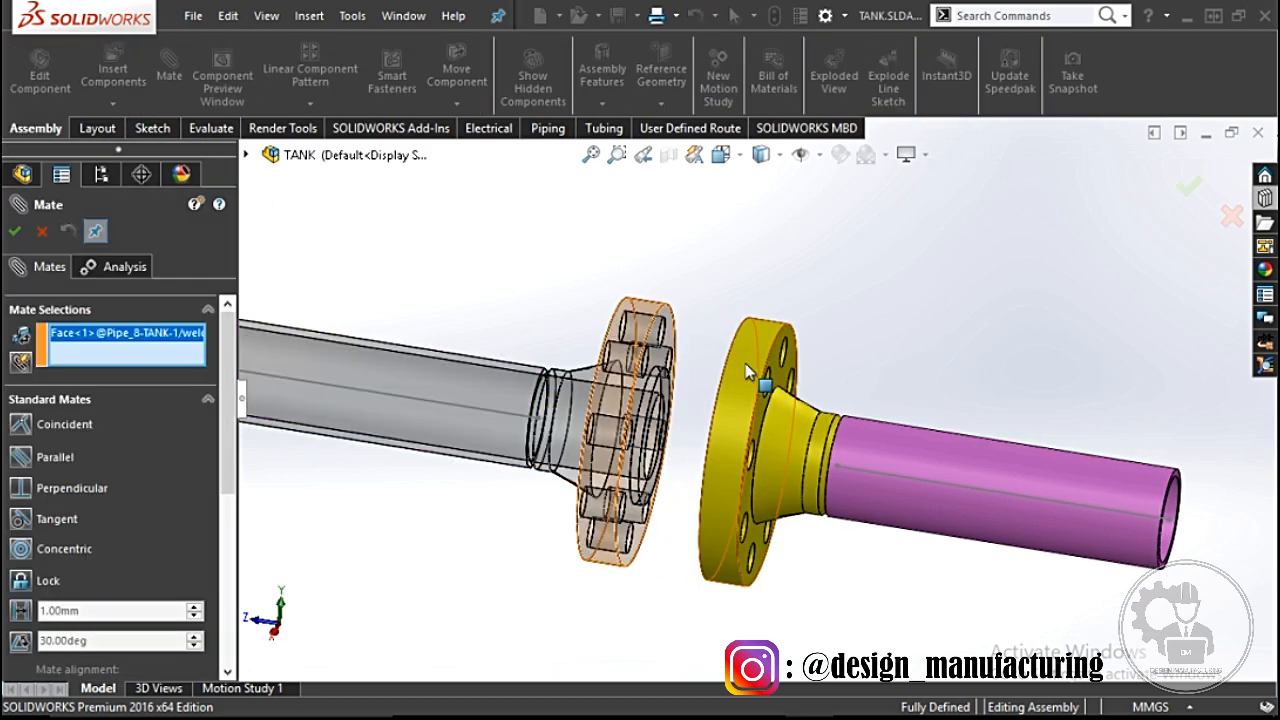
click(747, 363)
click(994, 319)
Step: Add a distance mate of 80 mm between the facing front faces of the two flanges
click(664, 354)
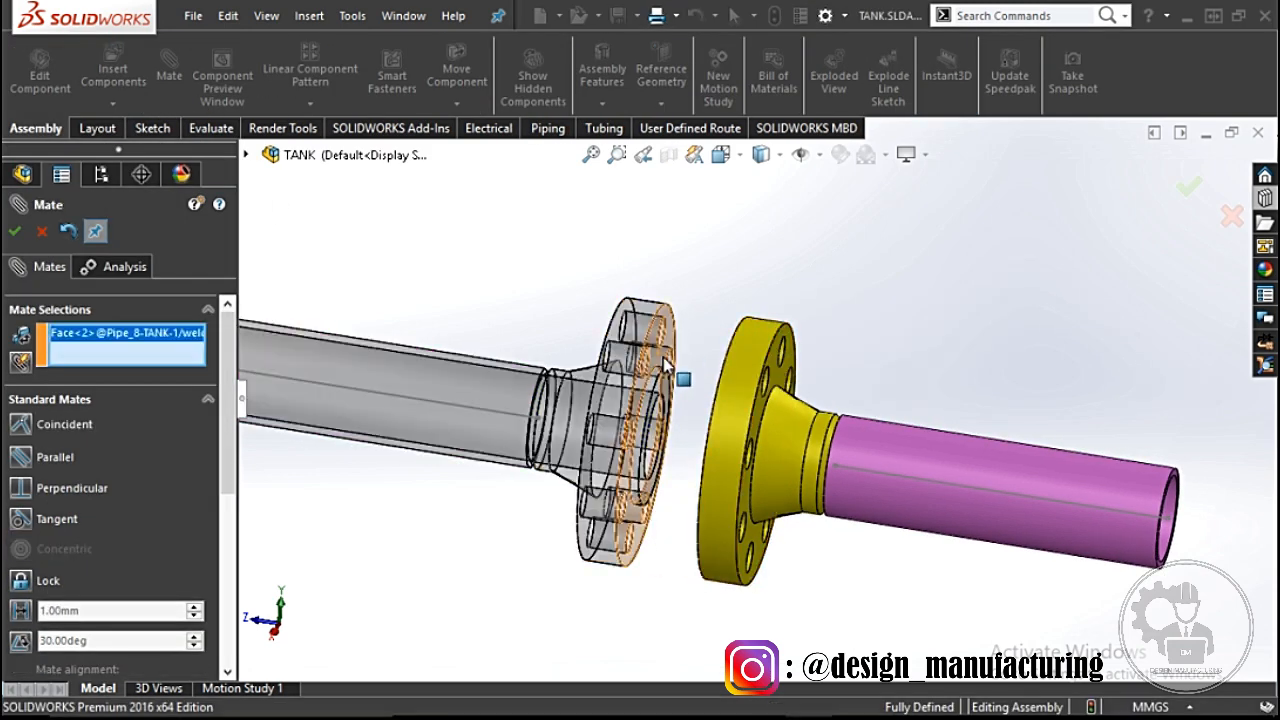
middle_drag(666, 363, 767, 364)
click(767, 364)
click(21, 610)
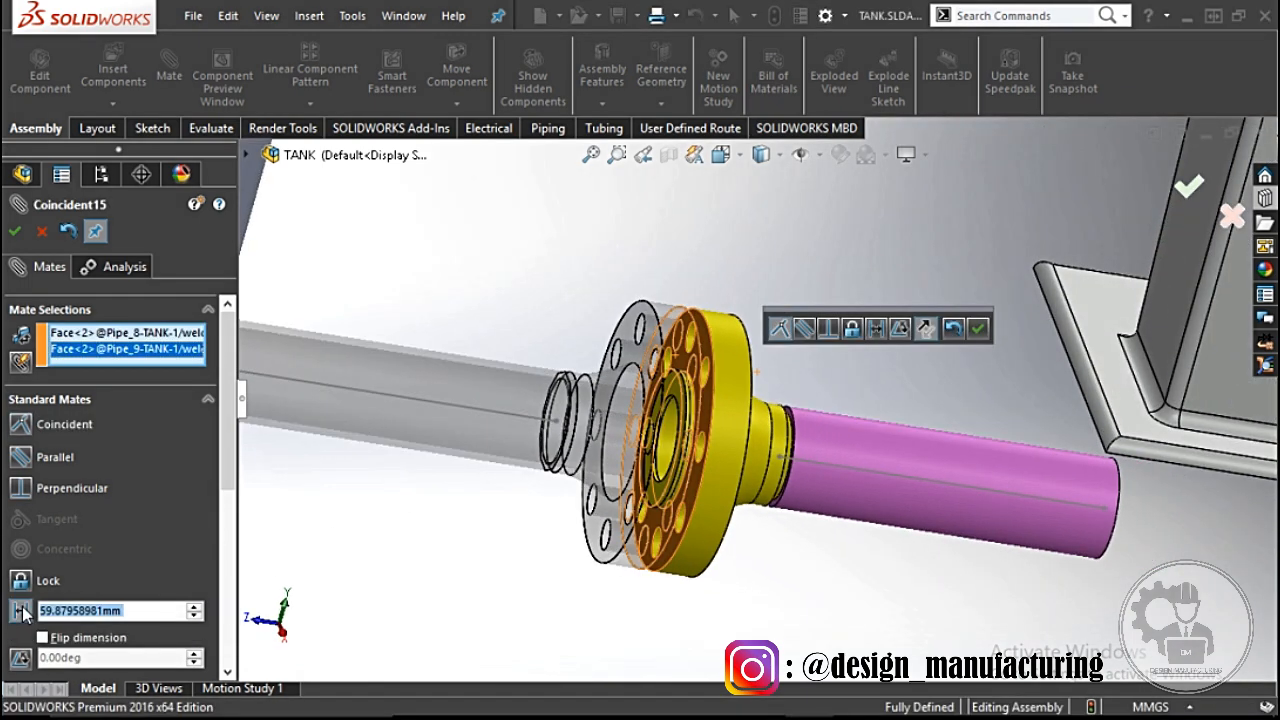
text(1)
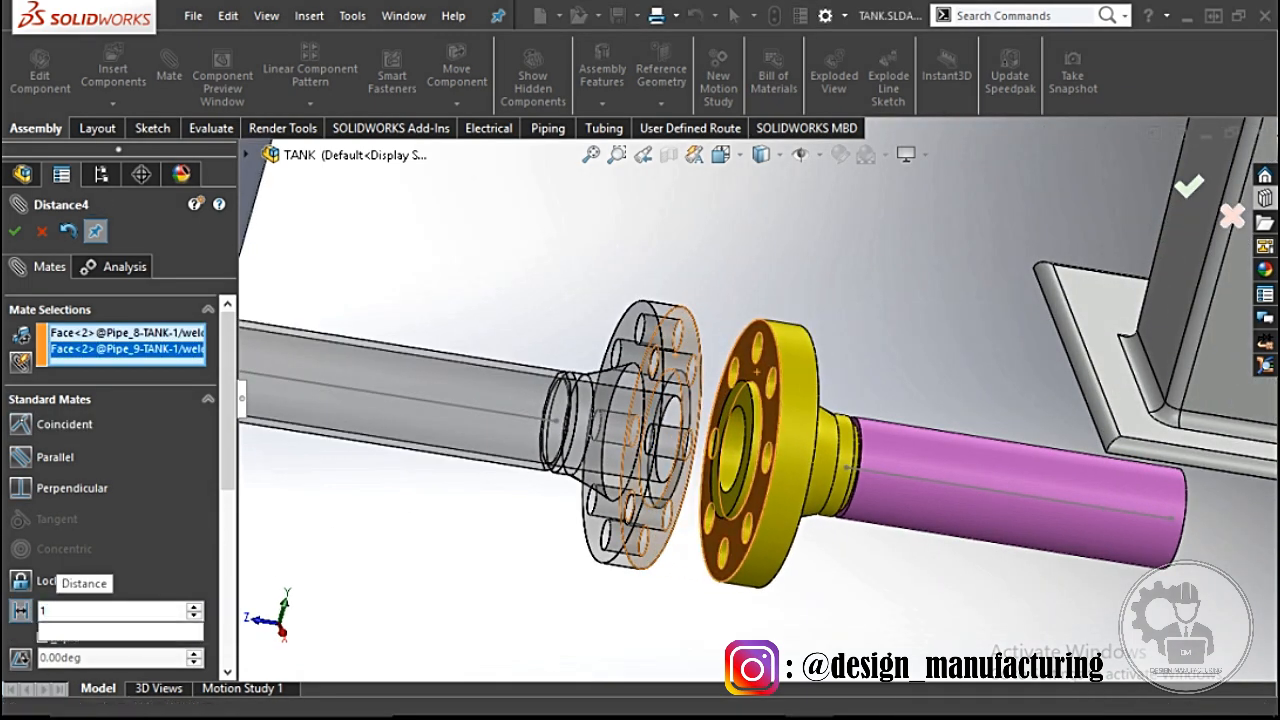
text(00)
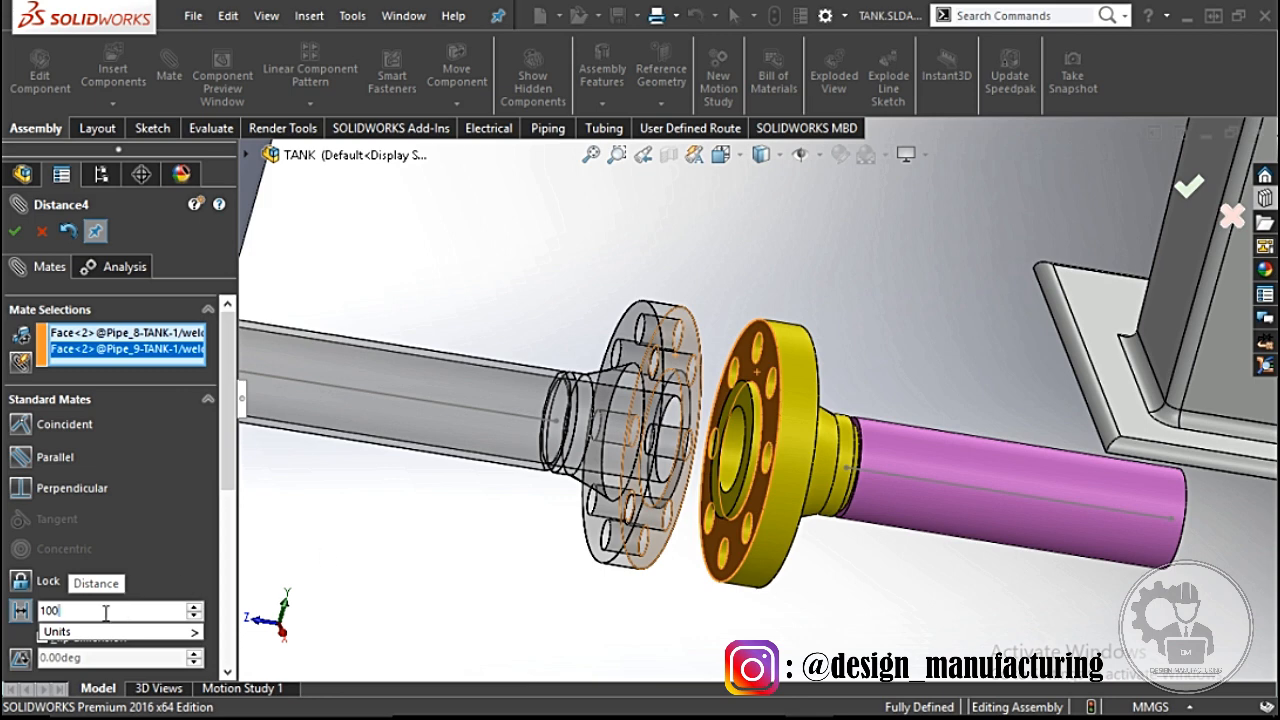
mouse_move(30, 624)
text(80)
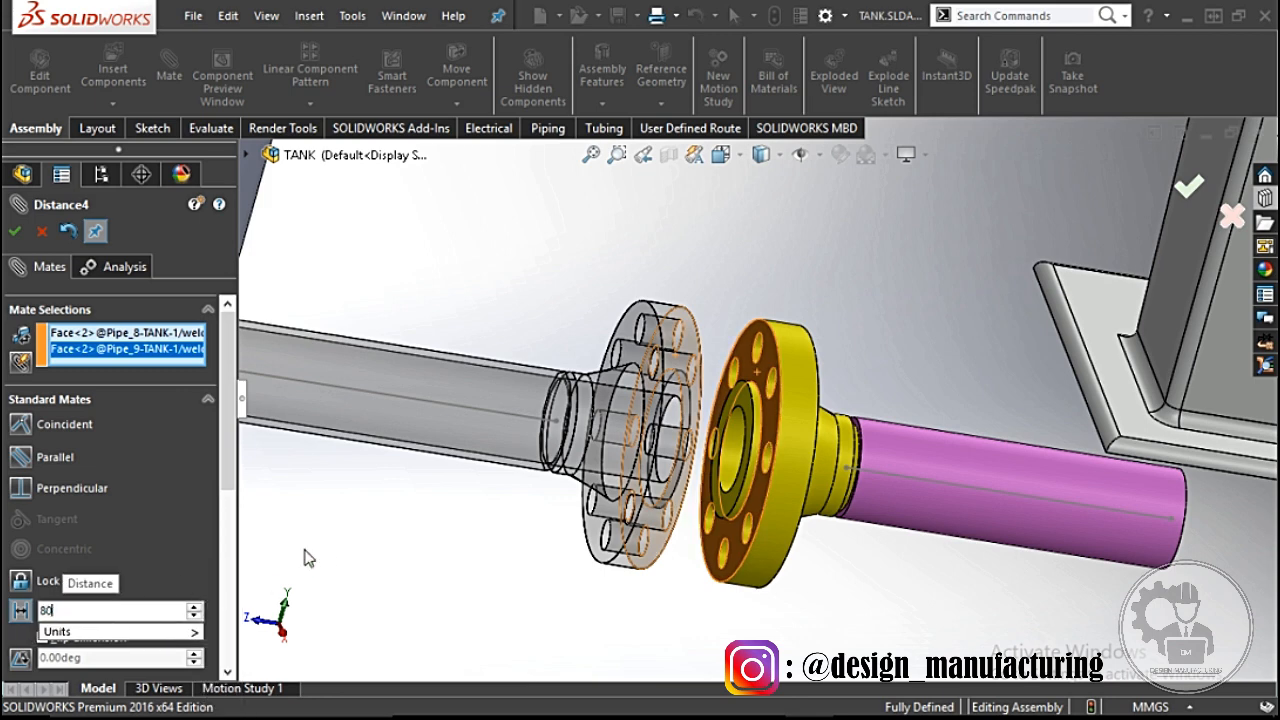
key(Return)
click(288, 577)
Step: Align the flanges' bolt holes with a concentric mate between one hole in each flange, and close the Mate command
middle_drag(286, 585, 686, 548)
scroll(686, 548, up, 8)
scroll(975, 410, down, 6)
middle_drag(853, 403, 700, 370)
scroll(737, 387, down, 2)
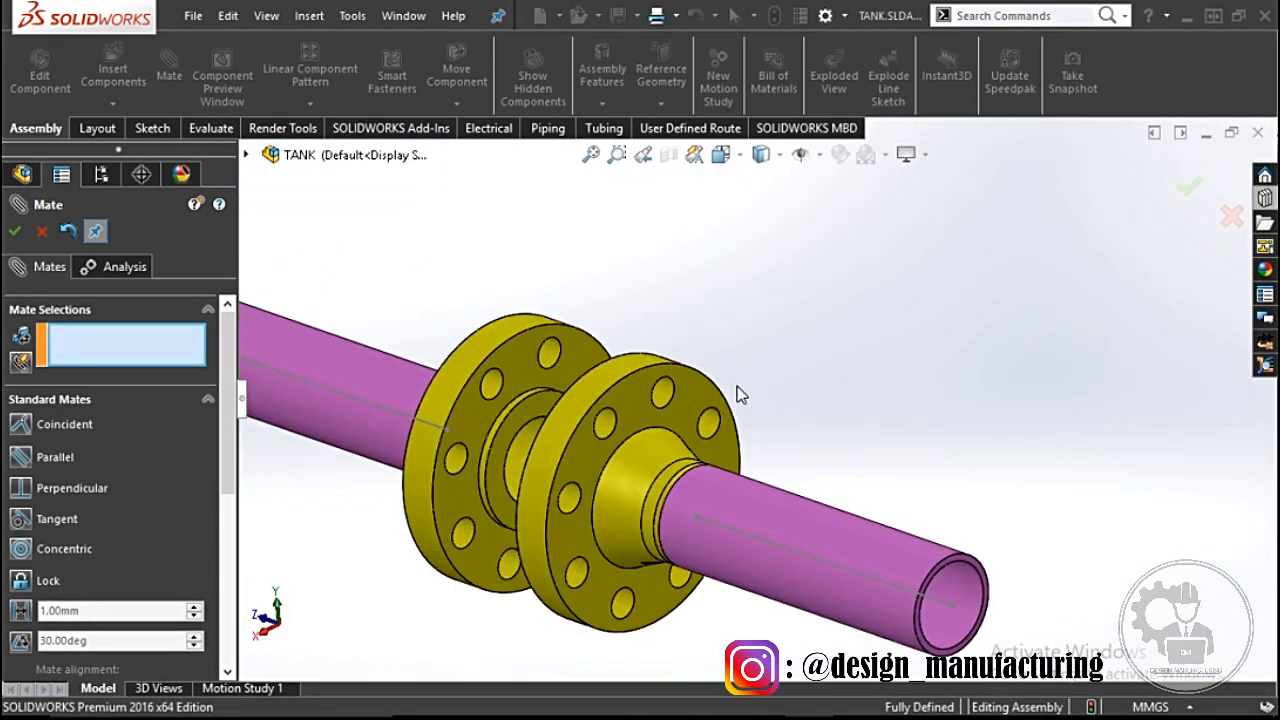
click(607, 428)
click(493, 385)
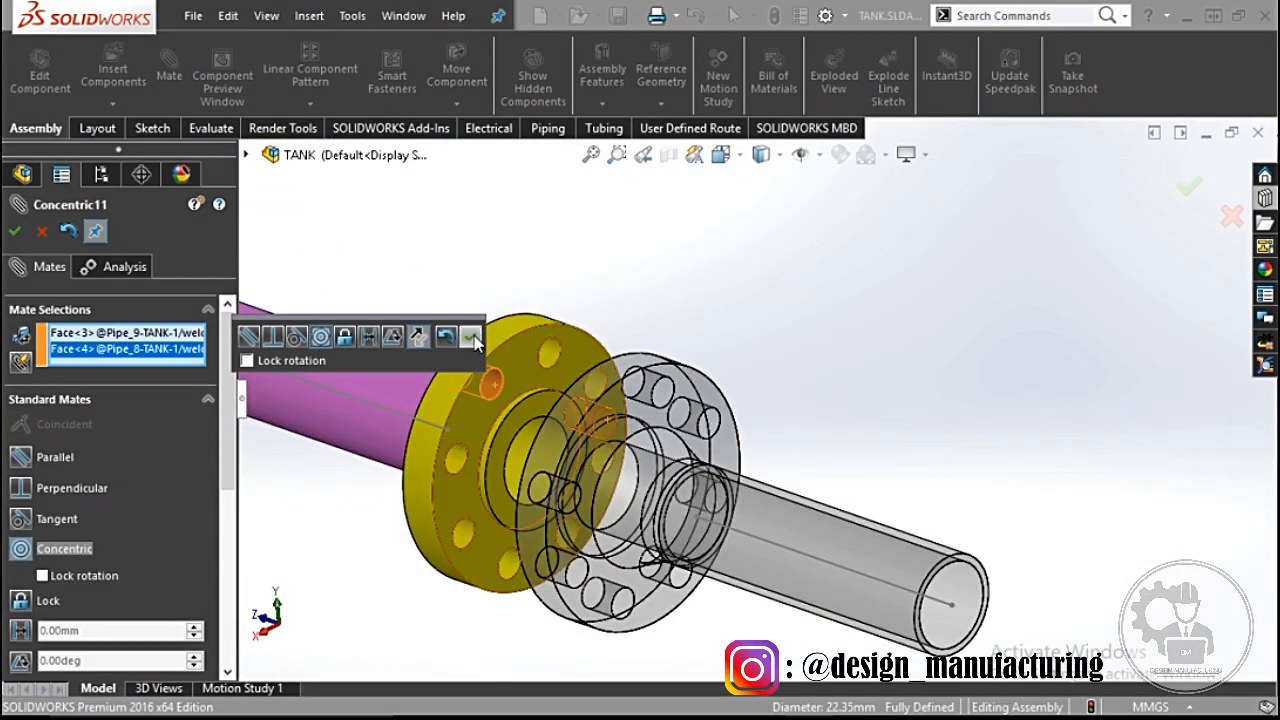
click(488, 351)
click(16, 232)
Step: Save the TANK assembly together with all its modified referenced documents
middle_drag(266, 336, 580, 371)
click(618, 18)
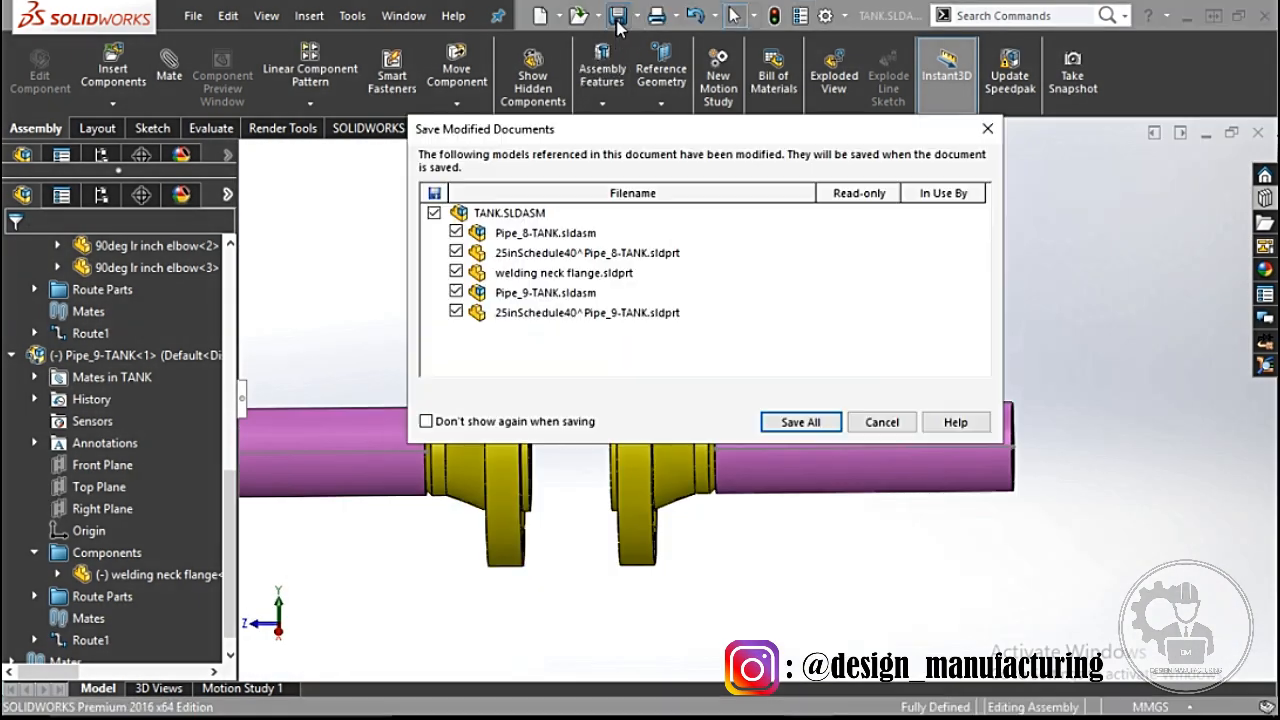
click(799, 422)
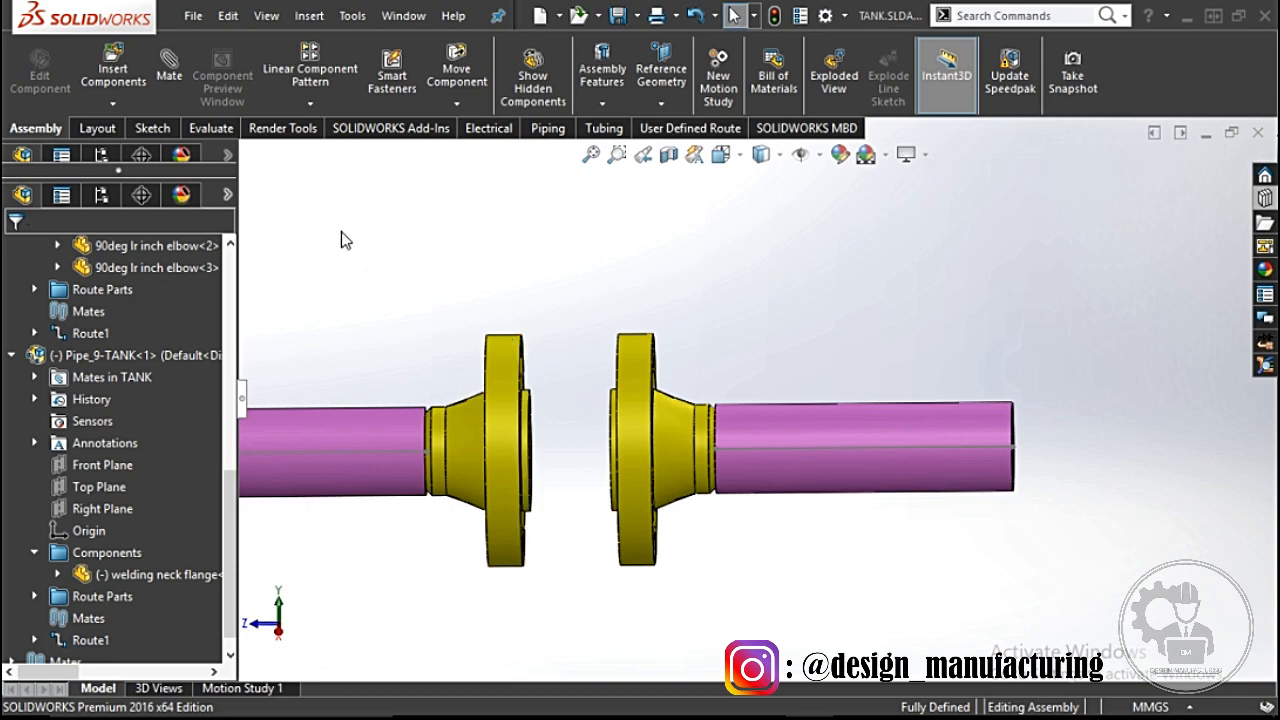
Step: Insert a new part into the assembly and open it for editing in context
click(114, 104)
click(129, 148)
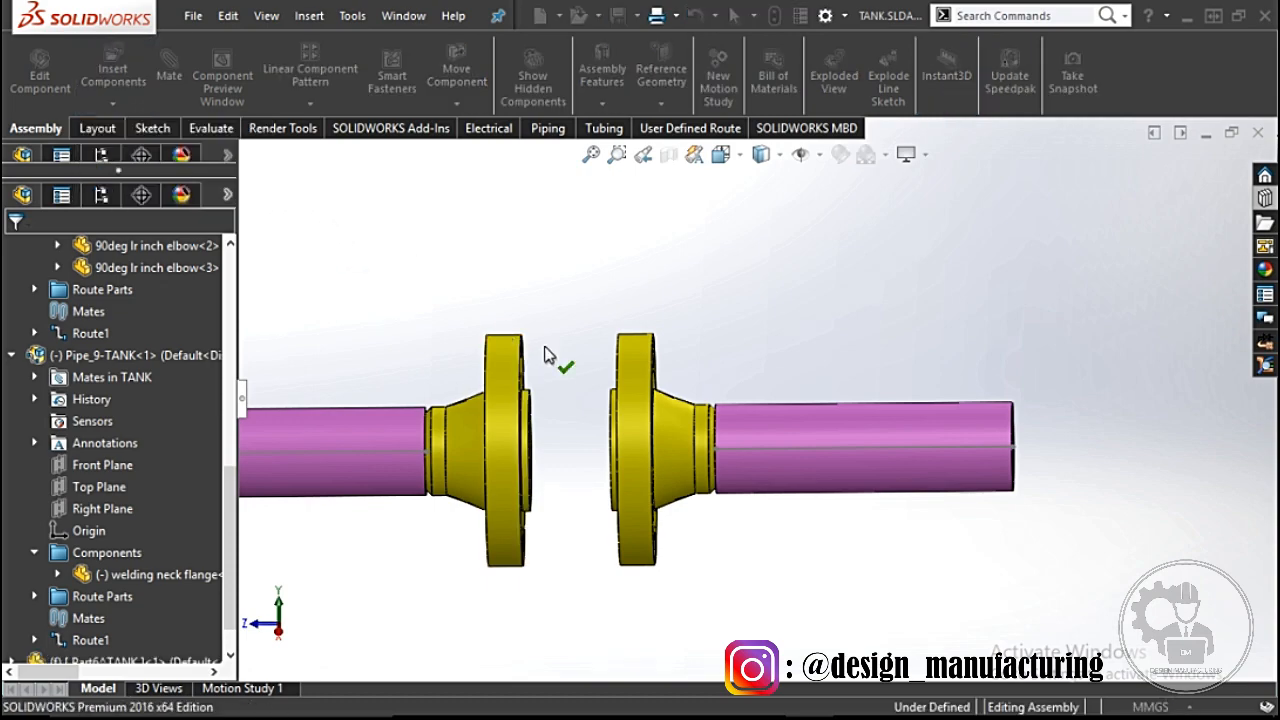
click(546, 350)
middle_drag(546, 350, 590, 410)
scroll(586, 424, up, 3)
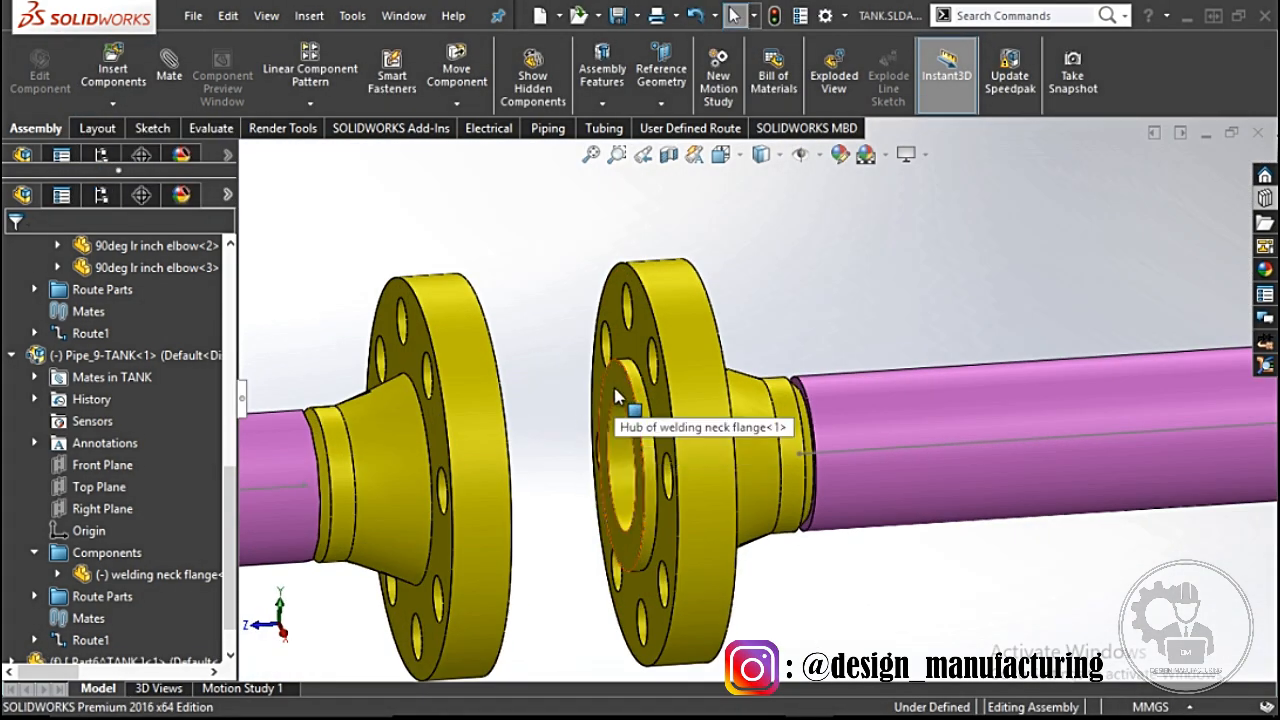
scroll(192, 611, down, 2)
right_click(190, 617)
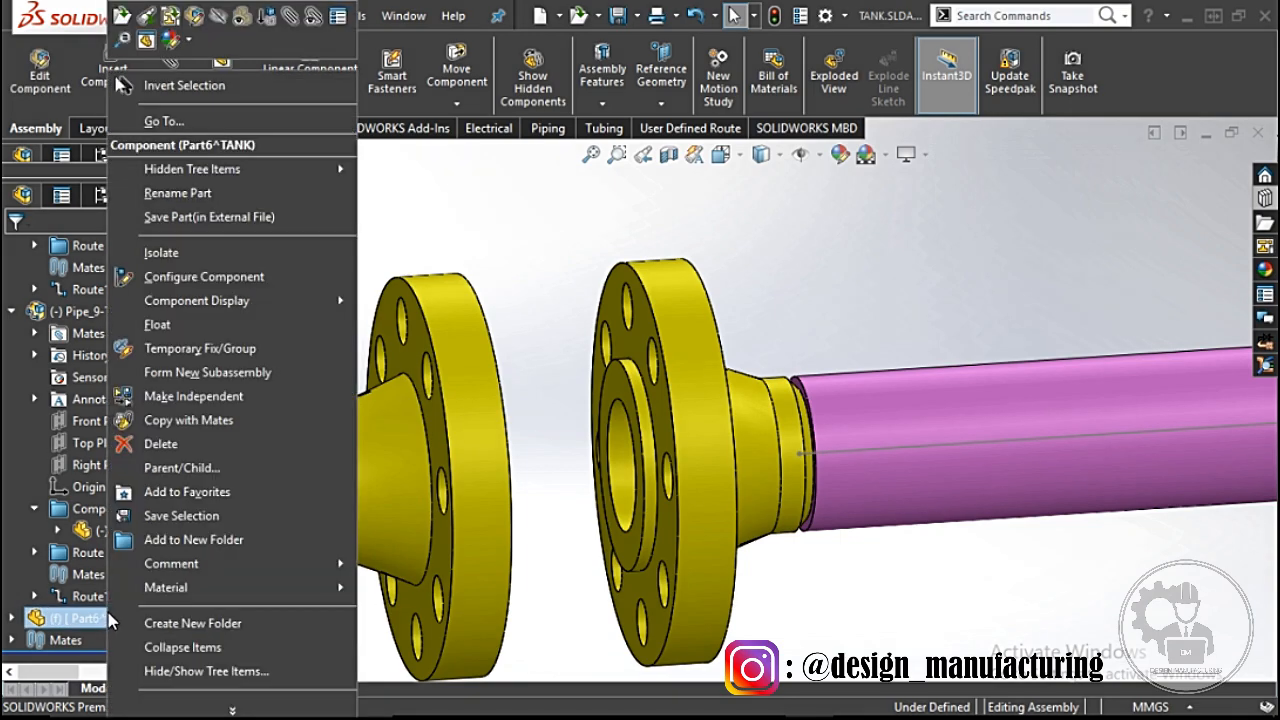
click(199, 20)
Step: Sketch on the new route's flange face, converting the circular edge around its bore and offsetting that circle outward by 5 mm
click(652, 376)
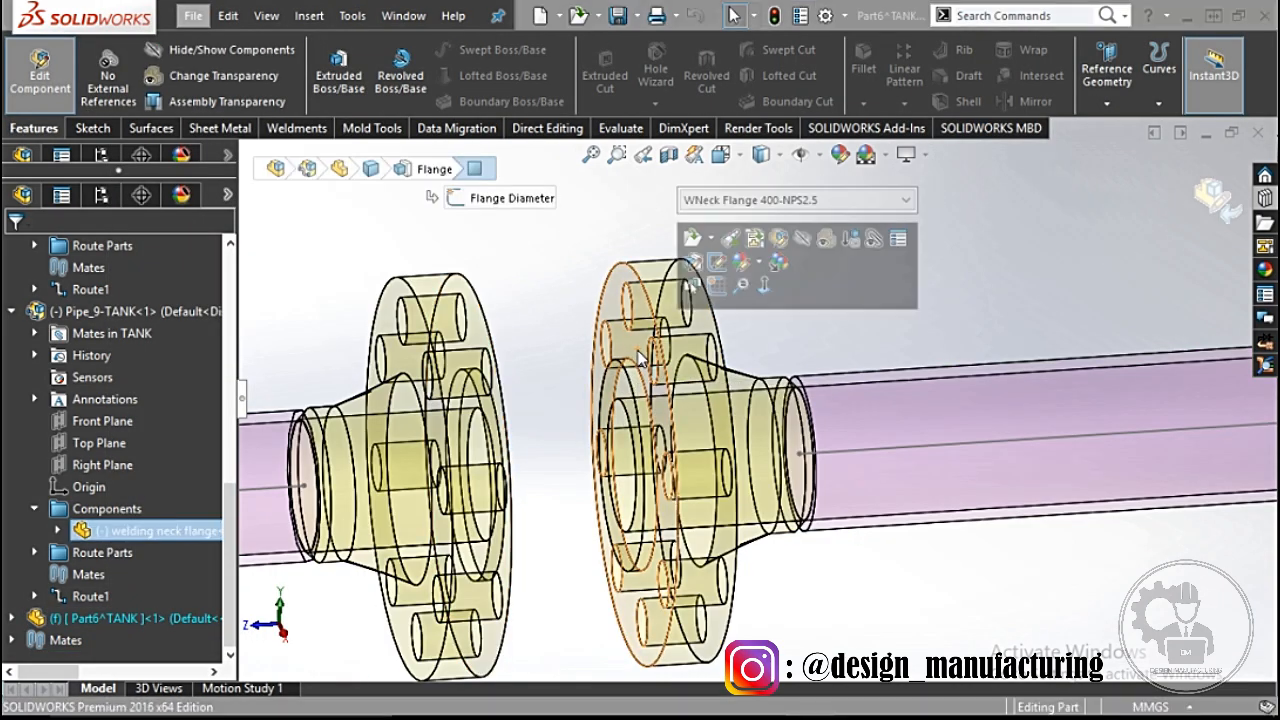
click(729, 289)
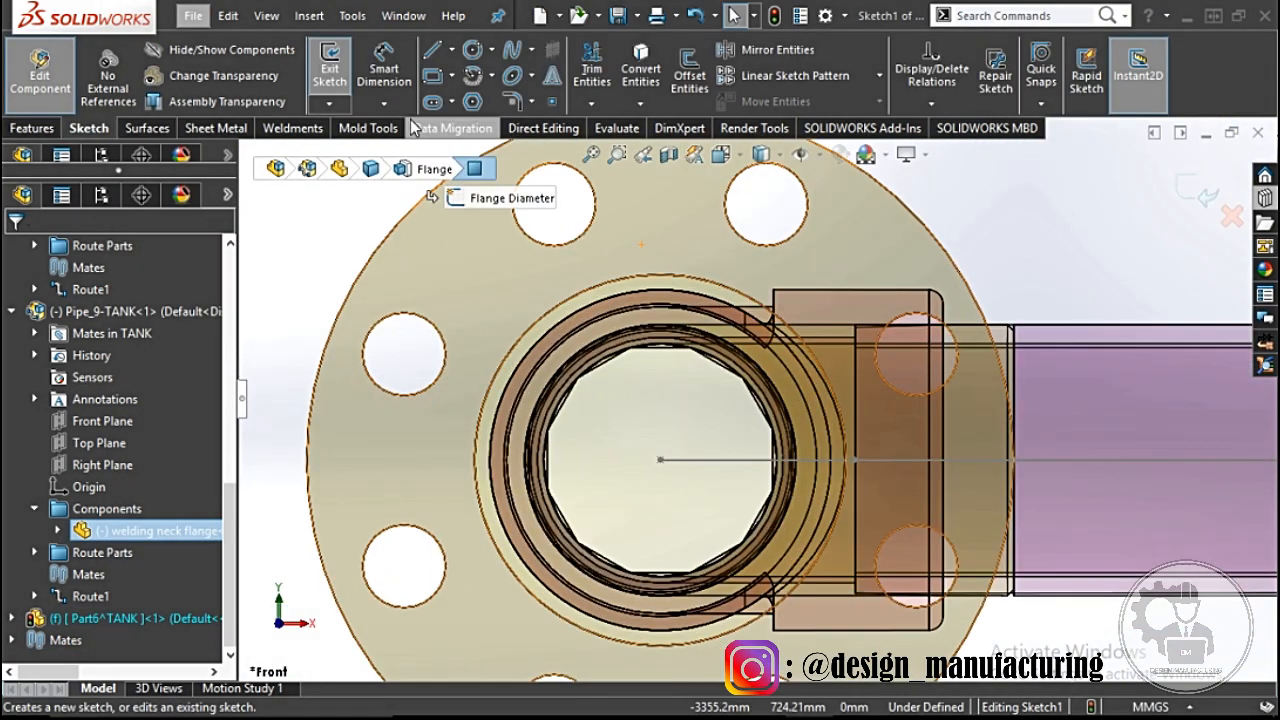
click(627, 60)
scroll(640, 380, up, 3)
middle_drag(640, 380, 669, 418)
scroll(669, 418, up, 5)
scroll(480, 300, down, 6)
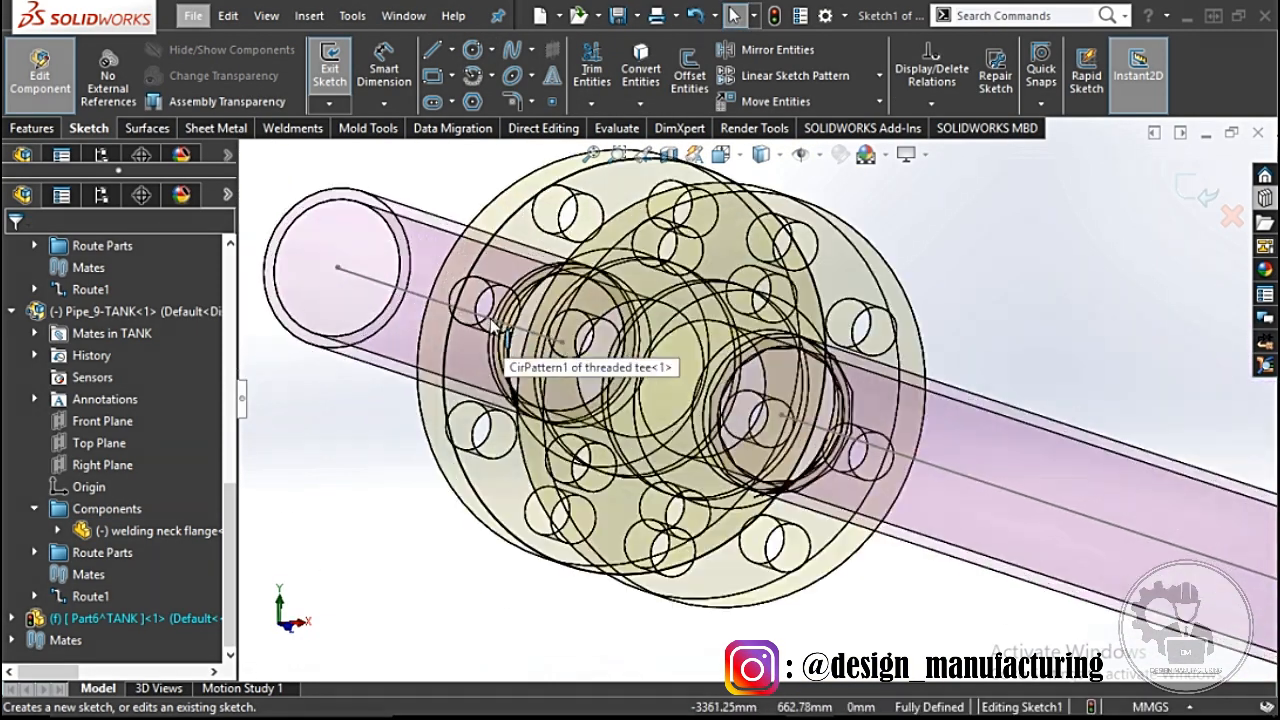
middle_drag(500, 342, 619, 279)
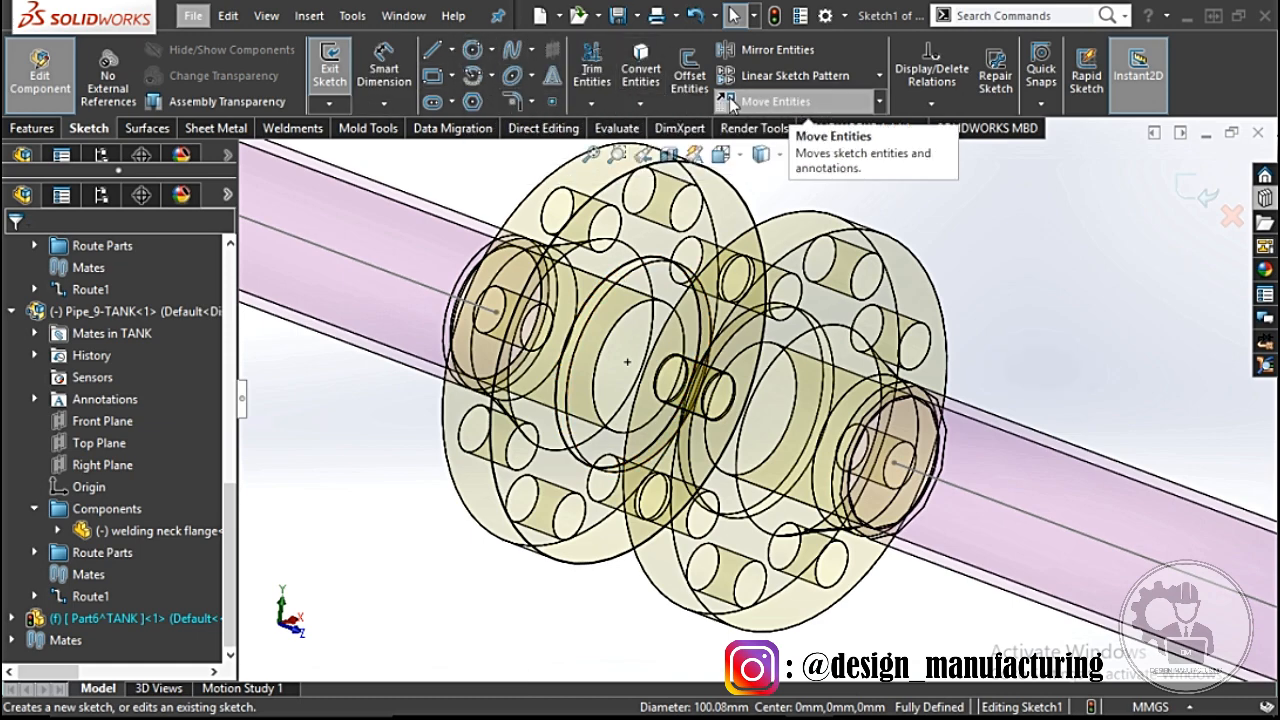
click(689, 75)
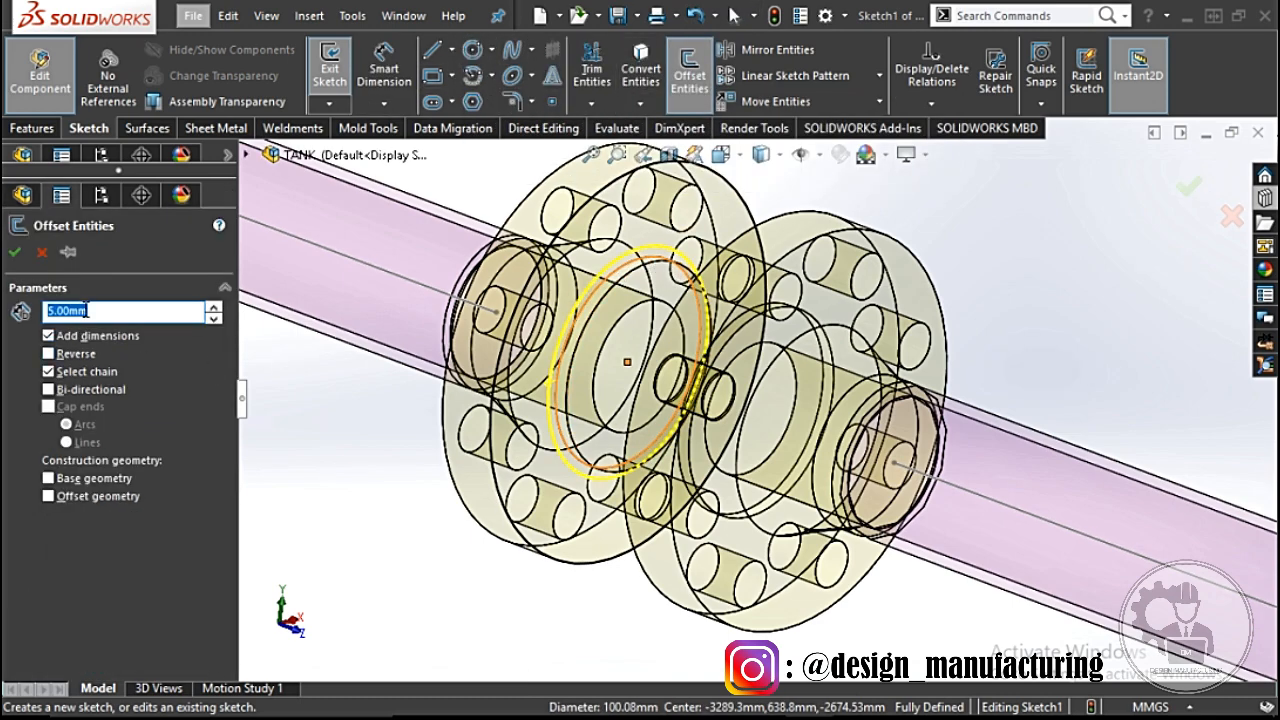
click(15, 254)
Step: Extrude the ring between the two circles up to the opposite flange's face, using the Up To Surface end condition
click(33, 128)
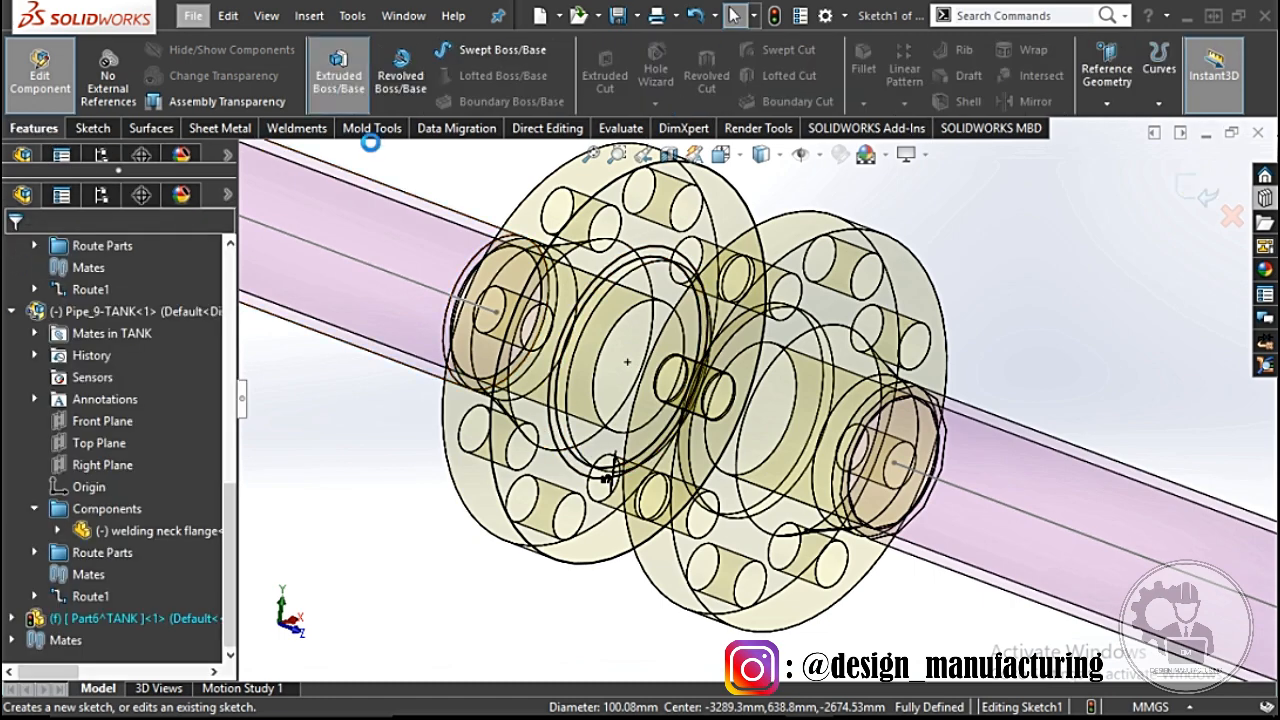
scroll(631, 292, down, 5)
click(653, 291)
scroll(660, 306, up, 4)
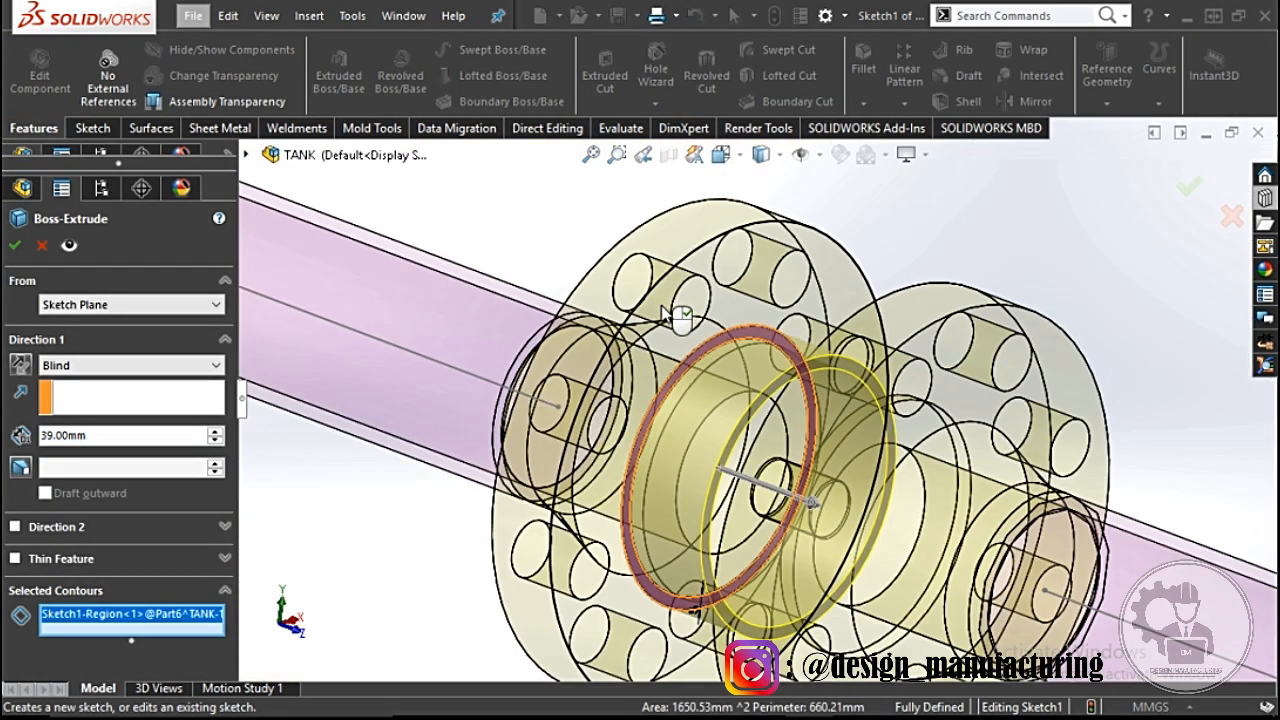
scroll(714, 334, up, 7)
scroll(852, 417, down, 5)
middle_drag(741, 409, 700, 370)
click(130, 365)
click(80, 406)
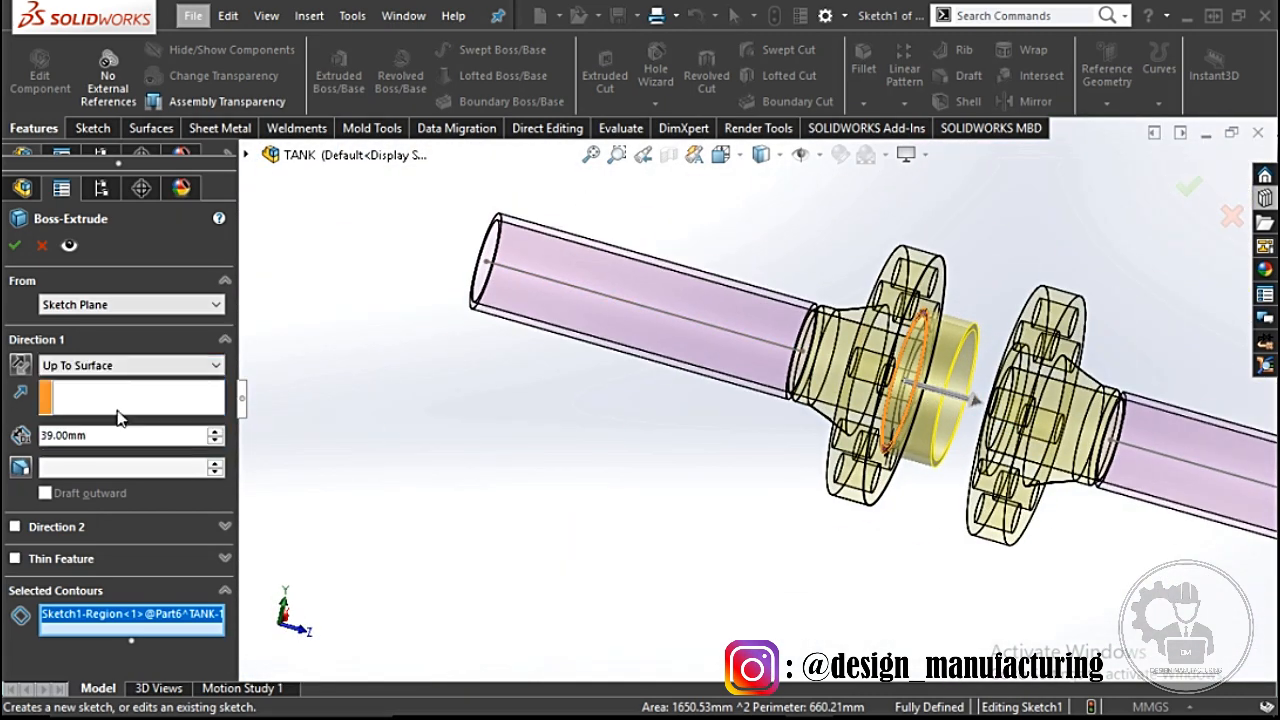
middle_drag(1025, 335, 1048, 362)
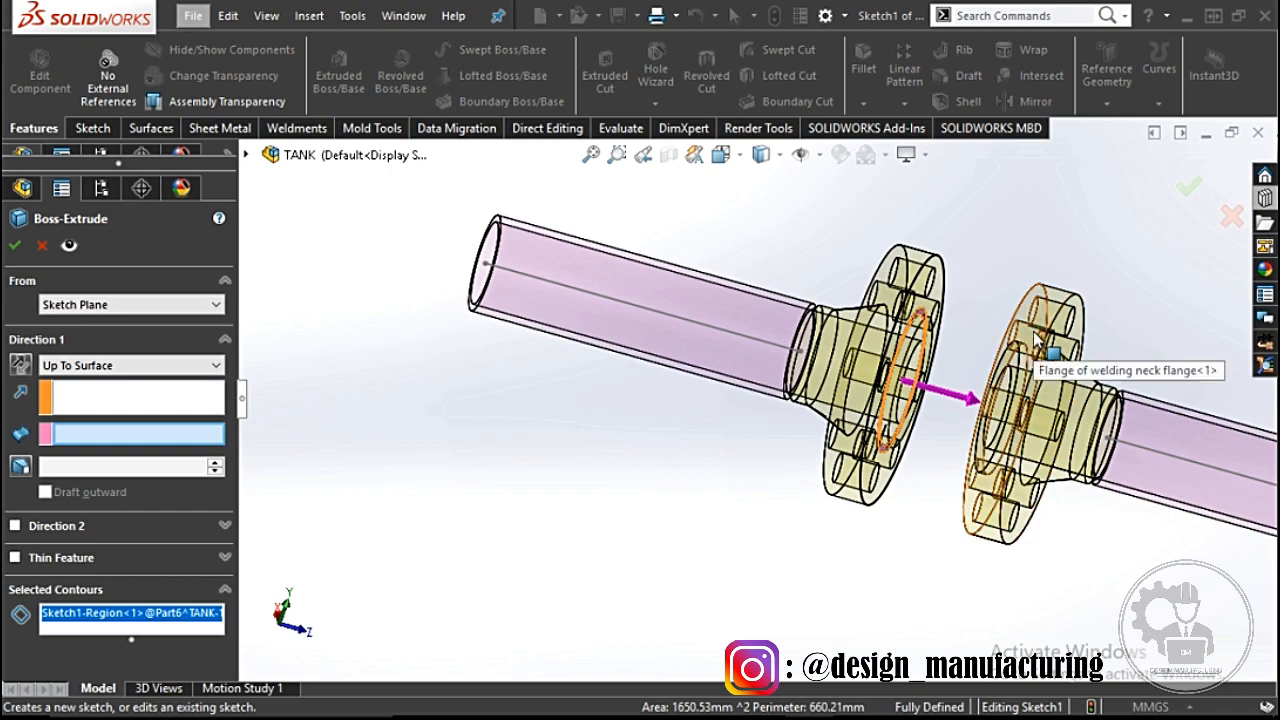
click(1036, 336)
scroll(666, 371, up, 6)
middle_drag(666, 371, 640, 380)
scroll(283, 345, down, 4)
Step: Finish editing the ring part and return to the assembly with both tanks and the pipe route in view
click(1213, 197)
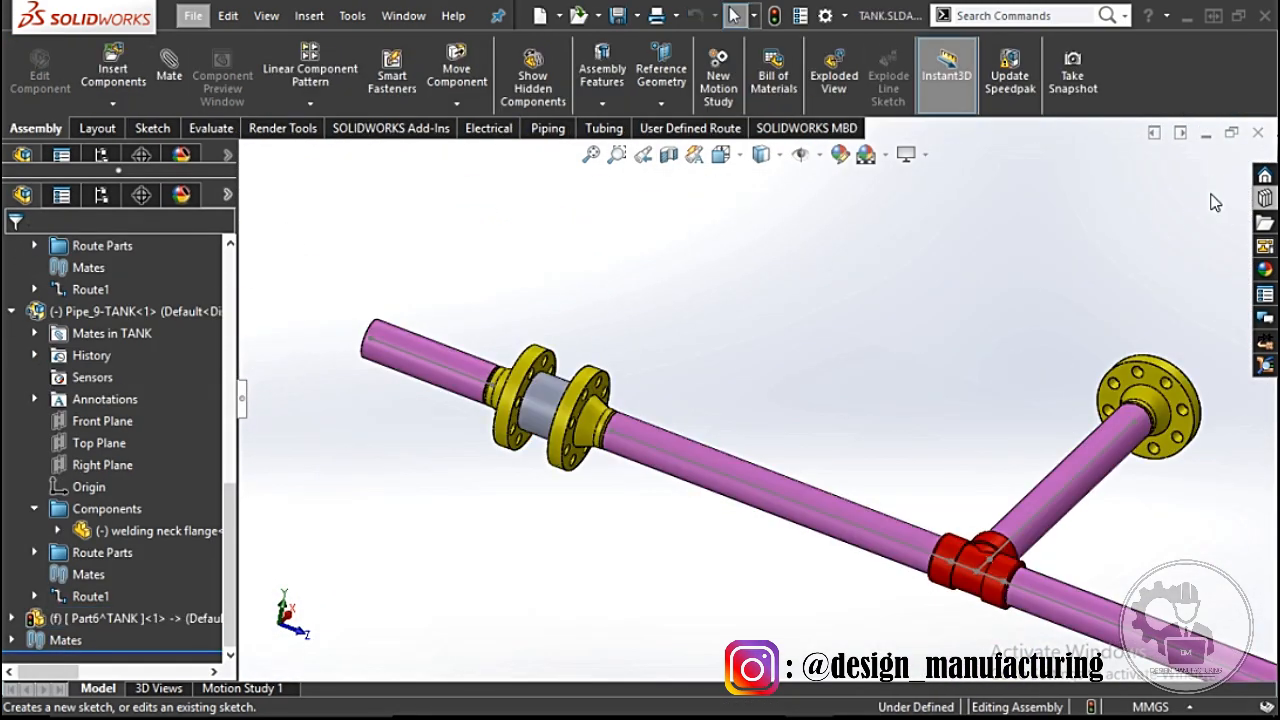
key(f)
middle_drag(1050, 380, 720, 435)
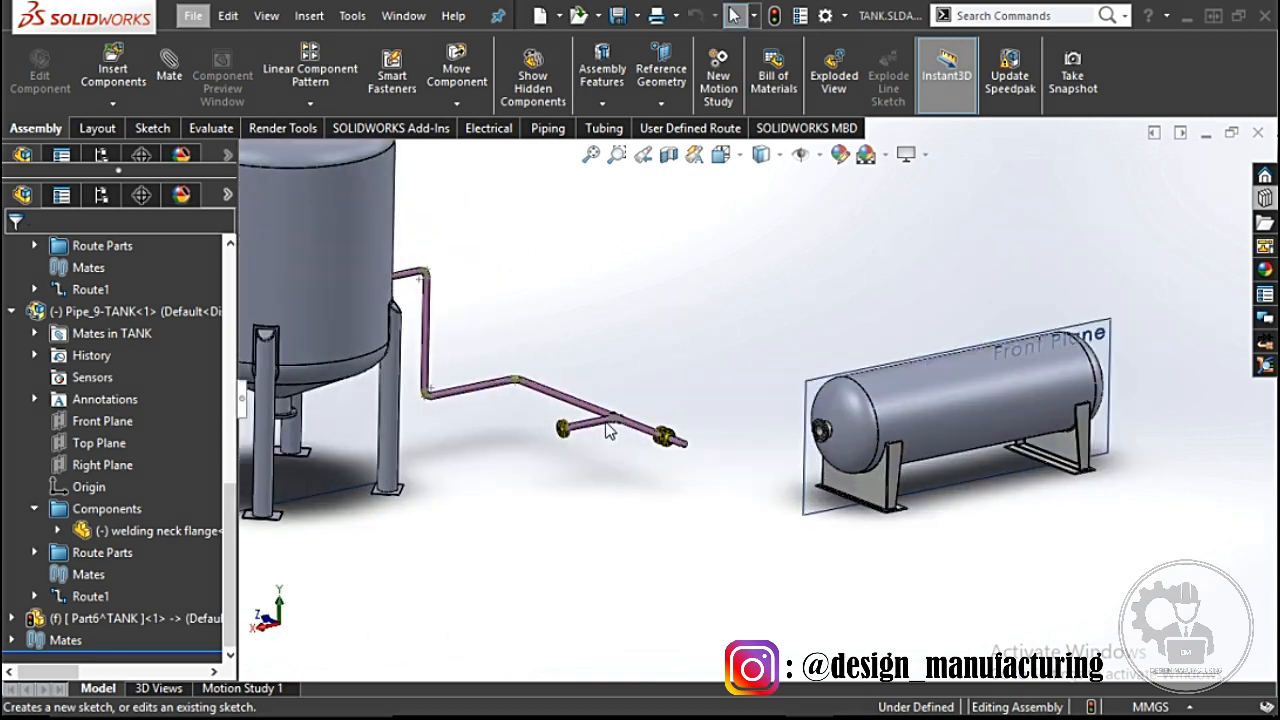
Step: Add Smart Fasteners through the bolt holes of the two flanges on either side of the ring part
scroll(716, 432, down, 8)
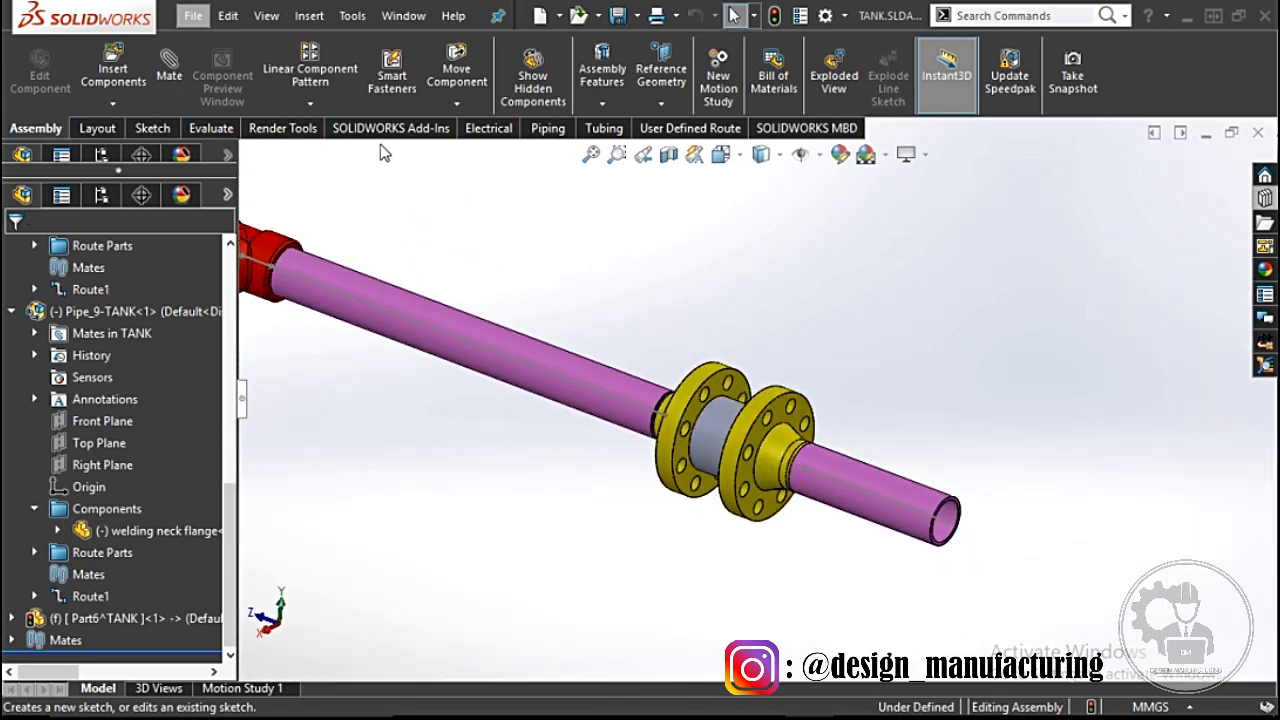
click(392, 72)
scroll(720, 369, down, 5)
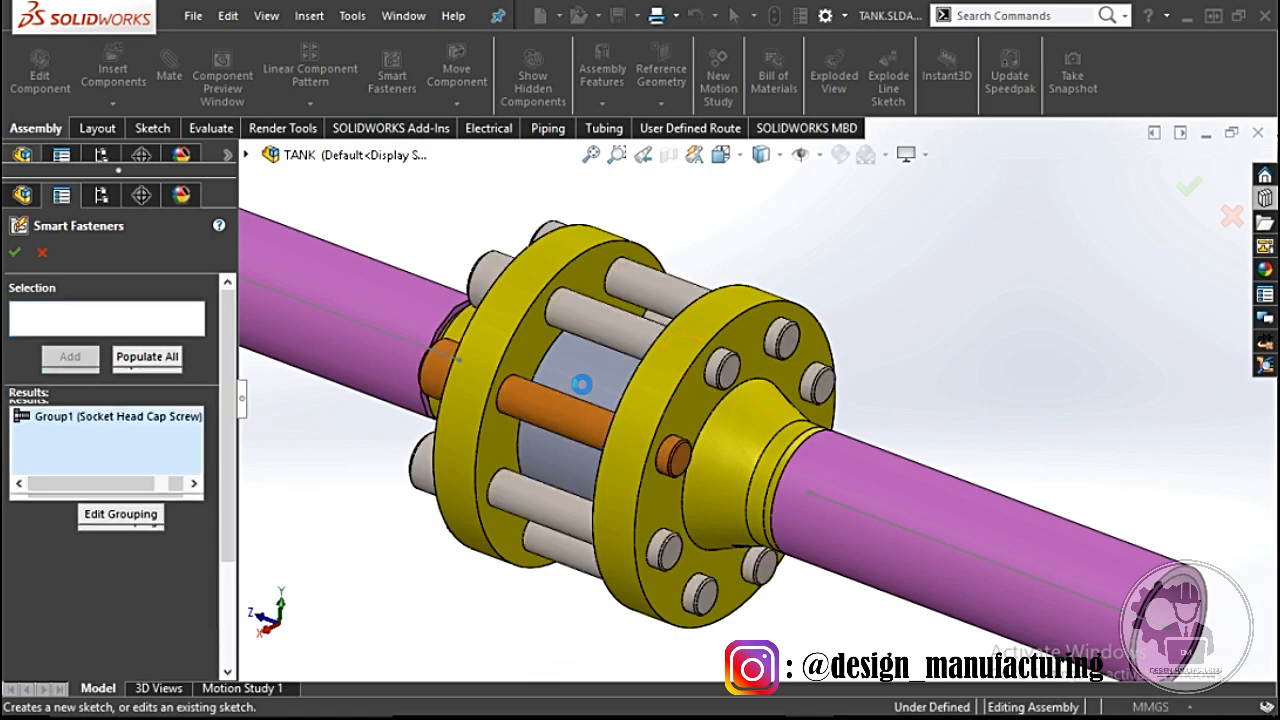
middle_drag(580, 386, 613, 388)
Step: Change the flange fasteners' type to Heavy Hex Bolt
double_click(160, 524)
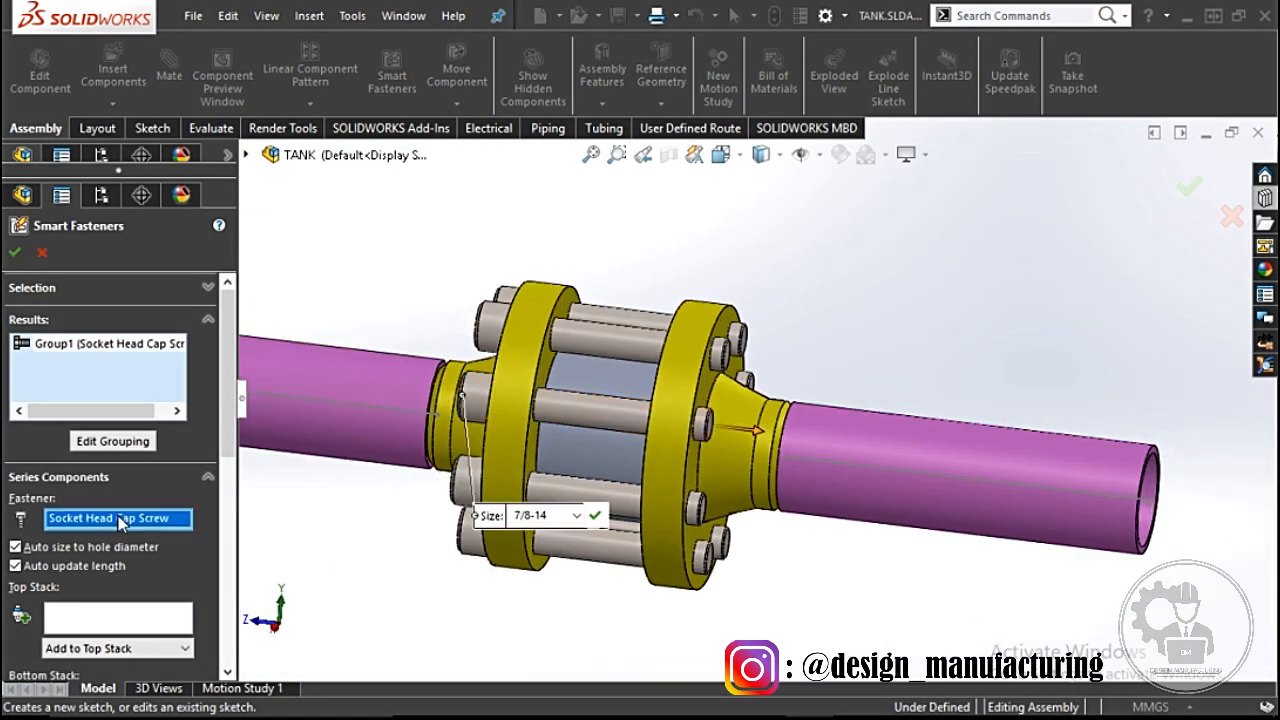
scroll(580, 405, up, 2)
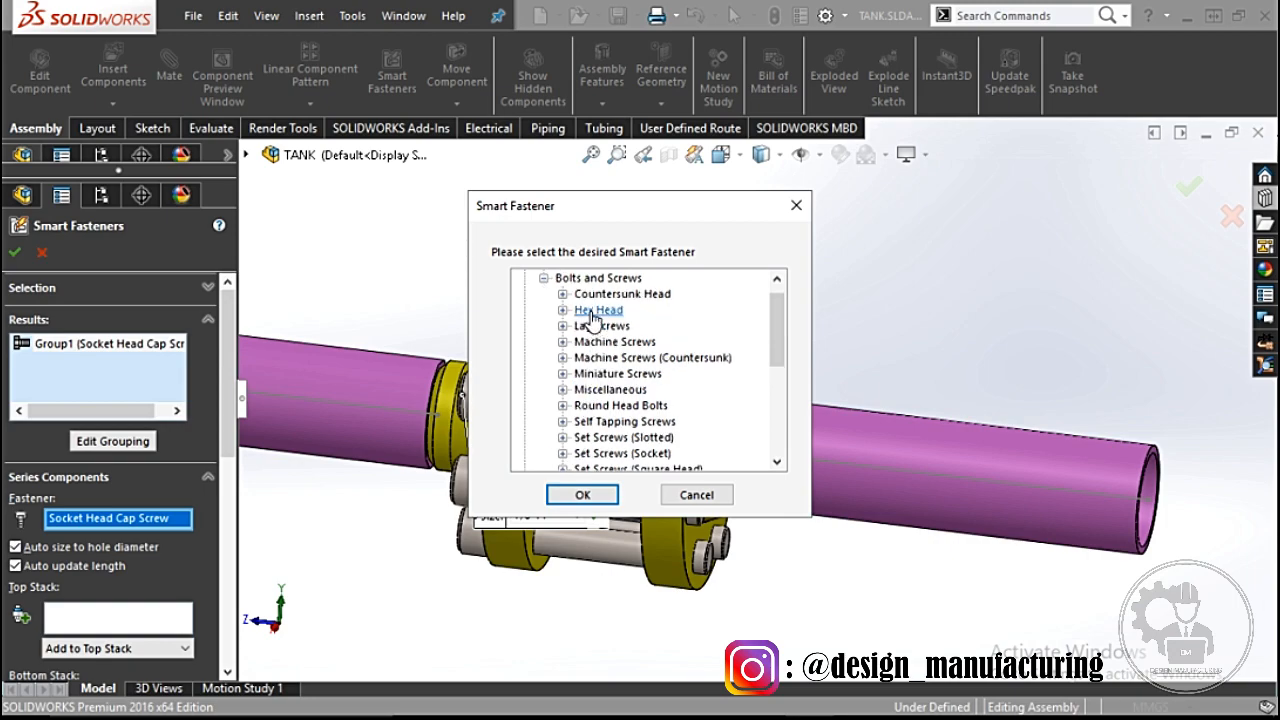
double_click(580, 325)
click(584, 495)
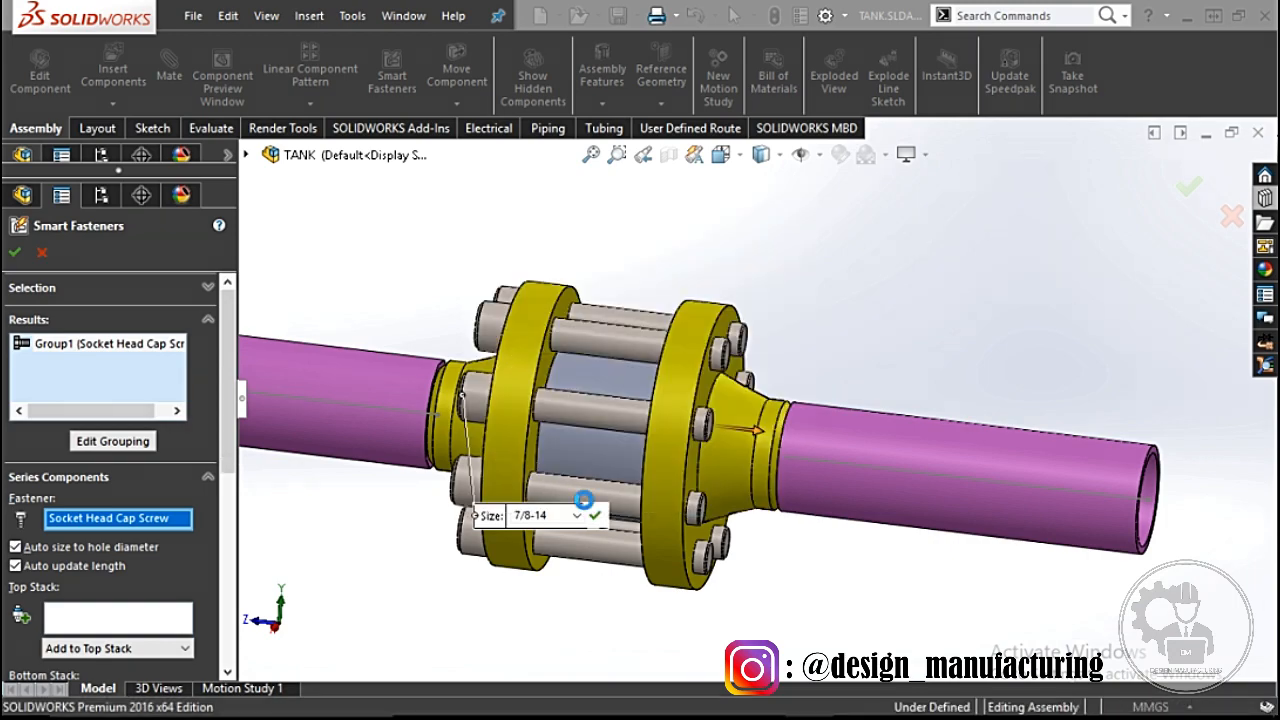
scroll(640, 380, up, 2)
middle_drag(580, 360, 462, 392)
Step: Add nuts to the bottom stack of the heavy hex bolts and finish the Smart Fasteners
drag(230, 457, 222, 543)
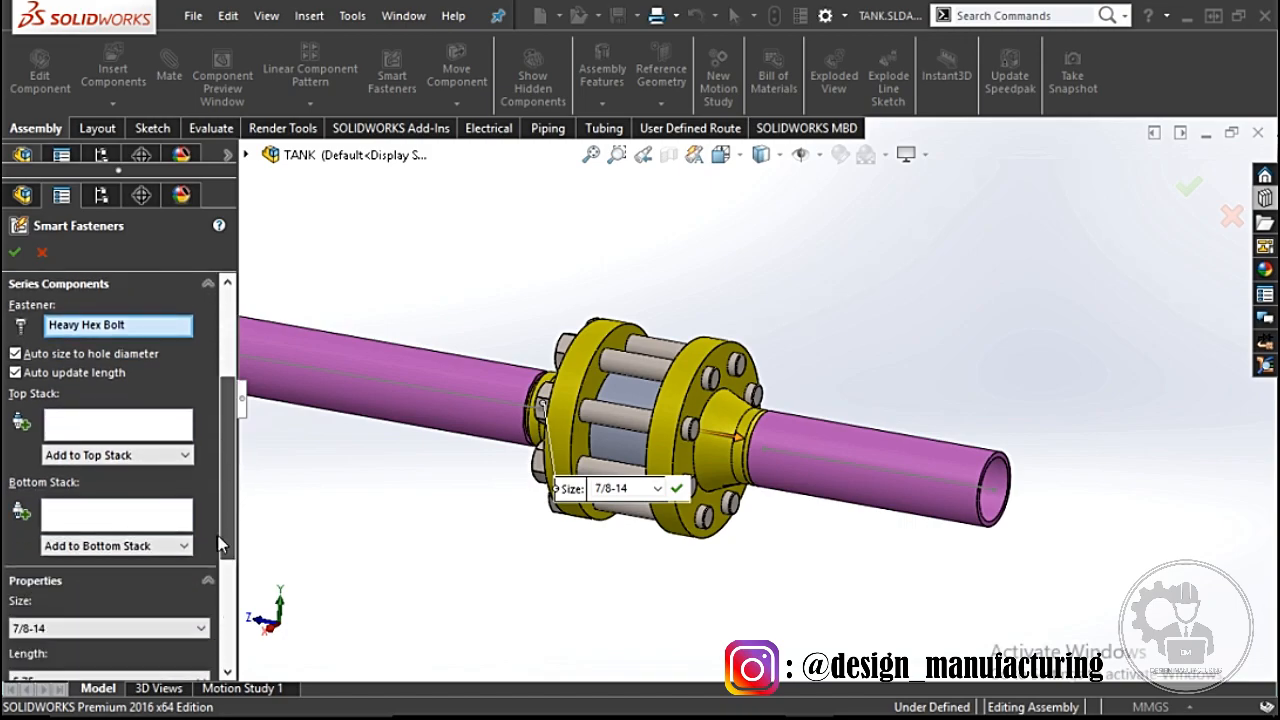
click(185, 546)
click(74, 296)
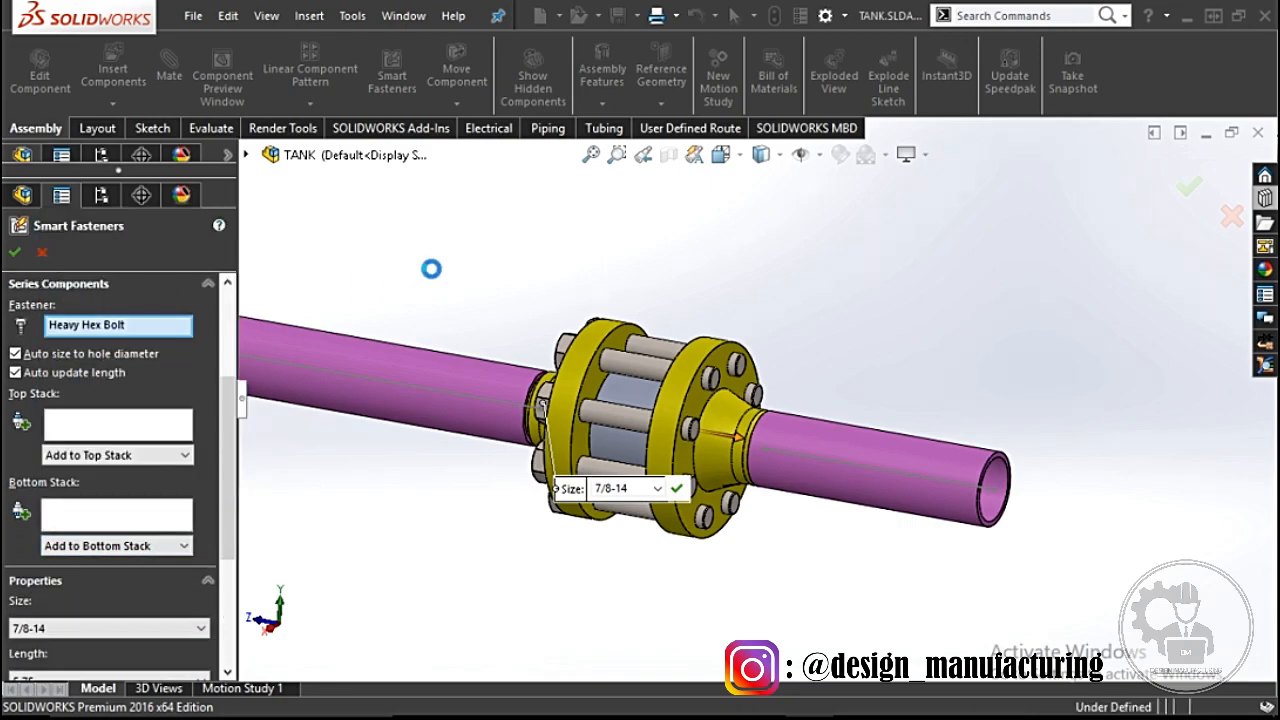
scroll(628, 410, down, 3)
middle_drag(757, 411, 773, 285)
scroll(619, 339, up, 4)
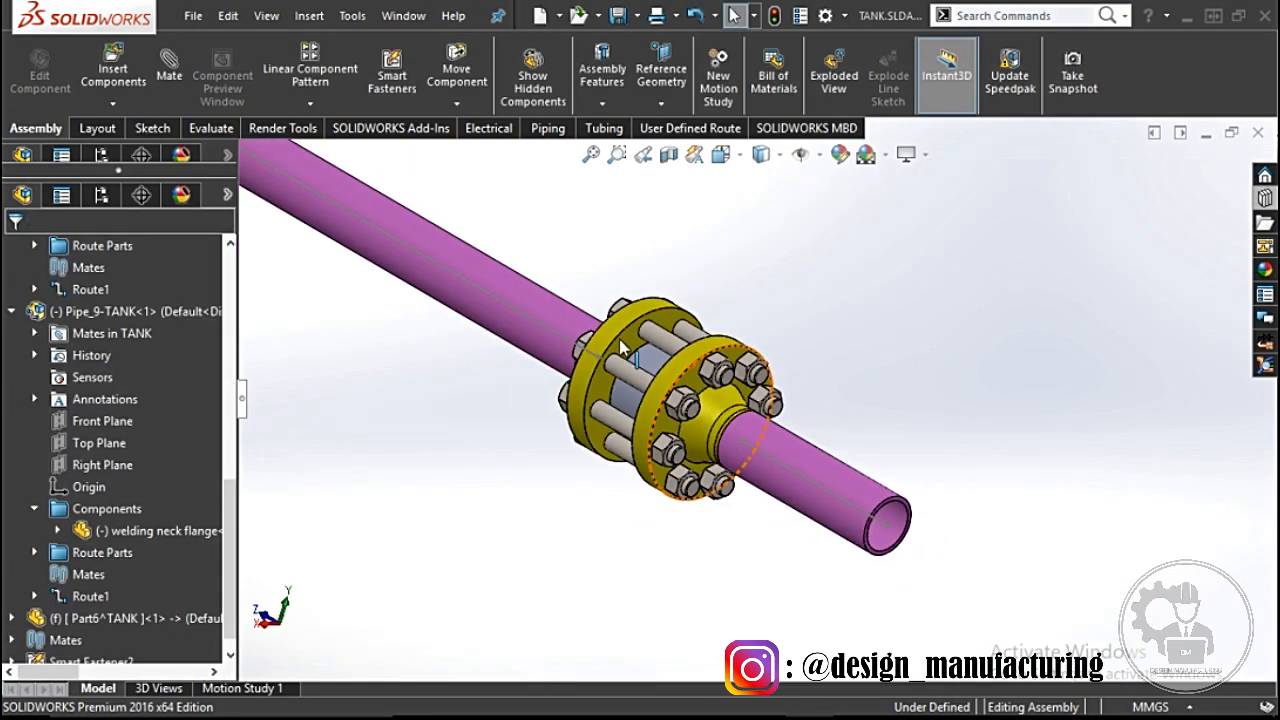
middle_drag(619, 339, 660, 357)
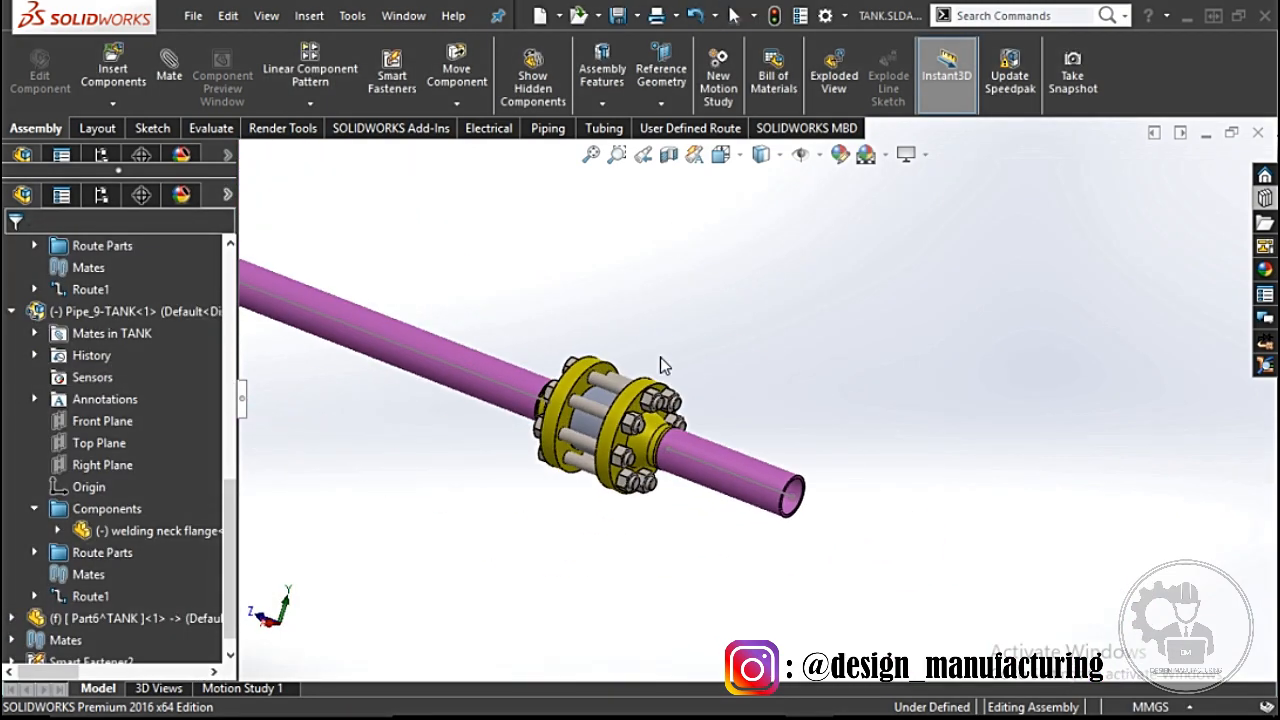
Step: Collapse the expanded route components in the feature tree and save the assembly with all its modified documents
click(12, 311)
scroll(40, 301, up, 2)
click(12, 267)
click(618, 15)
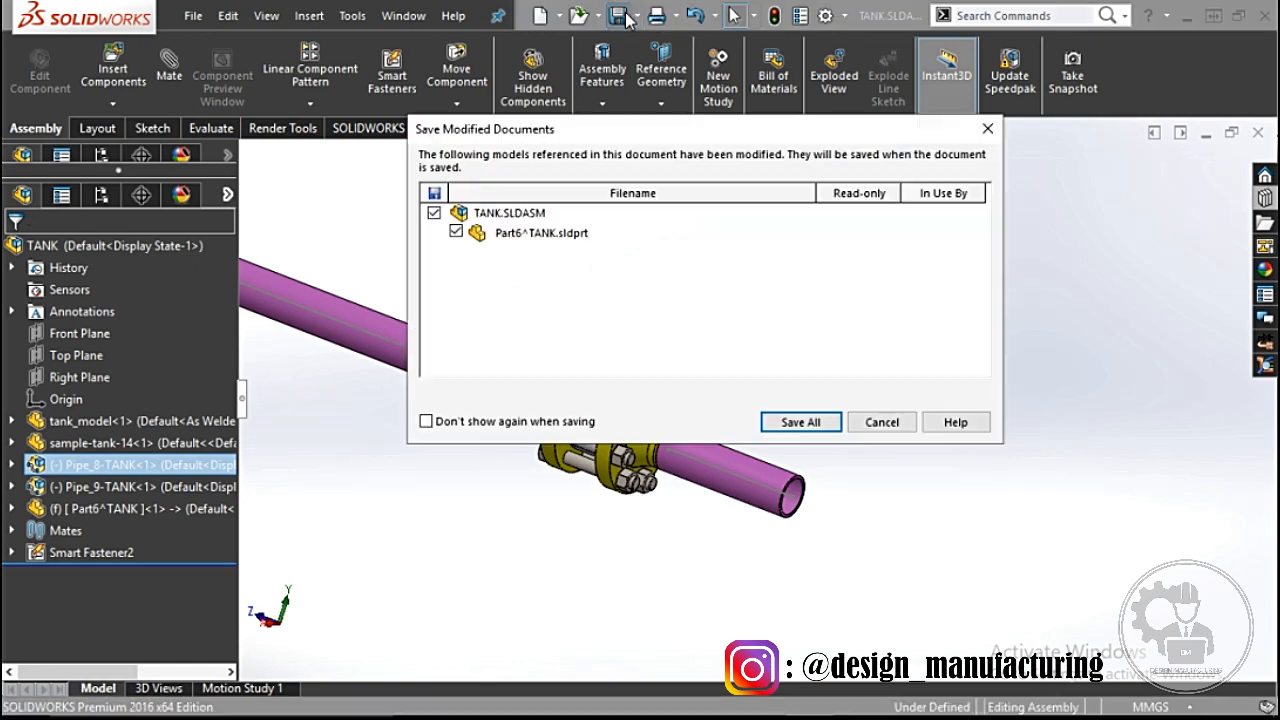
click(790, 419)
Step: Open the Pipe_9-TANK route, with the open pipe stub beyond the bolted flanges, for editing
scroll(723, 444, up, 3)
middle_drag(700, 430, 729, 514)
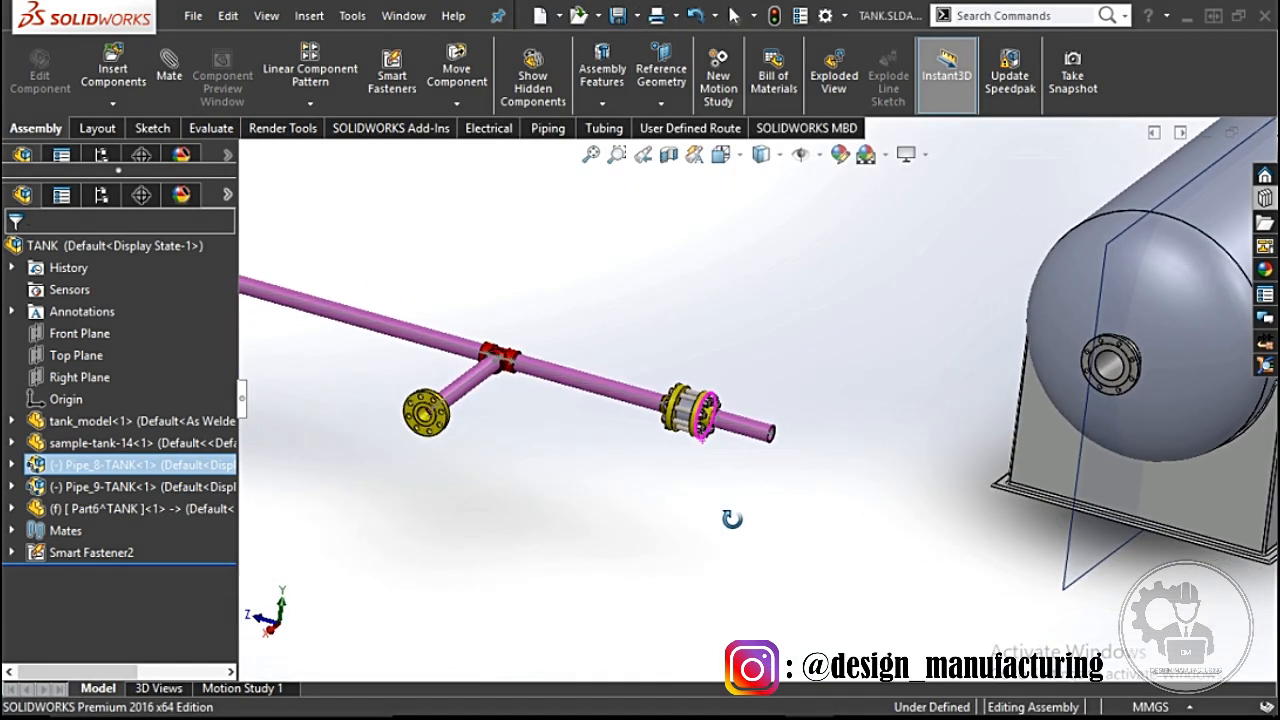
scroll(791, 434, down, 5)
middle_drag(791, 434, 754, 434)
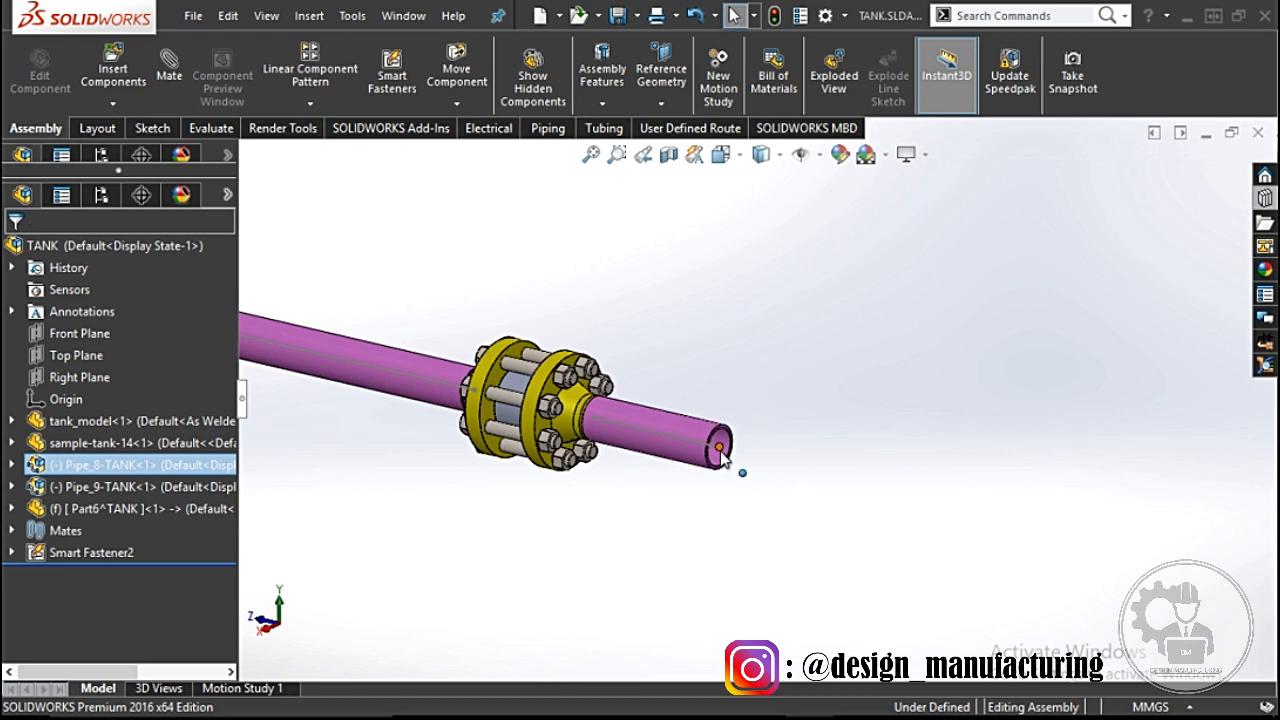
right_click(163, 468)
click(534, 503)
right_click(162, 508)
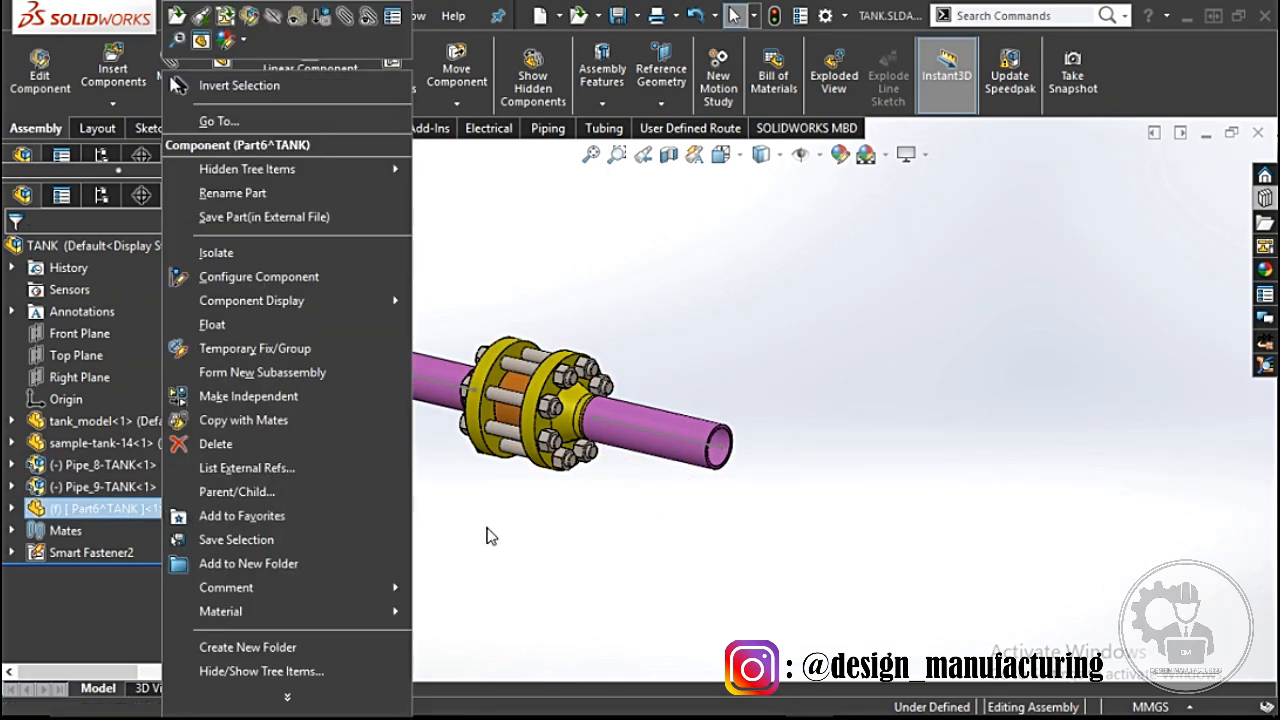
click(142, 484)
right_click(142, 486)
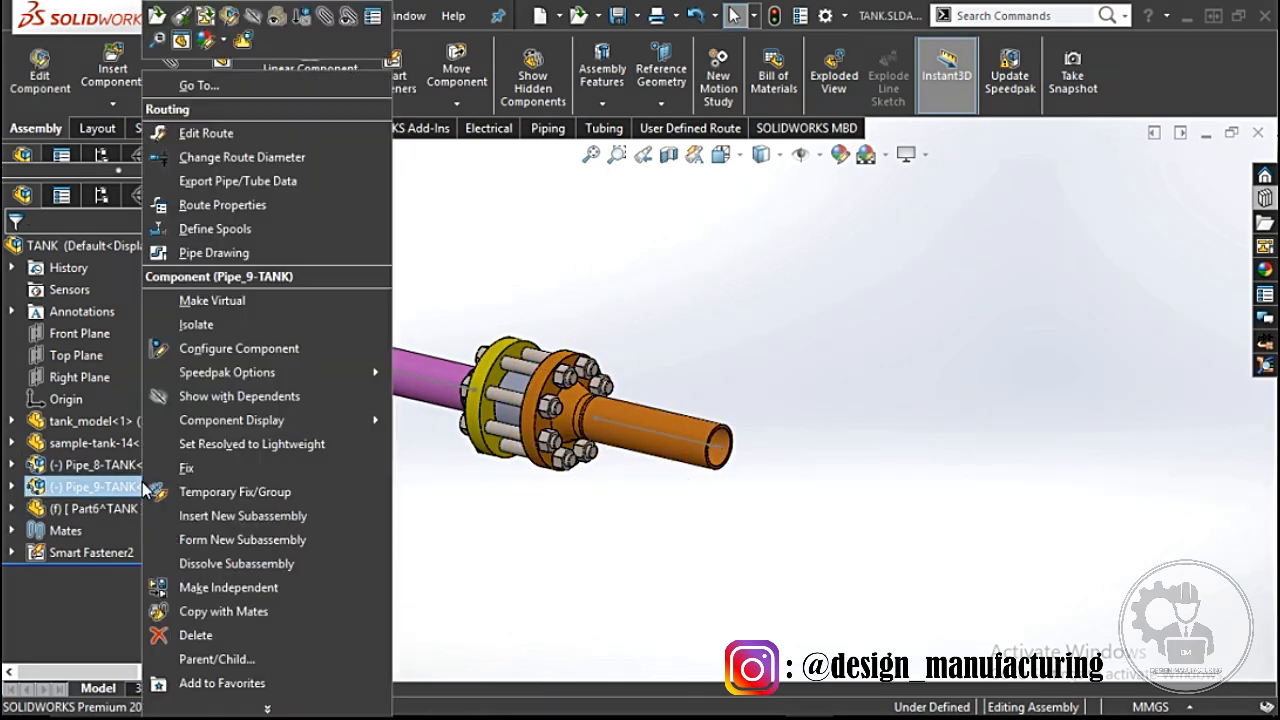
click(13, 487)
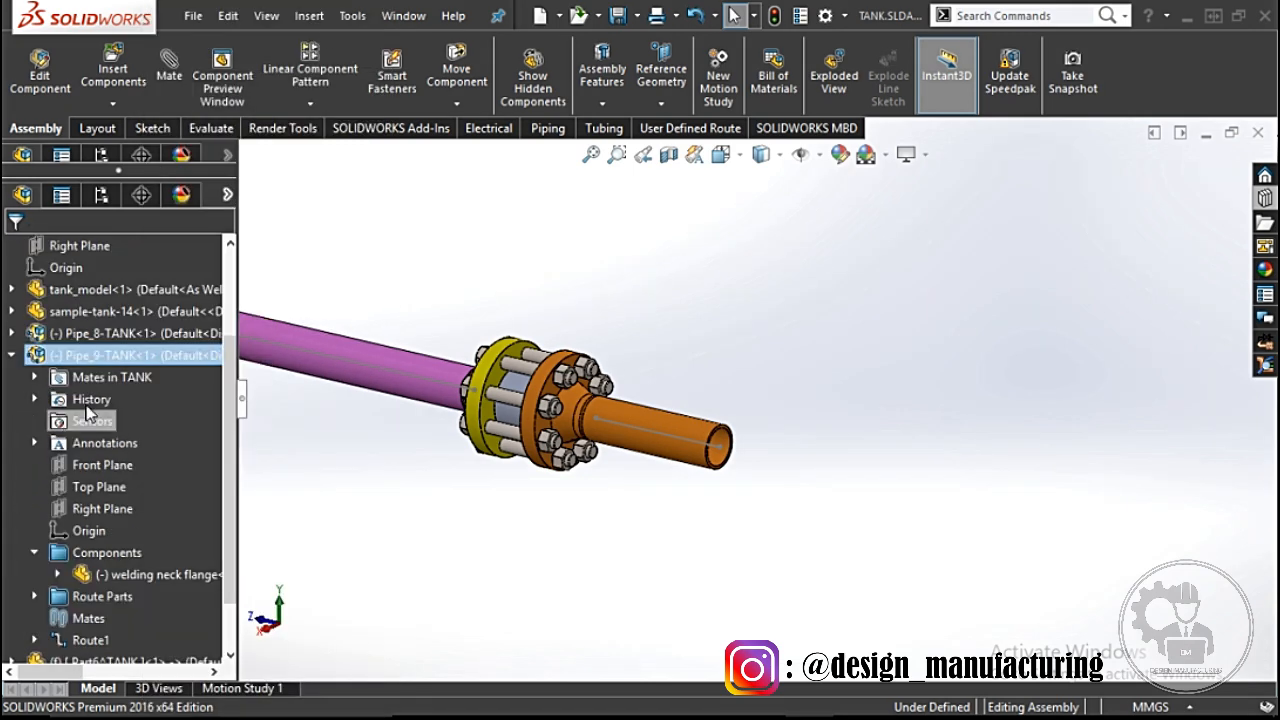
right_click(109, 359)
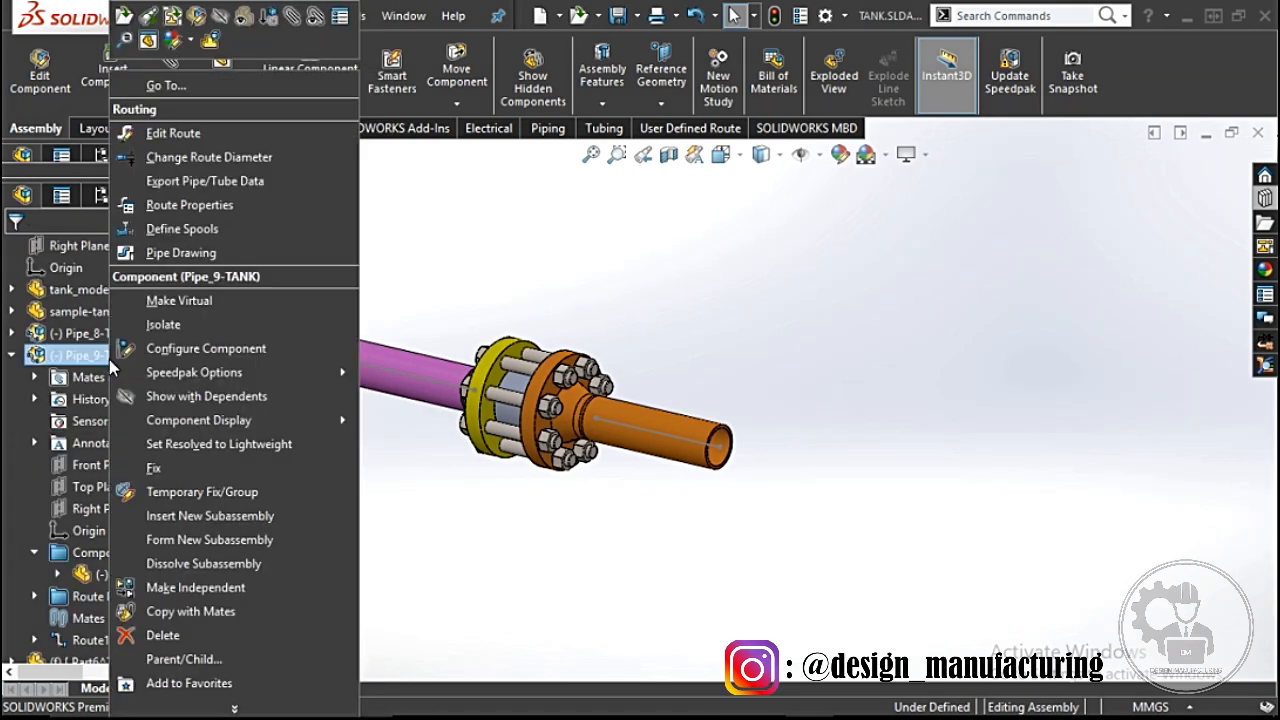
click(173, 133)
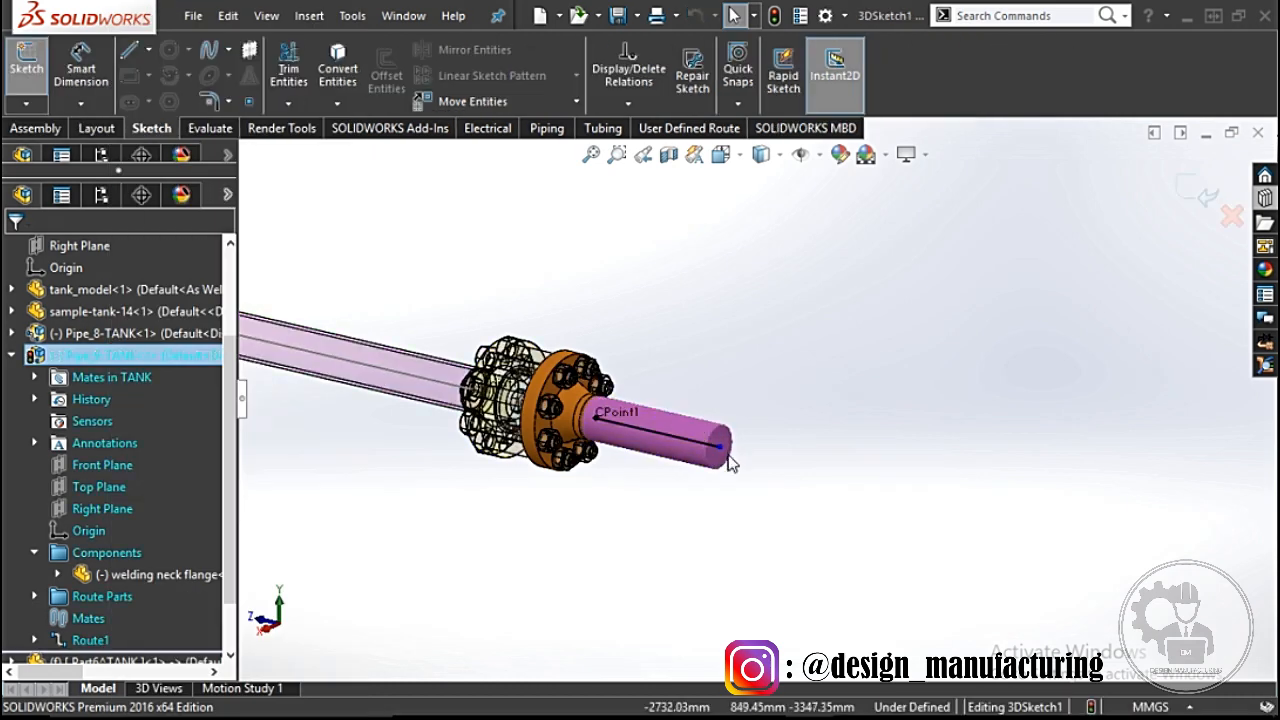
Step: Lengthen the pipe stub by moving its free endpoint to about X -3289, Y 639, Z -3063 mm
click(719, 447)
drag(767, 463, 783, 463)
scroll(760, 490, up, 2)
middle_drag(760, 490, 886, 440)
scroll(886, 440, down, 1)
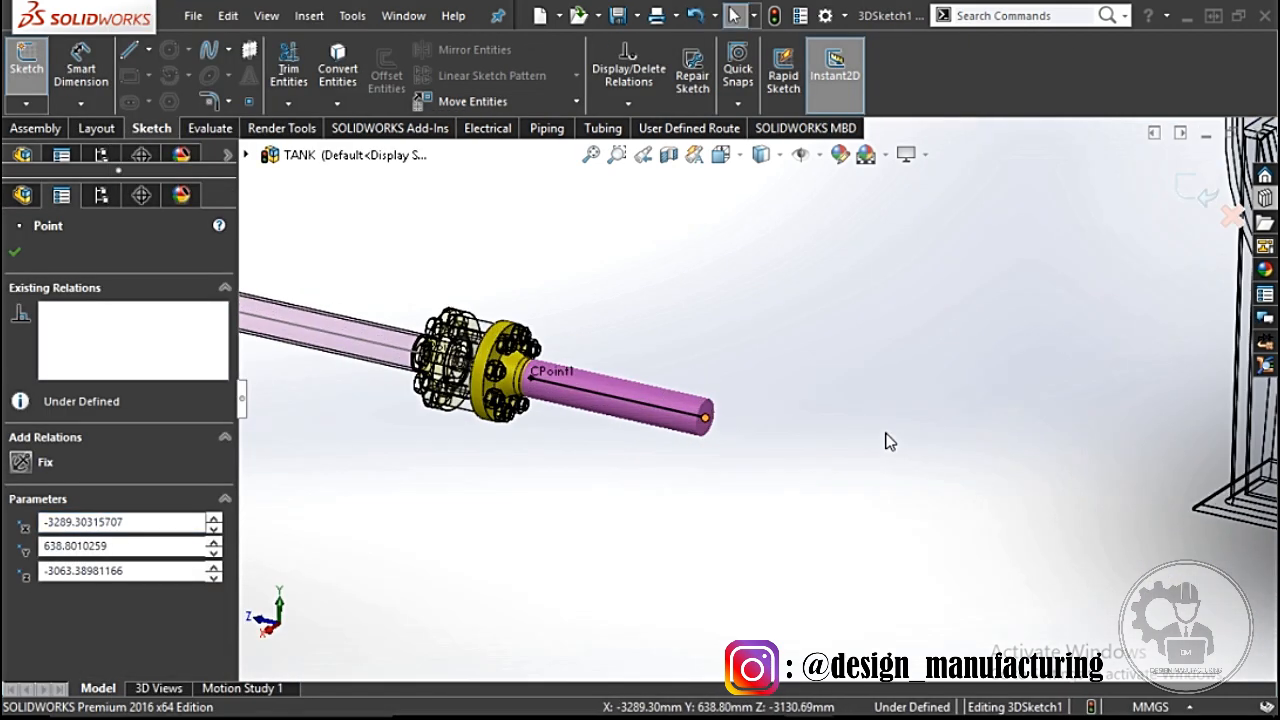
click(886, 440)
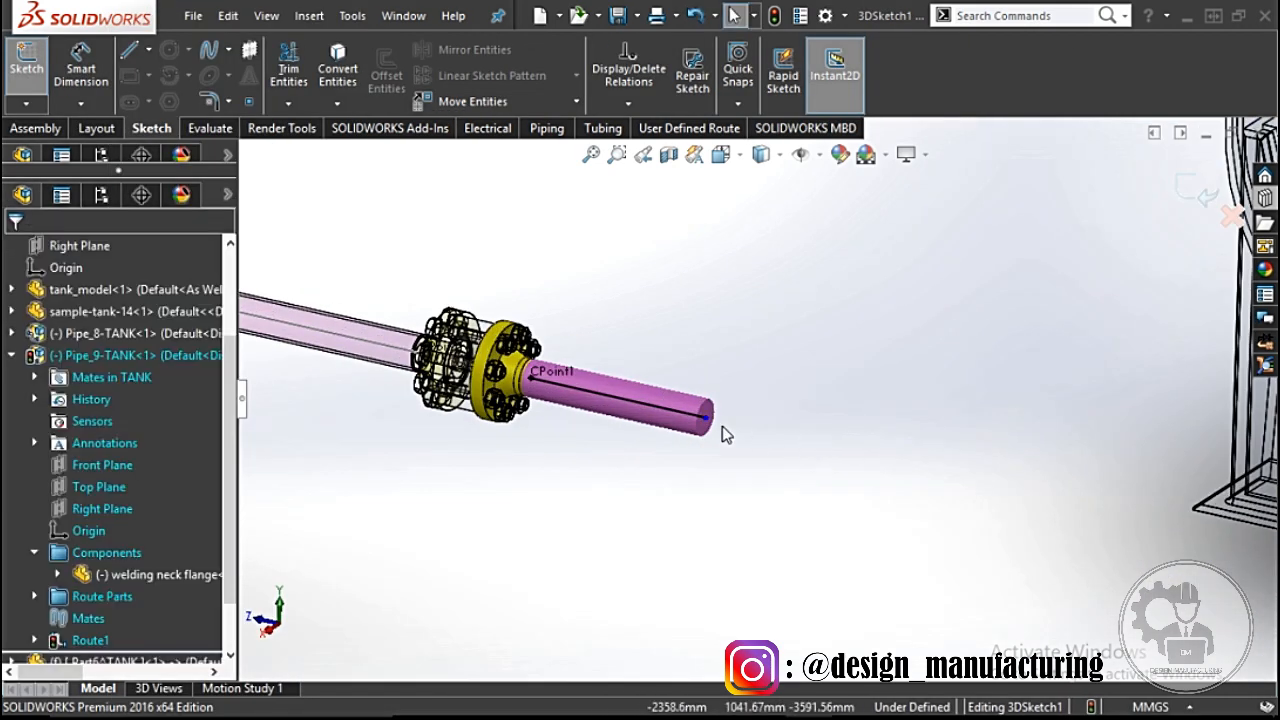
Step: Place the library's swing check valve bw - 150-2500 on the free end of the pipe stub
click(1265, 198)
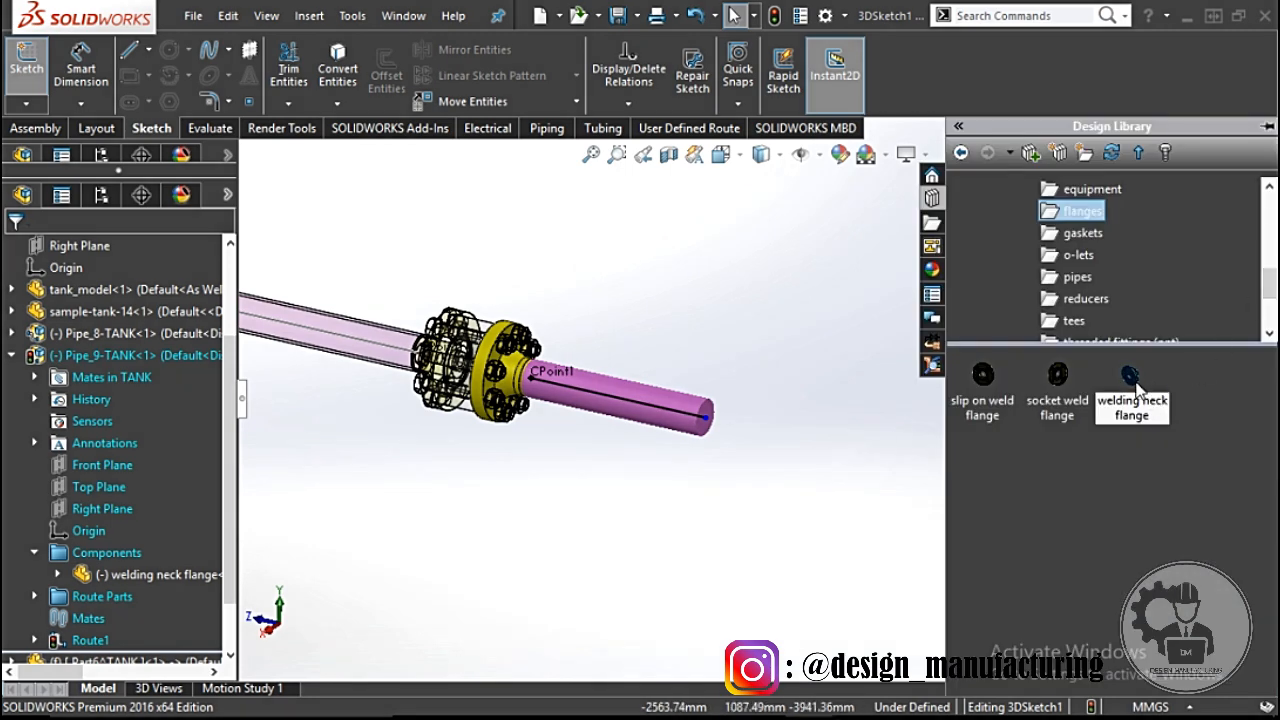
mouse_move(1129, 381)
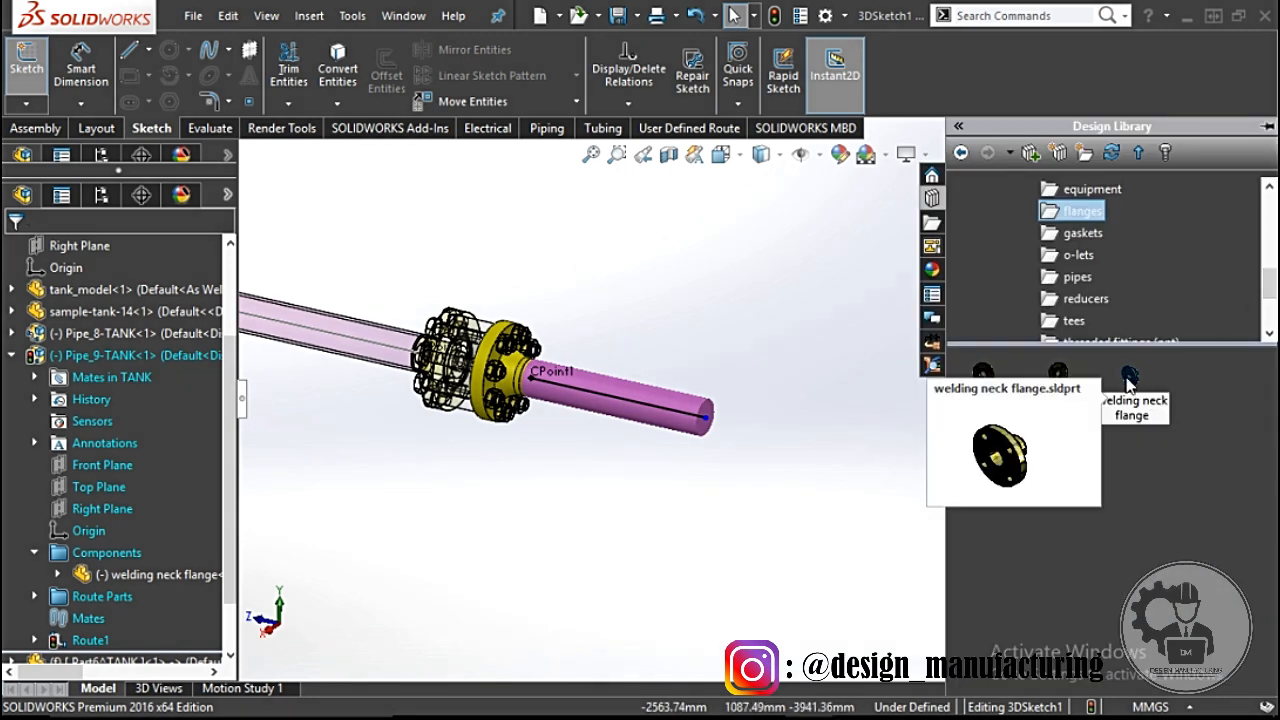
click(1082, 256)
click(1075, 320)
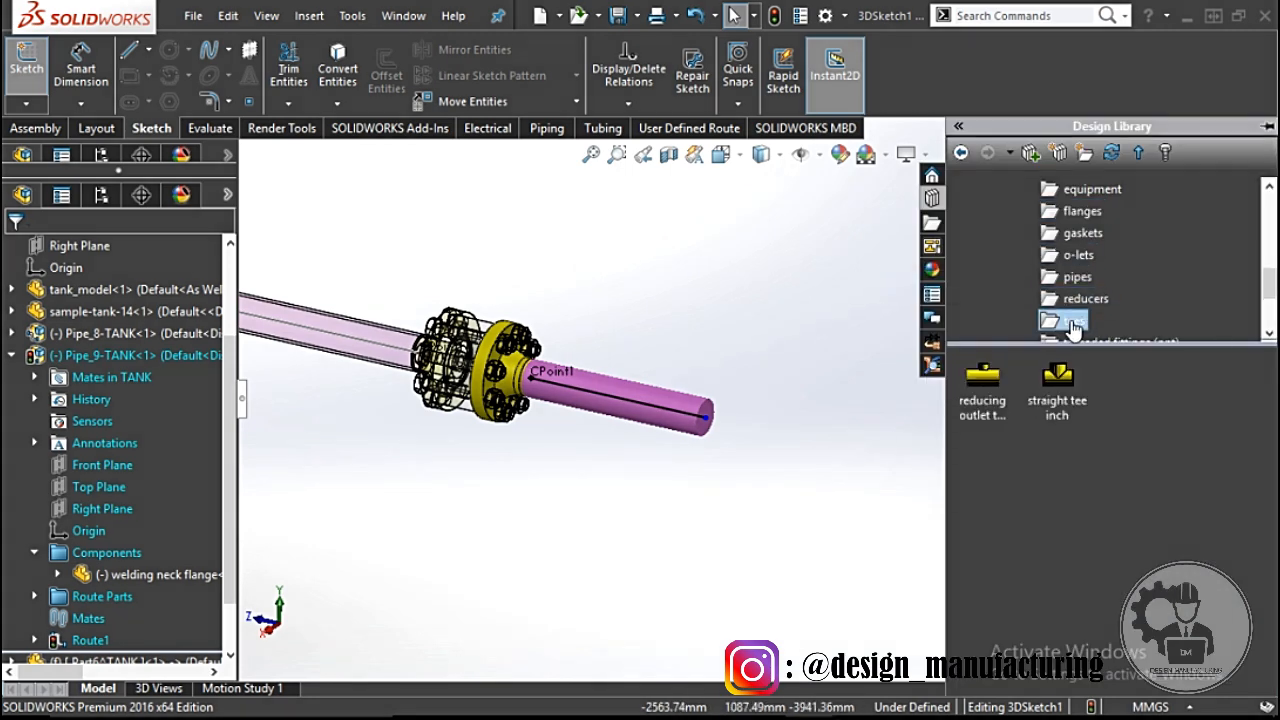
scroll(1090, 320, down, 1)
click(1080, 298)
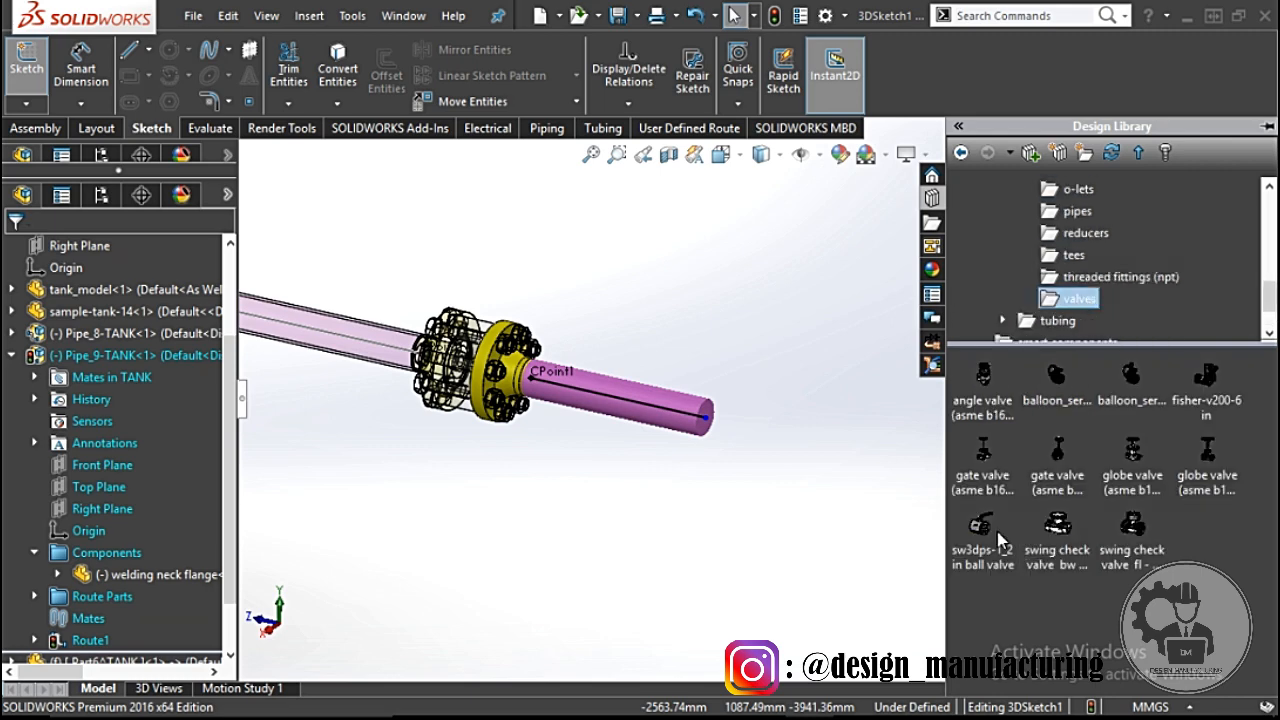
mouse_move(1070, 531)
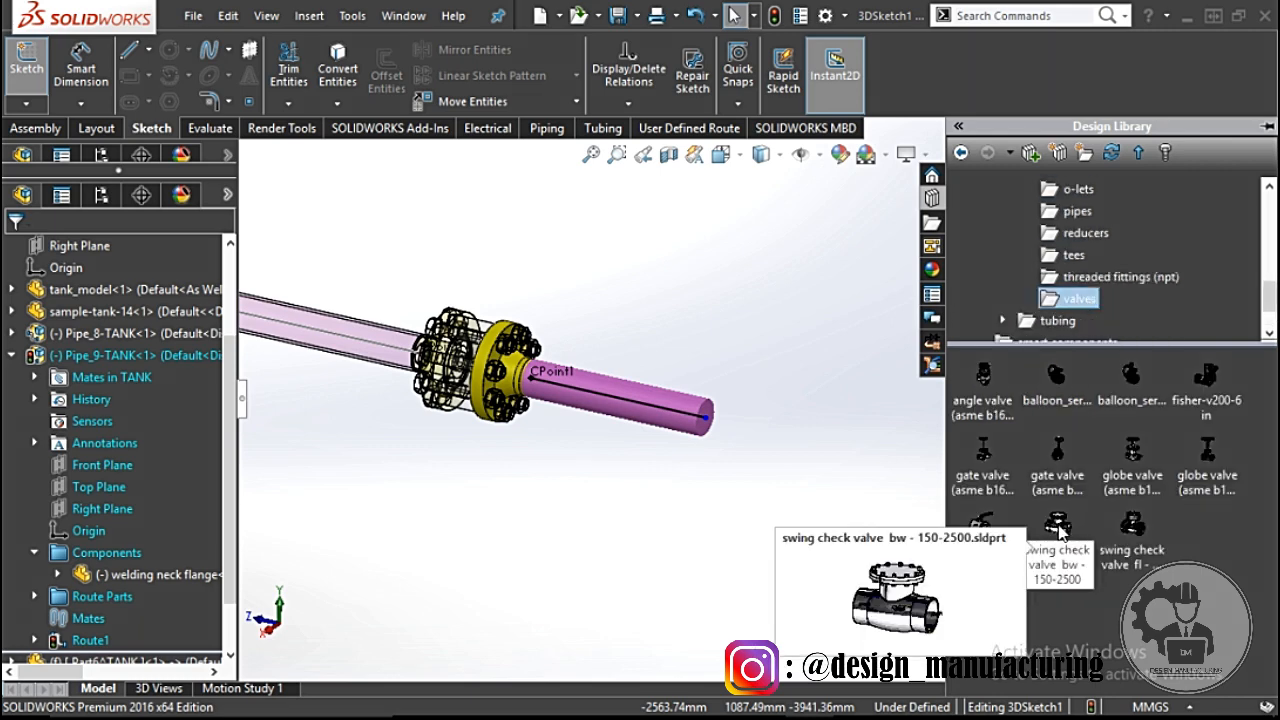
drag(1062, 531, 710, 425)
click(766, 360)
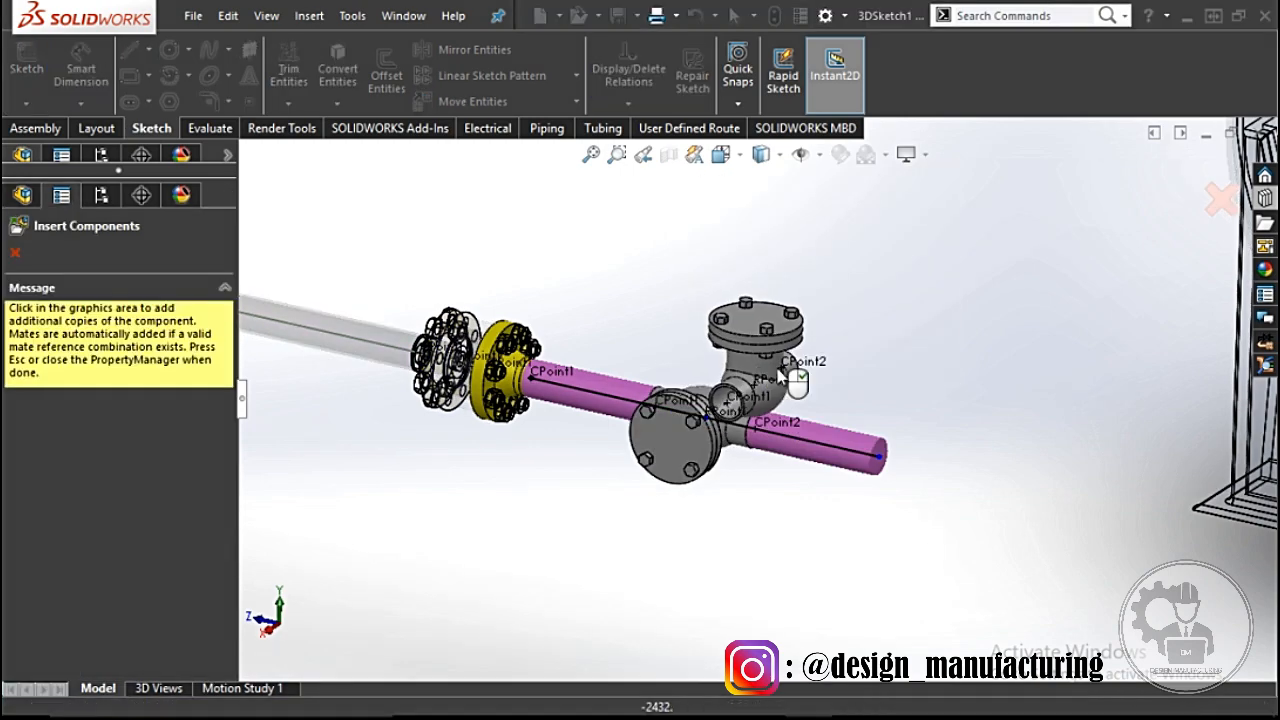
key(Escape)
Step: Finish editing the route, return to the assembly and hide the reference planes
middle_drag(830, 371, 1203, 205)
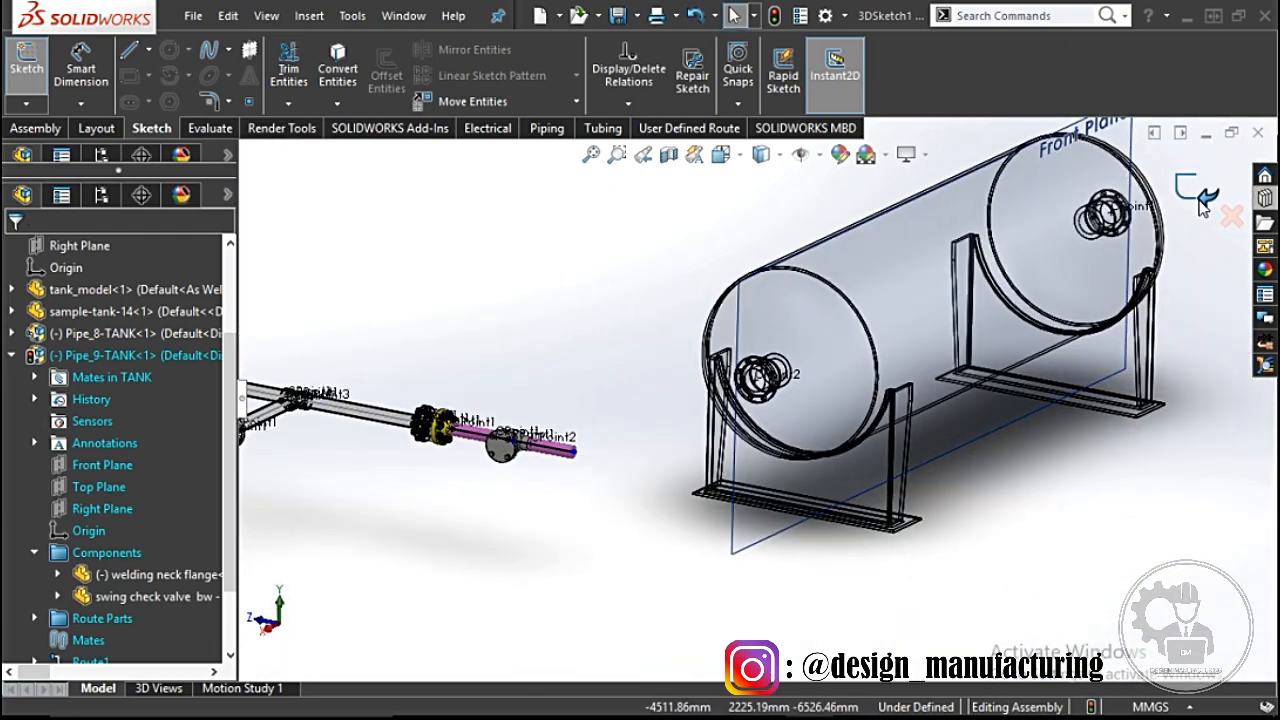
click(1203, 205)
mouse_move(790, 372)
middle_down()
mouse_move(812, 362)
mouse_move(800, 378)
mouse_move(818, 354)
middle_up()
click(1210, 197)
scroll(860, 368, down, 1)
click(818, 155)
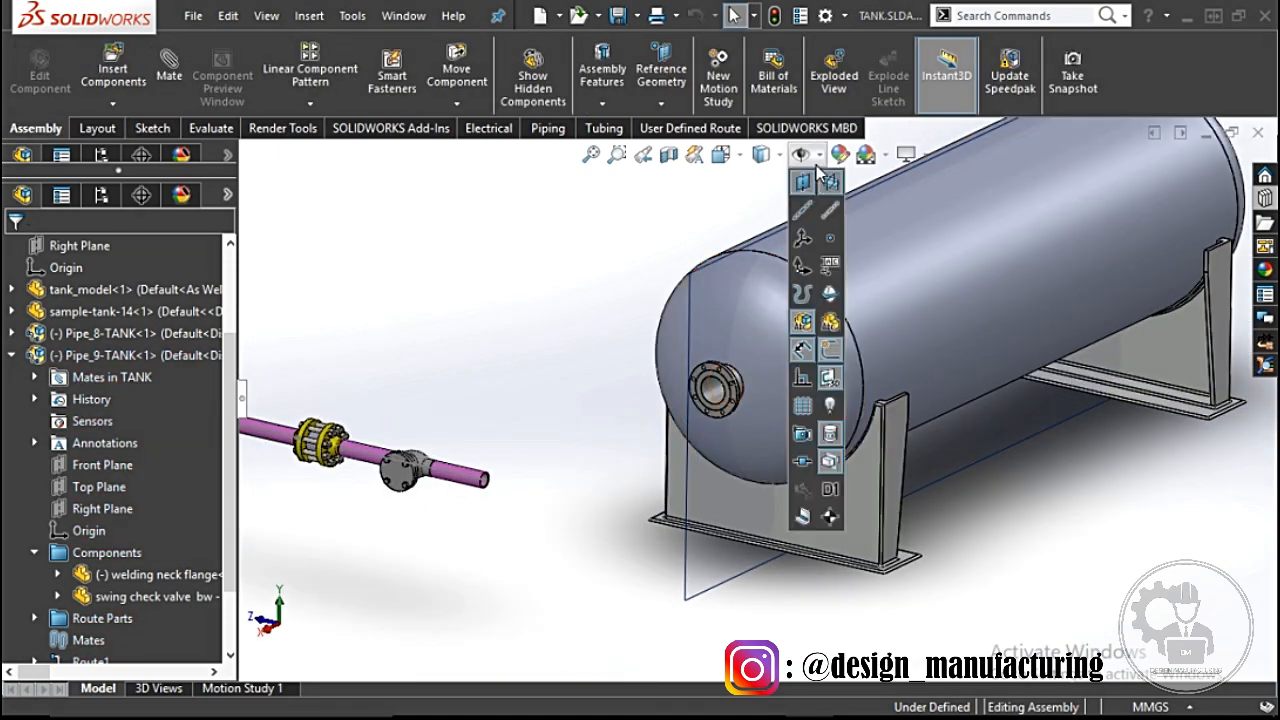
scroll(520, 330, up, 2)
Step: Place a library welding neck flange on the horizontal tank's end nozzle and start a new route with the default properties
click(1265, 198)
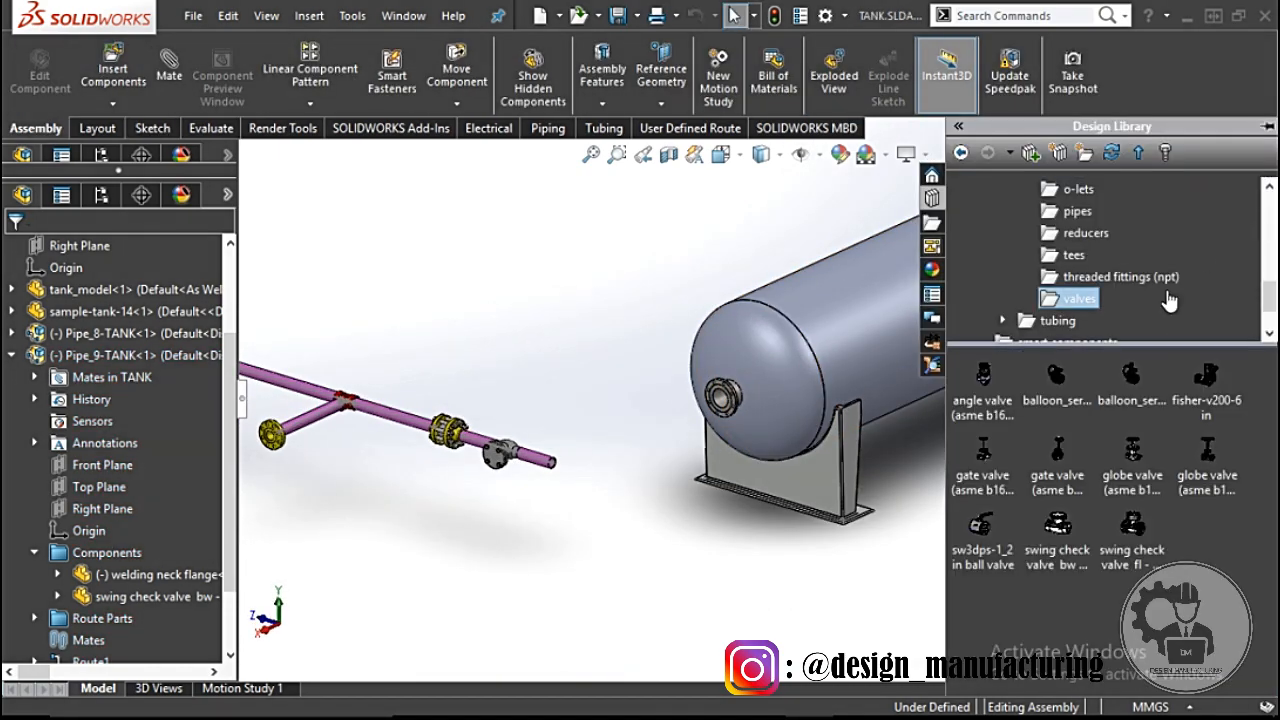
click(1083, 236)
scroll(1083, 243, up, 2)
click(1083, 214)
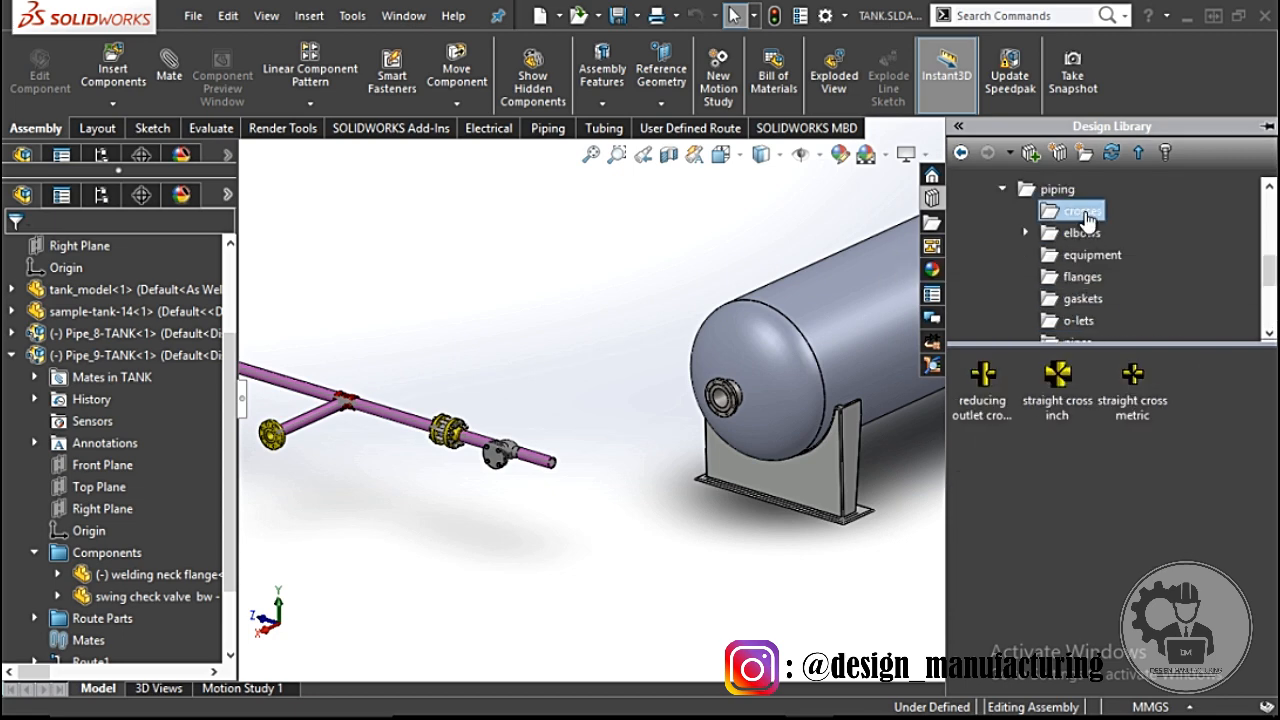
click(1083, 236)
click(1085, 257)
click(1081, 279)
scroll(778, 405, down, 4)
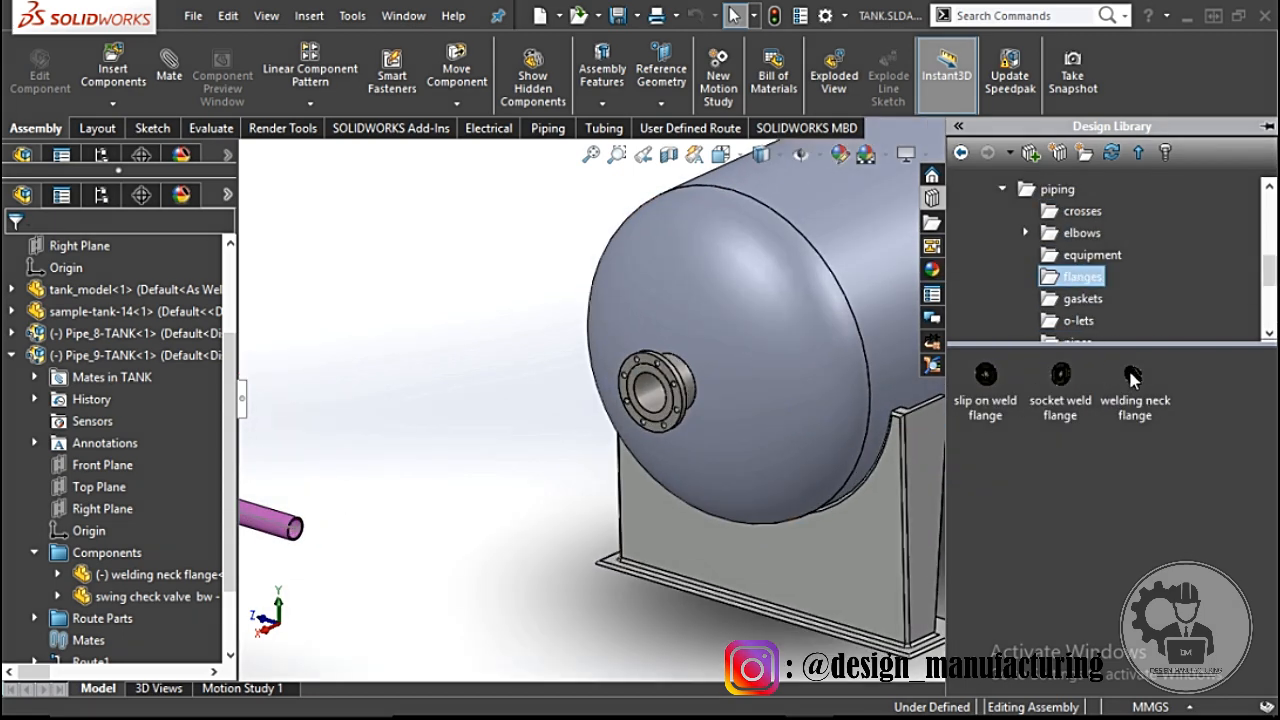
drag(1133, 380, 668, 395)
click(766, 360)
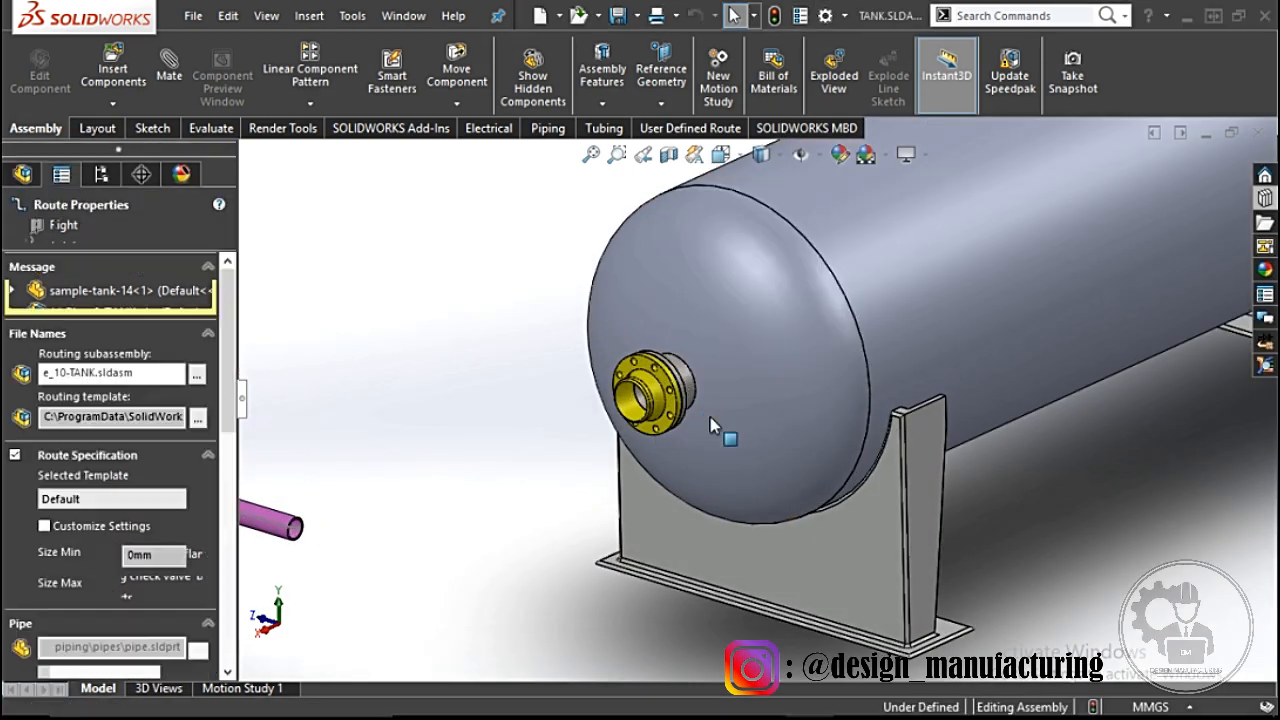
click(14, 231)
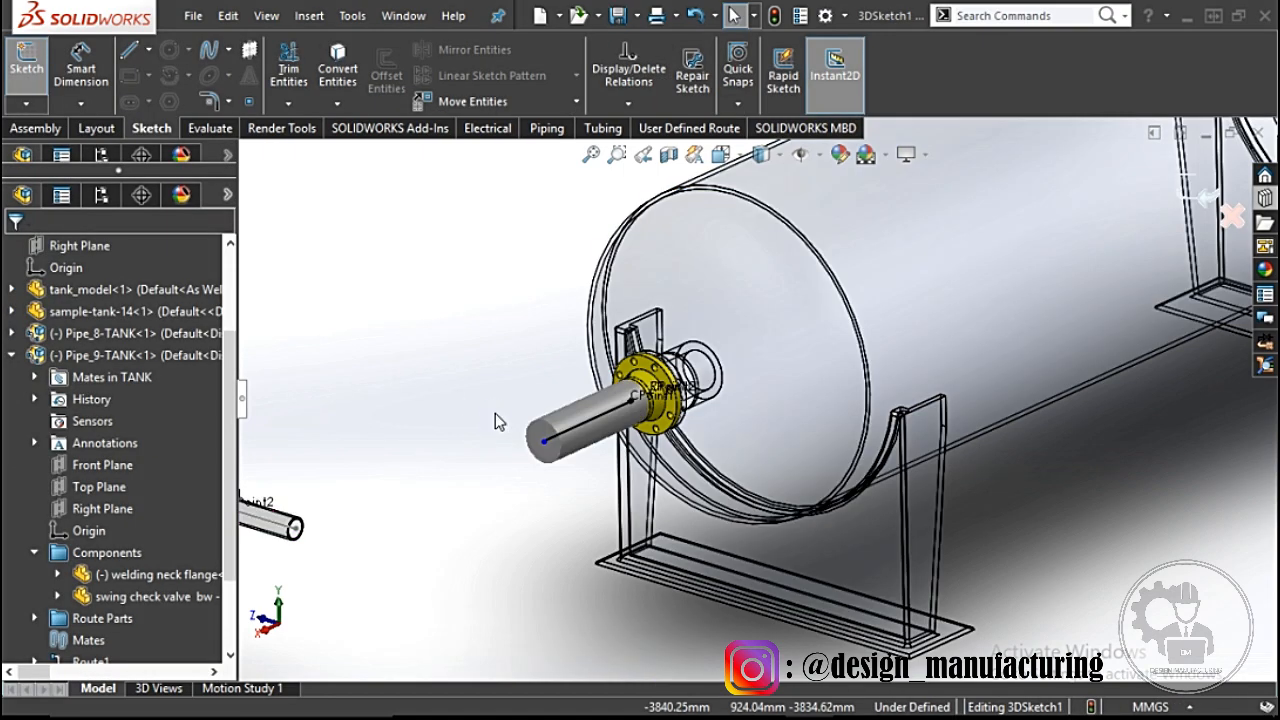
Step: Shorten the new flange's pipe stub by moving its free endpoint to about X -4084, Y 860, Z -4000 mm
scroll(495, 413, up, 3)
mouse_move(495, 413)
middle_down()
mouse_move(537, 414)
mouse_move(554, 443)
mouse_move(599, 415)
middle_up()
scroll(599, 423, down, 2)
scroll(779, 408, up, 2)
scroll(800, 375, down, 2)
middle_drag(703, 408, 618, 422)
drag(587, 427, 631, 404)
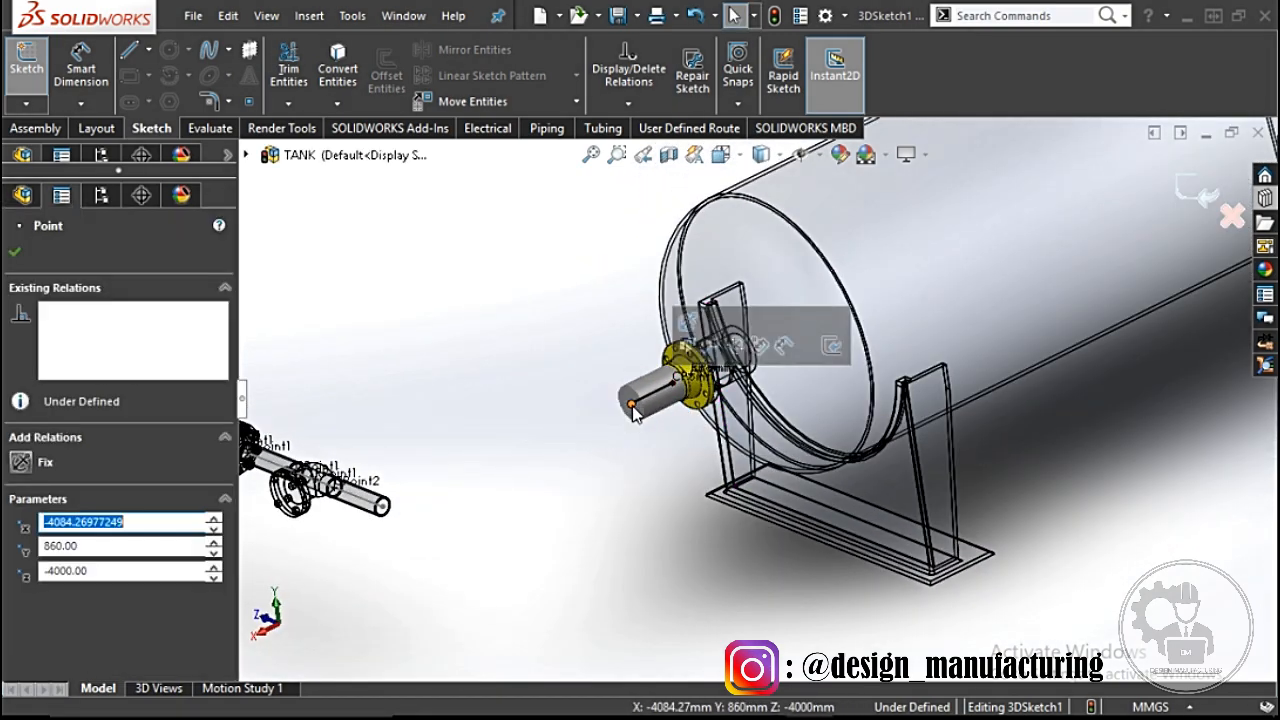
Step: Place the library's reducer on the free end of the pipe stub with the configuration REDUCER 5 x 2.5 SCH 40
click(1265, 198)
scroll(1080, 245, down, 3)
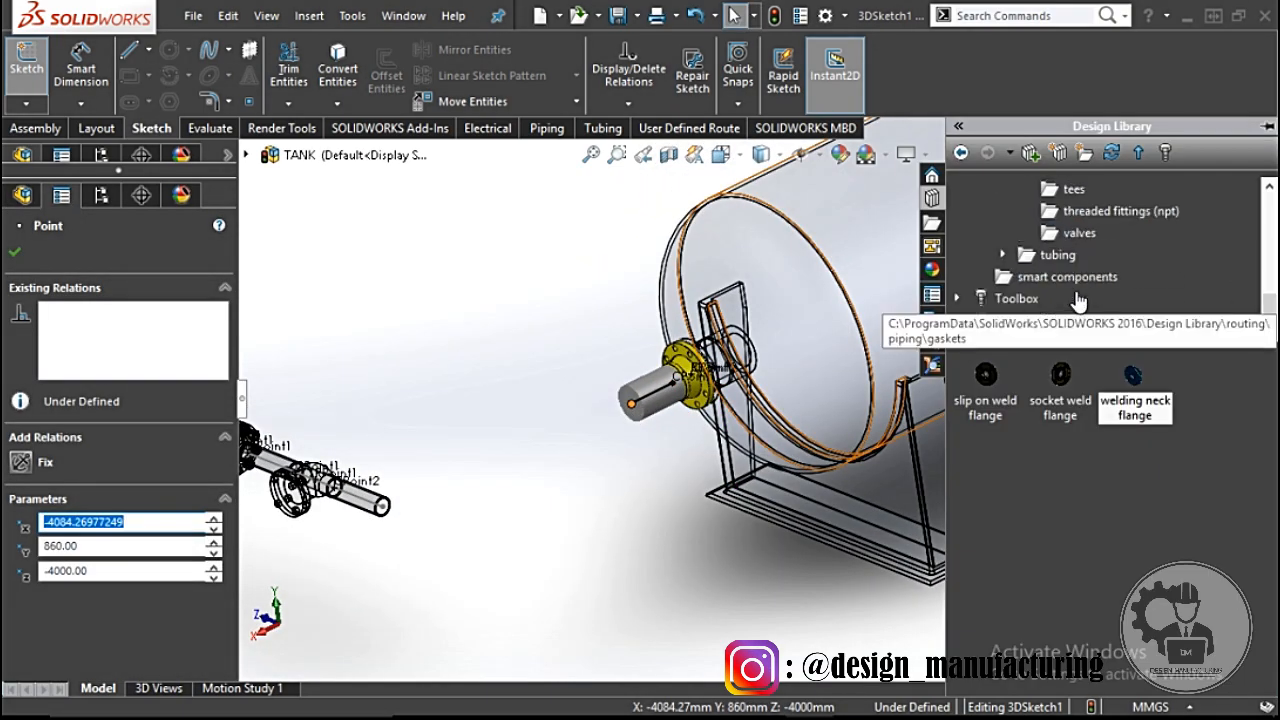
click(1084, 213)
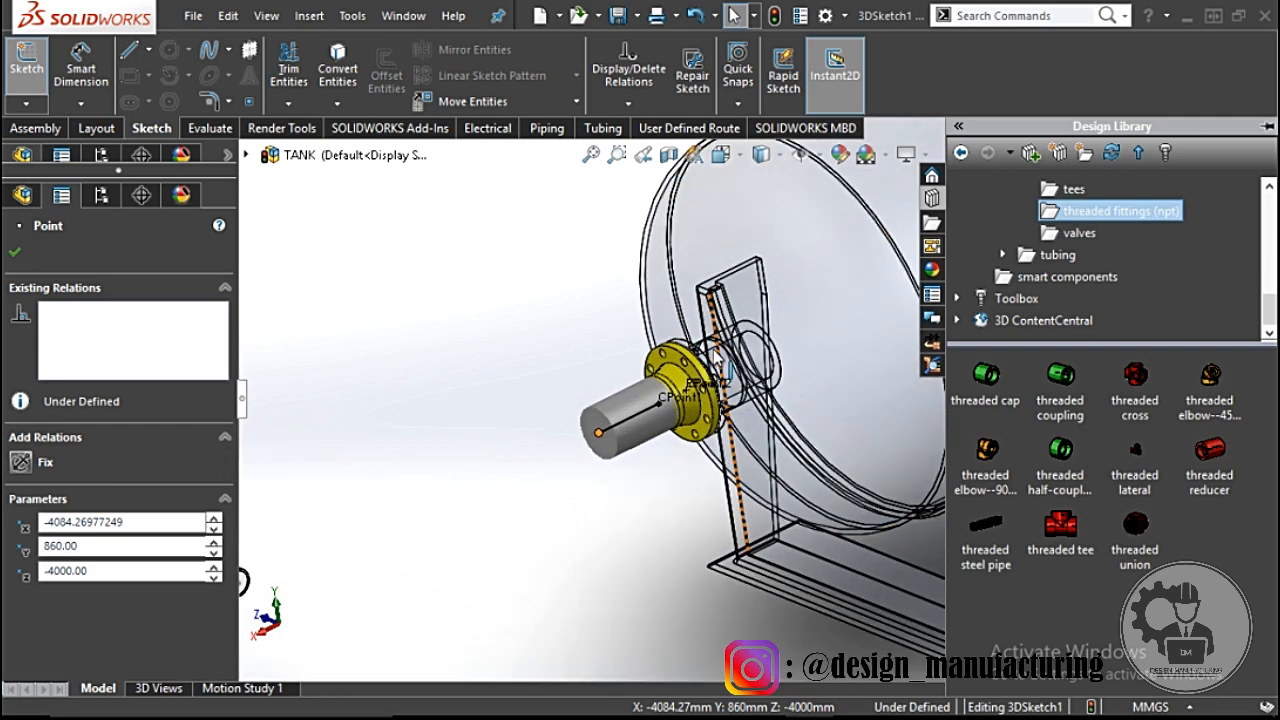
click(1073, 189)
scroll(1073, 220, up, 1)
click(1084, 234)
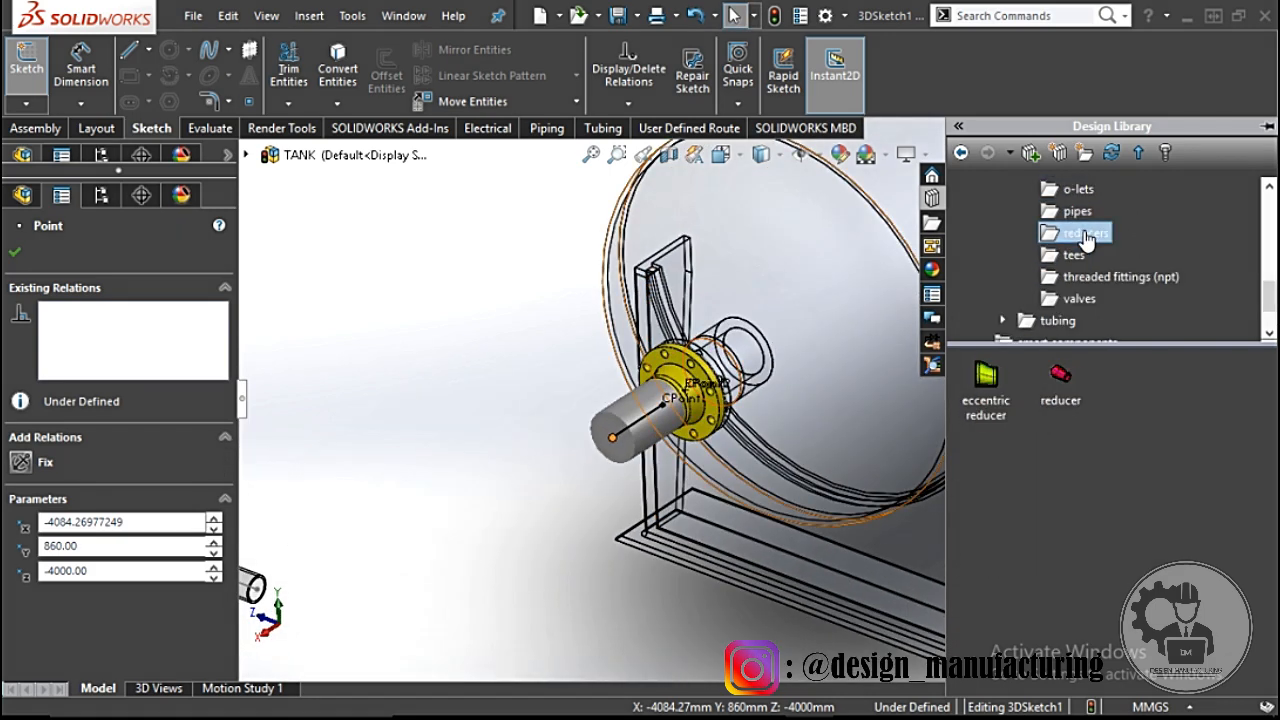
drag(735, 470, 624, 458)
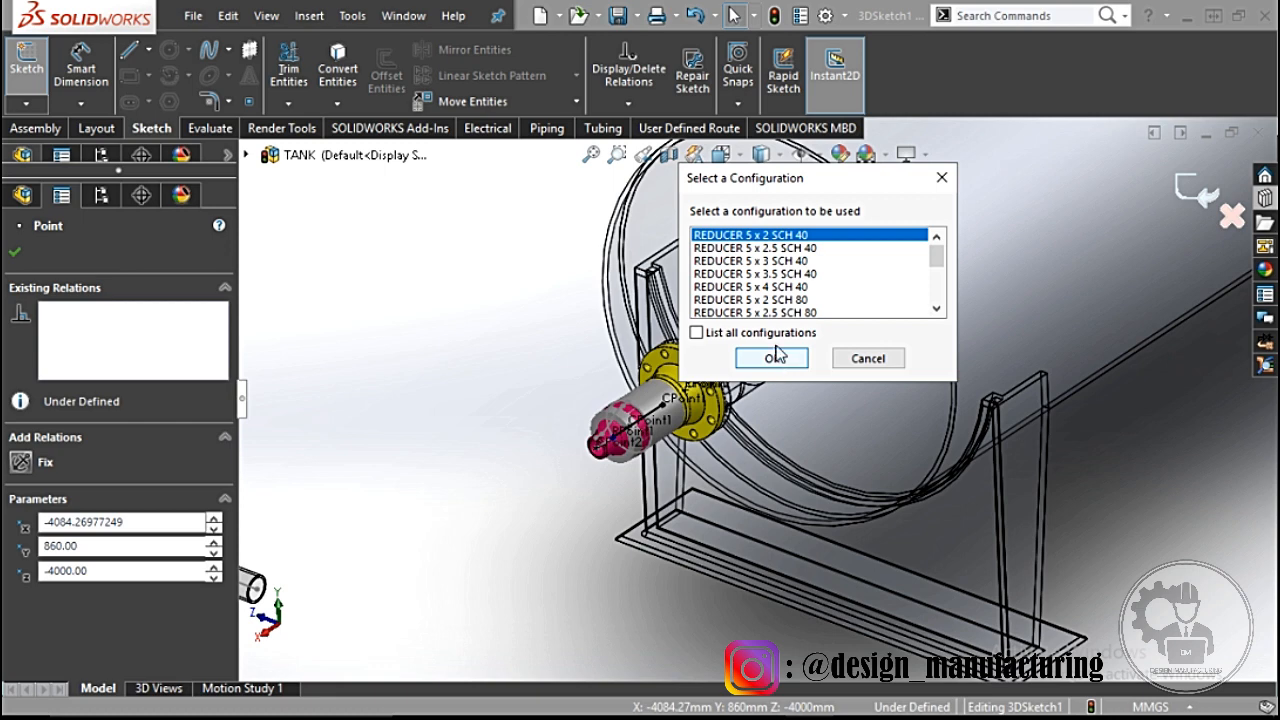
click(750, 248)
click(771, 358)
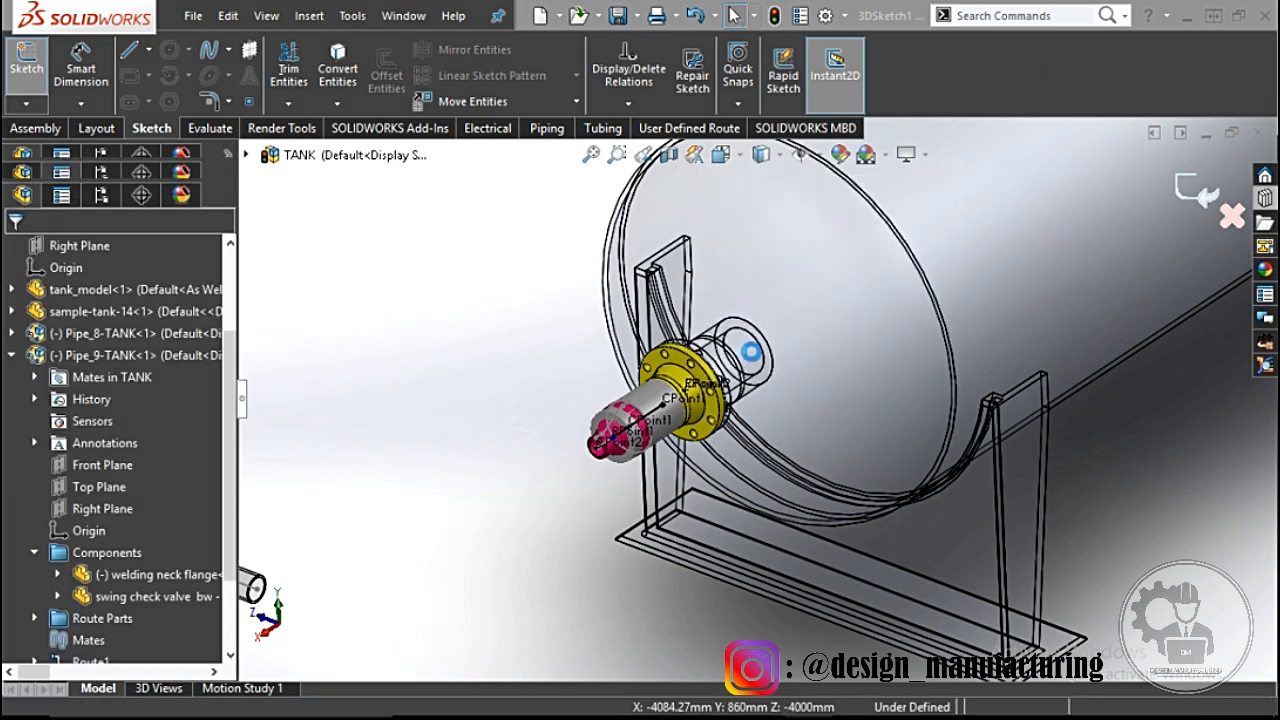
scroll(729, 488, up, 1)
scroll(714, 488, down, 2)
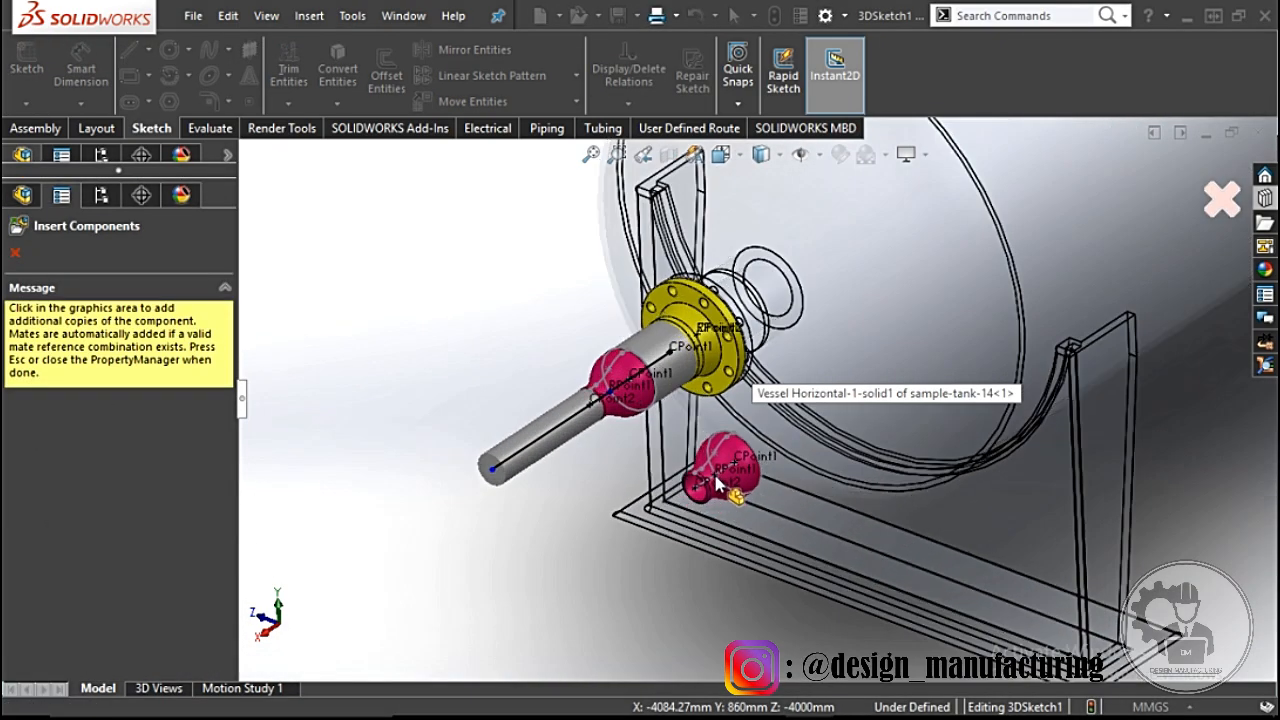
key(Escape)
Step: Measure the distance and X, Y and Z offsets between the check valve pipe's open end and the reducer's centre point
scroll(717, 483, up, 2)
middle_drag(717, 483, 686, 472)
scroll(686, 472, down, 2)
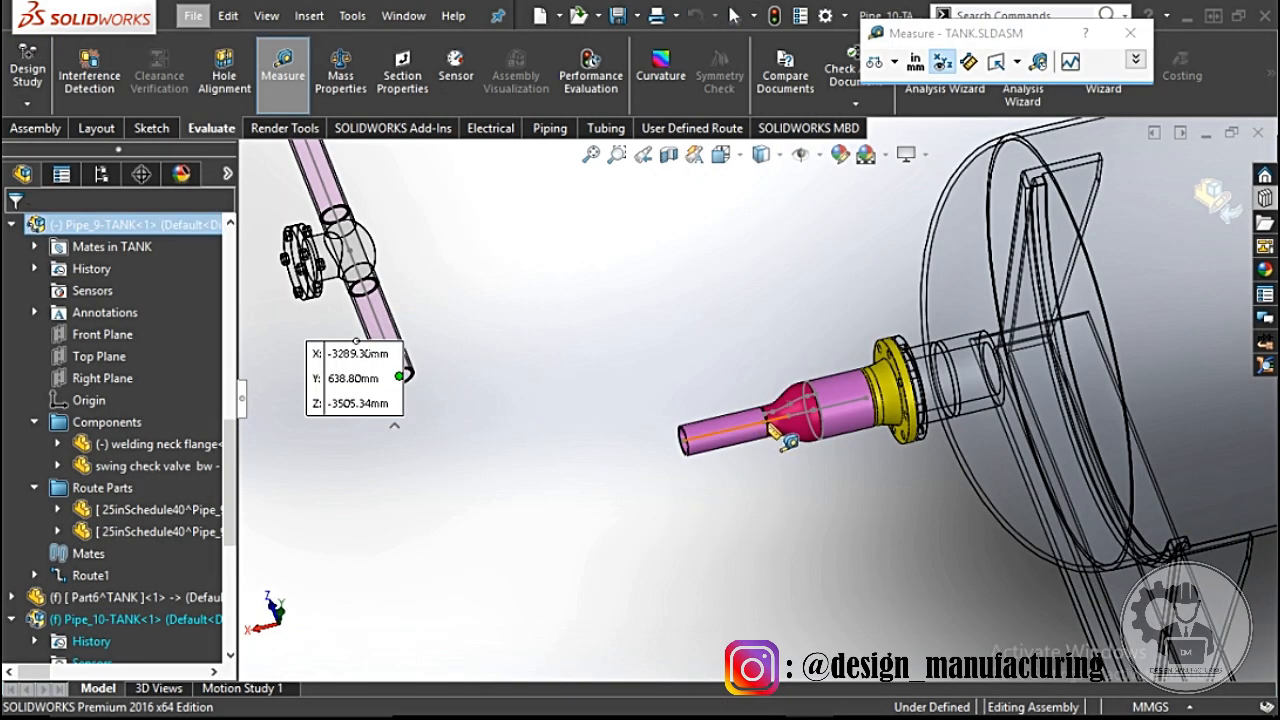
scroll(772, 426, down, 5)
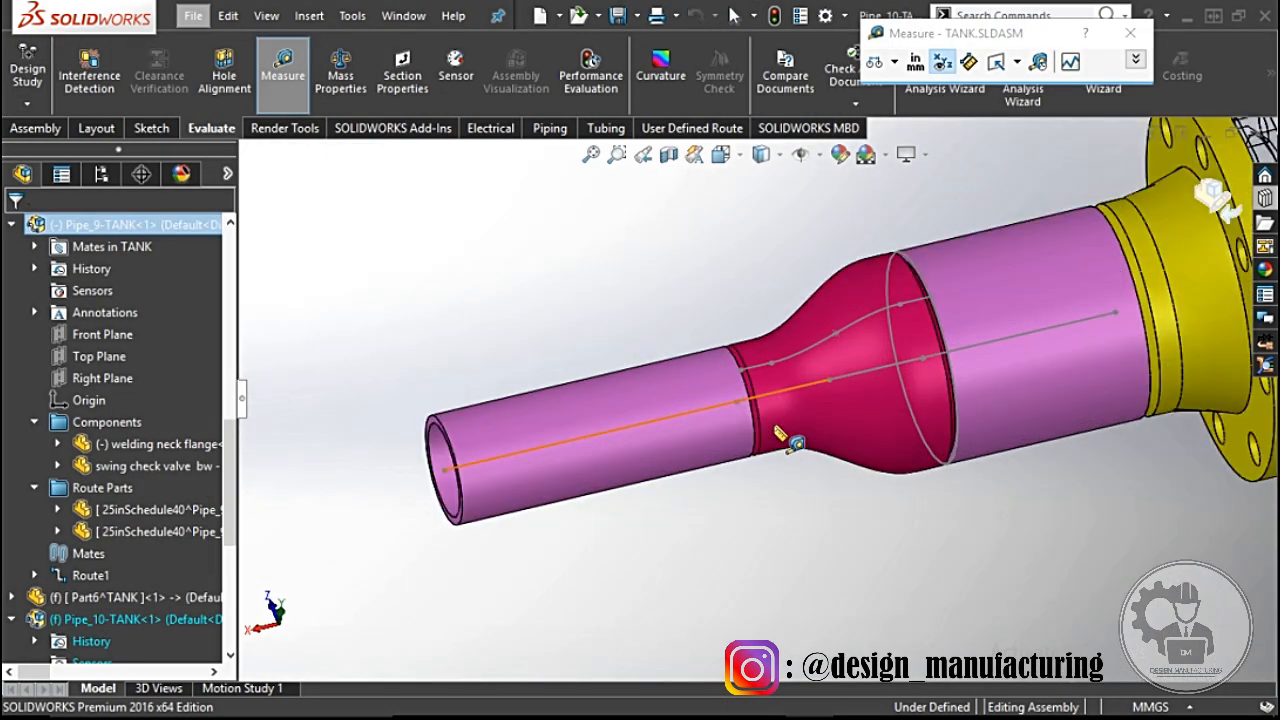
click(844, 390)
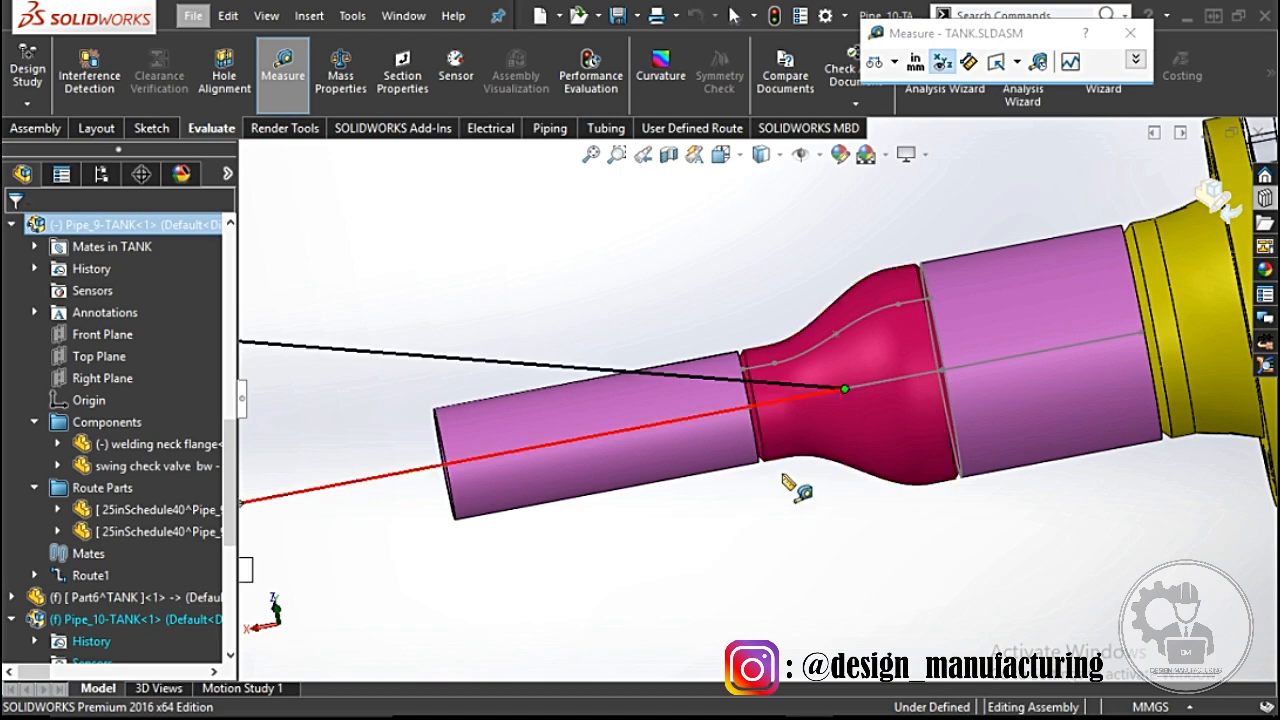
scroll(783, 483, up, 5)
middle_drag(760, 490, 795, 515)
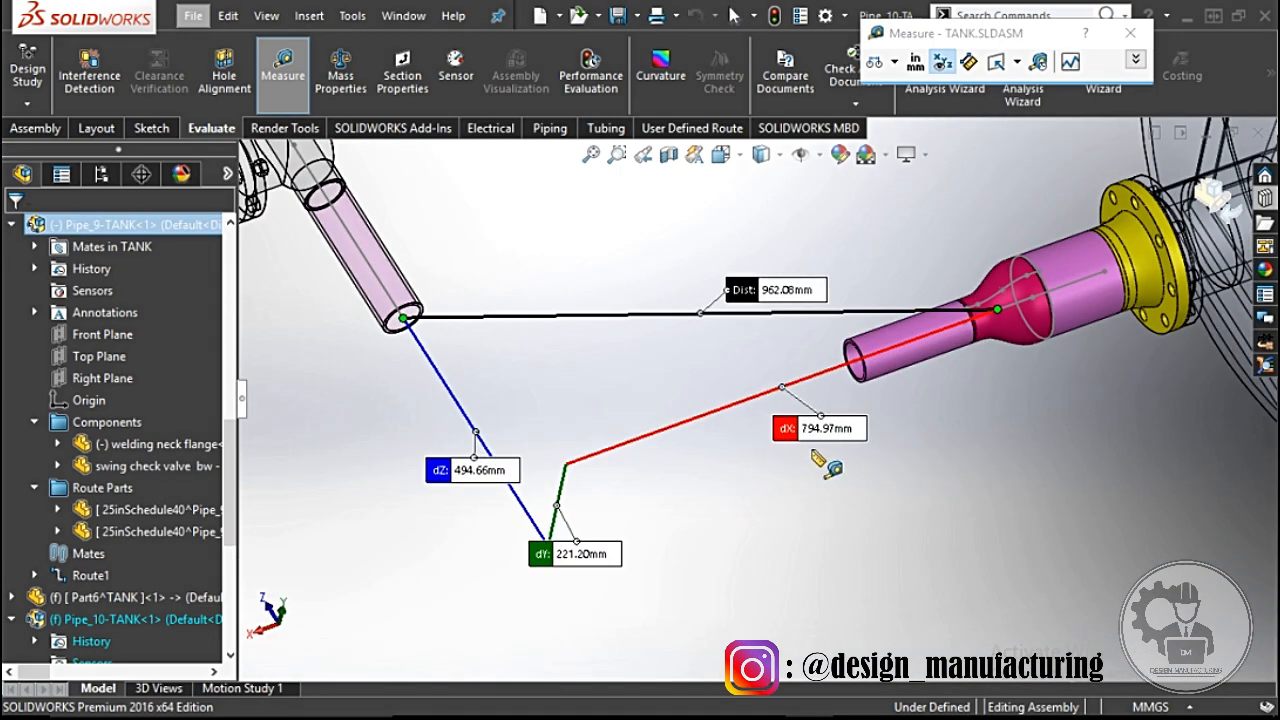
key(Escape)
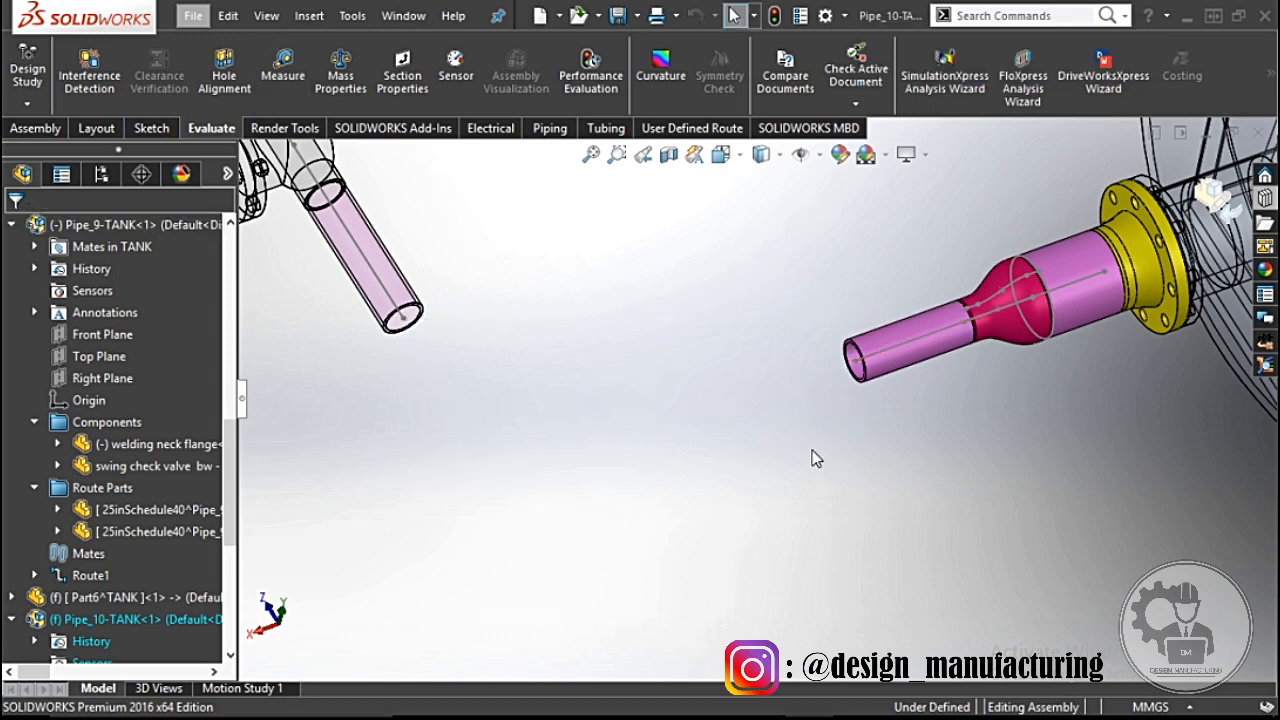
Step: Reopen the route of the Pipe_10 subassembly for editing
scroll(820, 408, up, 3)
scroll(820, 408, down, 2)
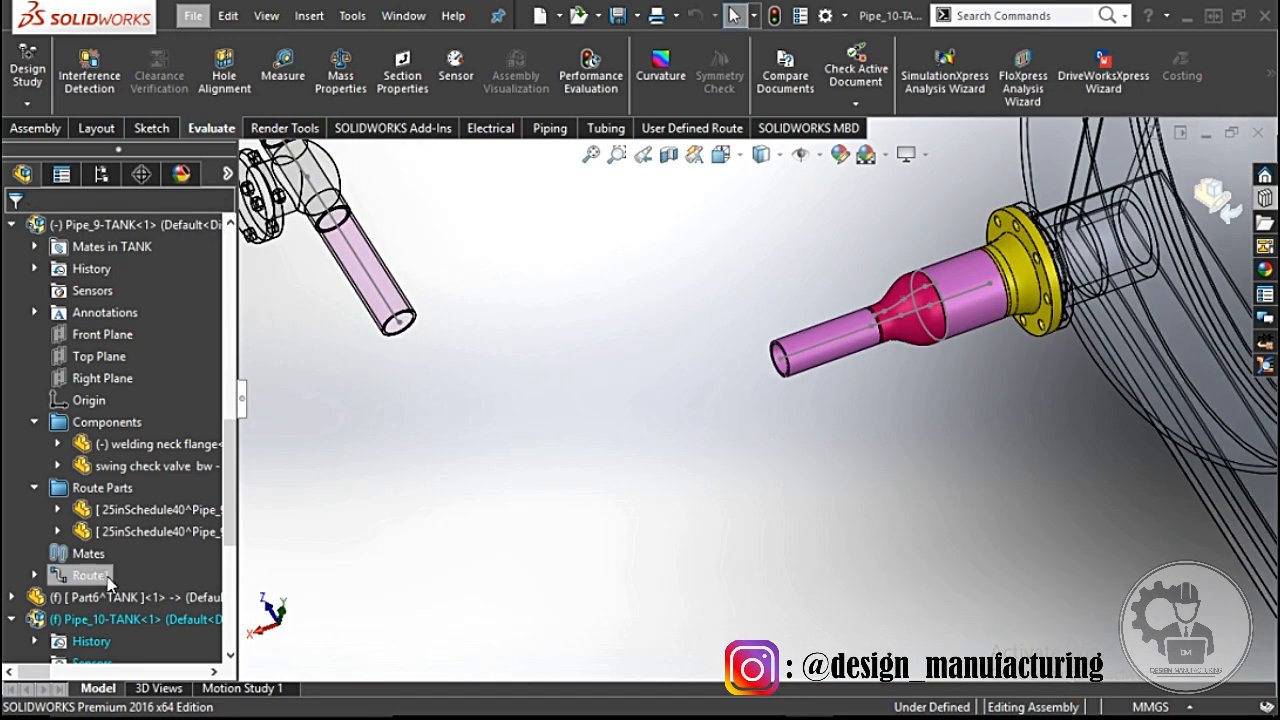
right_click(100, 576)
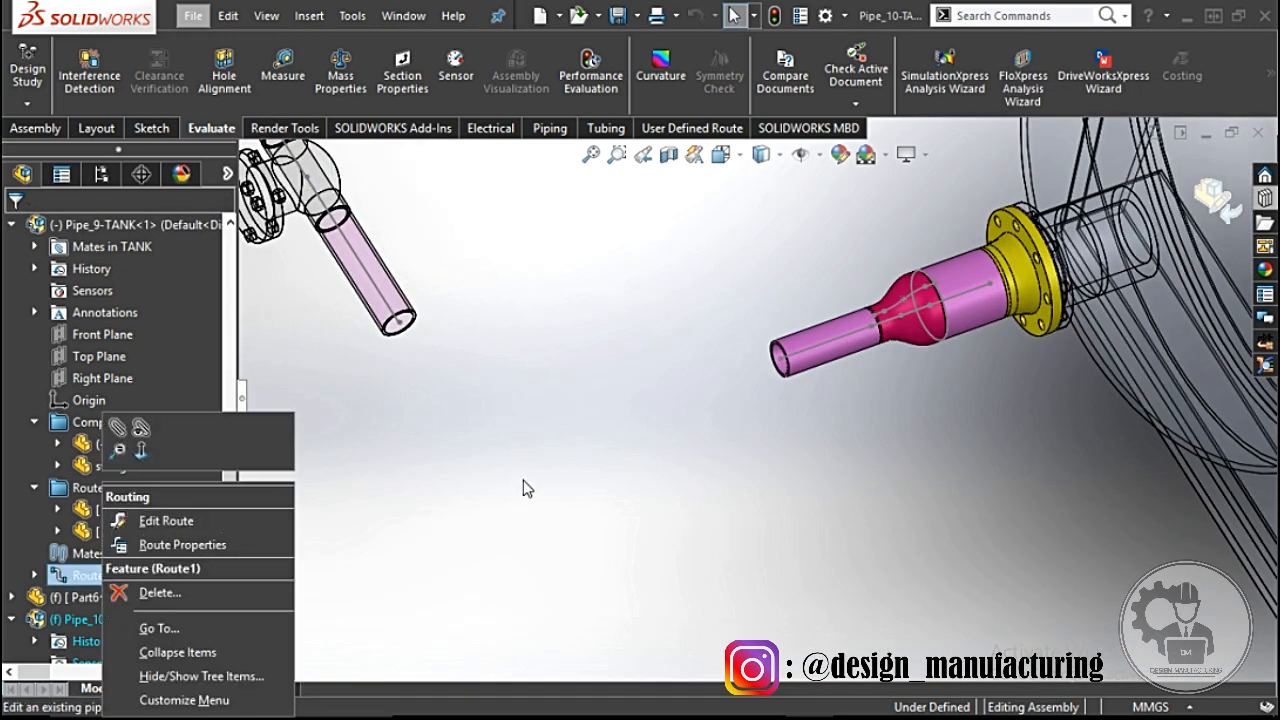
click(523, 480)
scroll(189, 590, down, 5)
click(101, 597)
right_click(104, 598)
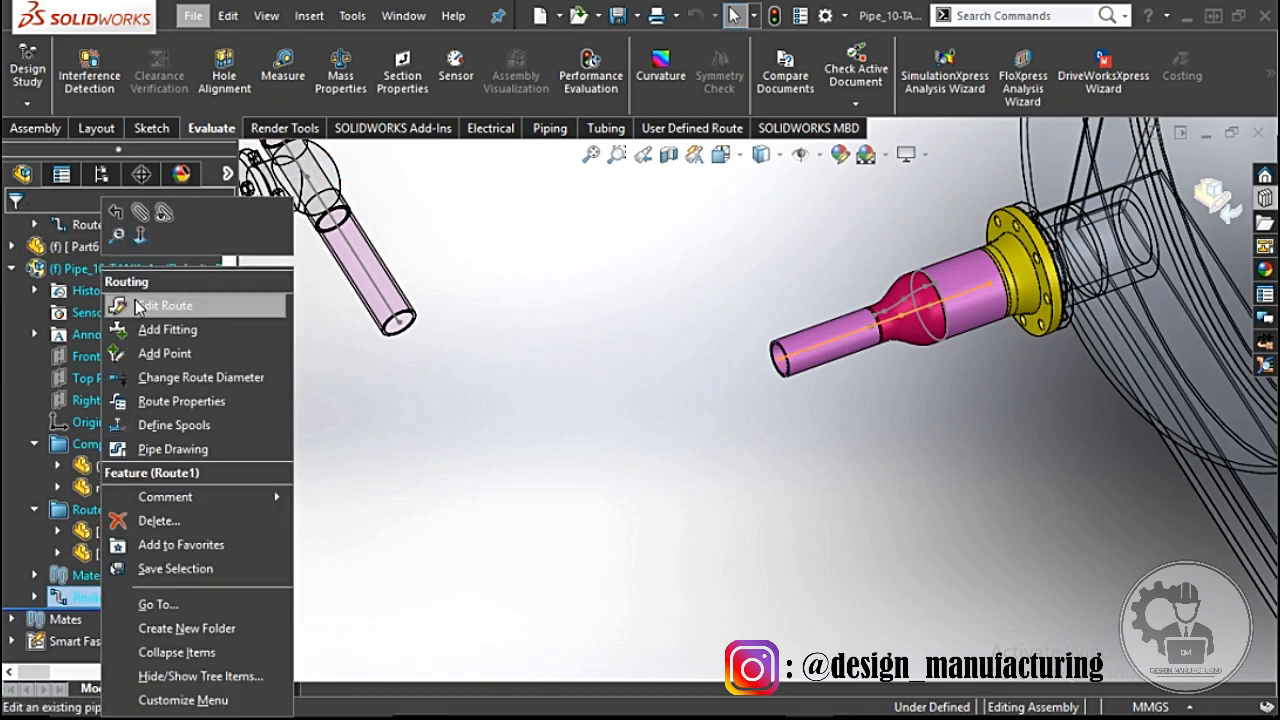
click(180, 303)
click(940, 425)
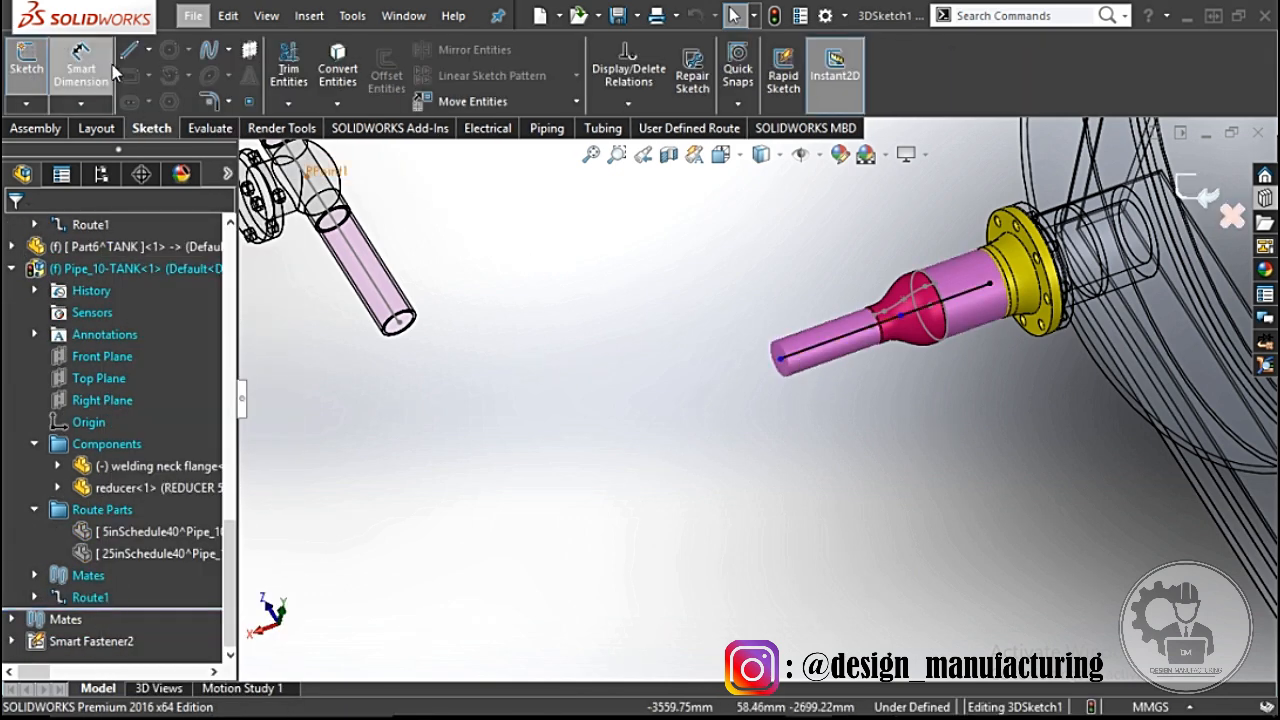
click(82, 70)
click(813, 363)
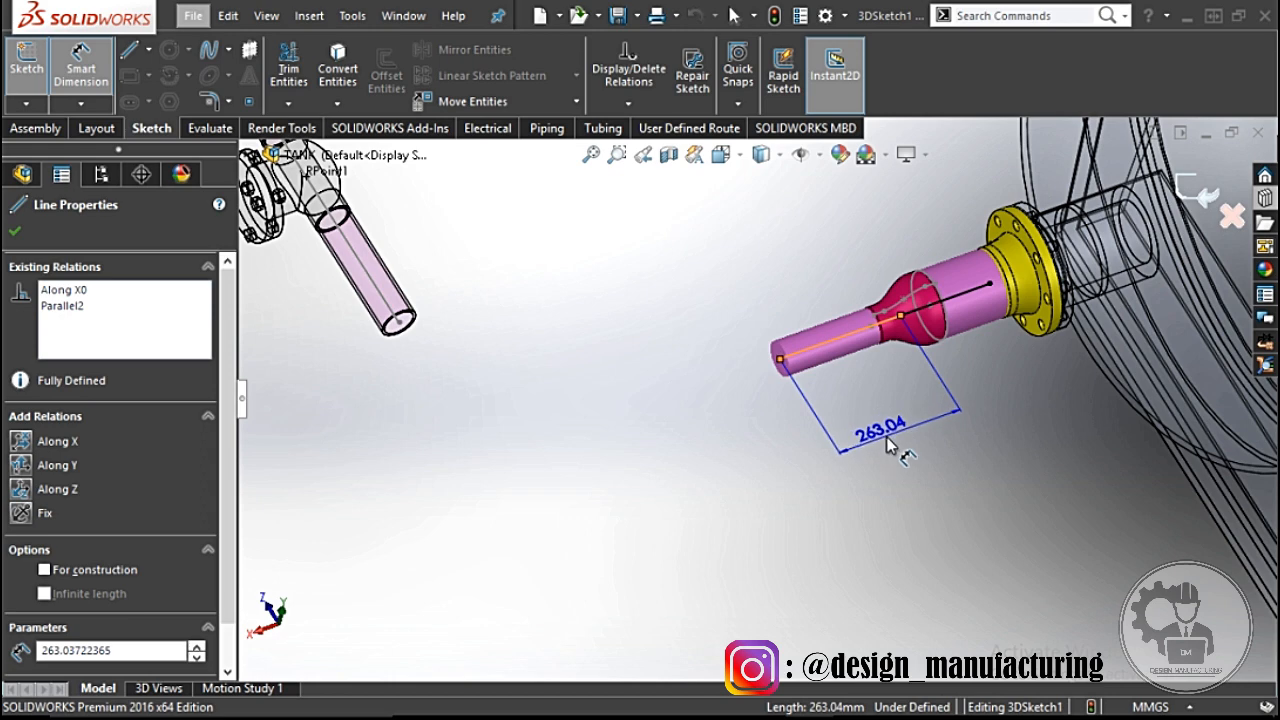
key(Escape)
key(Escape)
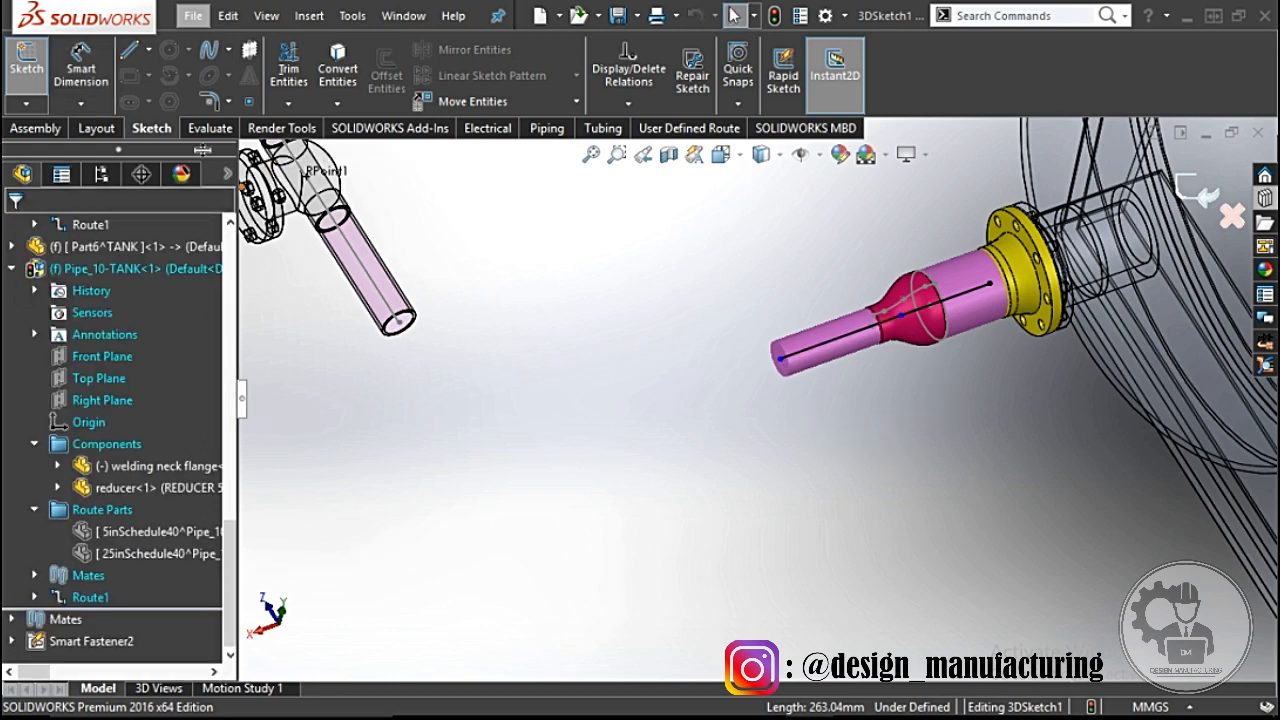
Step: Measure the offsets from the reducer's route point to the end of the check valve's pipe within the route sketch
click(228, 129)
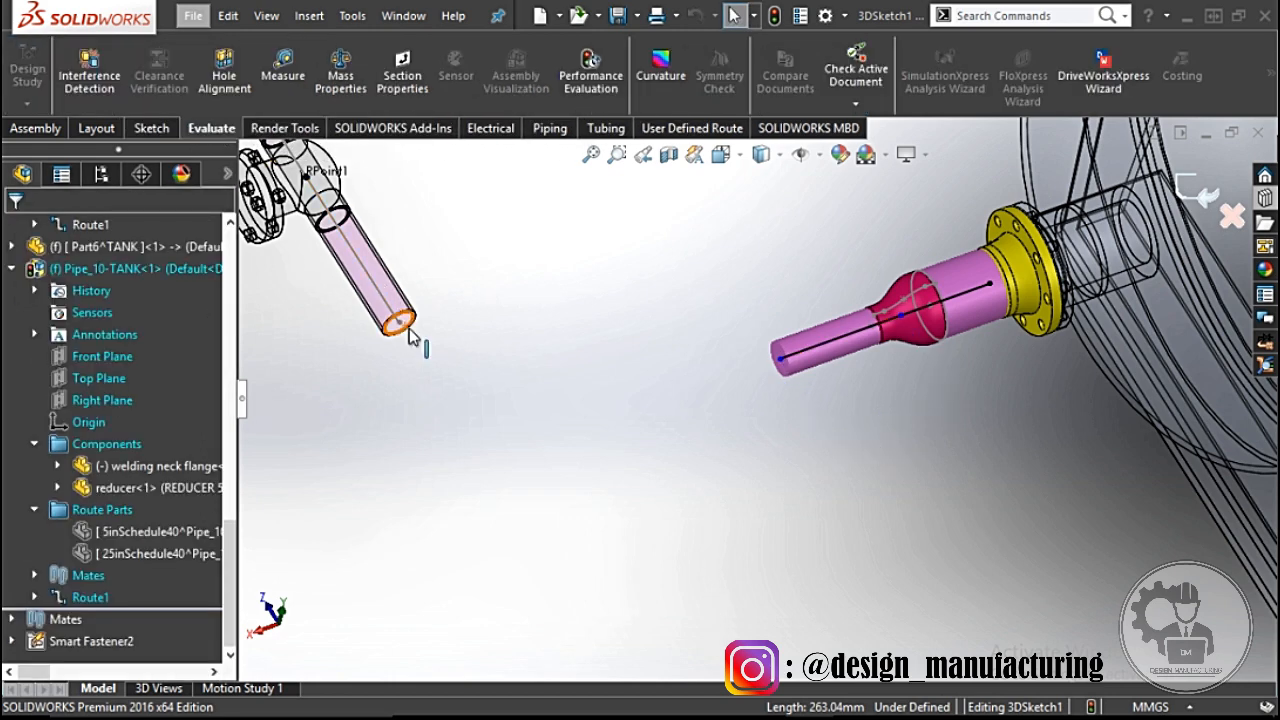
click(401, 323)
click(901, 315)
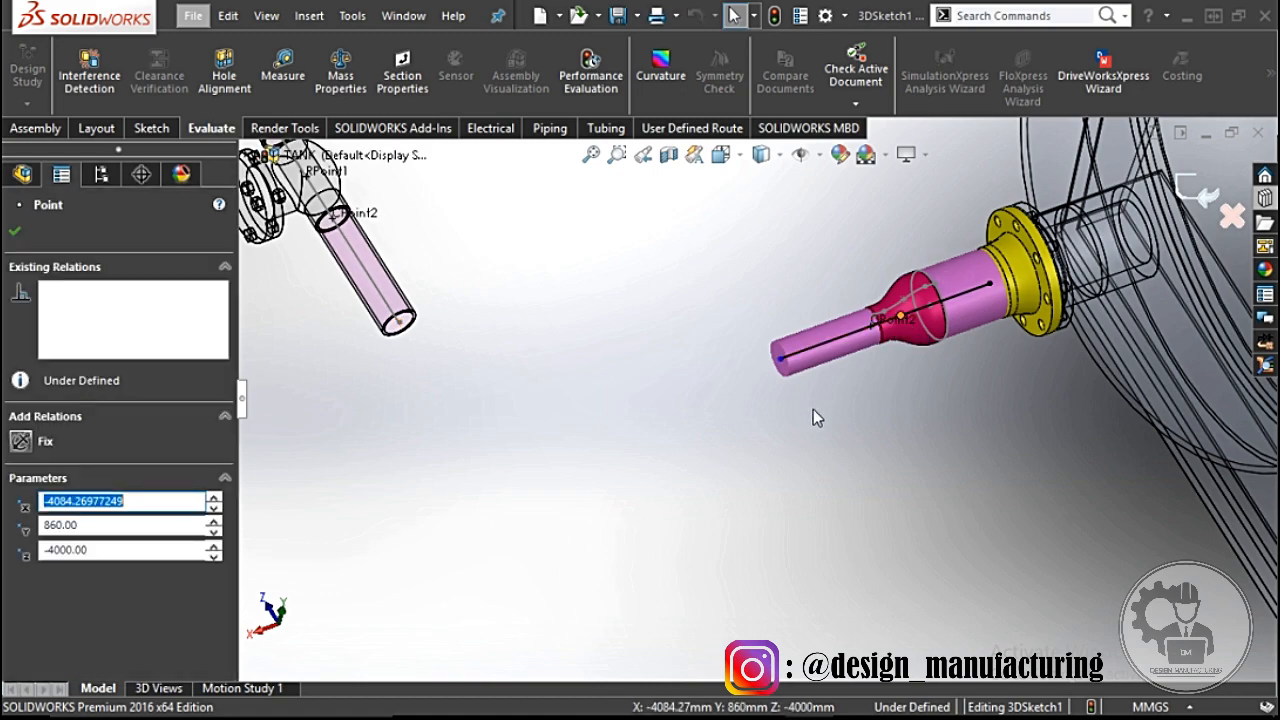
click(262, 104)
click(399, 322)
scroll(640, 370, up, 2)
scroll(689, 305, down, 3)
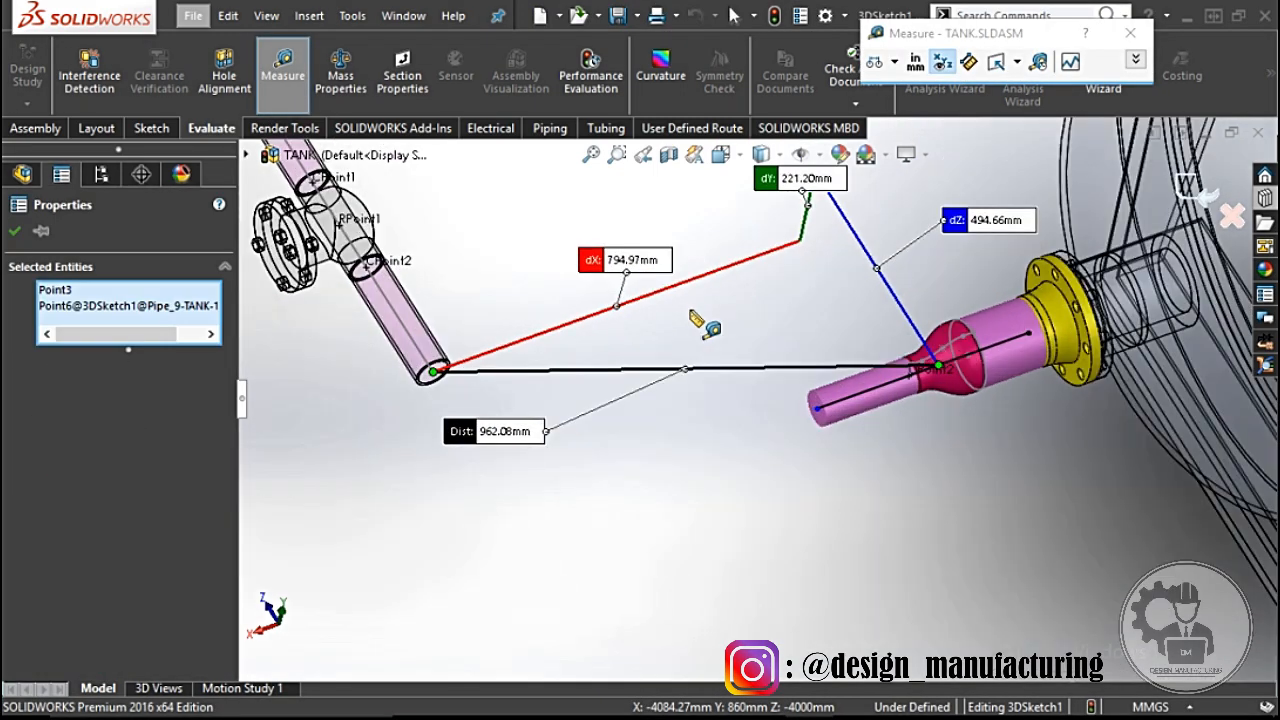
scroll(623, 288, up, 2)
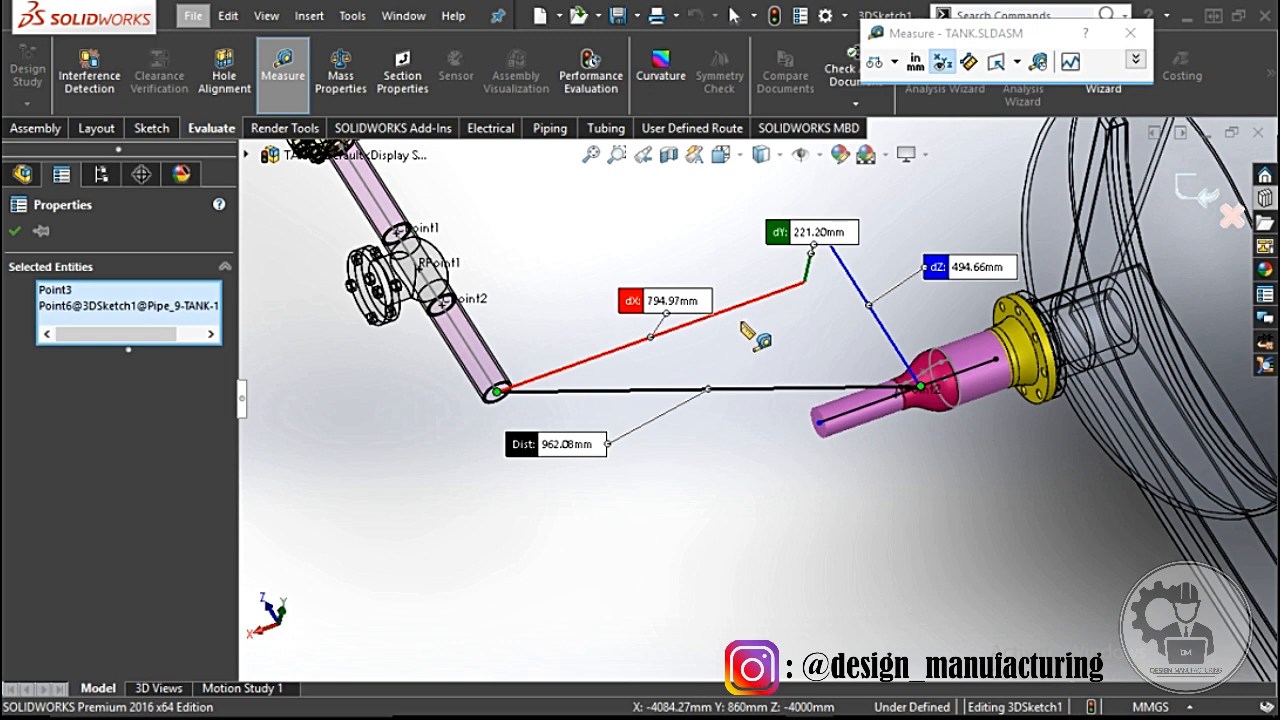
key(Escape)
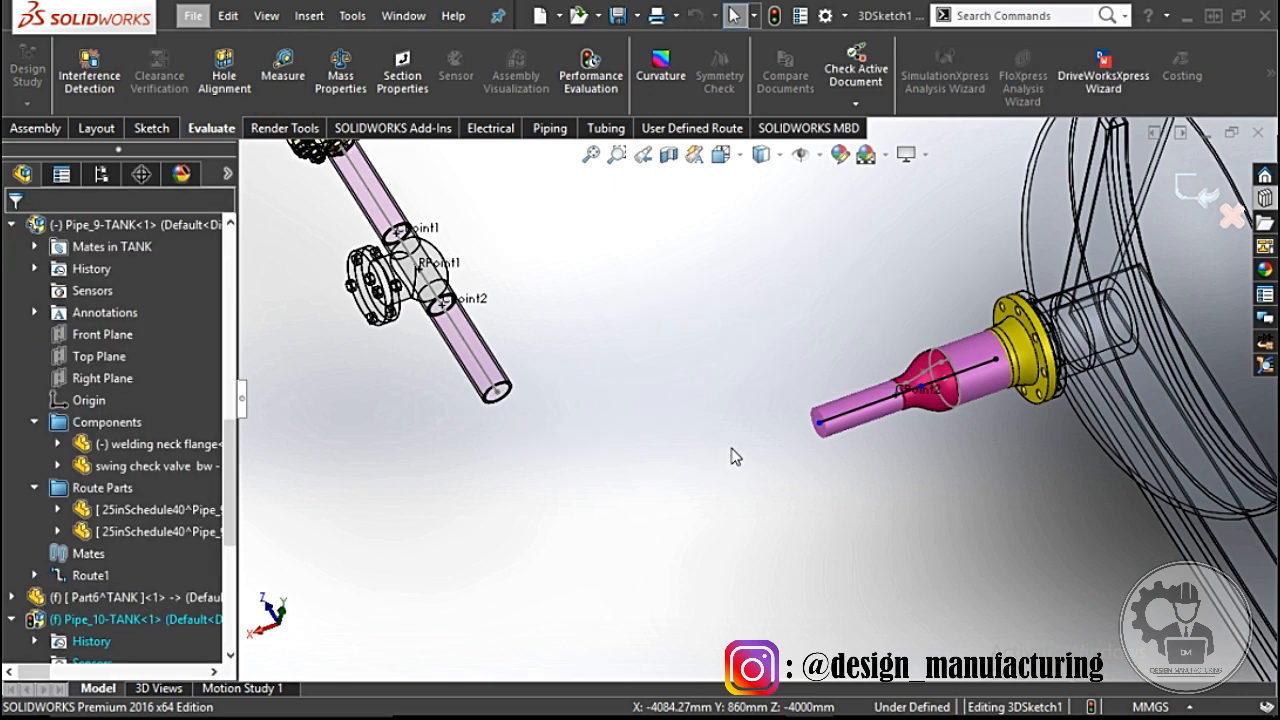
Step: Dimension the route line of the narrow pipe leaving the reducer and set its length to 794.97 mm
click(152, 128)
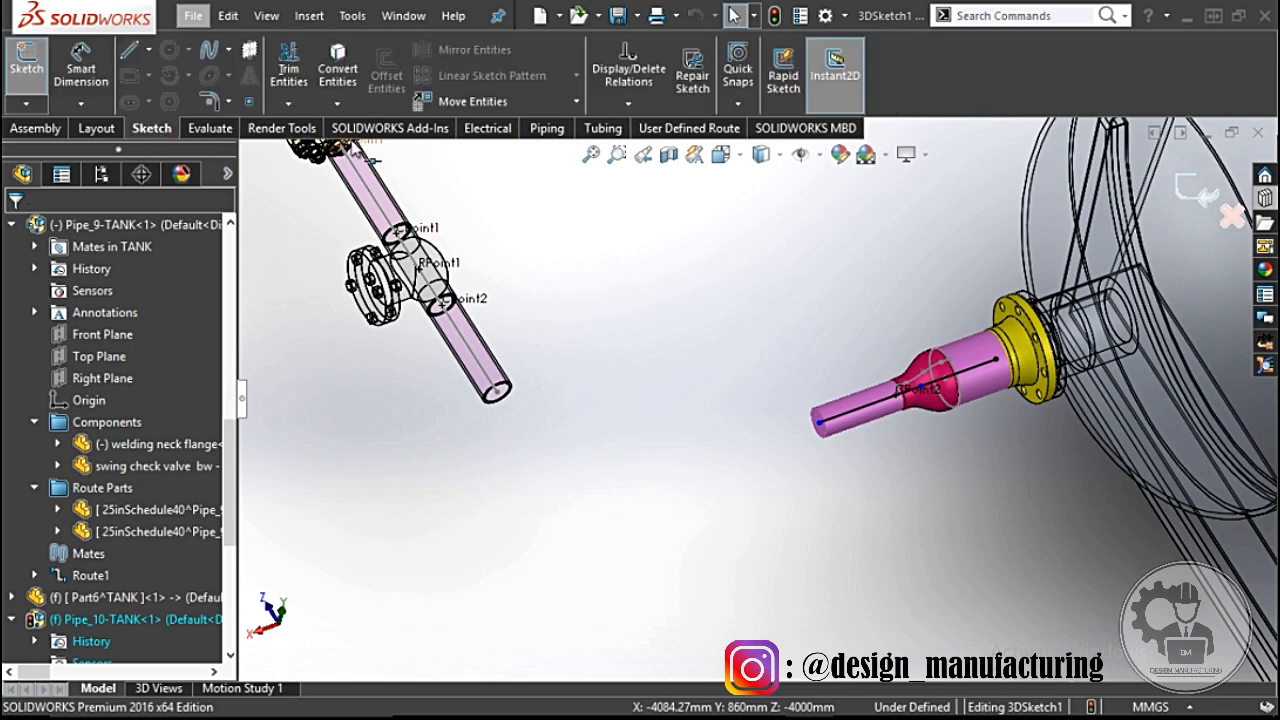
click(81, 62)
click(850, 414)
click(895, 484)
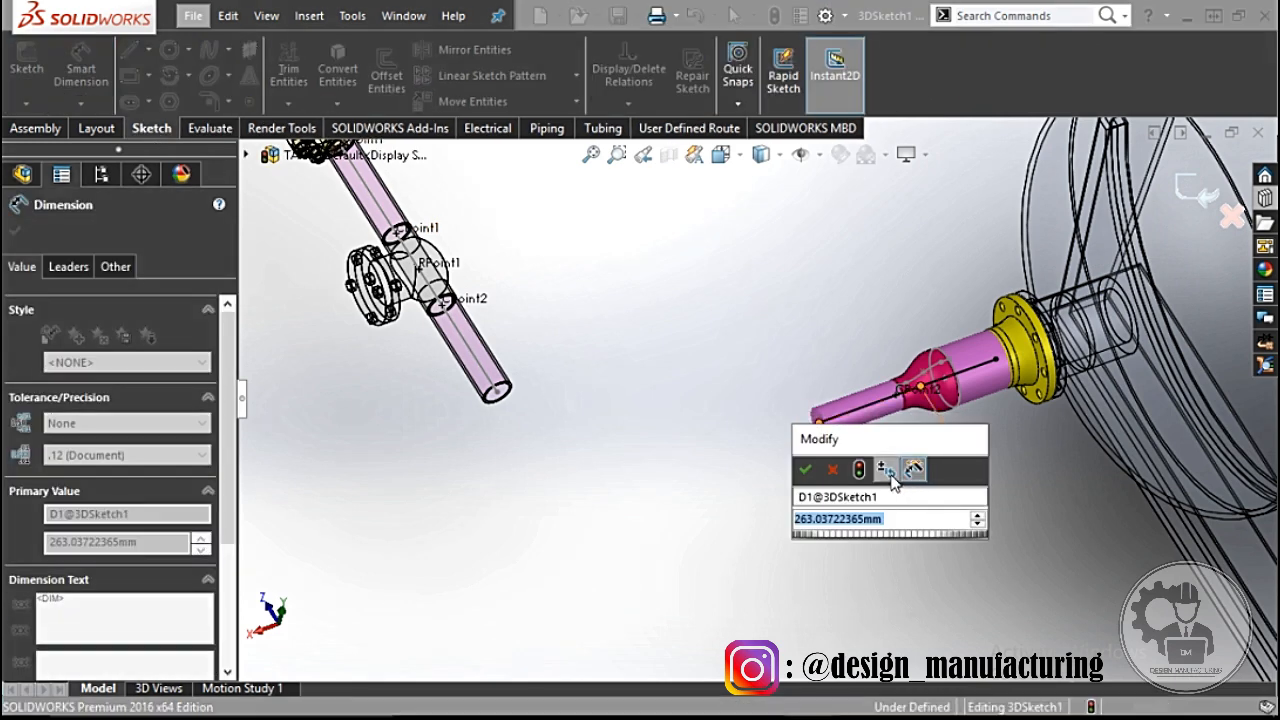
text(794)
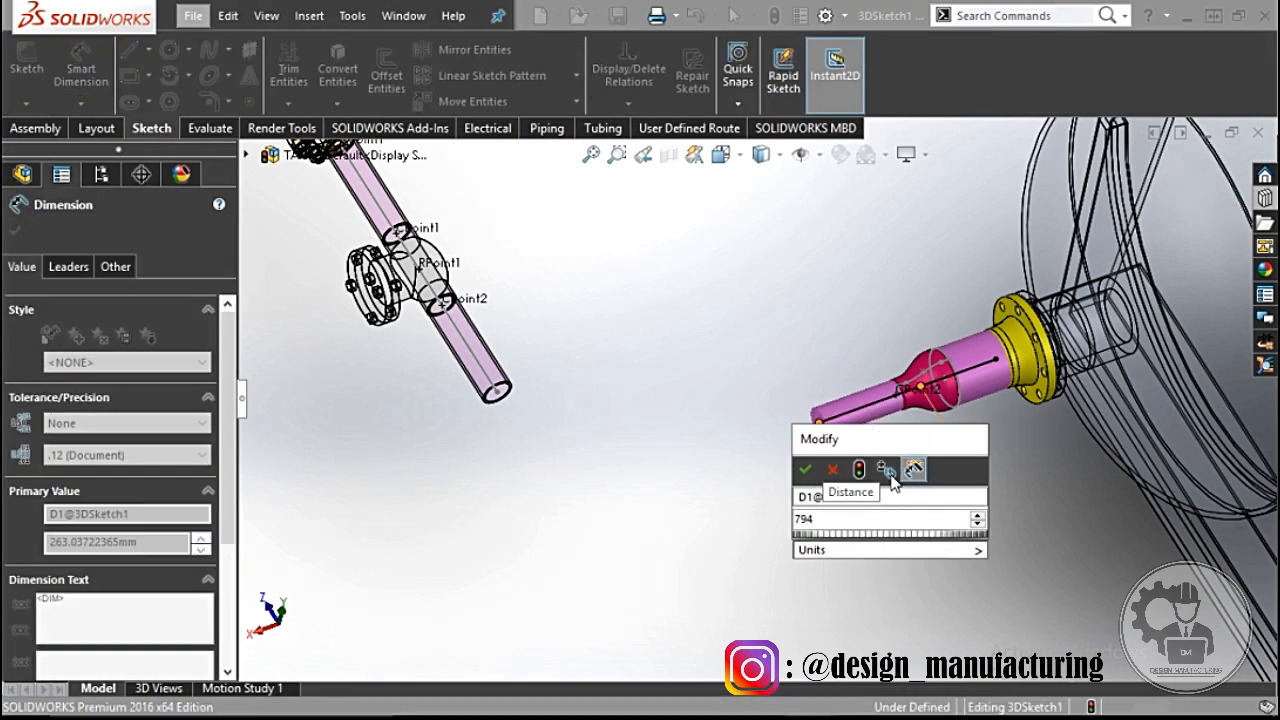
text(.97)
click(805, 470)
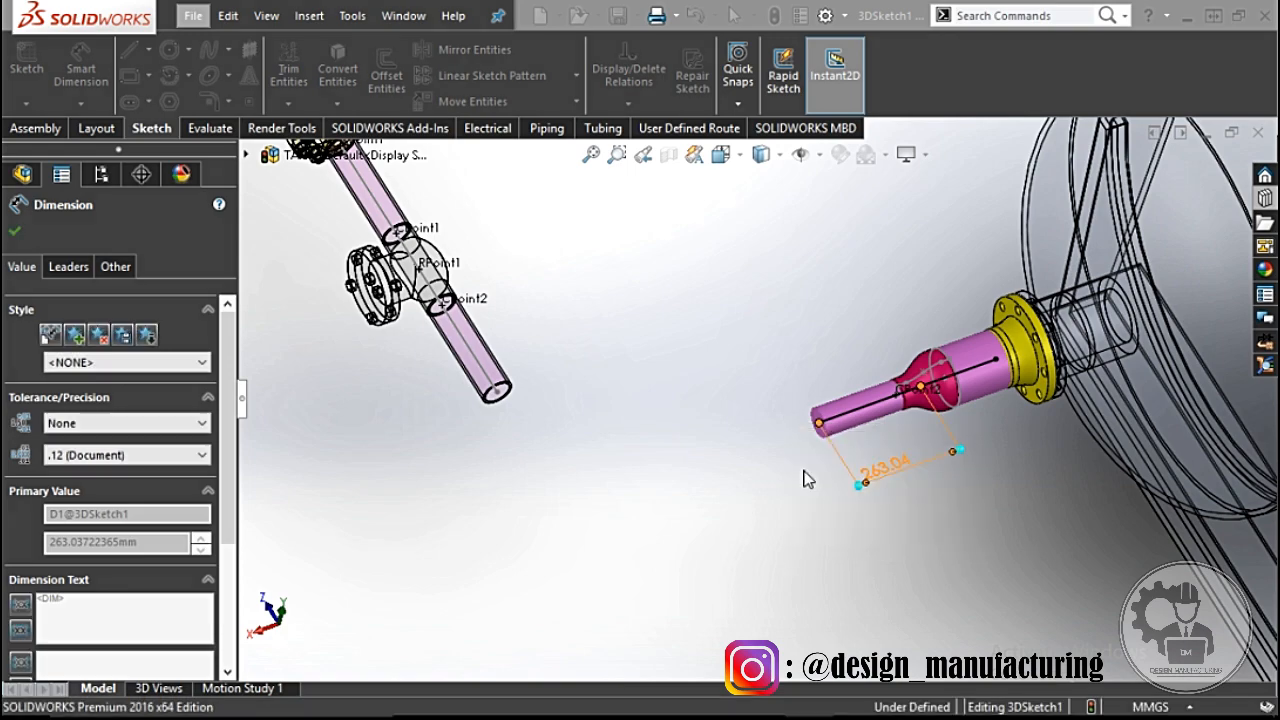
scroll(785, 465, up, 3)
middle_drag(731, 488, 713, 476)
scroll(635, 440, down, 2)
scroll(635, 436, up, 4)
middle_drag(635, 436, 752, 334)
scroll(752, 334, down, 3)
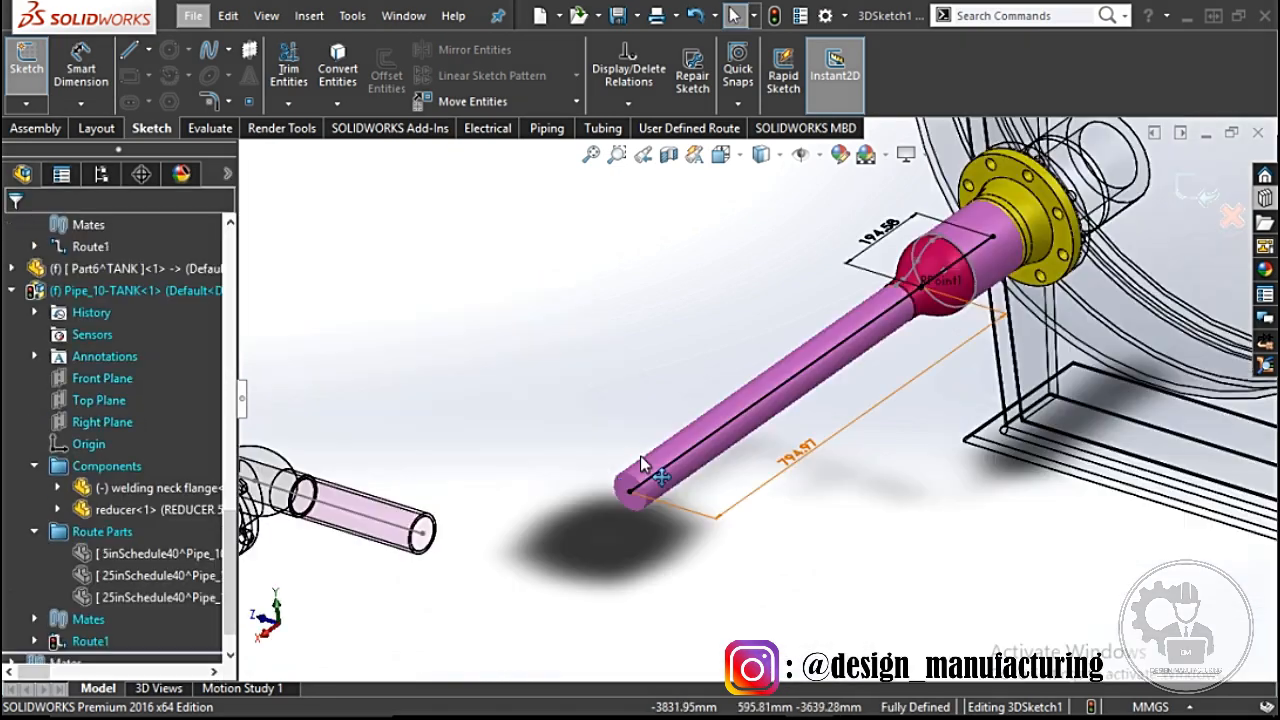
Step: Finish editing the Pipe_10 route and return to the TANK assembly with both tanks in view
middle_drag(760, 380, 1000, 260)
click(1190, 192)
scroll(449, 551, up, 6)
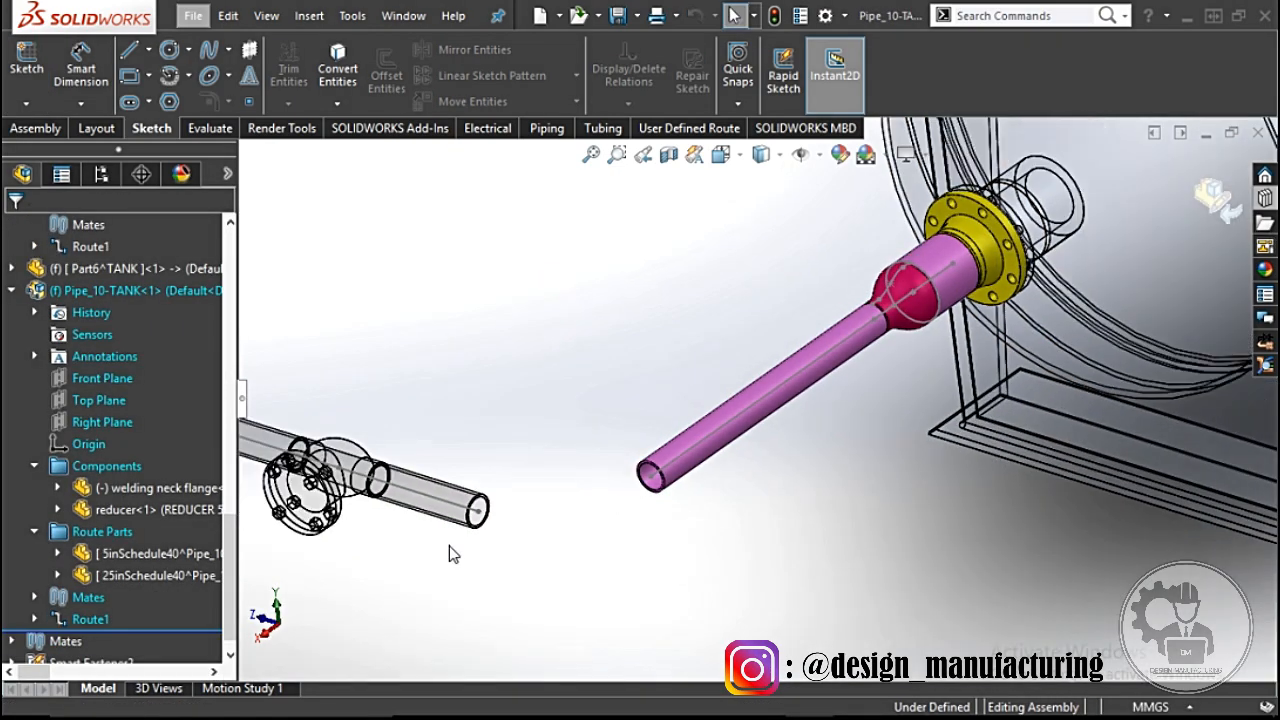
scroll(600, 305, down, 5)
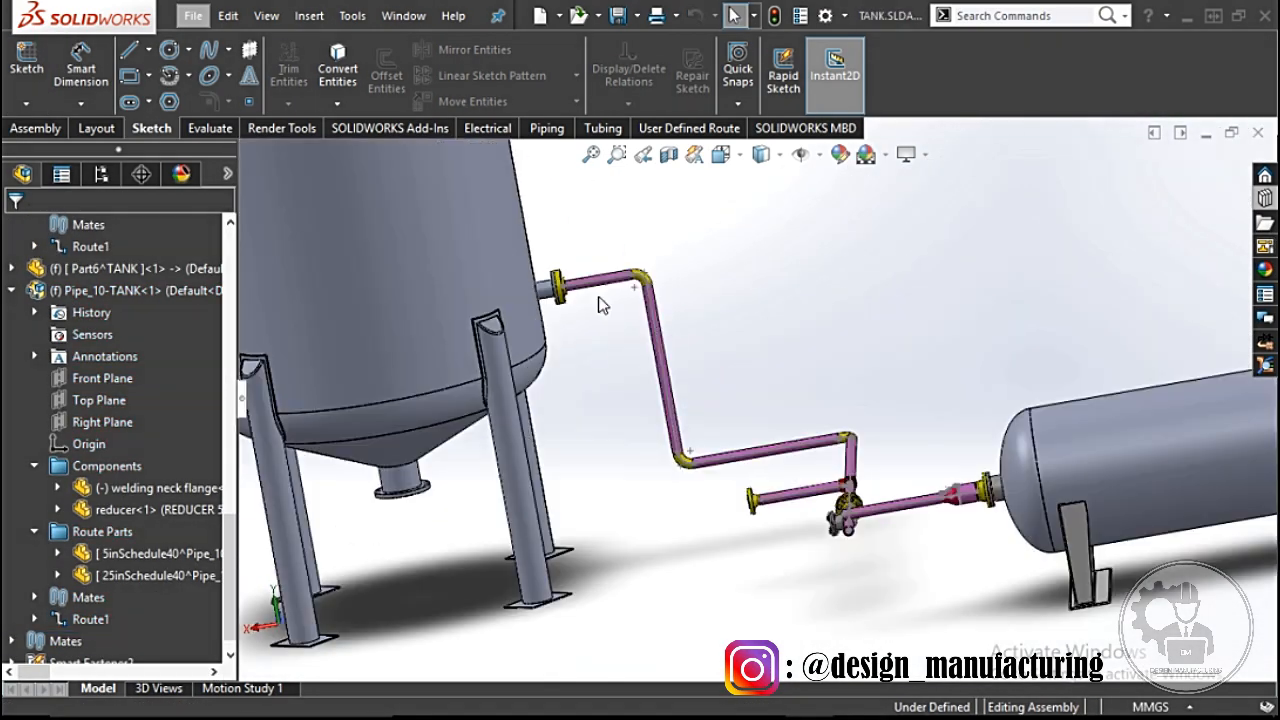
Step: Edit the Pipe_8 subassembly from the vertical tank in place and reopen its route for editing
click(660, 331)
right_click(98, 224)
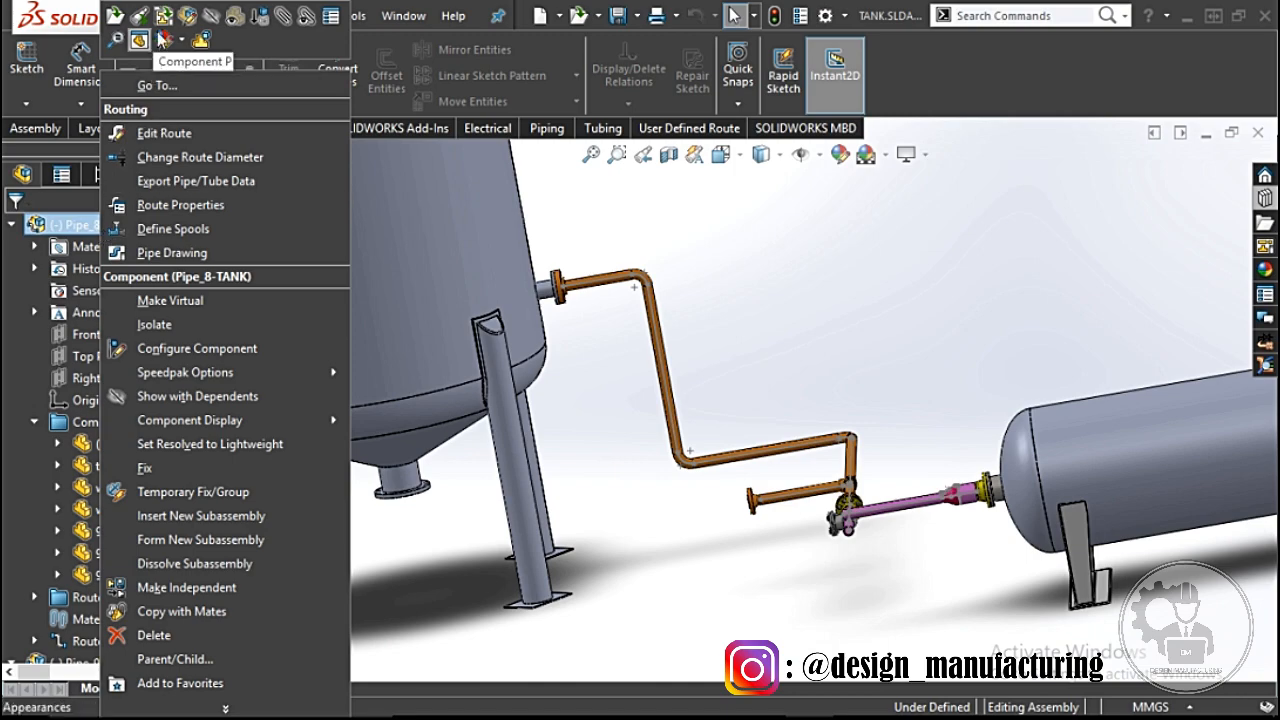
click(140, 15)
right_click(72, 641)
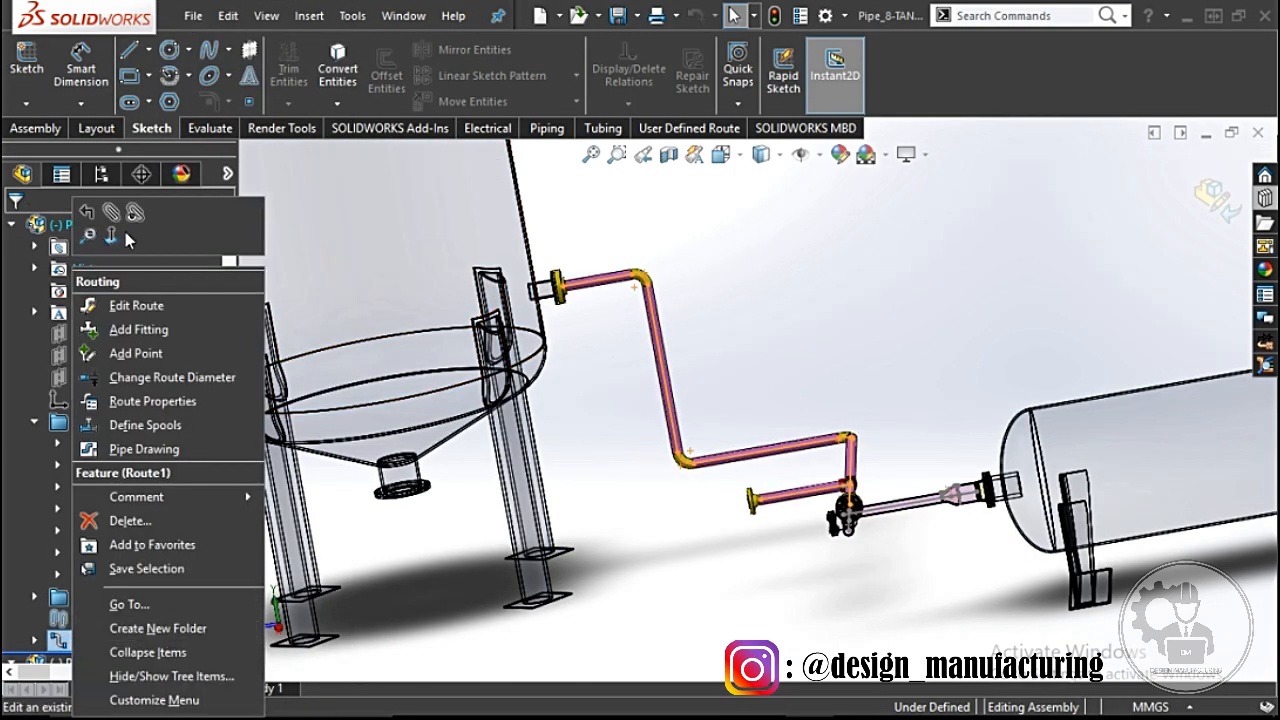
click(118, 308)
Step: In the Front view, lower the horizontal pipe run by moving the lower elbow's route point down to about Y 383 mm
click(743, 160)
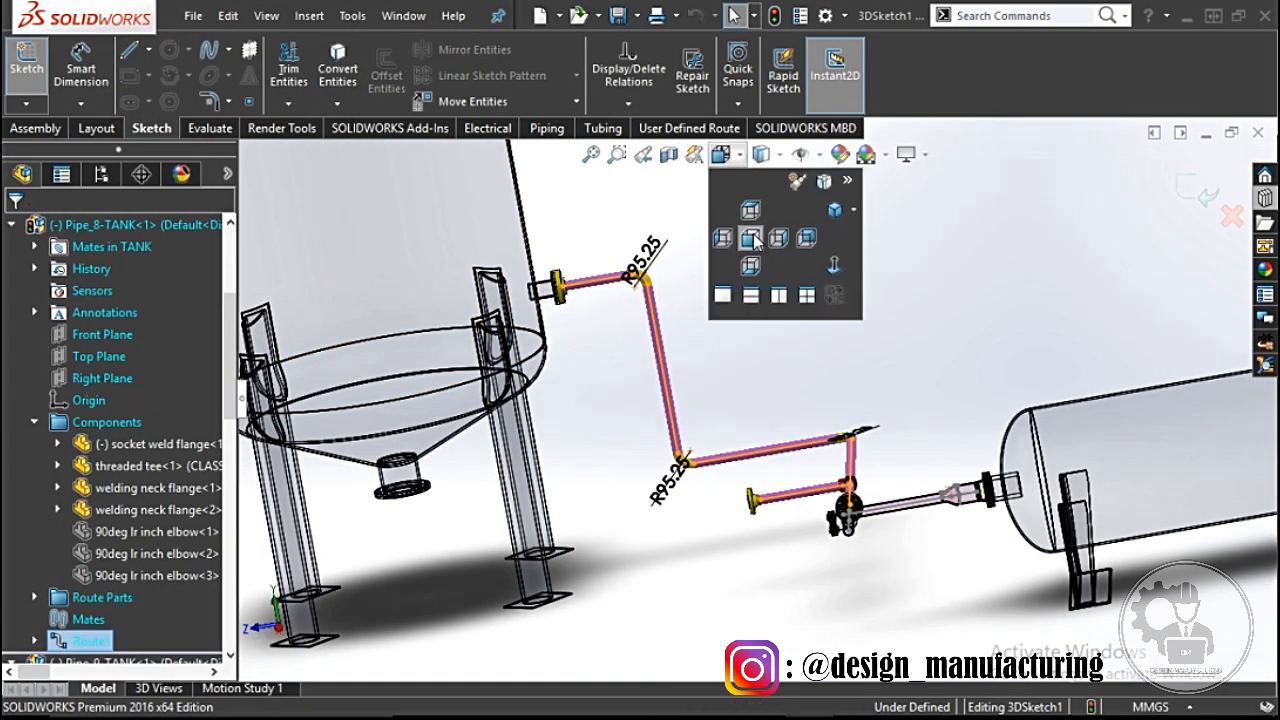
click(752, 238)
scroll(765, 395, down, 5)
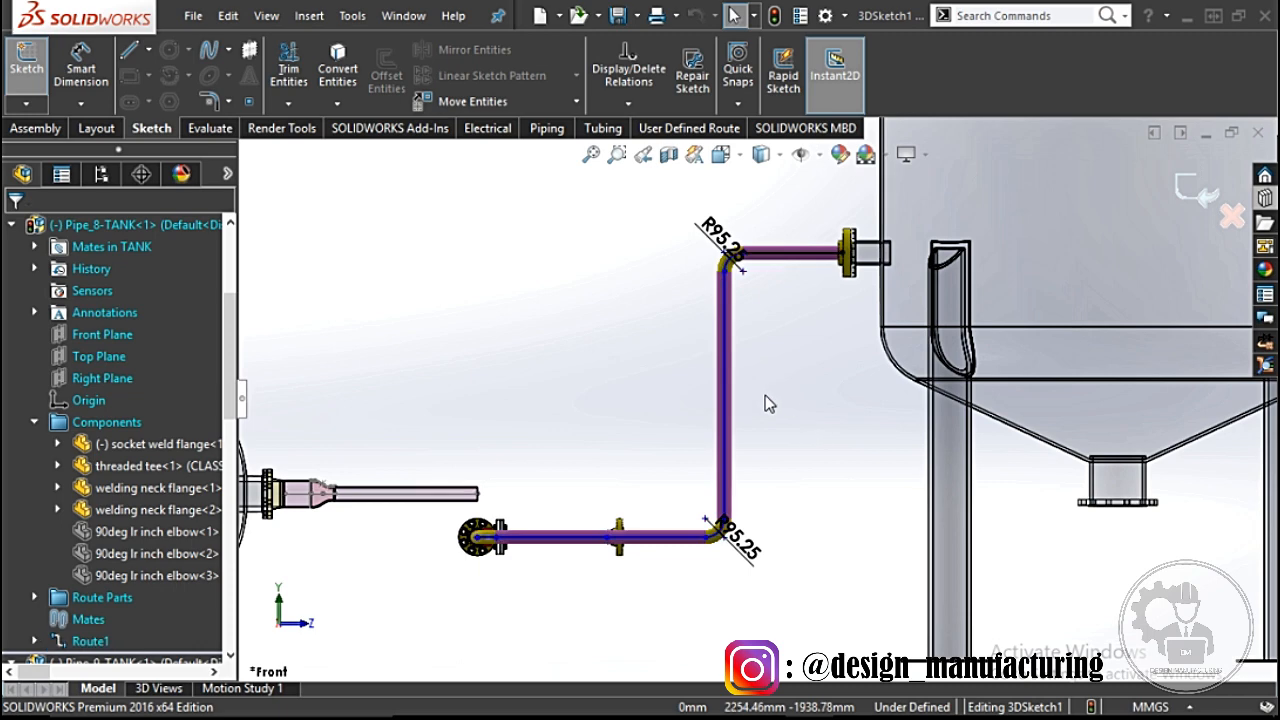
click(722, 340)
key(Escape)
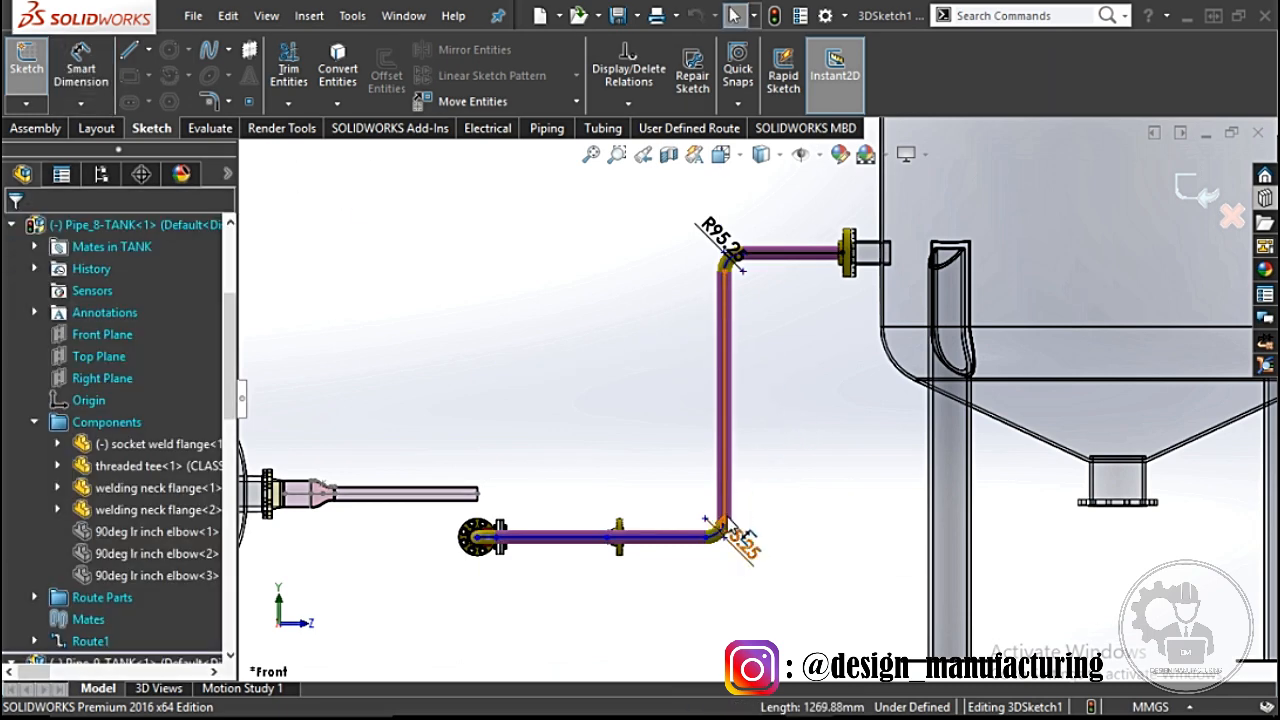
drag(733, 524, 733, 596)
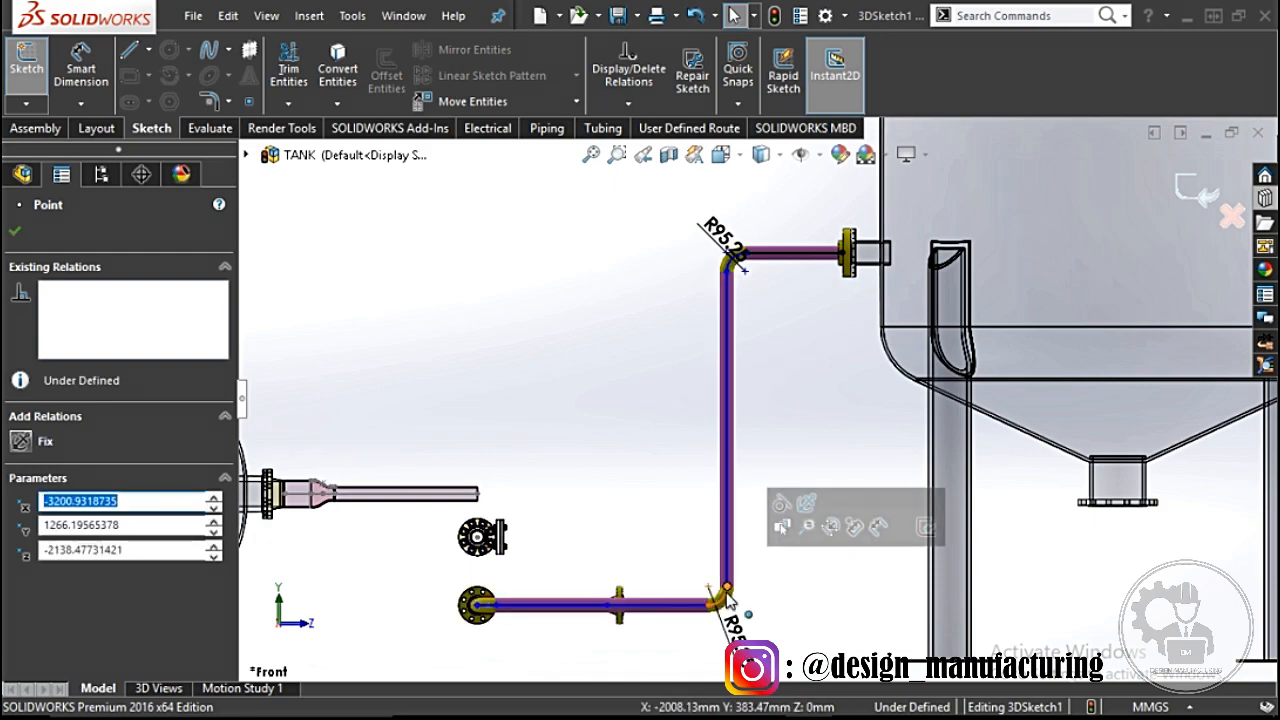
Step: Finish editing the Pipe_8 route and return to the TANK assembly with both tanks in view
click(765, 603)
scroll(765, 603, up, 2)
middle_drag(765, 603, 737, 609)
click(1195, 204)
click(620, 171)
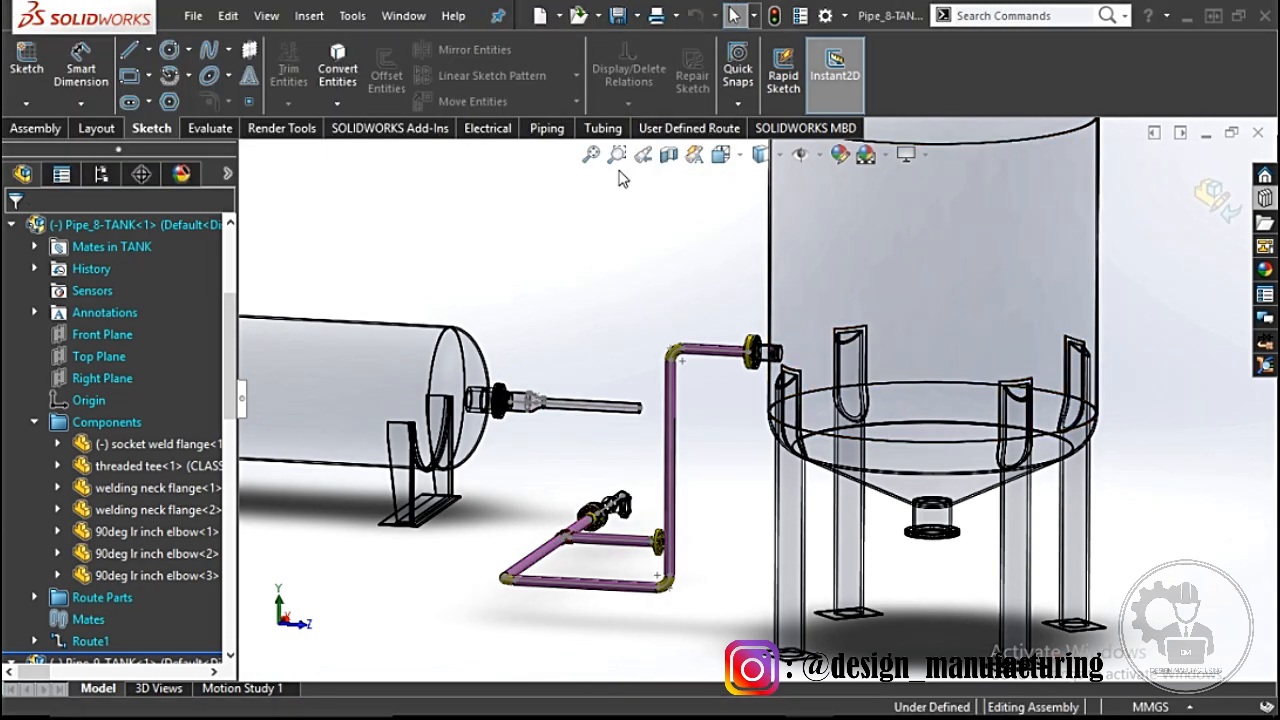
scroll(175, 605, down, 8)
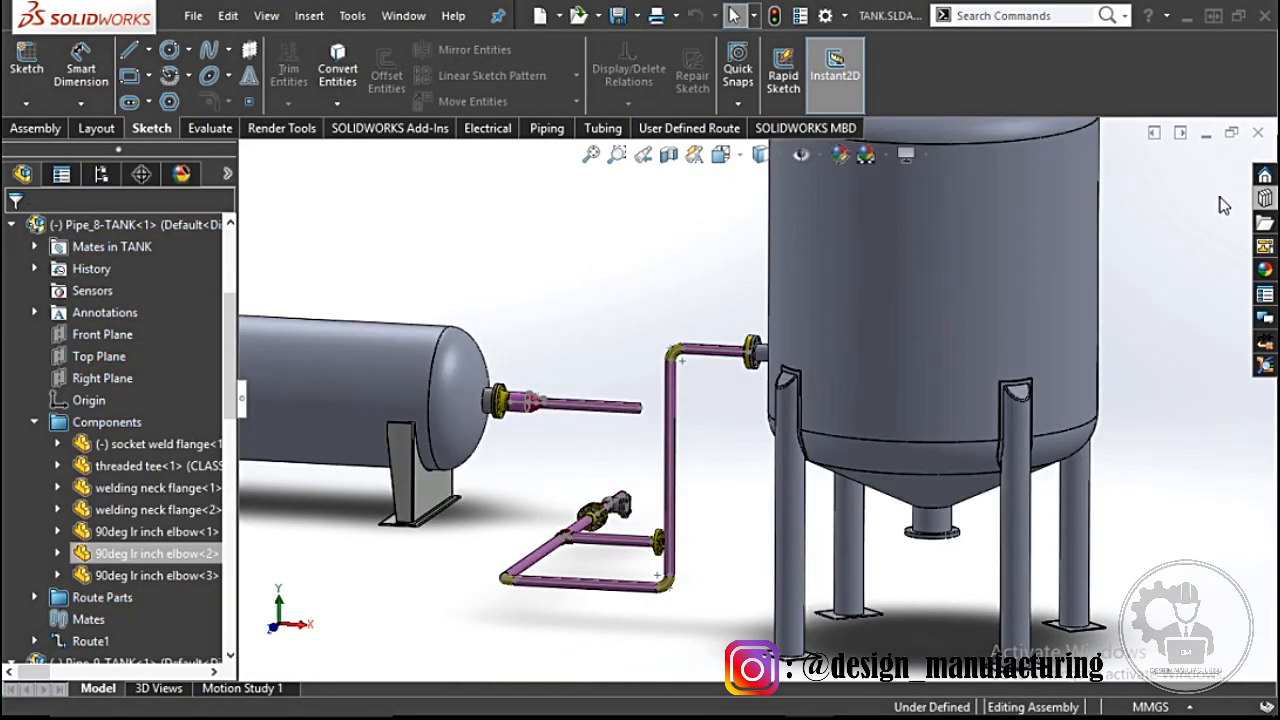
Step: Edit the Pipe_9 subassembly containing the swing check valve in place within the TANK assembly
middle_drag(640, 470, 782, 480)
scroll(778, 470, down, 3)
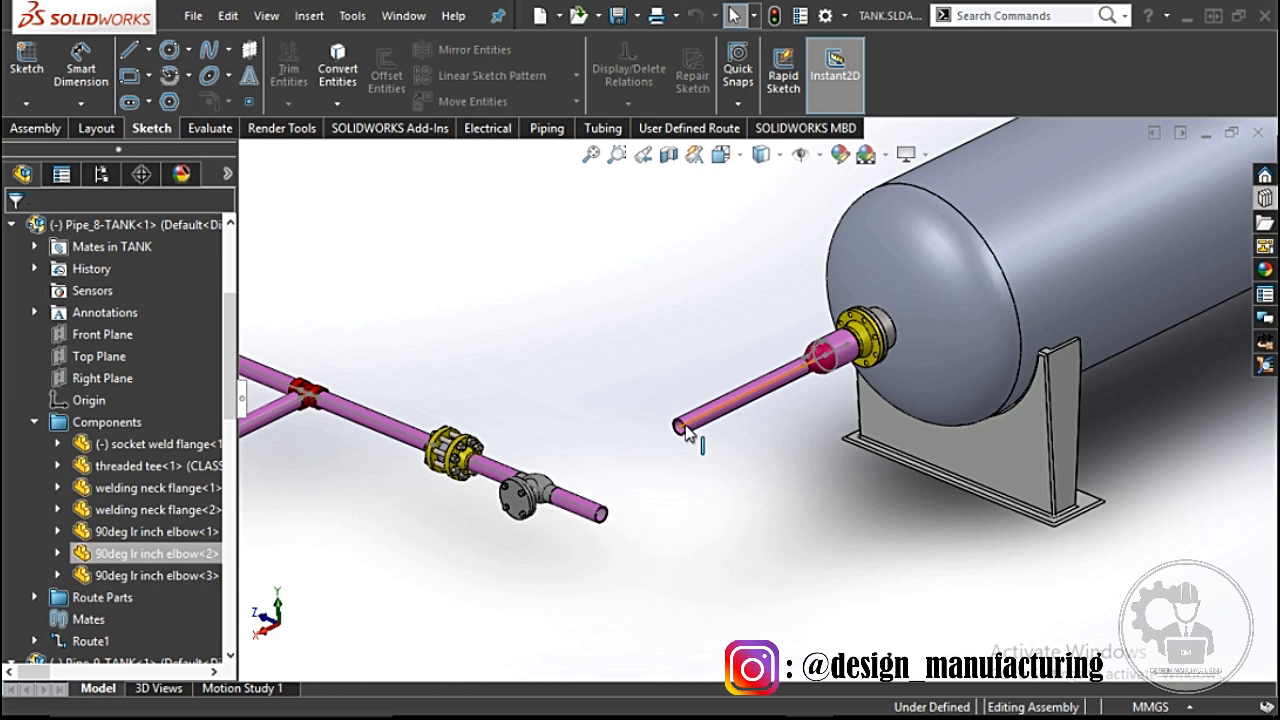
scroll(116, 515, down, 3)
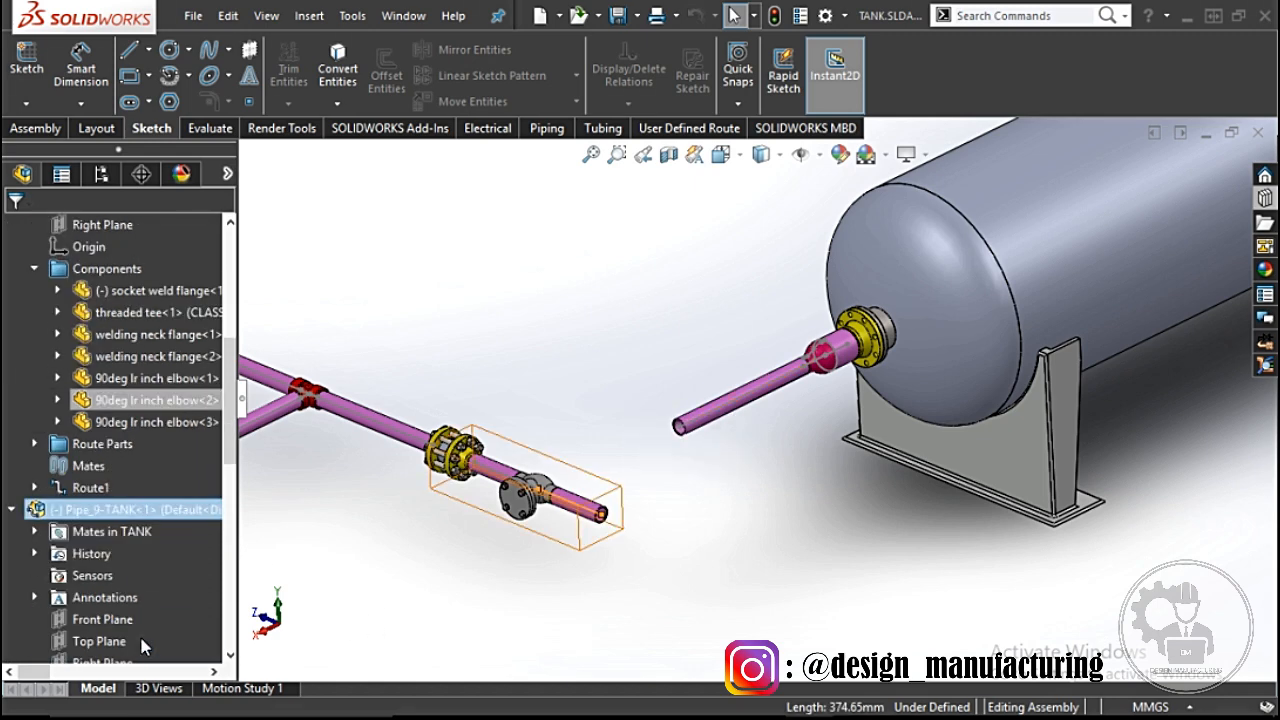
right_click(114, 506)
click(180, 133)
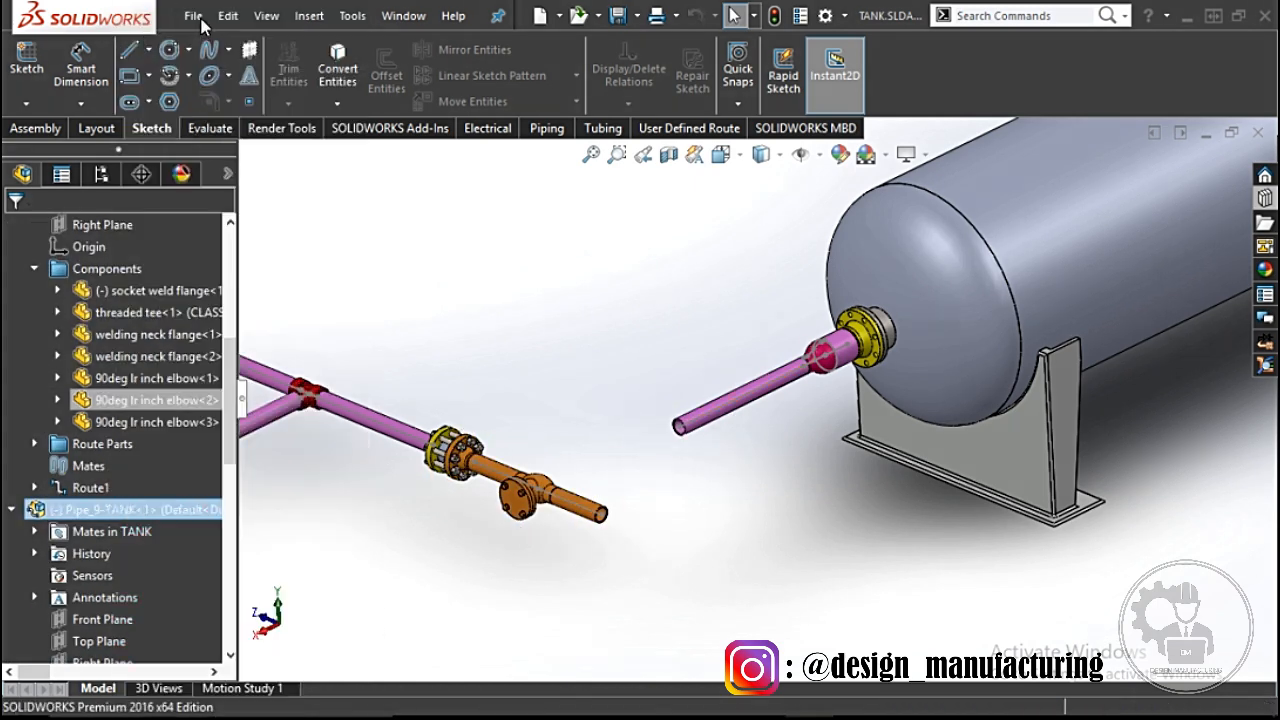
scroll(620, 528, down, 3)
scroll(190, 620, down, 2)
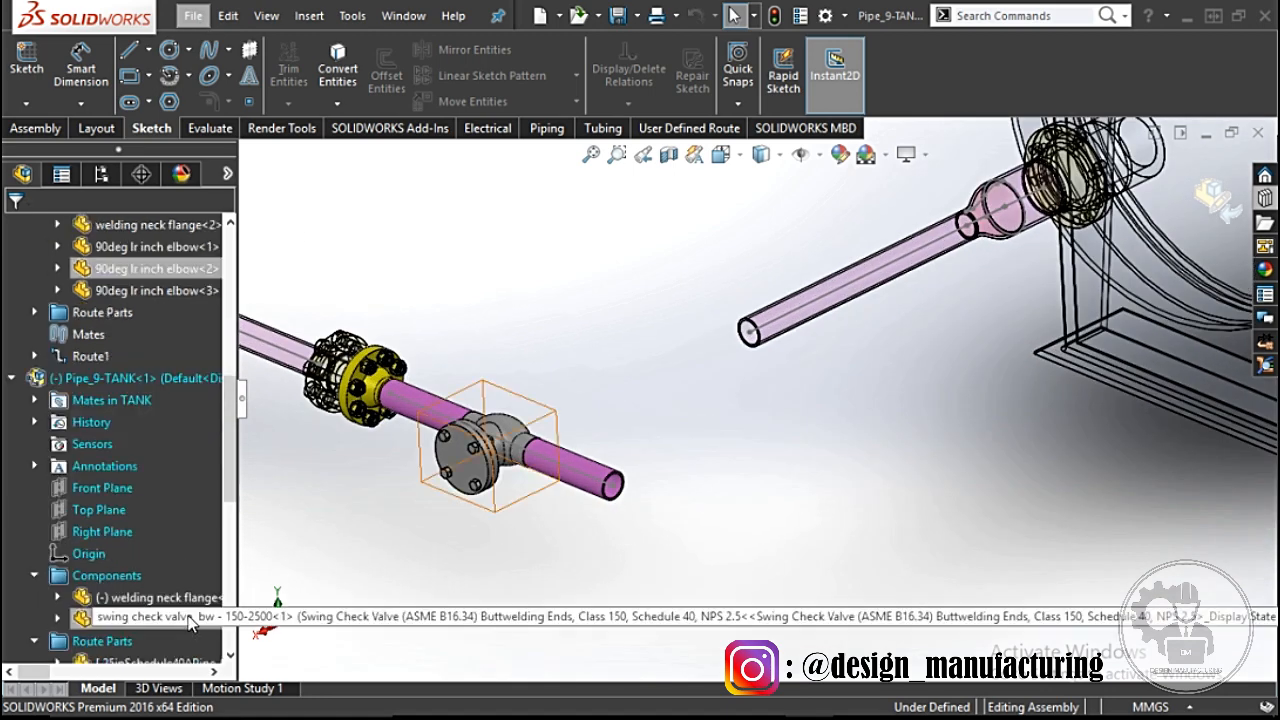
Step: Open the Pipe_9 route for editing and extend the free pipe end beyond the swing check valve
scroll(150, 600, down, 3)
right_click(98, 533)
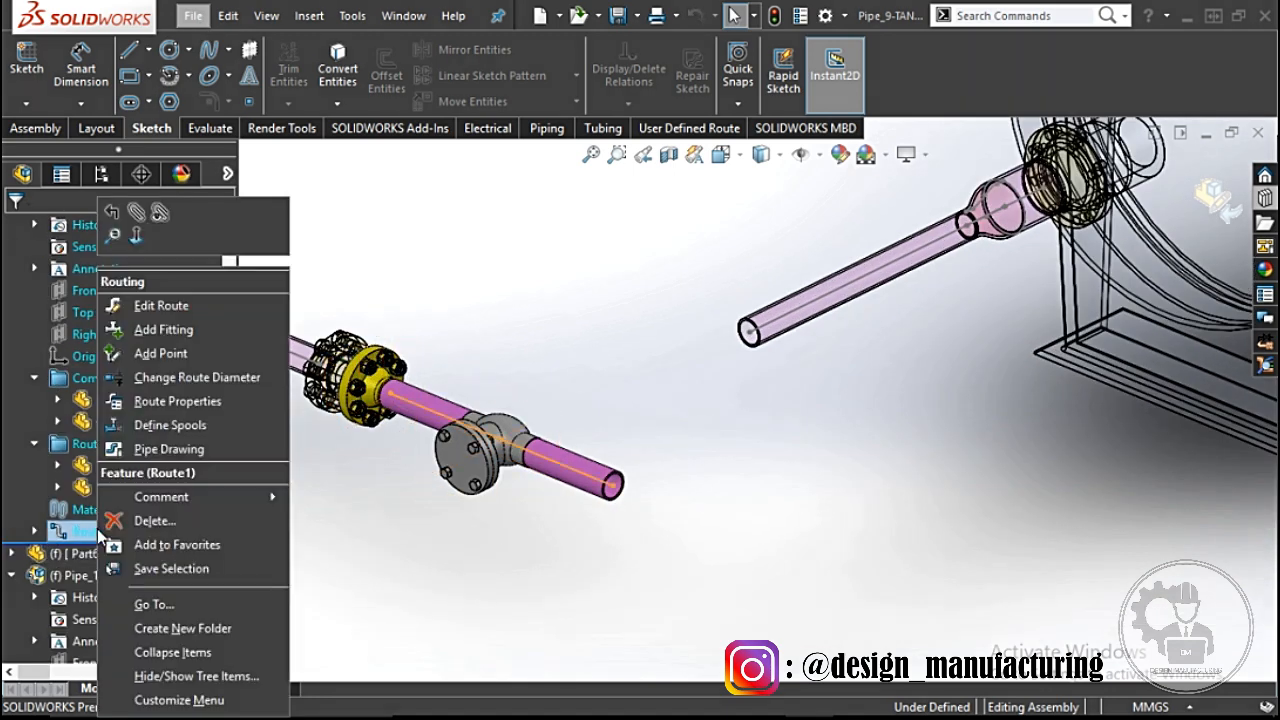
click(161, 305)
click(621, 490)
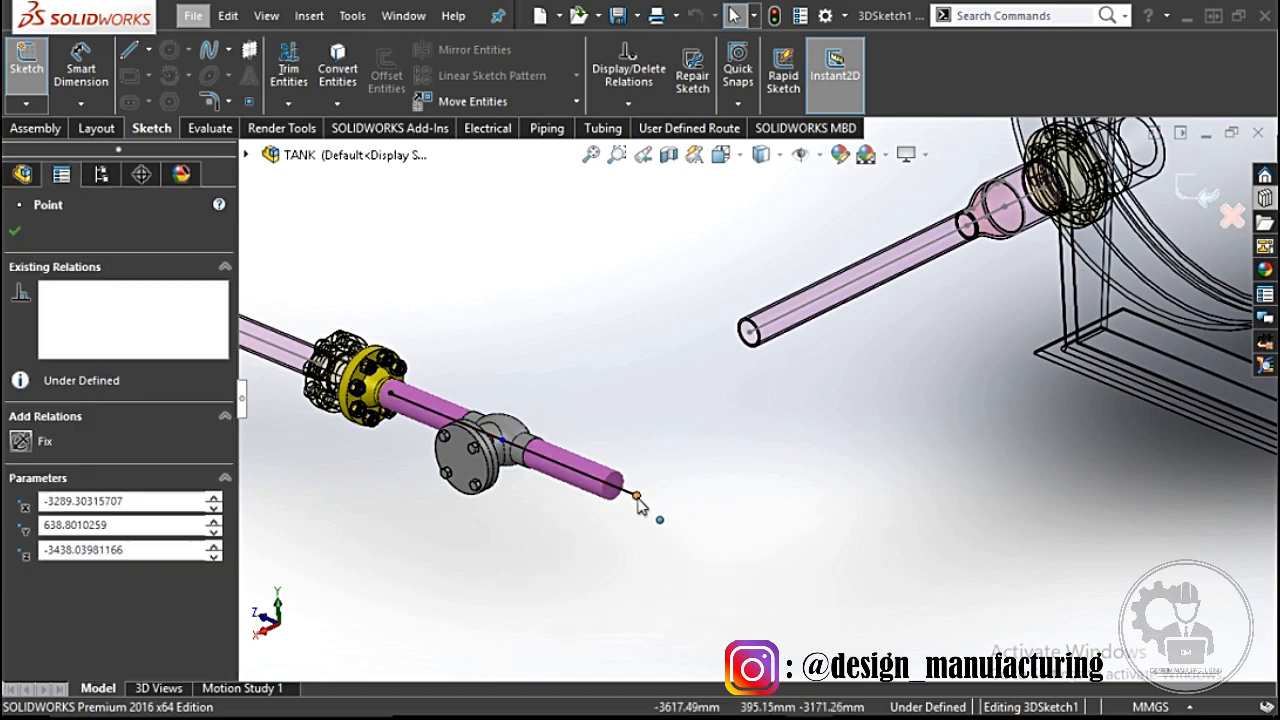
middle_drag(630, 492, 672, 444)
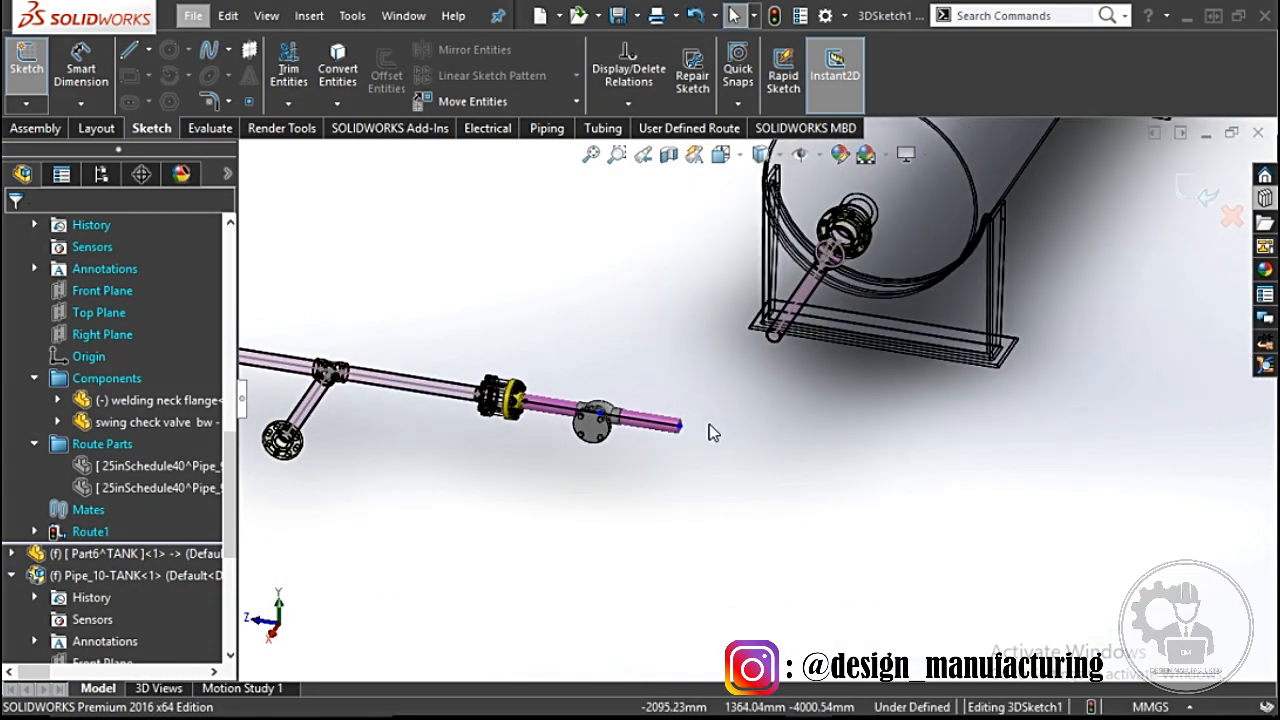
Step: Add a welding neck flange with configuration WNeck Flange 150-NPS2.5 to the free pipe end and finish the route edit
click(1265, 199)
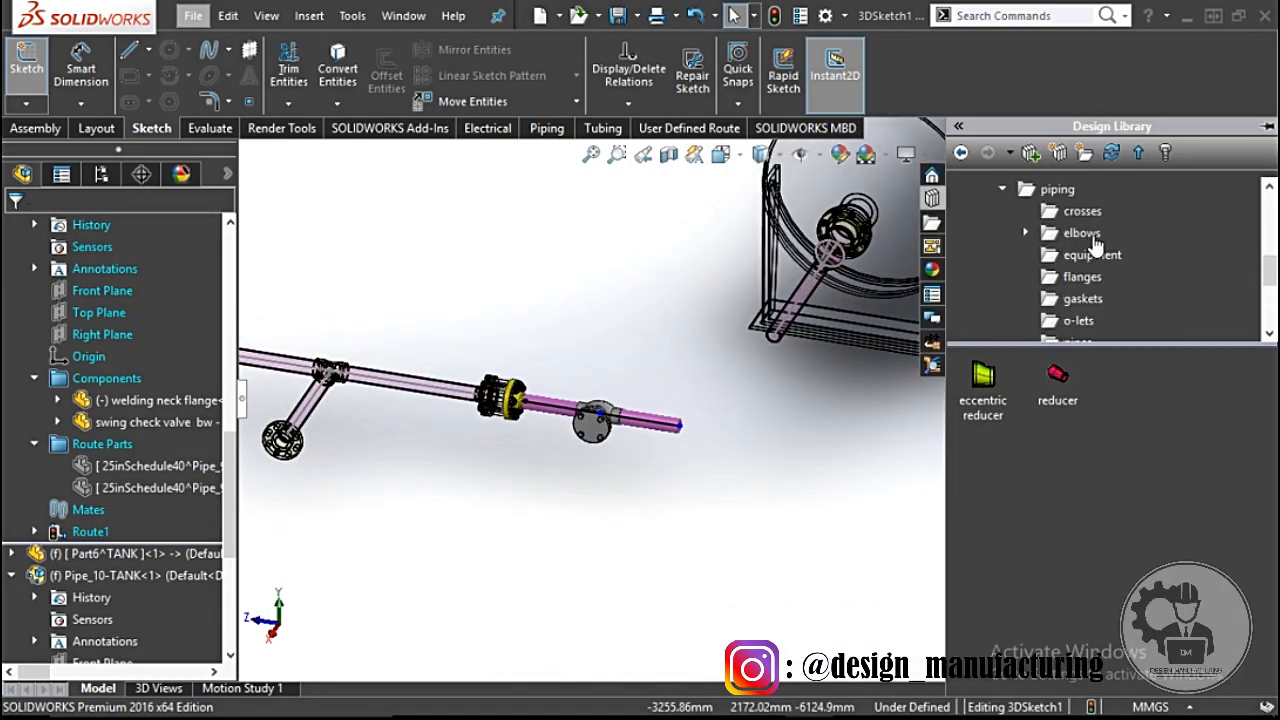
scroll(700, 418, down, 3)
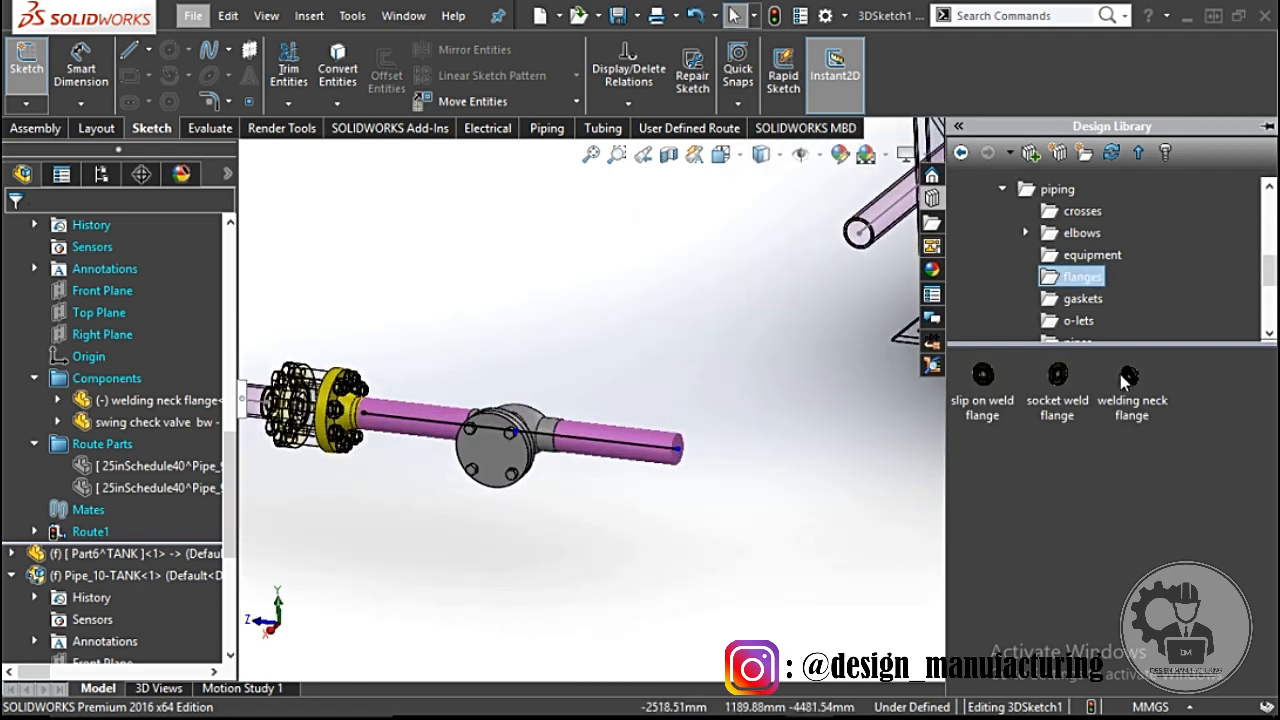
drag(1125, 373, 683, 452)
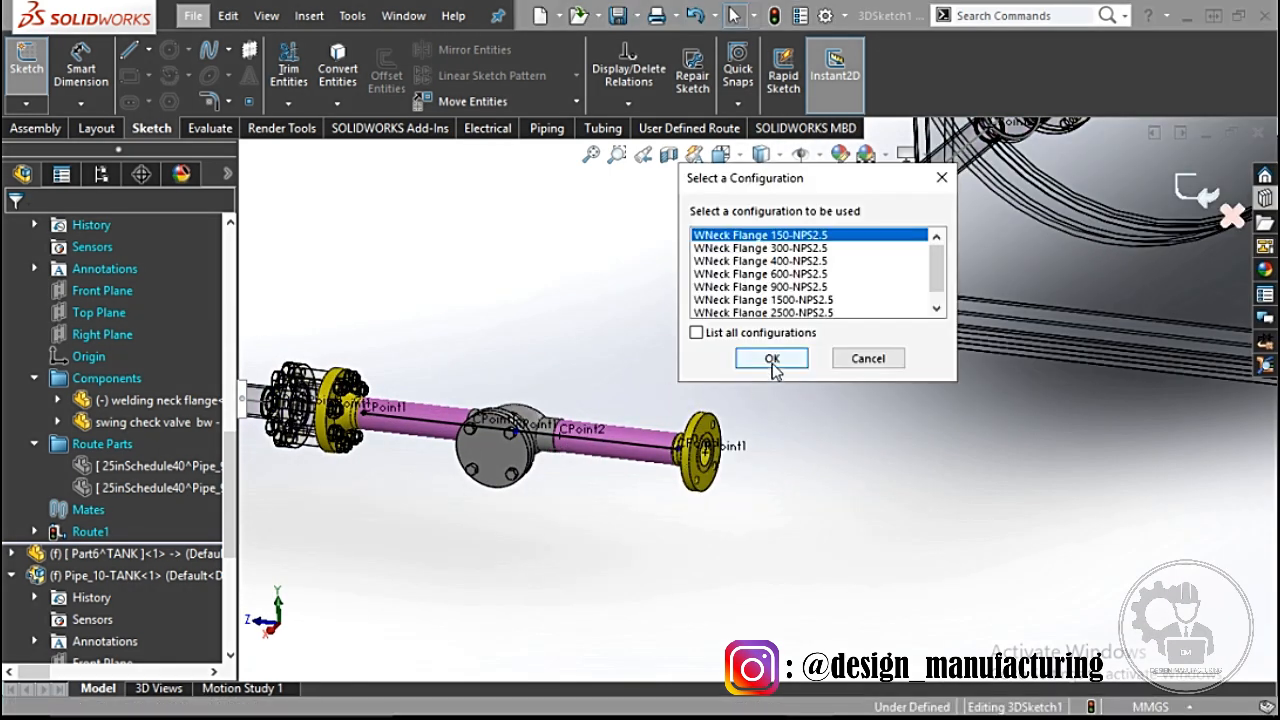
click(771, 359)
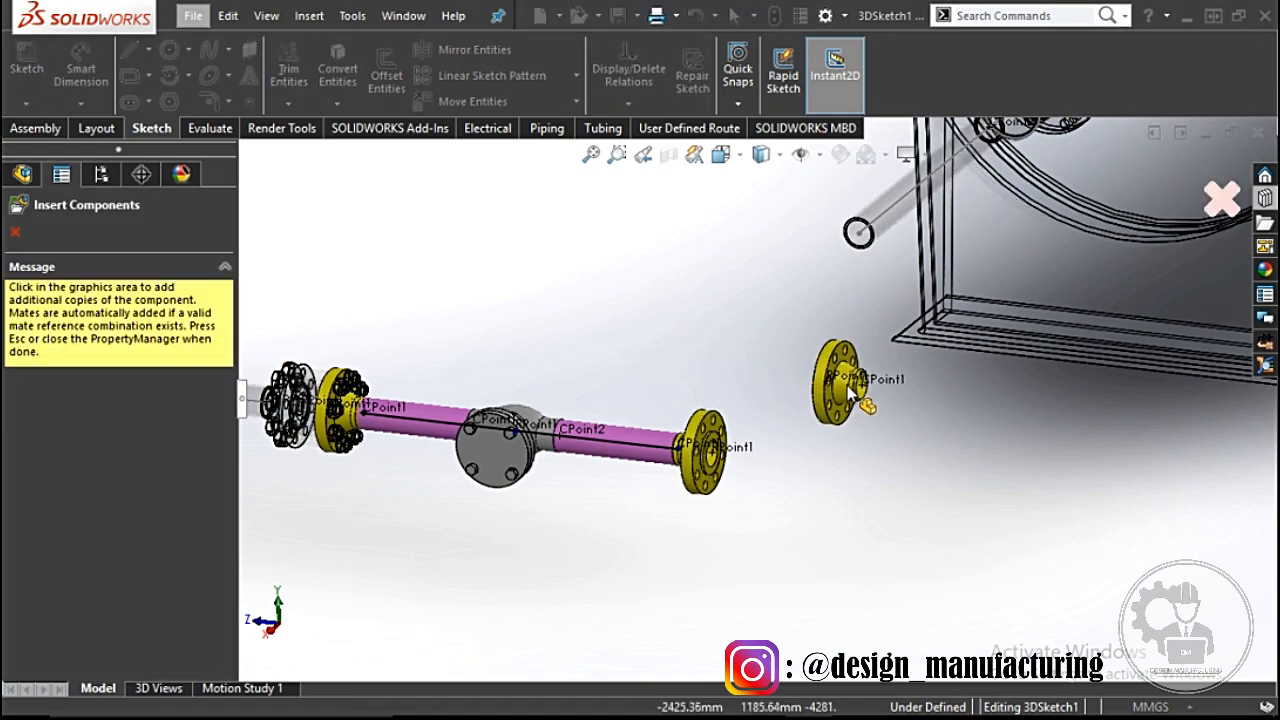
key(Escape)
scroll(845, 411, up, 3)
mouse_move(845, 411)
middle_down()
mouse_move(643, 423)
mouse_move(791, 457)
middle_up()
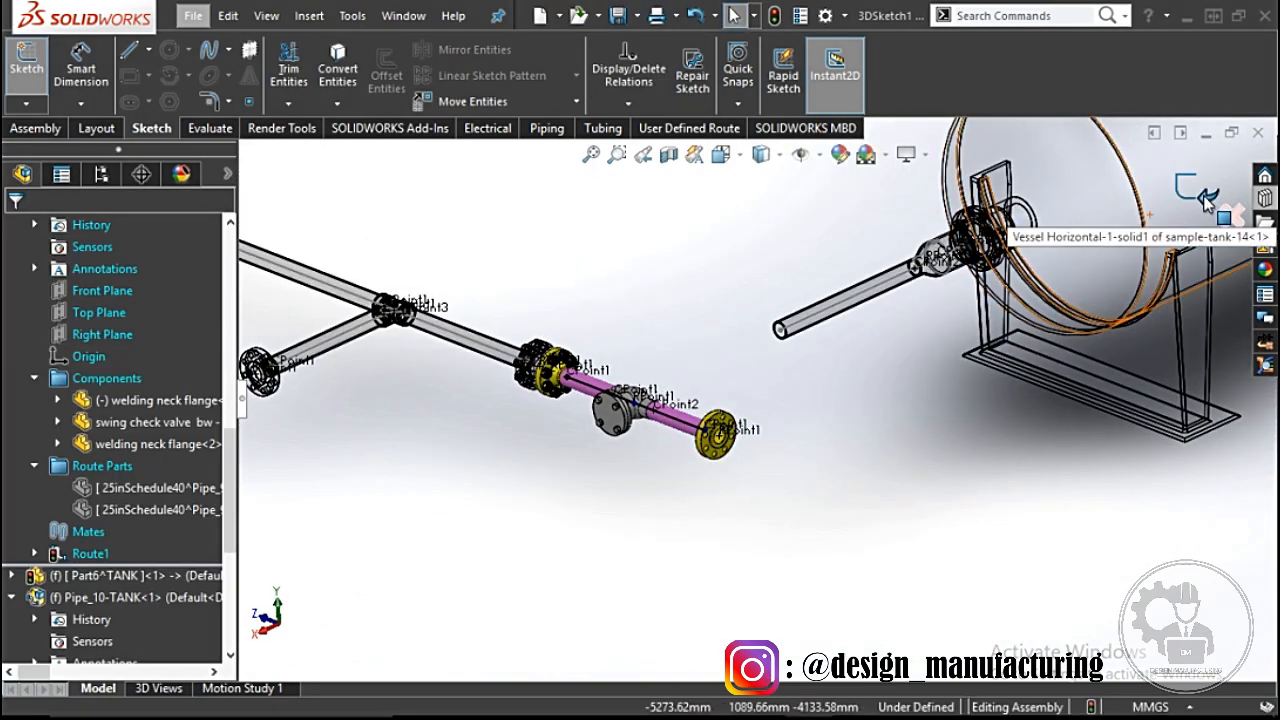
click(1208, 200)
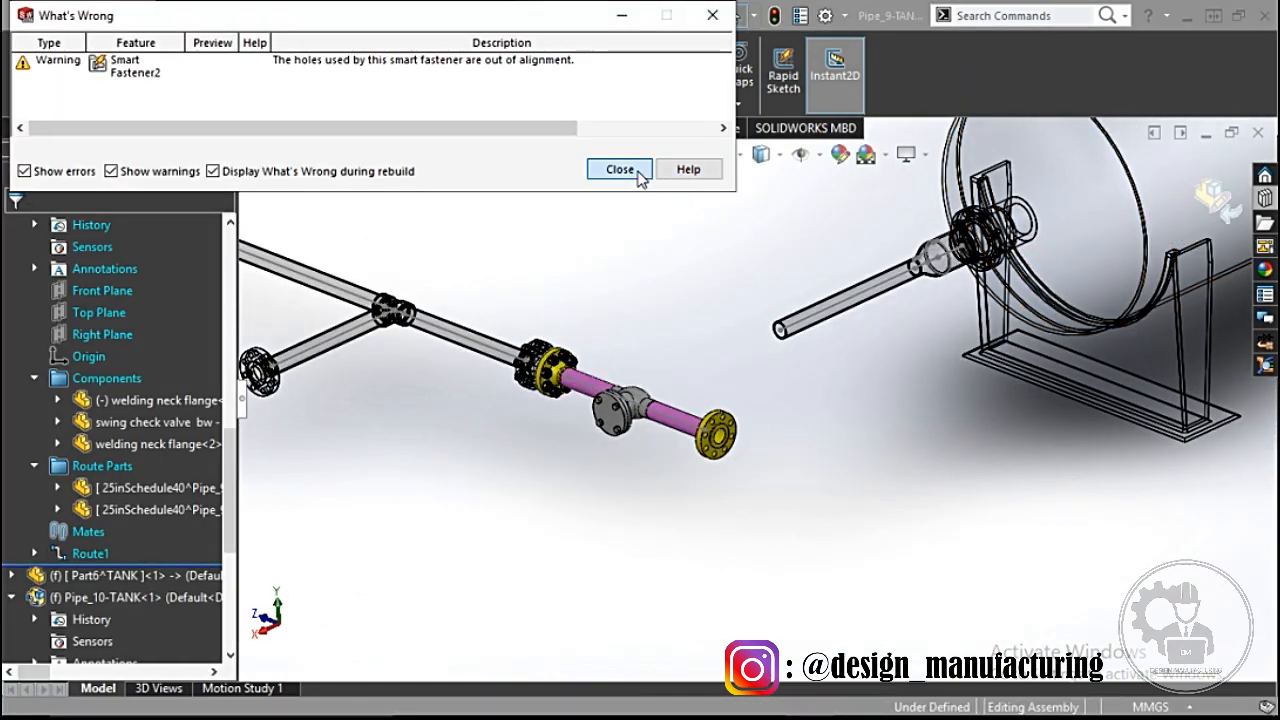
click(638, 172)
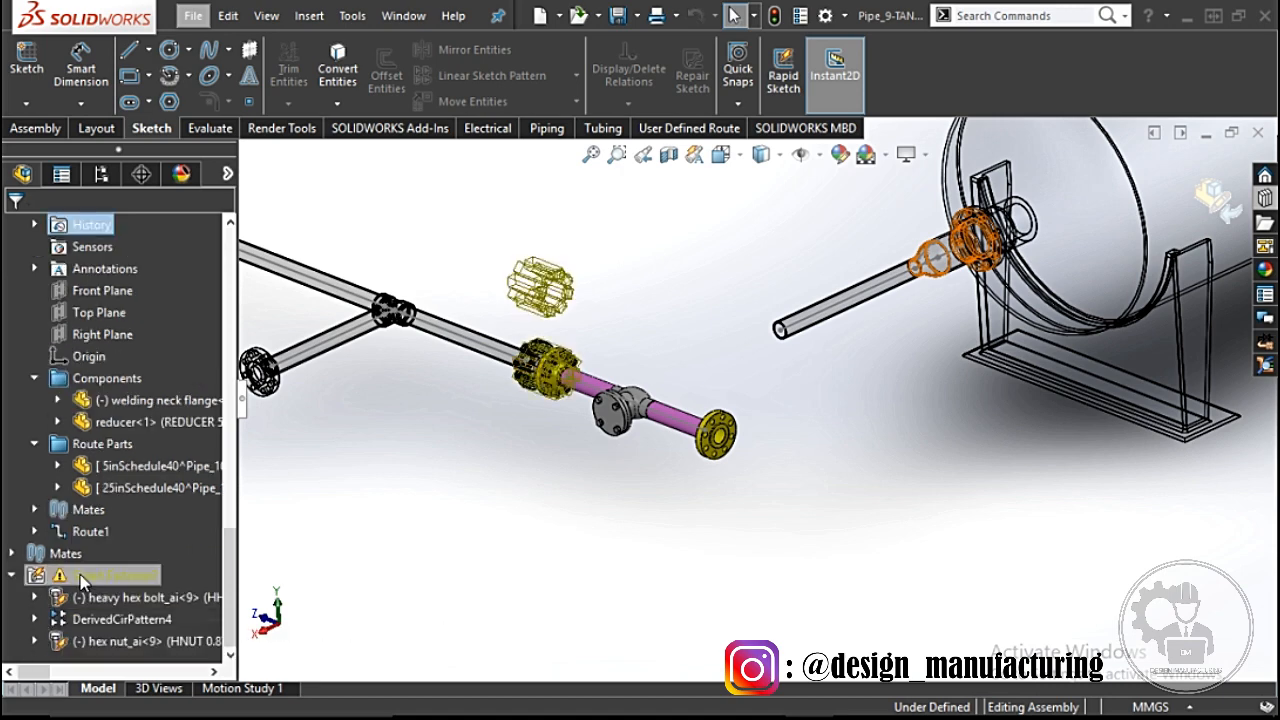
Step: Edit Smart Fastener2 and accept its existing heavy hex bolt group to clear the alignment warning
right_click(83, 580)
click(164, 437)
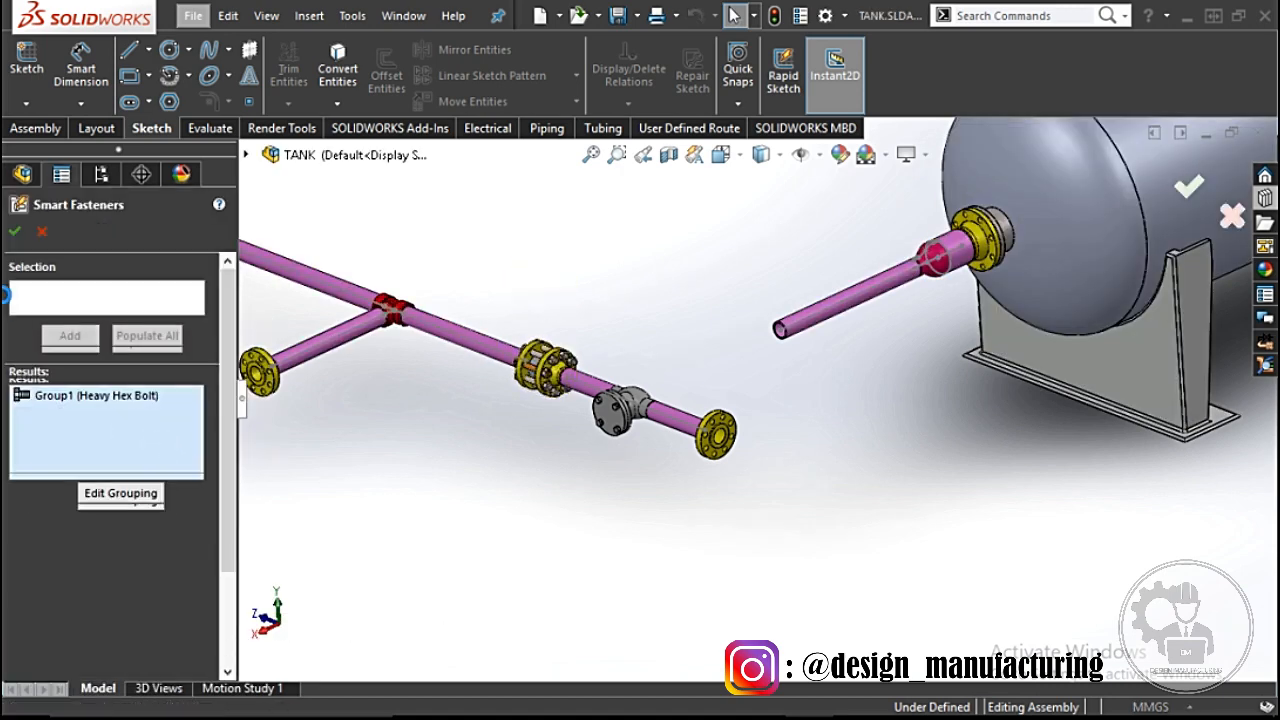
click(20, 237)
Step: Open the Pipe_10 route, which leaves the horizontal tank through the reducer, for editing
scroll(634, 428, up, 1)
scroll(804, 380, down, 2)
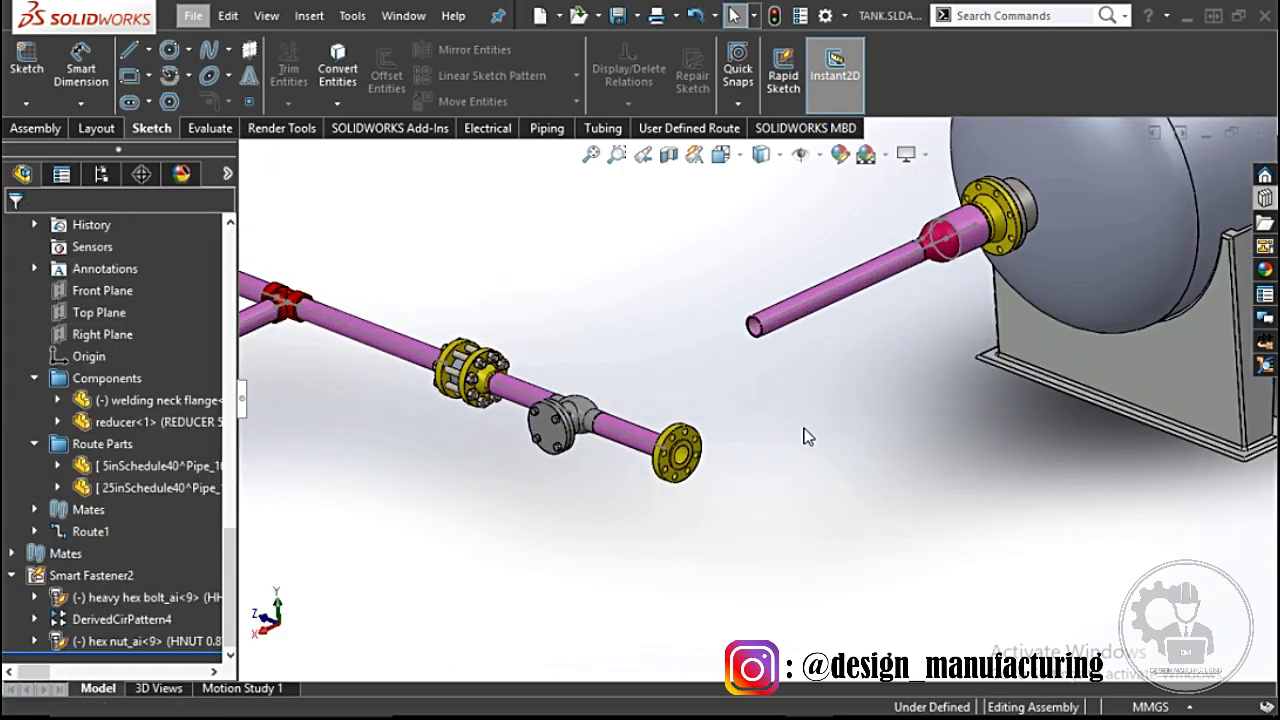
middle_drag(806, 434, 687, 407)
scroll(711, 446, up, 3)
scroll(687, 407, down, 3)
click(701, 423)
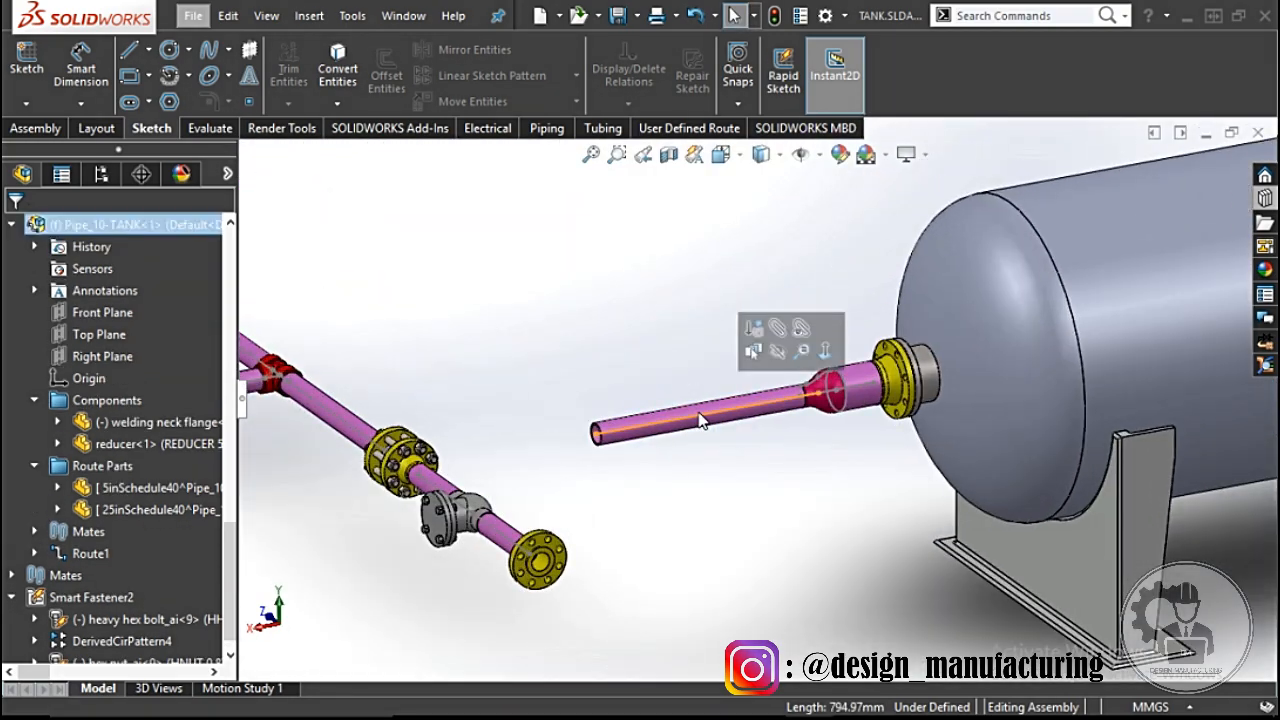
right_click(137, 230)
click(180, 133)
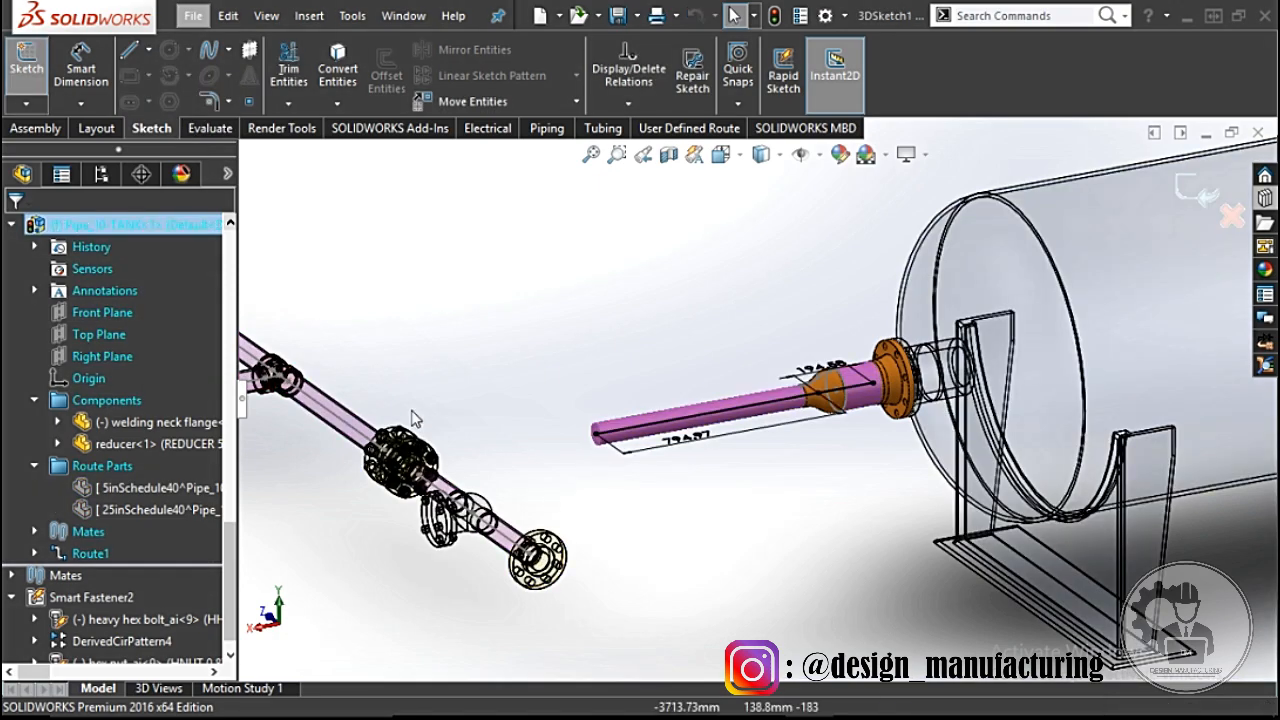
Step: Sketch a vertical route line down from the reducer pipe's open end, followed by a short horizontal line towards the flanged pipe
click(129, 49)
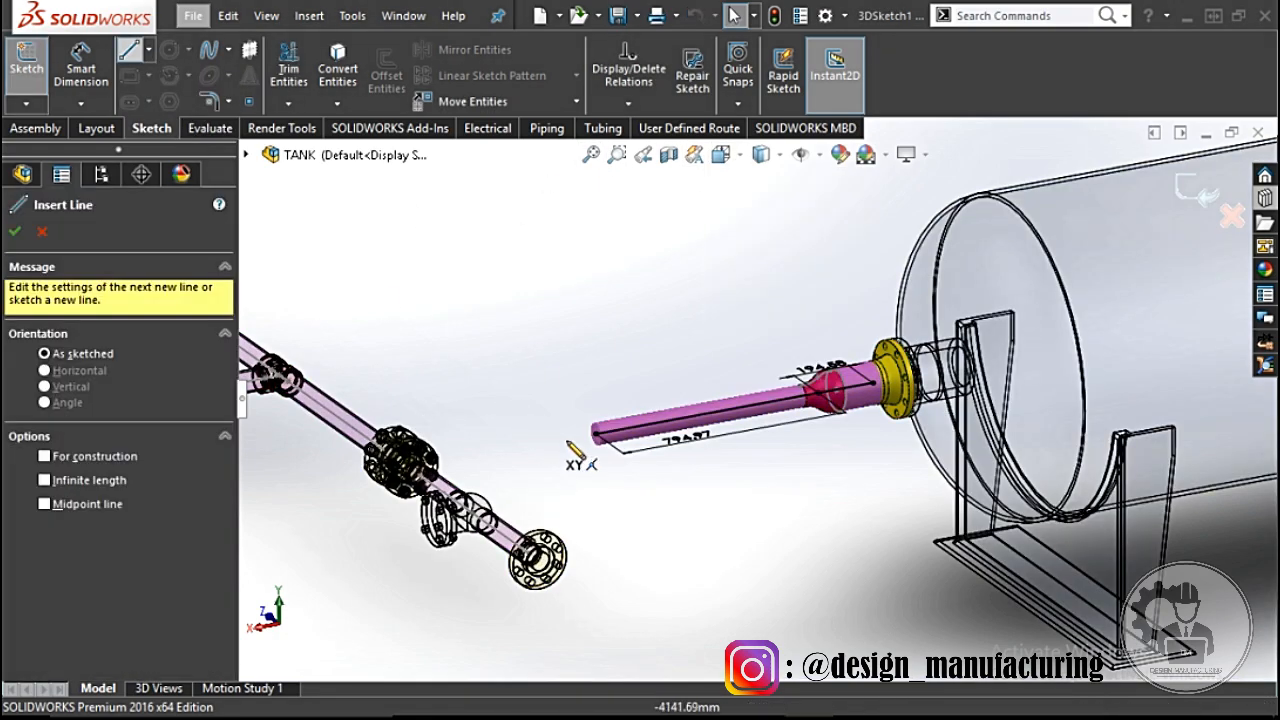
click(600, 440)
click(600, 595)
middle_drag(600, 598, 680, 597)
scroll(645, 570, up, 4)
scroll(683, 540, down, 6)
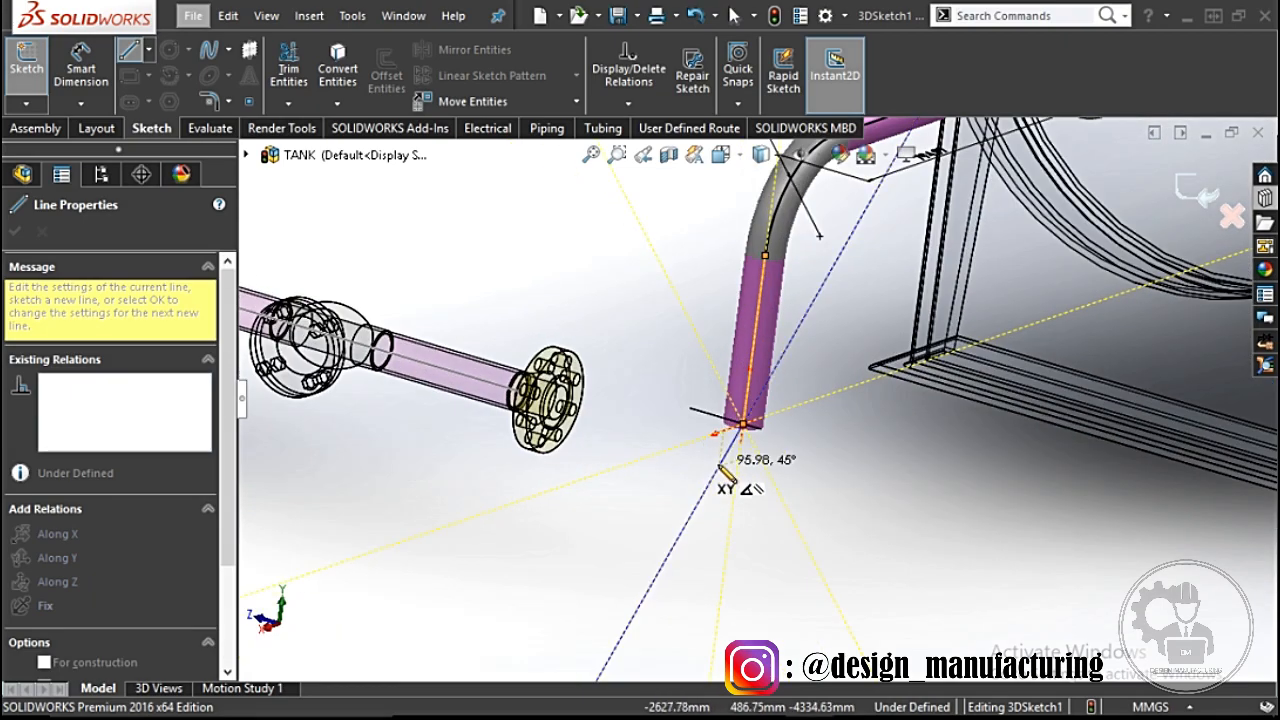
middle_drag(650, 405, 728, 350)
click(656, 443)
scroll(656, 443, up, 2)
key(Escape)
Step: In the front view, lower the end point of the vertical route line to near the centre of the Pipe_9 flange
scroll(750, 410, up, 3)
scroll(817, 423, down, 5)
scroll(817, 425, up, 4)
click(722, 156)
click(750, 237)
scroll(754, 541, down, 10)
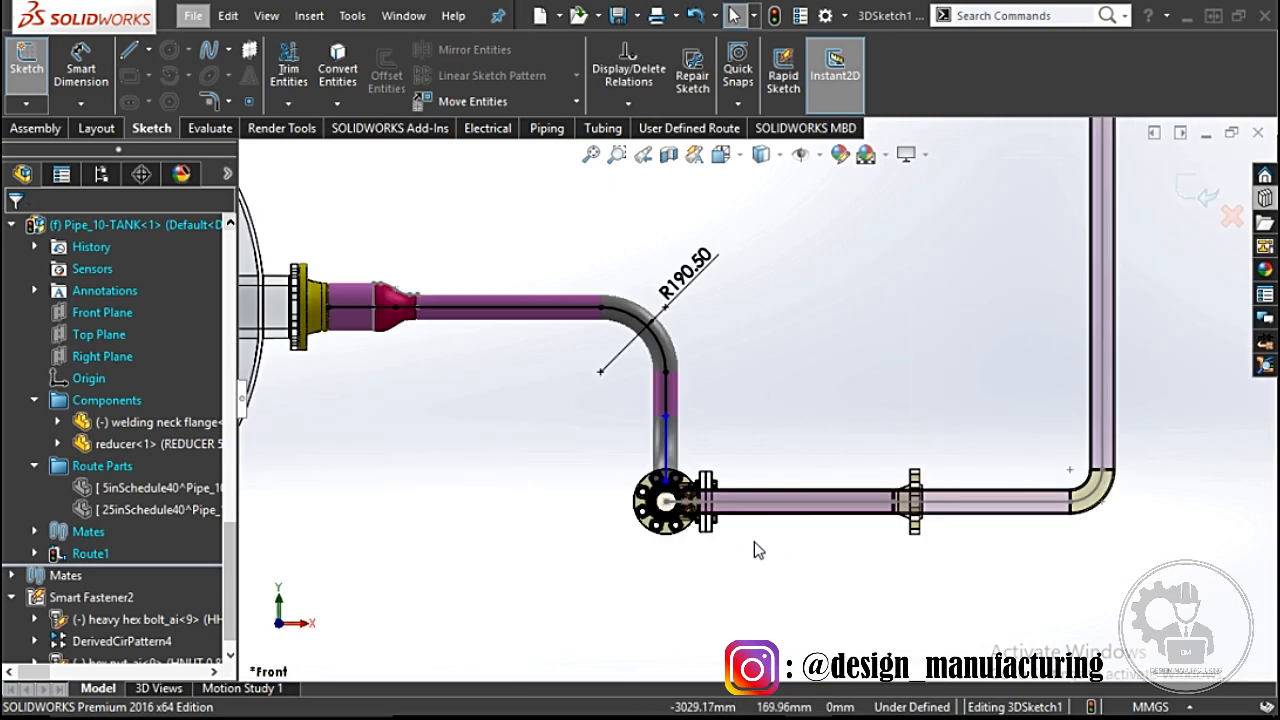
click(636, 386)
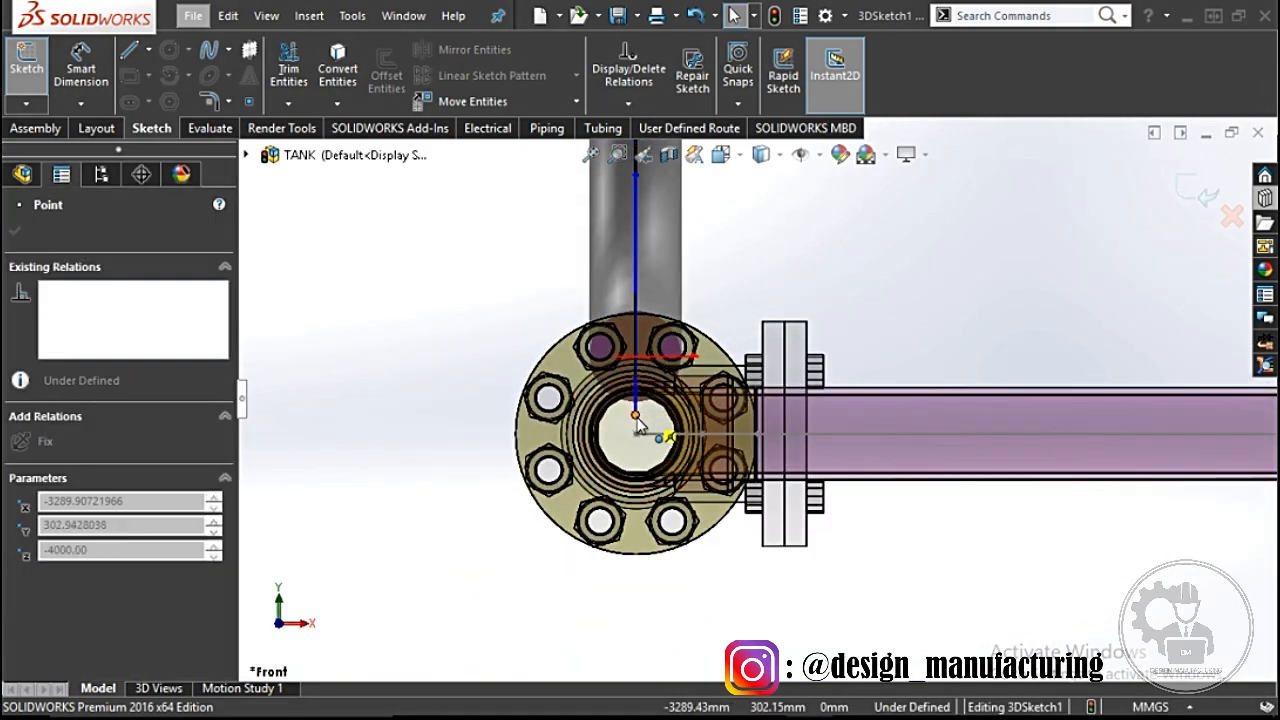
scroll(637, 424, down, 6)
drag(636, 416, 635, 447)
scroll(645, 467, down, 6)
scroll(666, 451, up, 10)
key(Escape)
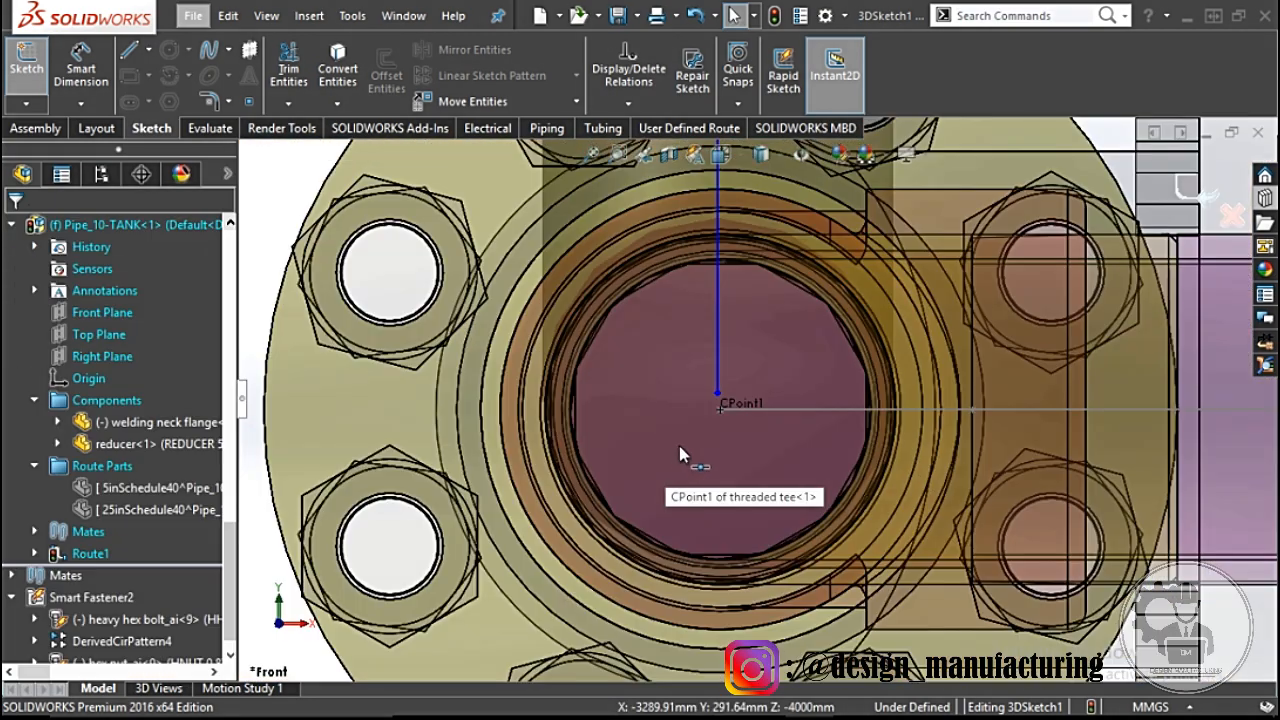
Step: Try to place the vertical route line's end point on the flange's central connection point CPoint1
scroll(787, 397, down, 4)
scroll(787, 397, down, 4)
click(606, 453)
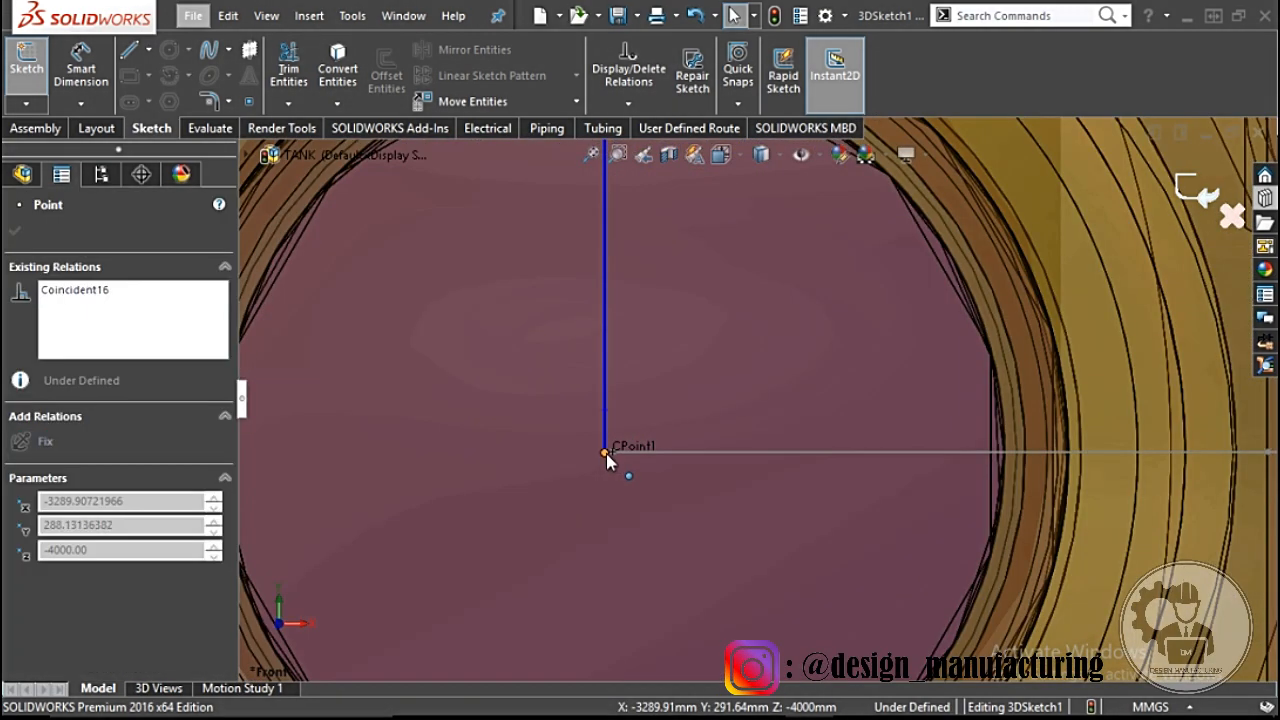
key(Escape)
scroll(662, 397, up, 10)
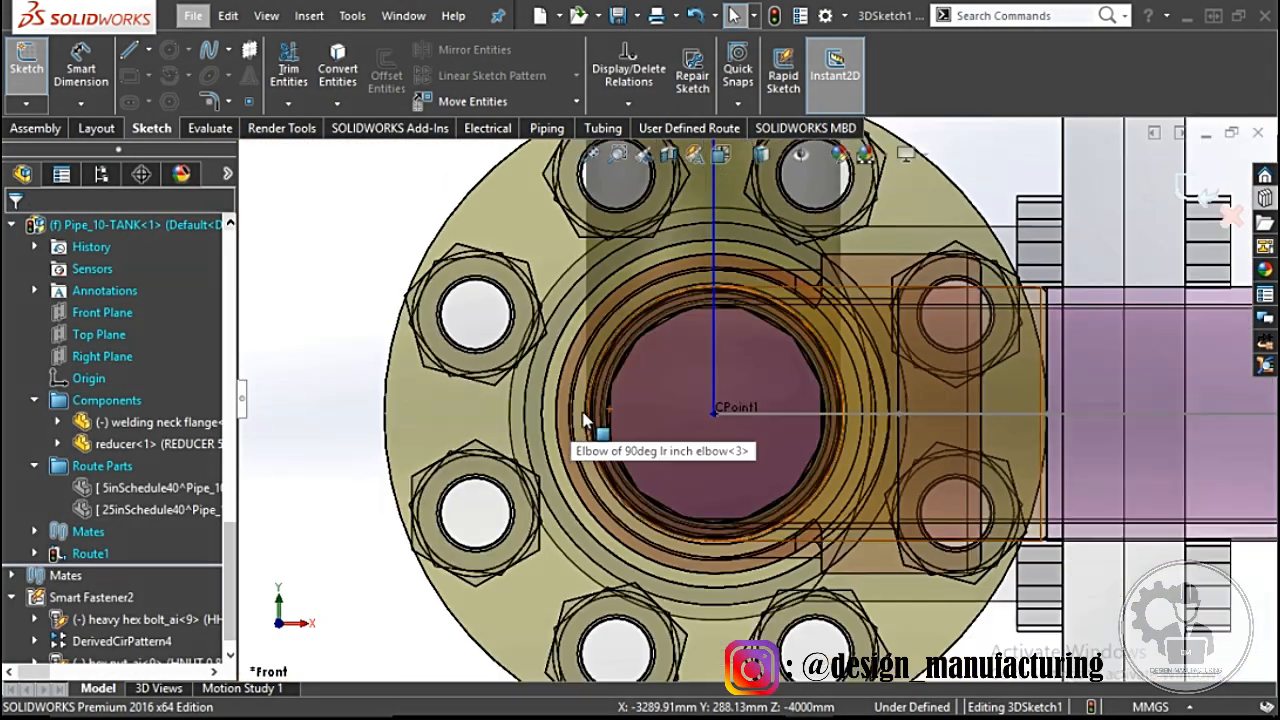
Step: Reposition the lower end of the Pipe_10 route so that it turns through an elbow towards the flanged pipe
scroll(663, 397, up, 2)
middle_drag(663, 397, 560, 430)
scroll(560, 430, up, 3)
scroll(1050, 335, down, 6)
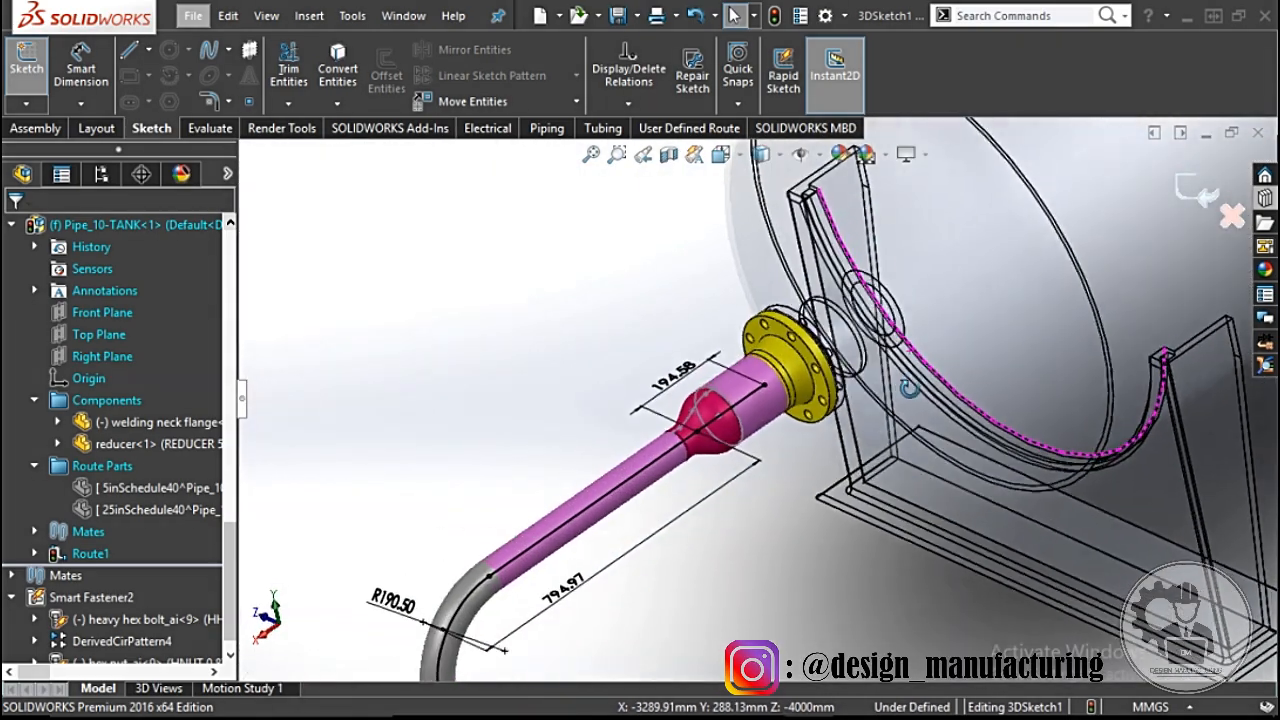
scroll(800, 440, up, 4)
middle_drag(706, 444, 780, 420)
scroll(755, 454, down, 3)
scroll(629, 612, down, 1)
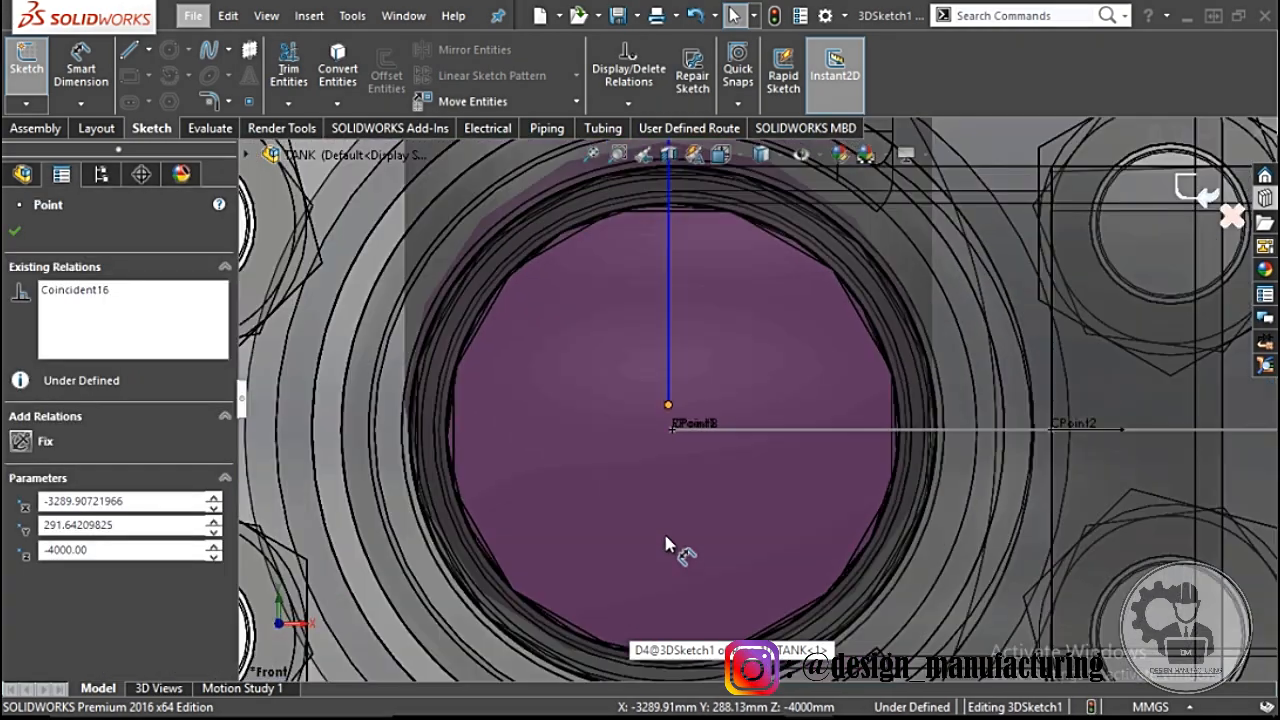
scroll(692, 403, up, 5)
middle_drag(692, 403, 640, 405)
scroll(675, 457, up, 5)
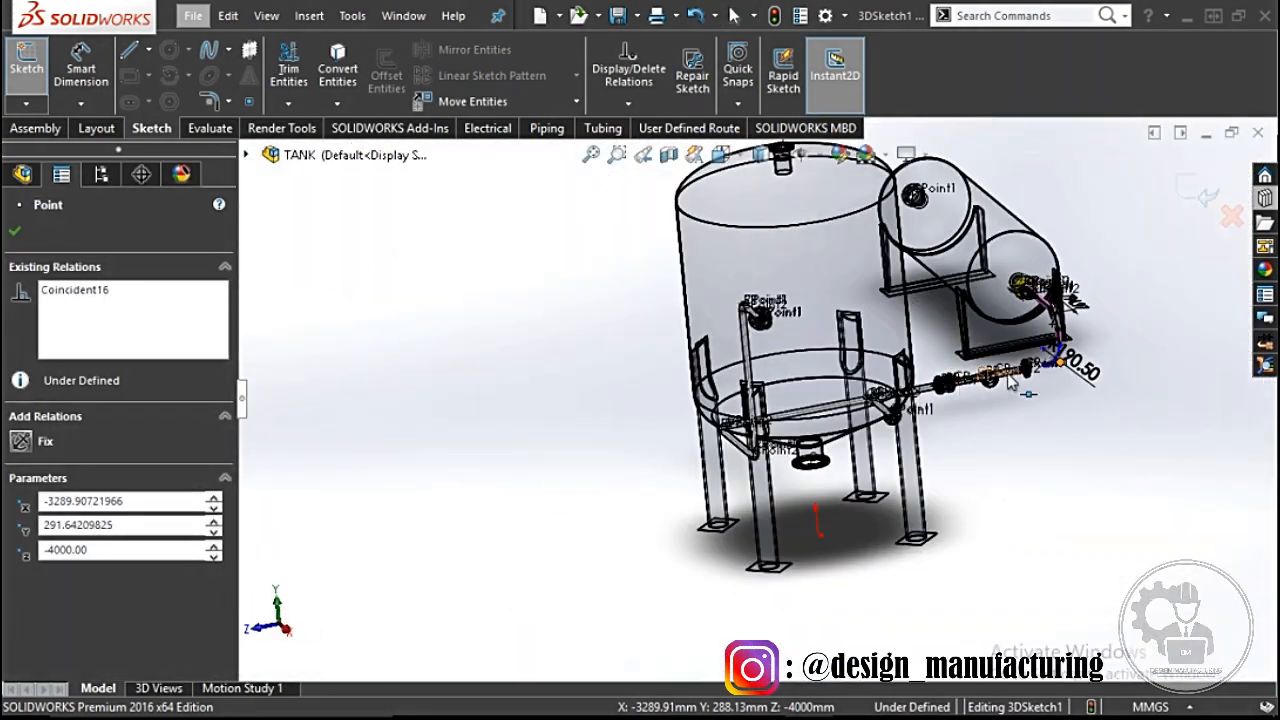
scroll(1000, 385, down, 7)
drag(986, 396, 918, 409)
drag(876, 323, 930, 370)
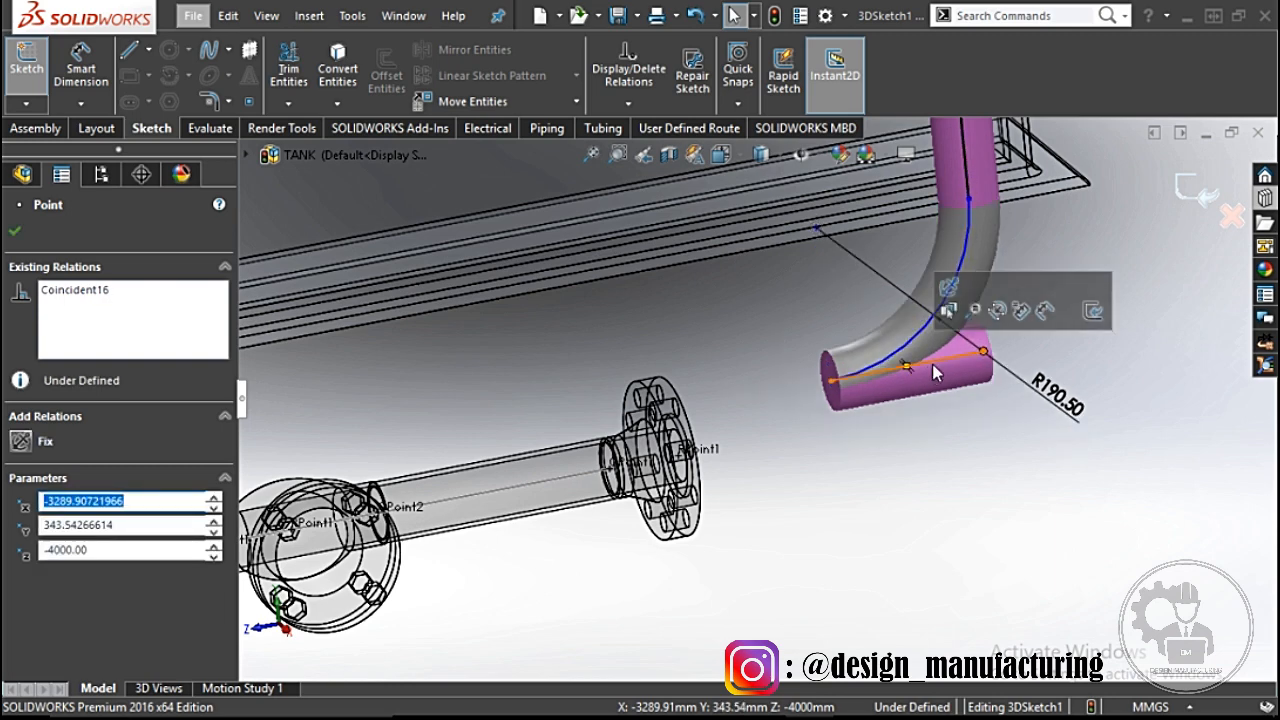
Step: Delete the leftover straight segment at the lower elbow and sketch a short line from the elbow's end towards the flange
click(961, 359)
key(Delete)
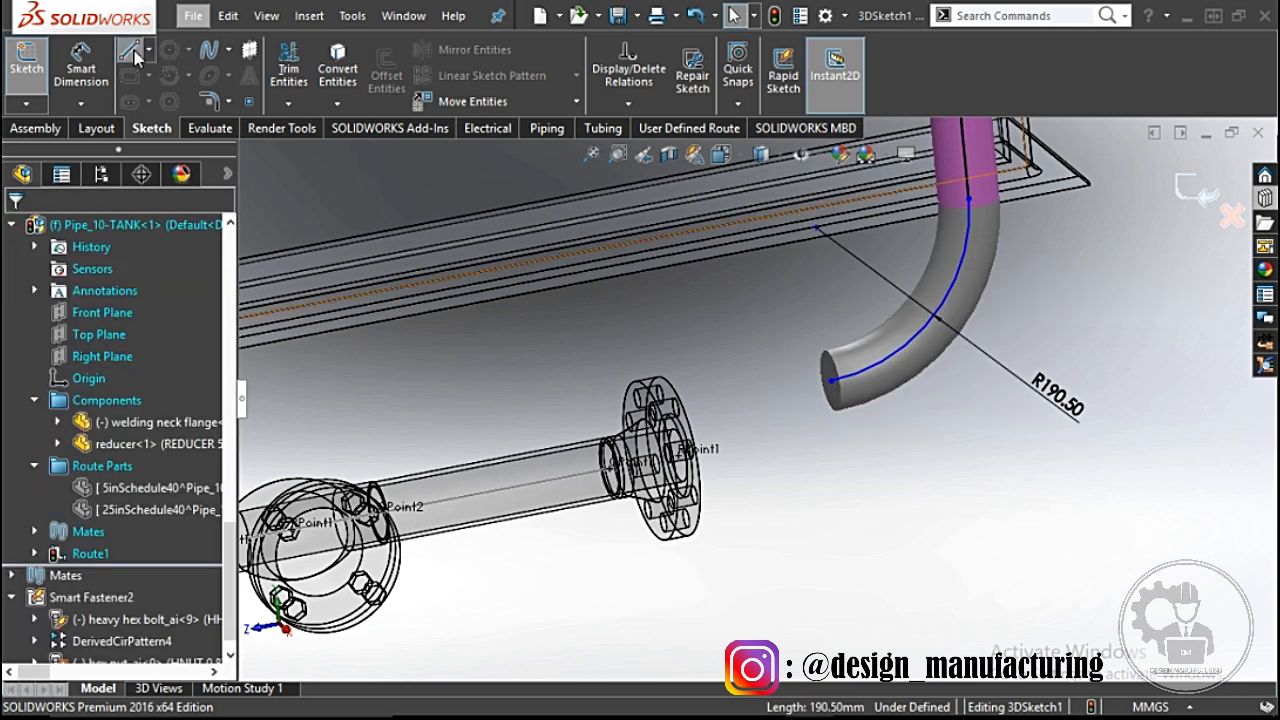
click(129, 52)
click(831, 380)
click(731, 399)
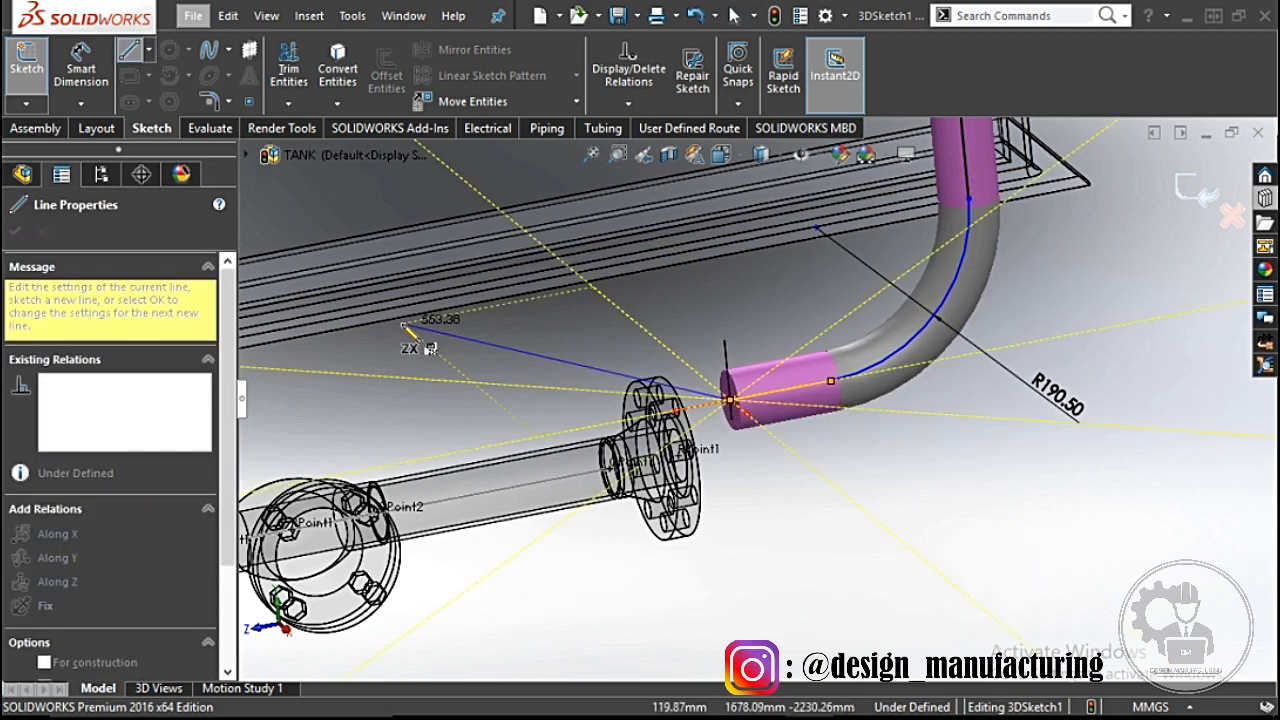
key(Escape)
scroll(760, 398, up, 5)
middle_drag(766, 400, 714, 376)
scroll(784, 368, down, 3)
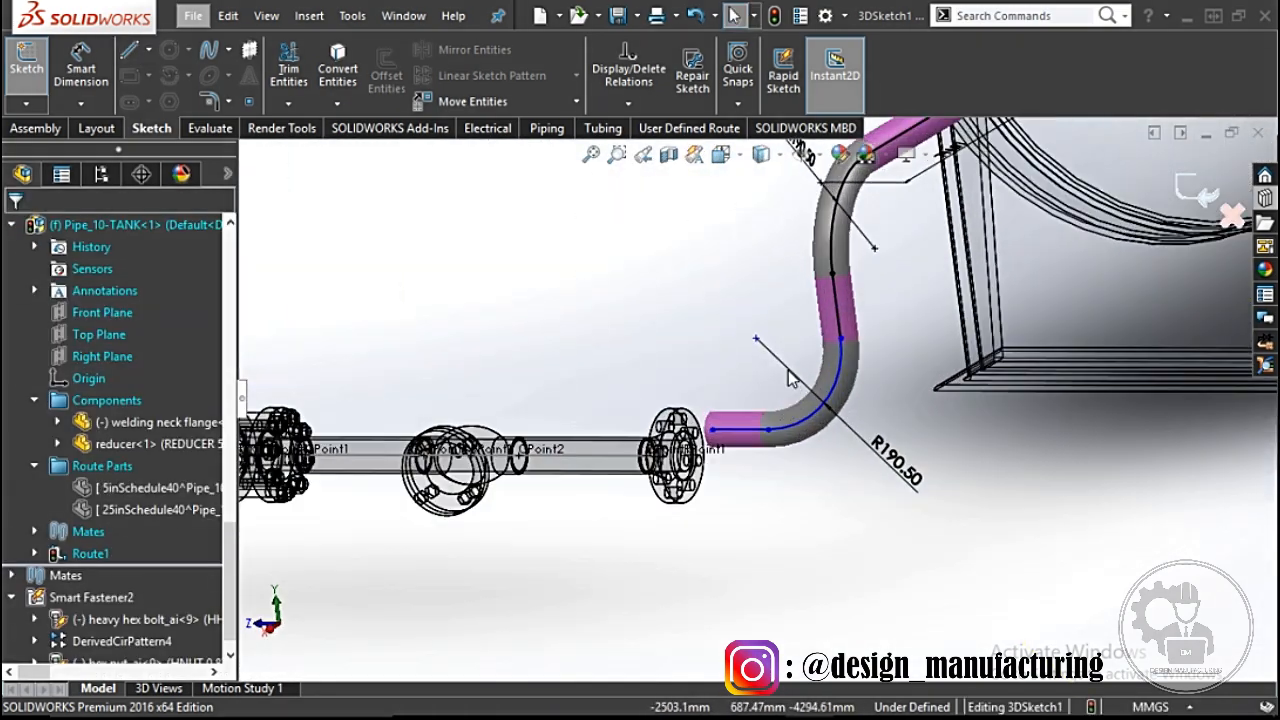
scroll(869, 424, up, 5)
middle_drag(800, 400, 823, 446)
scroll(751, 434, down, 3)
scroll(823, 443, up, 3)
scroll(760, 452, down, 5)
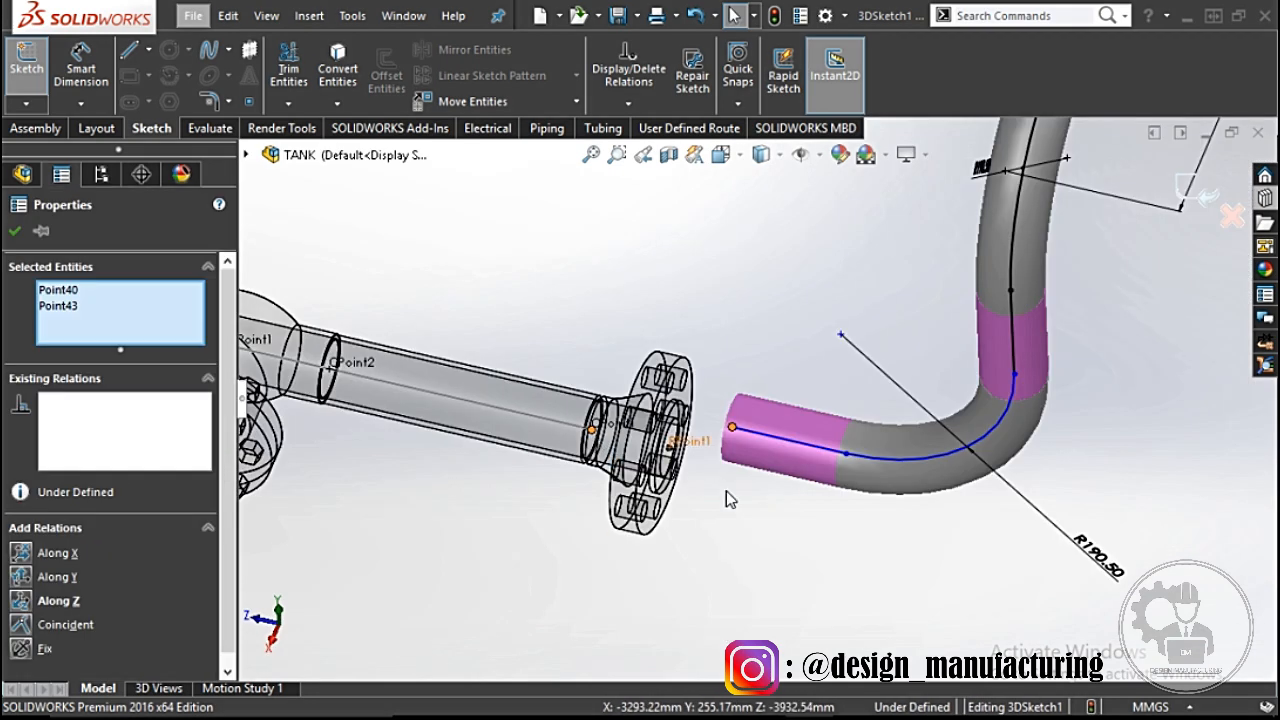
key(Escape)
Step: Make the short horizontal route line coincident with the connection point at the Pipe_9 flange's weld end
scroll(689, 463, down, 2)
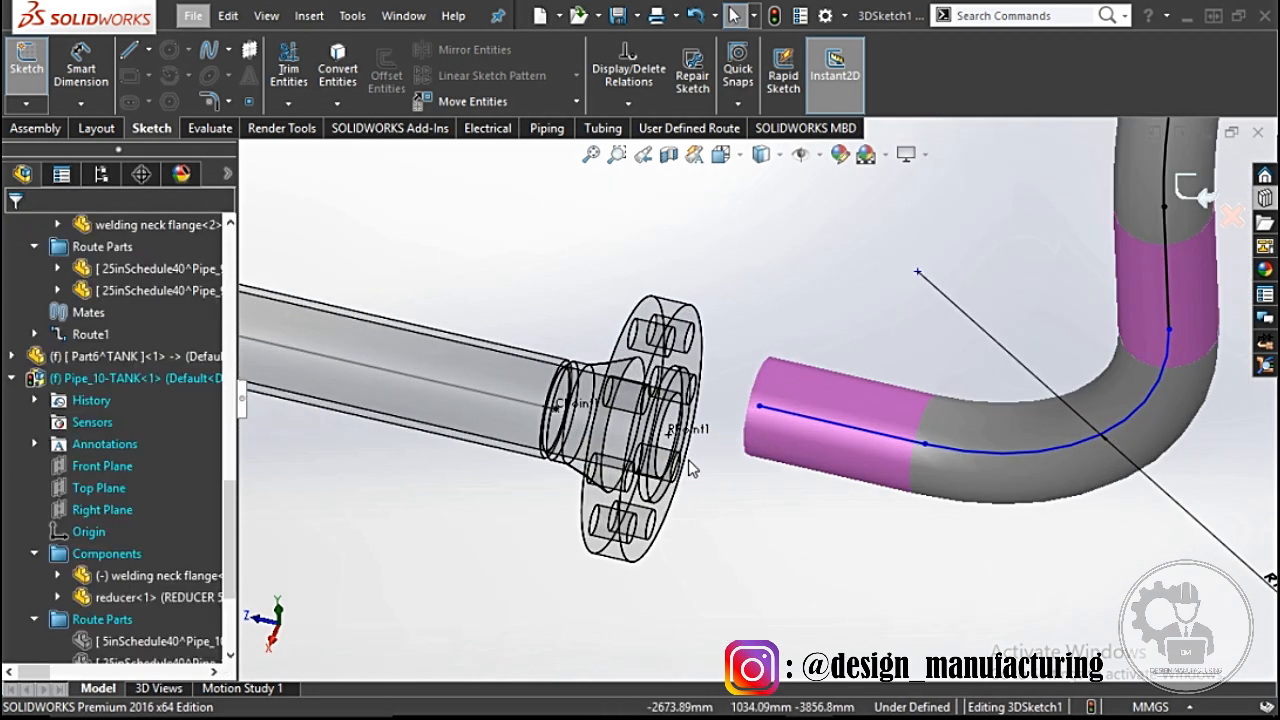
click(557, 412)
ctrl+click(797, 414)
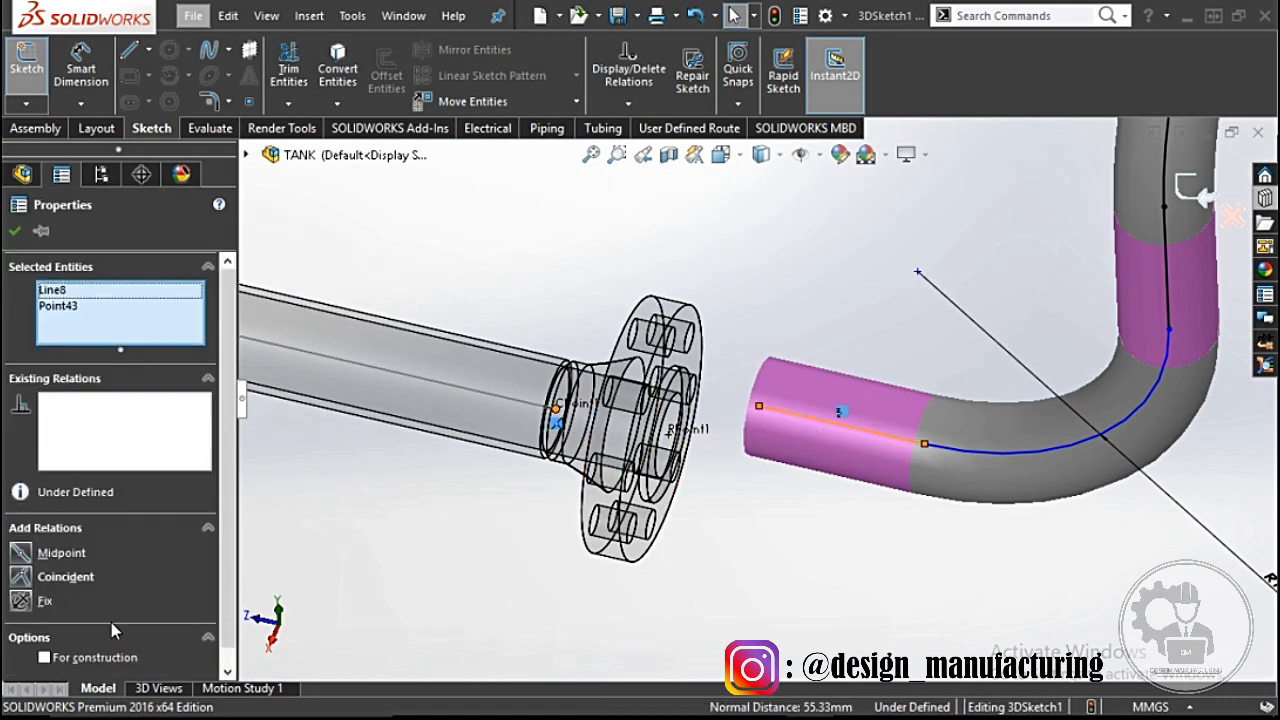
click(31, 583)
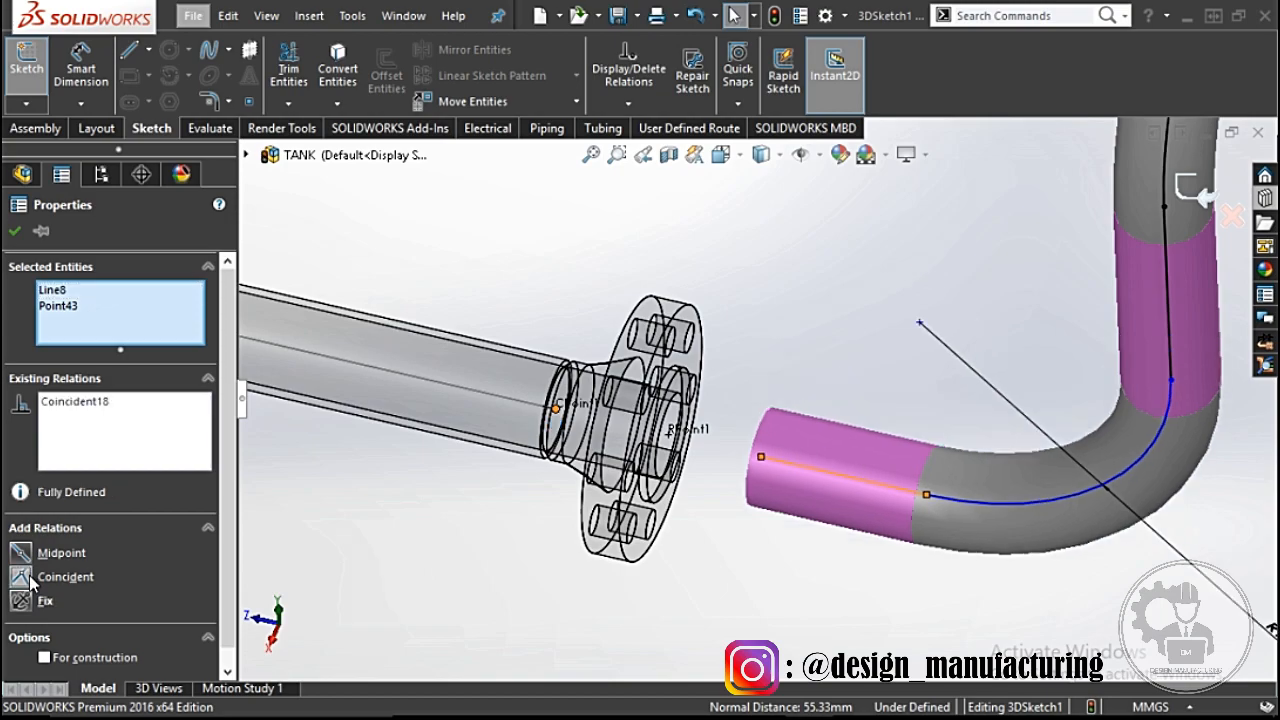
click(14, 231)
Step: Place a welding neck flange from the piping library on the open end of the short horizontal Pipe_10 route line, facing the Pipe_9 flange
scroll(721, 573, up, 4)
middle_drag(721, 573, 750, 398)
scroll(750, 397, down, 5)
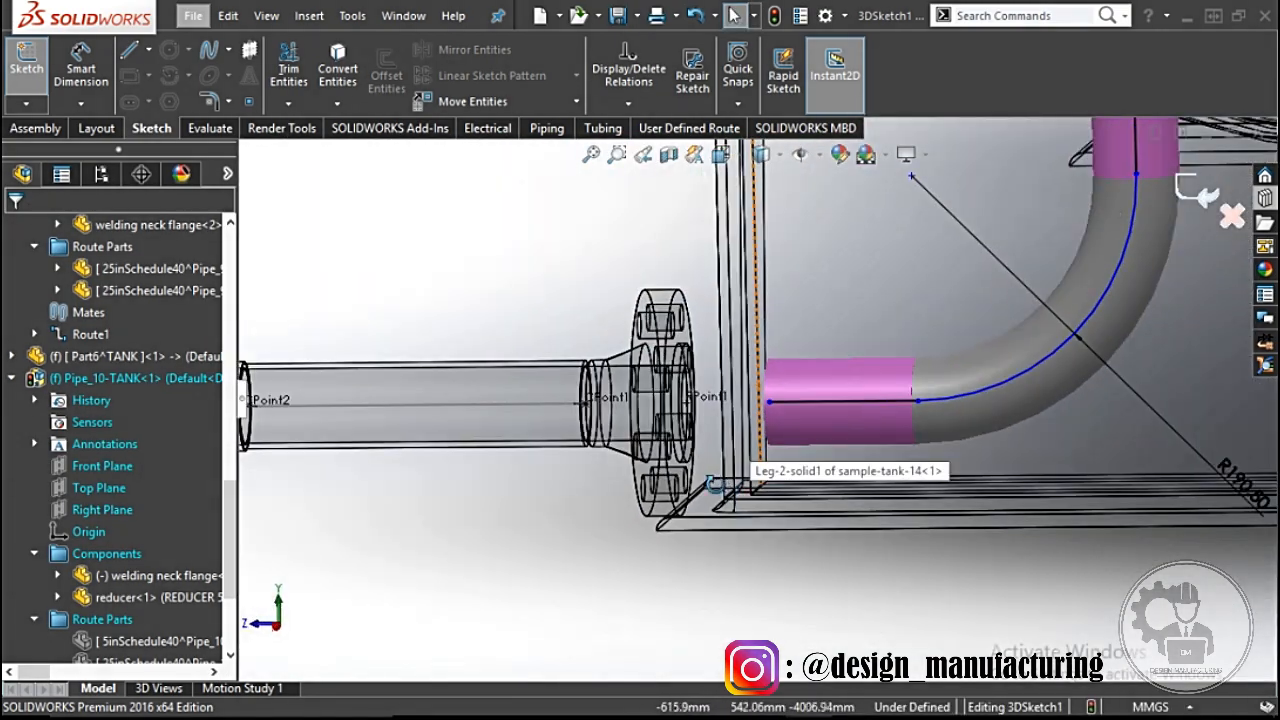
middle_drag(714, 486, 719, 556)
scroll(721, 567, up, 4)
click(1265, 198)
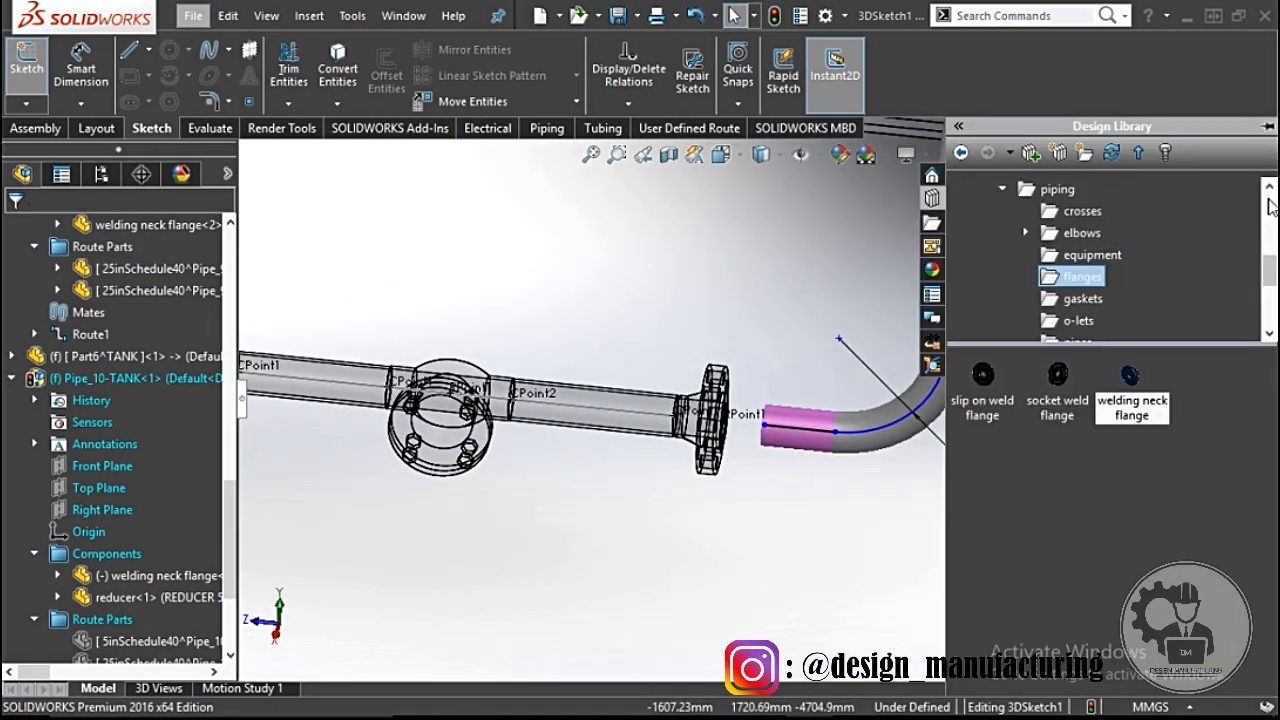
scroll(862, 385, down, 3)
scroll(862, 385, down, 2)
middle_drag(889, 460, 729, 305)
scroll(729, 305, down, 2)
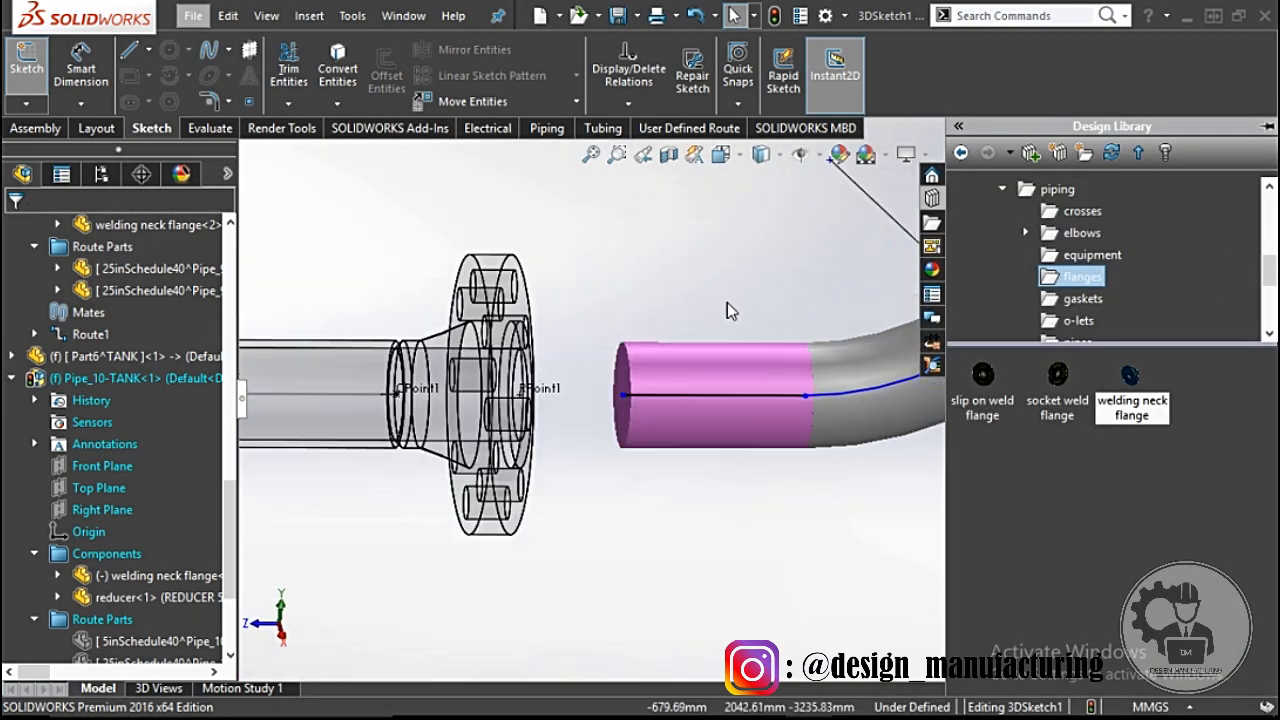
drag(1130, 376, 625, 396)
click(772, 362)
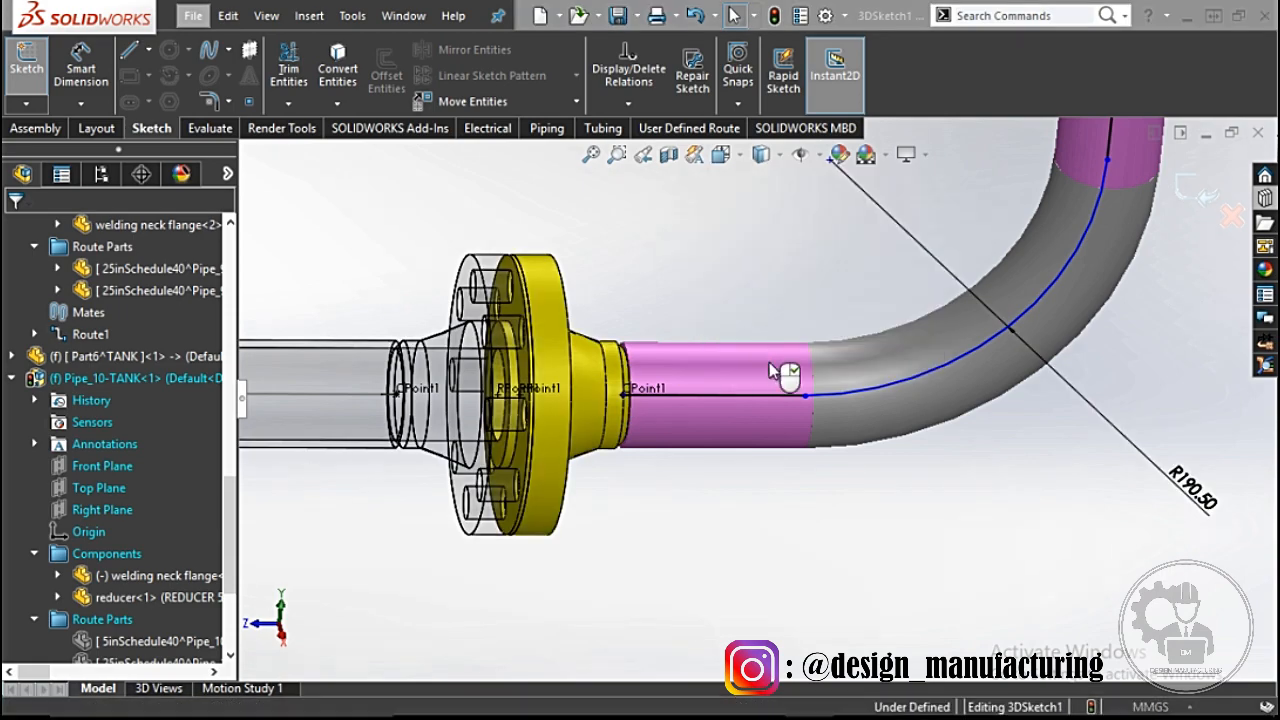
key(Escape)
Step: Dimension the short horizontal route line between the new flange and the elbow at 108 mm
middle_drag(682, 347, 610, 350)
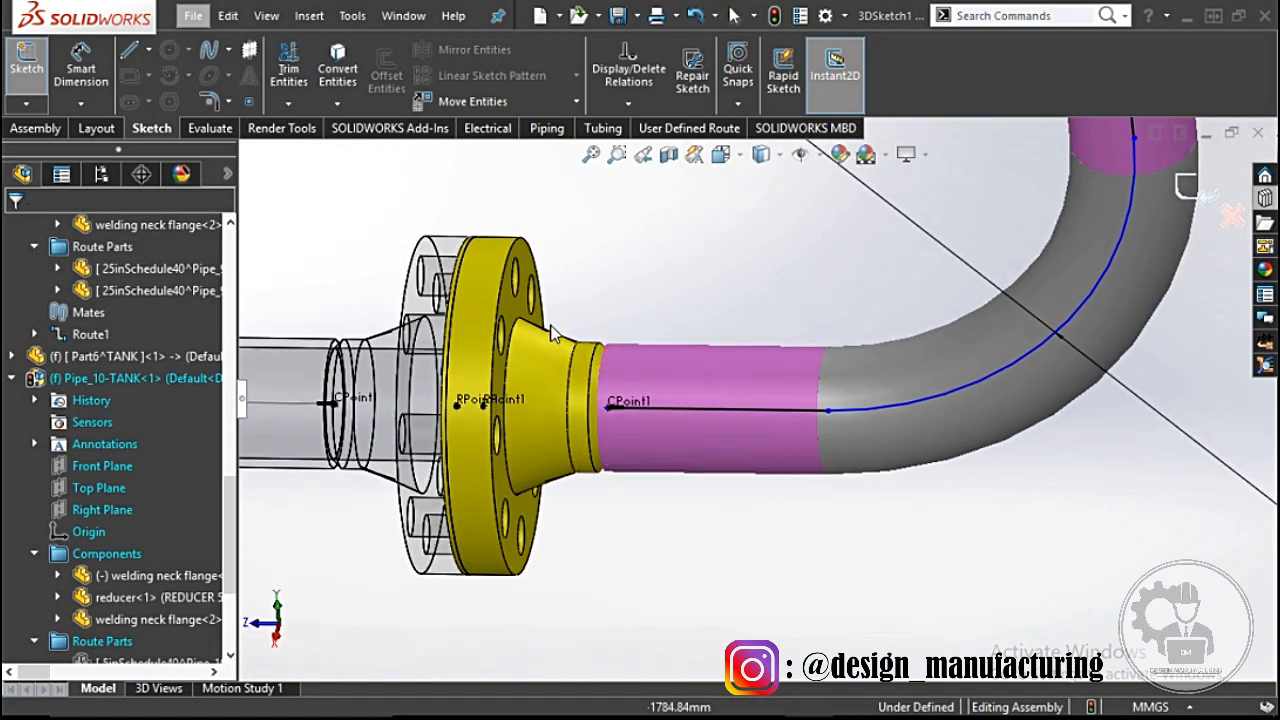
scroll(652, 453, down, 3)
click(702, 455)
scroll(694, 470, up, 3)
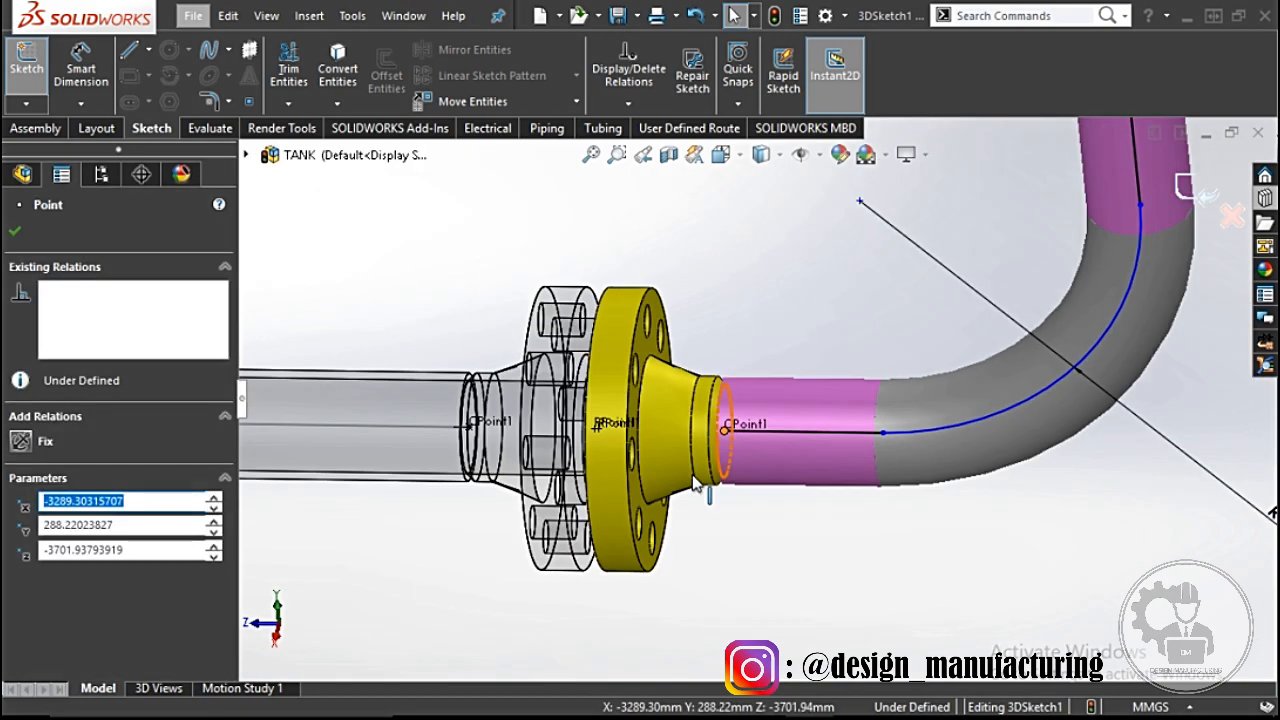
middle_drag(694, 486, 700, 454)
scroll(680, 420, down, 4)
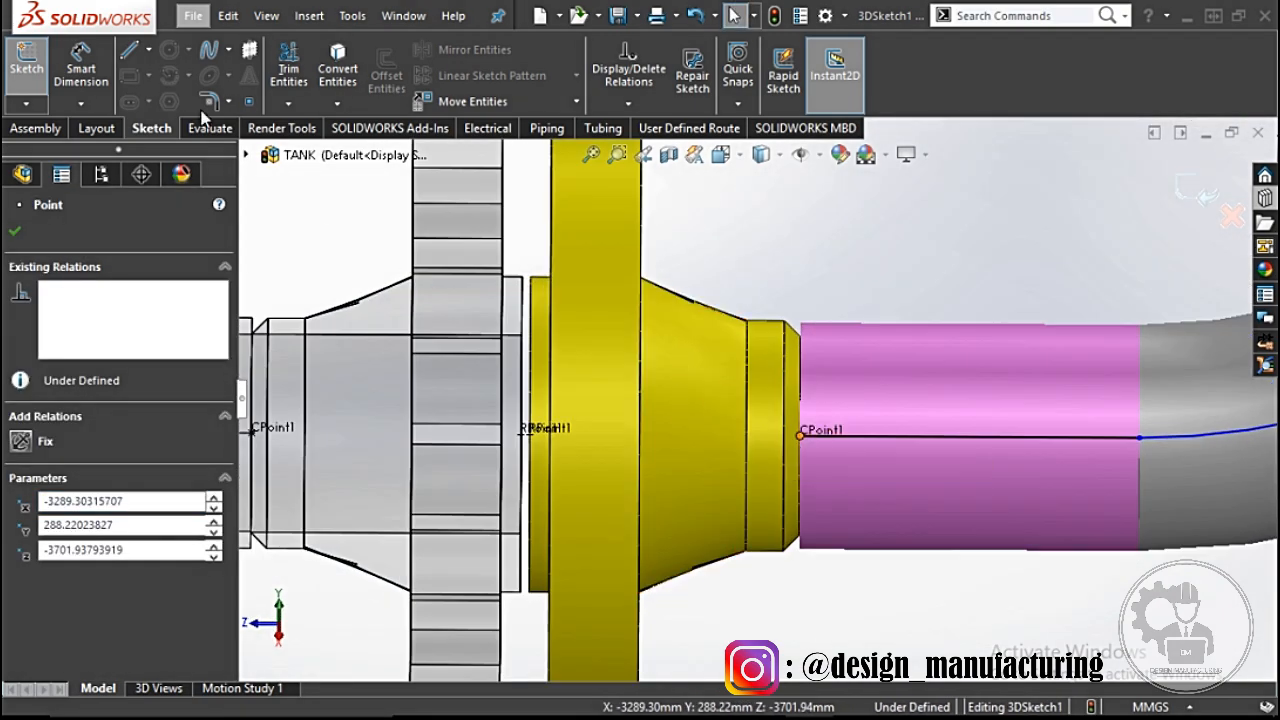
click(100, 85)
scroll(918, 487, up, 2)
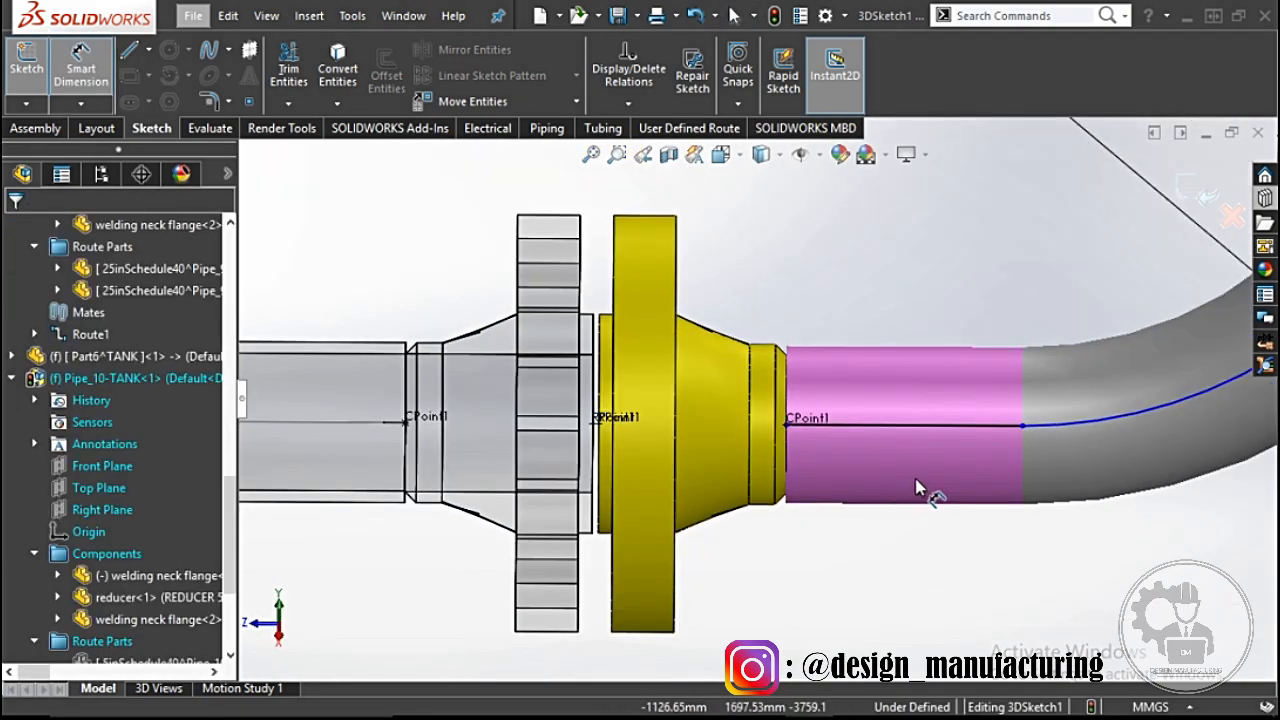
click(926, 437)
click(928, 560)
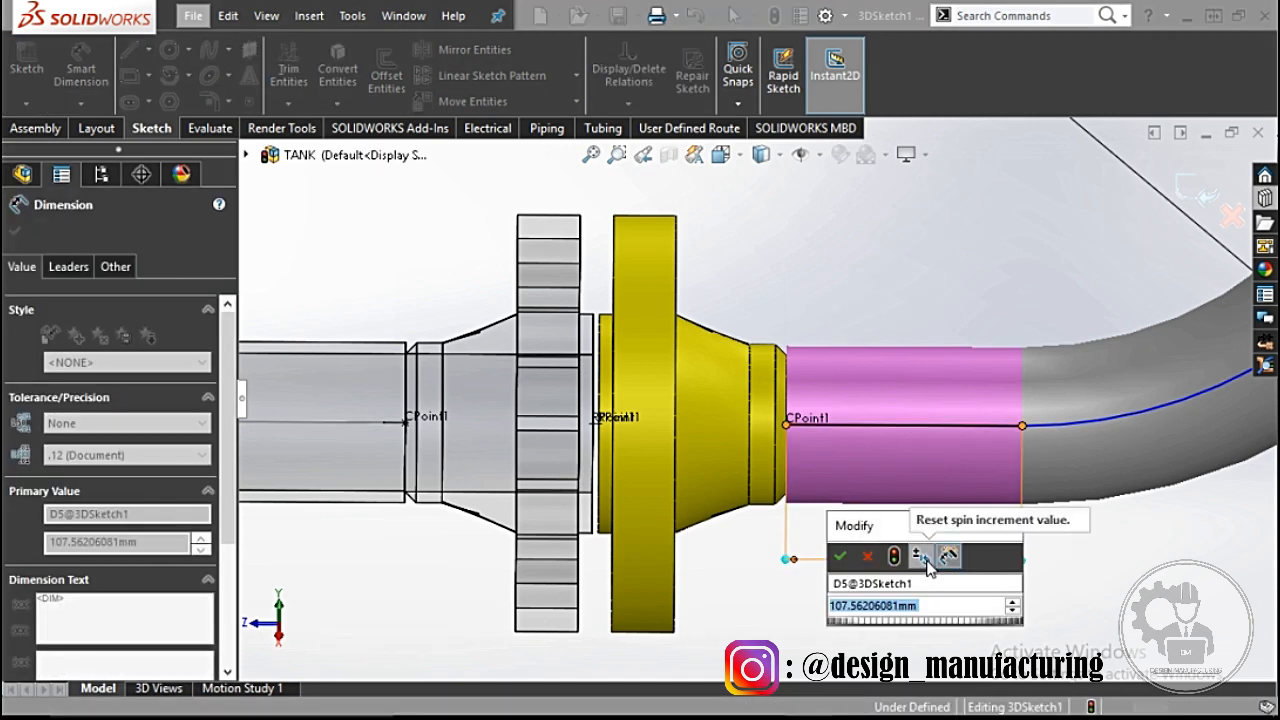
text(108)
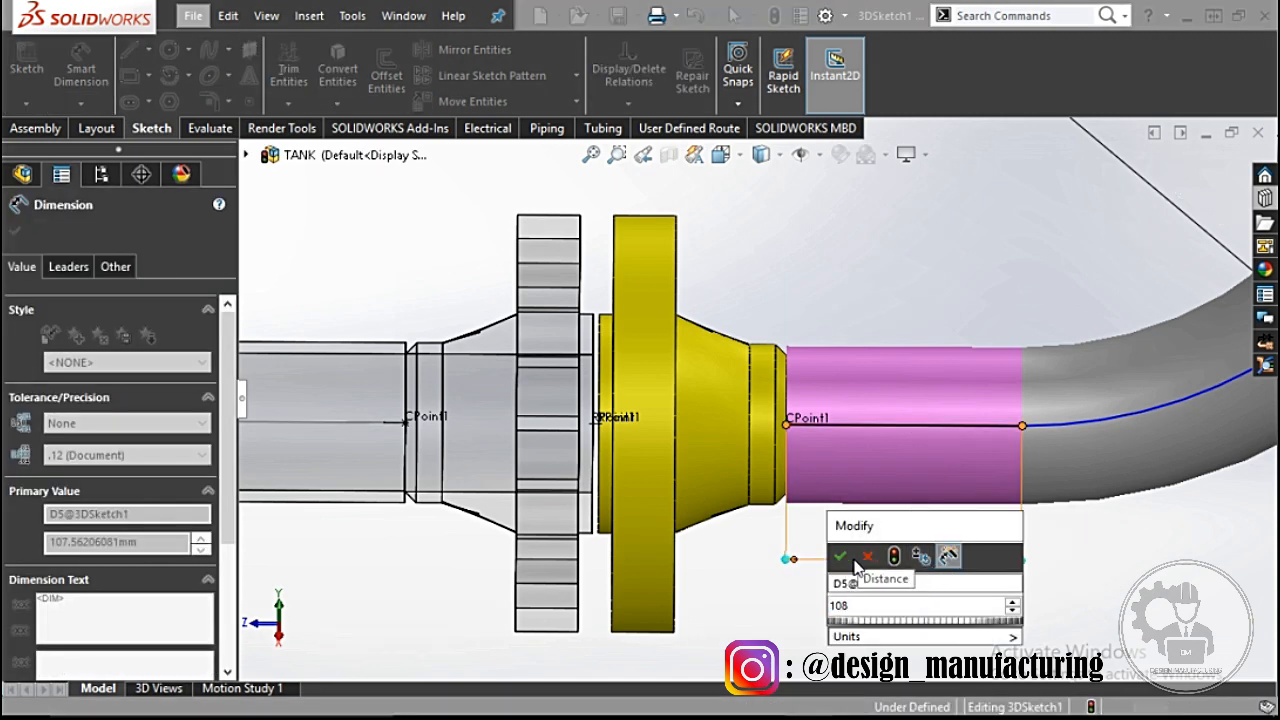
click(840, 557)
Step: Set the length of the horizontal route line between flange and elbow to 110 mm
double_click(912, 563)
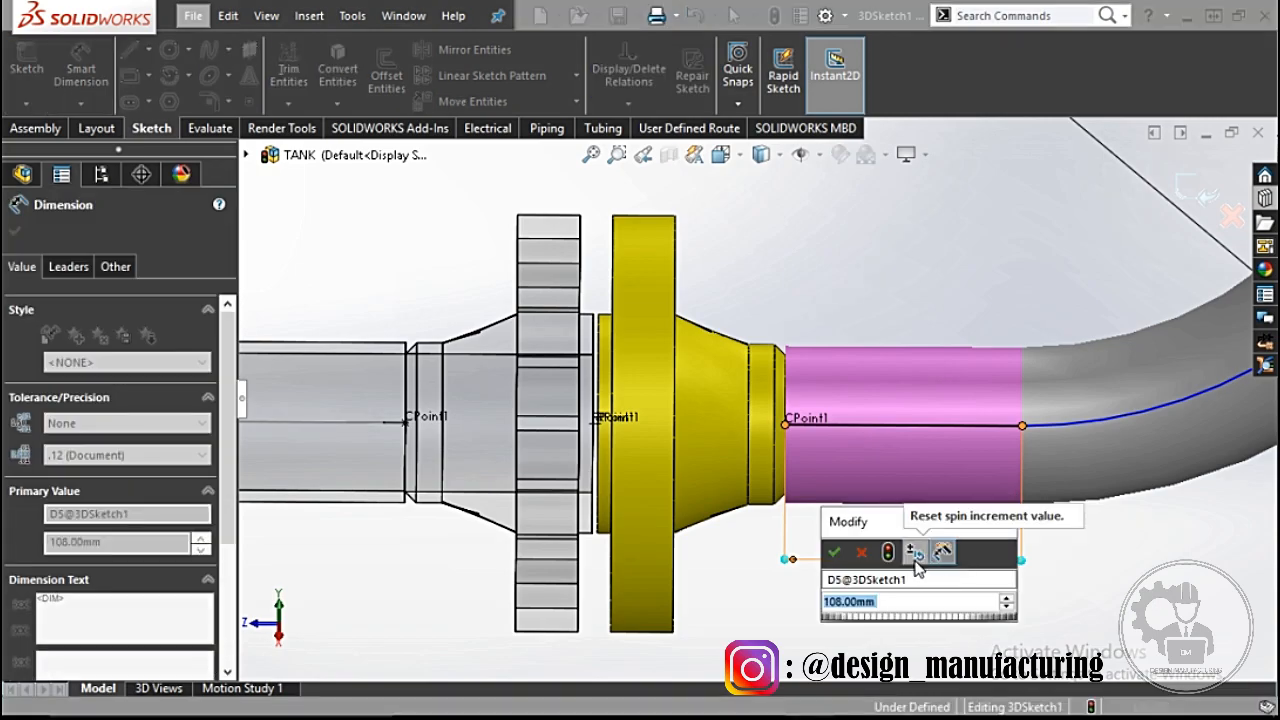
text(110)
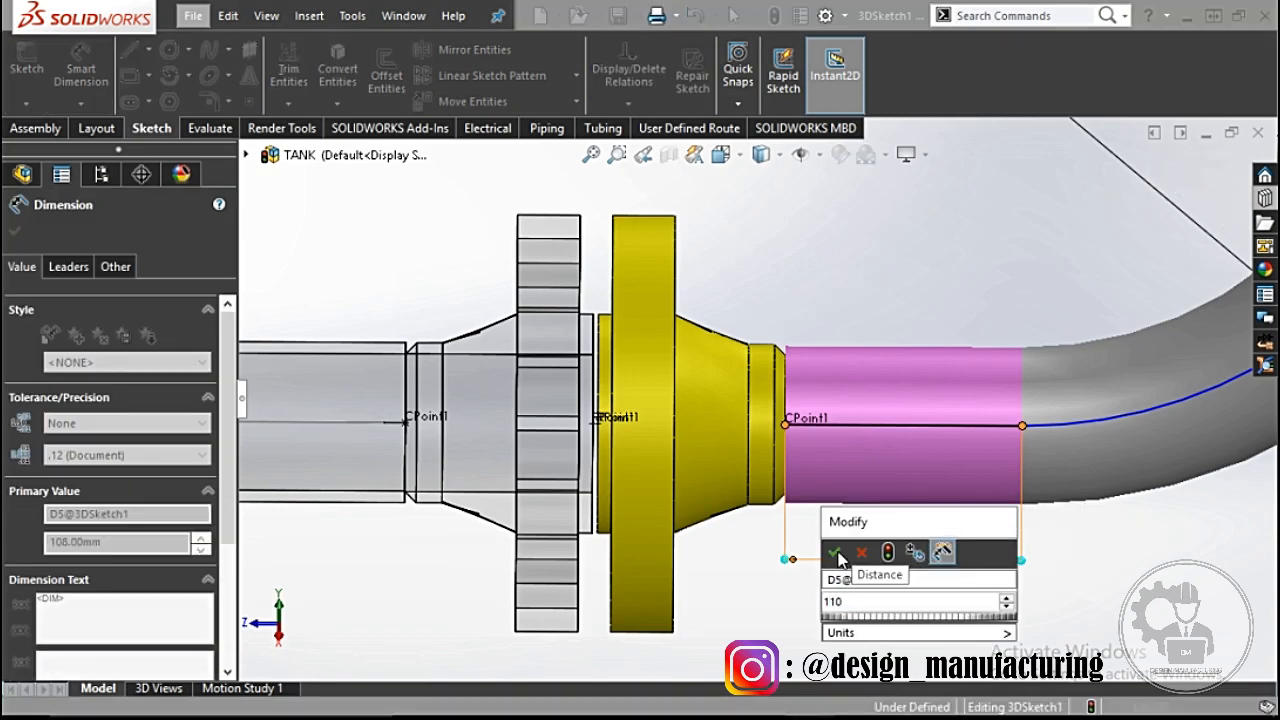
click(836, 555)
scroll(586, 343, down, 4)
scroll(766, 364, up, 5)
middle_drag(883, 474, 1199, 219)
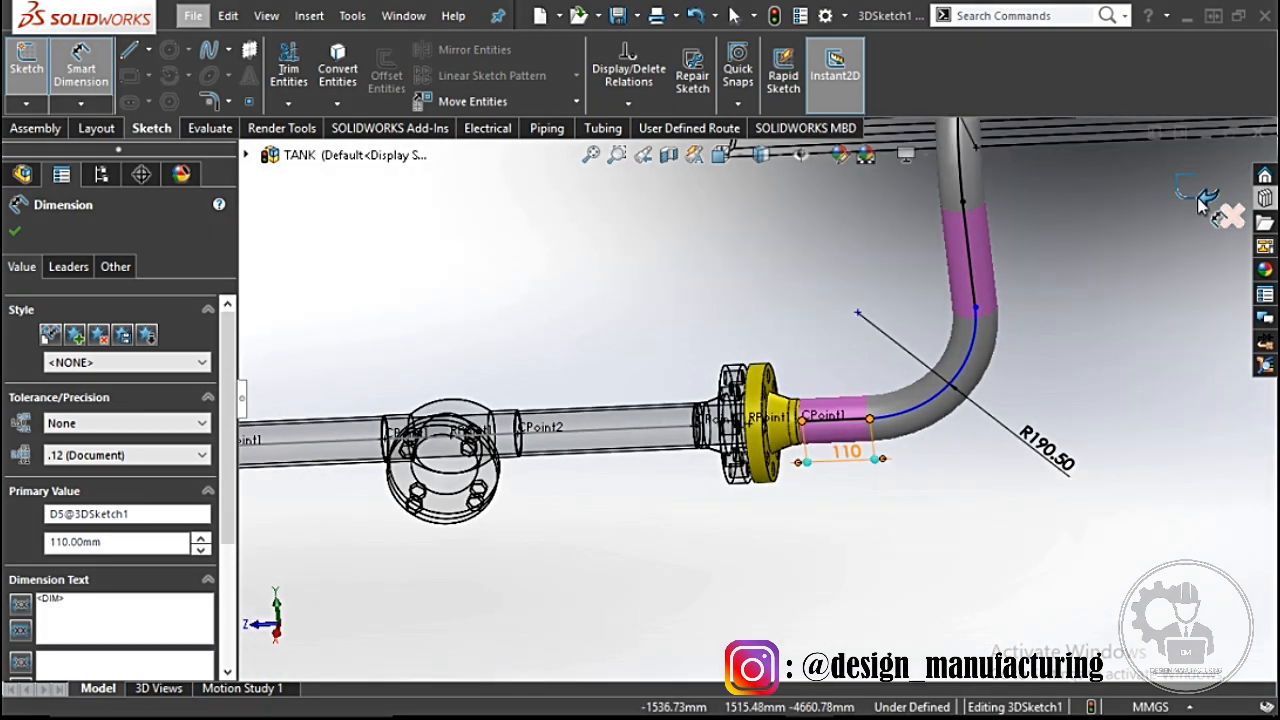
Step: Finish the Pipe_10 route sketch and resolve the unmatched 190.5 mm radius elbows with the form bends option
click(1203, 200)
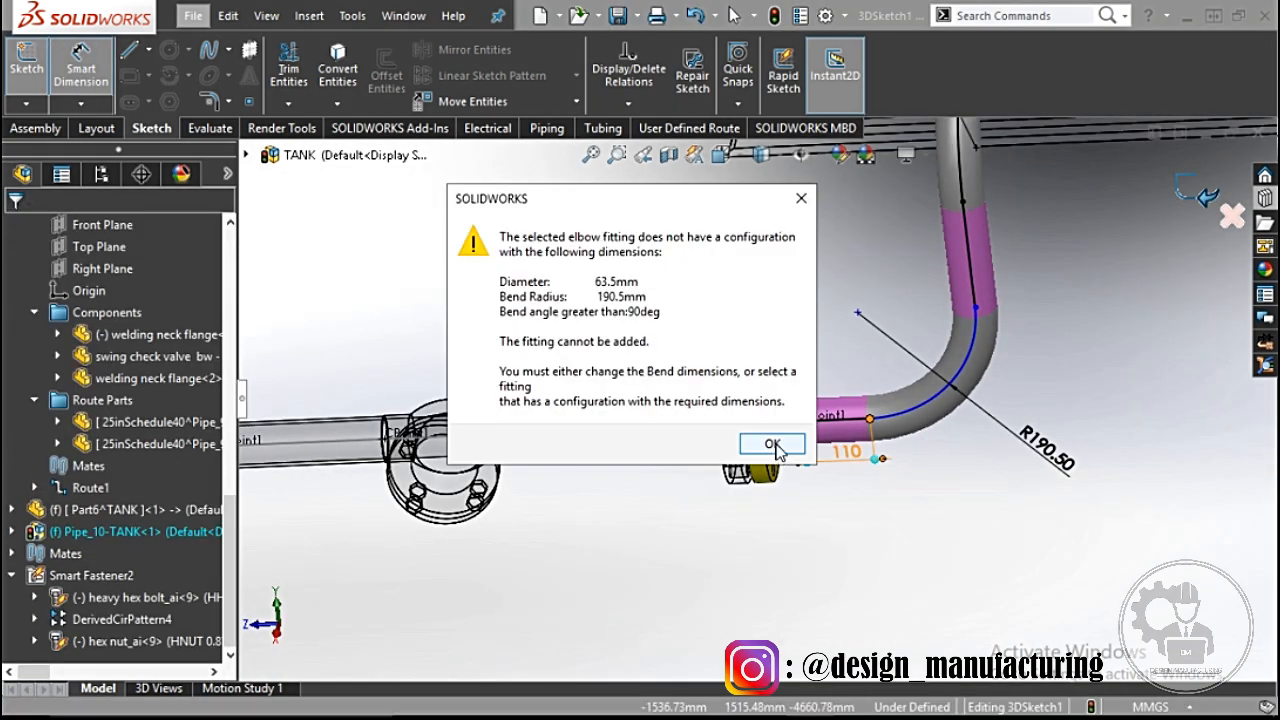
click(772, 446)
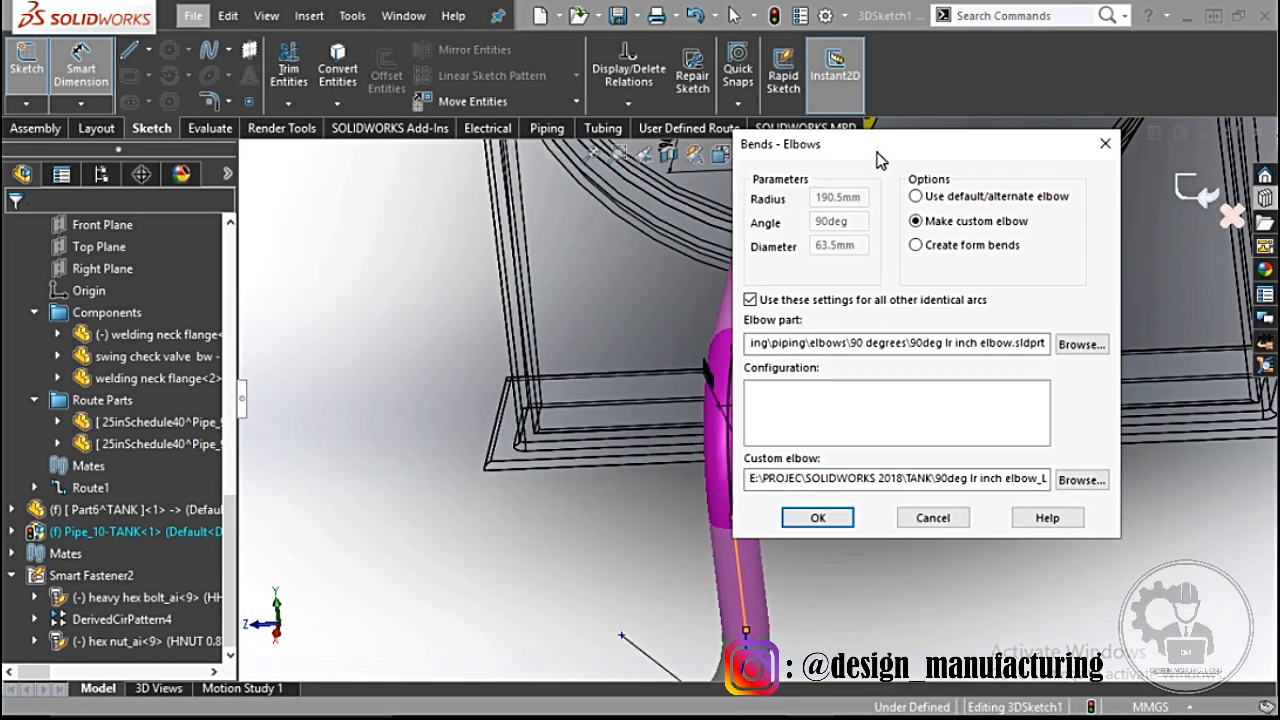
click(915, 195)
click(915, 215)
click(817, 517)
click(771, 368)
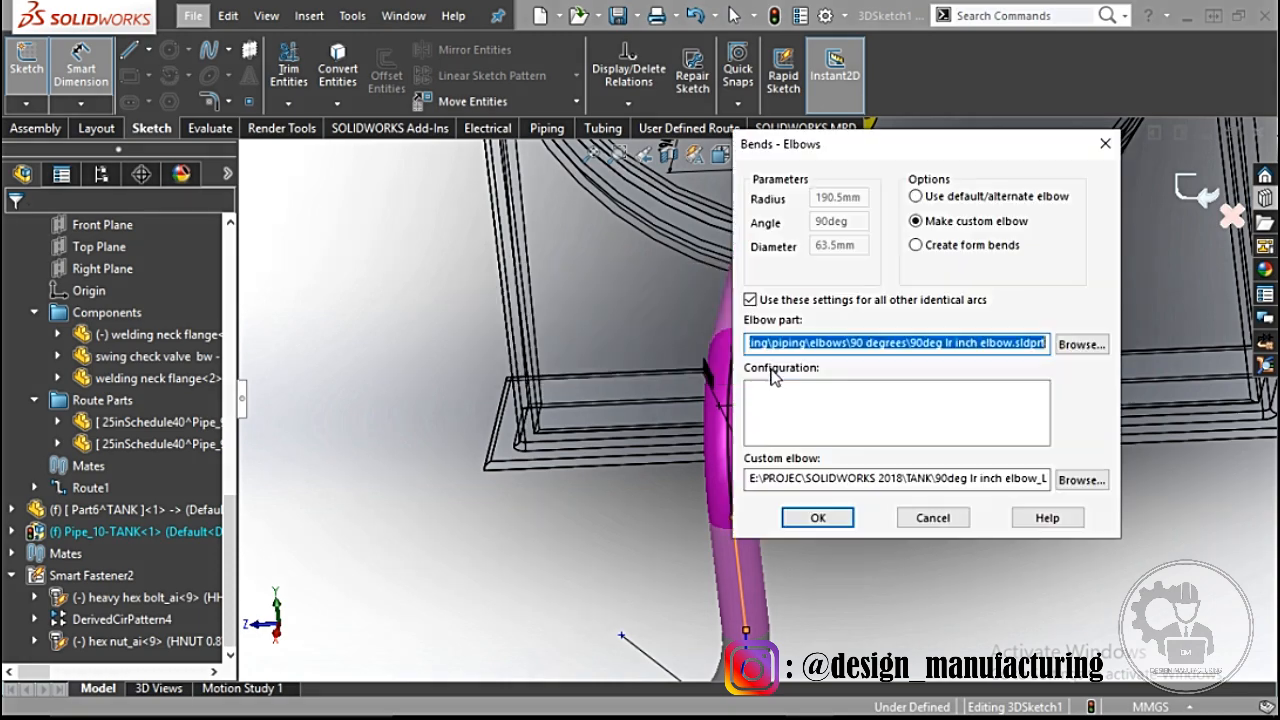
click(915, 196)
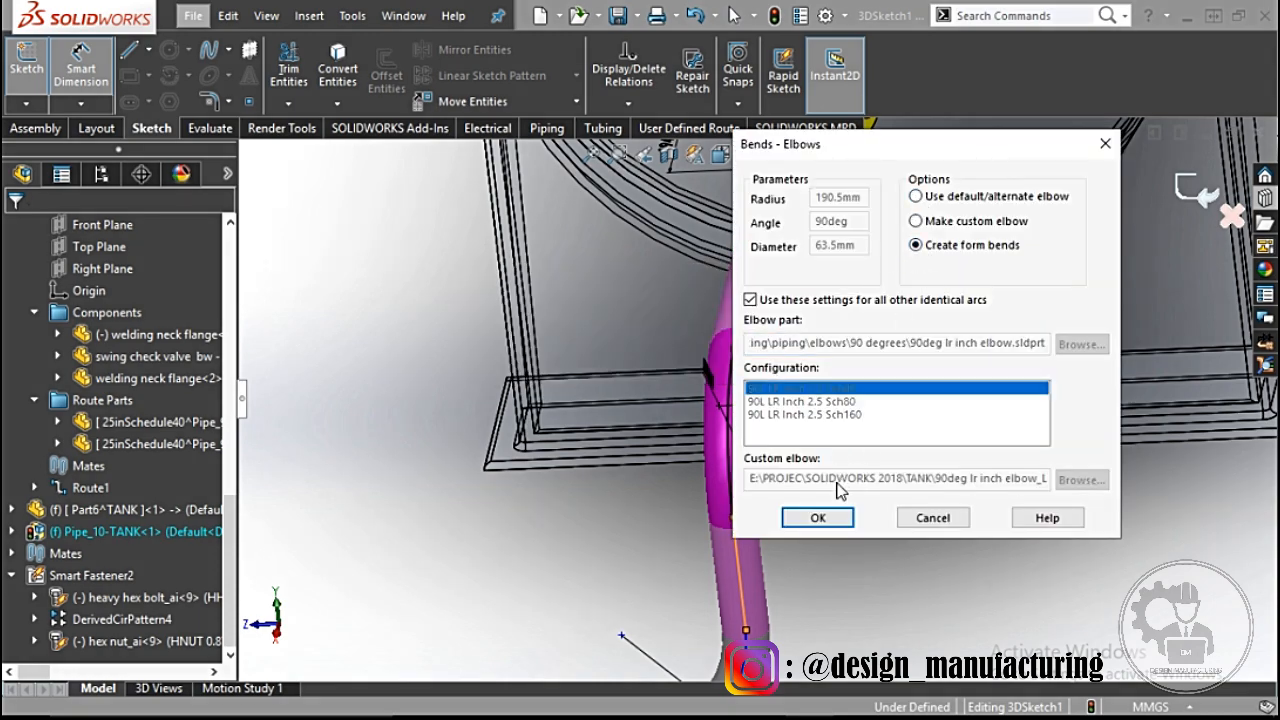
click(826, 518)
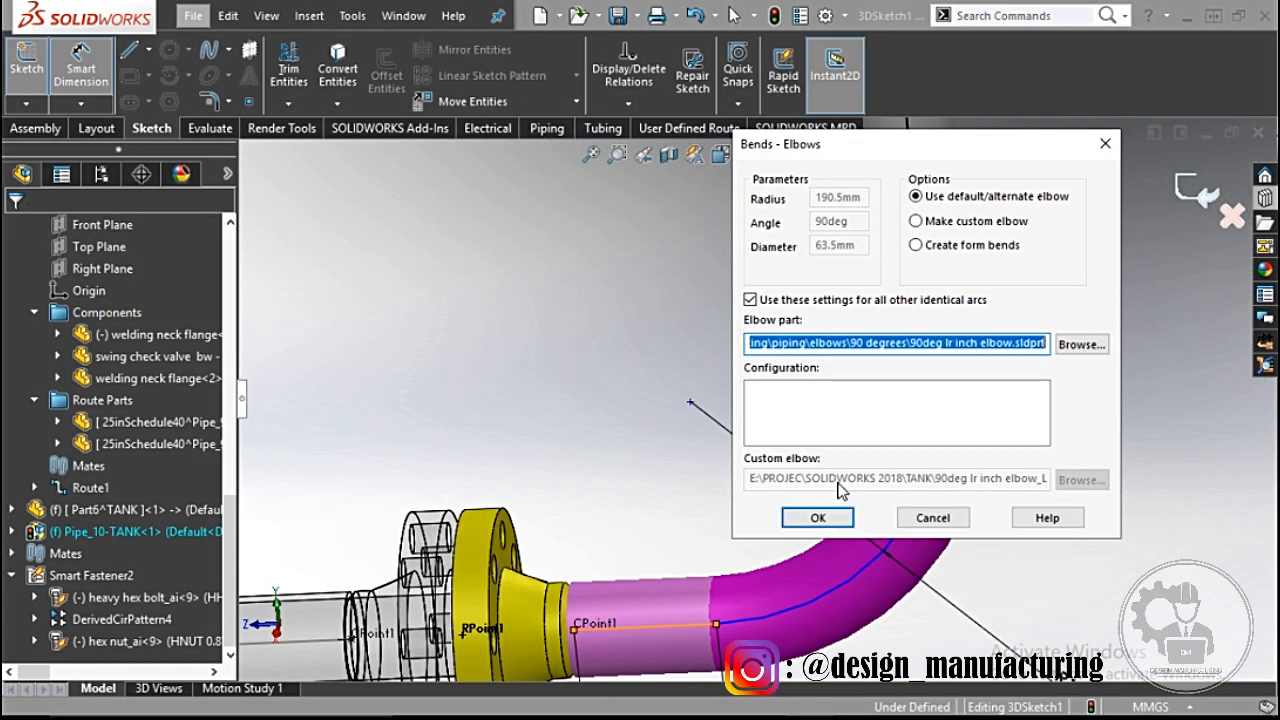
click(830, 517)
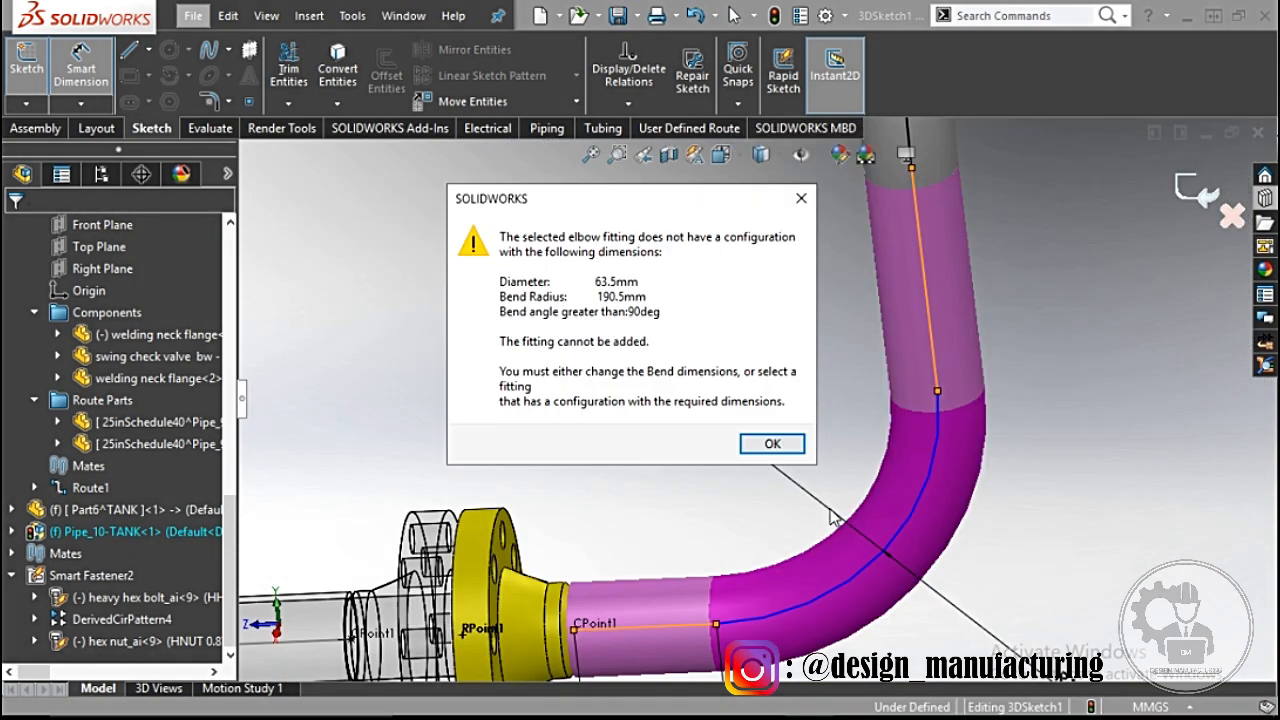
click(801, 201)
click(830, 518)
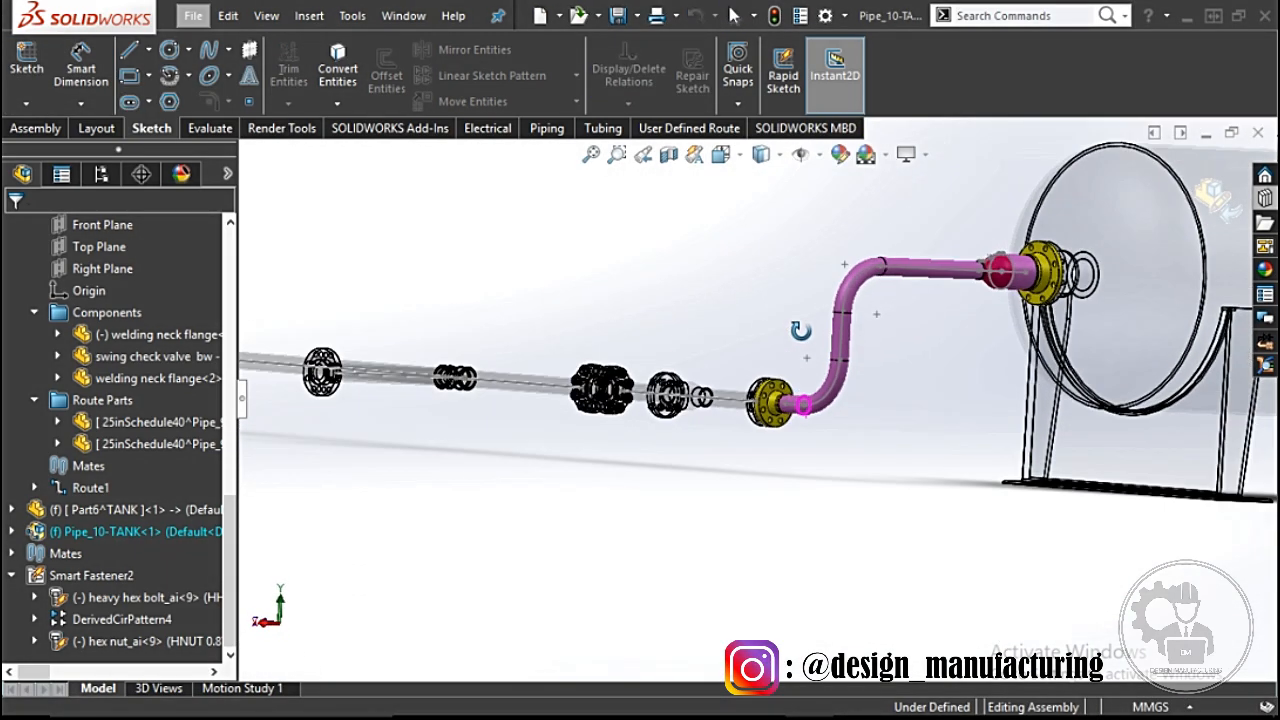
Step: Leave the Pipe_10 route subassembly and return to editing the TANK assembly
middle_drag(801, 331, 908, 282)
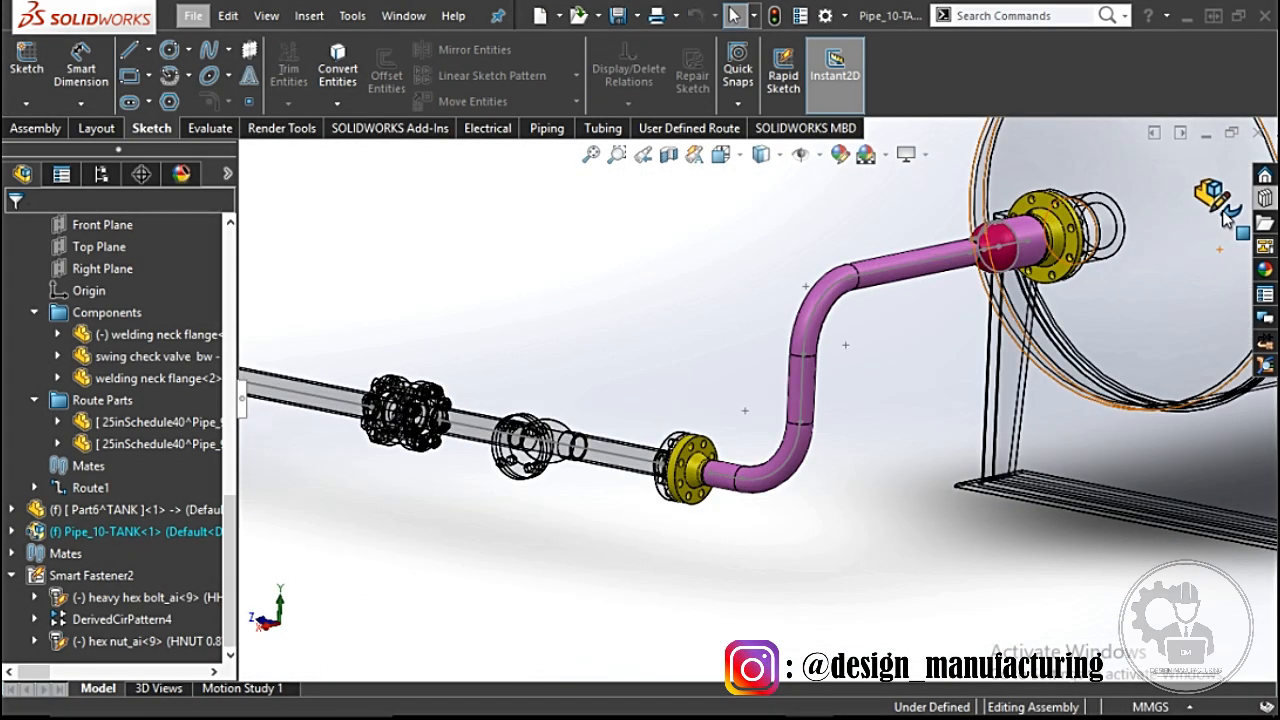
click(1222, 212)
scroll(869, 406, up, 4)
mouse_move(869, 406)
middle_down()
mouse_move(969, 371)
mouse_move(868, 365)
mouse_move(733, 440)
middle_up()
scroll(733, 440, down, 3)
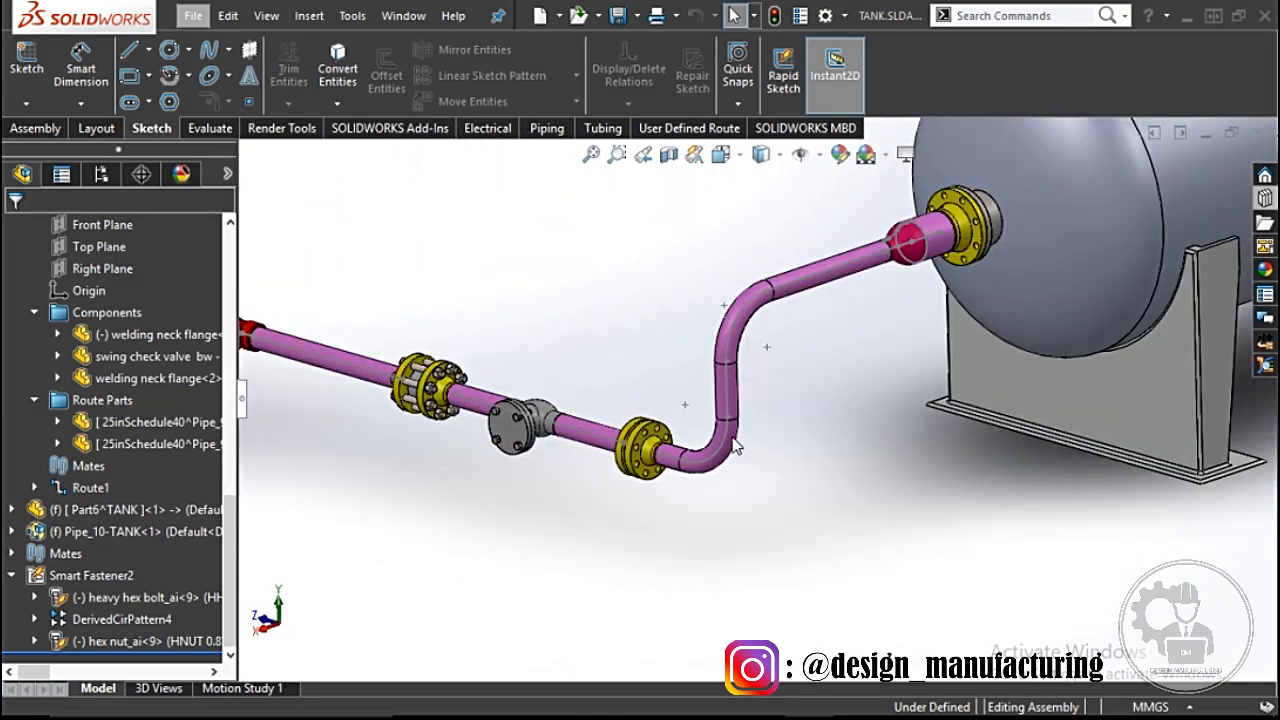
Step: Add Smart Fasteners to the bolt holes of the flange pair joining Pipe_9 and Pipe_10
scroll(735, 447, down, 6)
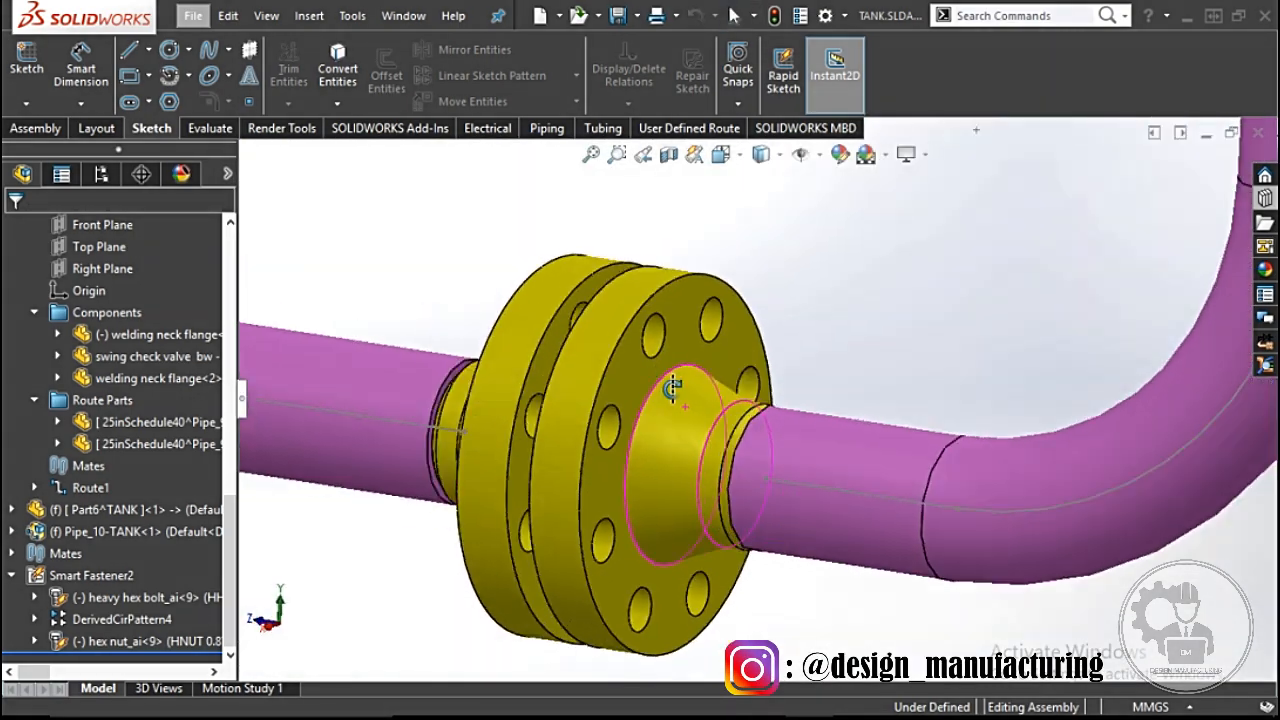
scroll(672, 390, up, 5)
scroll(558, 288, down, 4)
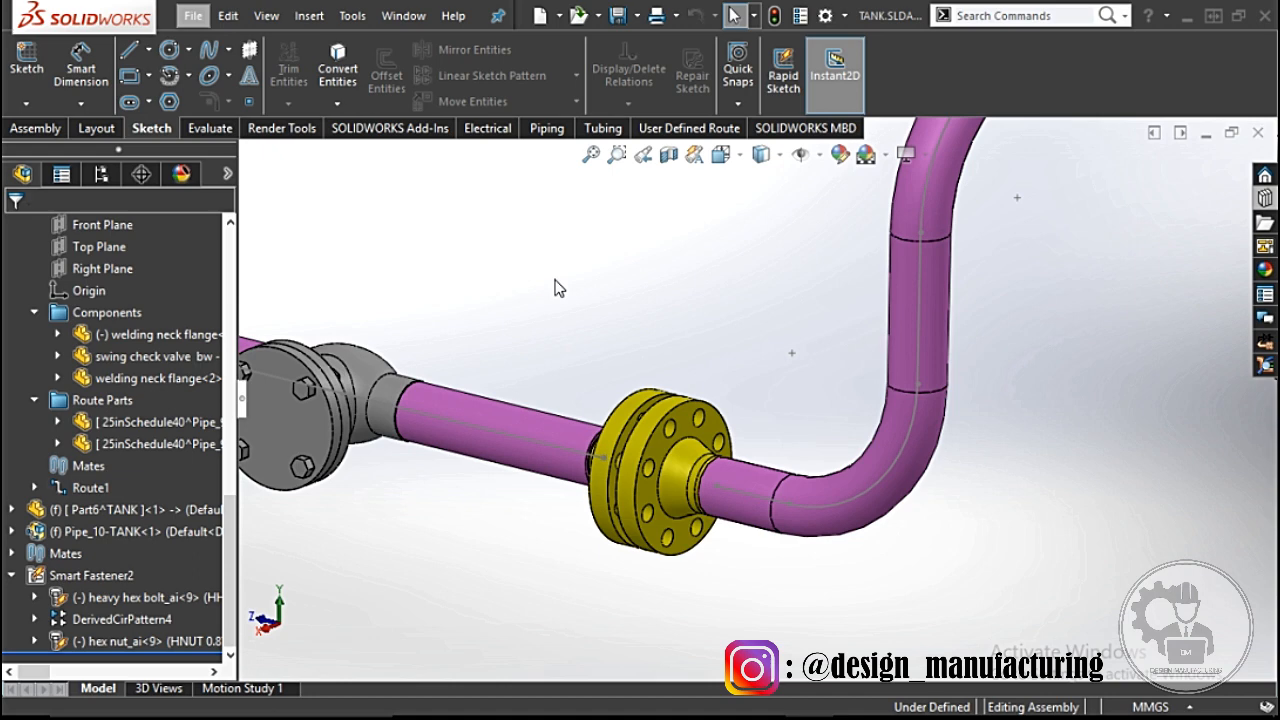
click(37, 128)
click(392, 78)
scroll(731, 466, down, 5)
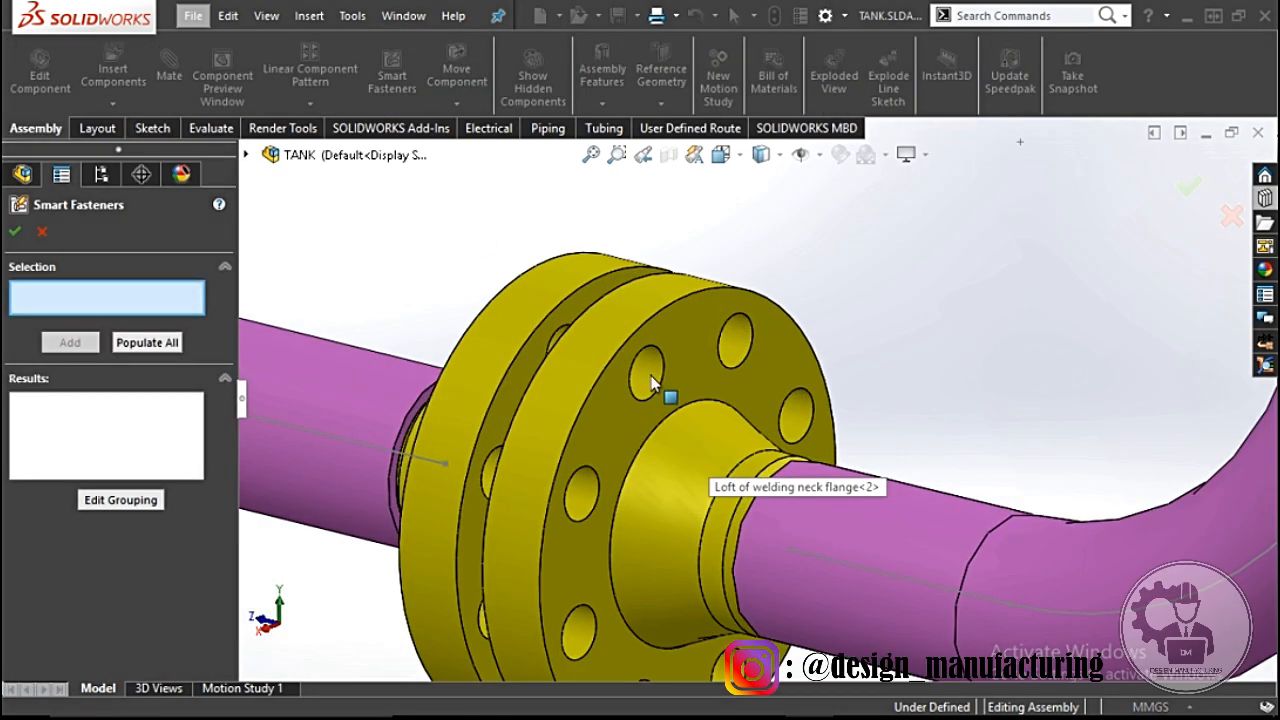
click(656, 378)
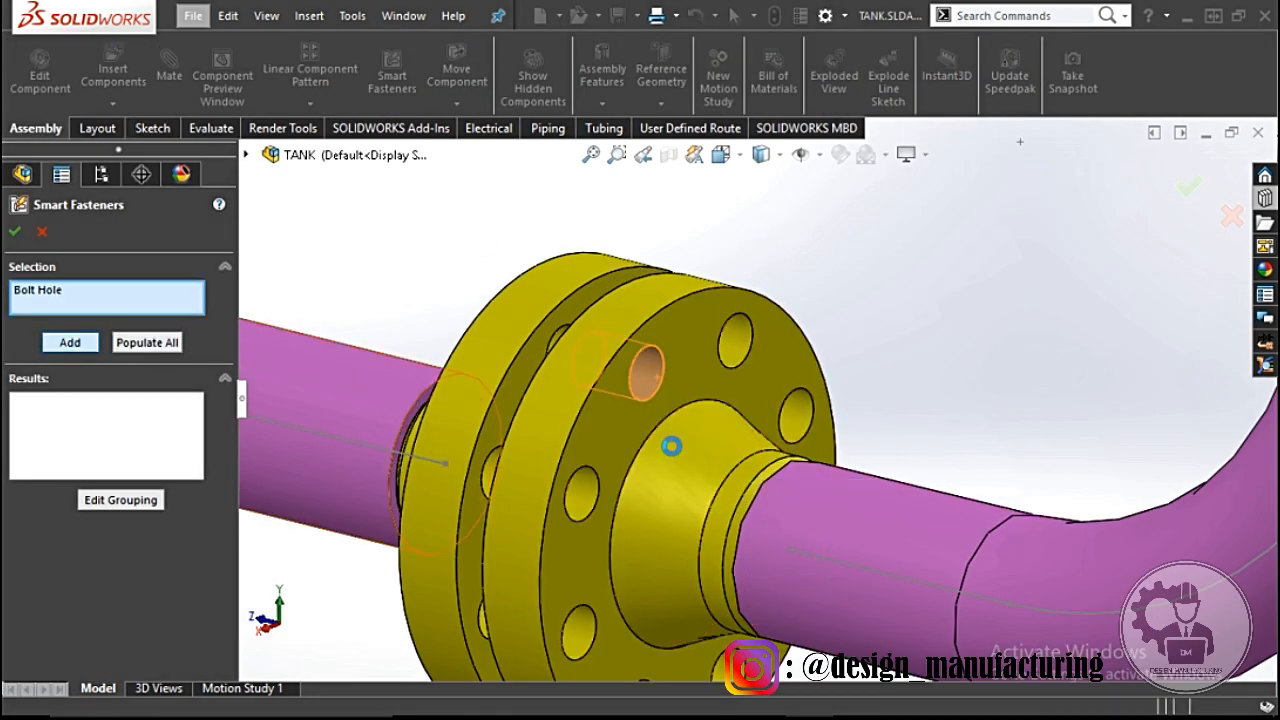
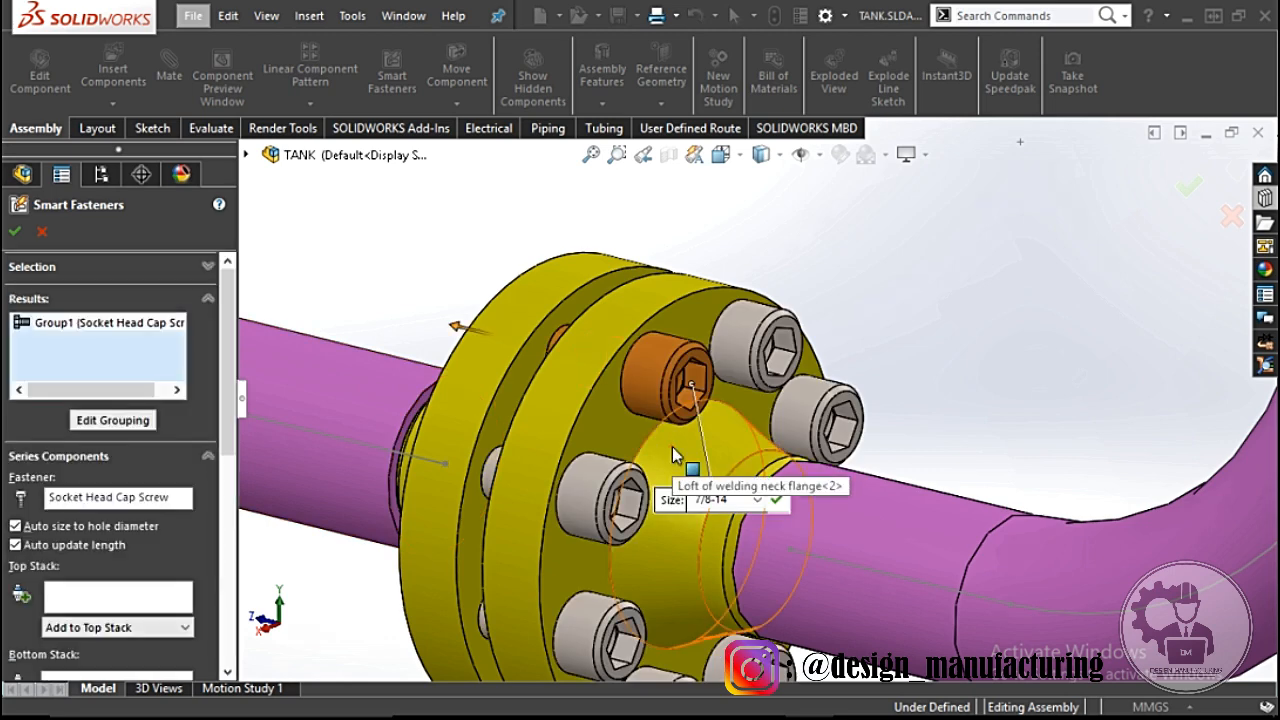
Step: Change the flange fastener type to the ANSI Inch Heavy Hex Bolt from the Hex Head group
click(130, 501)
right_click(103, 500)
click(193, 509)
double_click(620, 390)
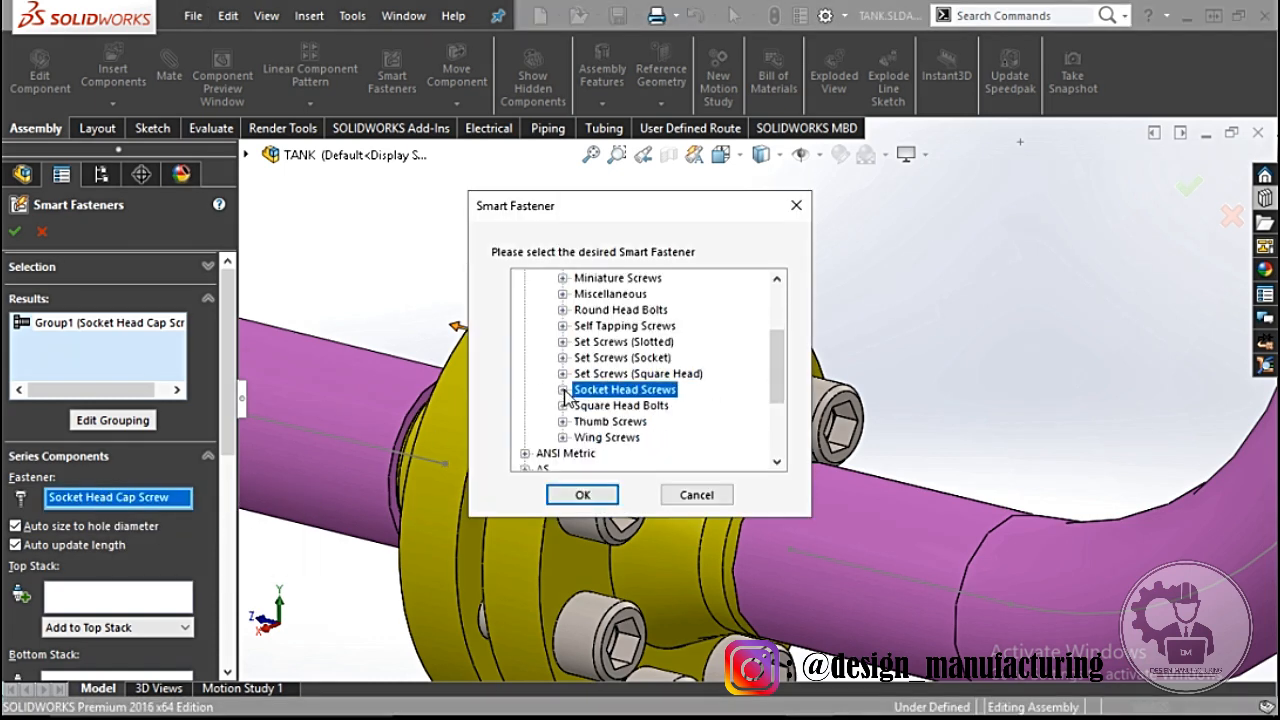
scroll(620, 390, up, 3)
double_click(597, 326)
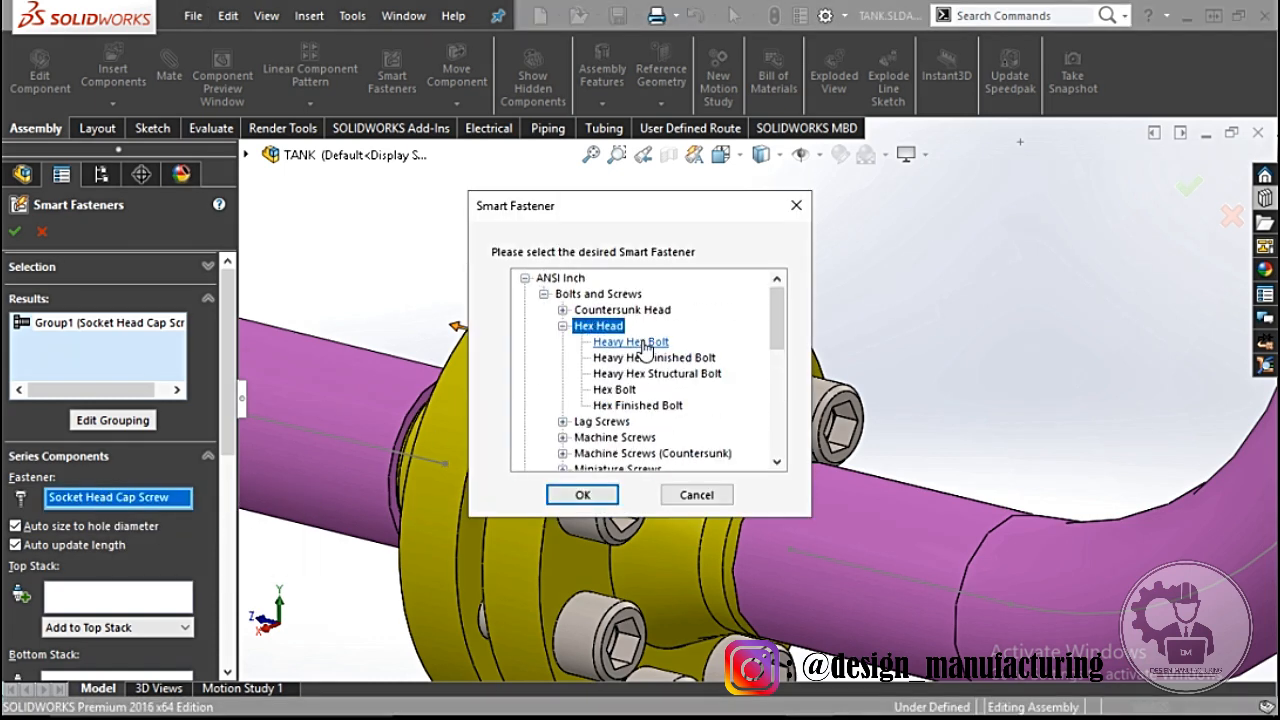
click(589, 493)
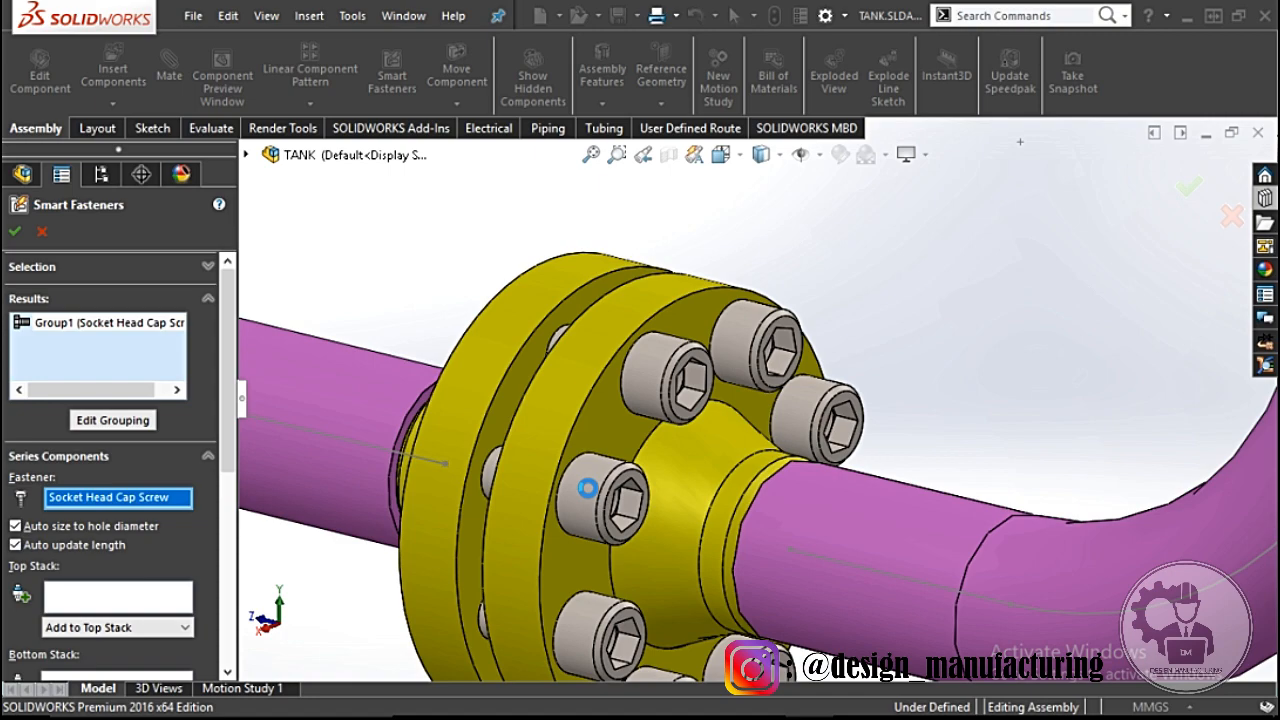
scroll(588, 490, up, 2)
middle_drag(589, 491, 657, 499)
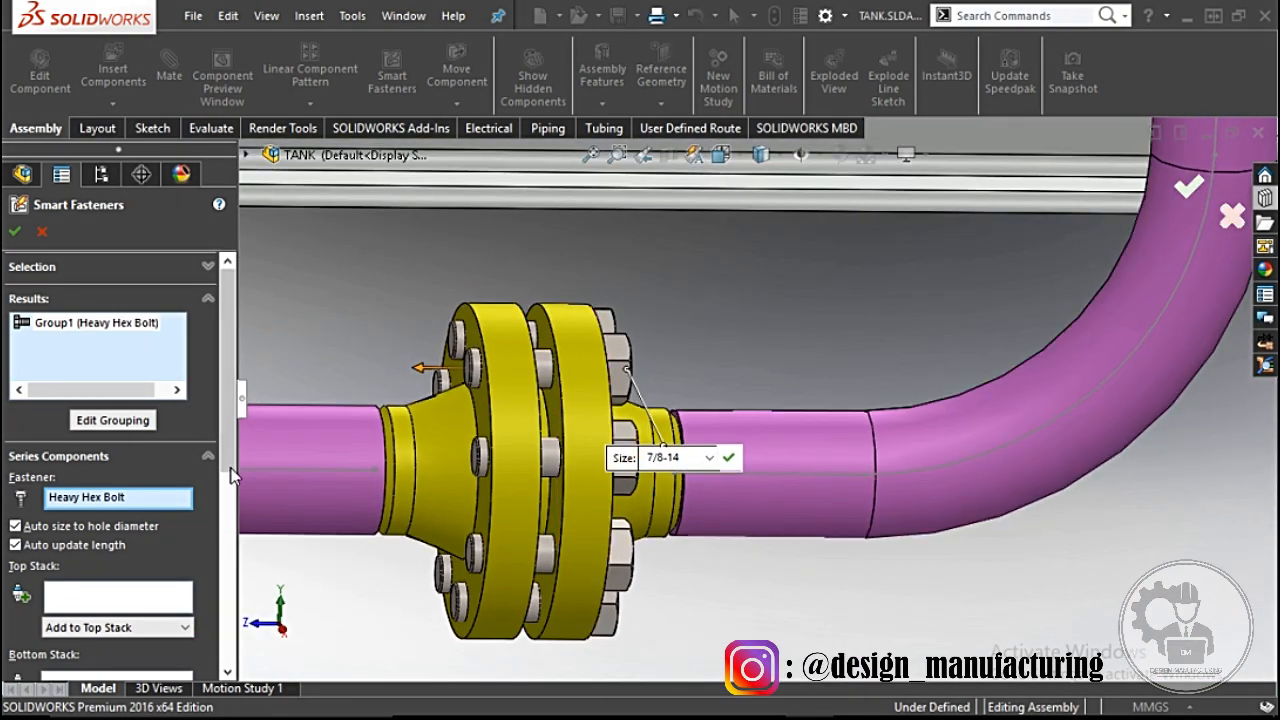
Step: Add a Hex Nut to the bottom stack of the flange bolts, keep size 7/8-14, and finish the Smart Fasteners
drag(231, 464, 231, 541)
click(185, 553)
click(84, 305)
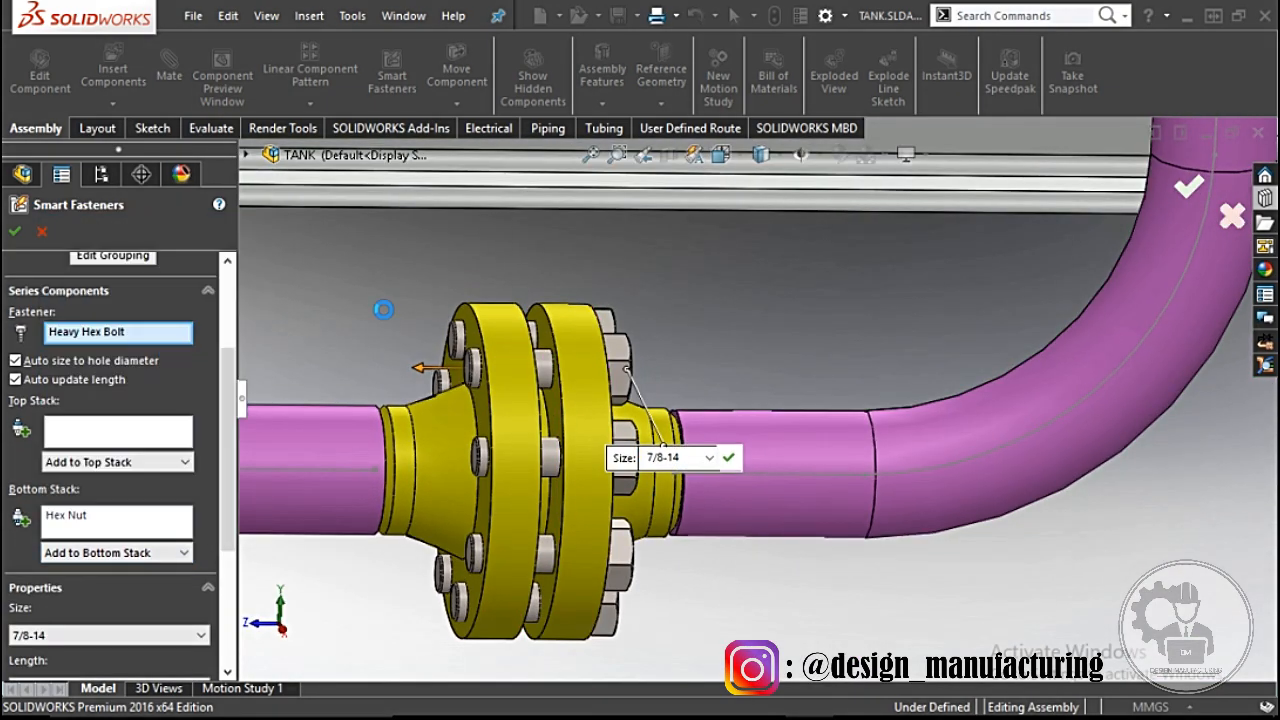
click(729, 457)
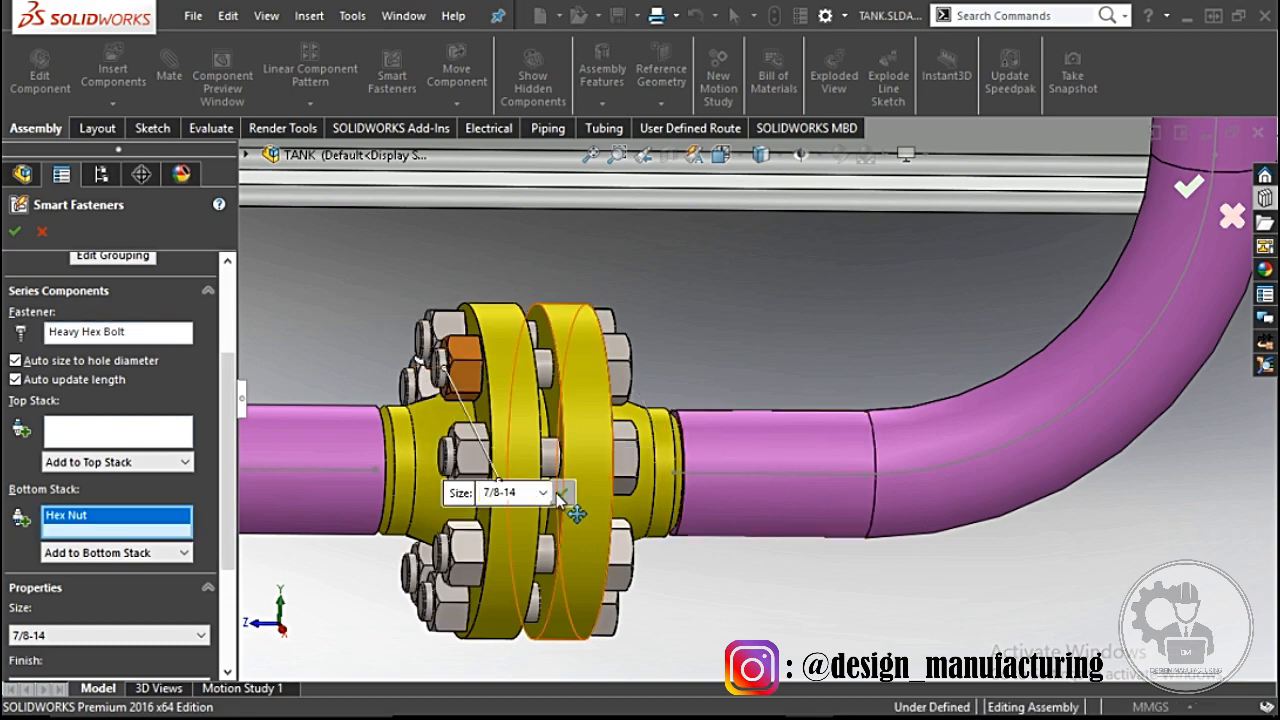
click(562, 493)
scroll(563, 498, up, 8)
middle_drag(643, 491, 636, 441)
scroll(600, 450, down, 6)
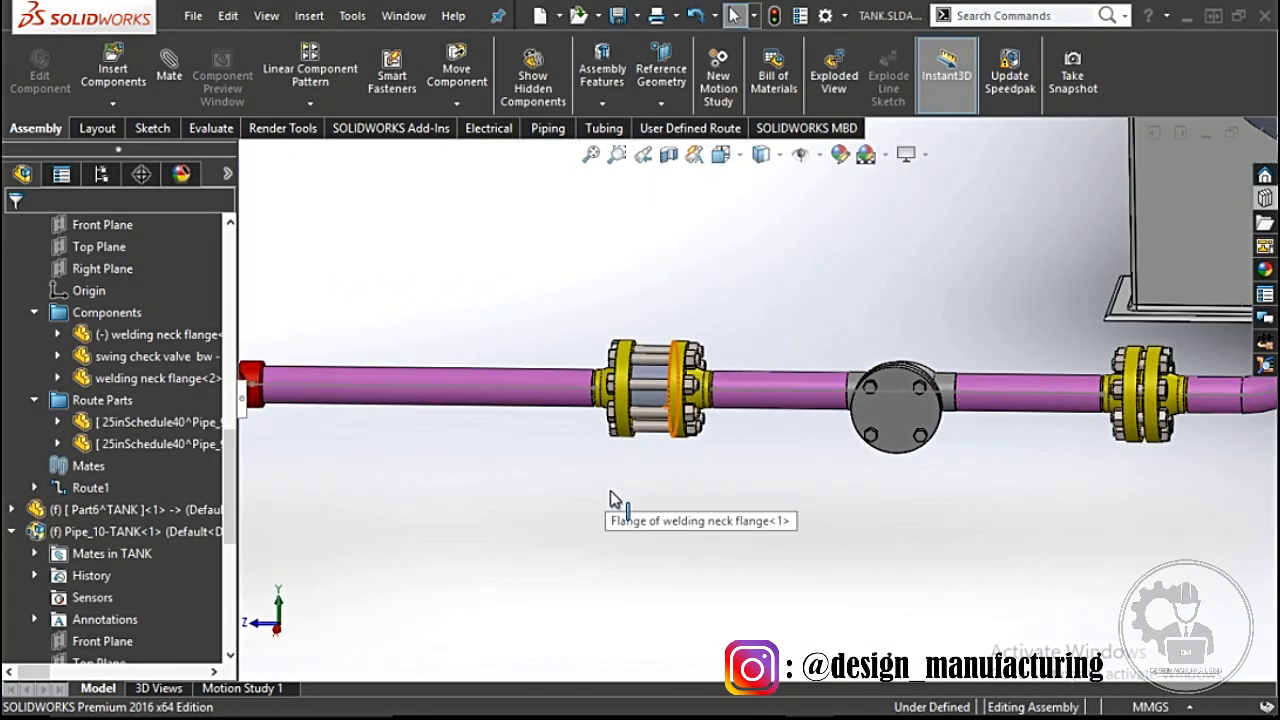
Step: Open the Pipe_8 route subassembly with the open flanged branch for editing within the TANK assembly
middle_drag(600, 495, 640, 460)
scroll(617, 537, up, 6)
scroll(652, 356, down, 5)
scroll(652, 356, down, 3)
middle_drag(652, 356, 694, 380)
scroll(694, 380, up, 2)
scroll(876, 340, down, 2)
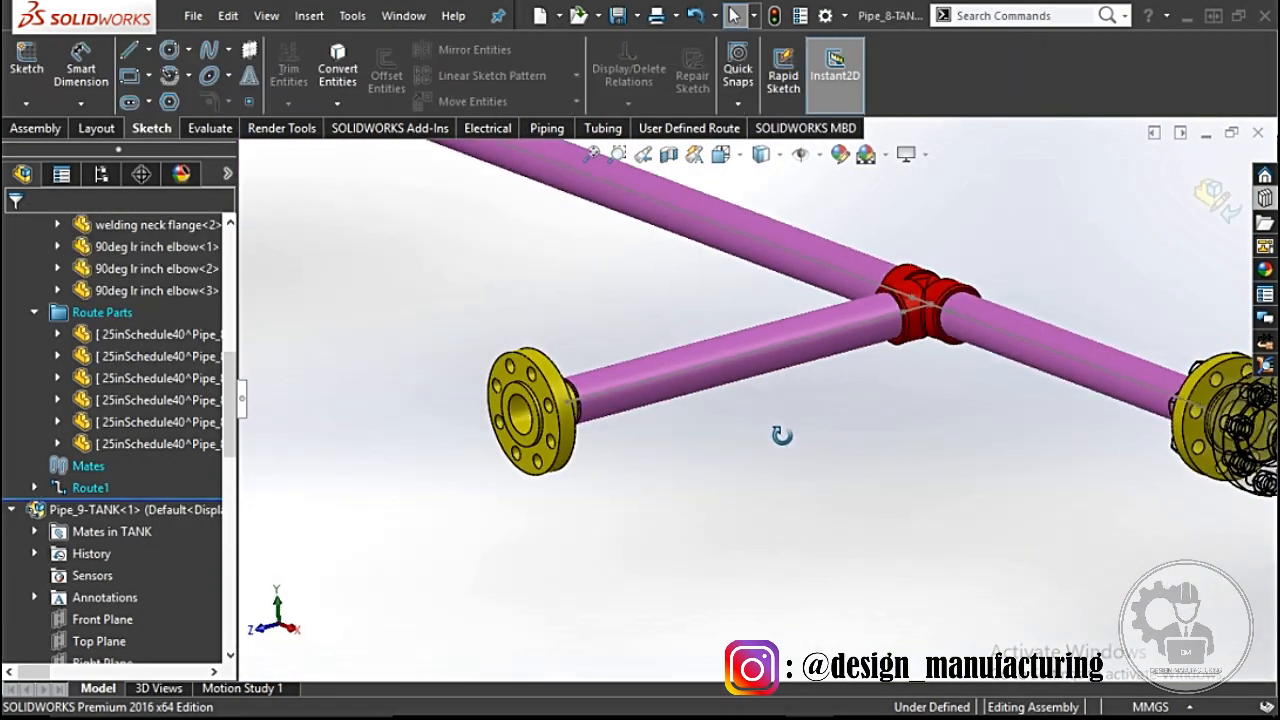
Step: Open Route1 of the Pipe_8 subassembly for route editing
middle_drag(780, 434, 776, 428)
right_click(100, 488)
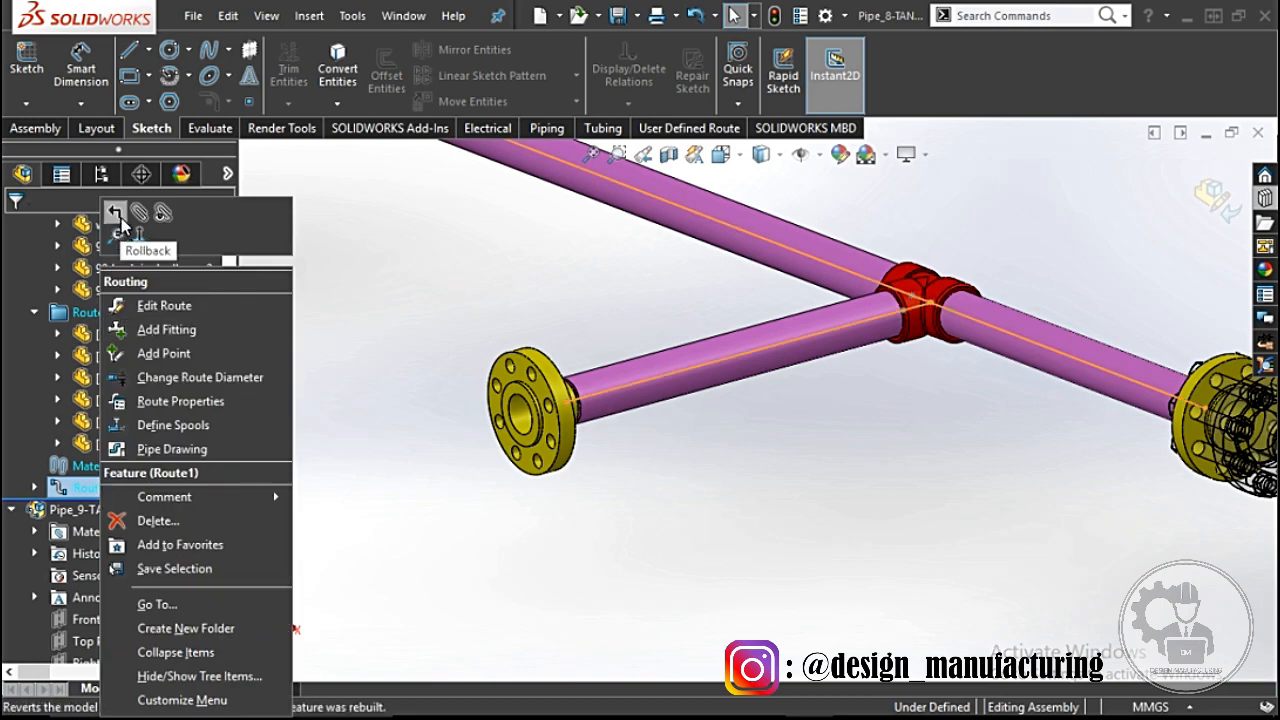
click(160, 306)
scroll(750, 385, up, 2)
scroll(765, 318, down, 2)
click(721, 457)
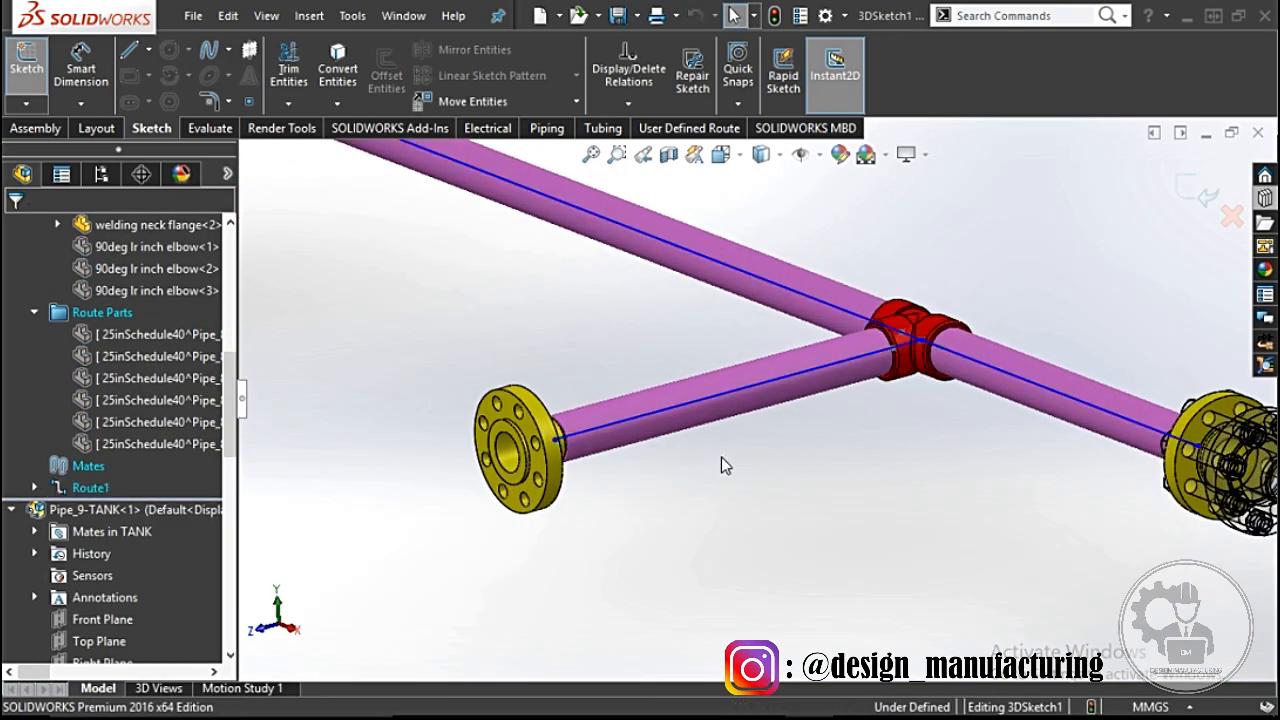
Step: Insert a globe valve from the Design Library on the branch pipe between the tee and the open flange
click(1265, 199)
drag(1133, 468, 714, 396)
click(829, 357)
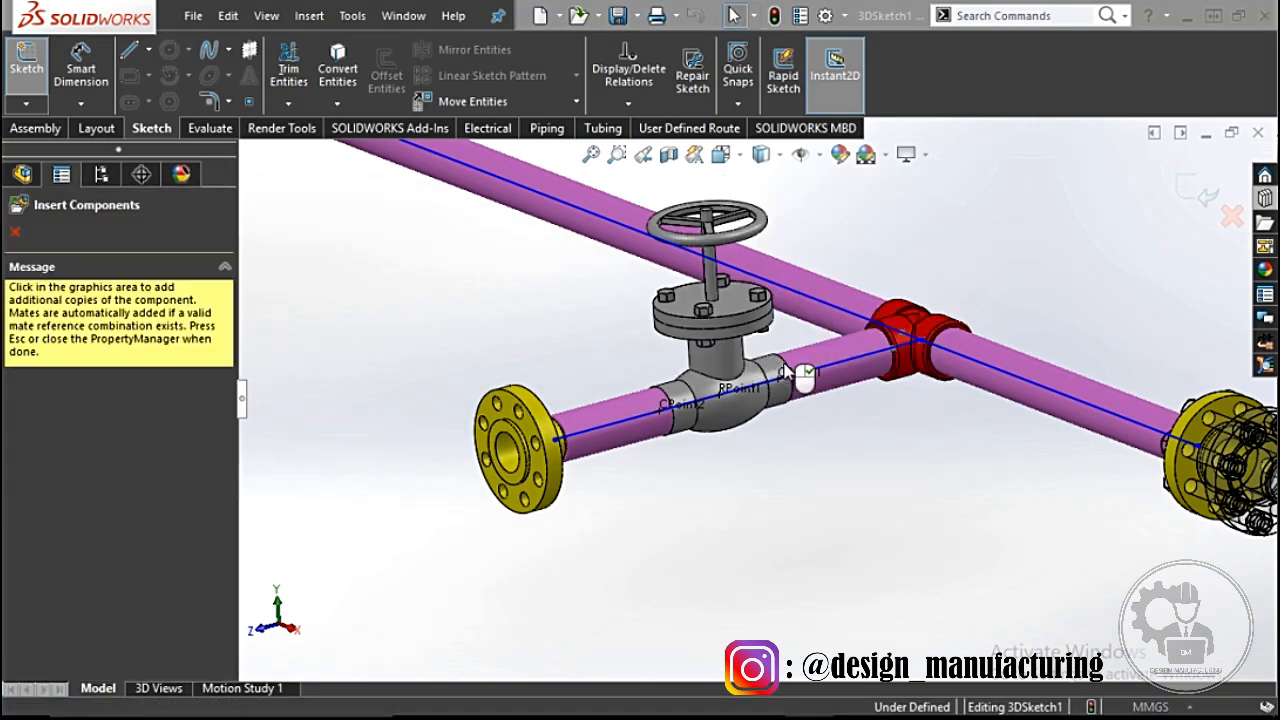
click(20, 231)
scroll(755, 383, up, 5)
mouse_move(755, 390)
middle_down()
mouse_move(877, 343)
mouse_move(706, 371)
mouse_move(746, 427)
mouse_move(771, 429)
mouse_move(794, 351)
mouse_move(560, 334)
mouse_move(543, 354)
mouse_move(694, 354)
mouse_move(667, 386)
mouse_move(743, 371)
mouse_move(743, 394)
middle_up()
scroll(743, 371, up, 2)
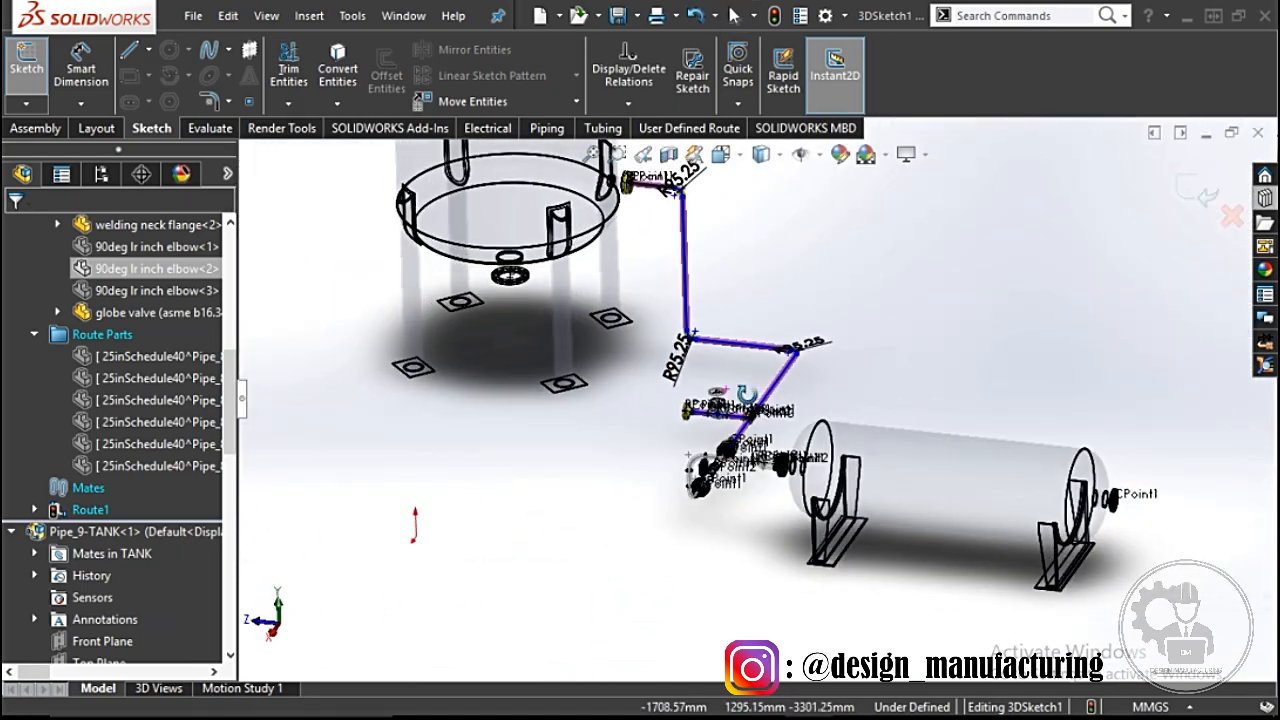
scroll(755, 351, down, 3)
scroll(759, 349, up, 2)
scroll(764, 345, down, 5)
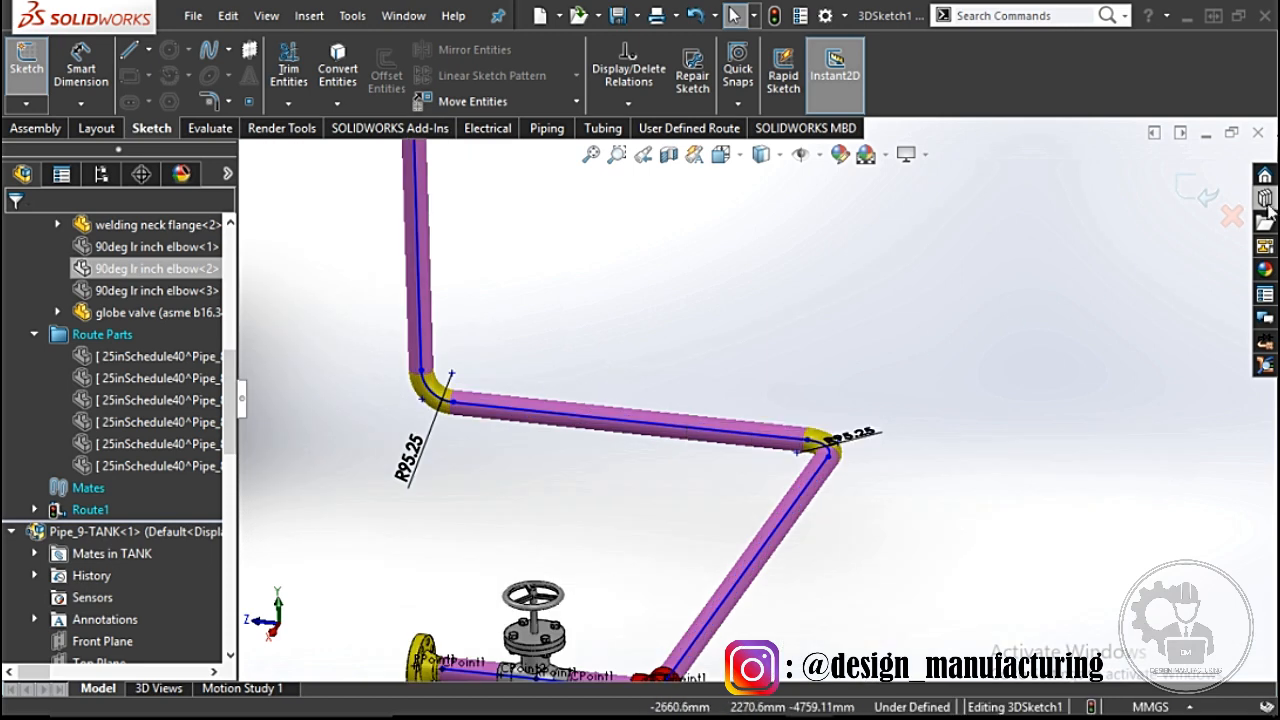
click(1265, 198)
drag(1060, 460, 557, 515)
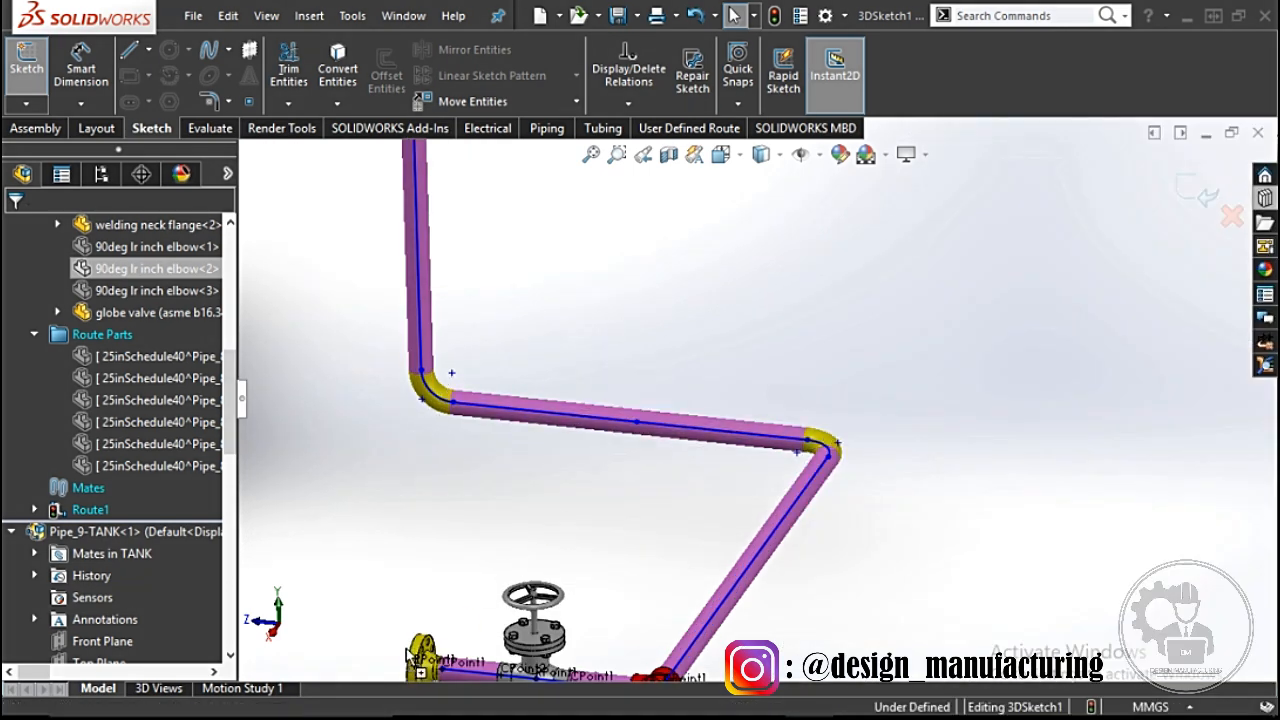
drag(412, 655, 484, 546)
click(868, 362)
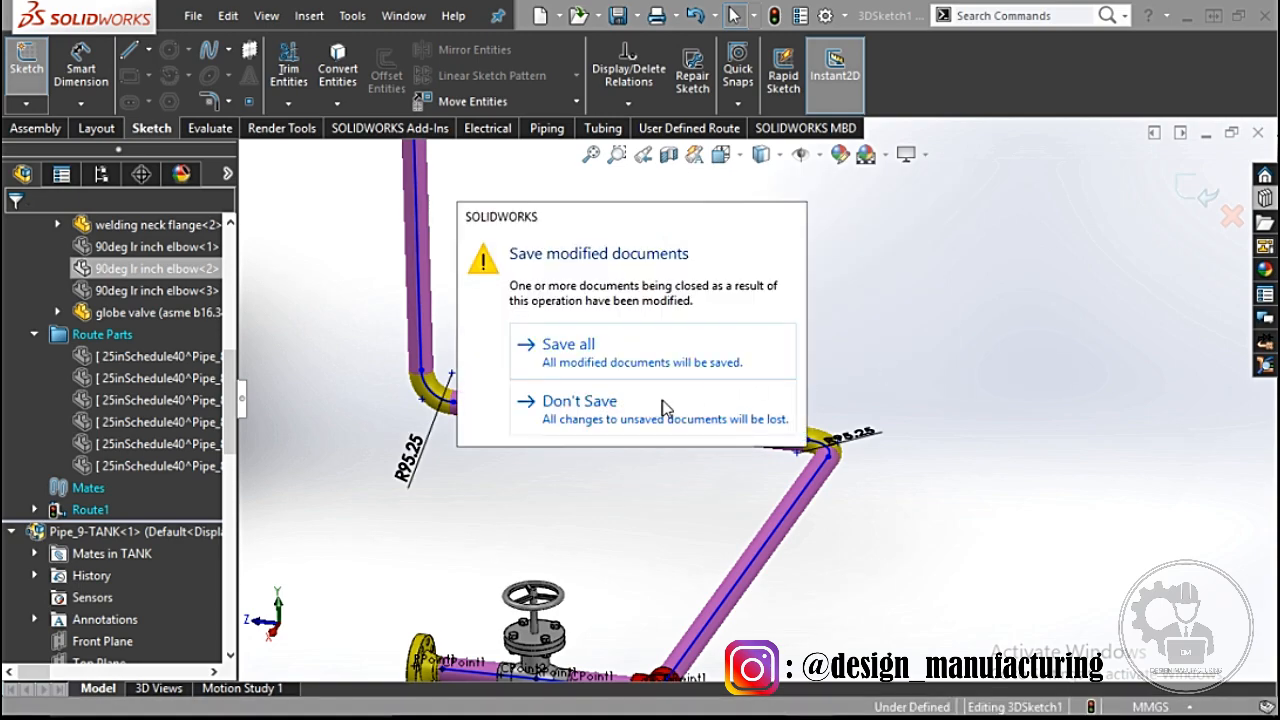
click(662, 401)
Step: Browse the flanges, reducers and valves folders of the Design Library for a component to fit the branch's open flange
scroll(659, 414, up, 2)
middle_drag(657, 417, 680, 520)
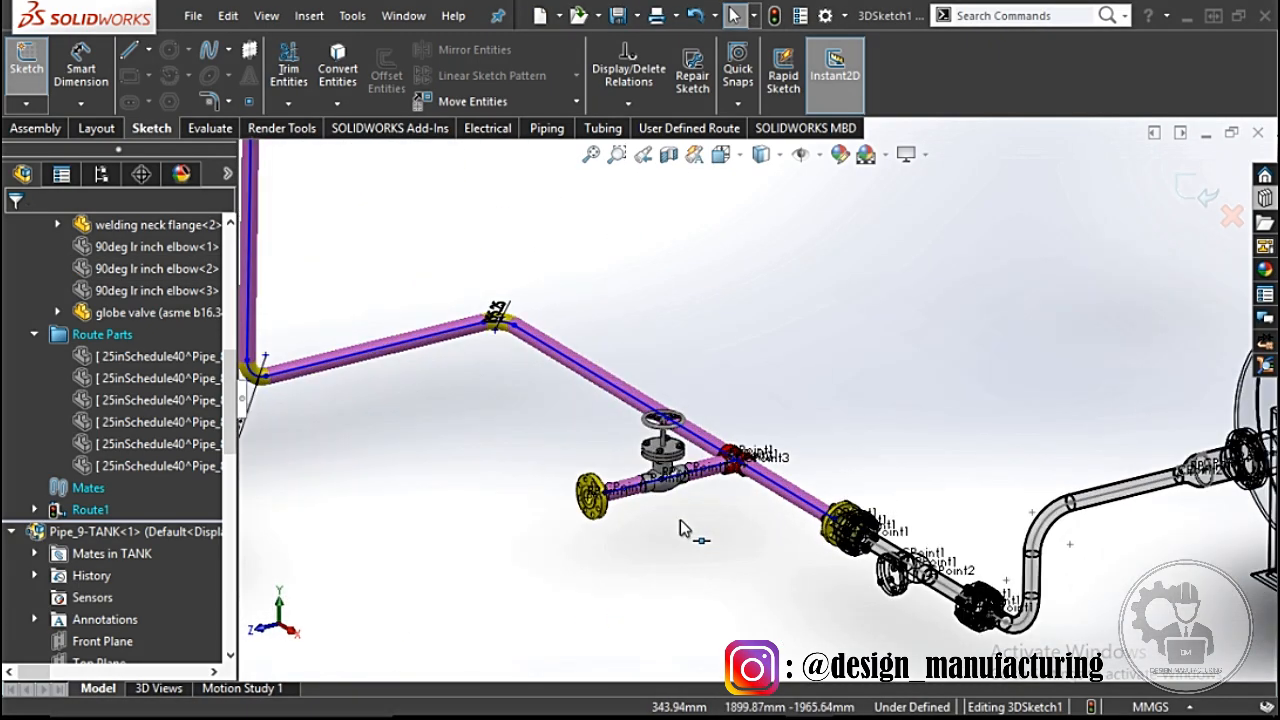
scroll(679, 516, up, 1)
scroll(678, 518, down, 3)
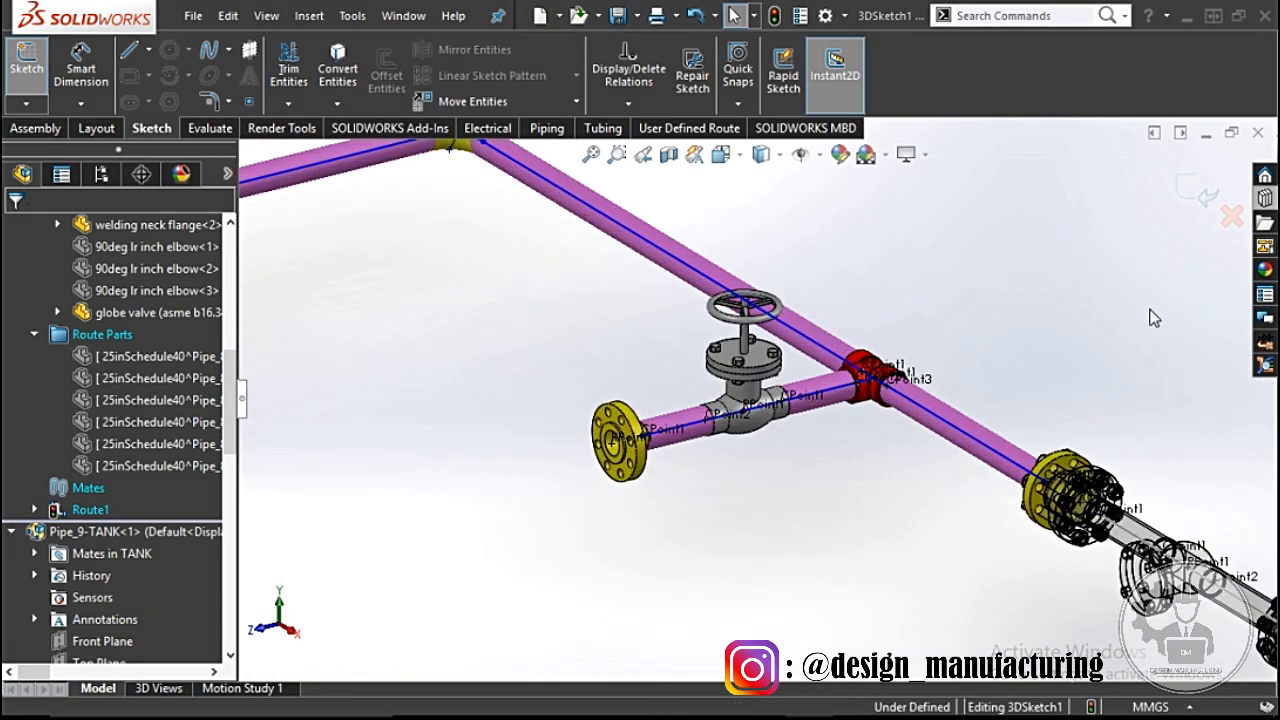
click(1264, 200)
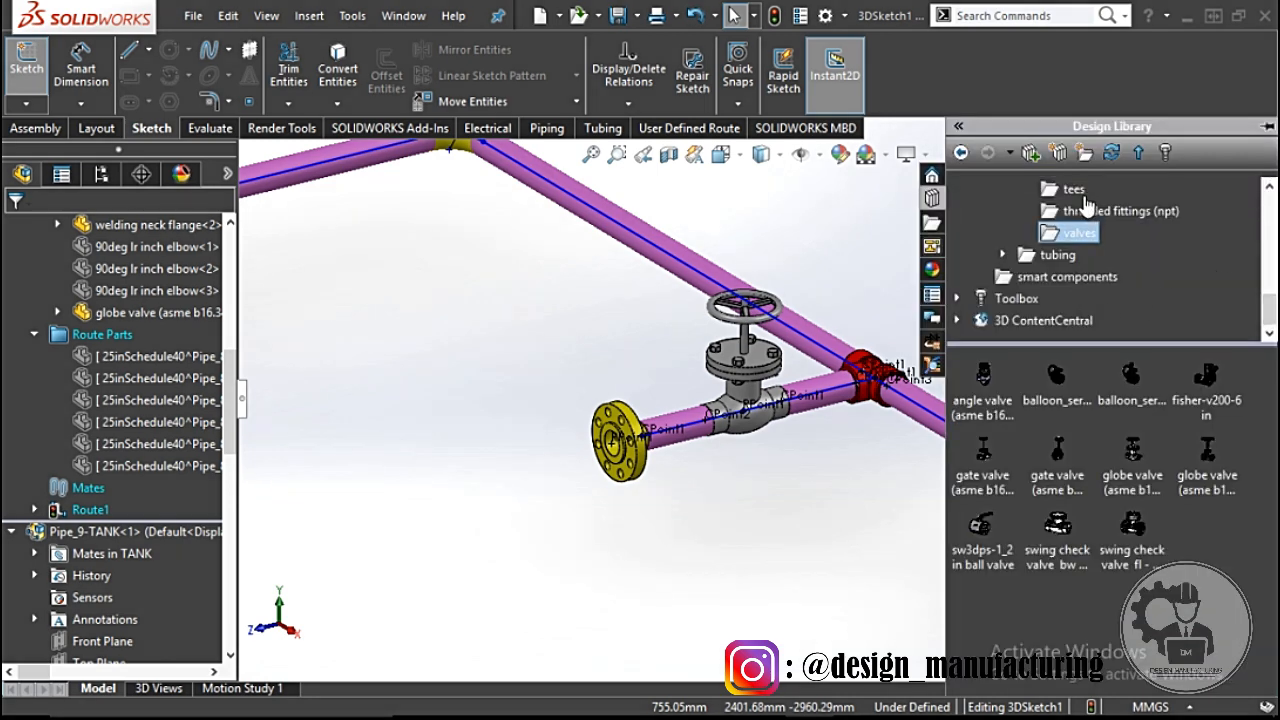
click(1078, 190)
scroll(1090, 240, up, 2)
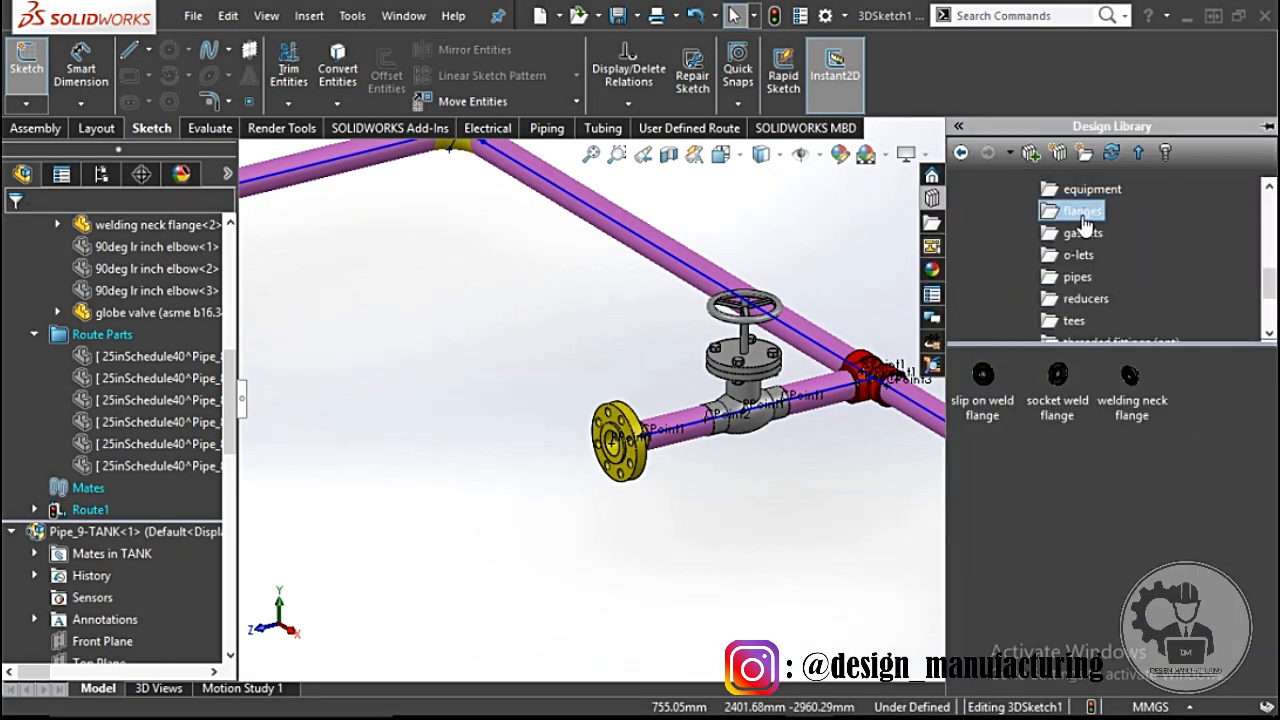
click(1077, 300)
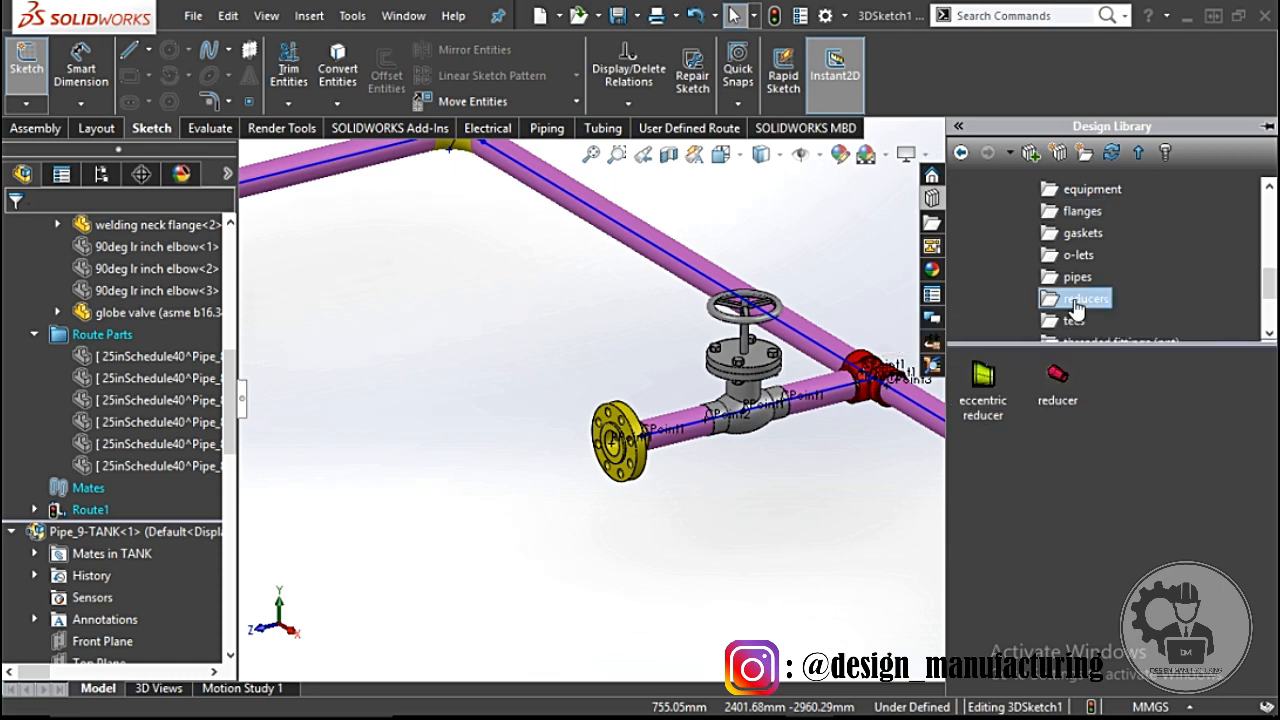
click(1081, 298)
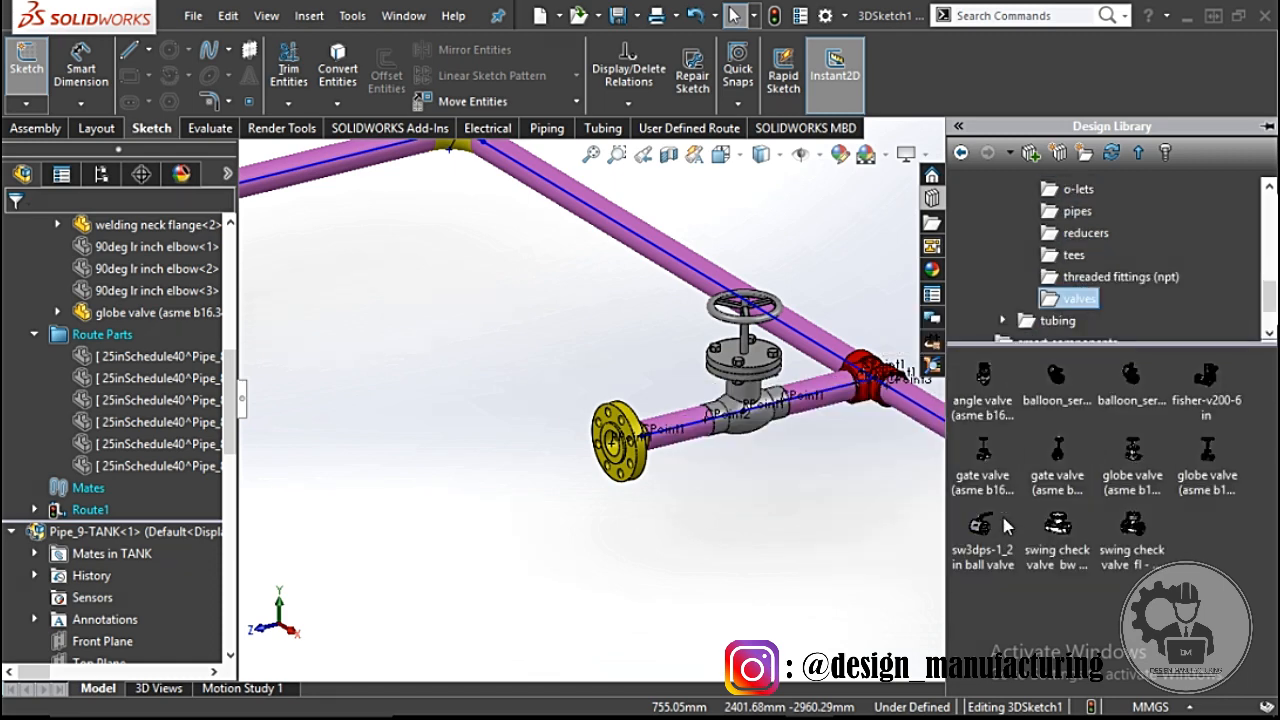
mouse_move(1130, 535)
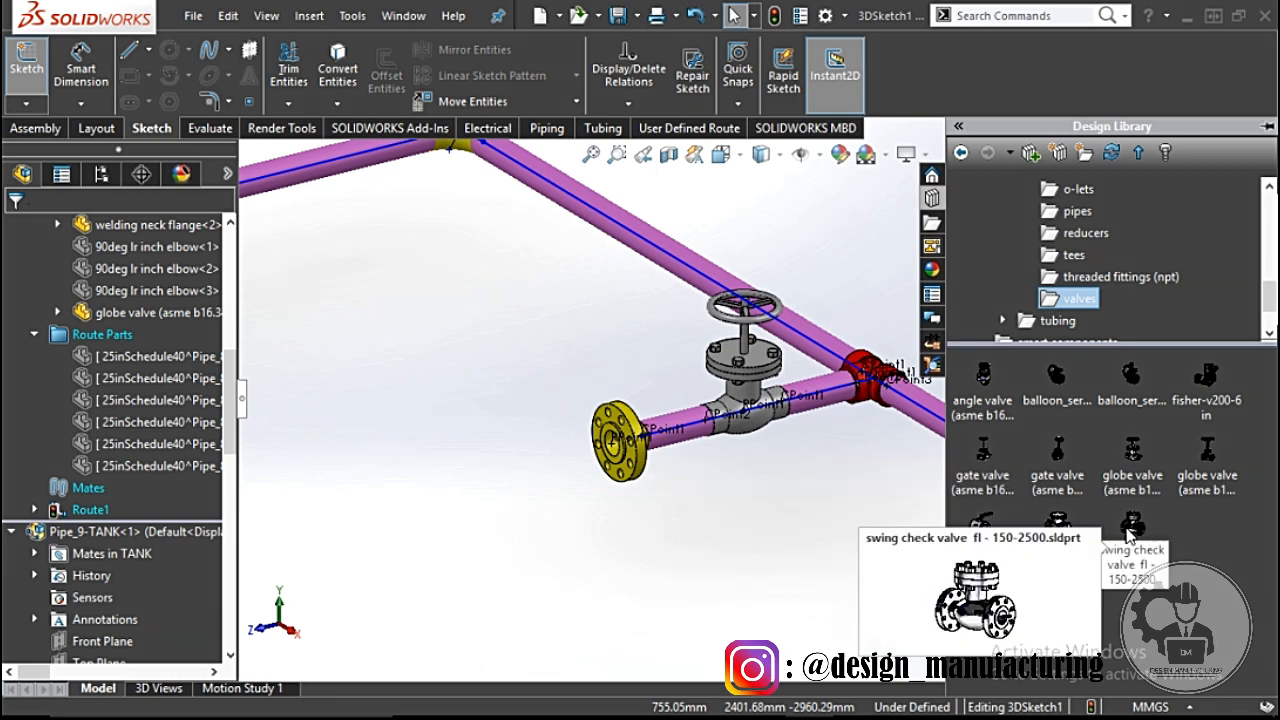
scroll(766, 484, up, 5)
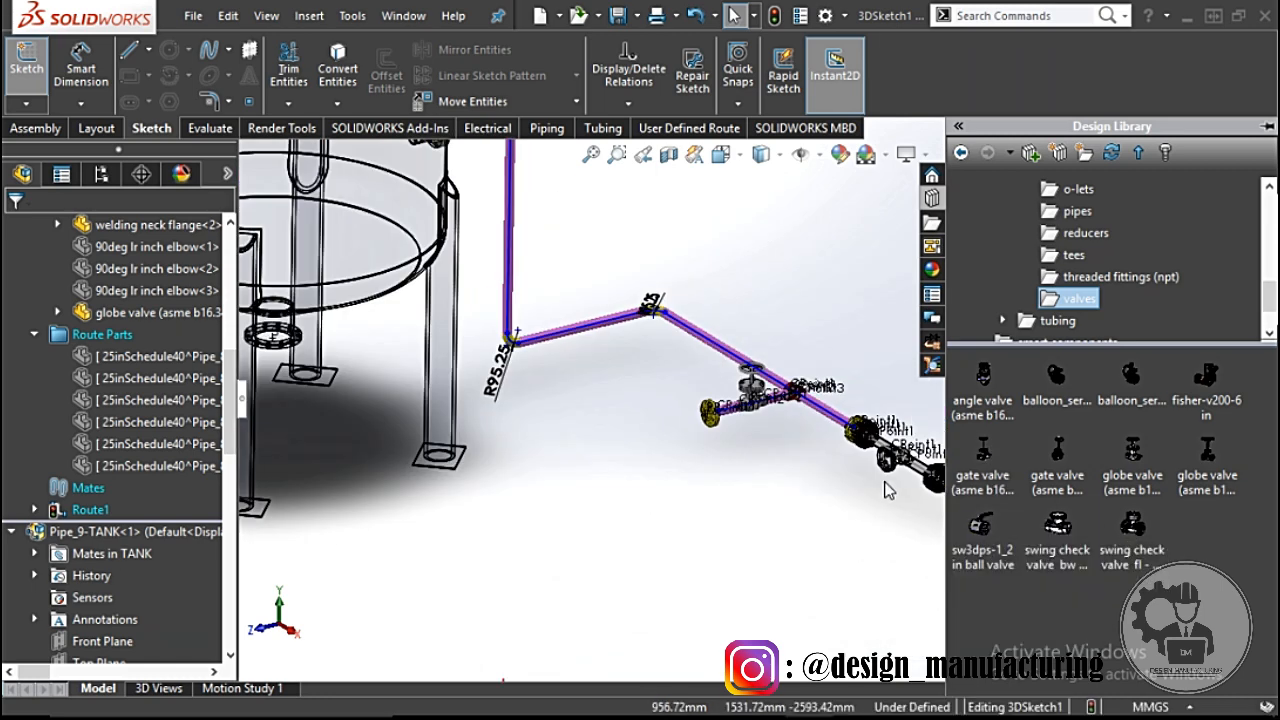
scroll(726, 386, down, 5)
scroll(628, 313, down, 1)
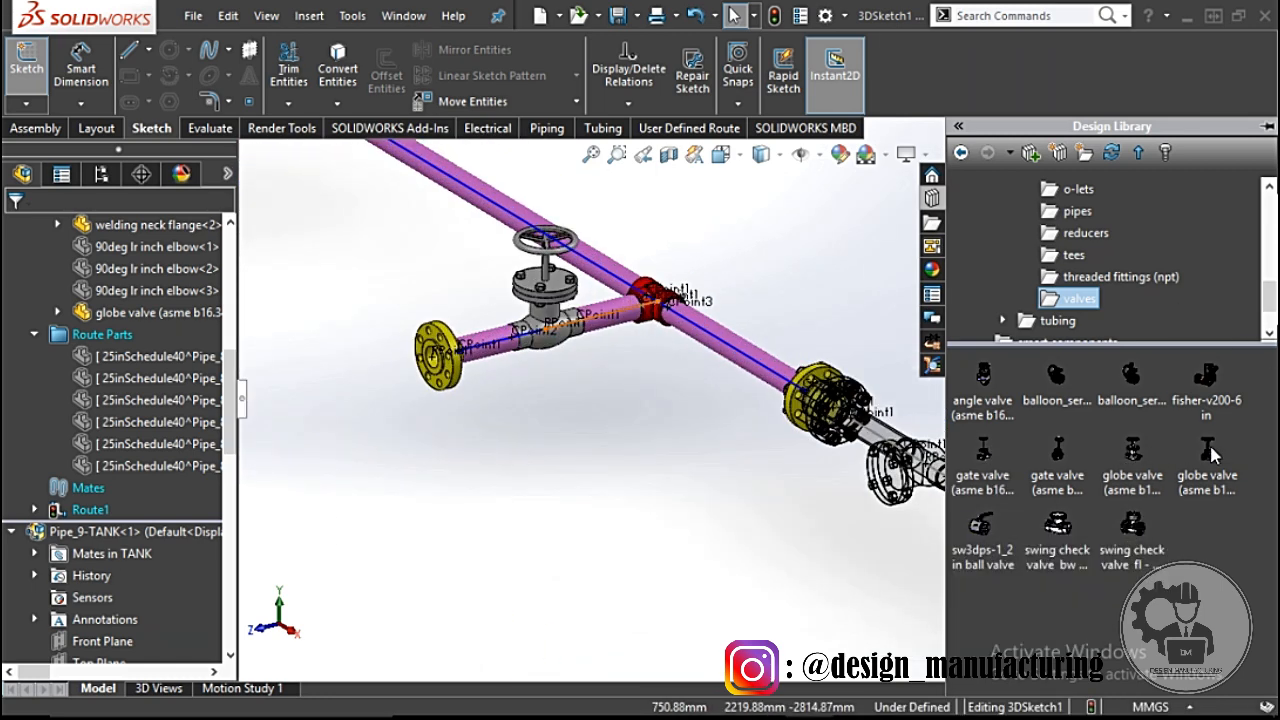
Step: Try the fisher-v200-6 in valve on the branch's open flange, inspect its fit and undo the insertion
mouse_move(1205, 375)
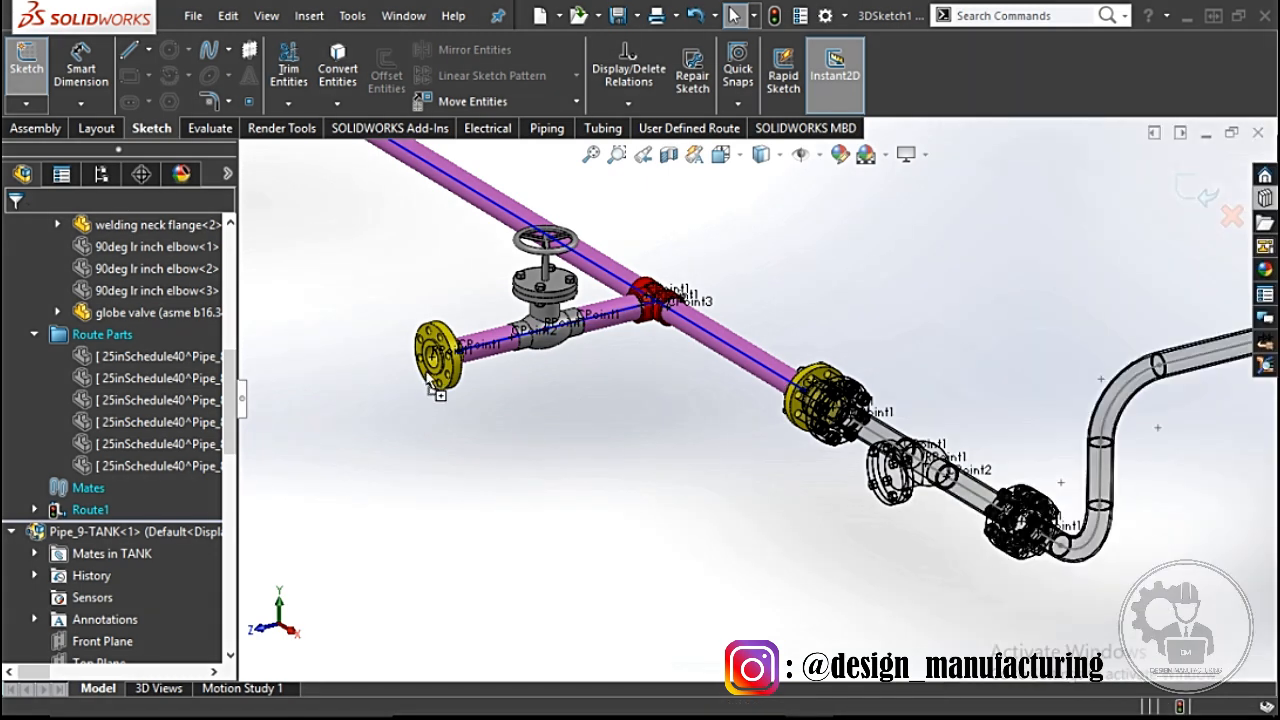
drag(425, 379, 430, 371)
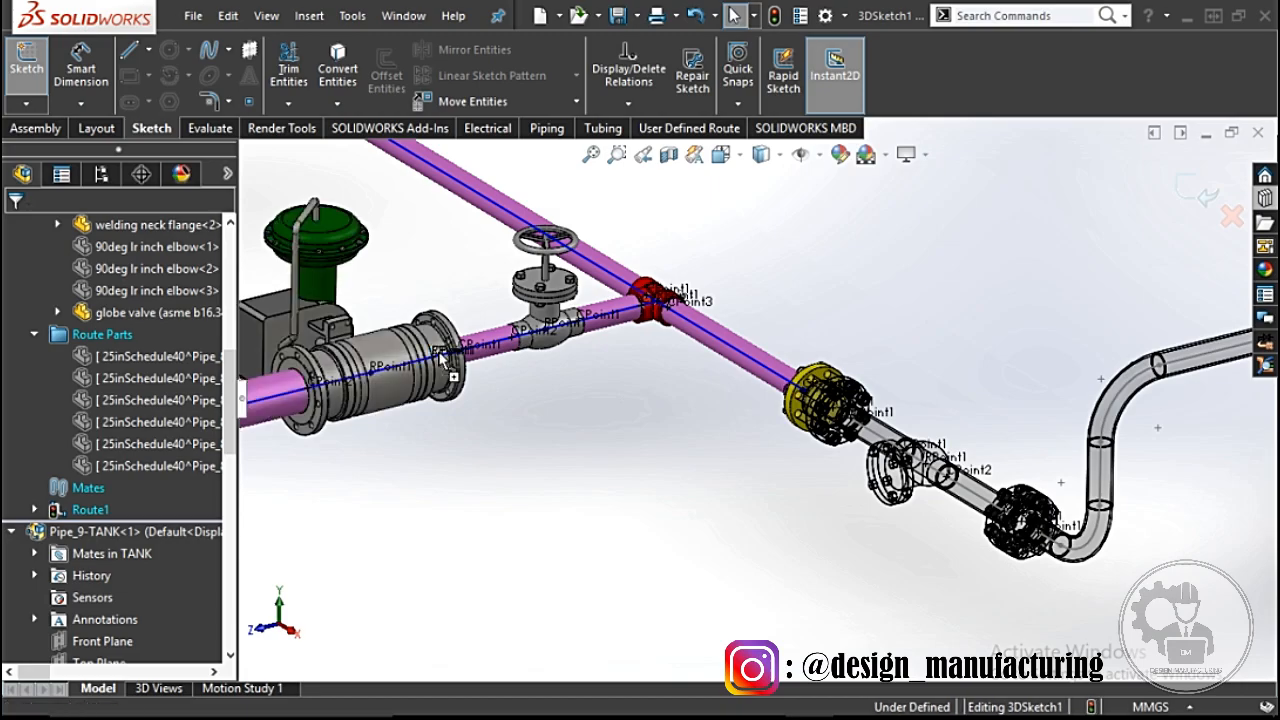
scroll(785, 430, up, 1)
middle_drag(785, 430, 585, 388)
scroll(614, 390, down, 8)
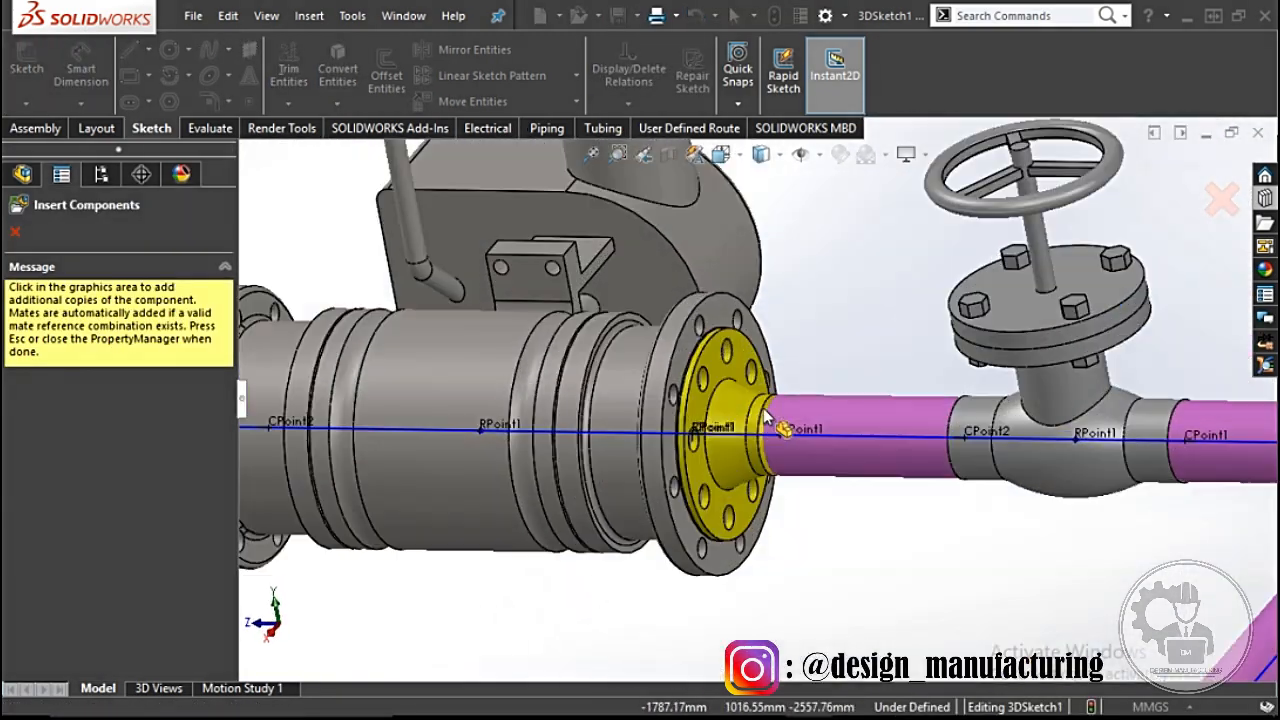
middle_drag(771, 423, 812, 398)
scroll(746, 403, up, 4)
scroll(808, 437, up, 6)
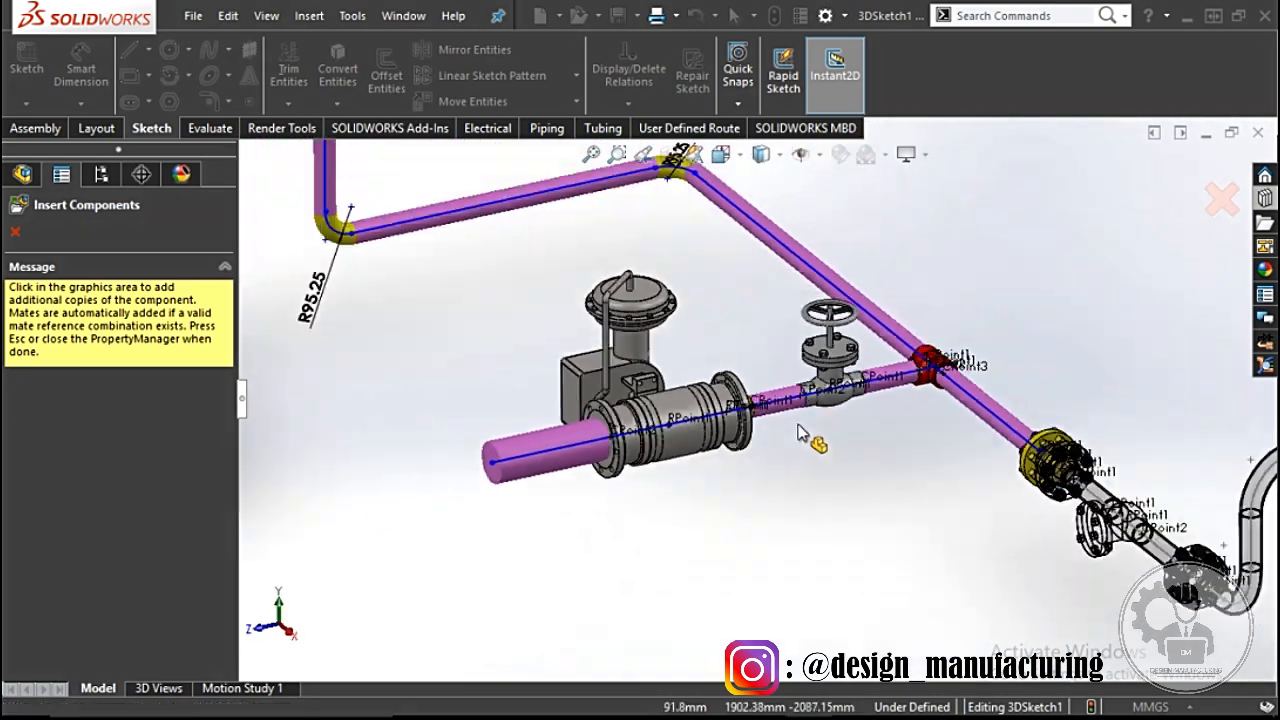
scroll(823, 443, down, 2)
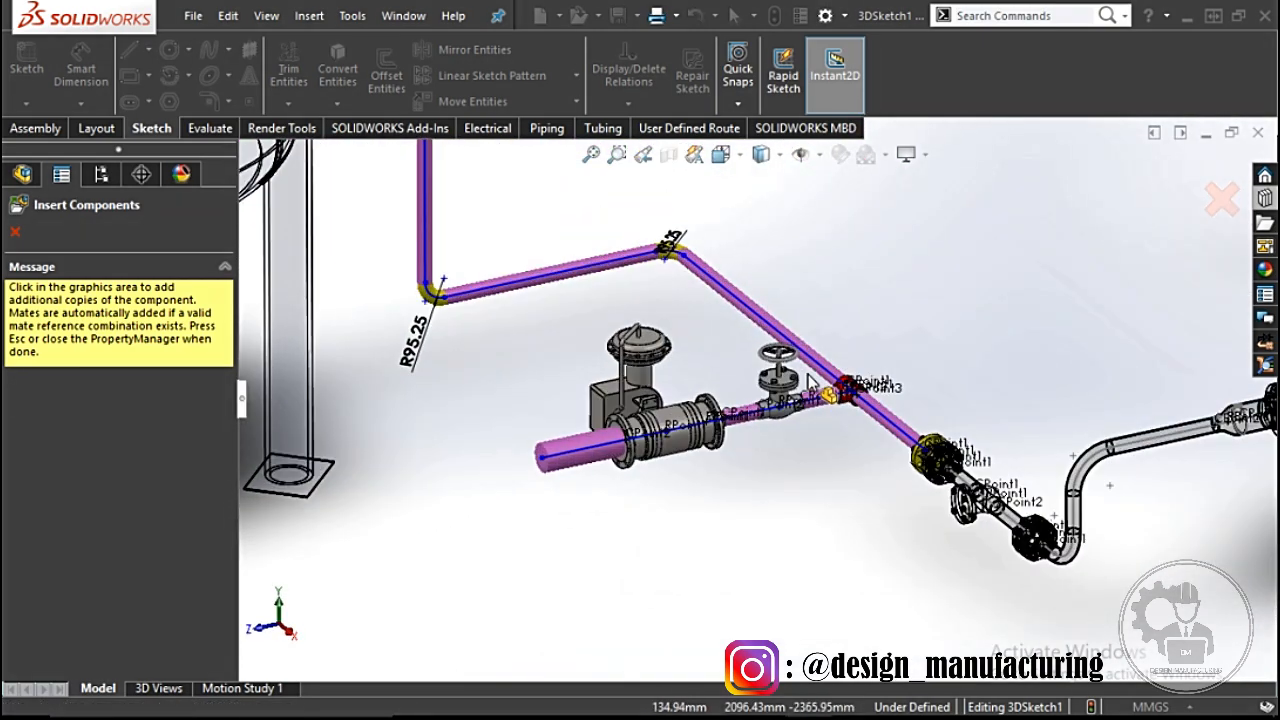
click(15, 232)
scroll(624, 384, down, 1)
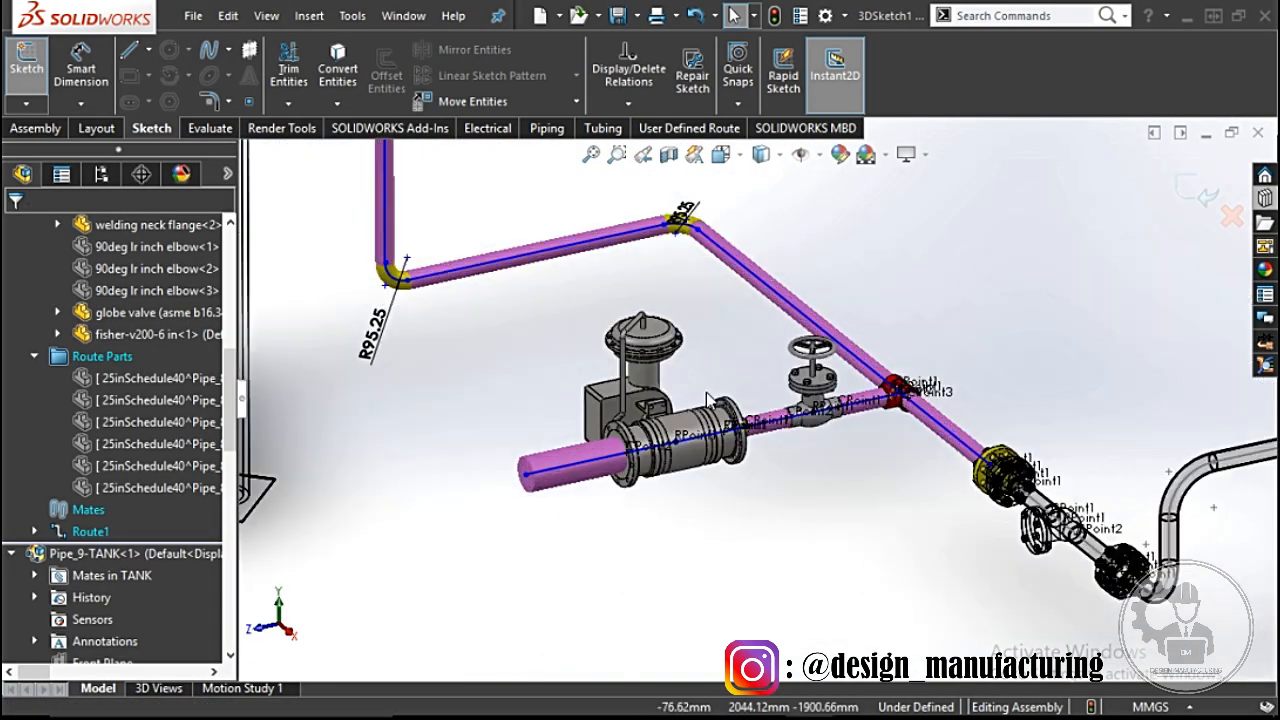
key(ctrl+z)
Step: Close the Pipe_8 route sketch and return from the subassembly to the top-level TANK assembly
scroll(749, 396, up, 8)
middle_drag(777, 414, 808, 388)
scroll(806, 446, down, 7)
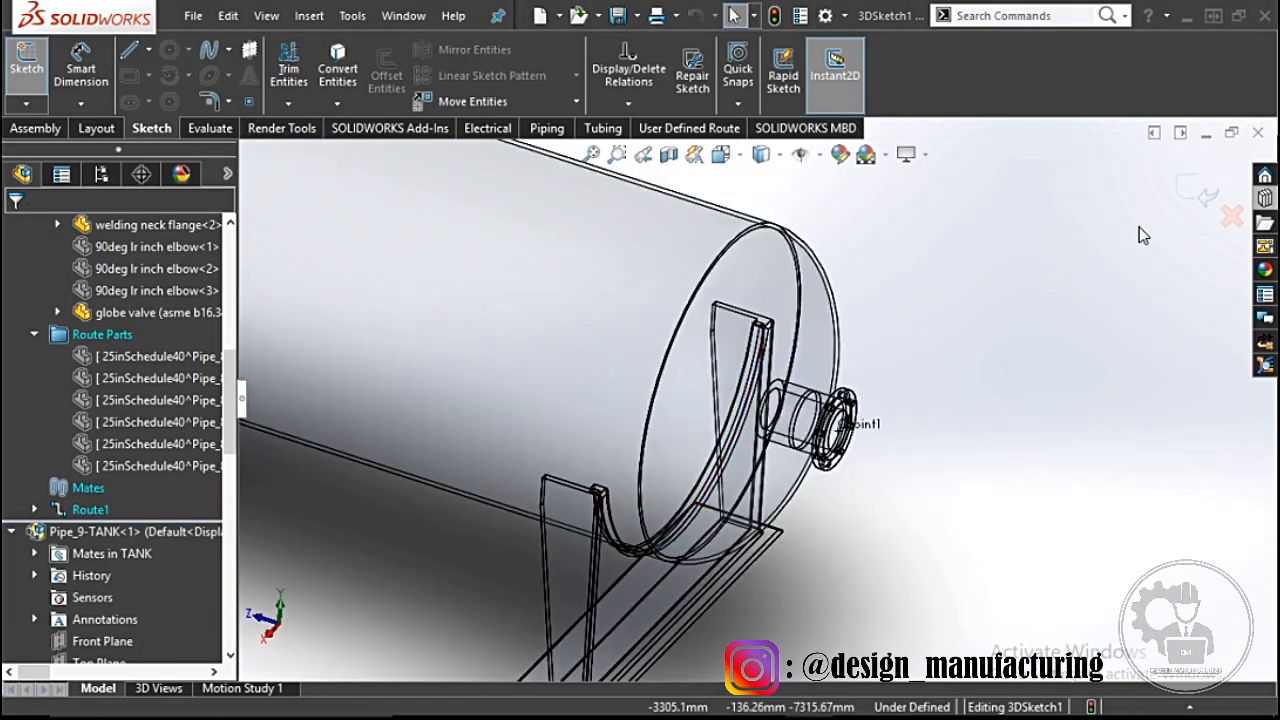
click(1192, 195)
scroll(870, 220, up, 4)
middle_drag(868, 215, 851, 269)
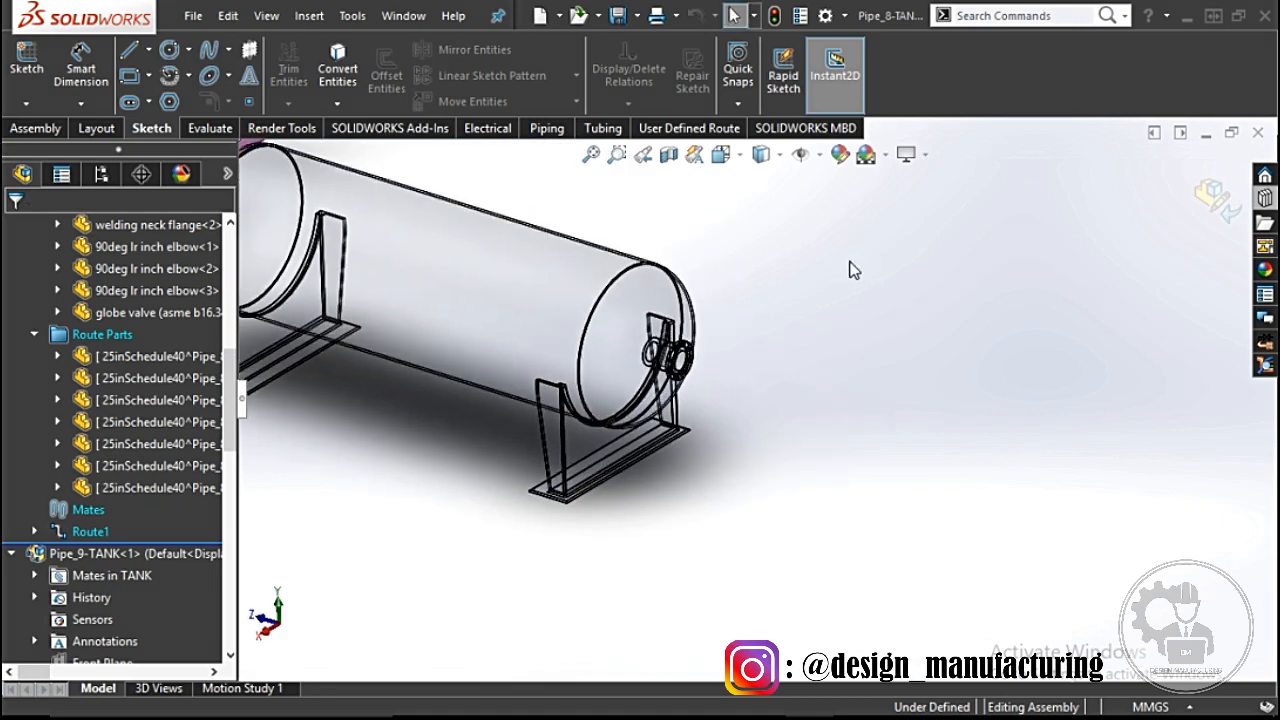
scroll(851, 269, down, 3)
click(1210, 202)
Step: Insert the fisher-v200-6 in valve beside the horizontal tank's free end nozzle and start a new route with the Default route specification
scroll(751, 437, up, 4)
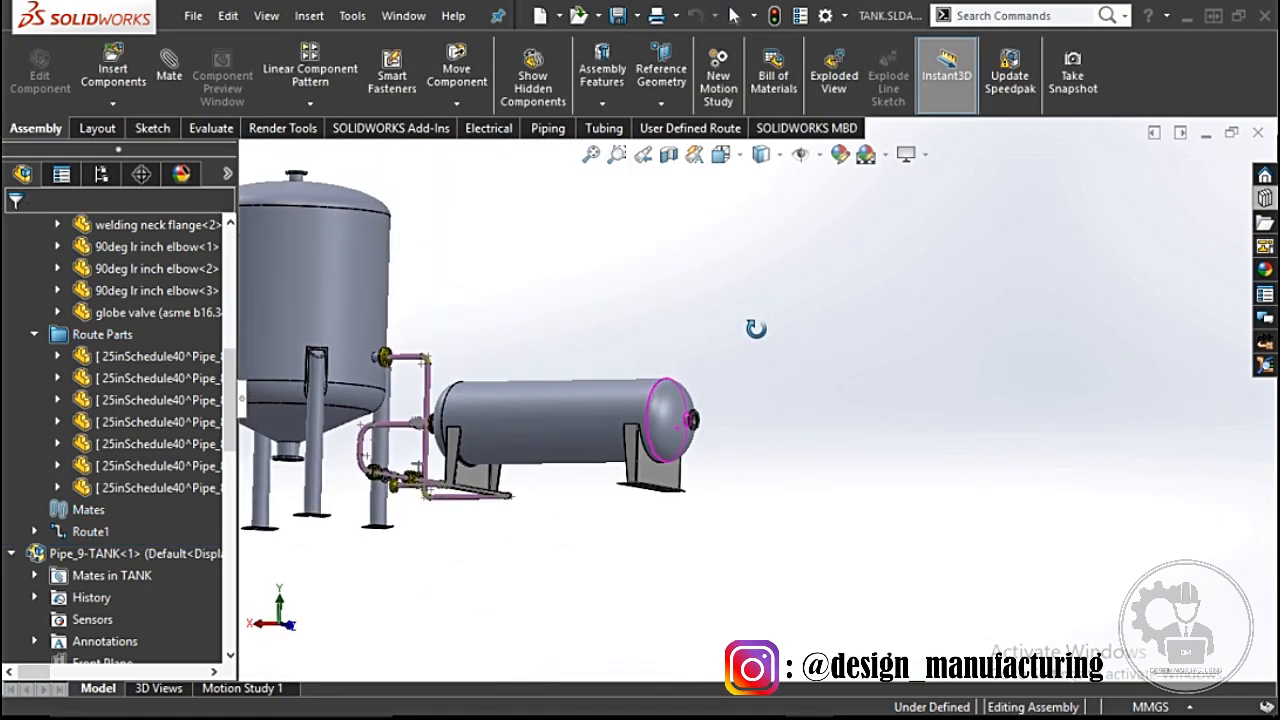
scroll(760, 420, down, 5)
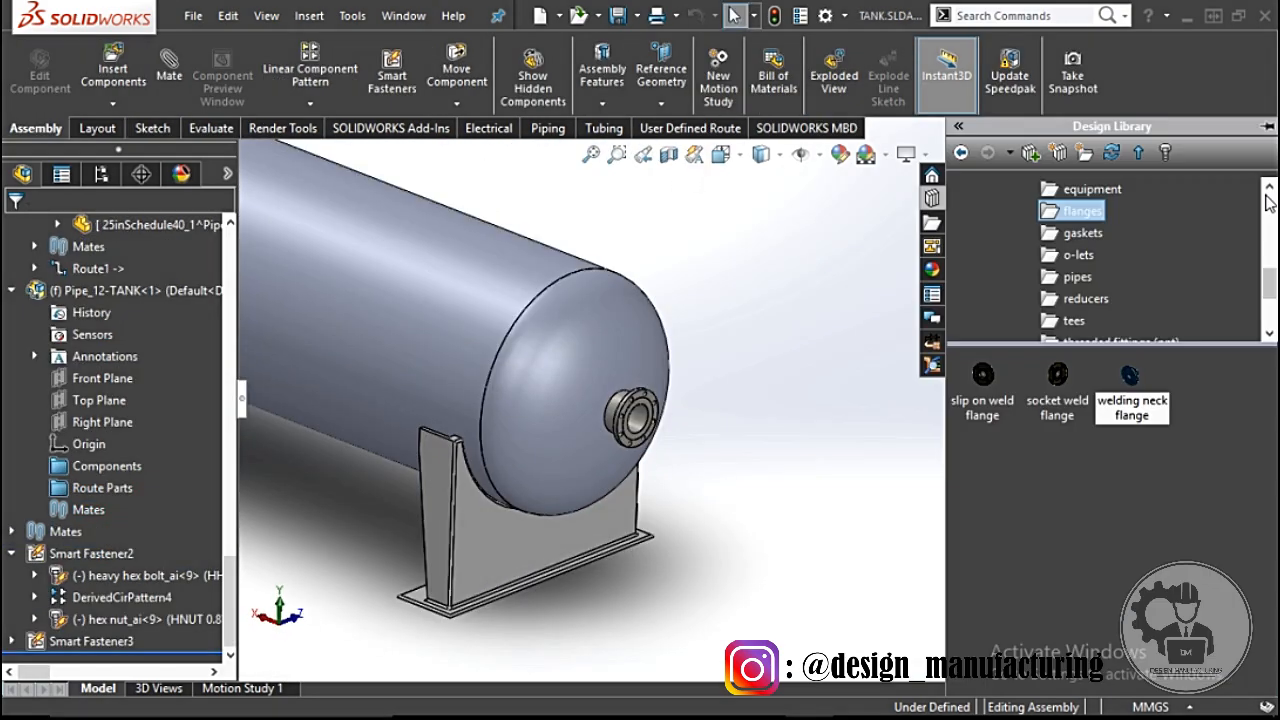
scroll(1118, 295, down, 3)
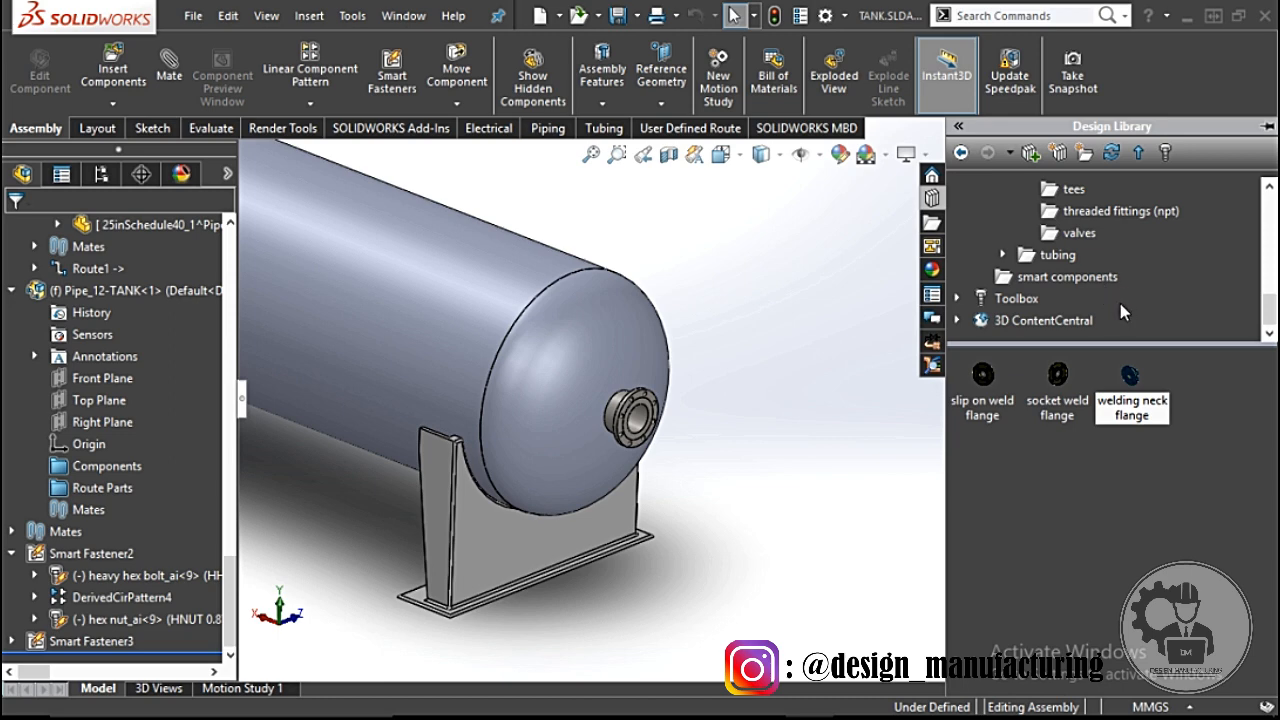
click(1078, 233)
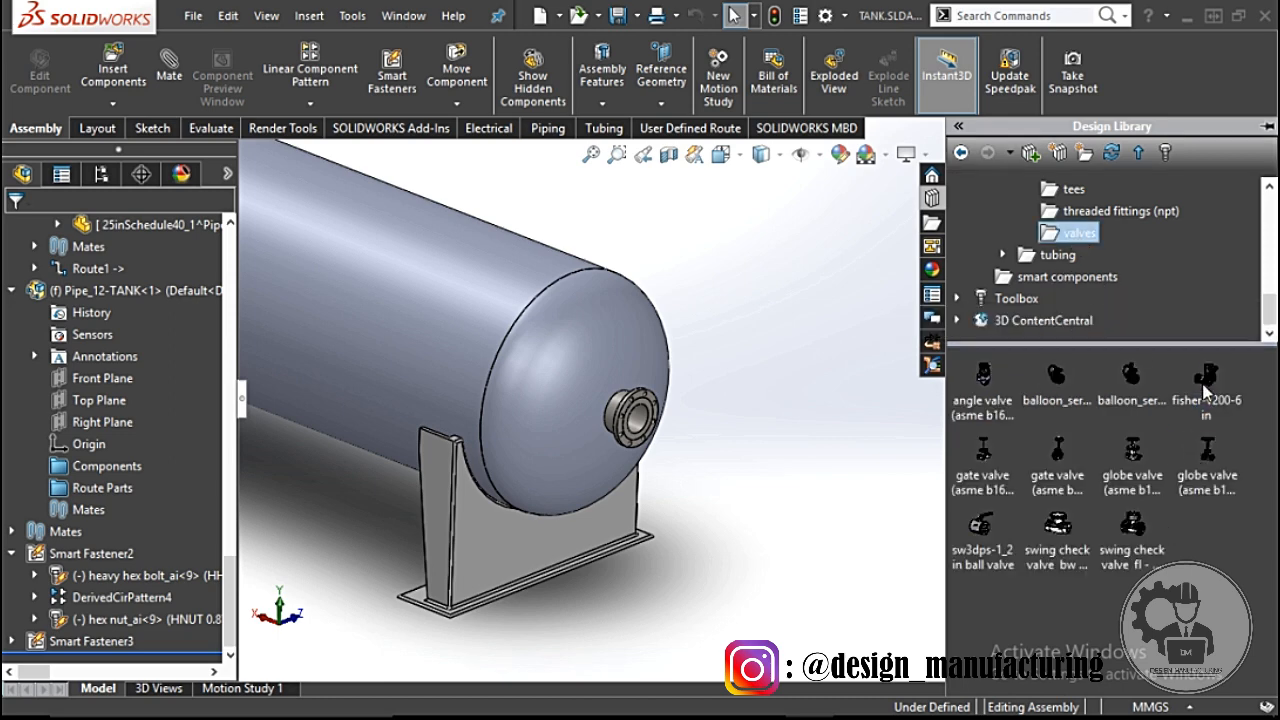
drag(1205, 390, 672, 447)
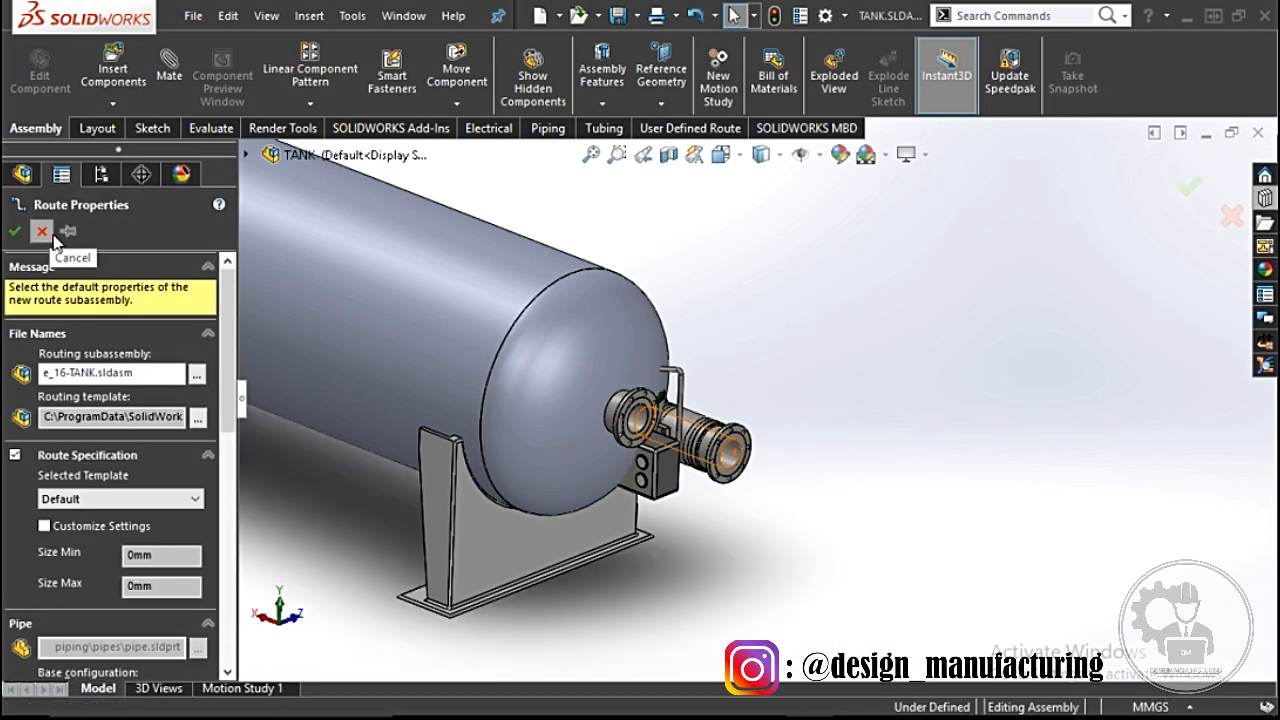
mouse_move(229, 428)
mouse_down()
mouse_move(229, 465)
mouse_move(229, 440)
mouse_up()
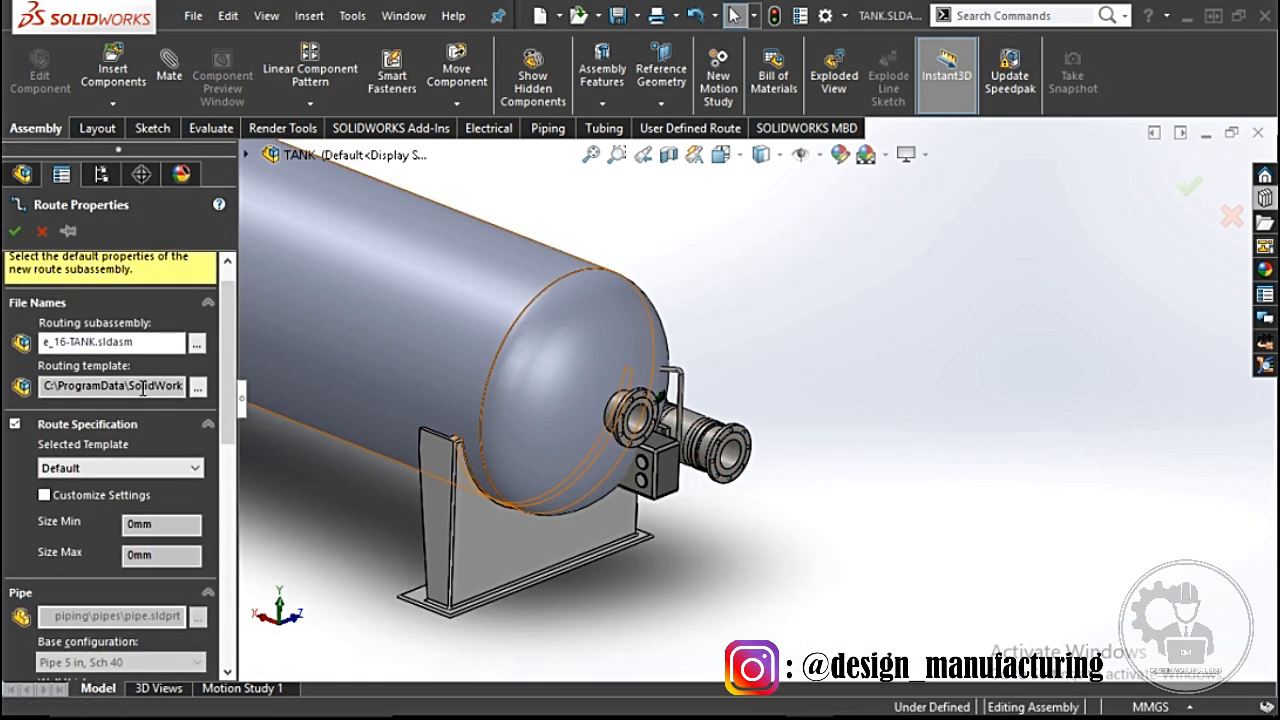
click(16, 234)
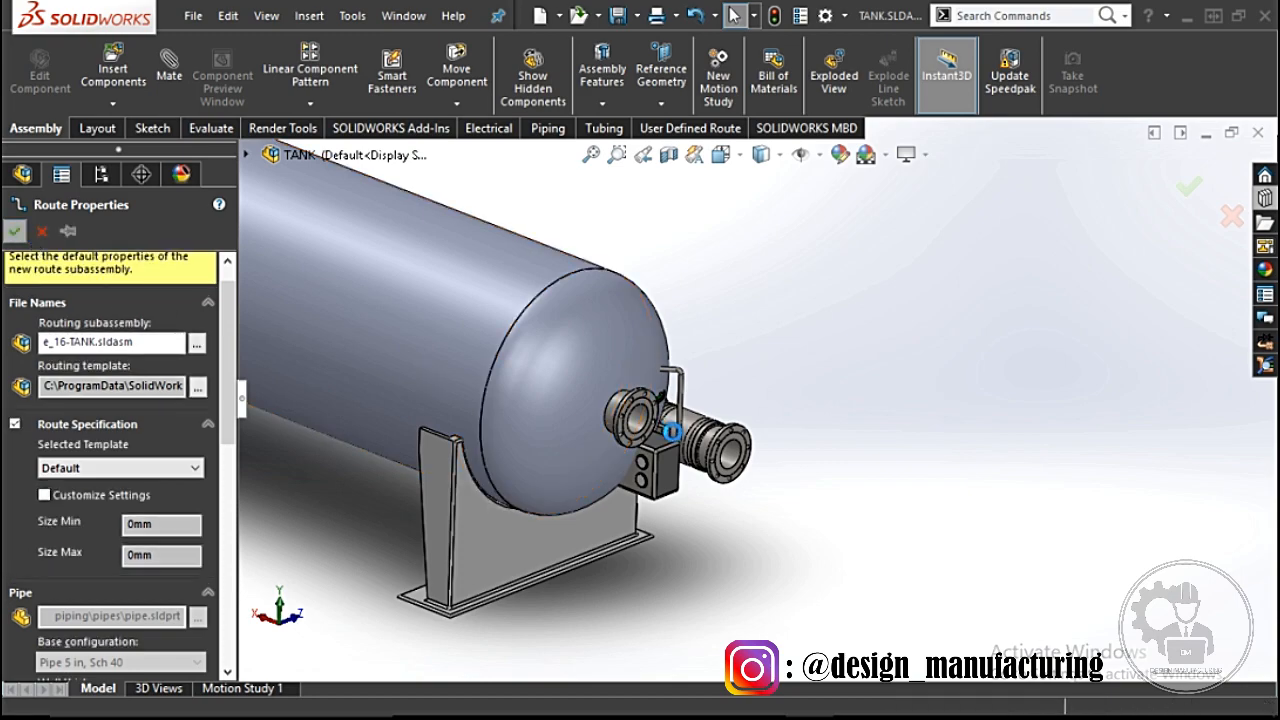
Step: Trim away the route stub at the CPoint1 end of the fisher-v200-6 in valve
middle_drag(663, 425, 557, 434)
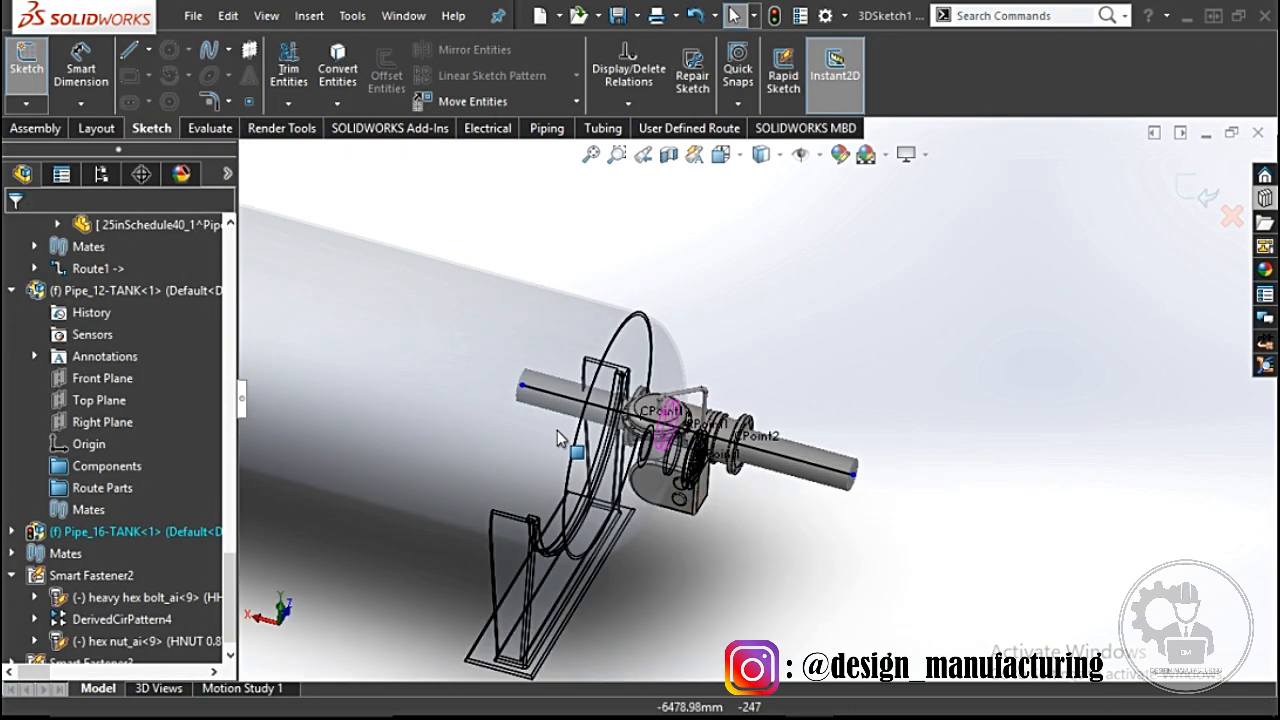
middle_drag(523, 389, 880, 405)
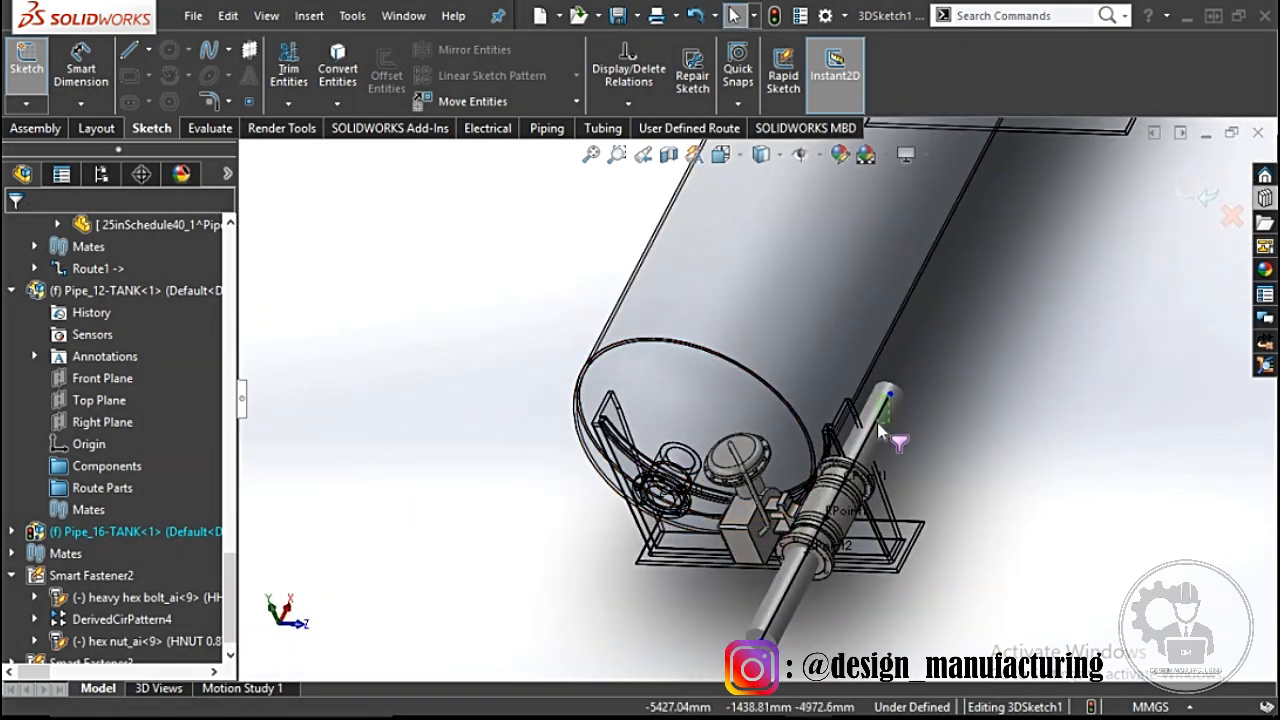
right_click(900, 398)
click(891, 377)
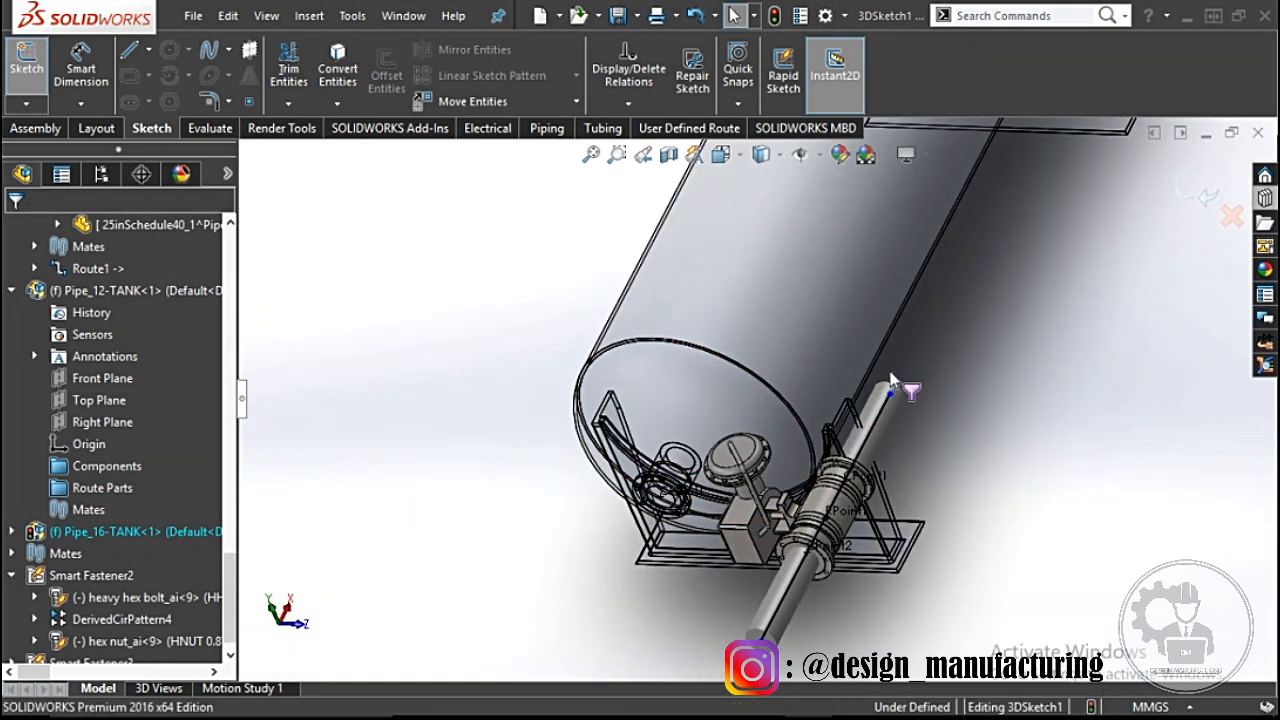
middle_drag(478, 337, 551, 334)
scroll(551, 334, up, 5)
scroll(785, 345, down, 3)
scroll(607, 524, down, 2)
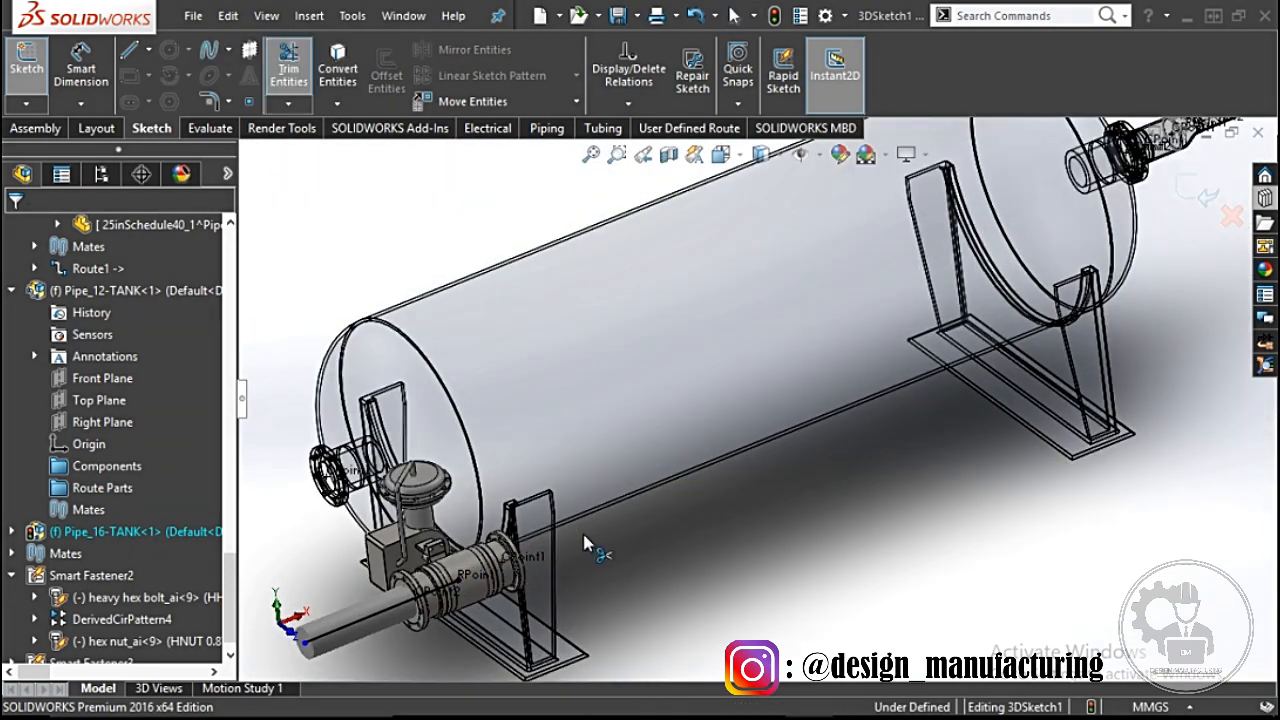
Step: Close the Pipe_16 route sketch and return from the subassembly to the top-level TANK assembly
scroll(585, 543, up, 2)
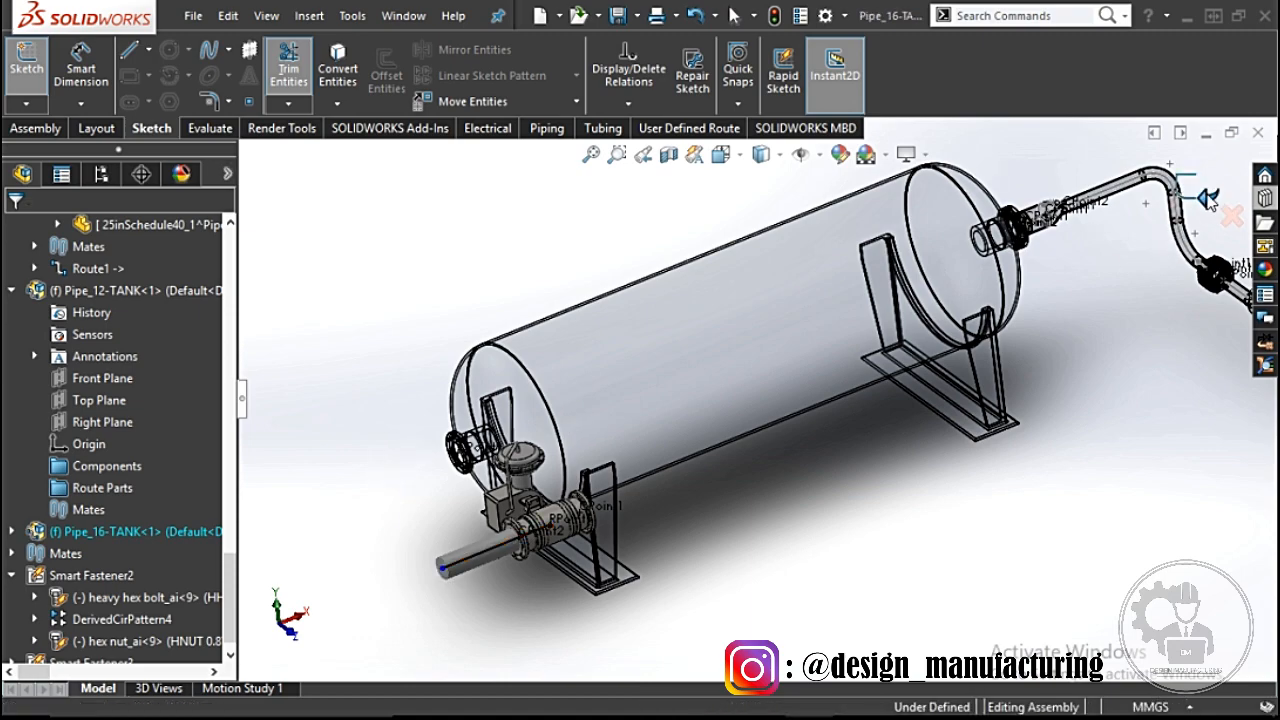
mouse_move(1066, 291)
middle_down()
mouse_move(766, 586)
mouse_move(745, 530)
mouse_move(696, 507)
mouse_move(887, 383)
middle_up()
scroll(829, 343, up, 1)
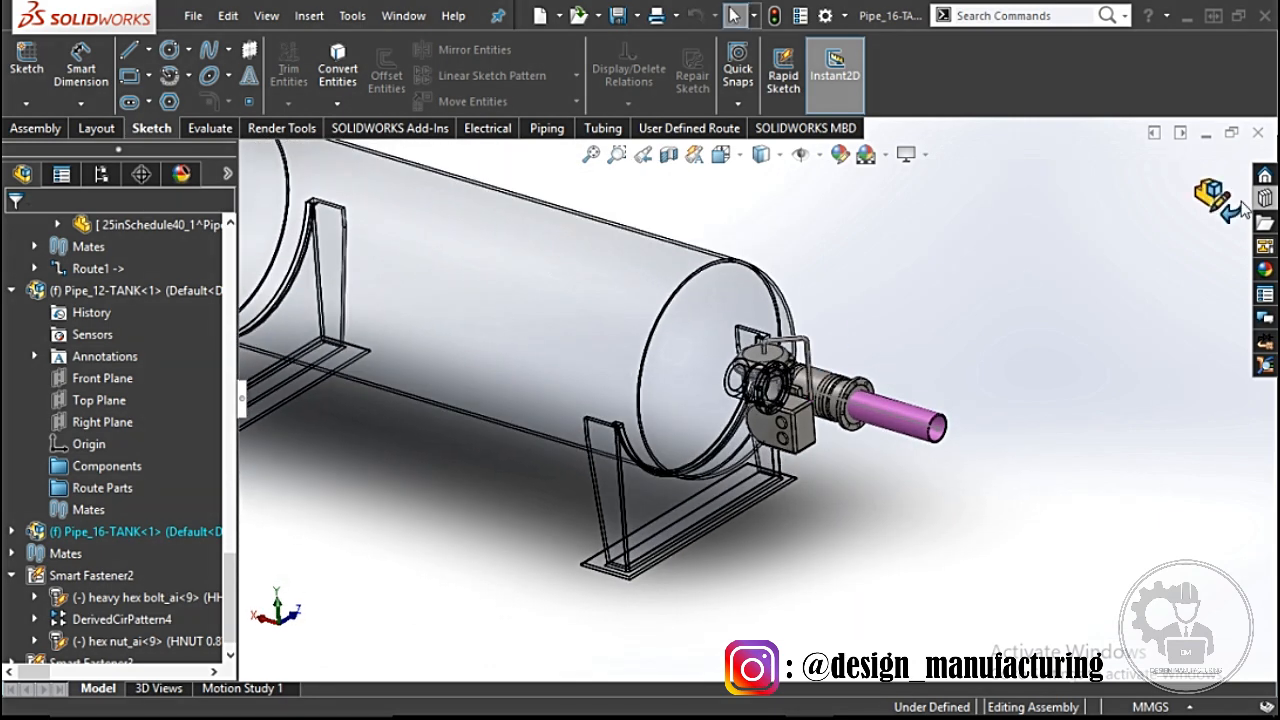
click(1208, 203)
scroll(826, 373, down, 2)
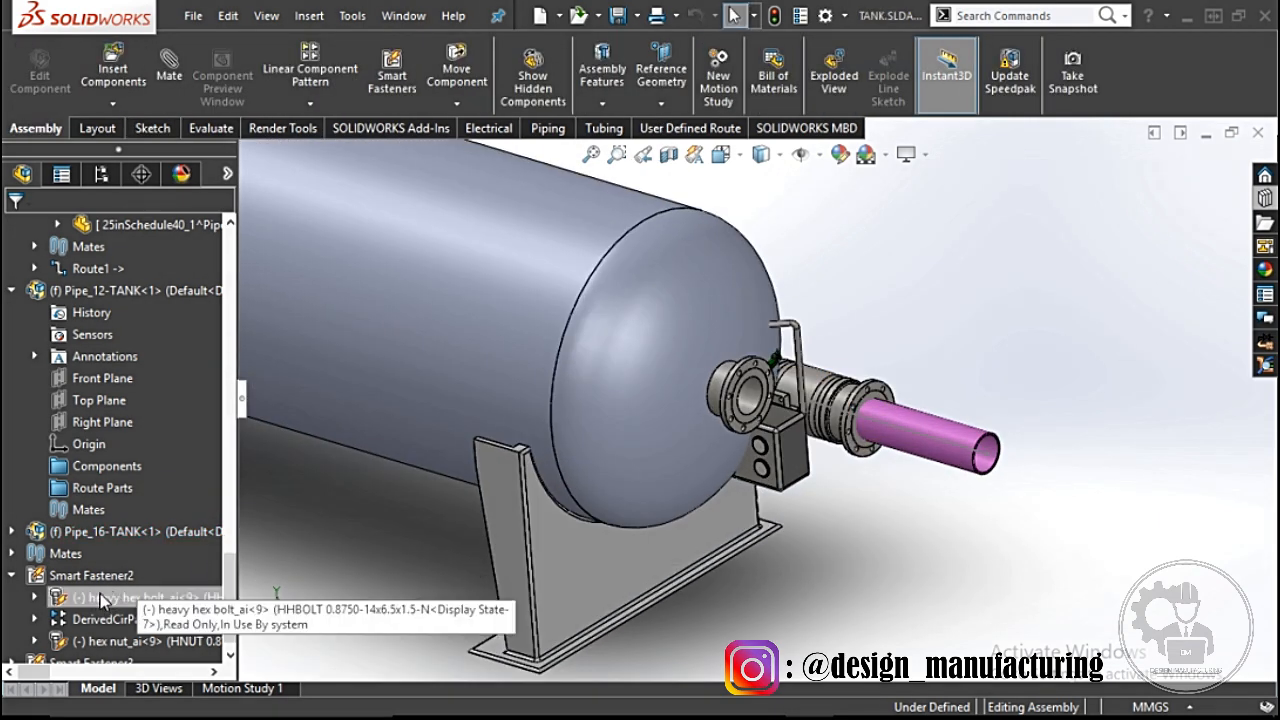
Step: Select the fisher-v200-6 in valve to locate its Pipe_16-TANK subassembly and set that subassembly to float
click(820, 378)
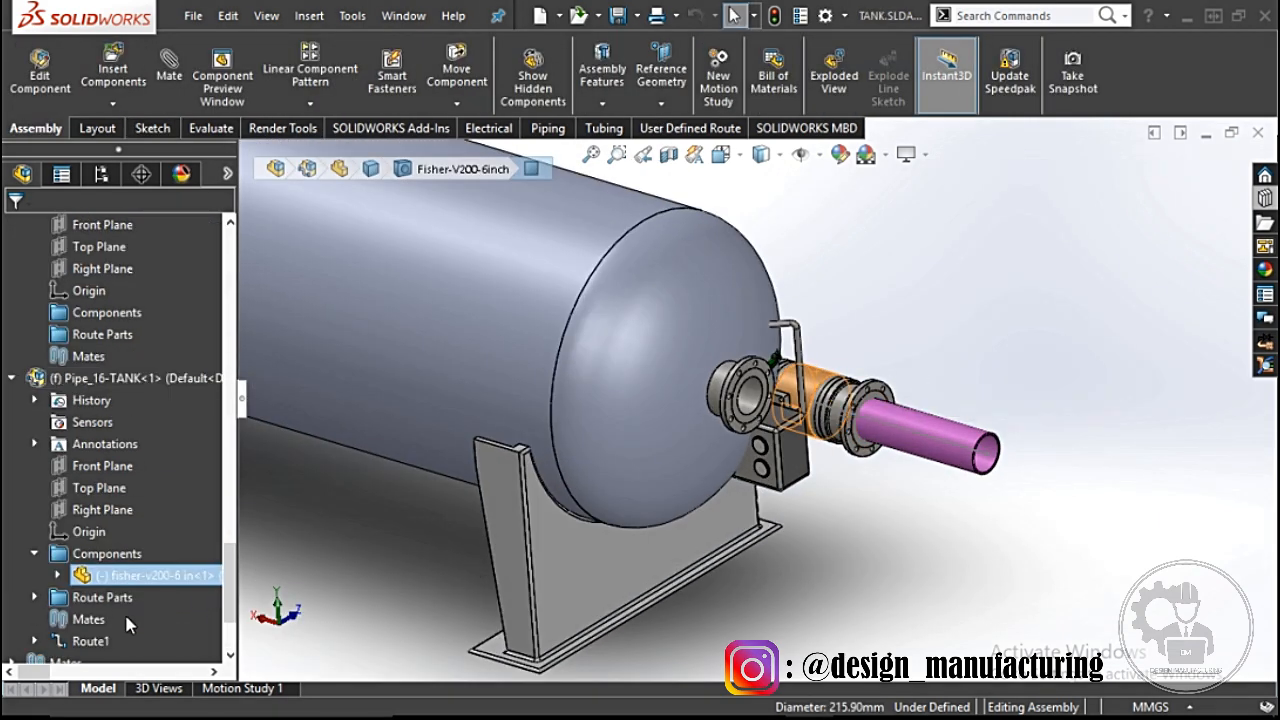
right_click(93, 377)
click(143, 475)
Step: Mate the valve's cylindrical body concentric with the horizontal tank's free end nozzle
scroll(762, 392, up, 2)
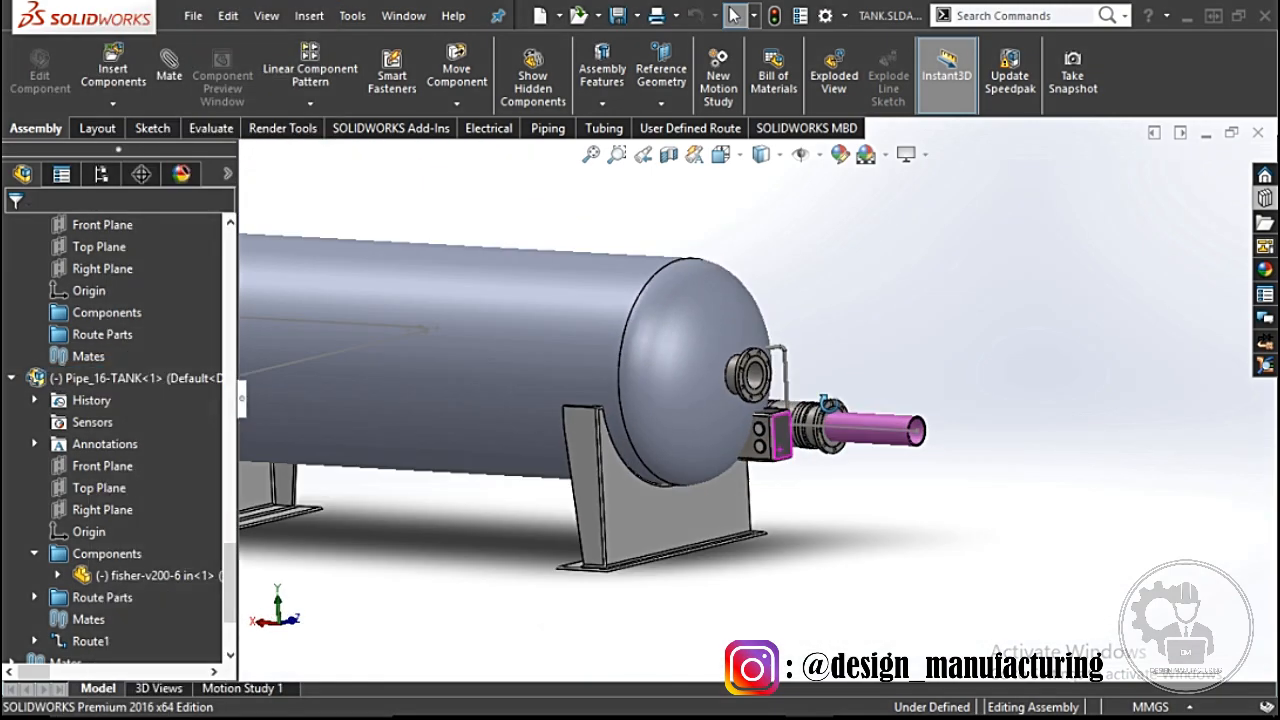
middle_drag(823, 403, 707, 470)
scroll(760, 407, up, 1)
scroll(890, 407, down, 3)
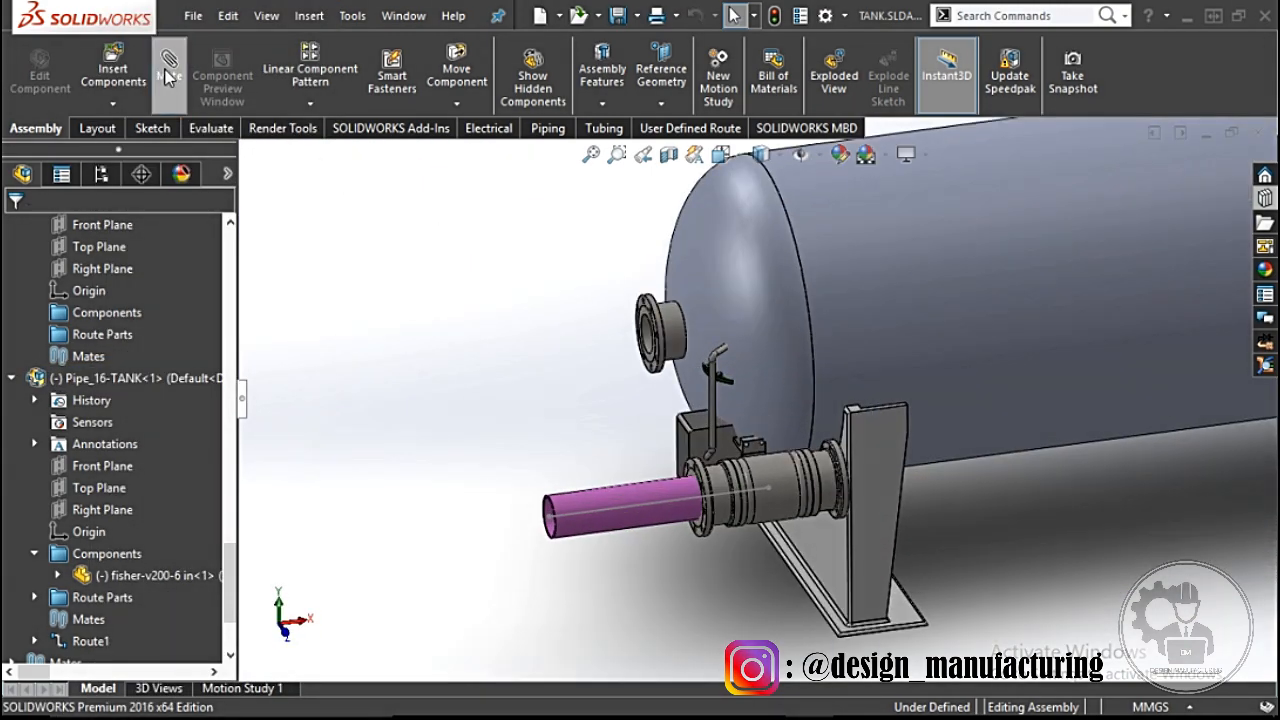
click(168, 72)
click(781, 471)
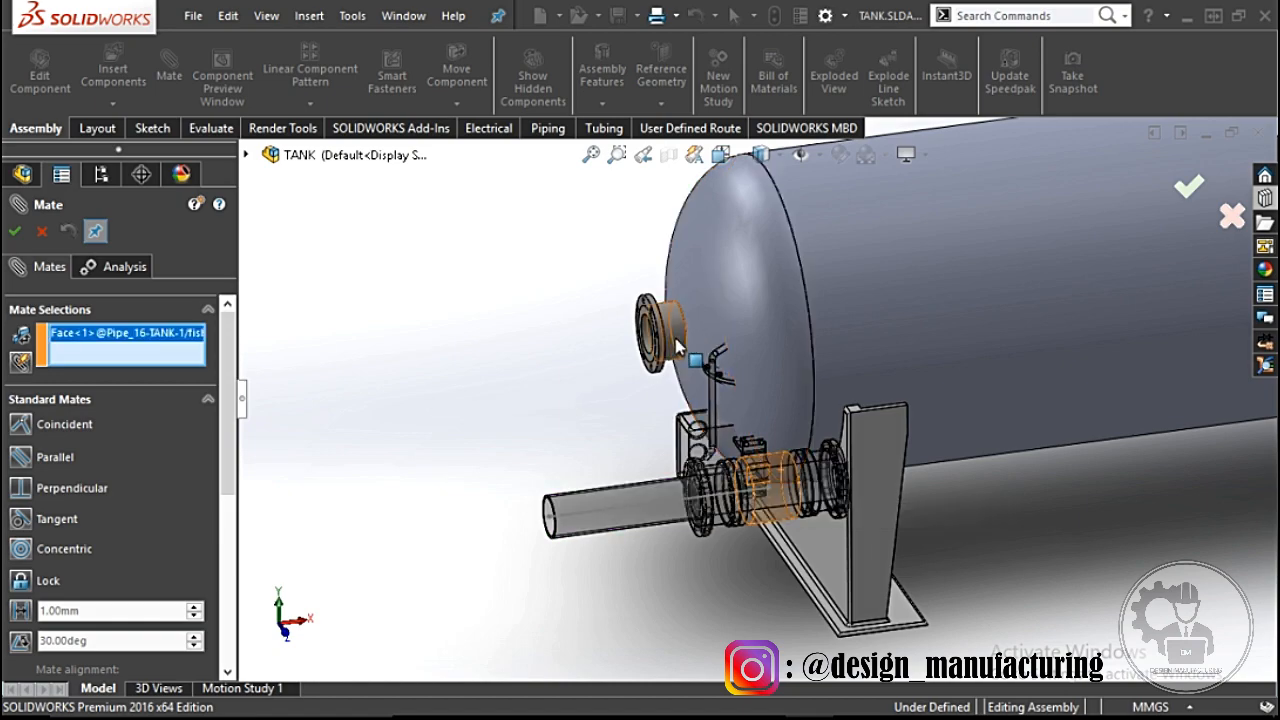
click(675, 337)
right_click(724, 340)
Step: Slide the valve away from the nozzle, mate its end flange face against the nozzle's flange face and finish mating
drag(646, 288, 378, 334)
scroll(604, 300, down, 4)
click(718, 328)
scroll(740, 398, up, 6)
middle_drag(714, 404, 590, 430)
scroll(595, 455, down, 5)
click(606, 451)
click(578, 472)
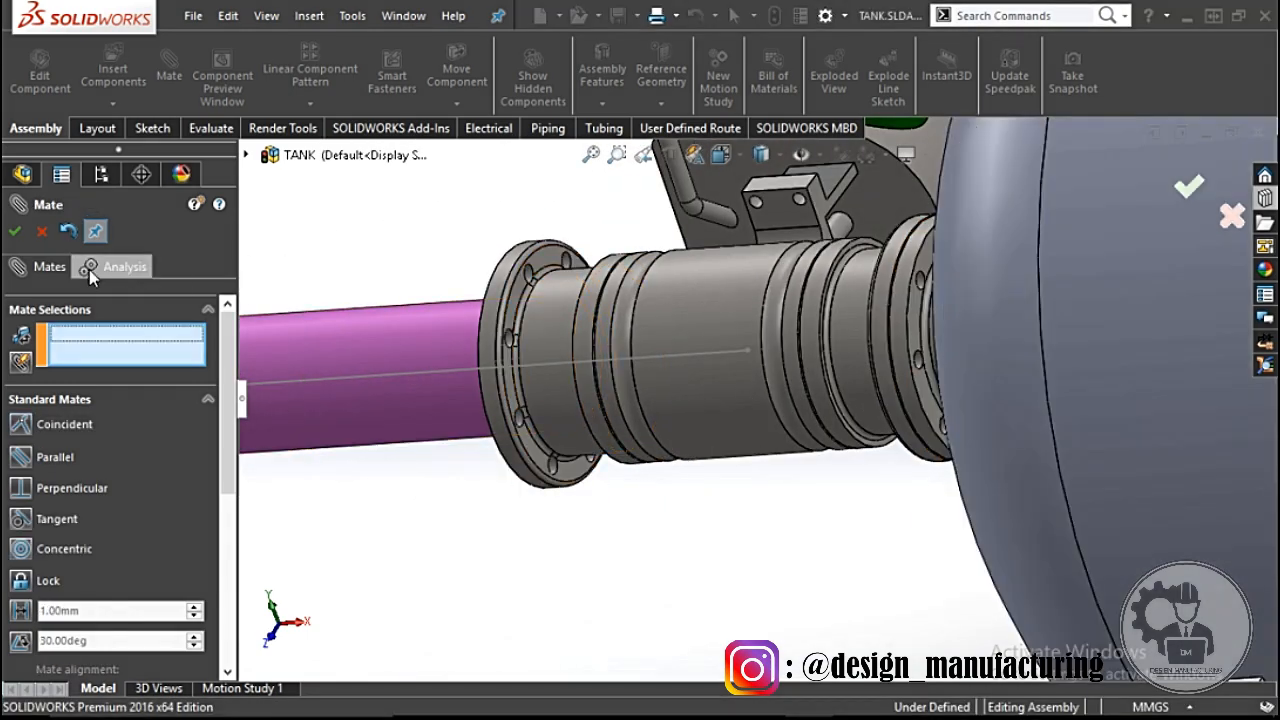
click(17, 233)
Step: Inspect the mated control valve on the horizontal tank and the overall tank and piping layout
scroll(740, 405, up, 3)
middle_drag(818, 398, 1034, 343)
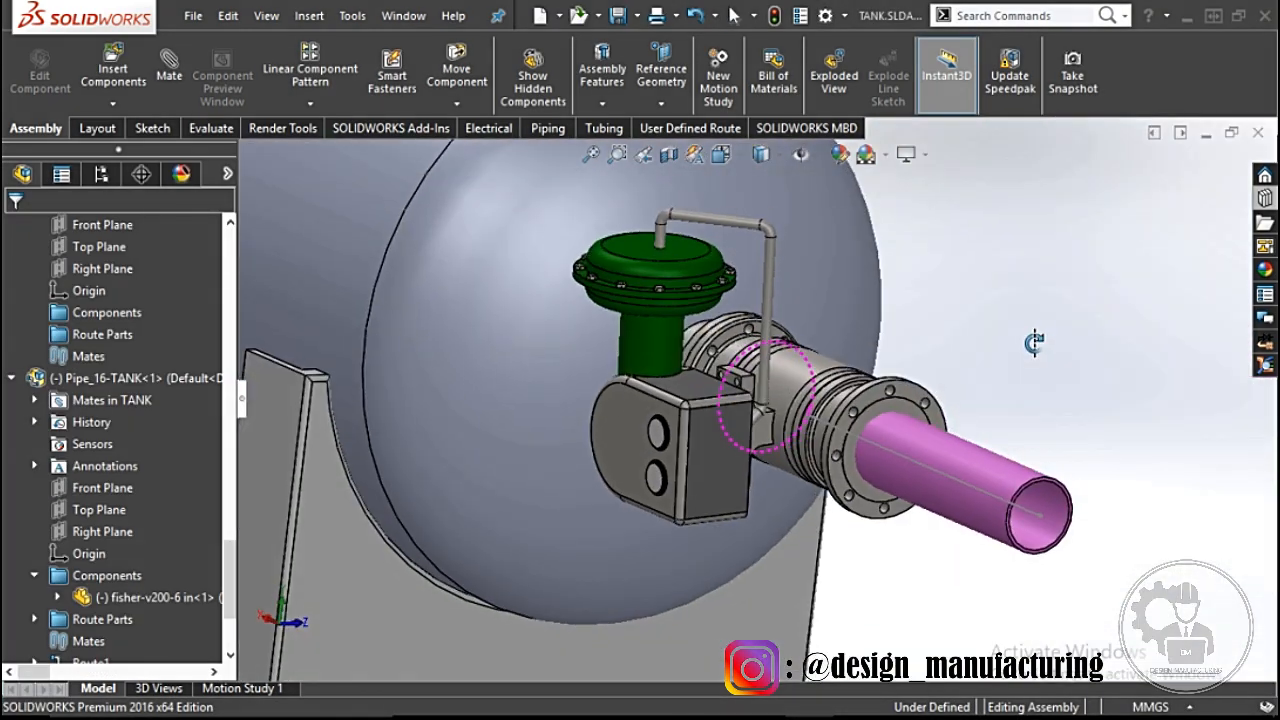
scroll(846, 405, up, 2)
scroll(858, 410, up, 2)
middle_drag(858, 410, 943, 434)
scroll(750, 420, up, 9)
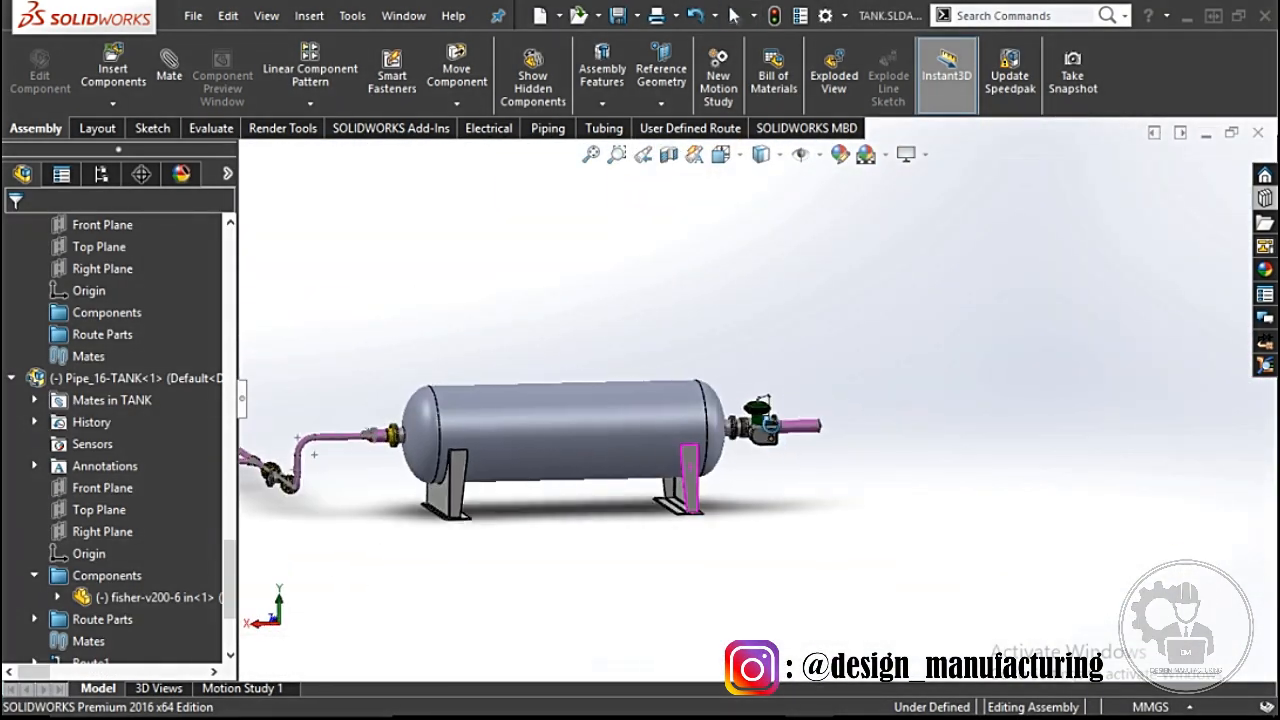
scroll(514, 350, down, 5)
middle_drag(566, 366, 595, 407)
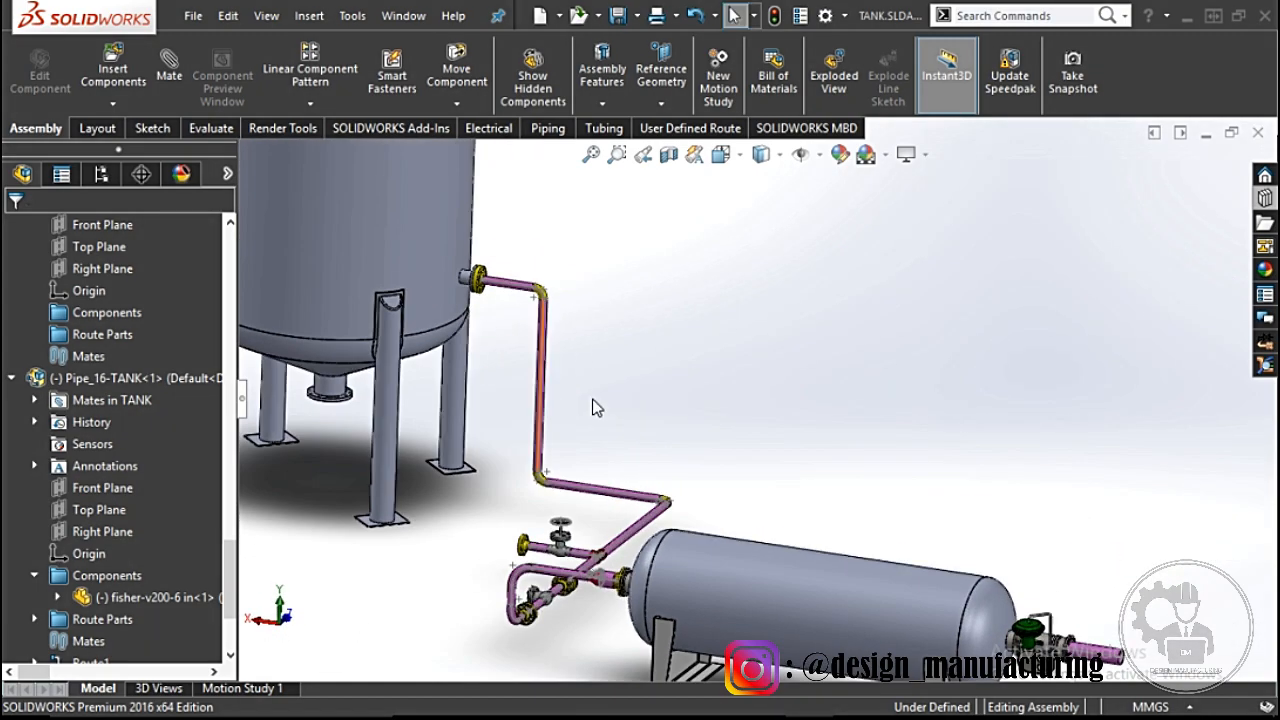
Step: Hide the small cross-shaped point markers displayed along the pipe routes
click(818, 157)
click(831, 349)
click(686, 363)
Step: Turn on RealView Graphics for the whole two-tank assembly
scroll(682, 345, up, 3)
middle_drag(682, 345, 776, 398)
scroll(876, 520, down, 2)
scroll(560, 465, up, 1)
middle_drag(491, 449, 490, 420)
scroll(775, 400, up, 3)
scroll(623, 383, down, 4)
middle_drag(680, 392, 1078, 388)
click(926, 156)
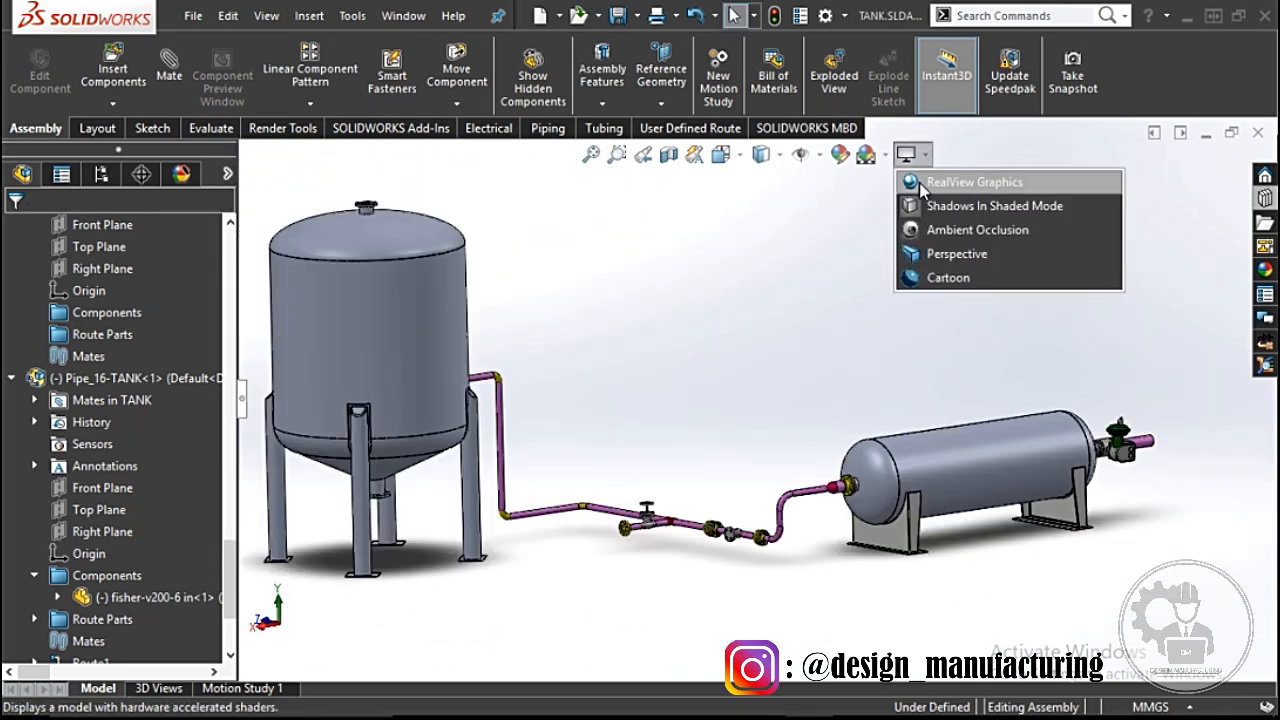
click(922, 186)
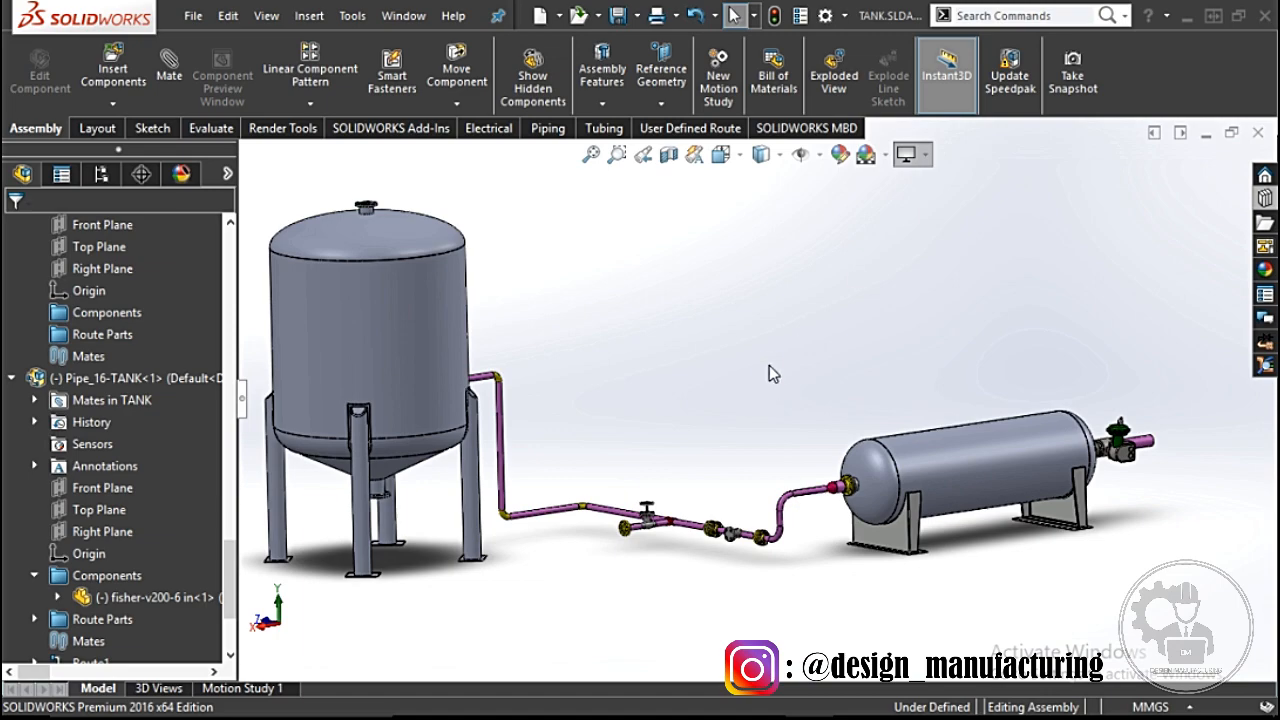
Step: Save the TANK assembly
mouse_move(769, 366)
middle_down()
mouse_move(750, 352)
mouse_move(664, 372)
mouse_move(681, 369)
middle_up()
click(618, 15)
click(781, 424)
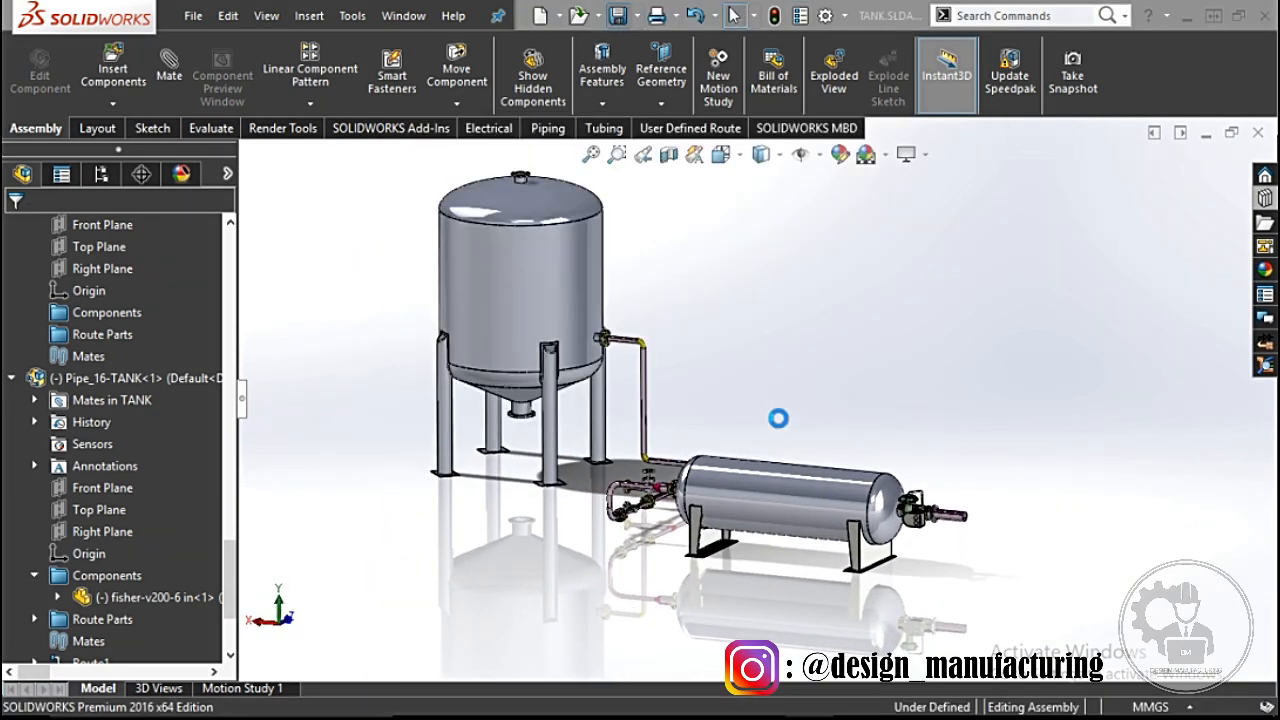
Step: Set the display style to shaded without edges and turn on the Perspective view
click(781, 155)
click(760, 210)
mouse_move(746, 340)
middle_down()
mouse_move(737, 510)
mouse_move(733, 467)
middle_up()
scroll(737, 510, down, 6)
scroll(761, 500, up, 3)
scroll(760, 440, up, 3)
mouse_move(829, 451)
middle_down()
mouse_move(820, 430)
mouse_move(873, 386)
mouse_move(835, 440)
middle_up()
scroll(816, 428, up, 3)
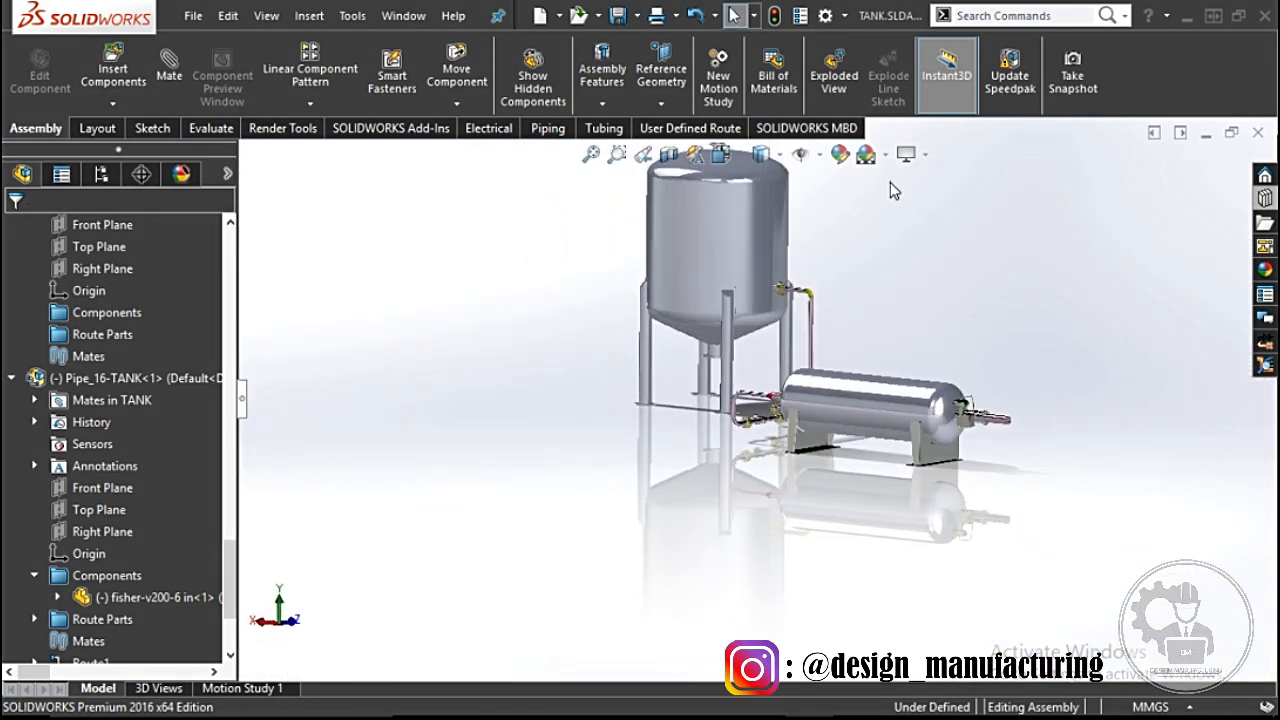
click(927, 156)
click(912, 254)
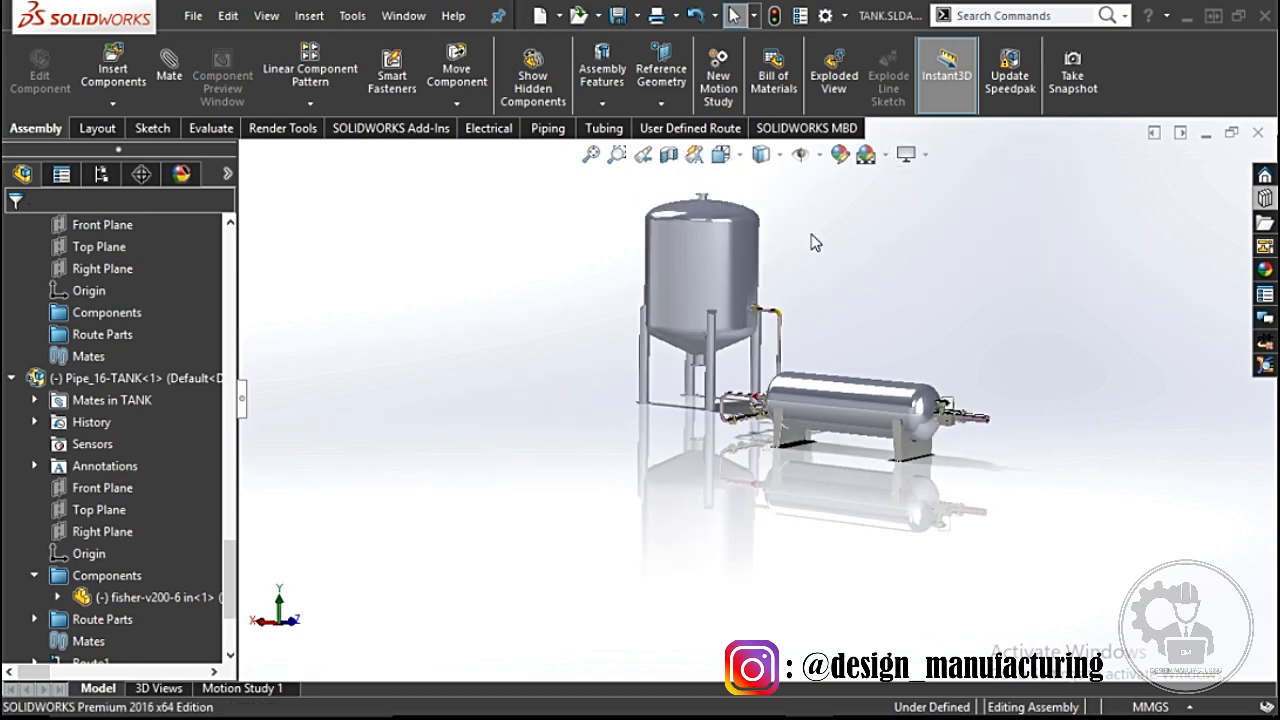
Step: Narrow the feature tree to enlarge the view and apply the Reflective Floor Black scene
drag(237, 473, 119, 473)
middle_drag(560, 475, 773, 489)
scroll(1120, 458, down, 2)
scroll(1120, 458, up, 4)
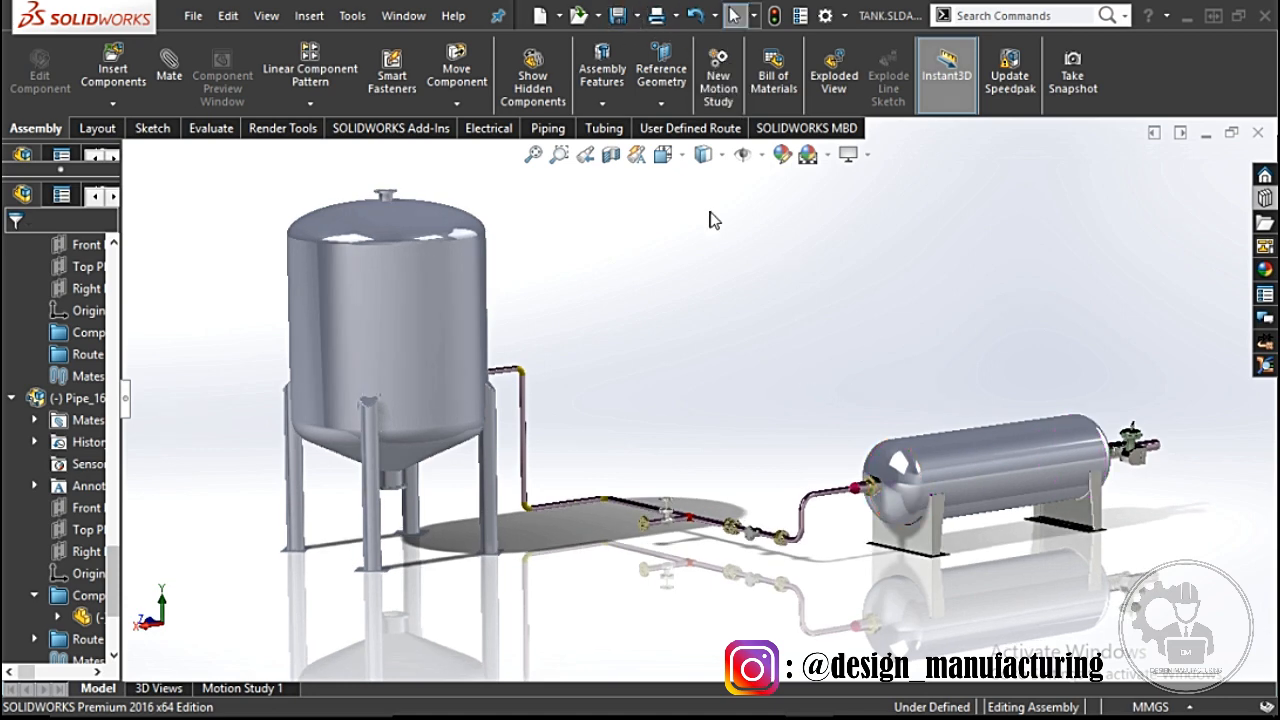
click(828, 154)
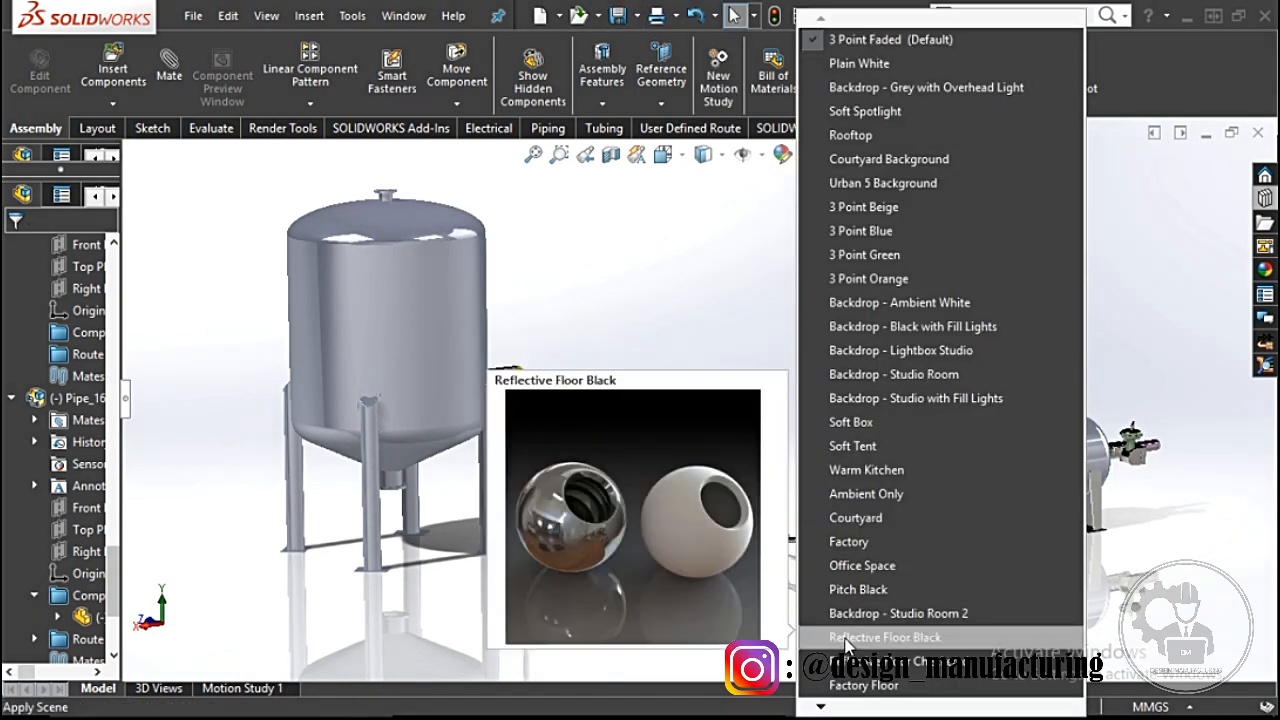
click(850, 645)
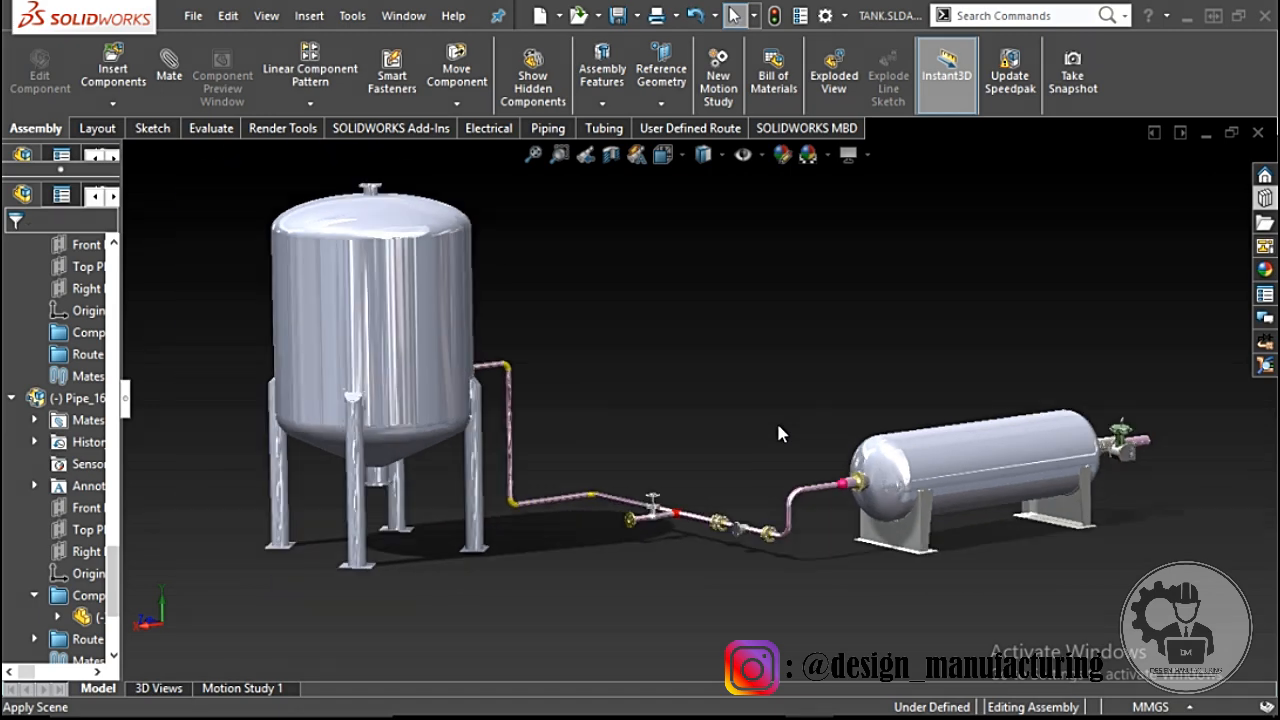
Step: Apply the brushed steel appearance from the Metal > Steel library to the vertical tank component, tank_model
scroll(728, 376, down, 2)
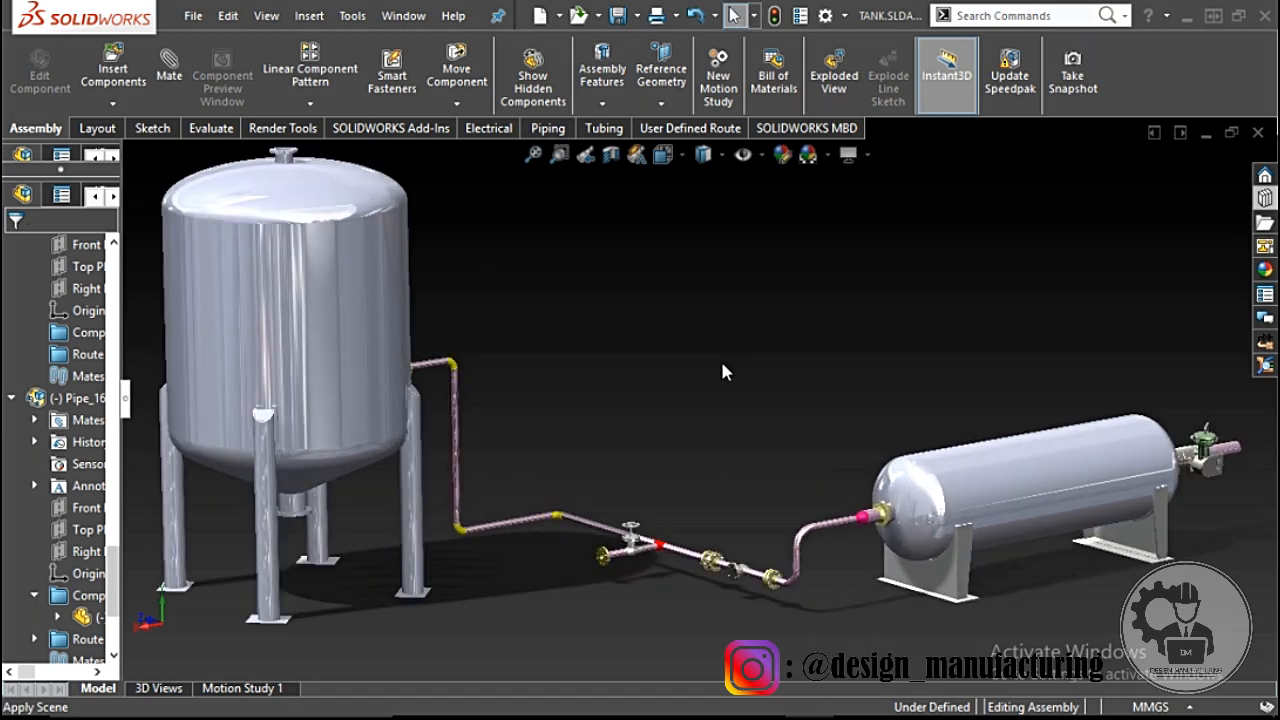
click(1265, 198)
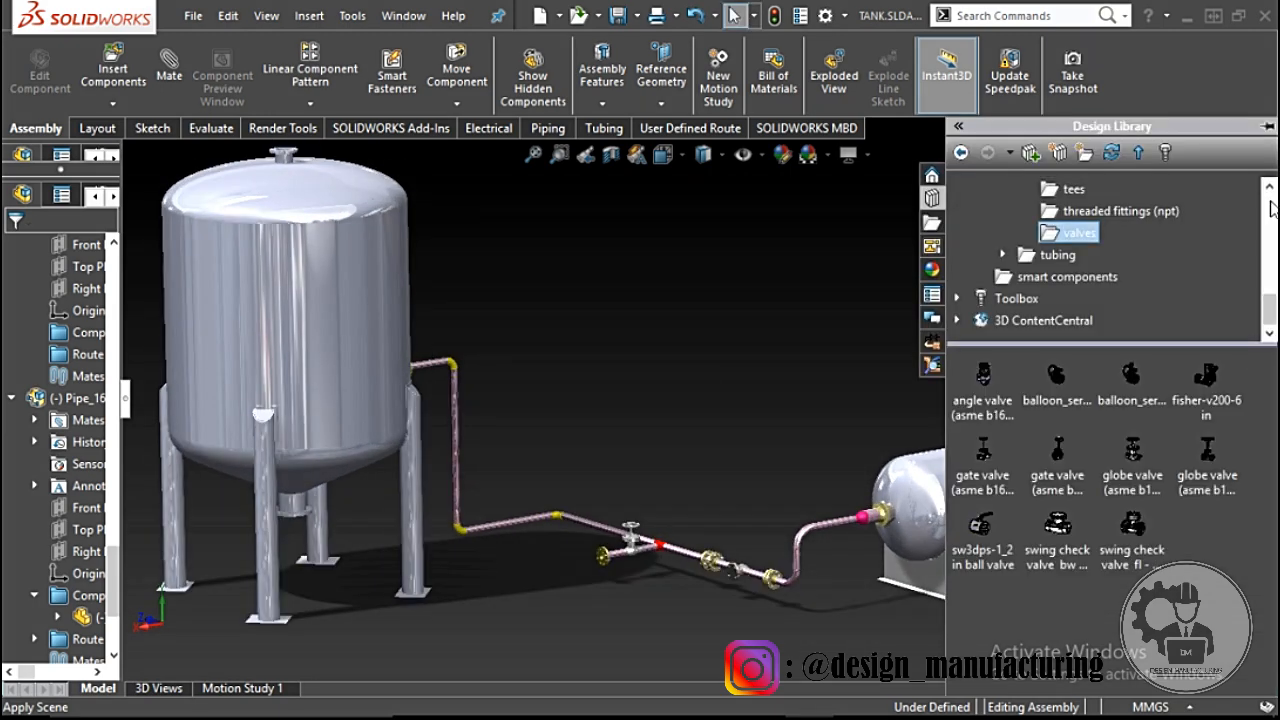
click(961, 154)
click(931, 269)
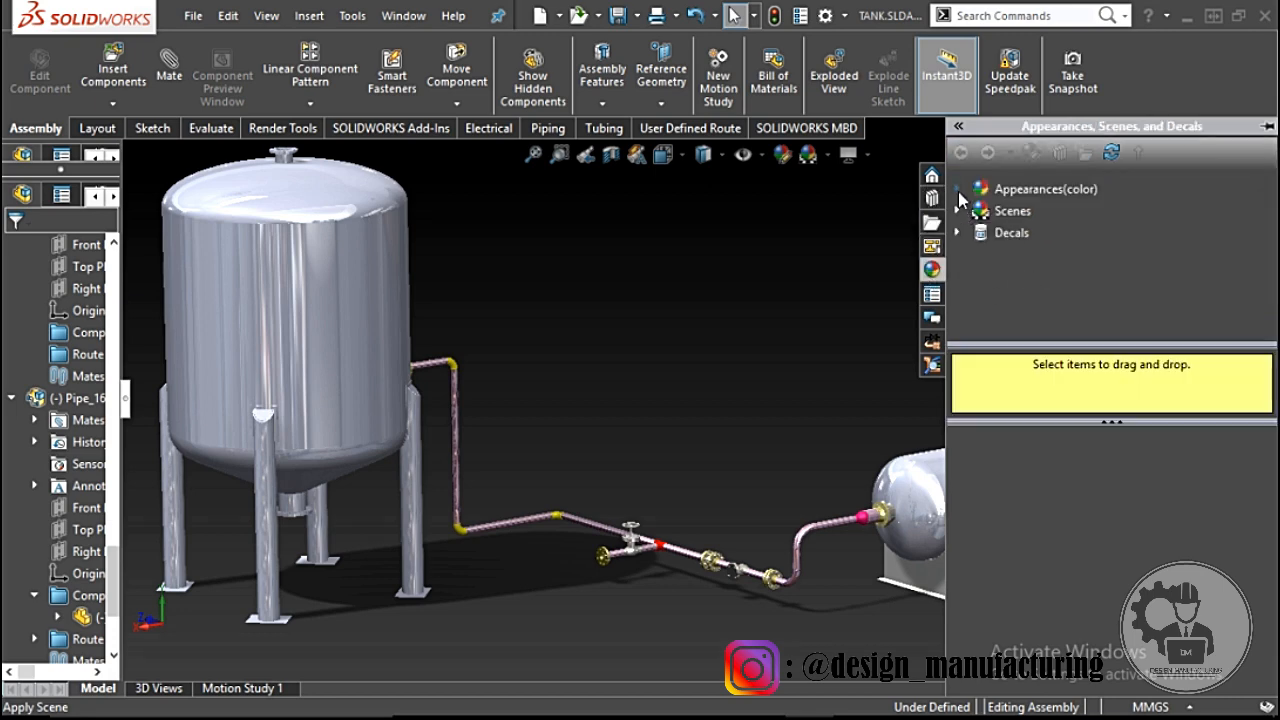
click(958, 190)
click(1026, 234)
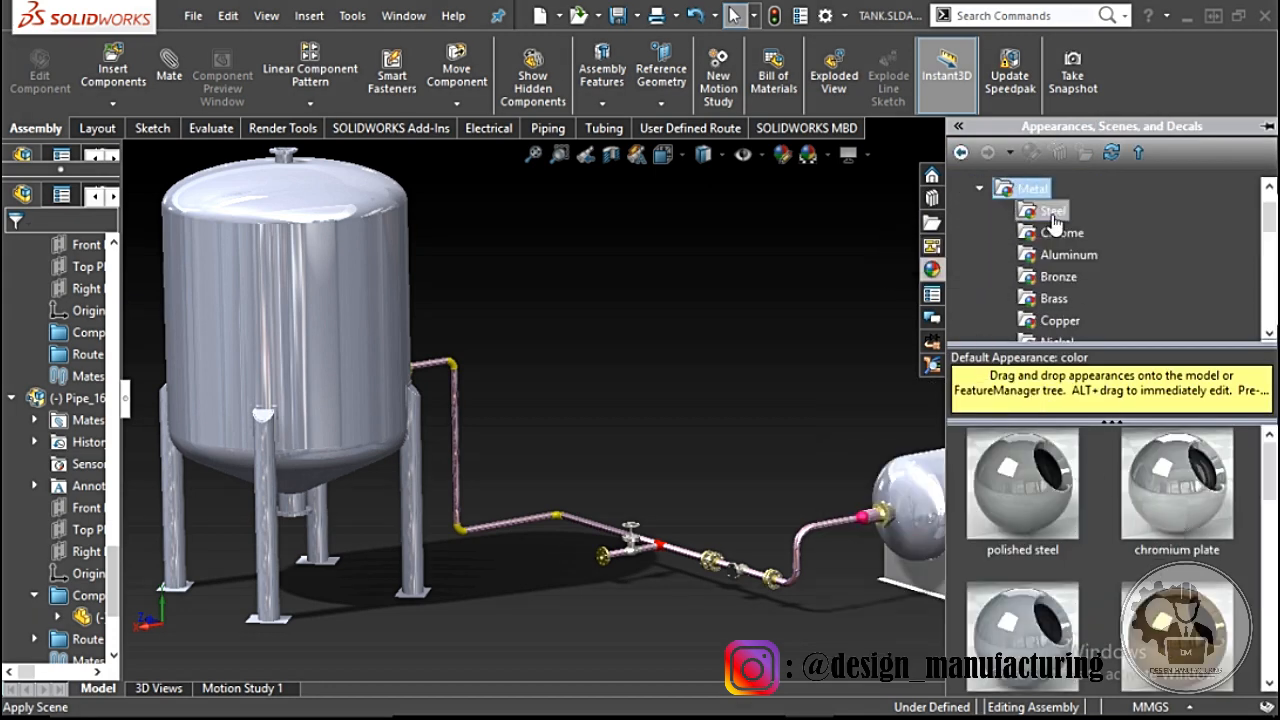
click(1053, 212)
mouse_move(1160, 460)
mouse_down()
mouse_move(322, 403)
mouse_move(340, 380)
mouse_up()
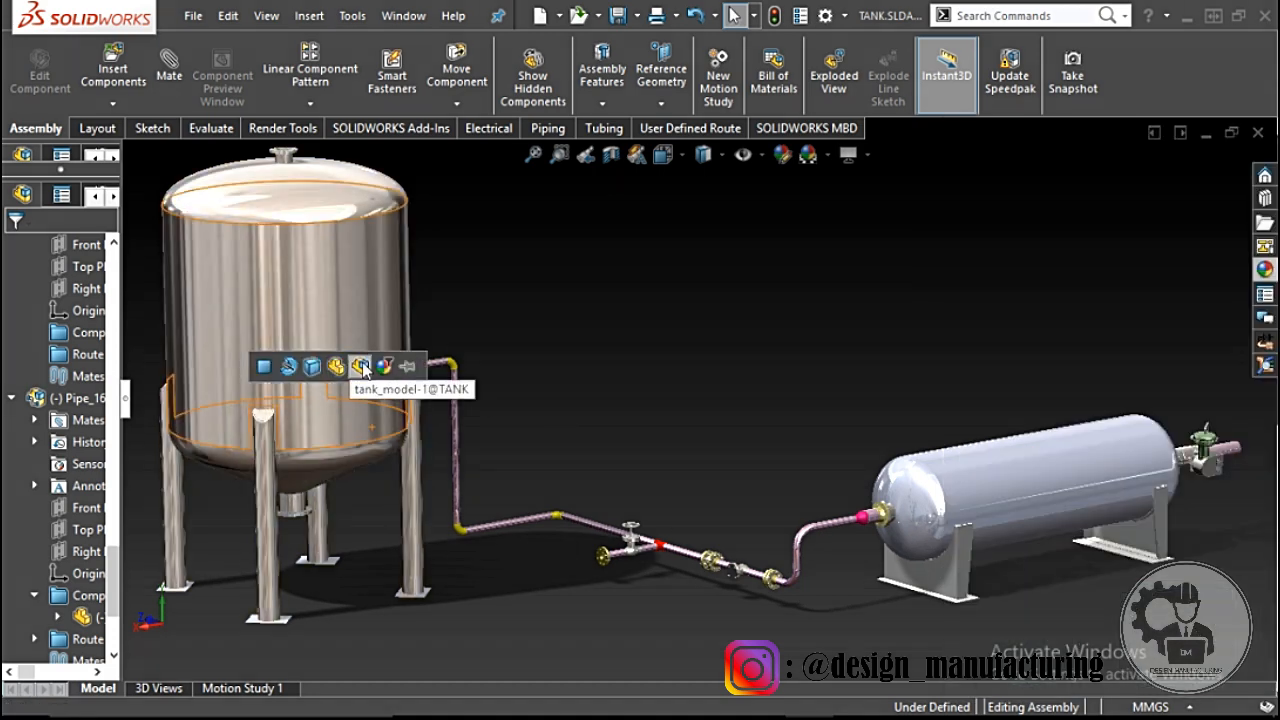
Step: Apply the brushed steel appearance to the horizontal tank component
click(1265, 269)
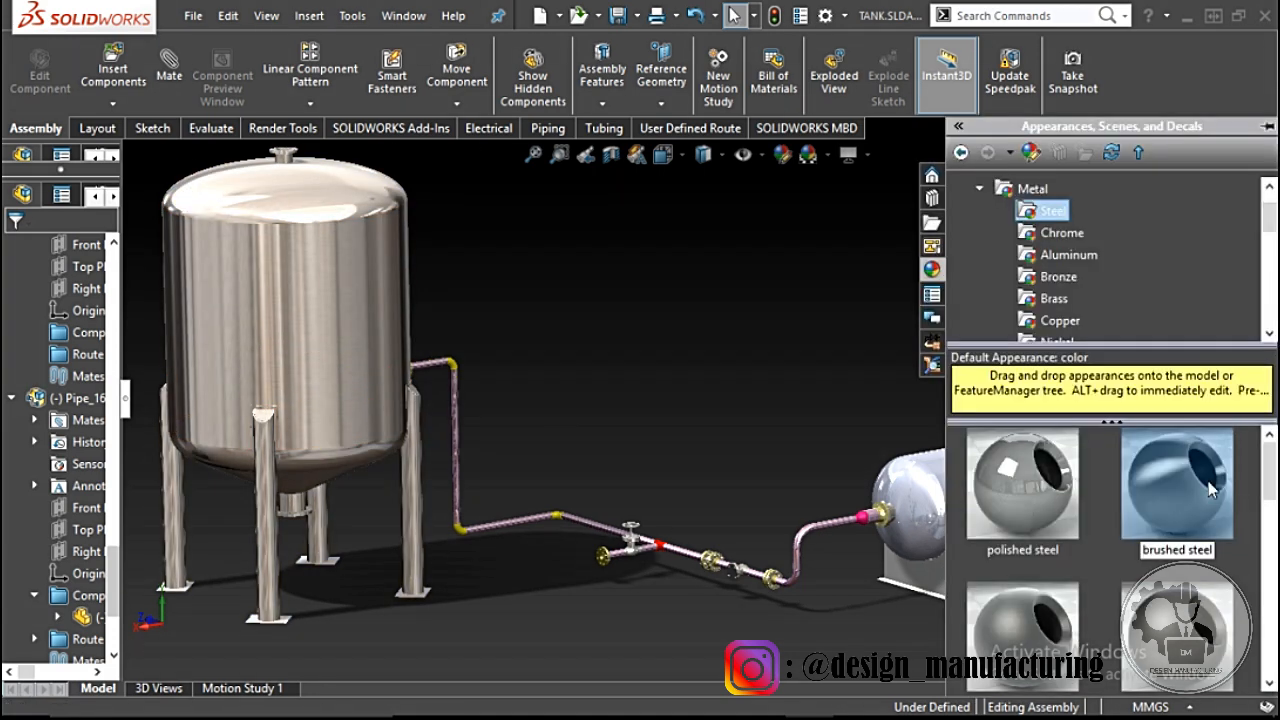
drag(1174, 540, 880, 480)
click(921, 494)
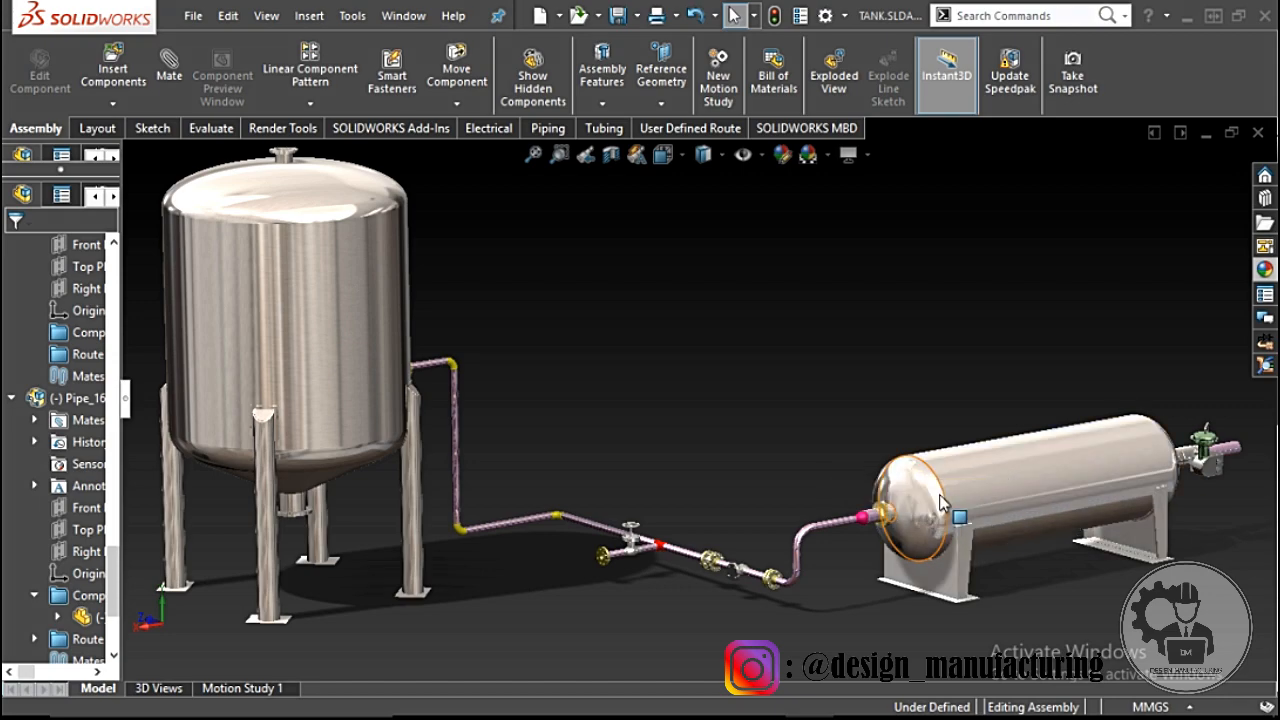
Step: Try to apply the matte iron appearance to the vertical pipe run beside the vertical tank
scroll(526, 410, up, 2)
scroll(526, 410, down, 5)
scroll(686, 398, up, 1)
middle_drag(655, 463, 718, 466)
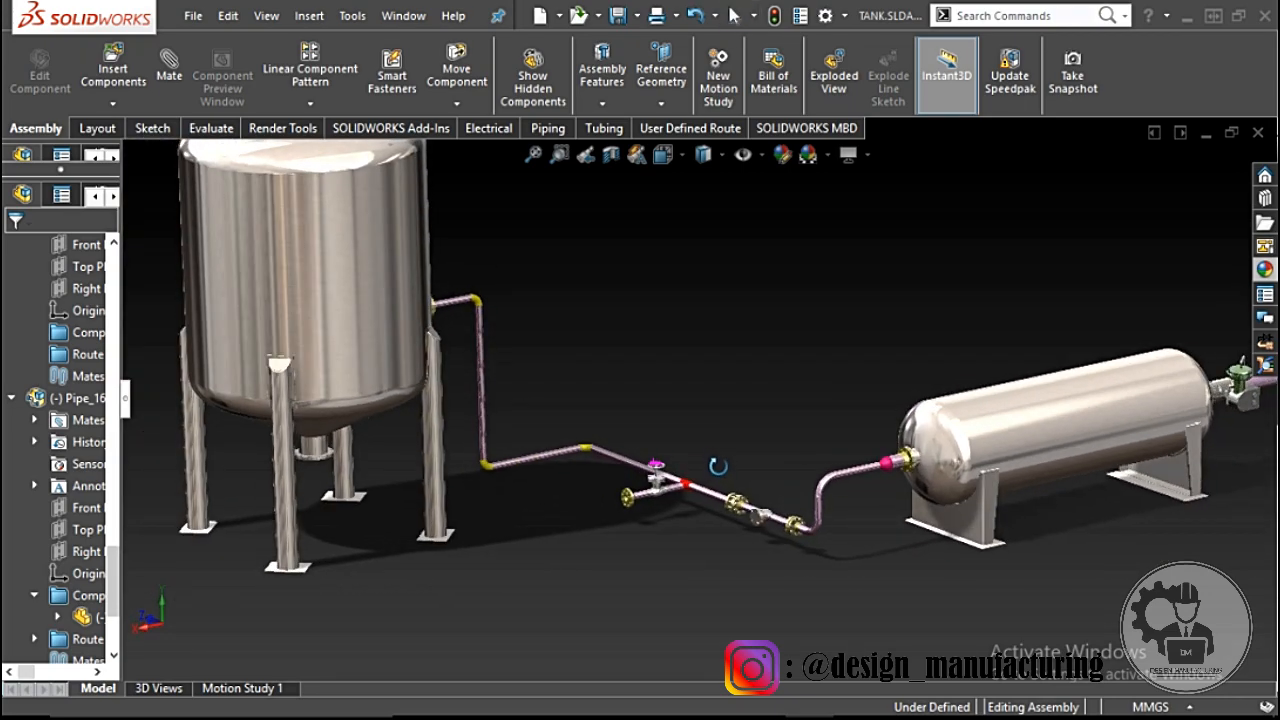
click(1265, 269)
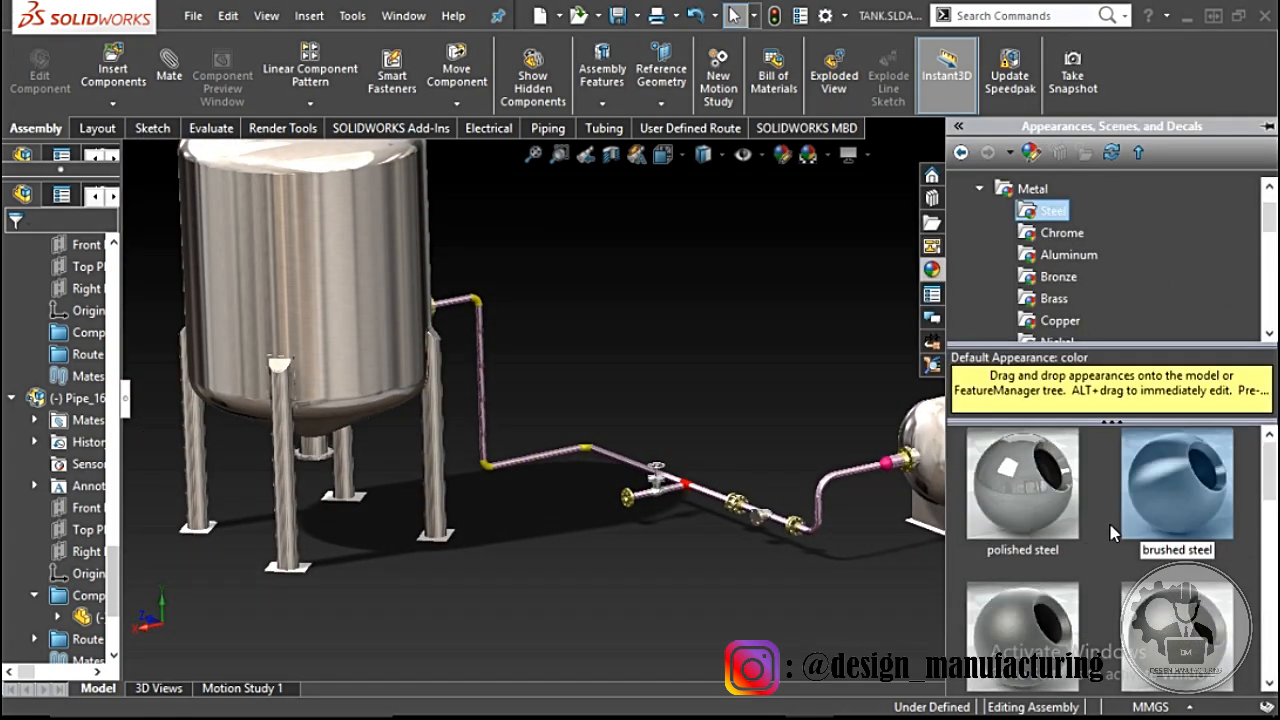
scroll(1063, 283, down, 2)
click(1058, 278)
drag(1065, 505, 492, 360)
click(492, 356)
Step: Apply the satin finish stainless steel appearance to the vertical pipe component of Pipe_8 beside the vertical tank
click(1265, 269)
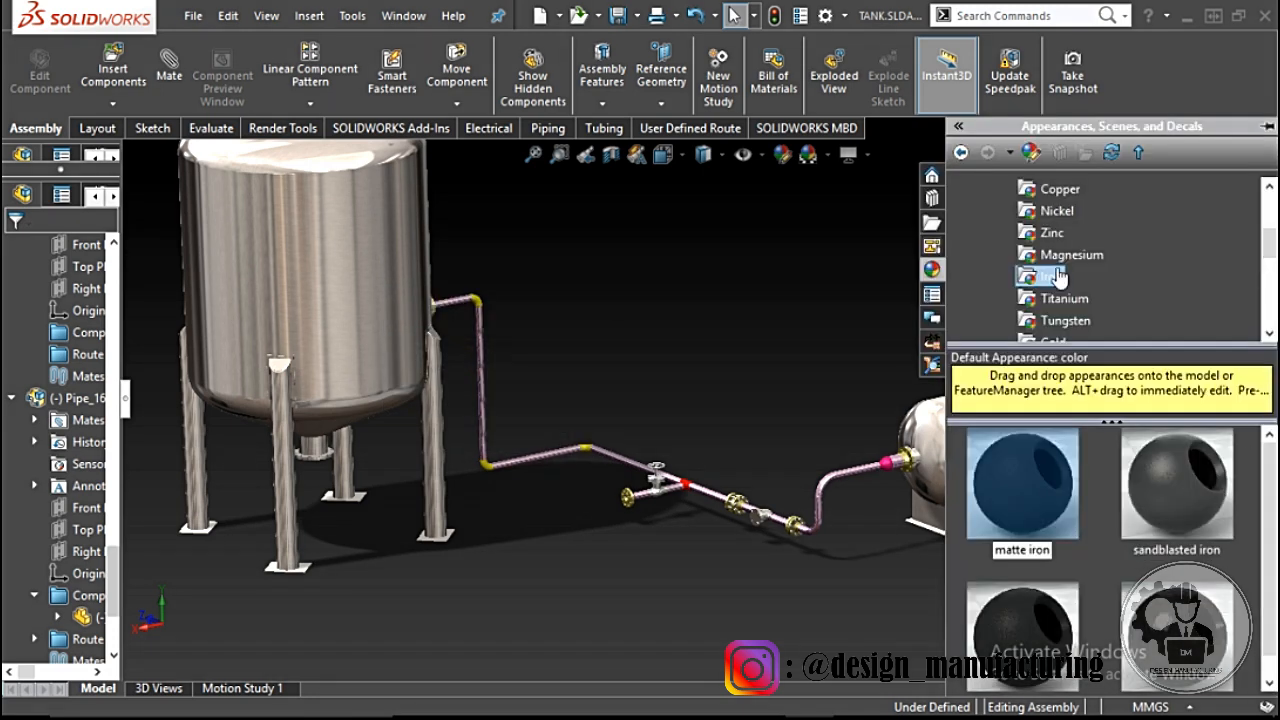
scroll(1058, 250, up, 3)
click(1054, 212)
scroll(1176, 489, down, 1)
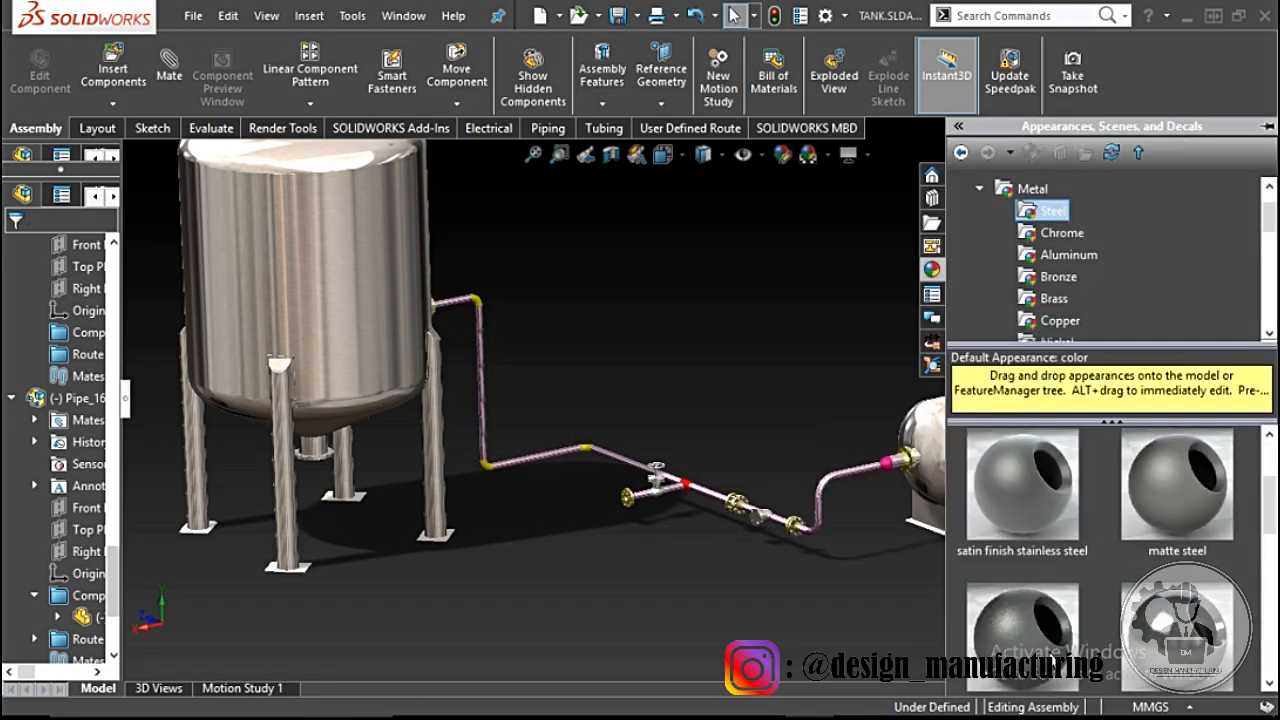
drag(1052, 524, 482, 338)
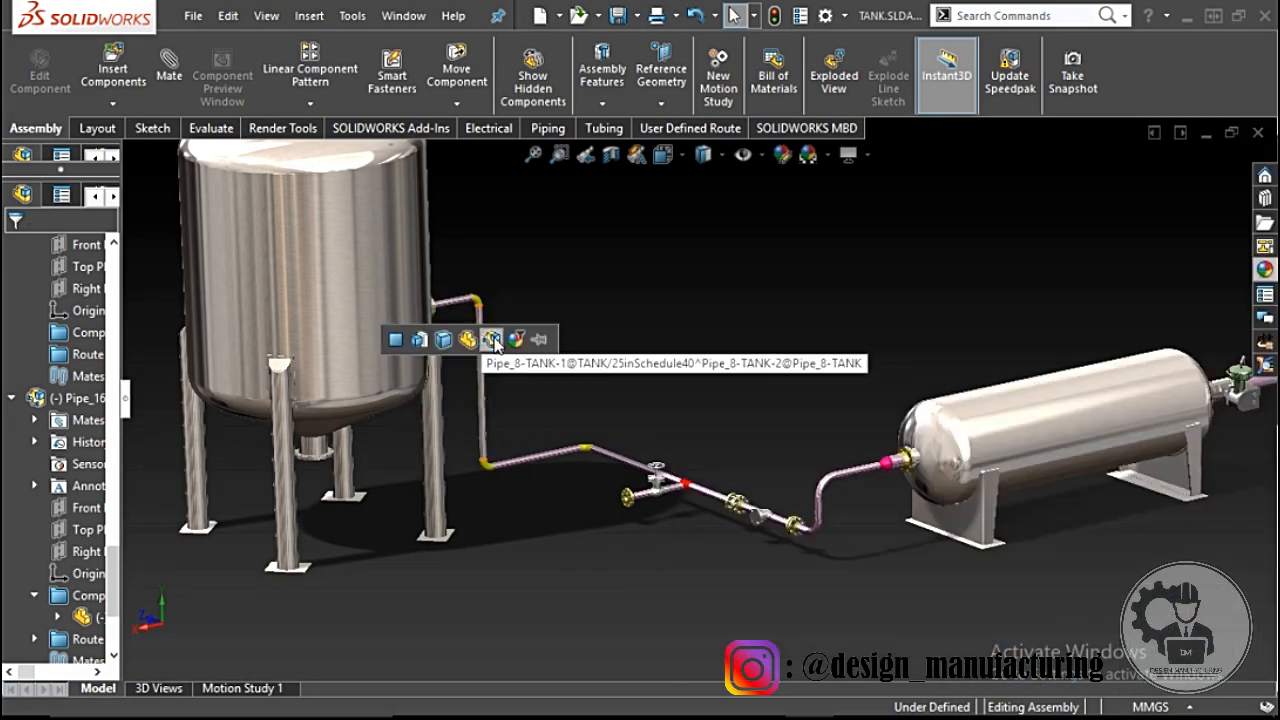
click(489, 341)
Step: Apply a steel appearance to the short horizontal pipe between the vertical tank's nozzle flange and the elbow
scroll(497, 332, down, 6)
scroll(502, 334, up, 2)
middle_drag(502, 334, 431, 351)
scroll(432, 294, down, 4)
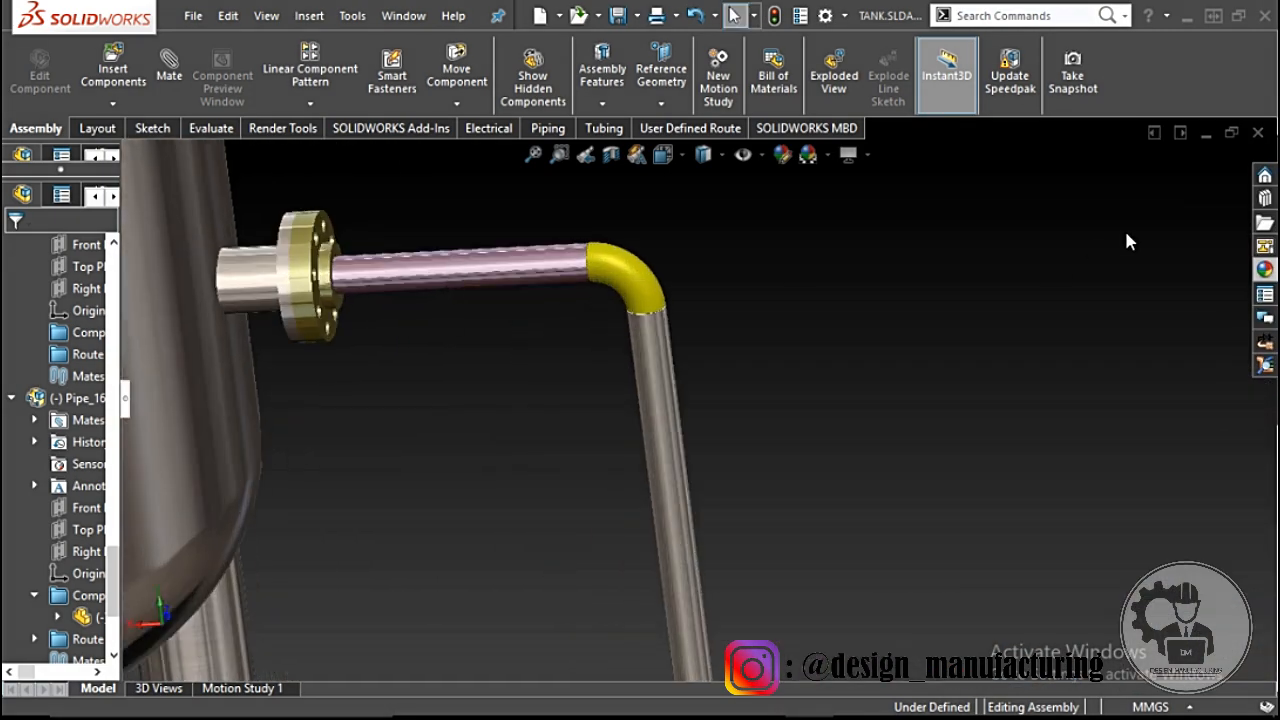
click(1265, 269)
drag(1060, 583, 533, 328)
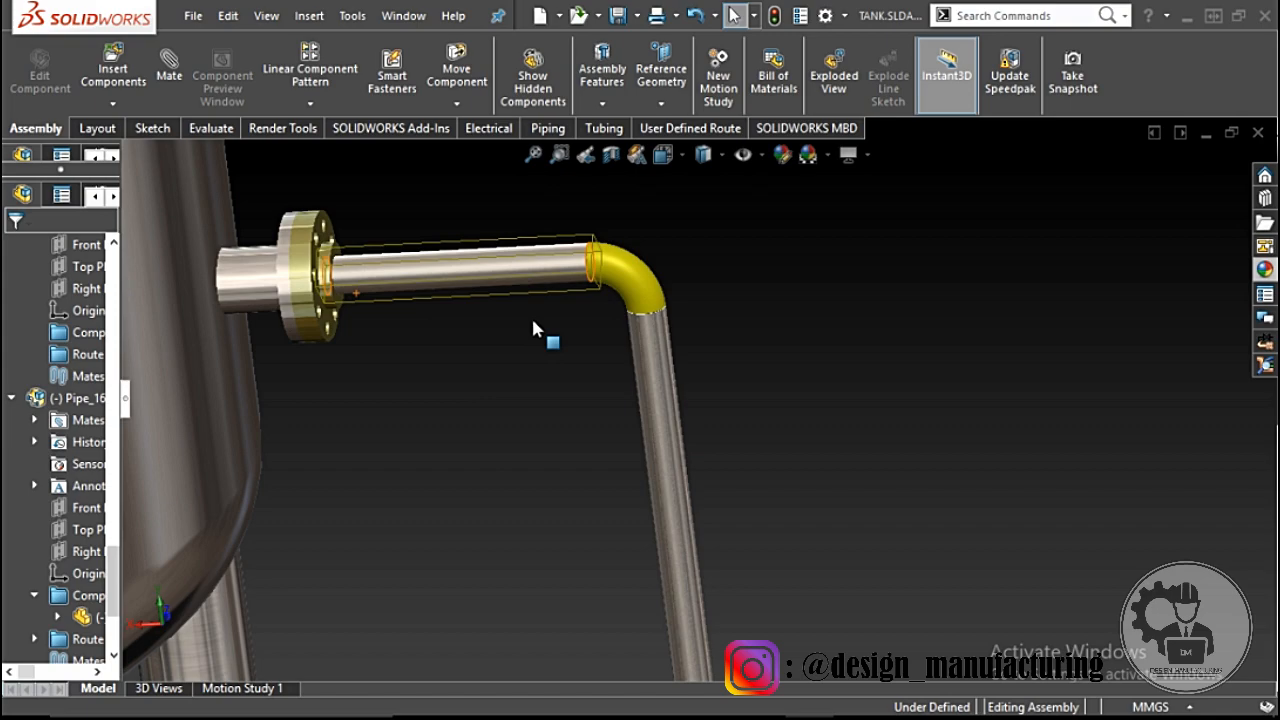
Step: Apply a steel appearance to the pipe flange at the vertical tank's nozzle and to the adjoining elbow
click(1265, 278)
drag(1060, 583, 304, 283)
click(1265, 269)
drag(1022, 600, 598, 262)
click(658, 284)
Step: Try to apply a steel appearance to the straight pipe run that carries the globe valve branch
scroll(680, 310, up, 6)
middle_drag(800, 350, 397, 376)
click(1264, 273)
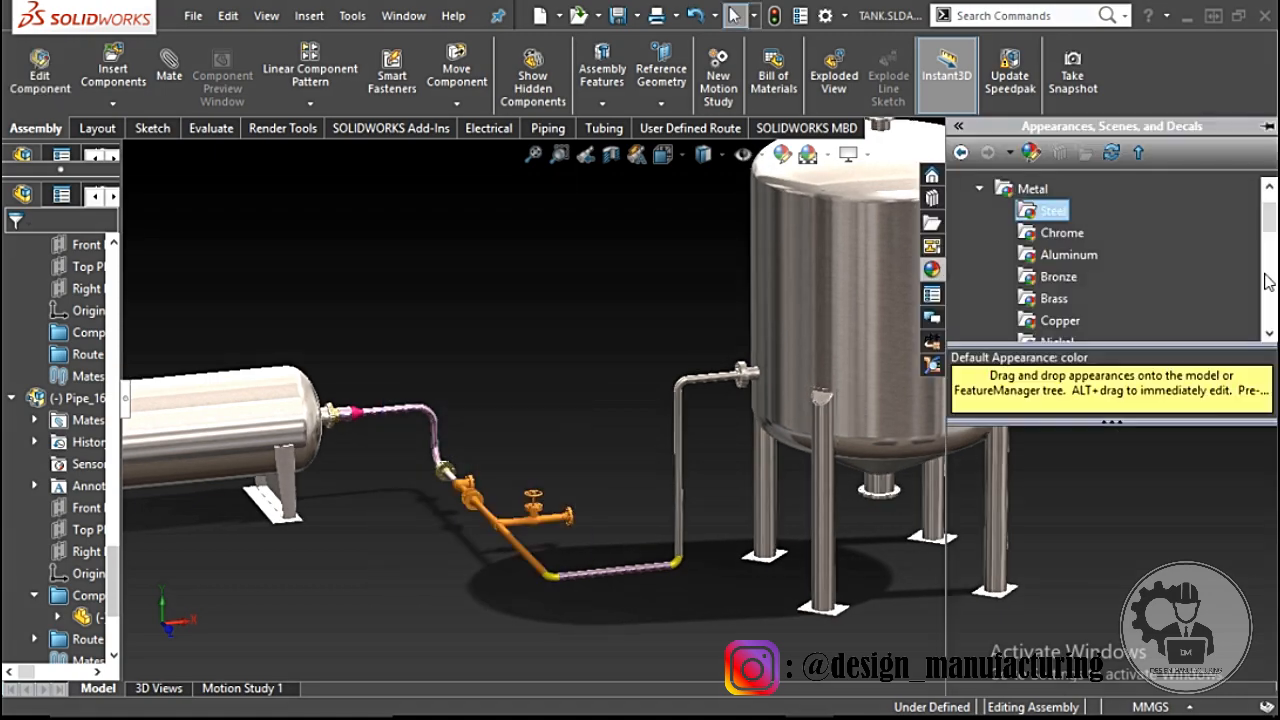
drag(1022, 600, 500, 525)
click(529, 540)
scroll(542, 549, down, 4)
mouse_move(505, 540)
middle_down()
mouse_move(542, 549)
mouse_move(522, 540)
middle_up()
scroll(520, 412, down, 4)
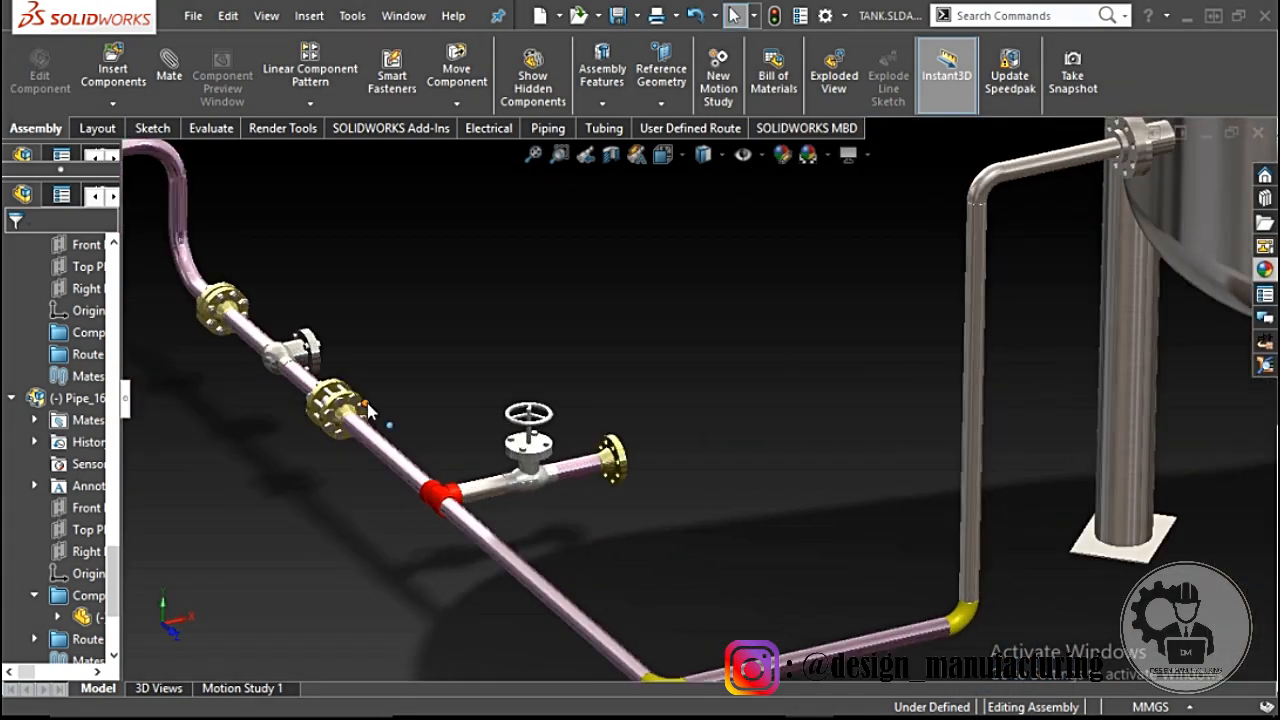
Step: Apply the sandblasted steel appearance to the branch pipe beyond the globe valve and to the flange at its end
click(1264, 271)
drag(1030, 598, 625, 514)
click(623, 519)
scroll(678, 420, up, 5)
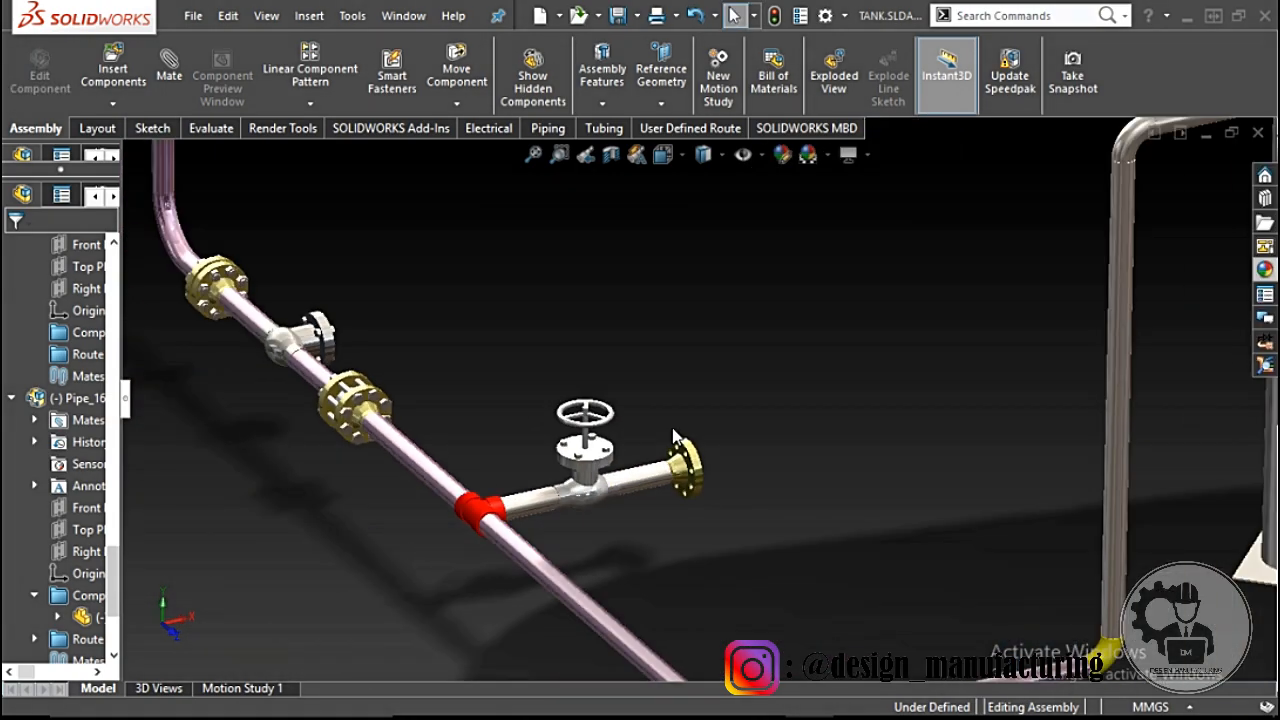
click(1264, 270)
drag(1026, 598, 697, 451)
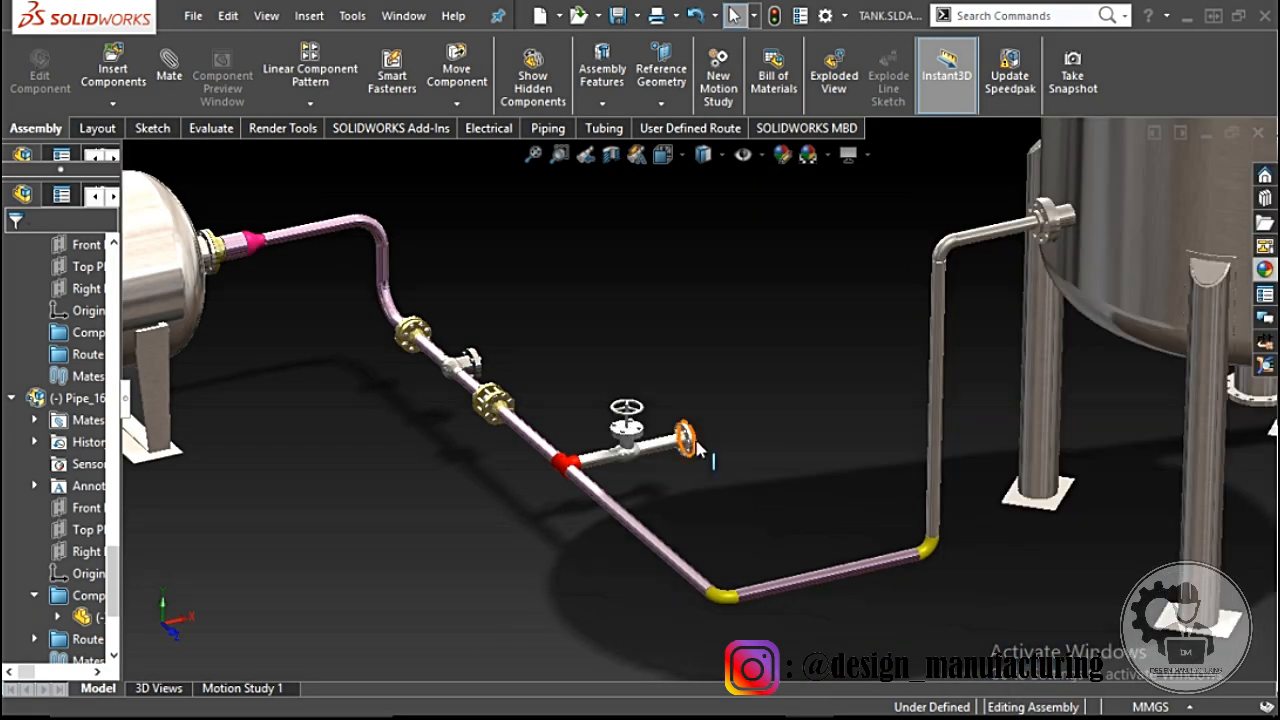
Step: Apply the sandblasted steel appearance to the elbow at the low corner of the pipe run
click(1264, 270)
drag(1026, 598, 718, 598)
click(716, 604)
scroll(811, 571, down, 1)
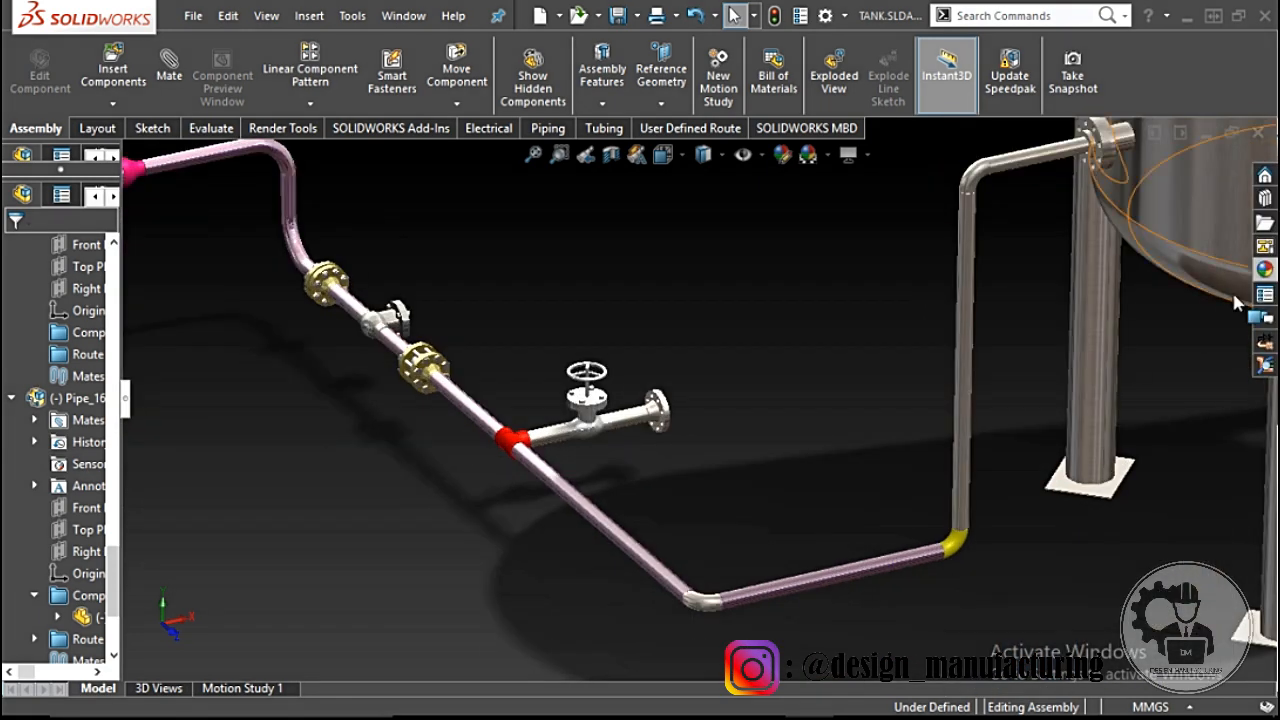
Step: Apply the sandblasted steel appearance to the straight pipe between the branch tee and the corner elbow
click(1264, 270)
drag(1026, 598, 835, 421)
click(867, 565)
ctrl+click(952, 544)
ctrl+click(616, 537)
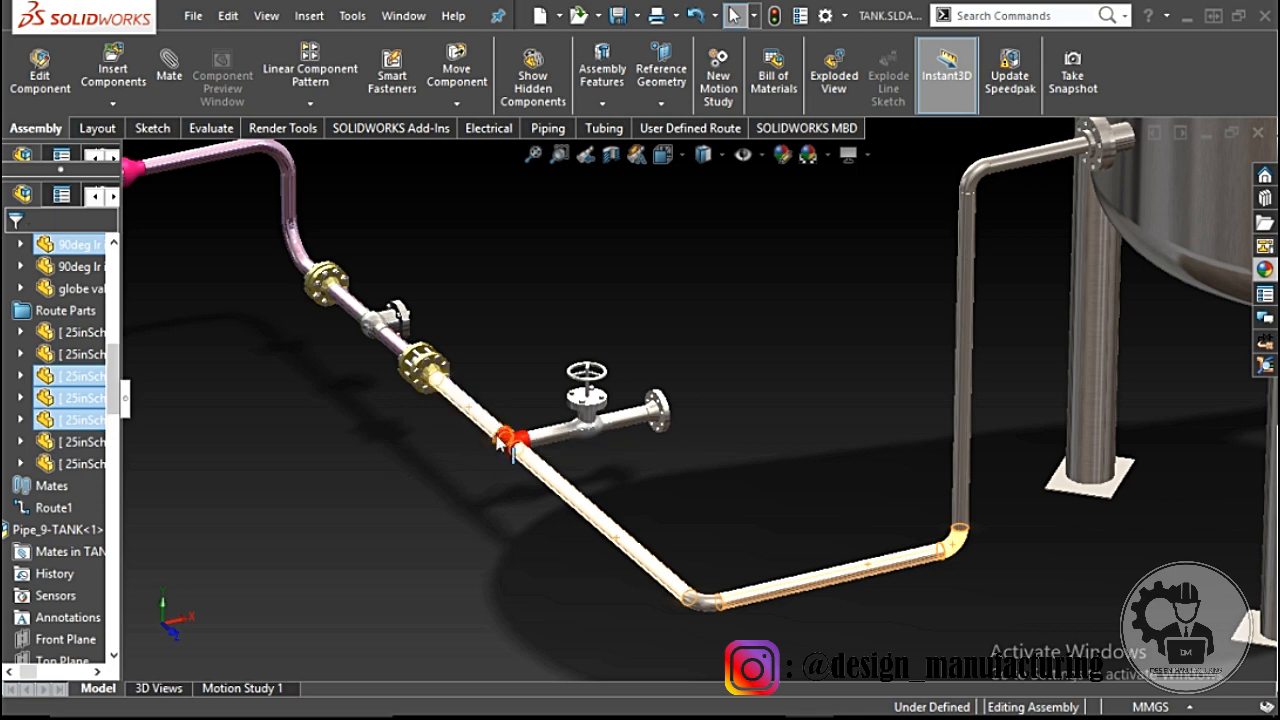
scroll(500, 445, down, 4)
scroll(500, 470, up, 2)
click(1264, 270)
drag(1026, 598, 803, 605)
Step: Apply the sandblasted steel appearance to the branch tee and to the pink pipe between it and the bolted flanges
click(1263, 272)
drag(1026, 598, 603, 432)
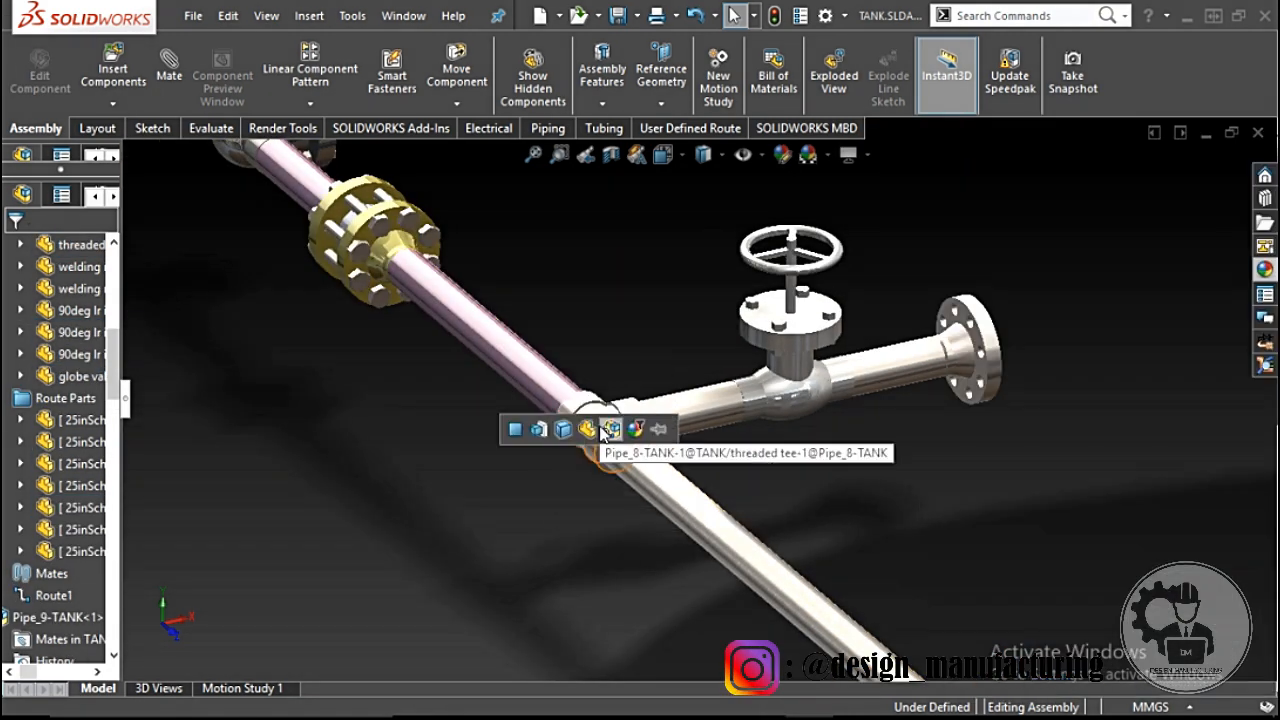
click(1263, 270)
drag(1026, 598, 495, 375)
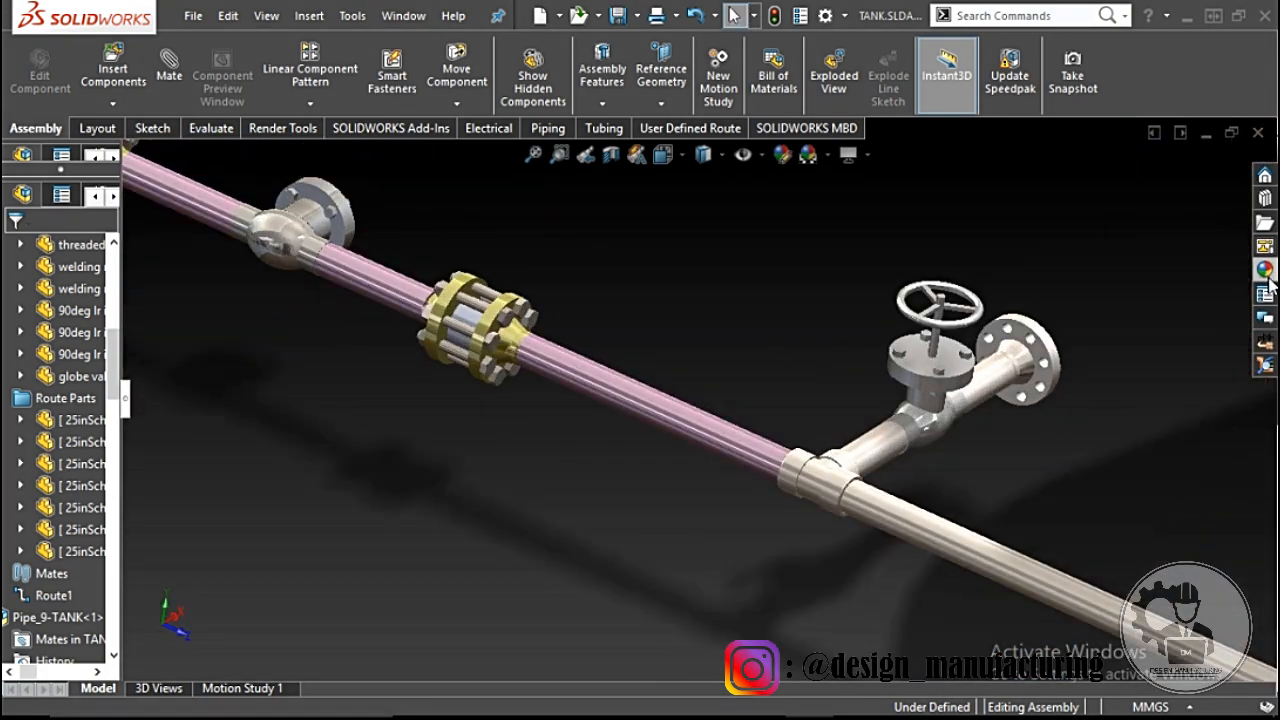
click(1265, 272)
drag(1026, 598, 723, 448)
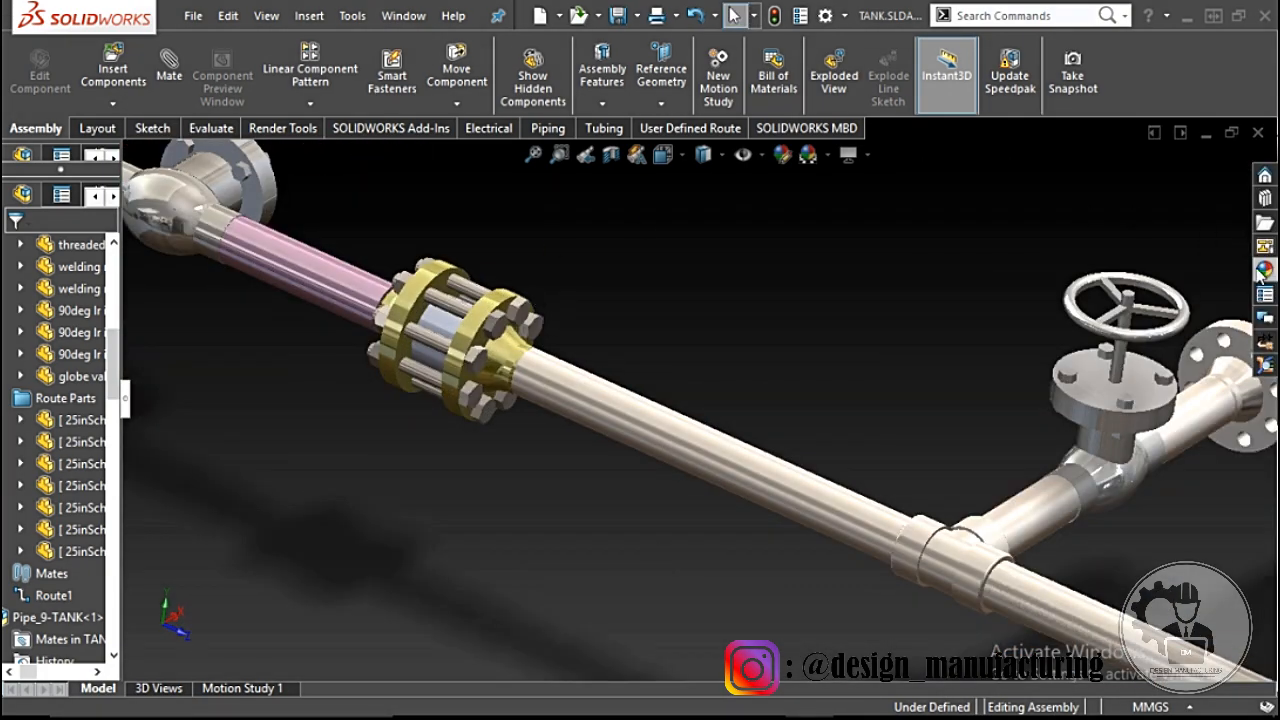
Step: Apply the sandblasted steel appearance to the two yellow flanges nearest the tee and to the part clamped between them
click(1263, 270)
drag(1026, 598, 480, 338)
click(1264, 270)
drag(987, 626, 402, 305)
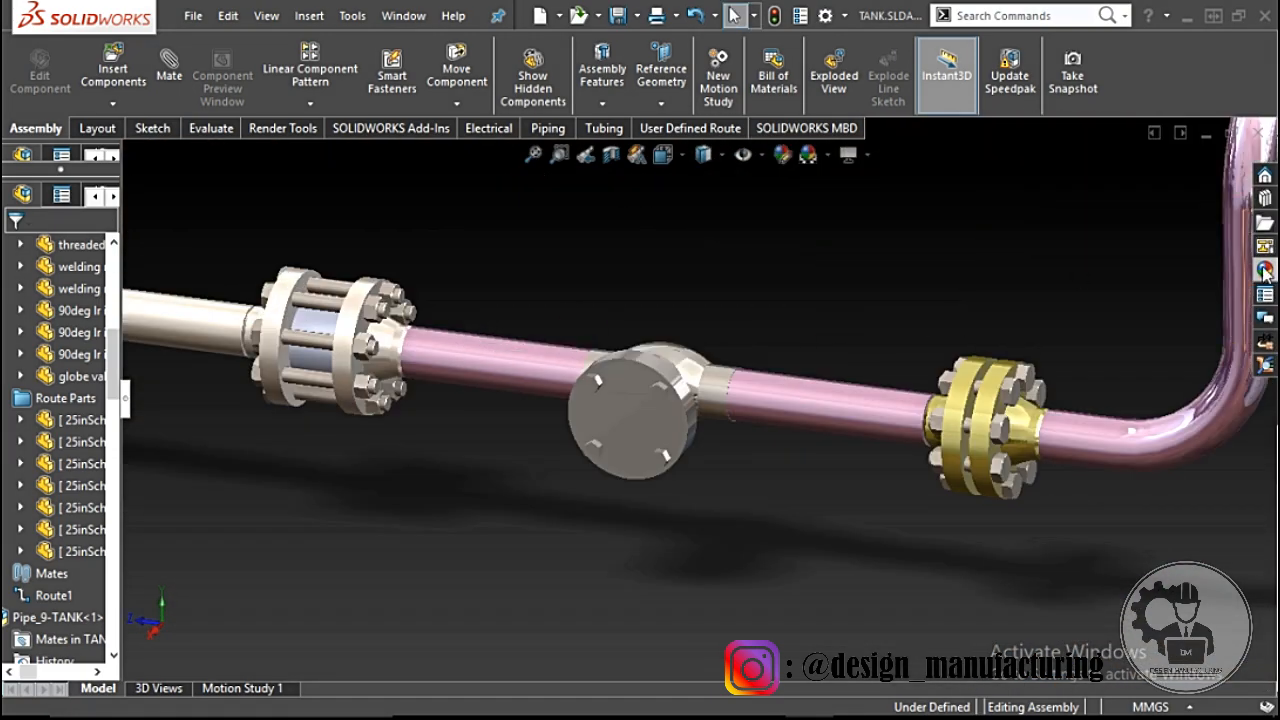
click(1264, 270)
drag(1026, 598, 330, 335)
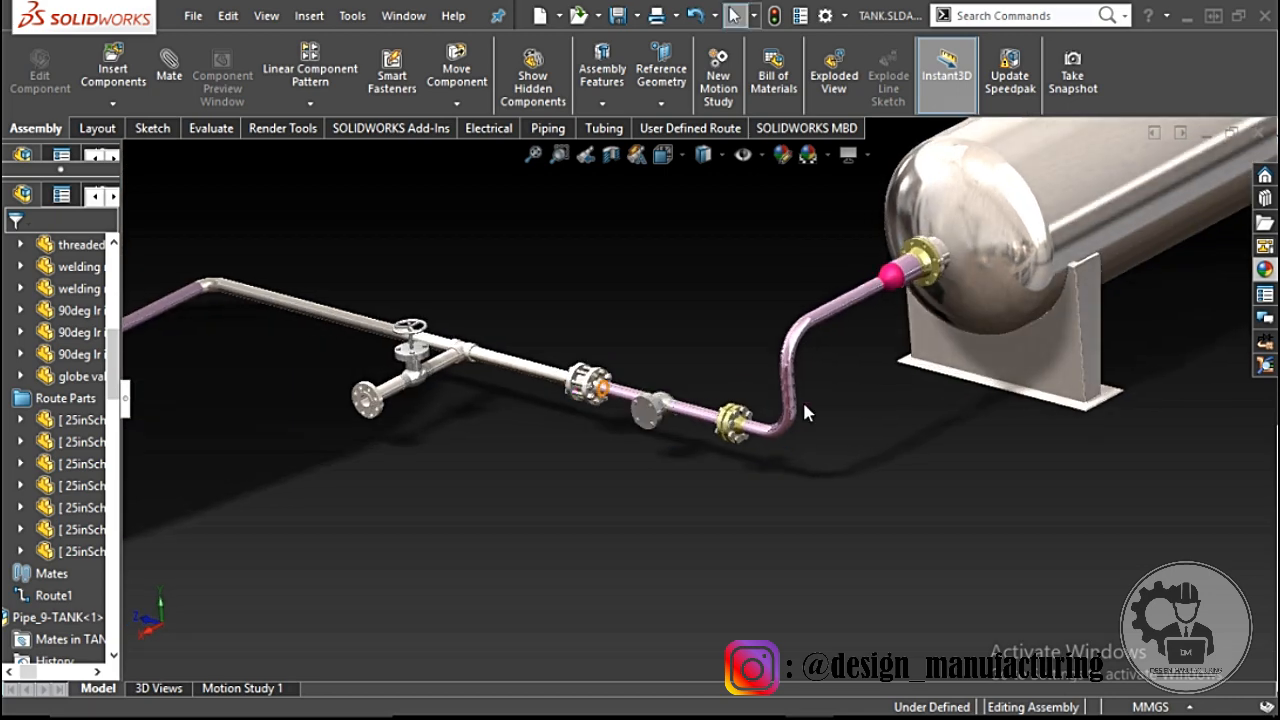
Step: Apply the sandblasted steel appearance to the short pipe and the reducer at the horizontal tank's nozzle
click(1264, 270)
drag(1026, 598, 843, 371)
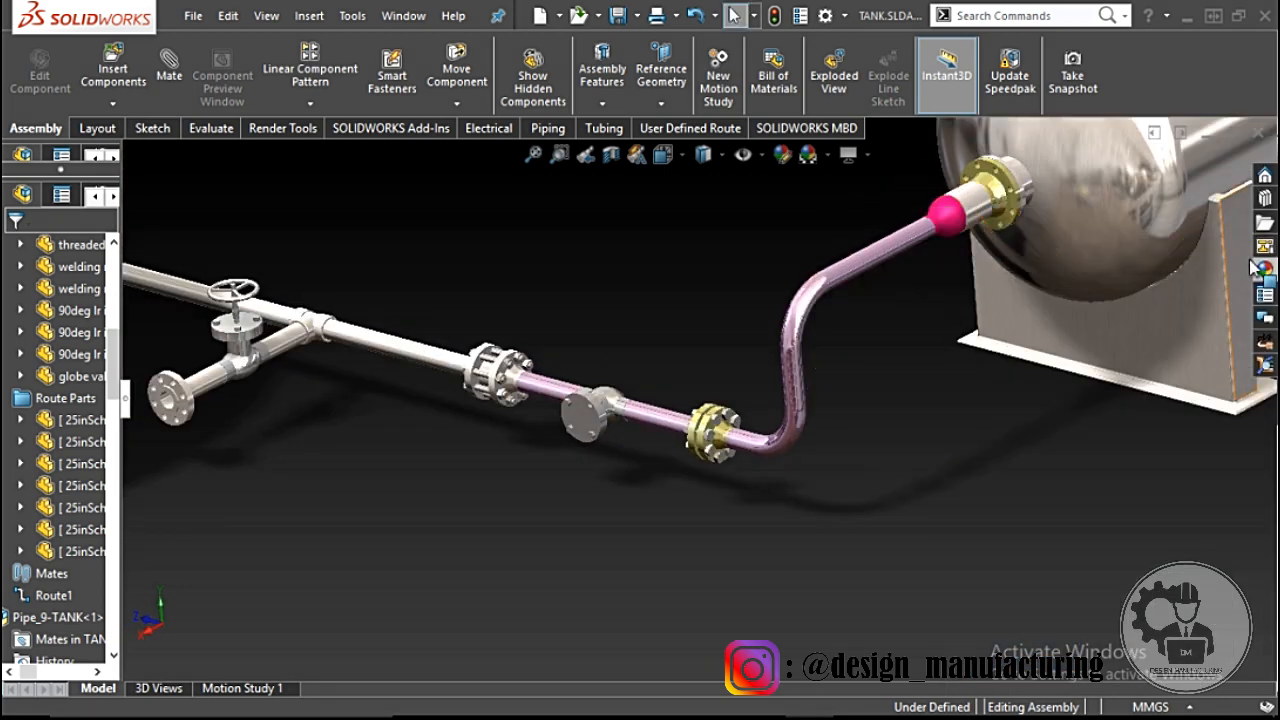
click(1262, 269)
drag(1022, 600, 950, 224)
click(1040, 240)
Step: Apply a steel appearance to the bent pipe below the reducer, the adjoining yellow flange pair and the pink pipe behind it
click(1264, 270)
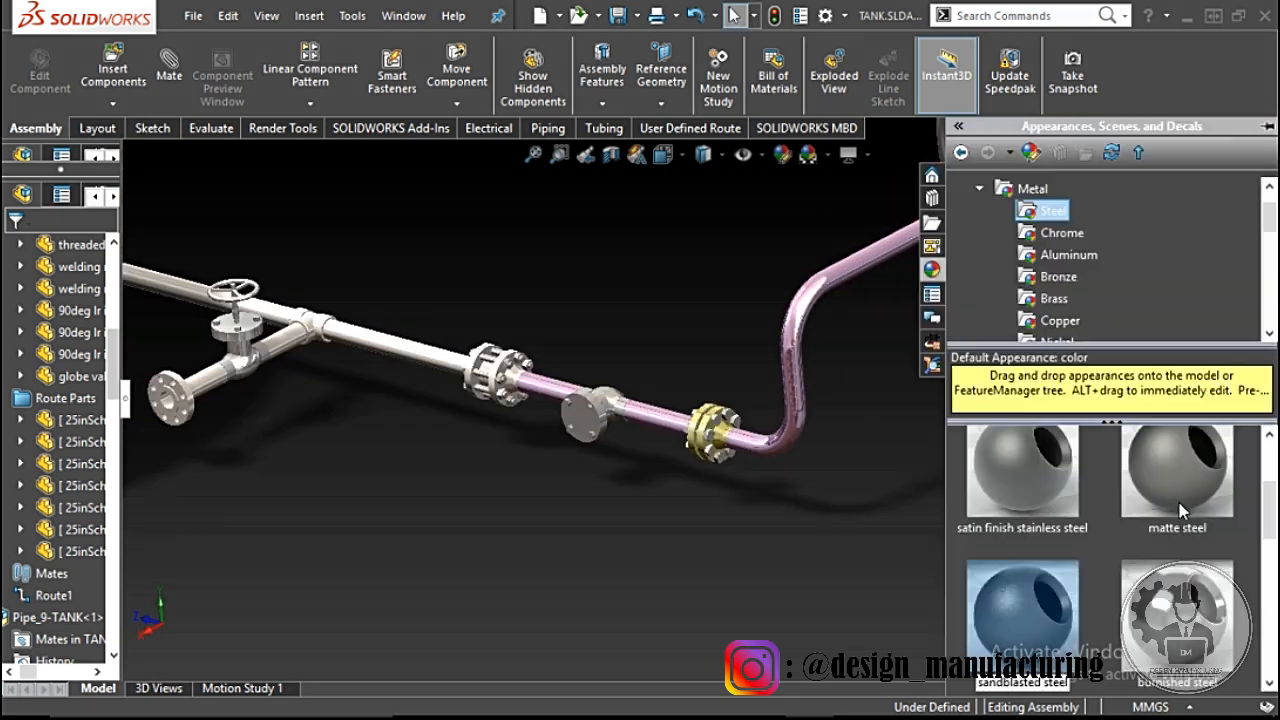
drag(1180, 510, 890, 262)
scroll(708, 440, down, 6)
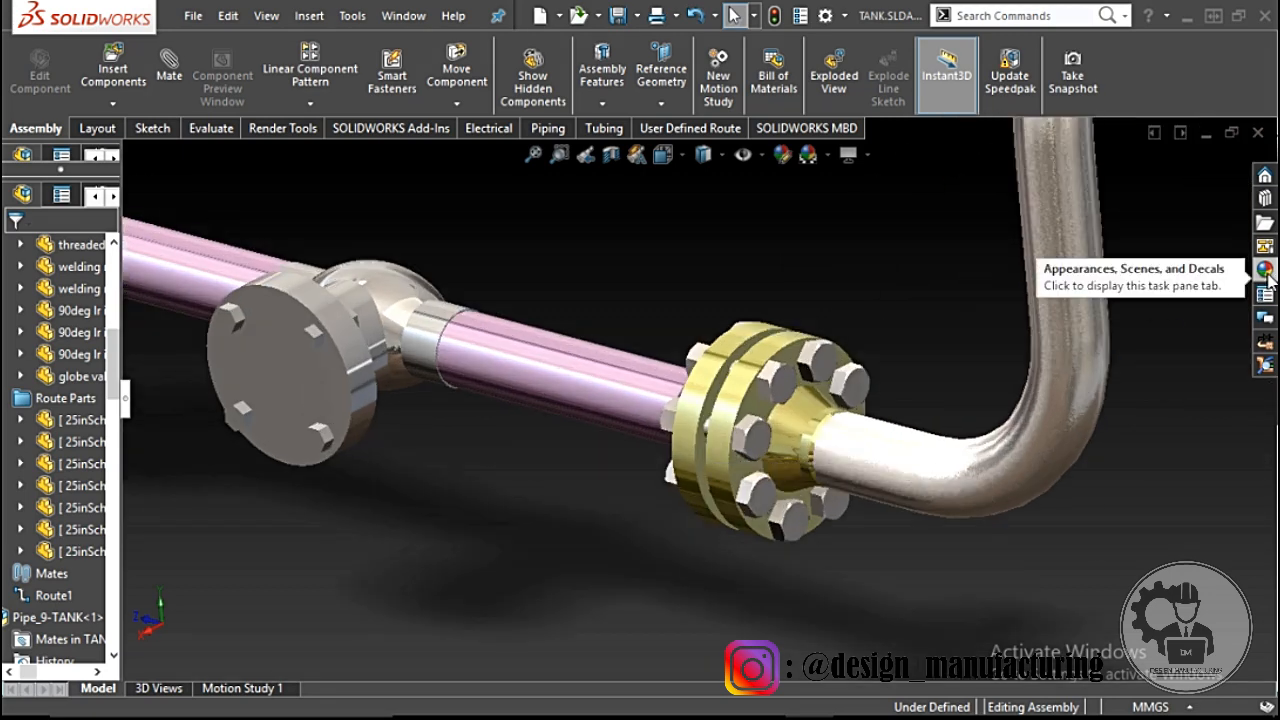
click(1264, 270)
drag(1180, 510, 742, 410)
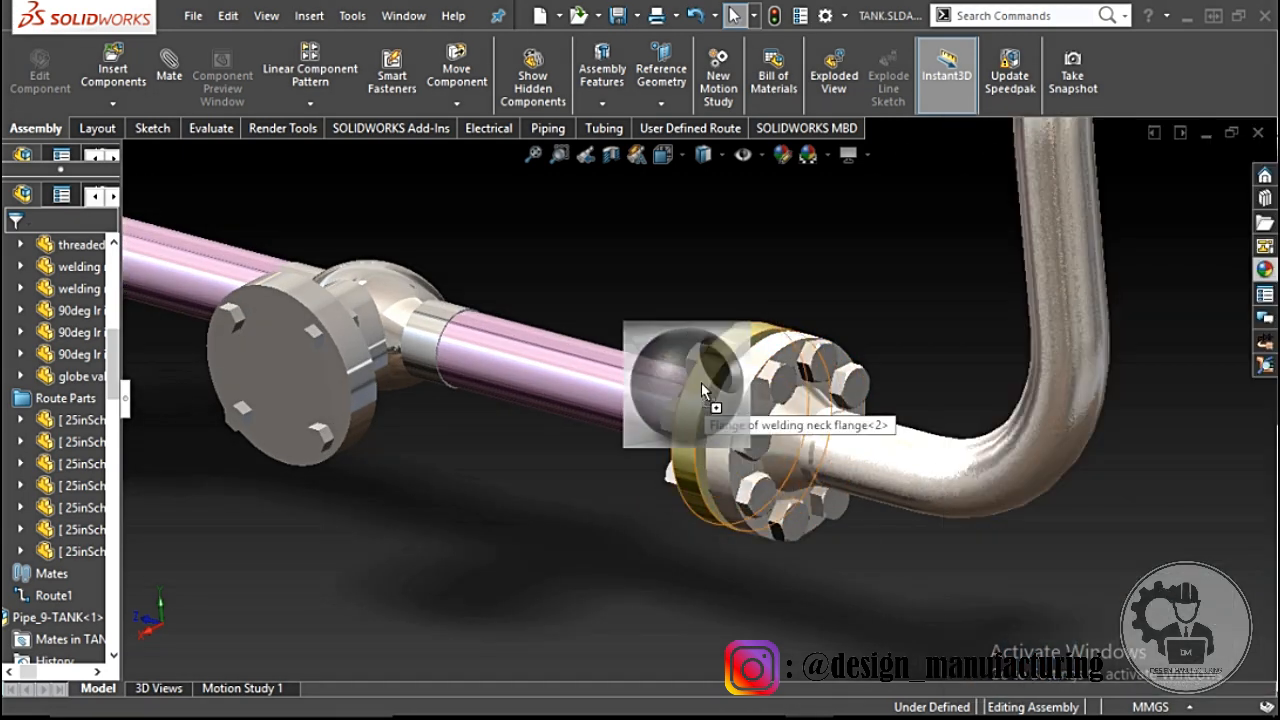
click(478, 372)
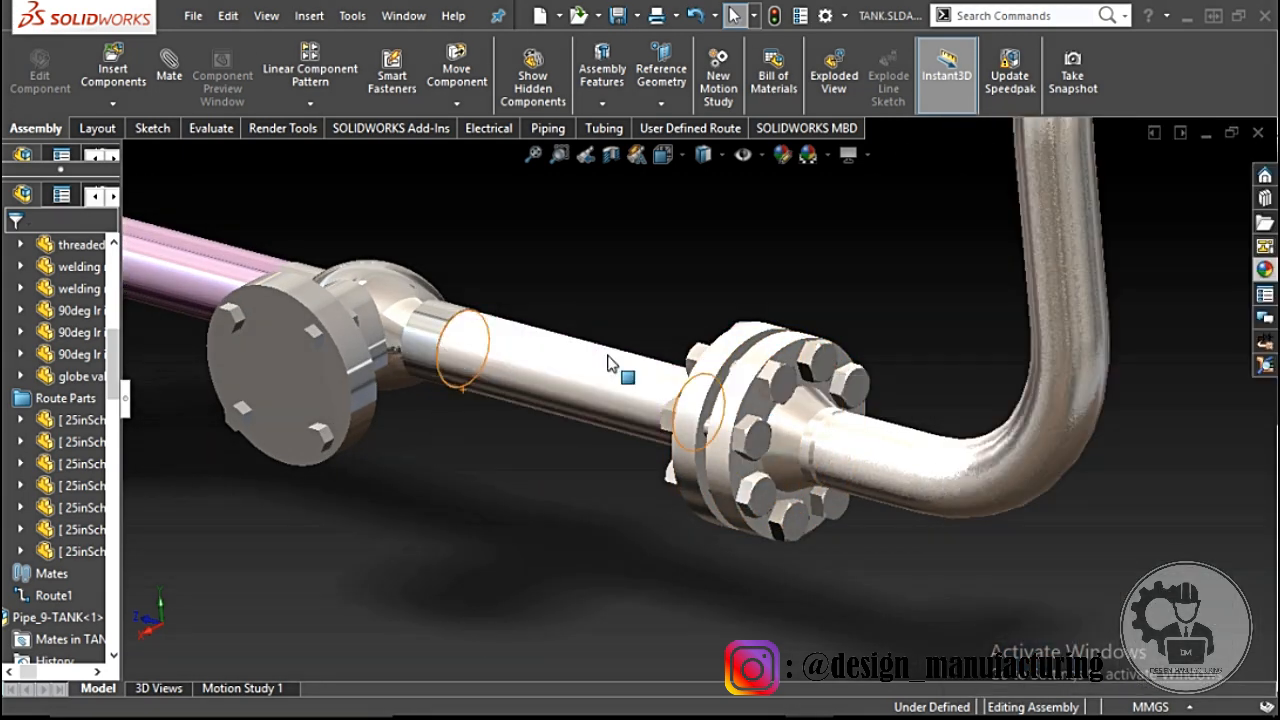
Step: Apply the sandblasted steel appearance to the yellow welding neck flange at the horizontal tank's nozzle
scroll(470, 458, up, 8)
scroll(468, 451, up, 4)
middle_drag(468, 451, 449, 391)
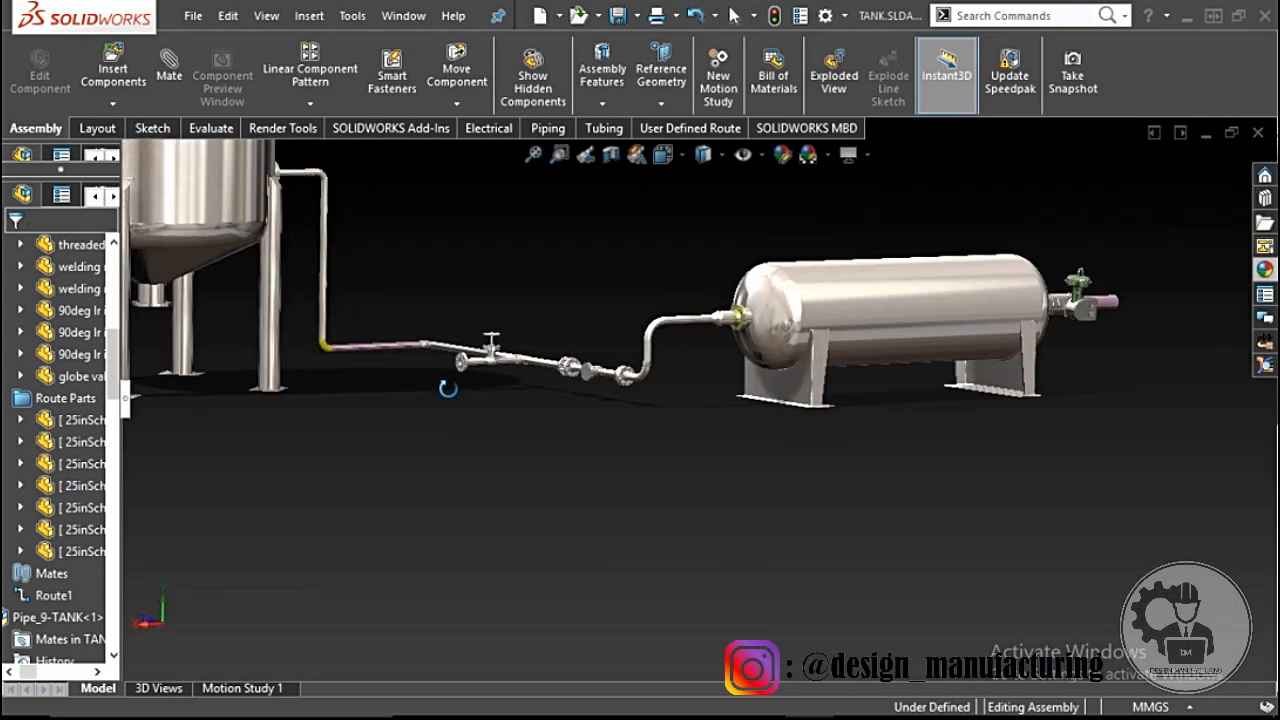
scroll(760, 314, down, 8)
click(1264, 269)
drag(1068, 608, 718, 372)
click(740, 376)
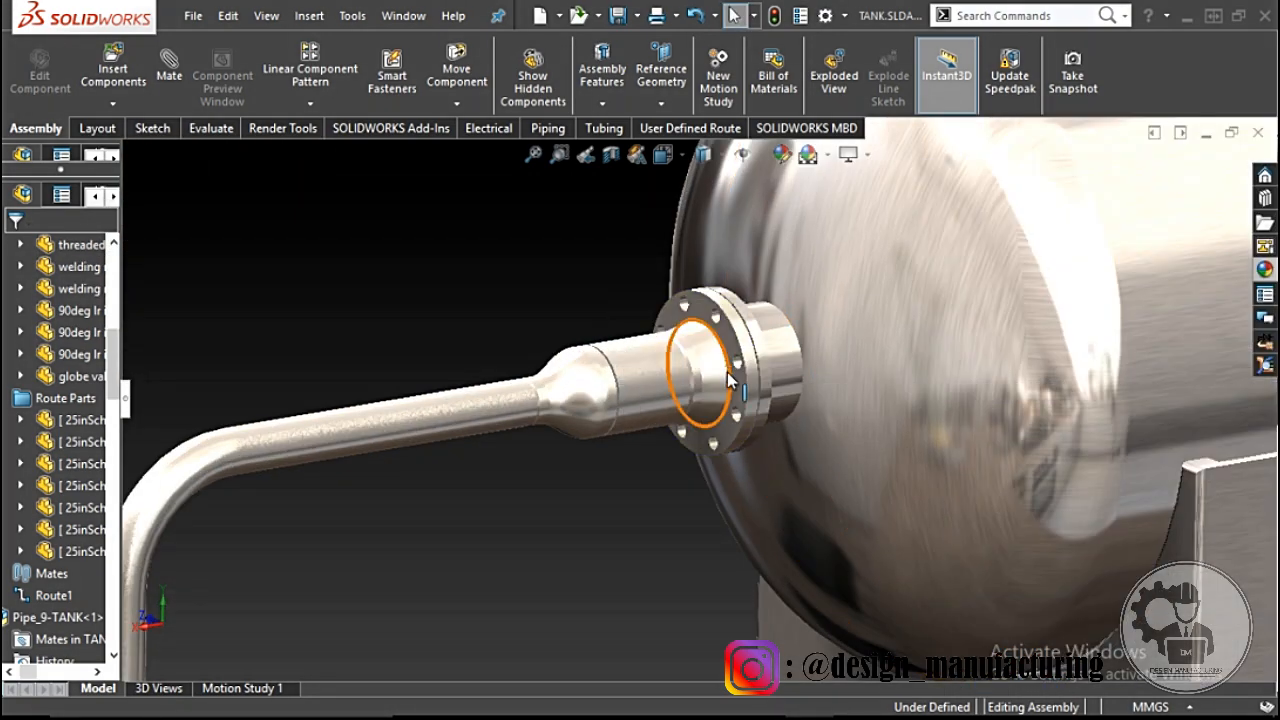
Step: Apply the sandblasted steel appearance to the pipe stub at the control valve end of the horizontal tank
scroll(737, 374, up, 9)
middle_drag(737, 374, 655, 381)
scroll(1140, 437, down, 9)
click(1267, 271)
drag(1068, 608, 940, 440)
scroll(943, 443, up, 9)
Step: Try to apply the sandblasted steel appearance to the remaining pink horizontal pipe beside the yellow elbow
middle_drag(943, 443, 749, 503)
scroll(574, 418, down, 5)
scroll(491, 283, down, 5)
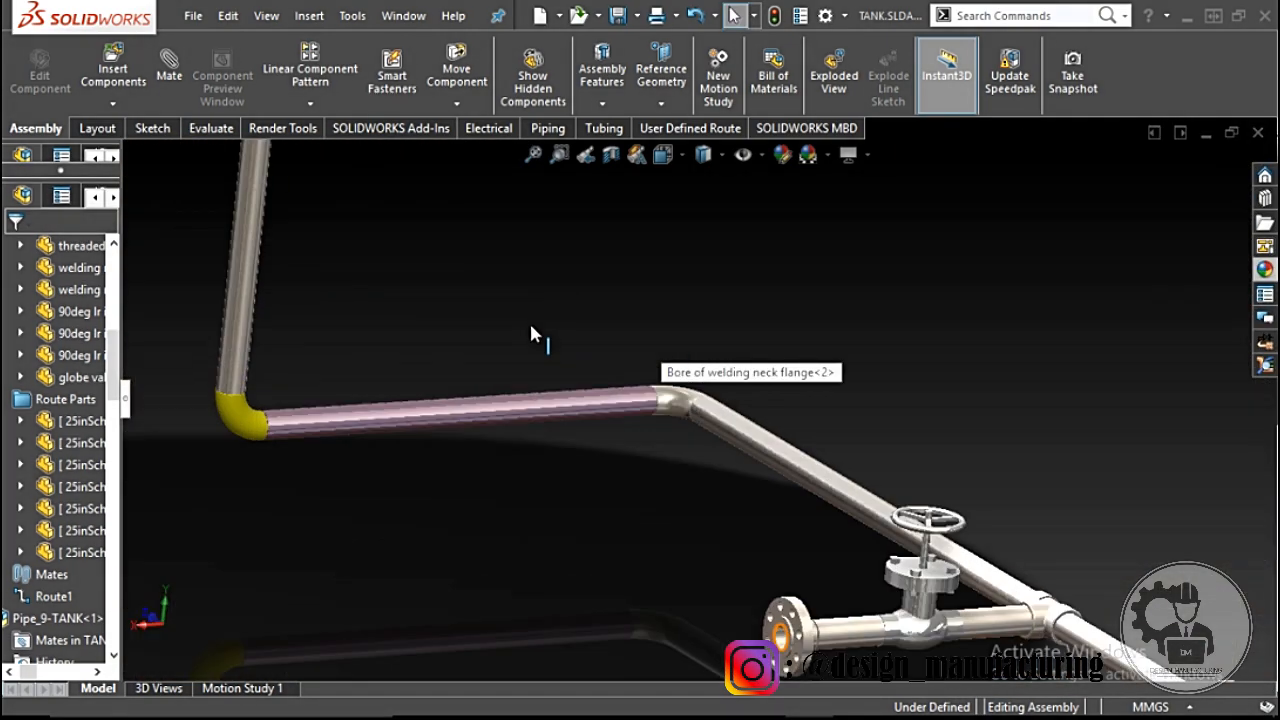
click(1264, 269)
drag(1022, 610, 383, 420)
middle_drag(741, 376, 634, 378)
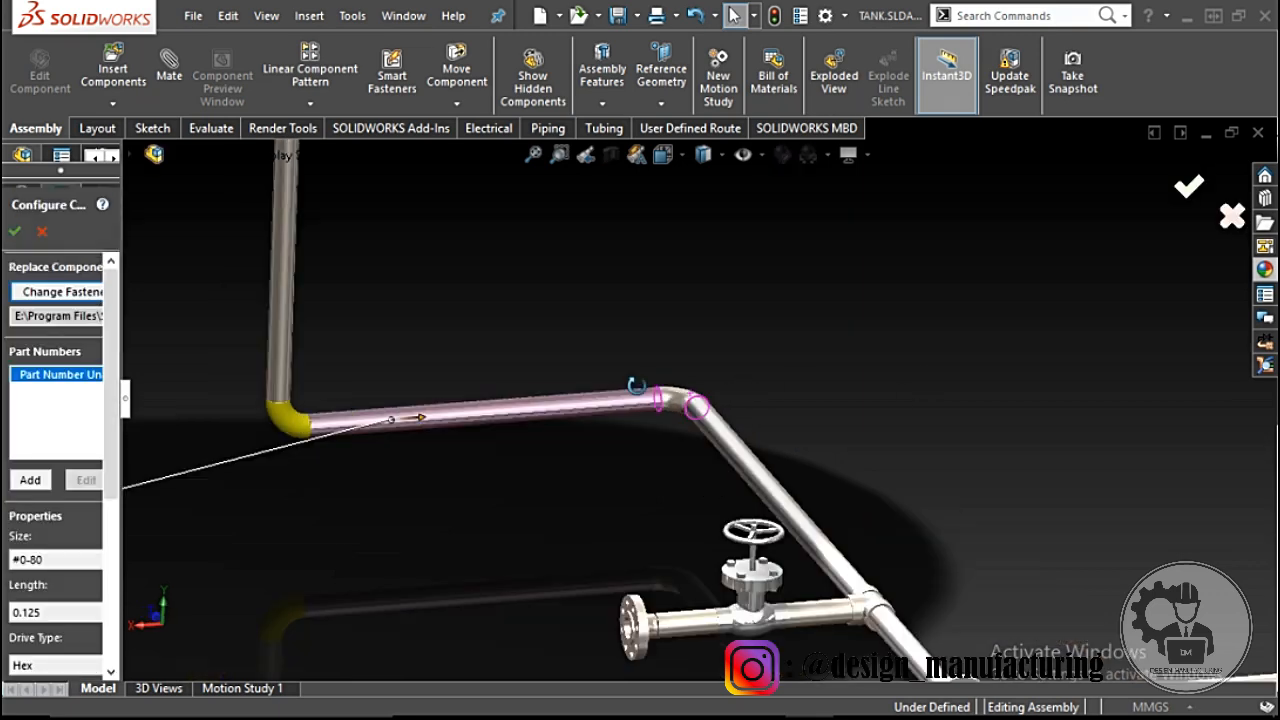
click(42, 232)
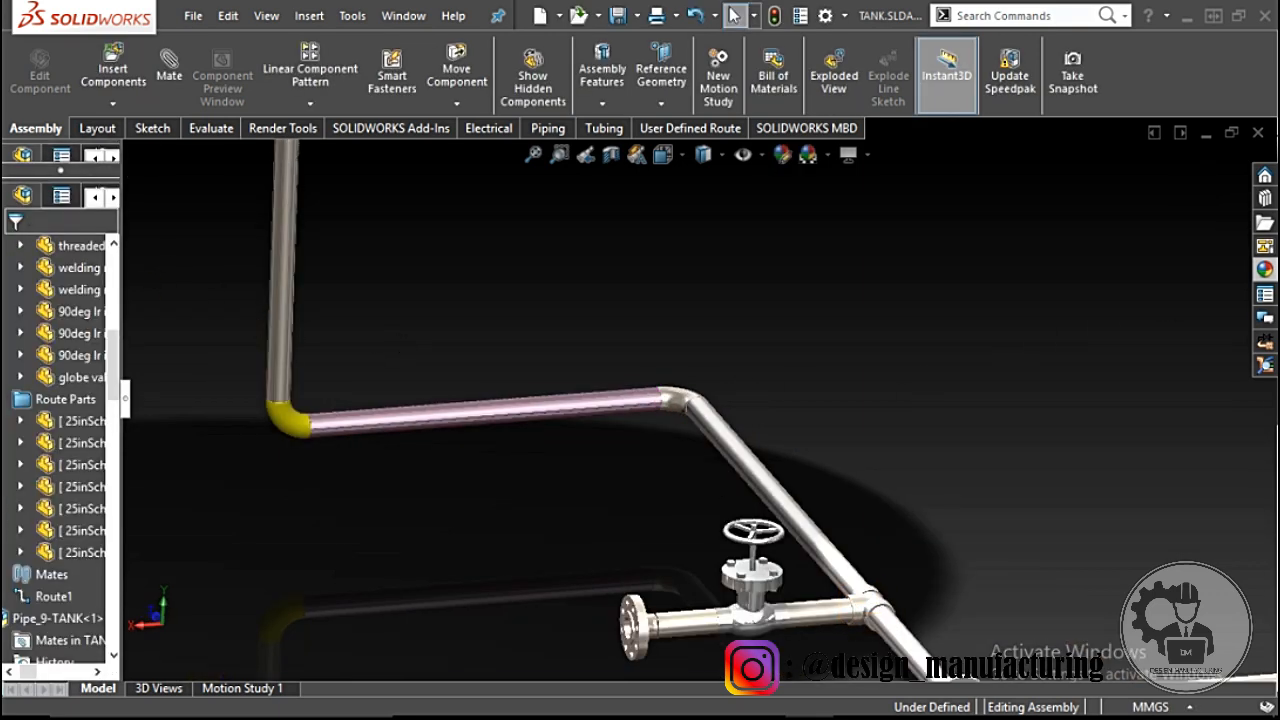
Step: Apply the sandblasted steel appearance to the remaining pink horizontal pipe and to the yellow elbow below the vertical pipe
click(1264, 269)
drag(1025, 607, 540, 405)
click(1264, 269)
drag(1037, 645, 292, 425)
click(300, 424)
scroll(591, 449, down, 5)
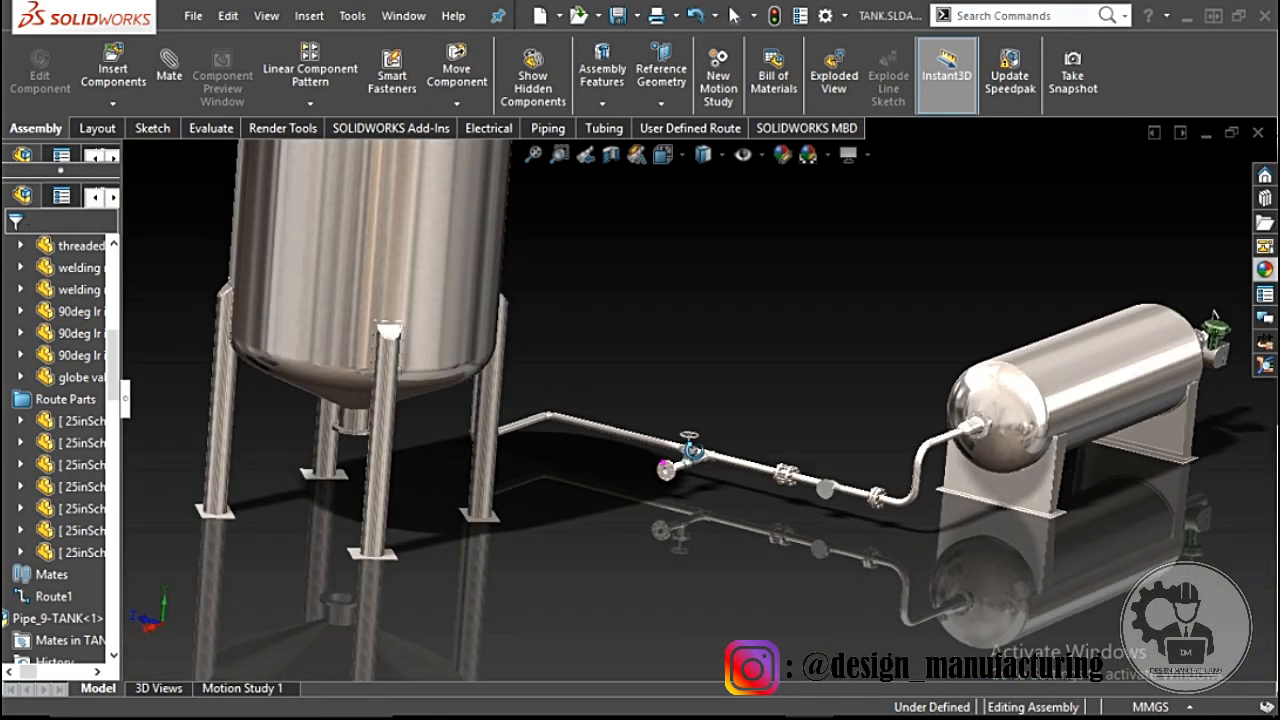
Step: Add Smart Fasteners to the bolt holes of the socket weld flange at the vertical tank's nozzle
scroll(912, 500, up, 3)
middle_drag(912, 500, 735, 366)
scroll(1086, 266, up, 8)
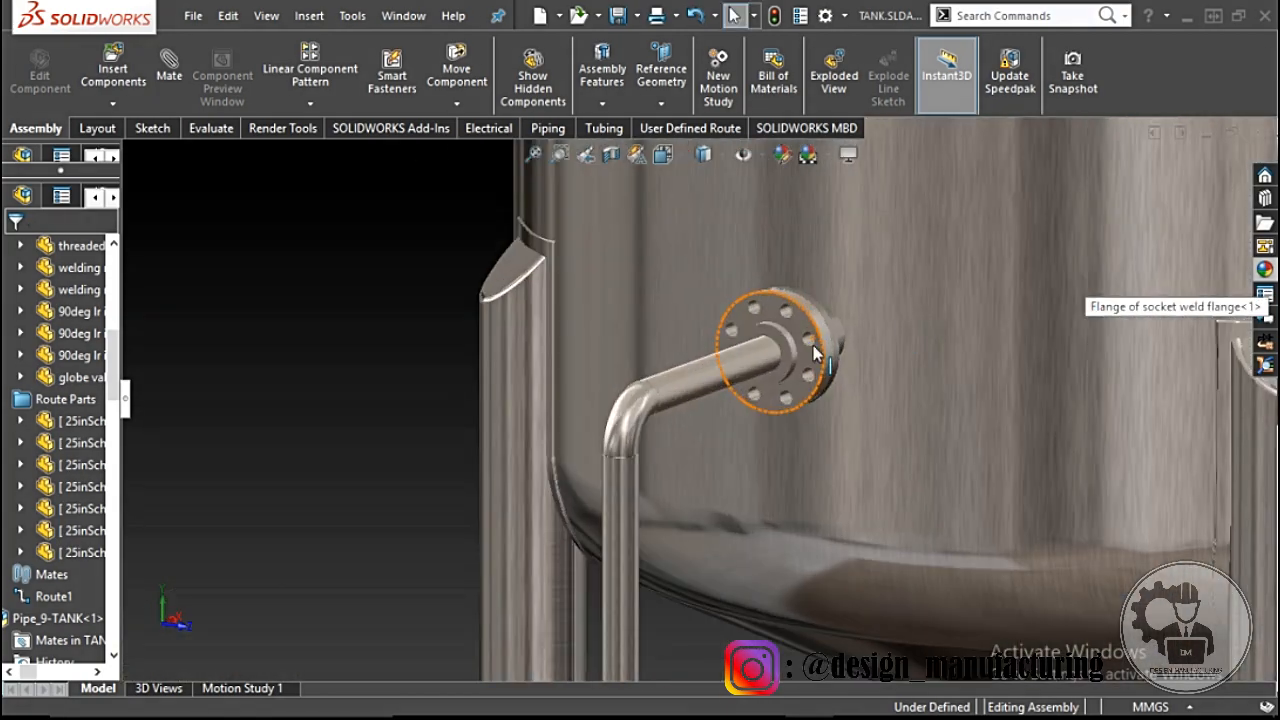
scroll(813, 345, down, 2)
middle_drag(813, 345, 841, 333)
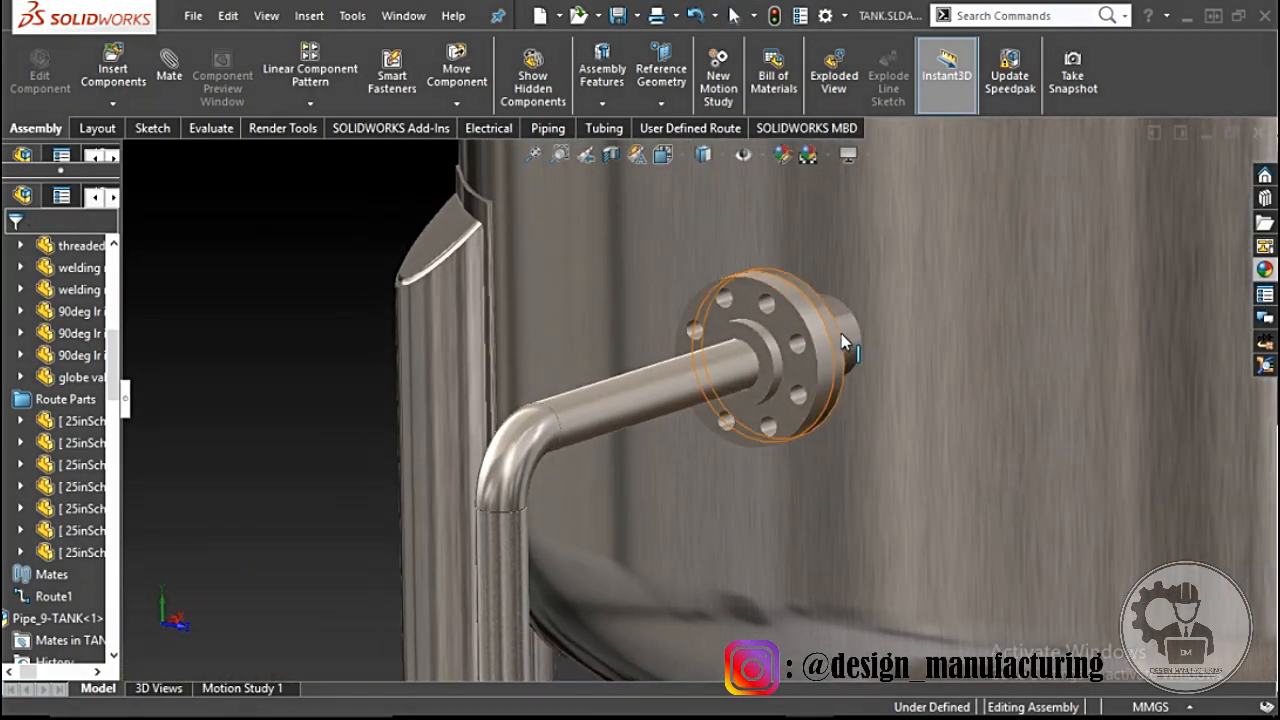
scroll(841, 333, down, 3)
click(1264, 269)
click(981, 189)
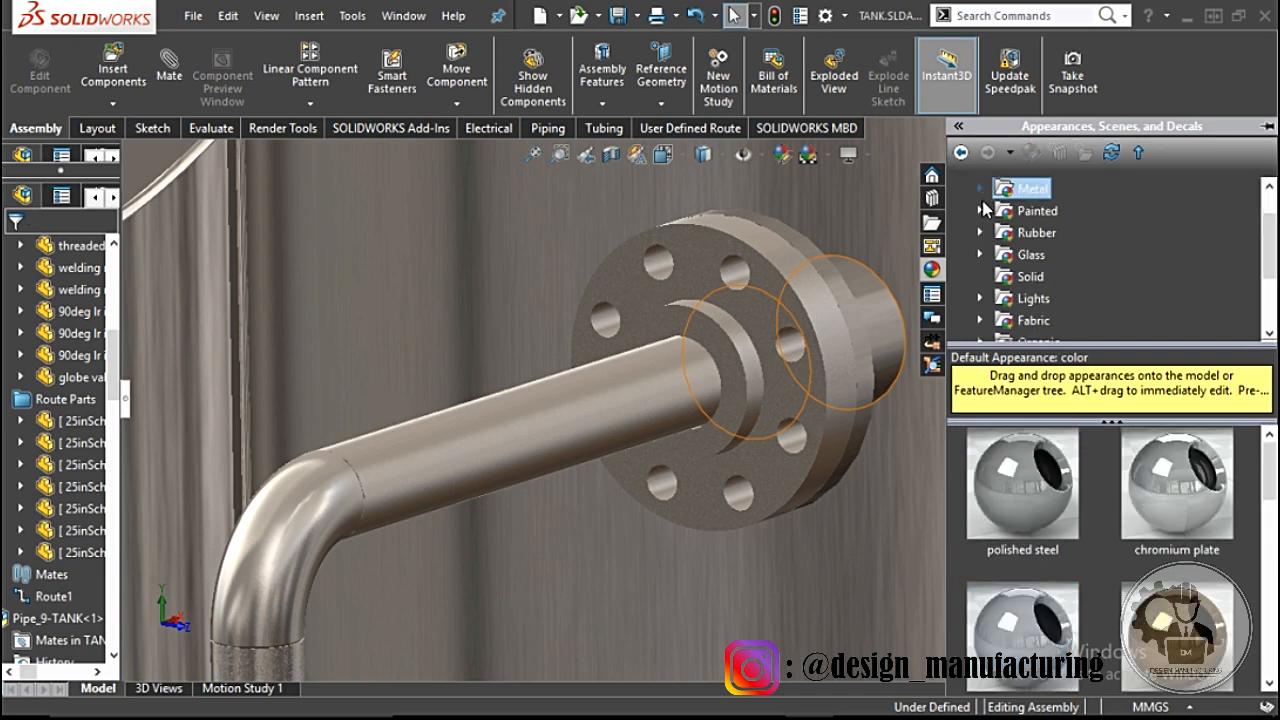
click(397, 90)
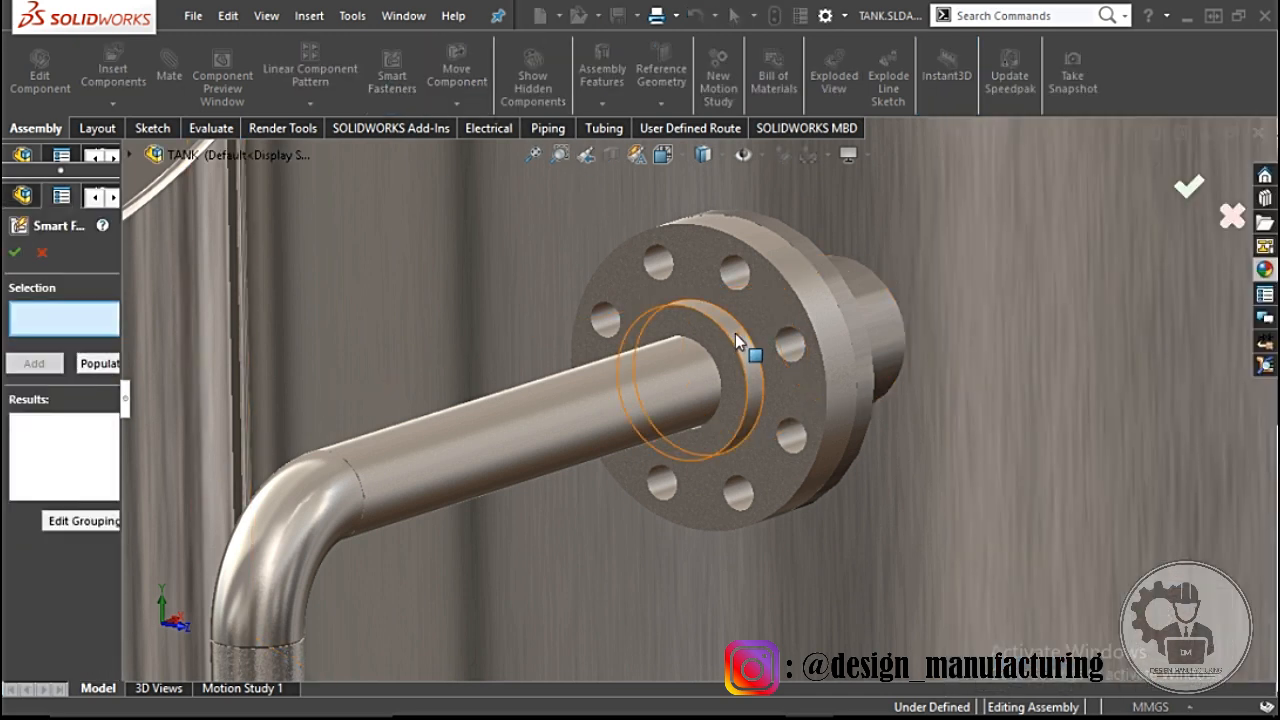
click(732, 282)
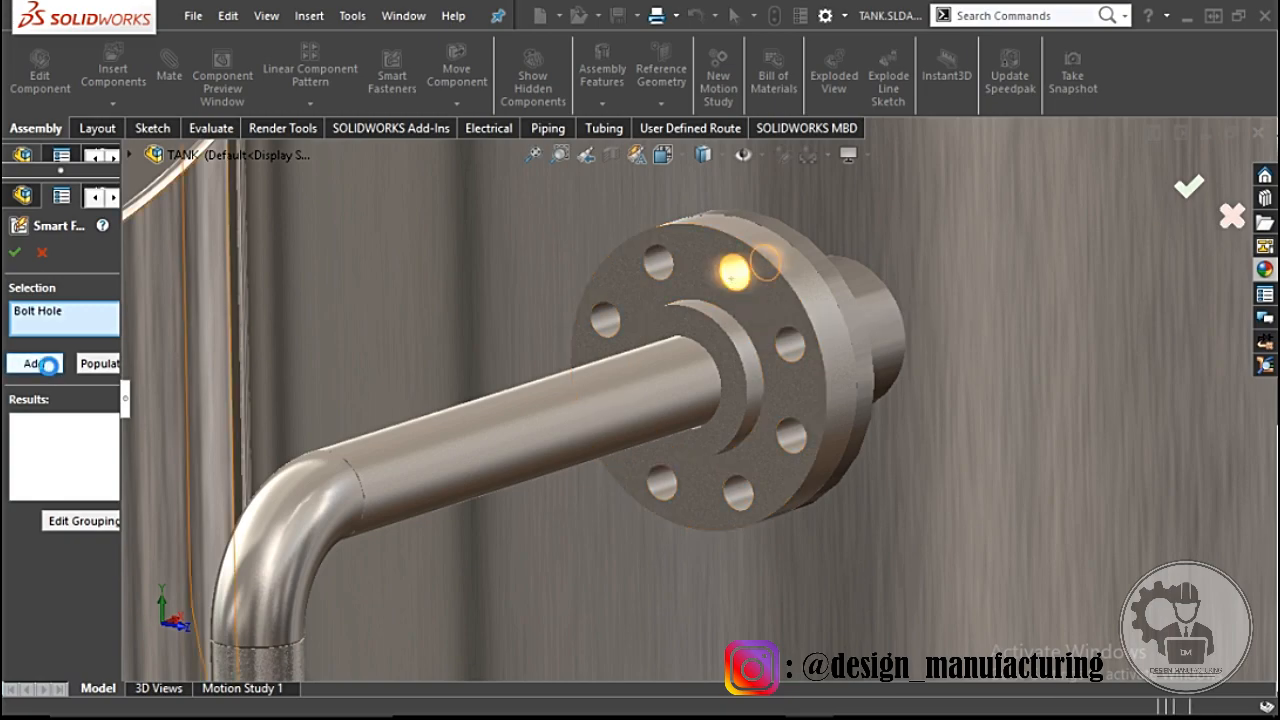
click(48, 363)
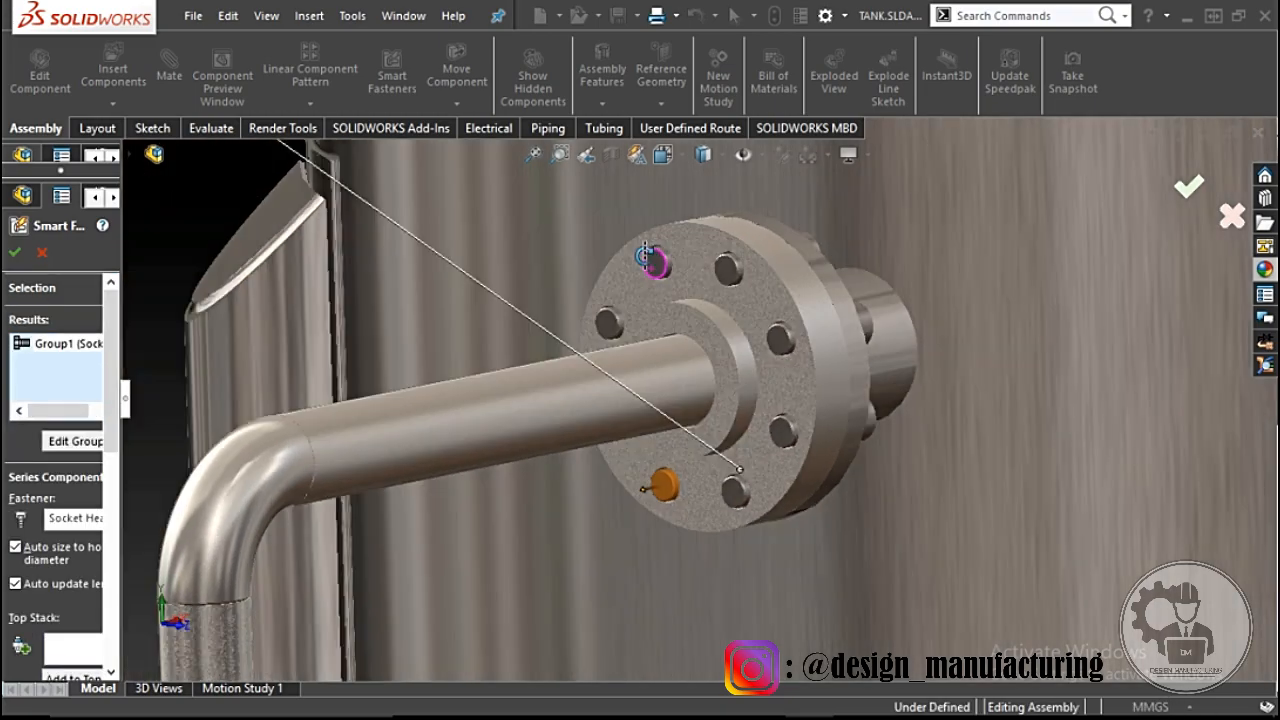
Step: Try to choose a different size for the flange's smart fasteners
middle_drag(560, 470, 594, 537)
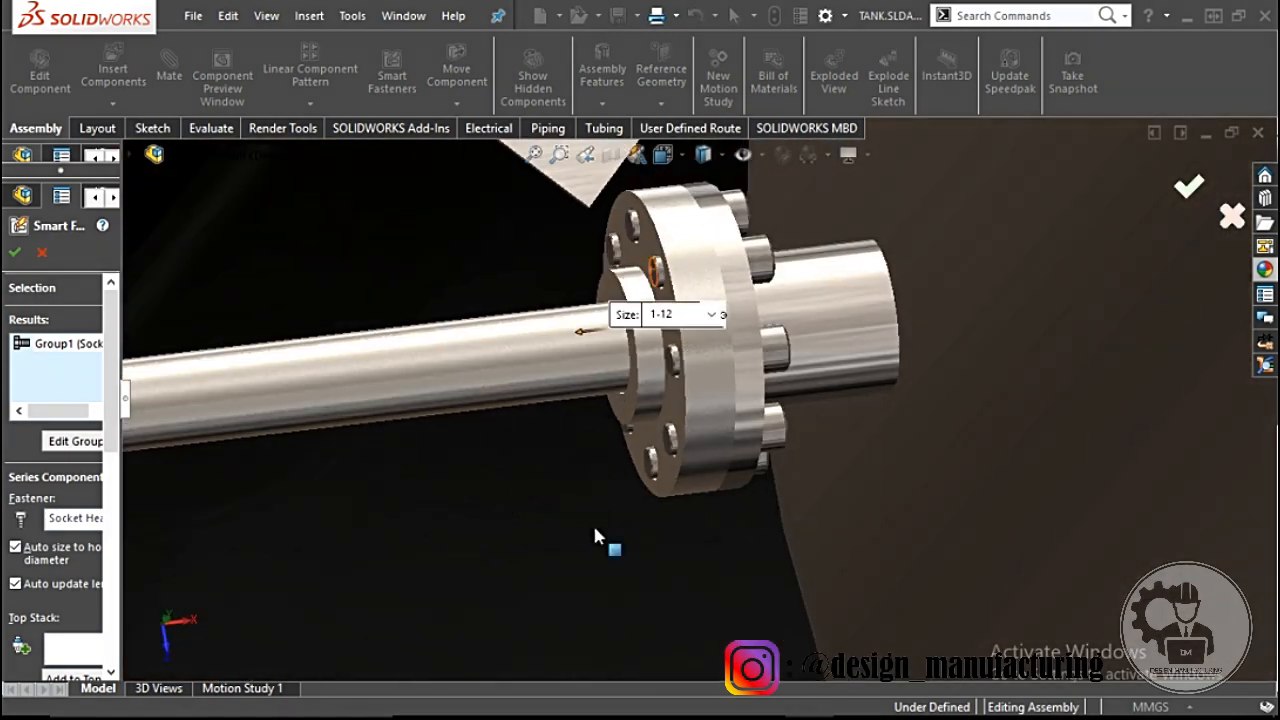
scroll(695, 234, down, 2)
middle_drag(695, 234, 714, 255)
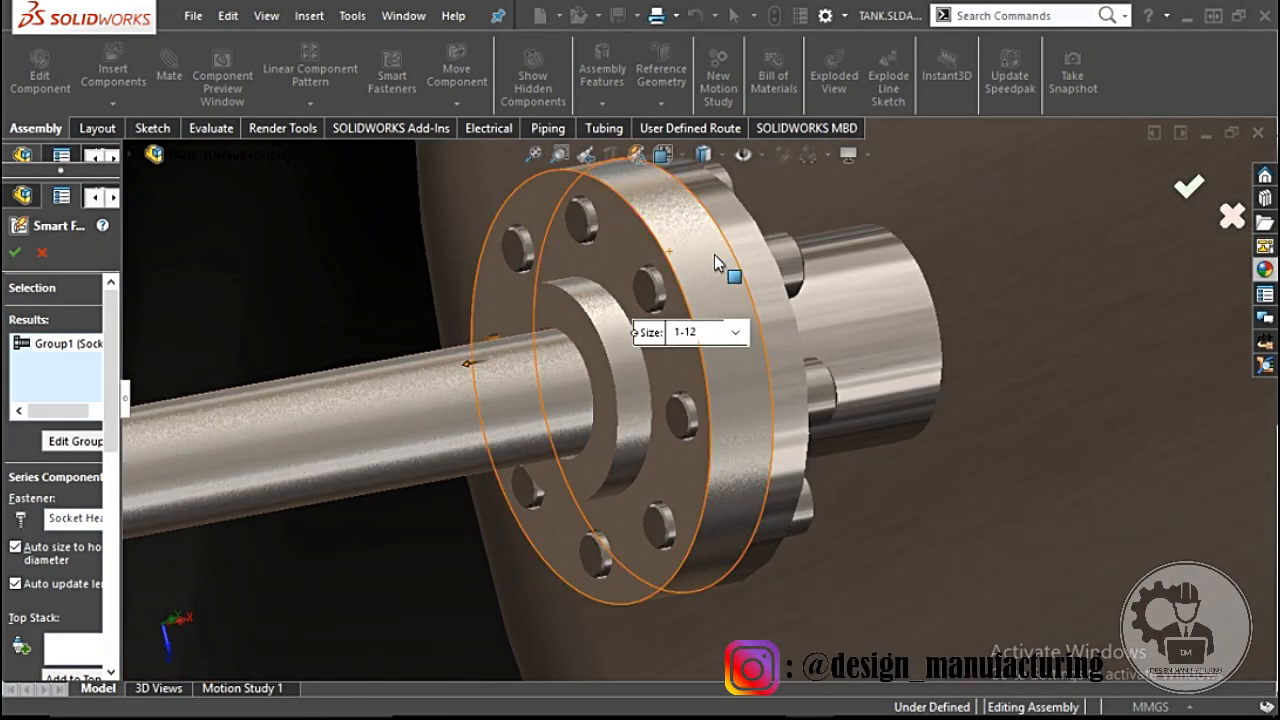
click(732, 333)
click(697, 37)
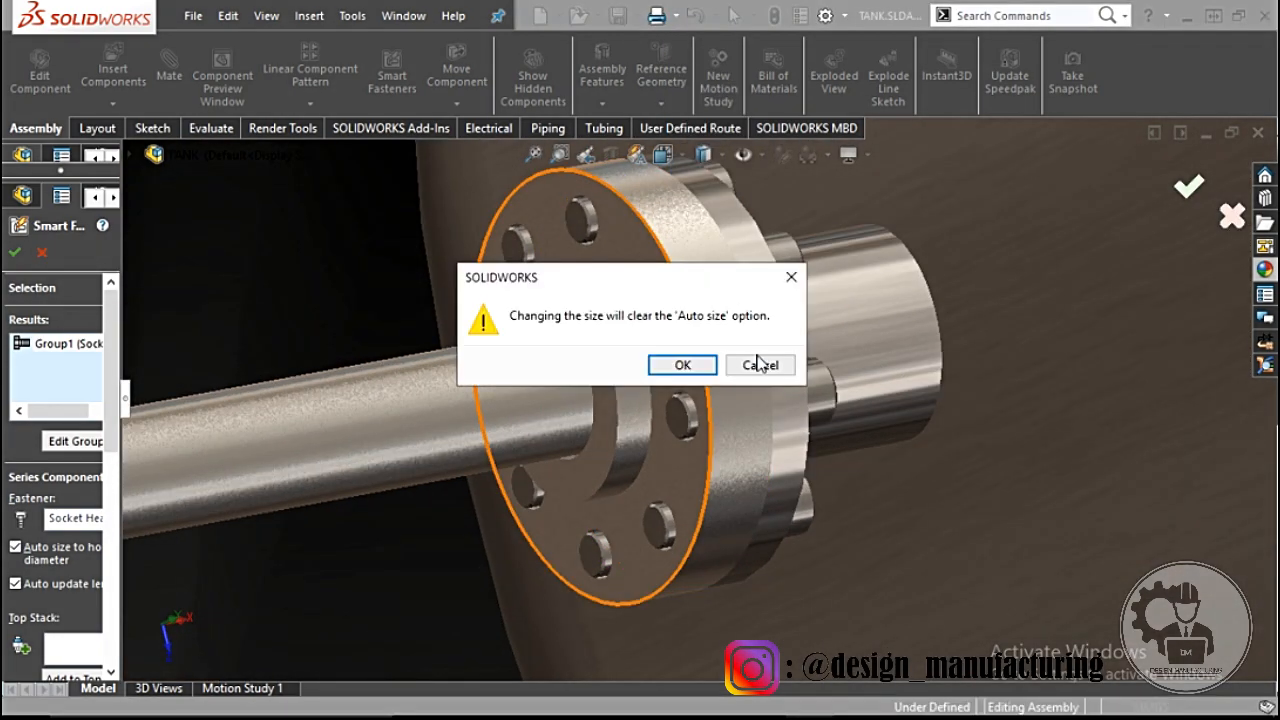
click(710, 367)
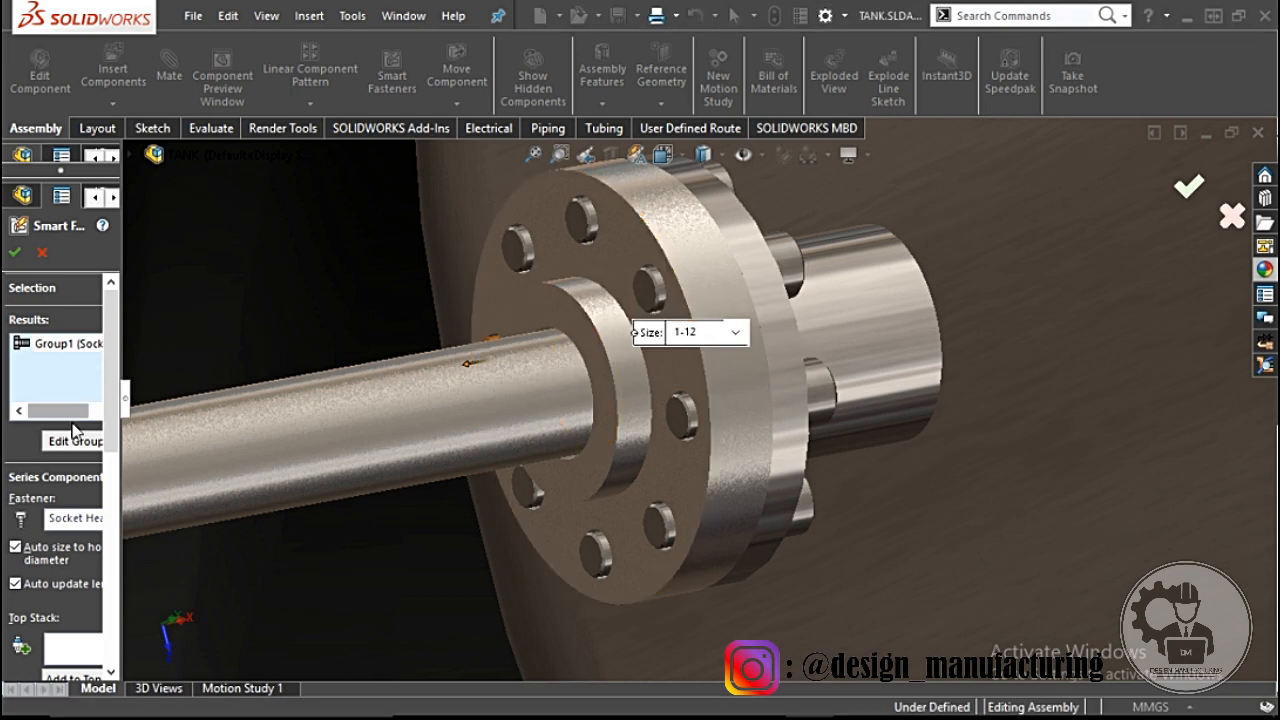
Step: Try to replace the socket head cap screws of the flange's fastener group with another fastener type
drag(120, 441, 230, 441)
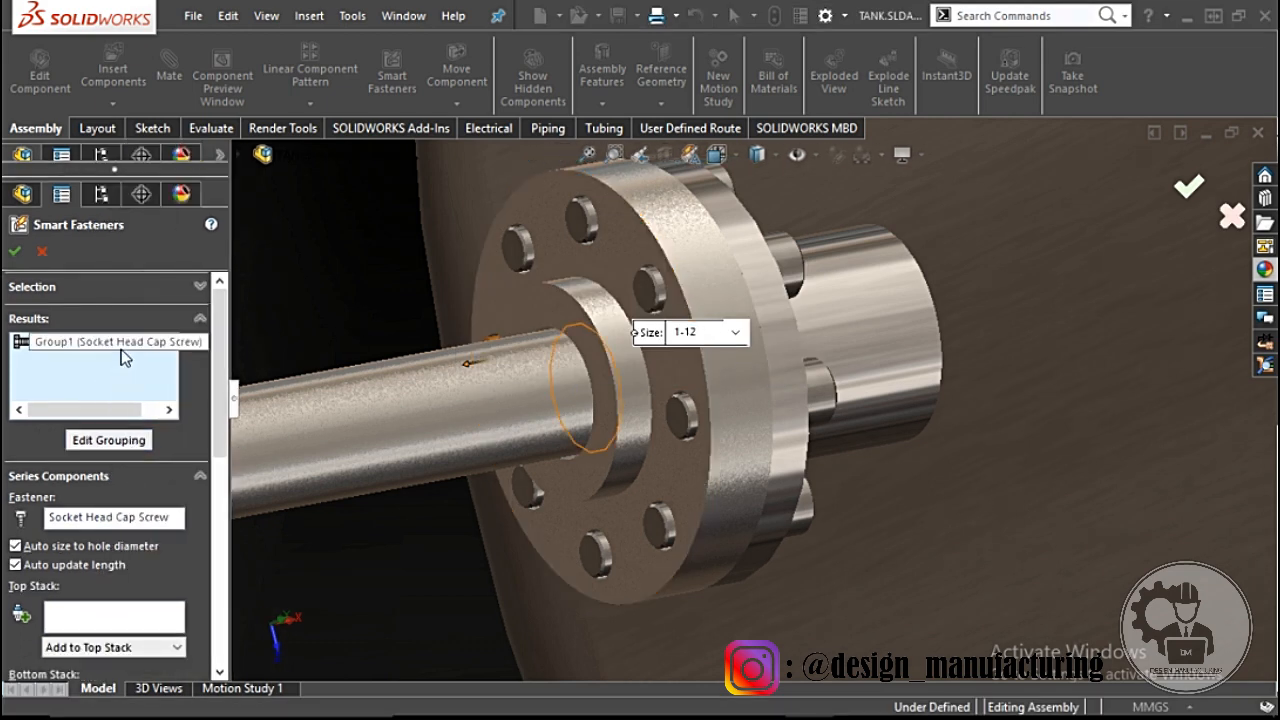
right_click(136, 521)
click(197, 531)
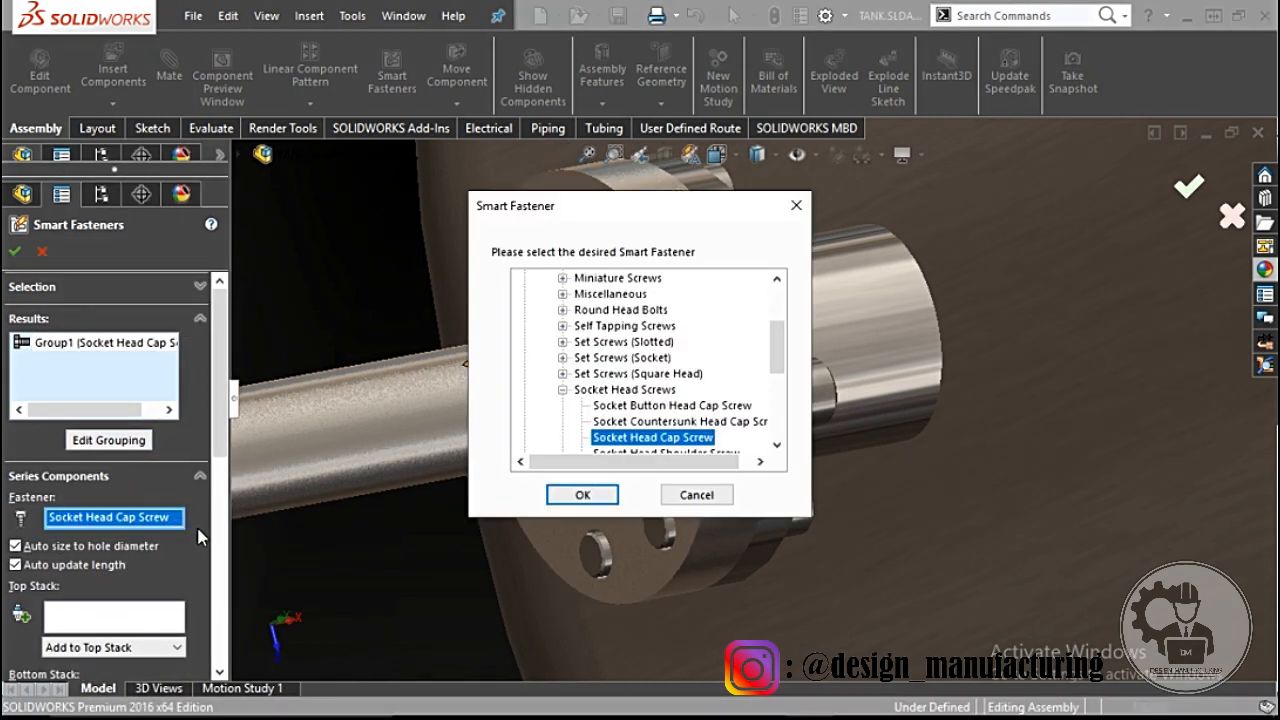
click(565, 391)
scroll(586, 340, up, 3)
double_click(590, 329)
click(588, 498)
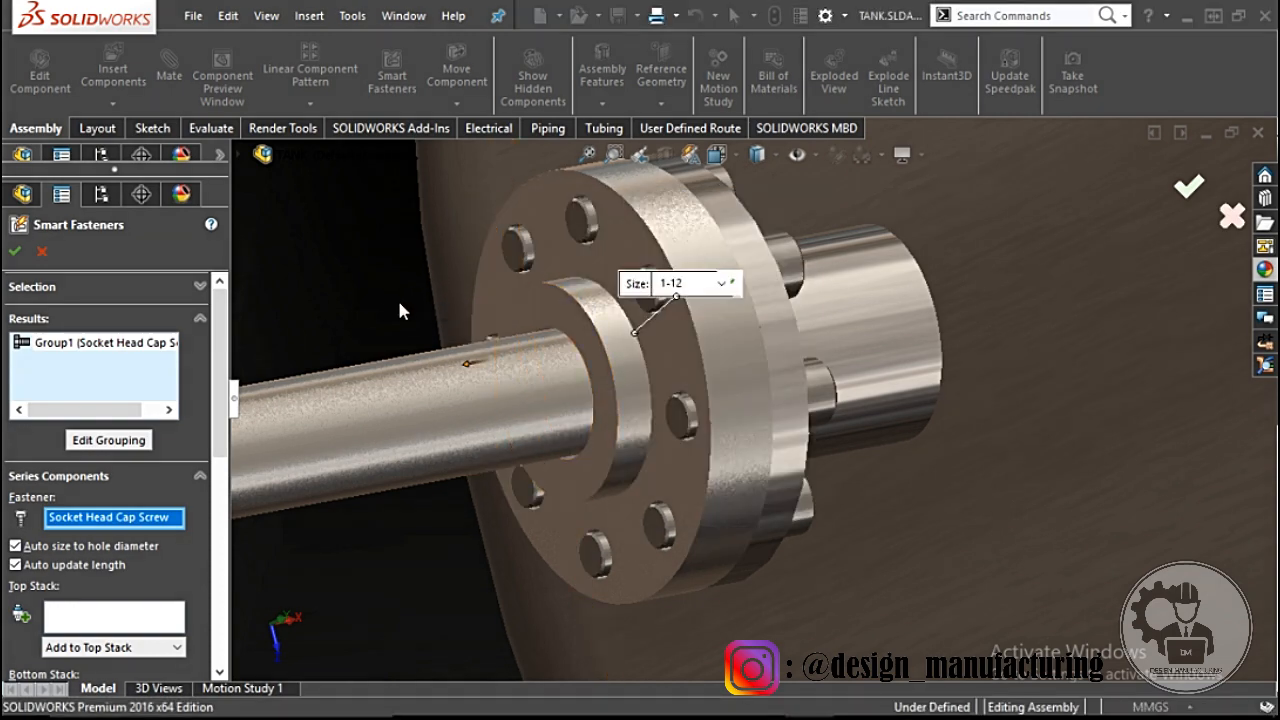
Step: Replace the socket head cap screws of the vertical tank flange's fastener group with the ANSI Inch Heavy Hex Bolt
middle_drag(400, 306, 360, 334)
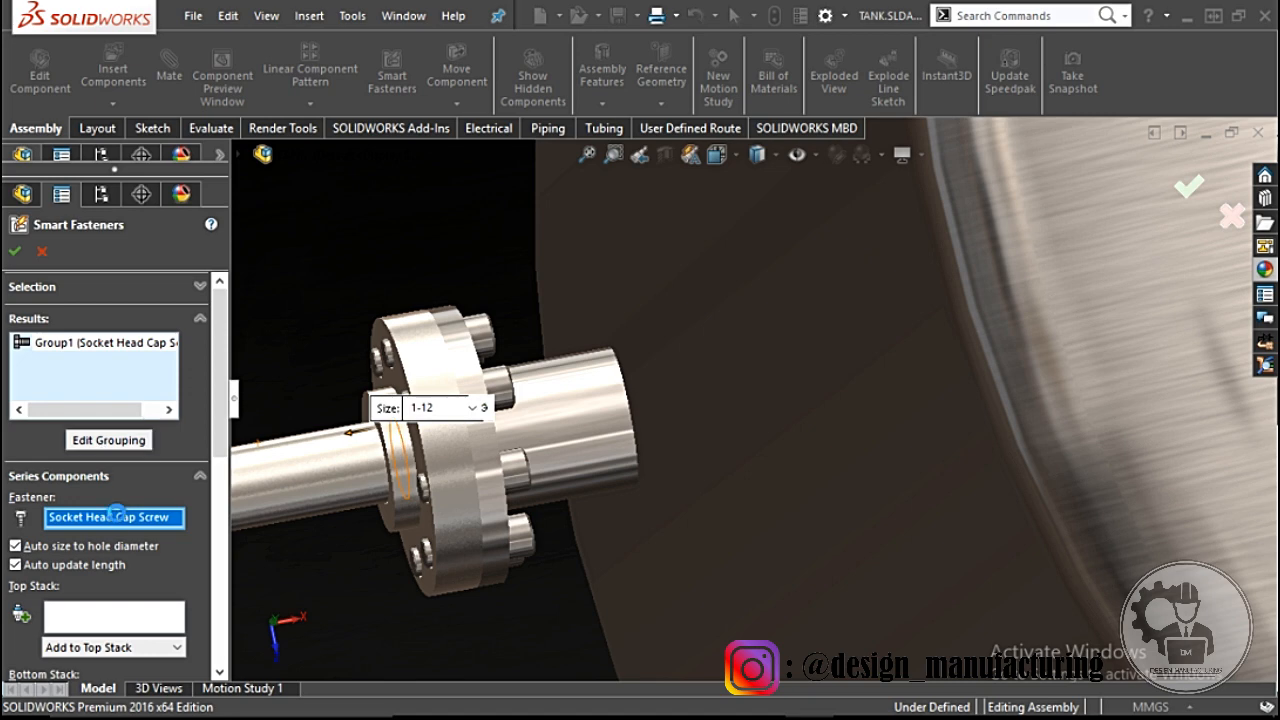
right_click(180, 518)
click(200, 531)
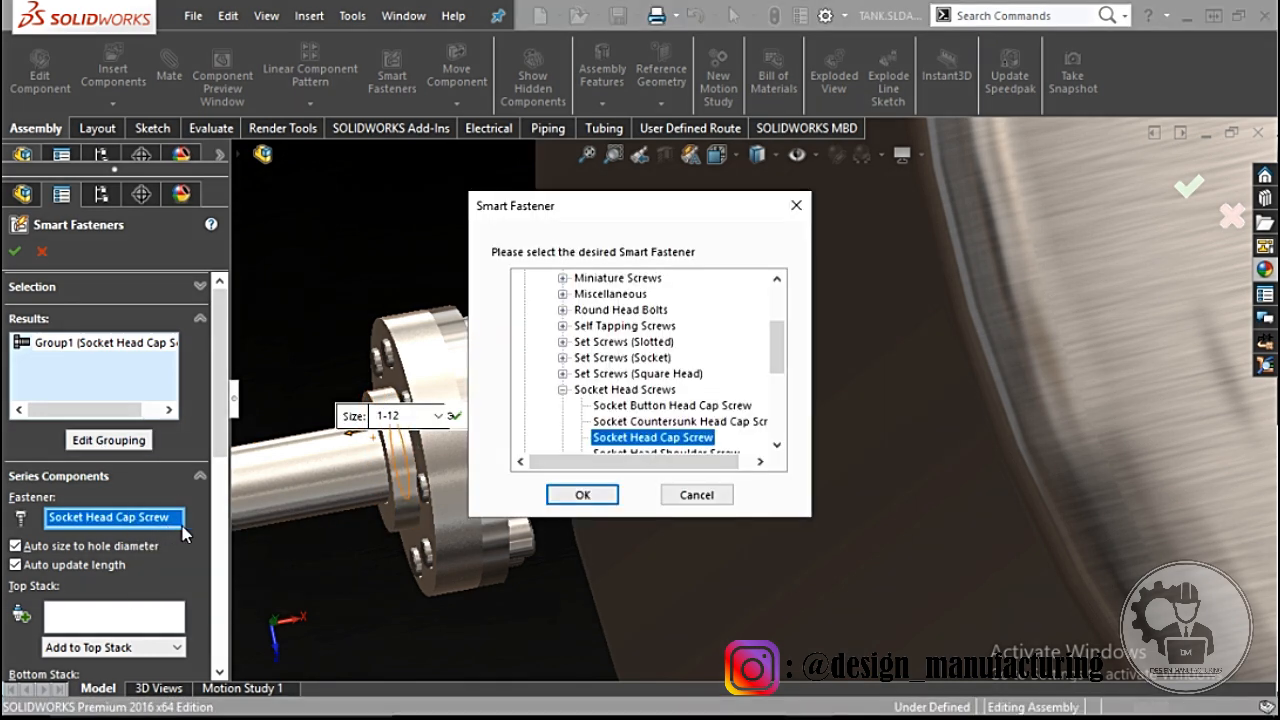
click(562, 430)
scroll(580, 390, up, 2)
double_click(600, 327)
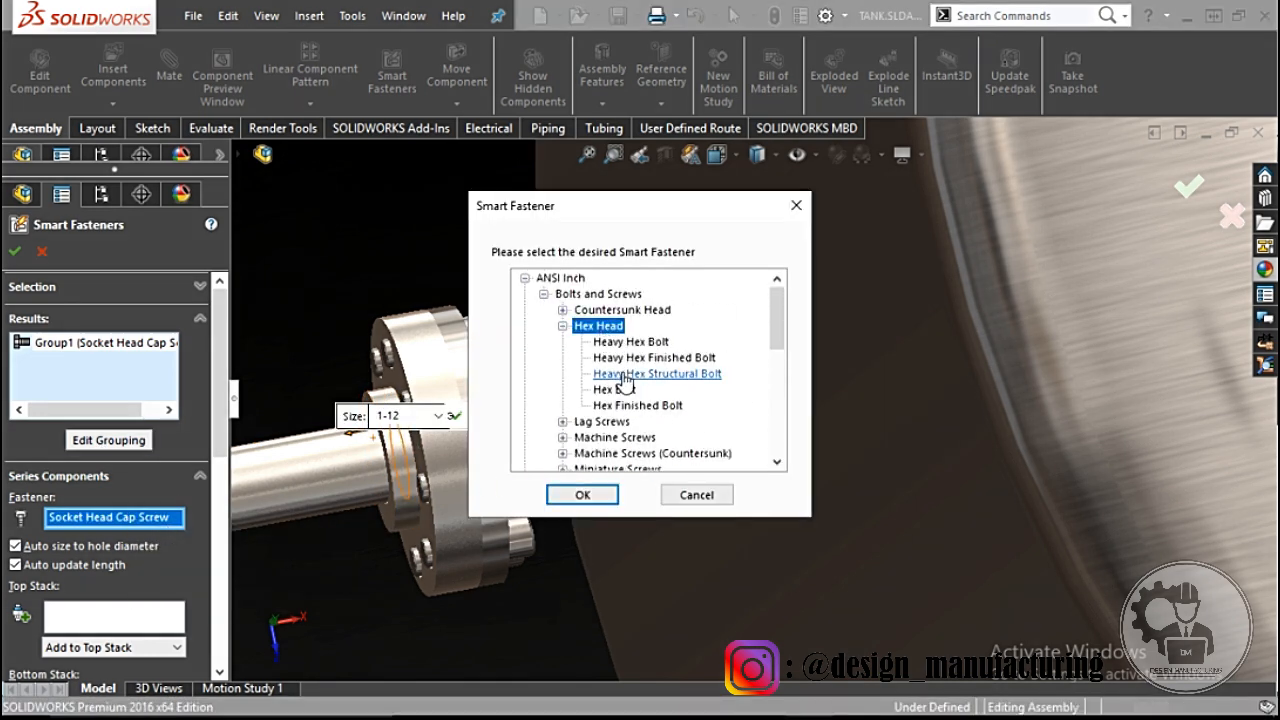
click(582, 494)
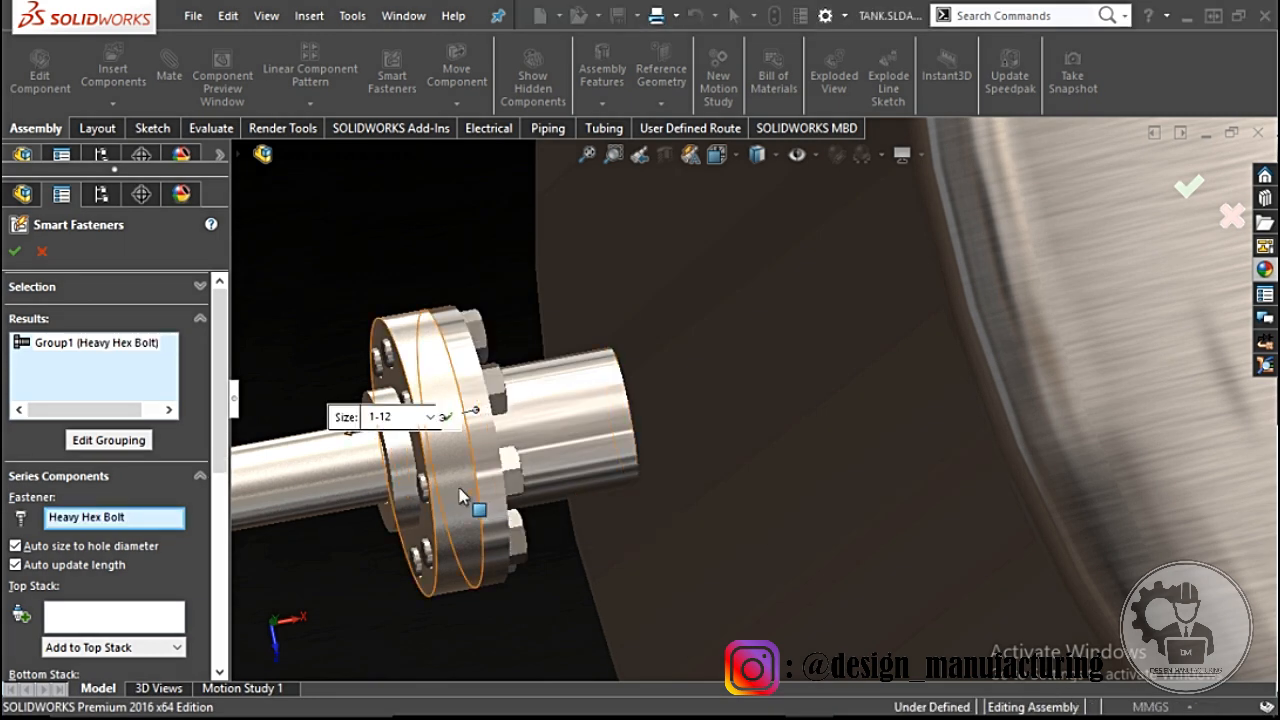
Step: Add a Hex Nut to the bottom stack of the heavy hex bolts, accept the fasteners and save the assembly
scroll(205, 568, down, 3)
click(165, 512)
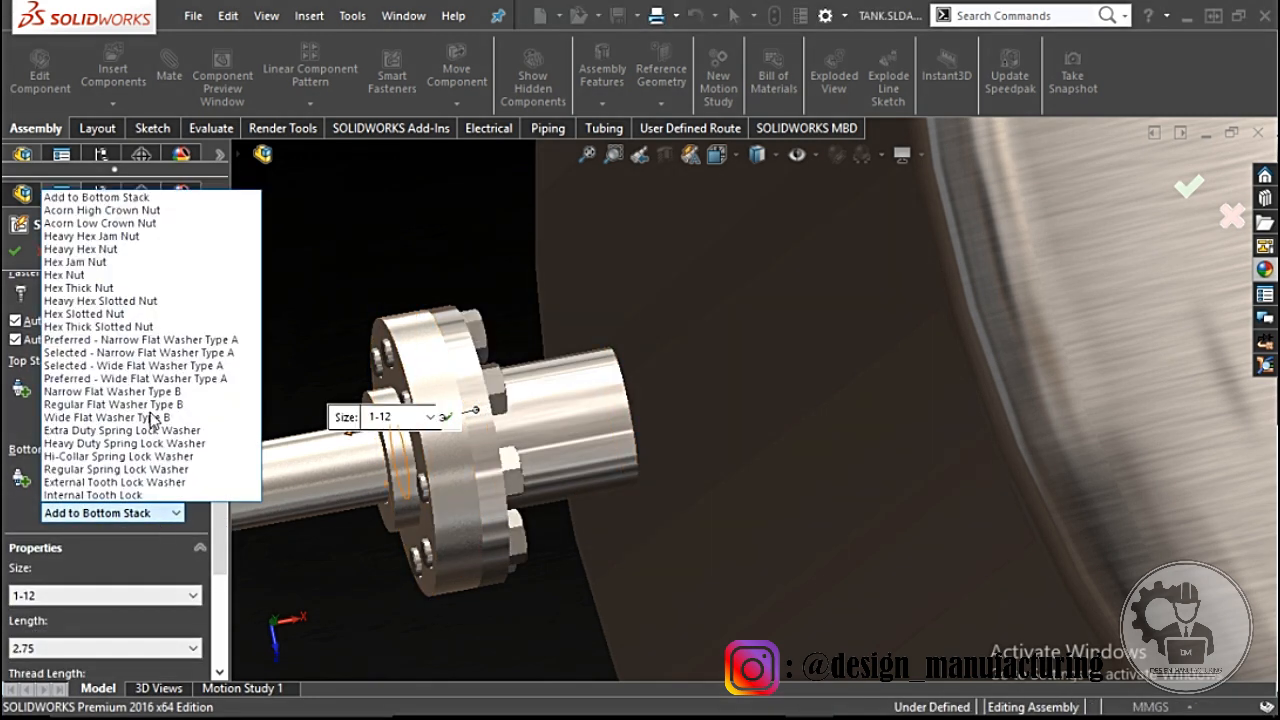
click(89, 275)
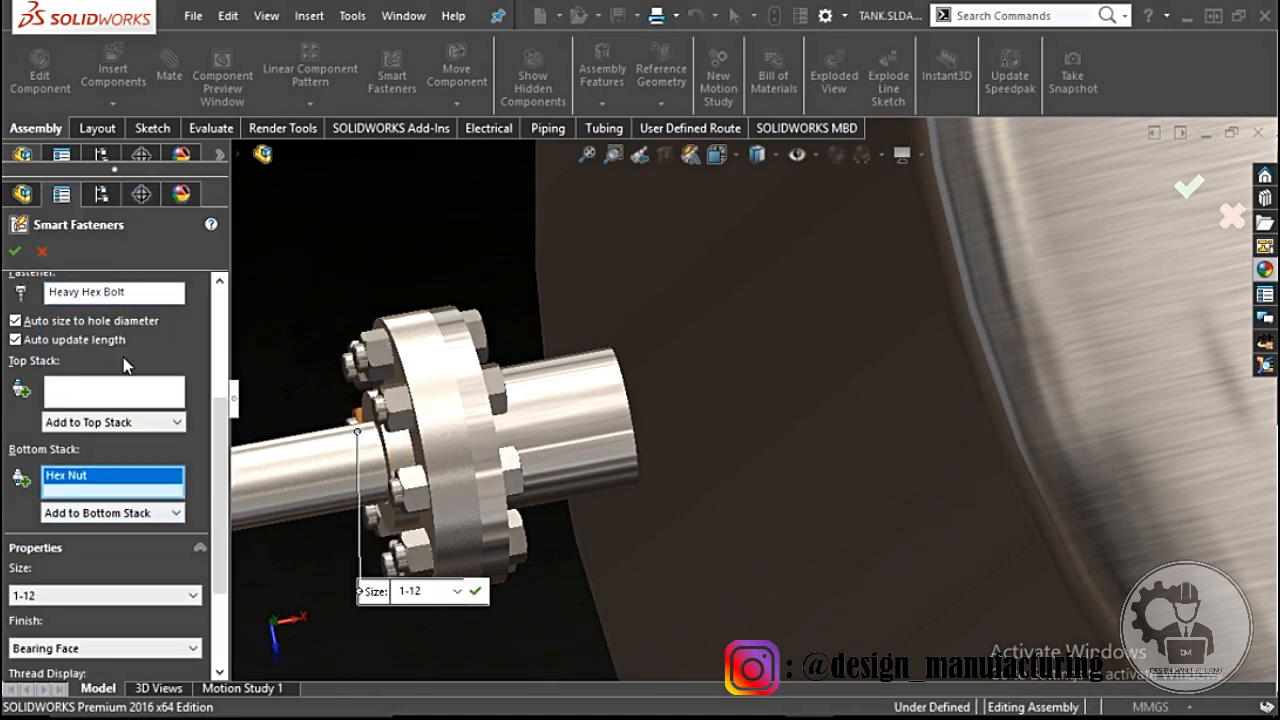
scroll(540, 410, up, 2)
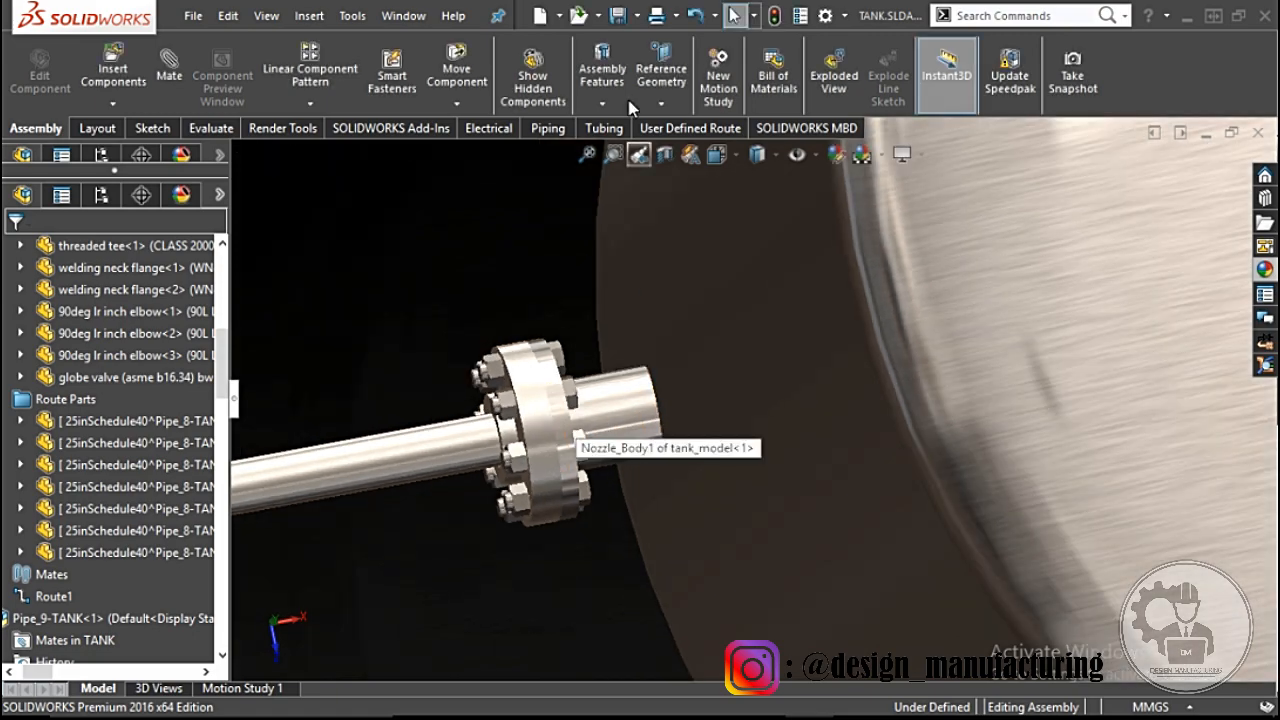
click(618, 15)
click(788, 418)
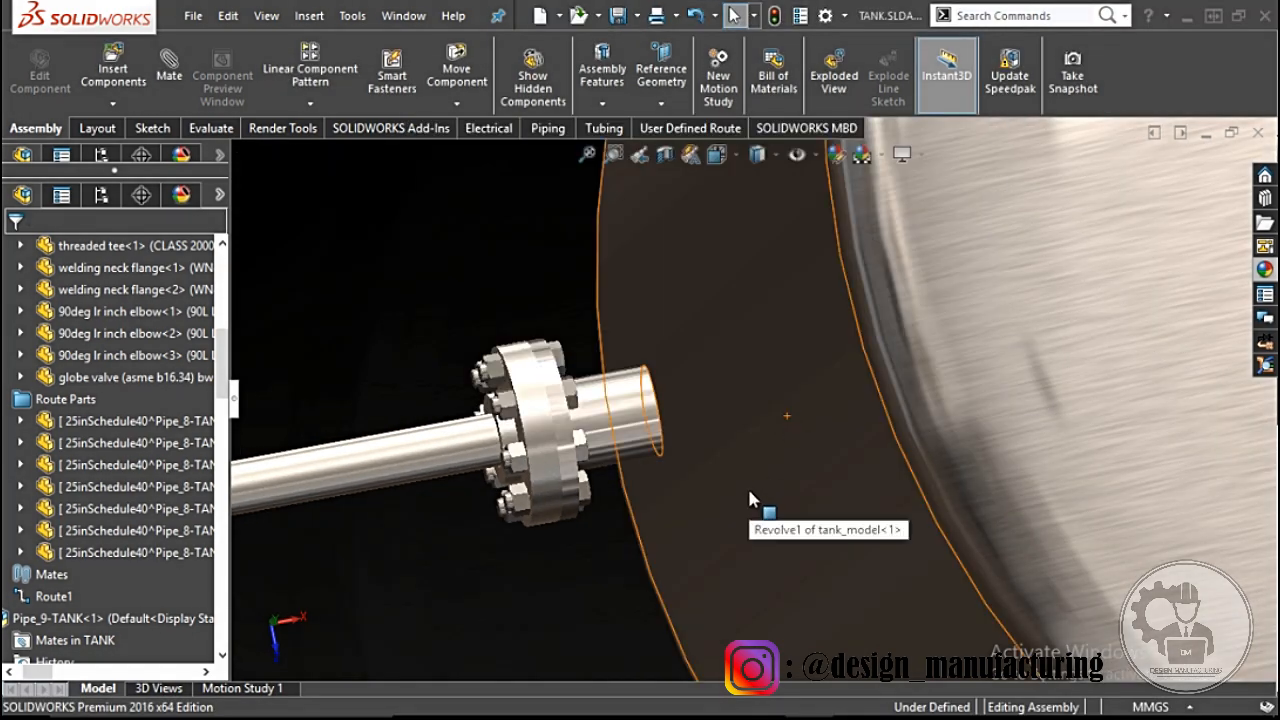
Step: Add Smart Fasteners to the bolt holes of the welding neck flange at the horizontal tank's nozzle
scroll(747, 488, up, 7)
middle_drag(745, 500, 420, 420)
scroll(681, 403, up, 6)
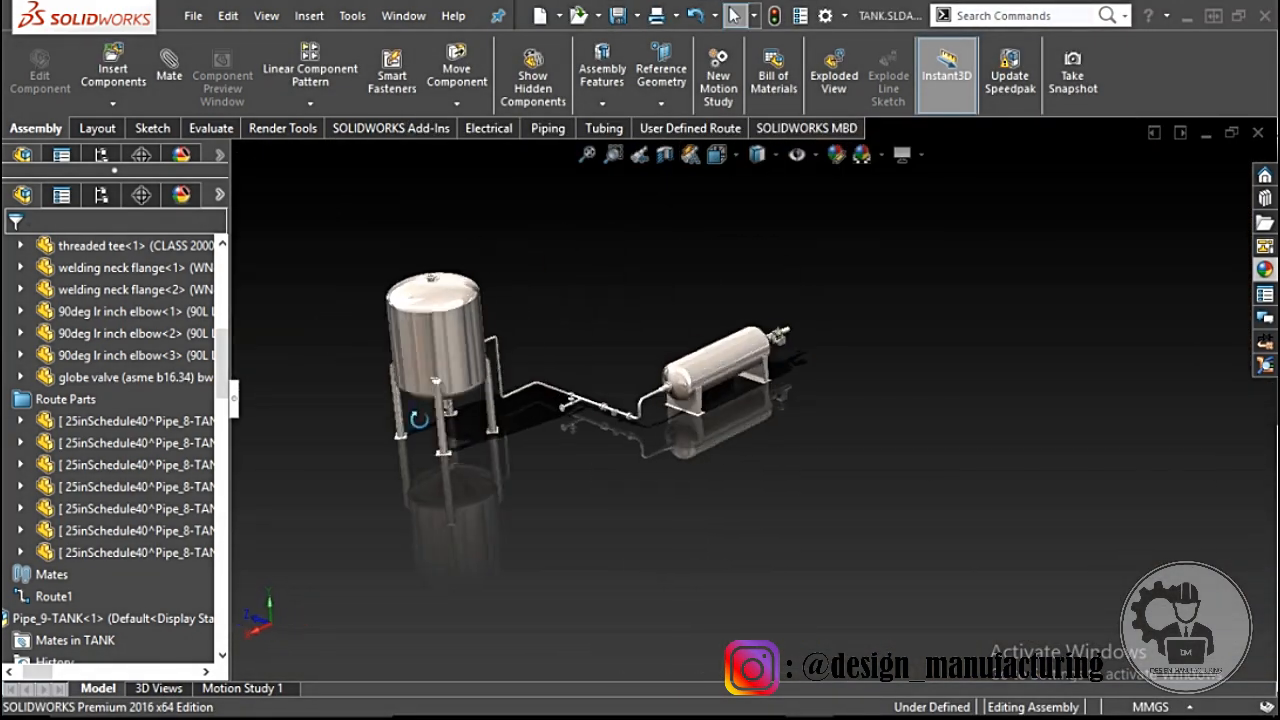
scroll(680, 389, down, 3)
scroll(735, 392, down, 10)
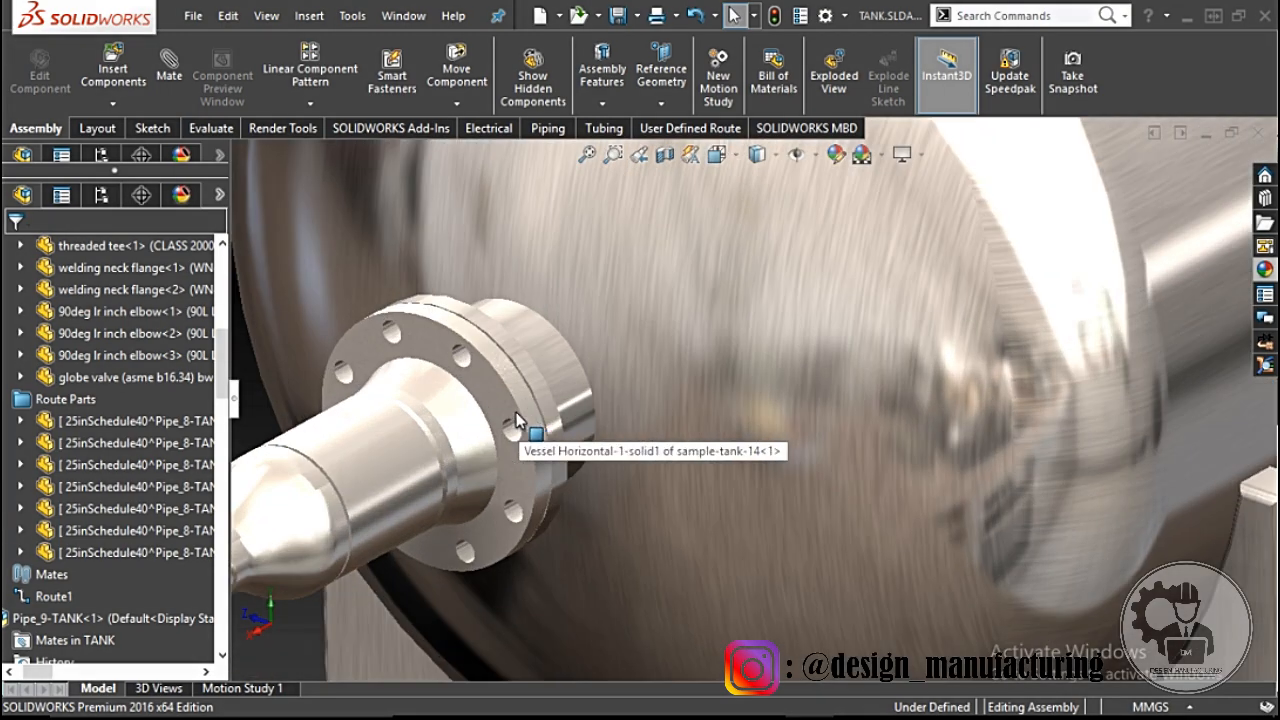
scroll(598, 422, down, 4)
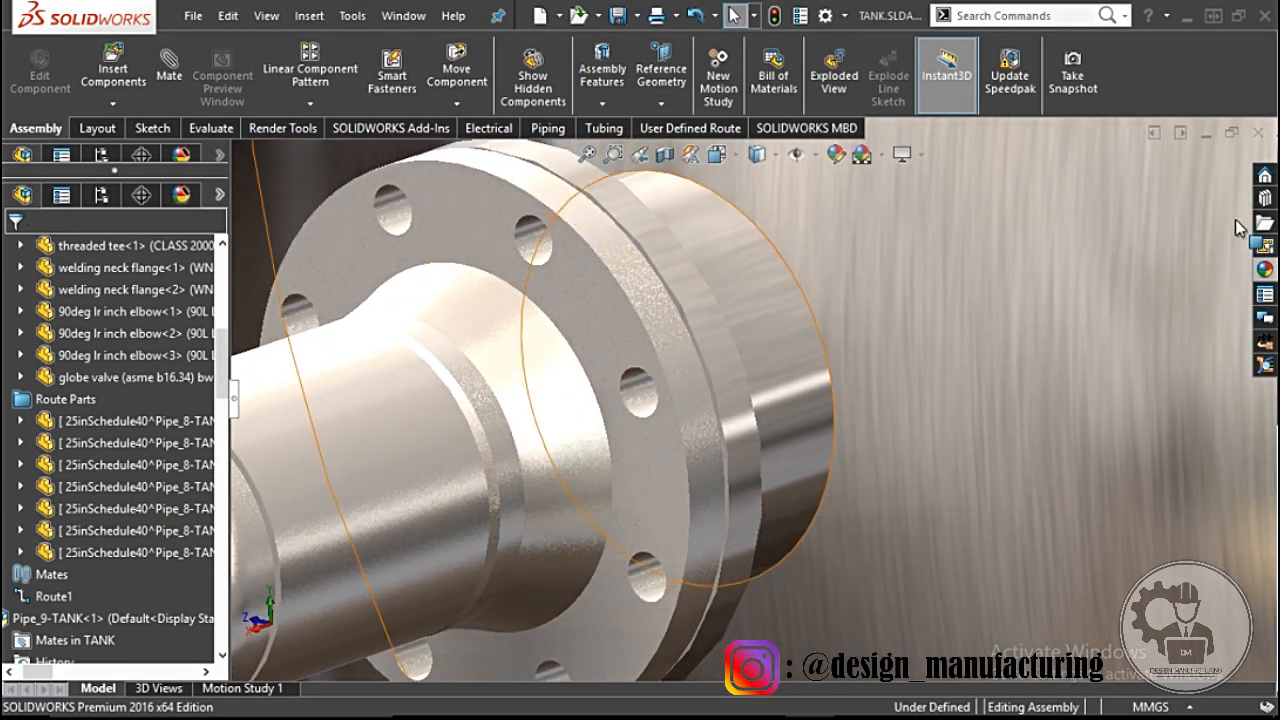
click(1263, 199)
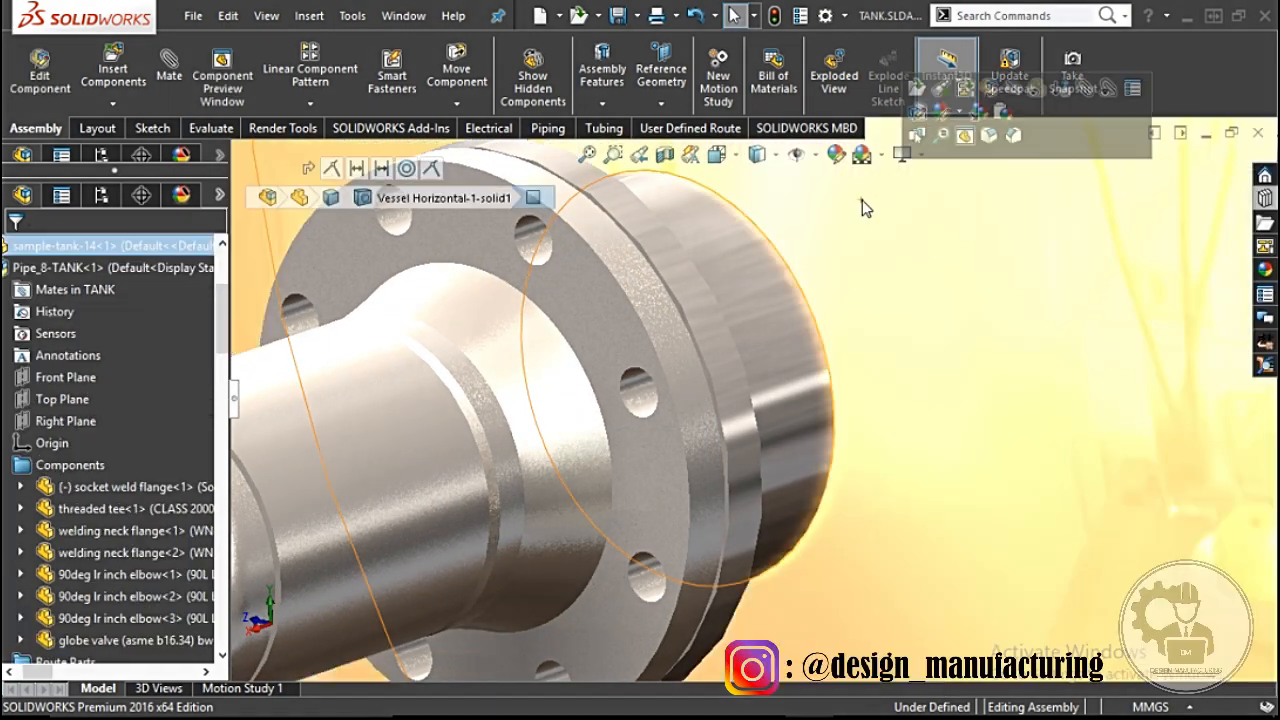
scroll(664, 349, up, 5)
click(392, 72)
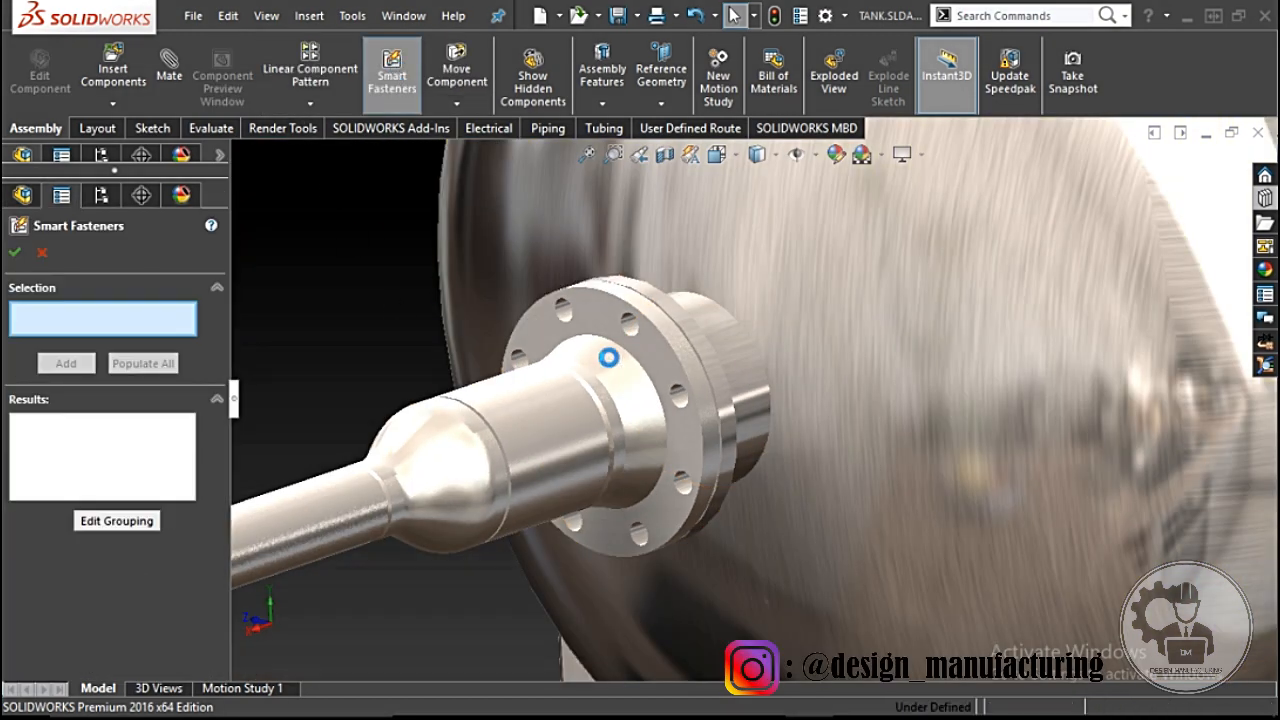
click(628, 324)
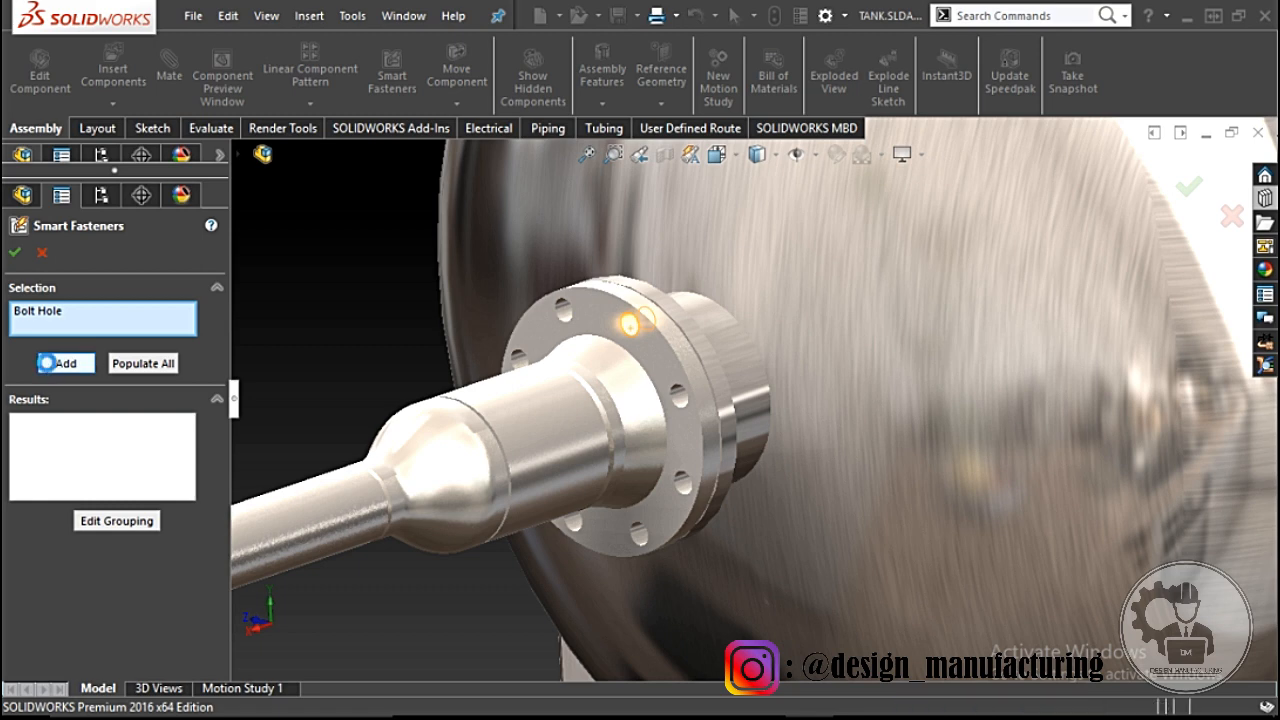
click(47, 363)
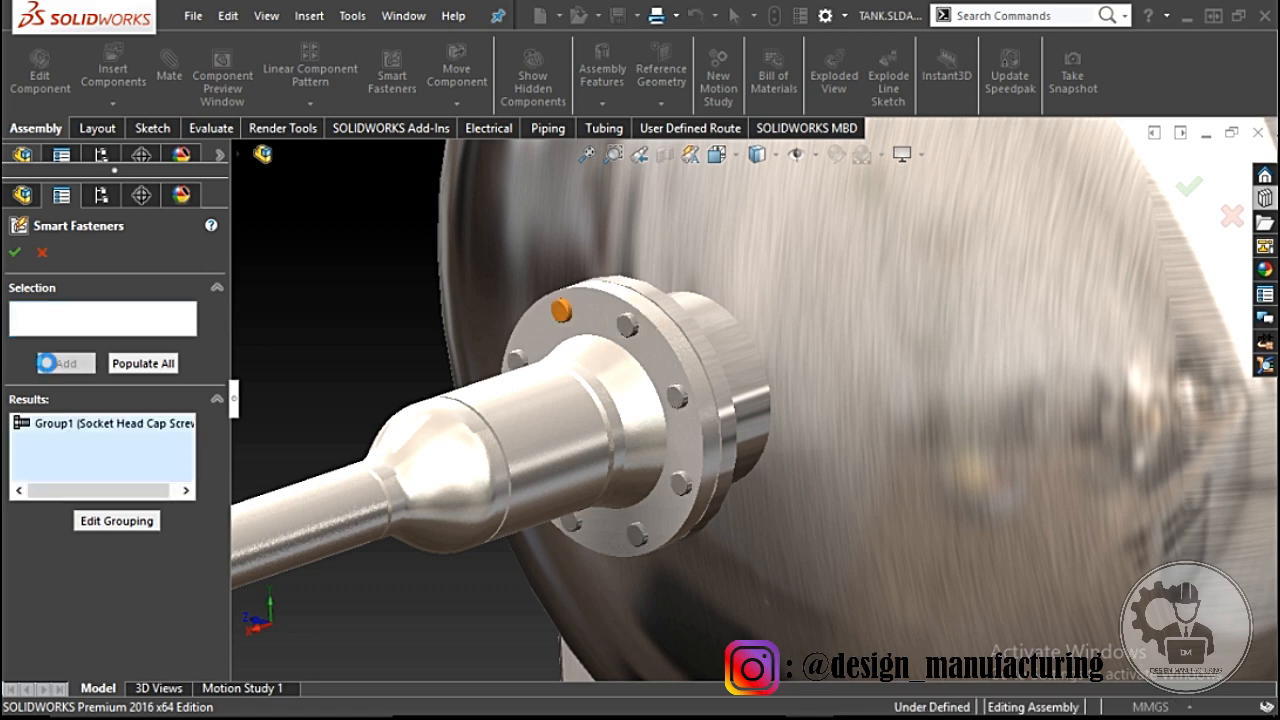
Step: Change the fastener type of the horizontal tank flange's group to the ANSI Inch Heavy Hex Bolt
drag(217, 441, 218, 467)
click(174, 461)
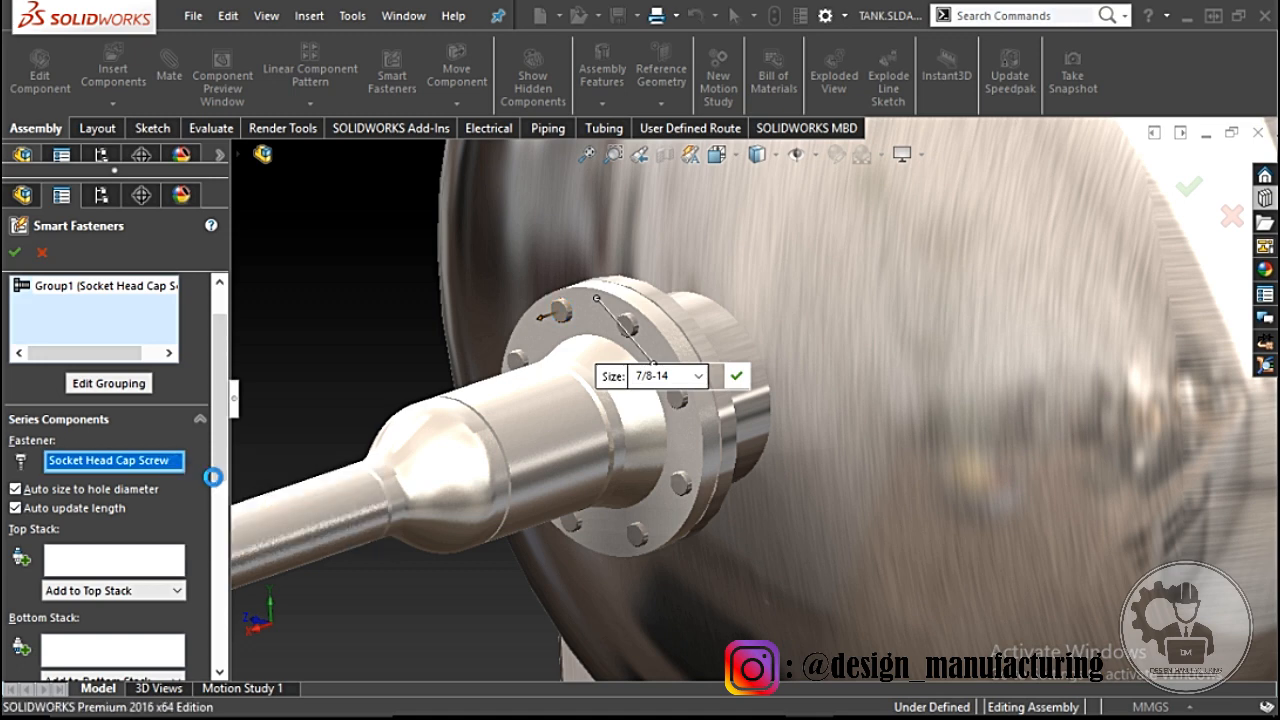
scroll(580, 400, up, 3)
click(563, 327)
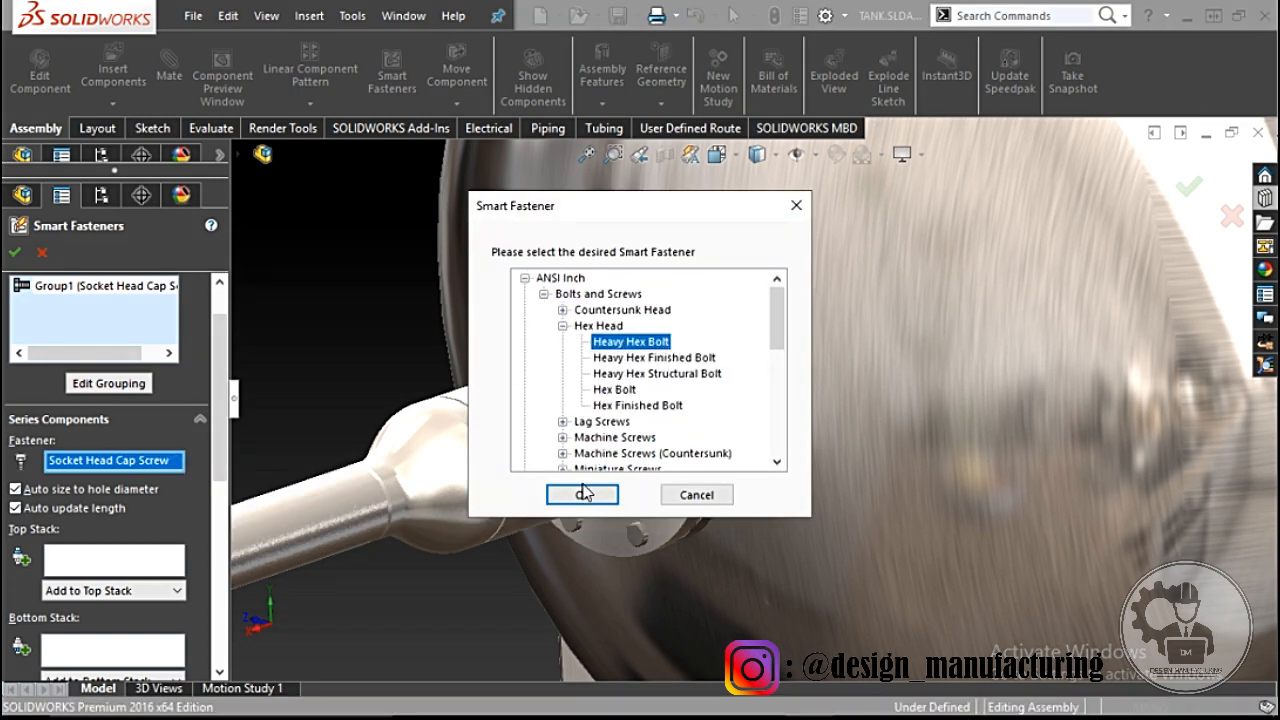
click(584, 494)
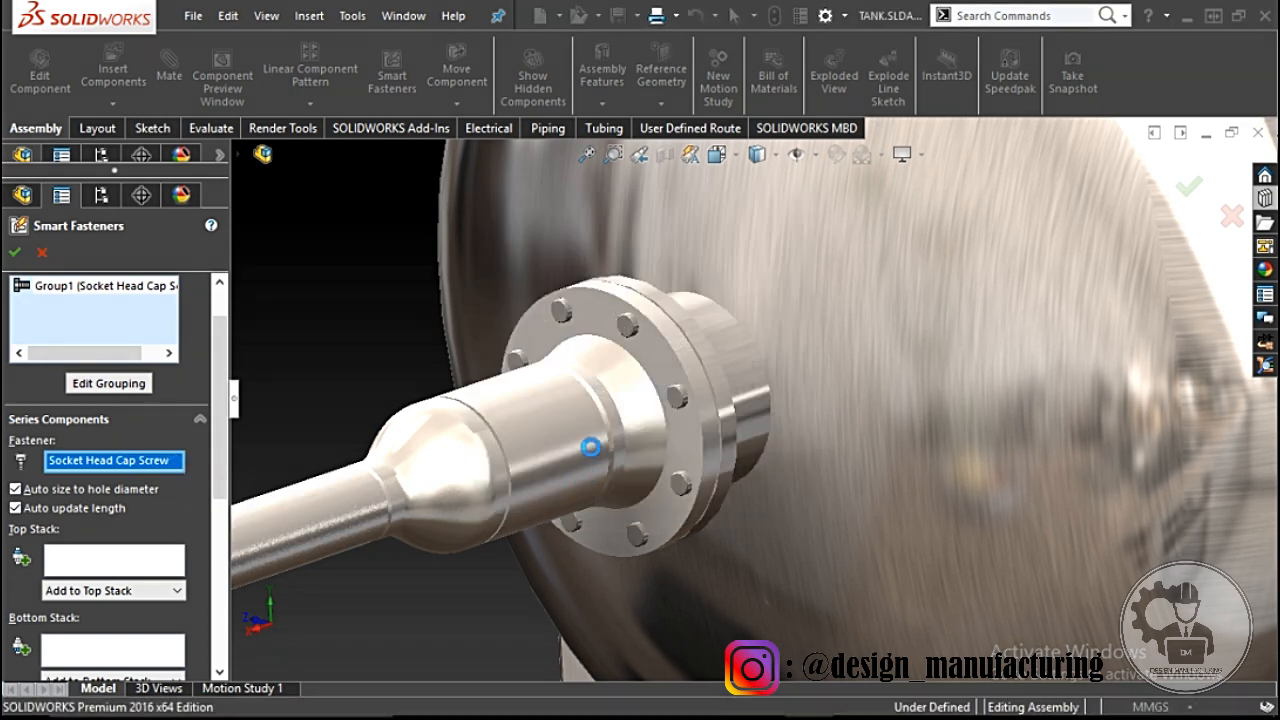
middle_drag(592, 449, 718, 370)
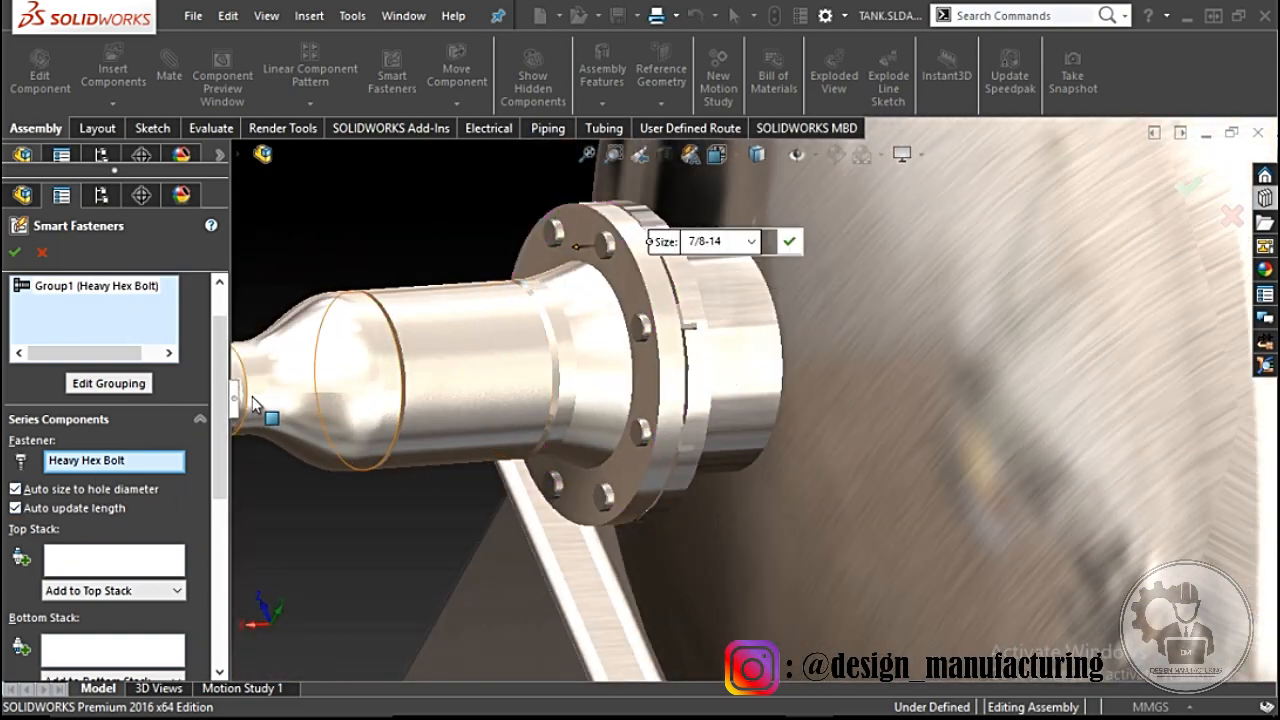
drag(222, 402, 220, 372)
click(85, 346)
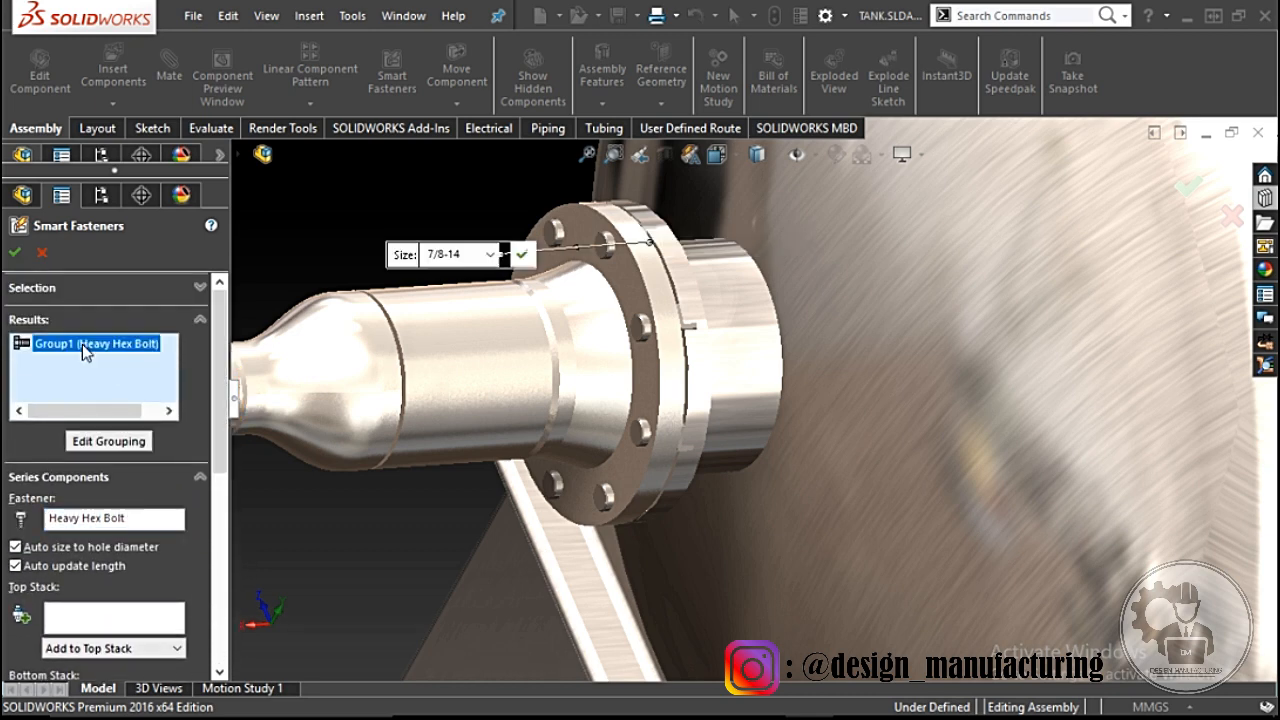
right_click(85, 351)
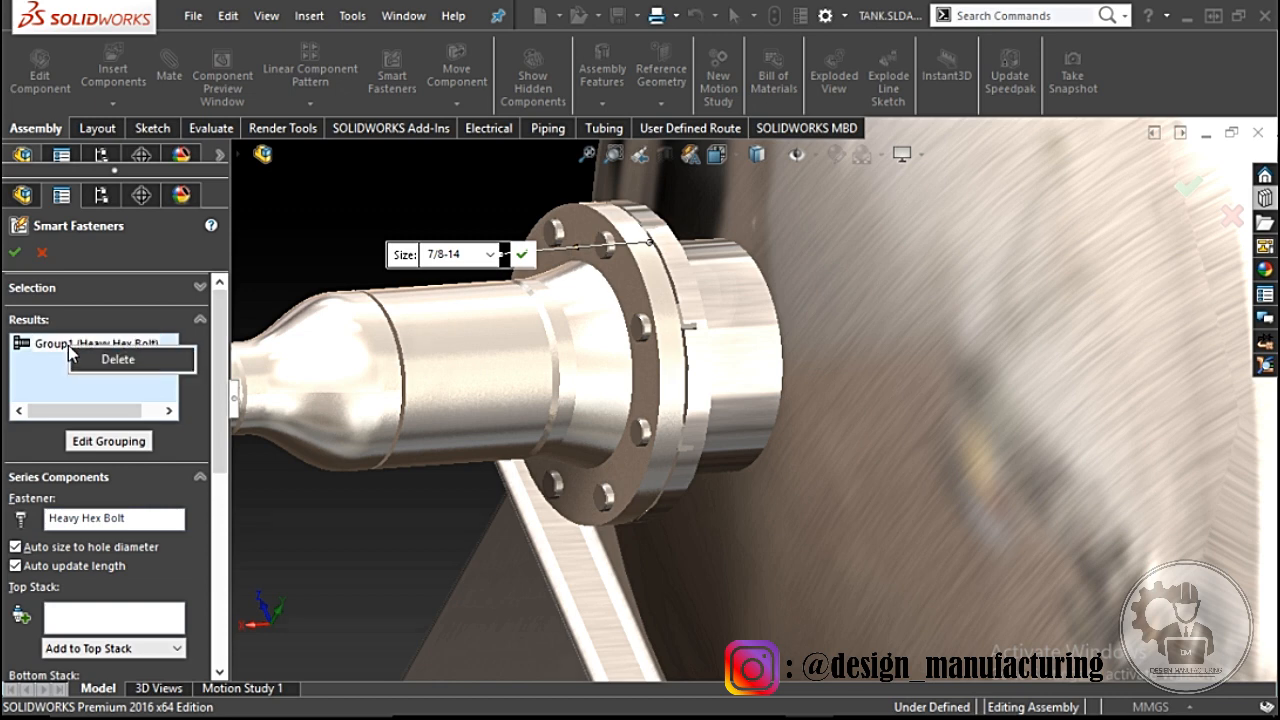
click(51, 344)
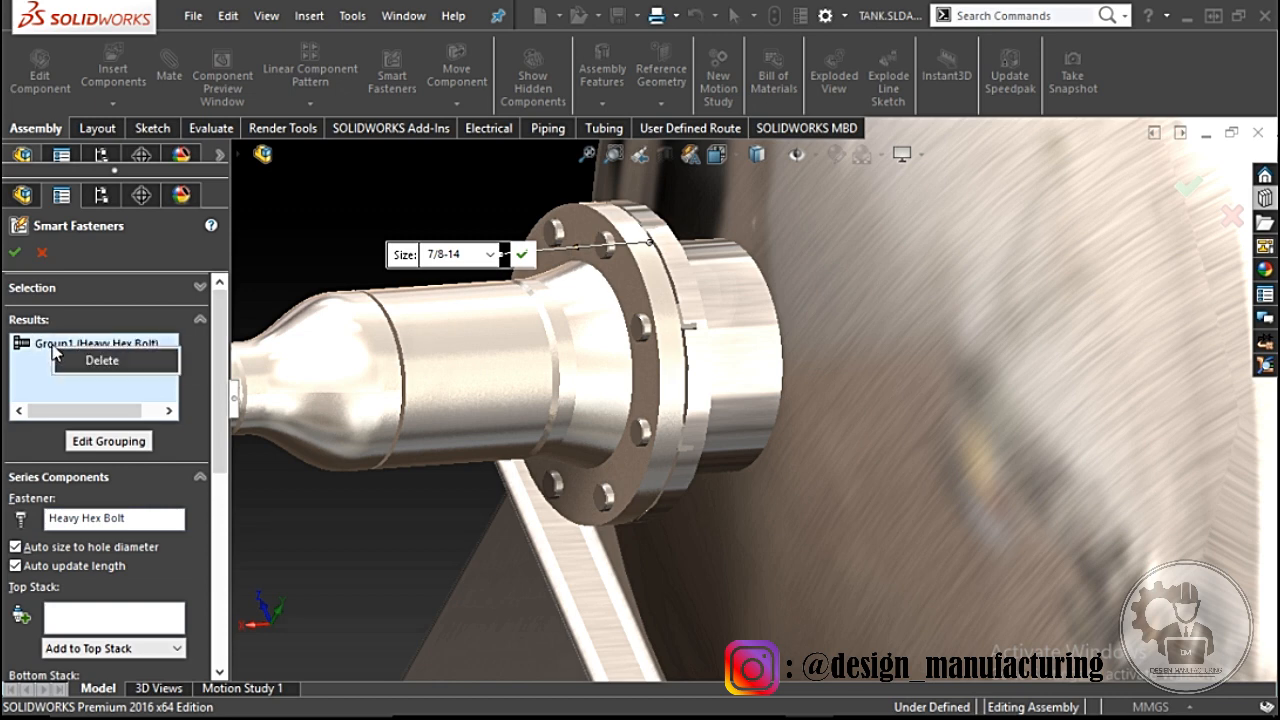
click(30, 343)
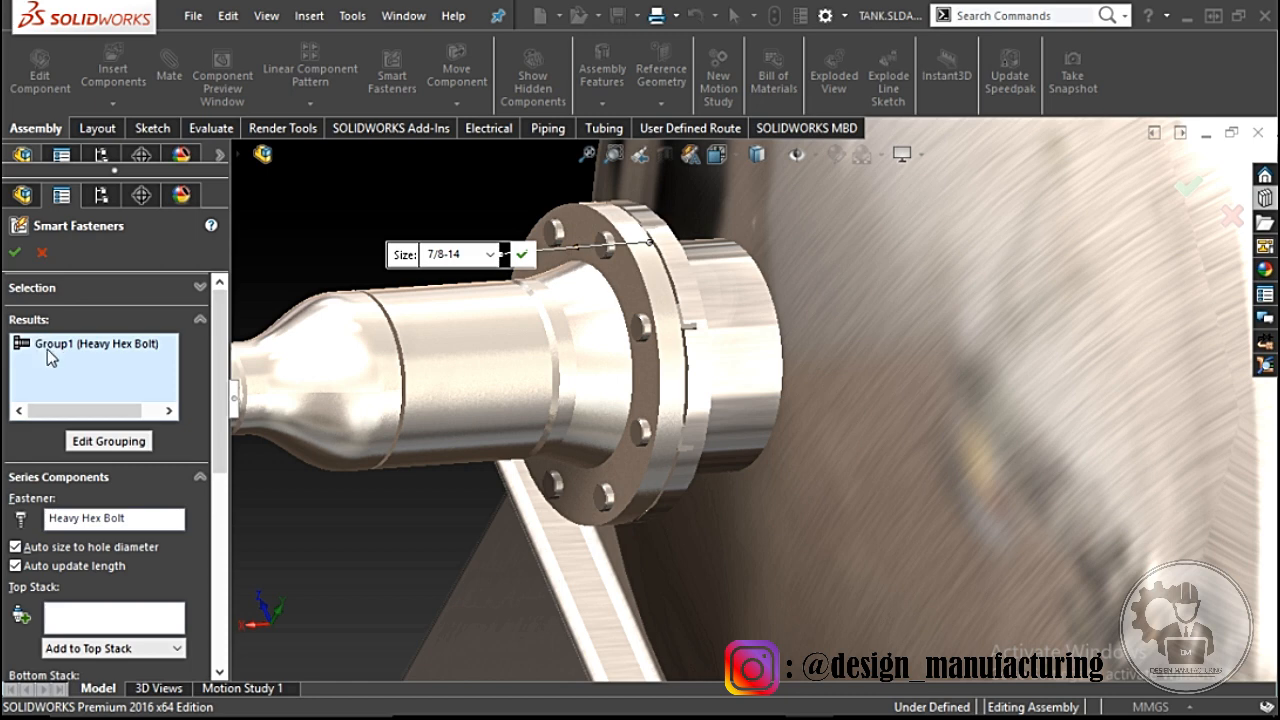
Step: Flip the series of heavy hex bolts in the fastener grouping so the heads sit on the pipe side of the flange
click(122, 441)
right_click(78, 435)
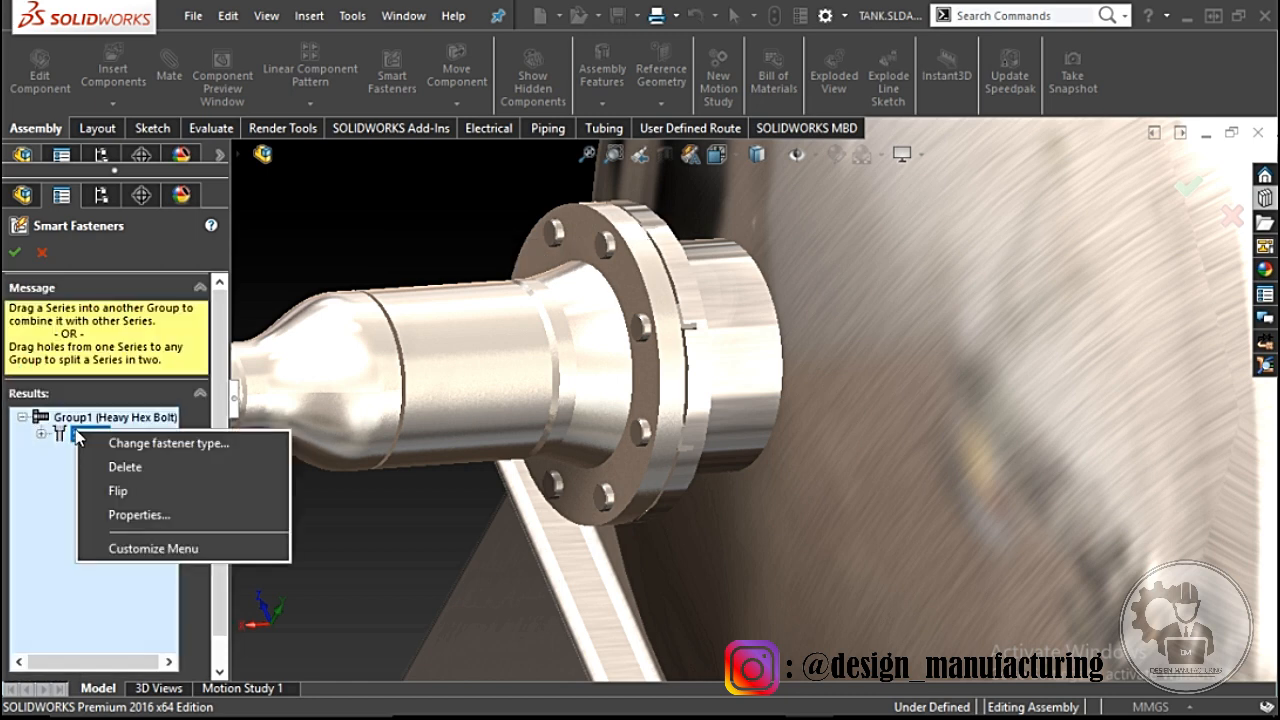
click(42, 434)
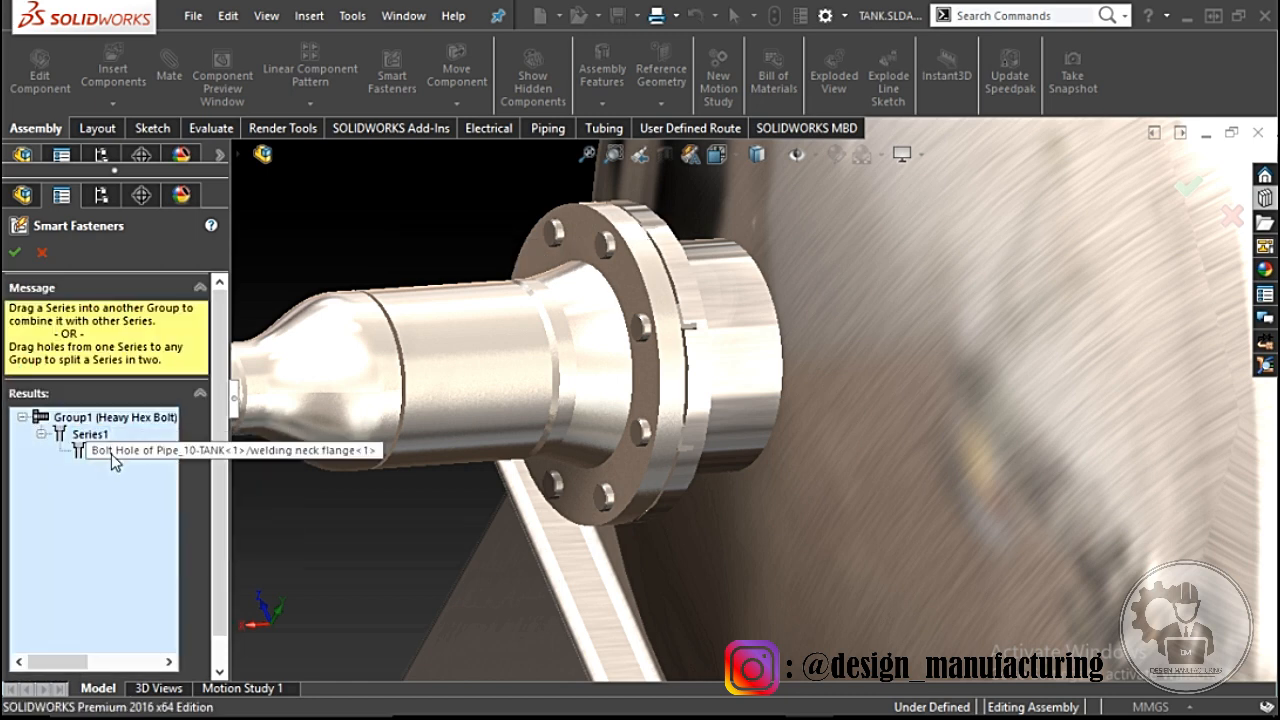
right_click(78, 436)
click(119, 496)
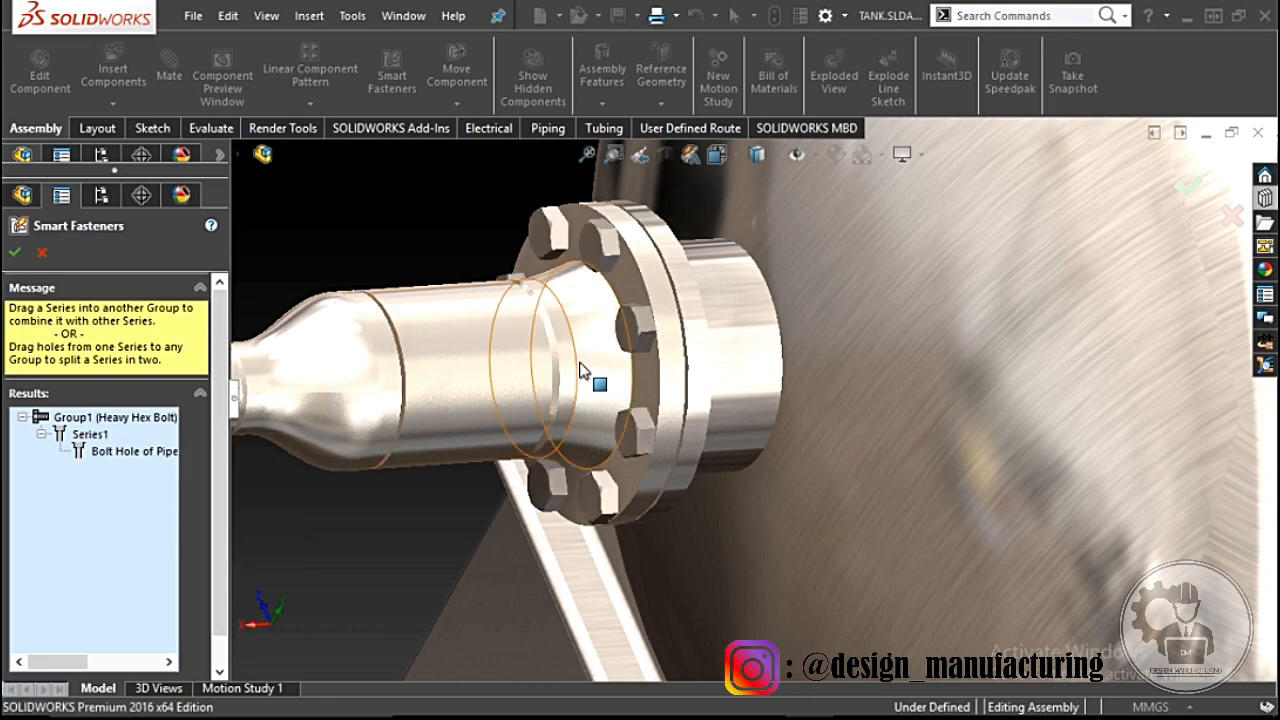
scroll(580, 362, up, 1)
middle_drag(580, 362, 560, 391)
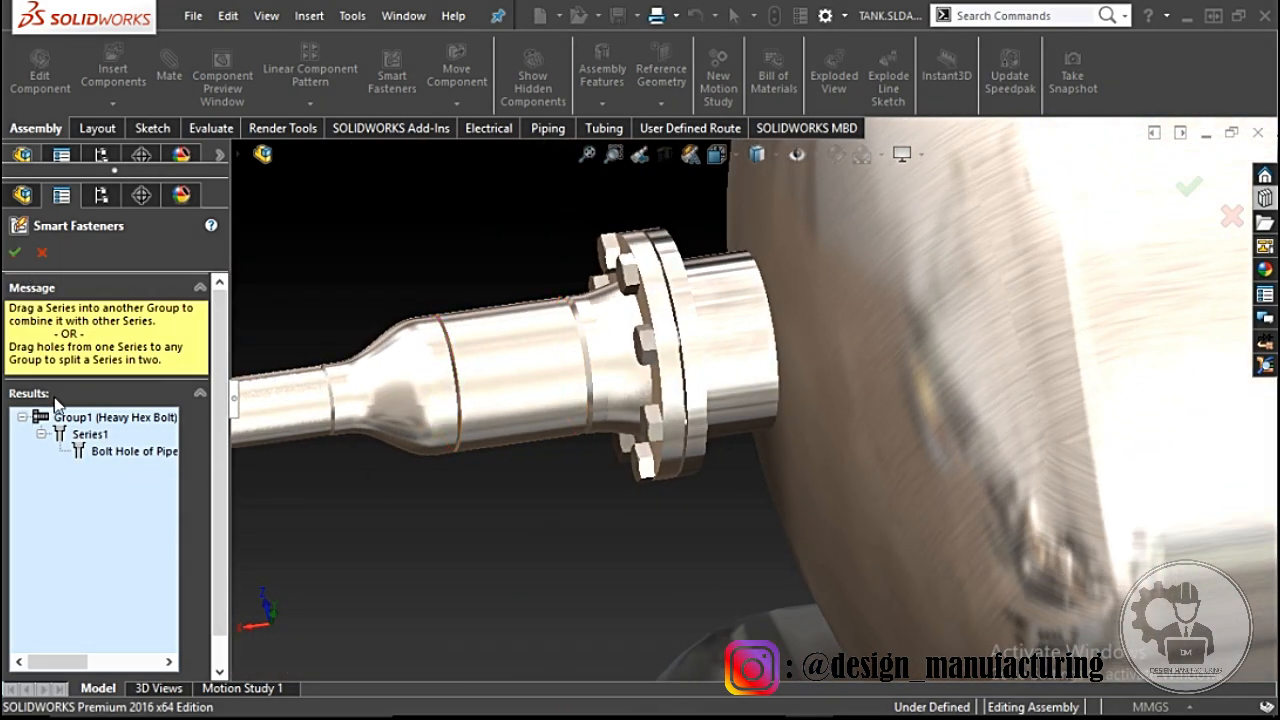
Step: Adjust the heavy hex bolts' length manually, allowing Auto update length to be cleared, and accept the horizontal tank flange's fasteners
click(30, 419)
scroll(190, 506, down, 1)
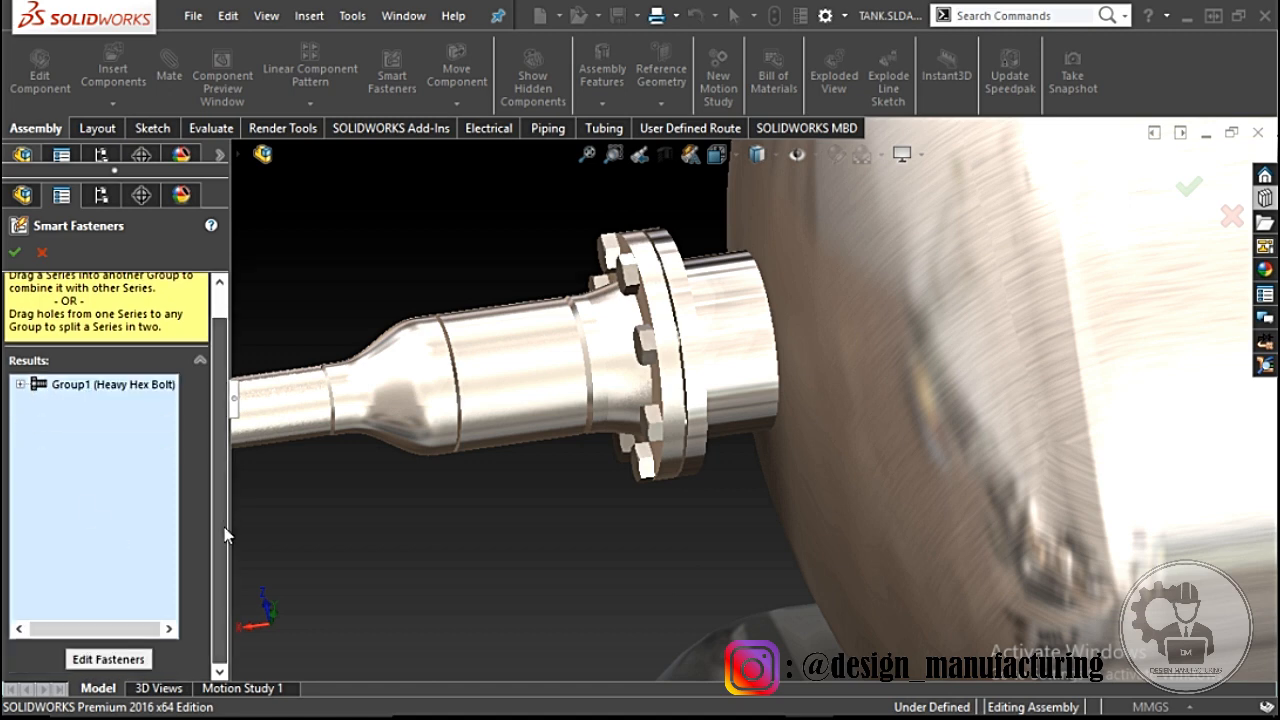
click(125, 662)
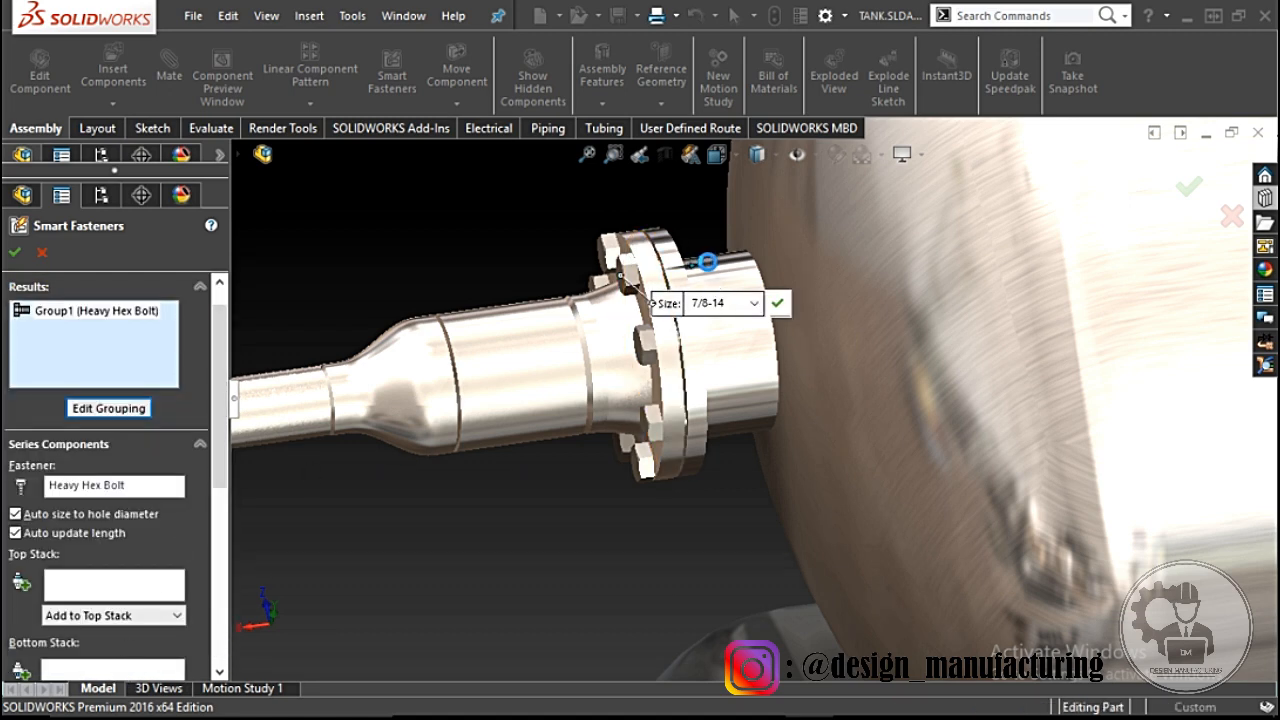
drag(708, 270, 708, 265)
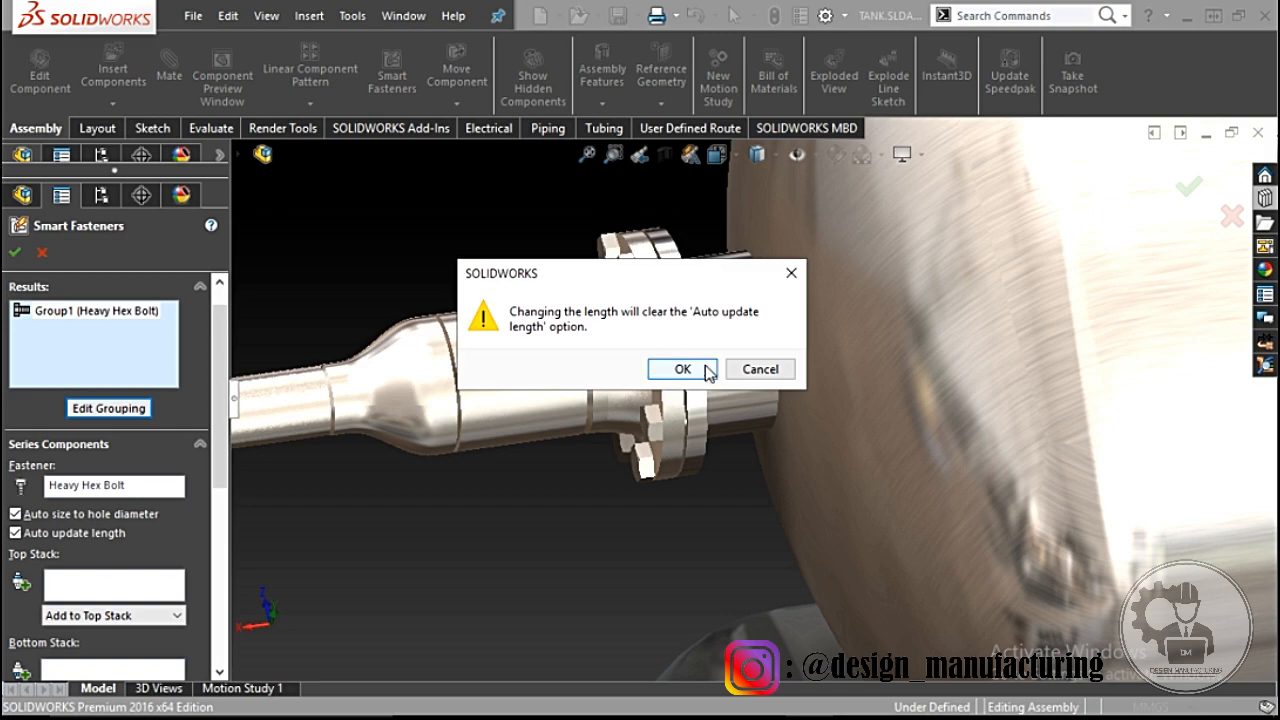
click(705, 372)
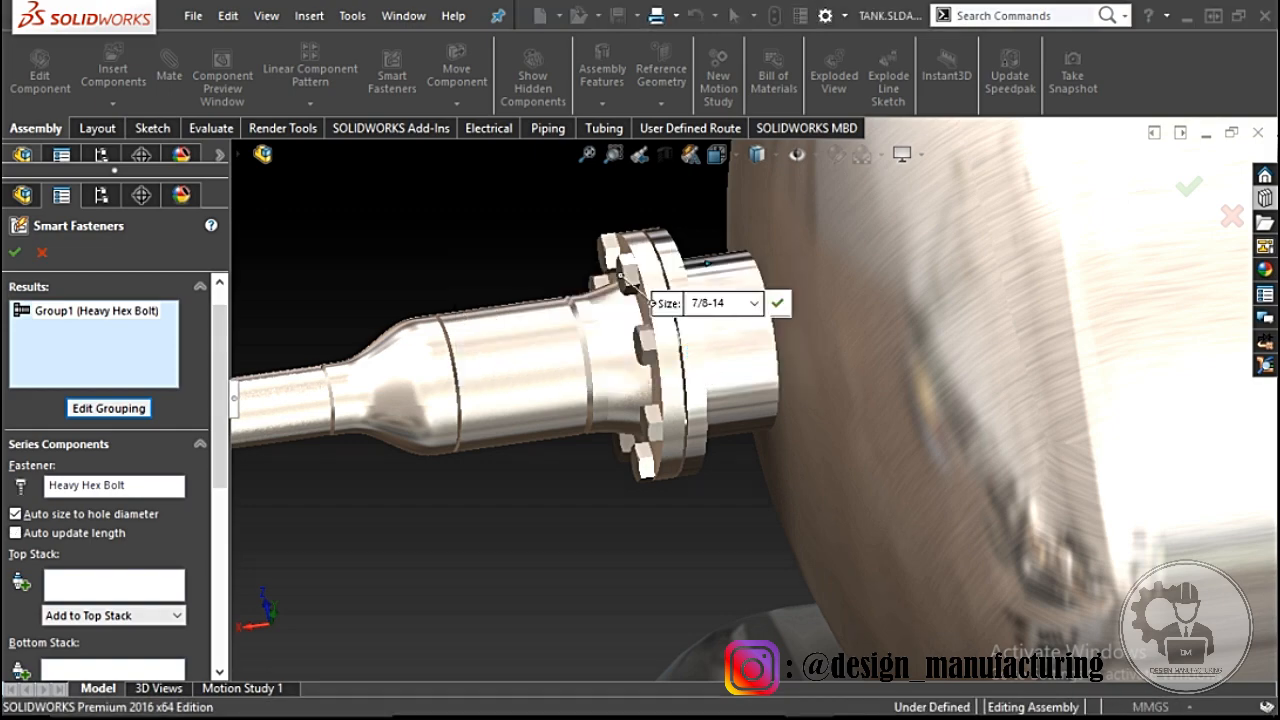
mouse_move(701, 356)
middle_down()
mouse_move(672, 346)
mouse_move(686, 372)
middle_up()
scroll(700, 384, up, 4)
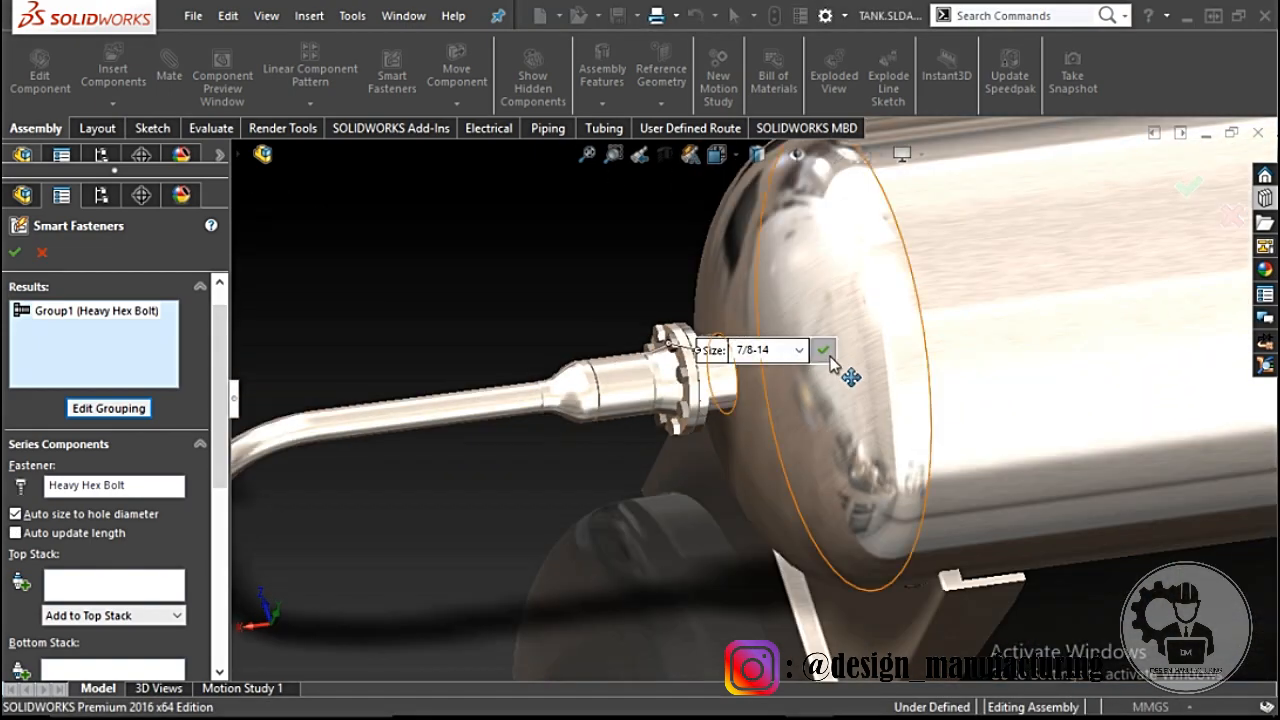
click(823, 350)
Step: Examine the whole tank assembly, including both vessels, the connecting pipe run and the valve behind the horizontal tank
scroll(722, 392, up, 5)
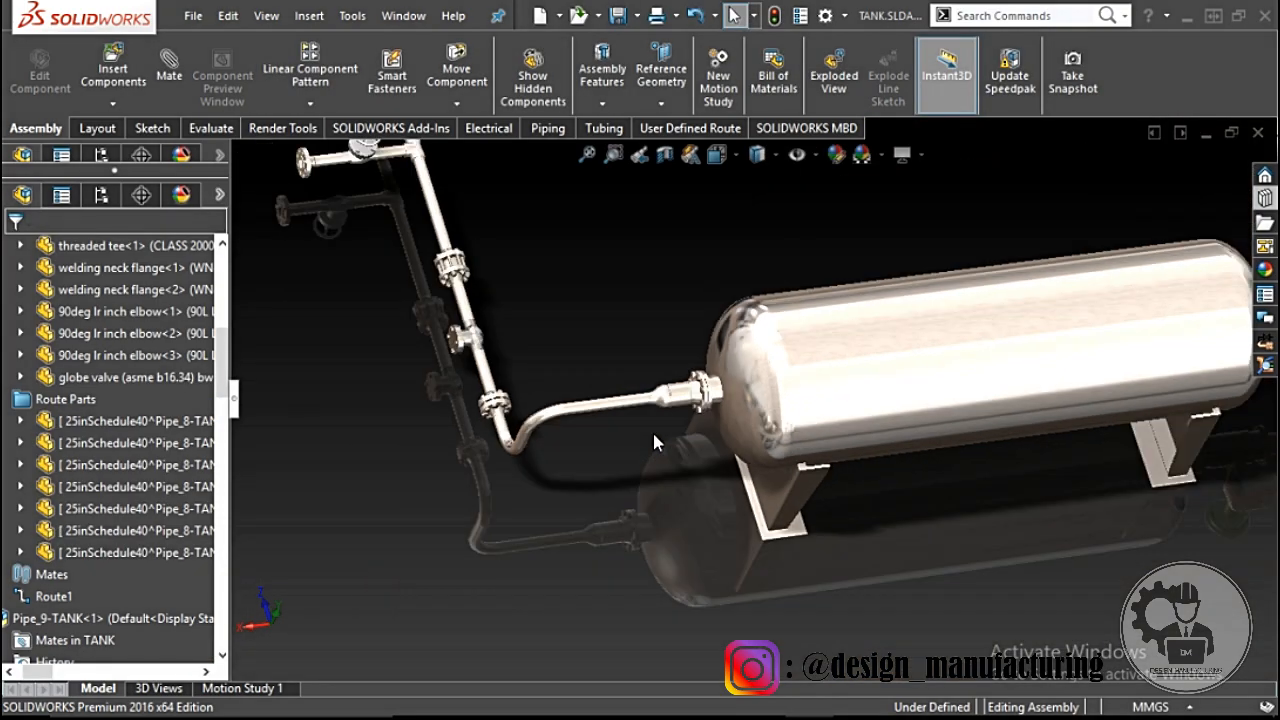
middle_drag(652, 429, 694, 340)
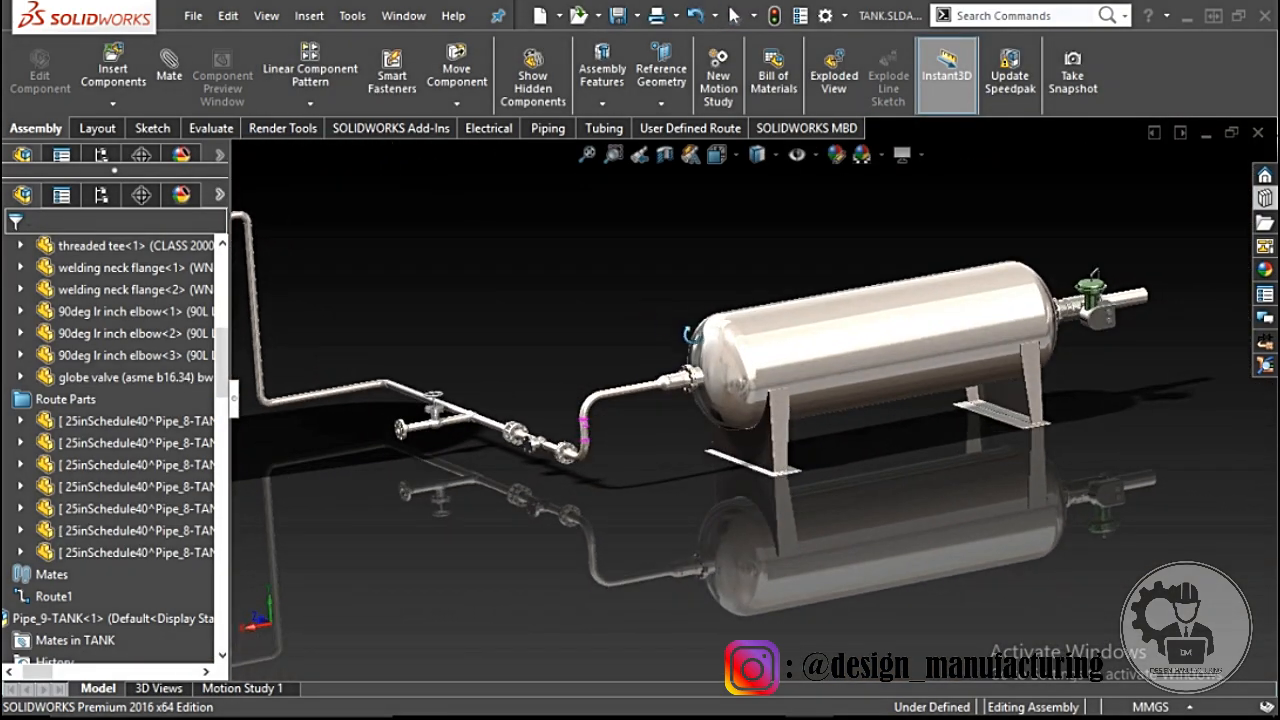
scroll(750, 380, up, 2)
scroll(985, 328, down, 6)
scroll(972, 374, up, 4)
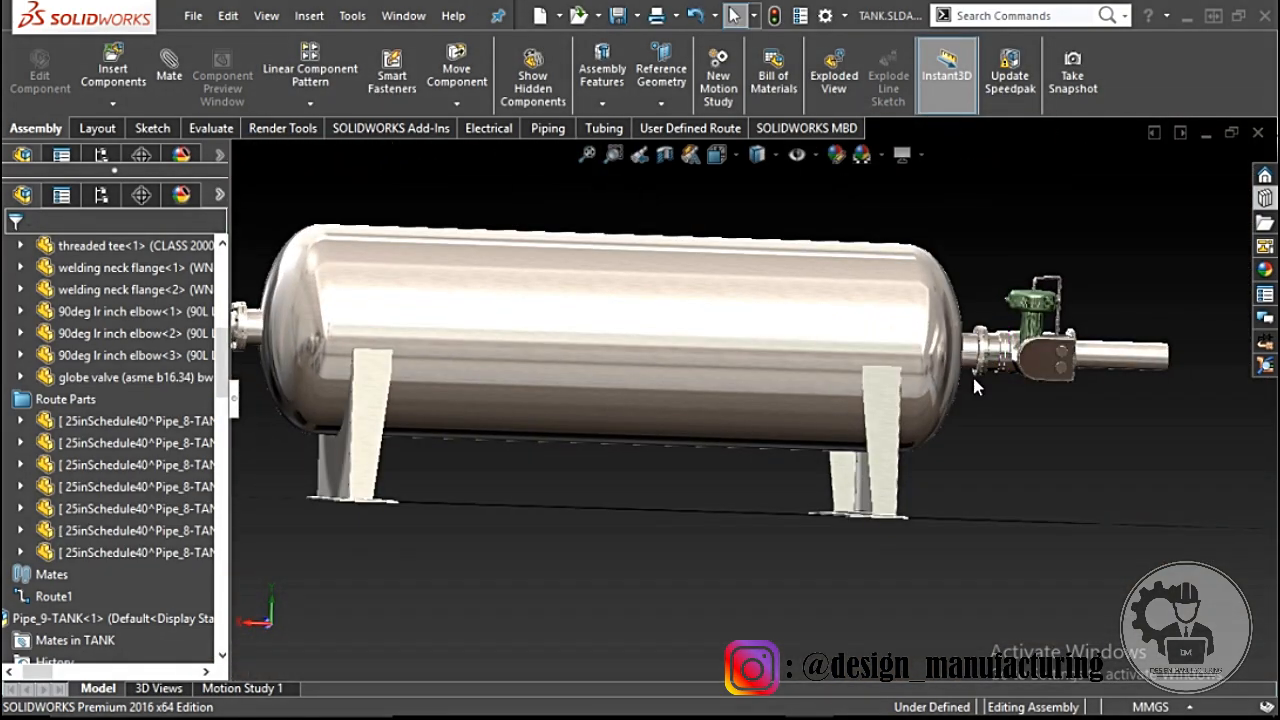
scroll(730, 385, up, 6)
middle_drag(686, 360, 555, 353)
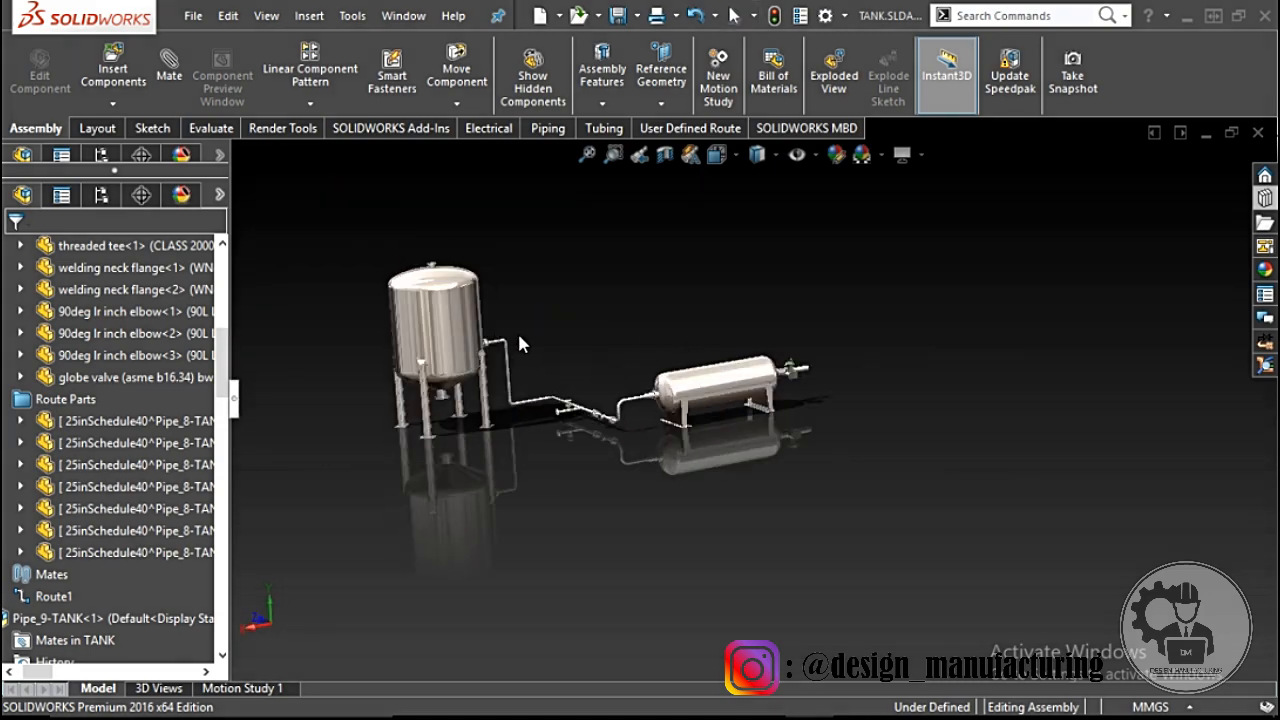
scroll(518, 340, down, 6)
scroll(588, 338, up, 2)
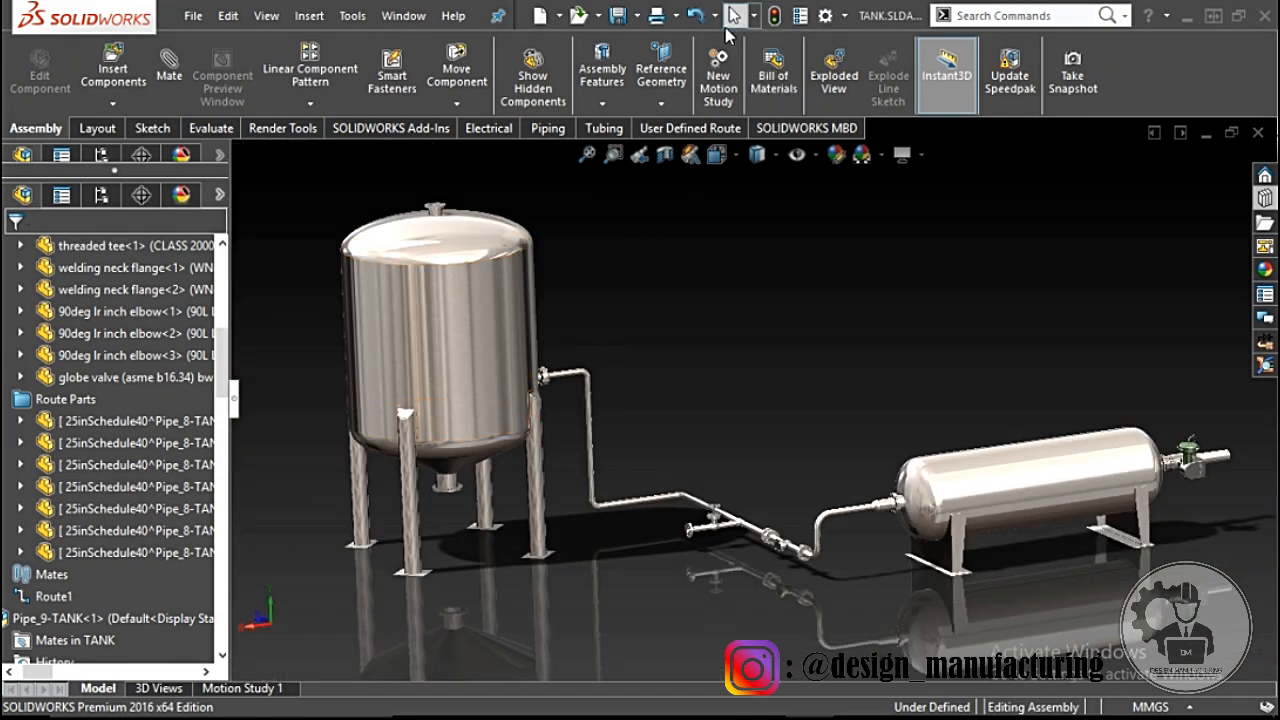